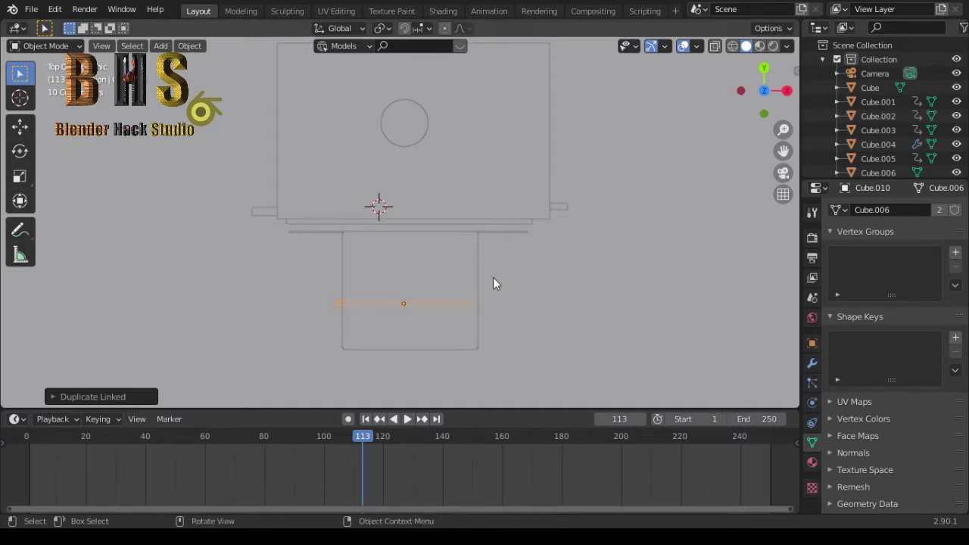
- Orbit to a front view and delete the thin bar across the doorway
drag(787, 93, 742, 151)
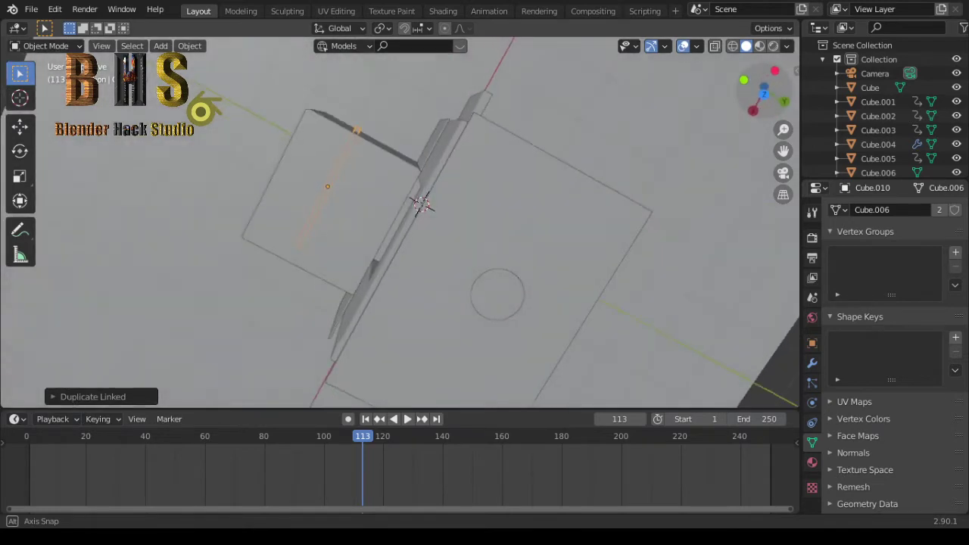
drag(763, 93, 764, 92)
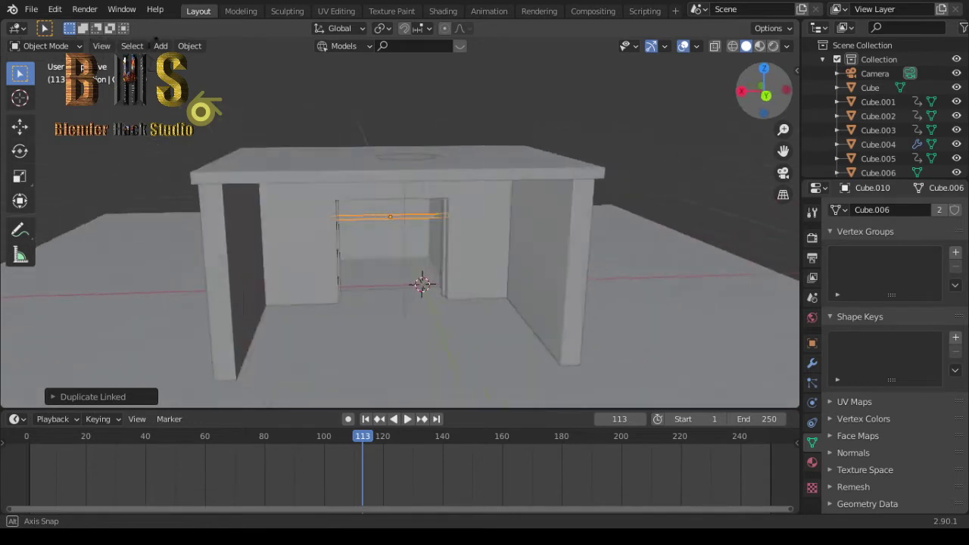
middle_drag(488, 292, 487, 292)
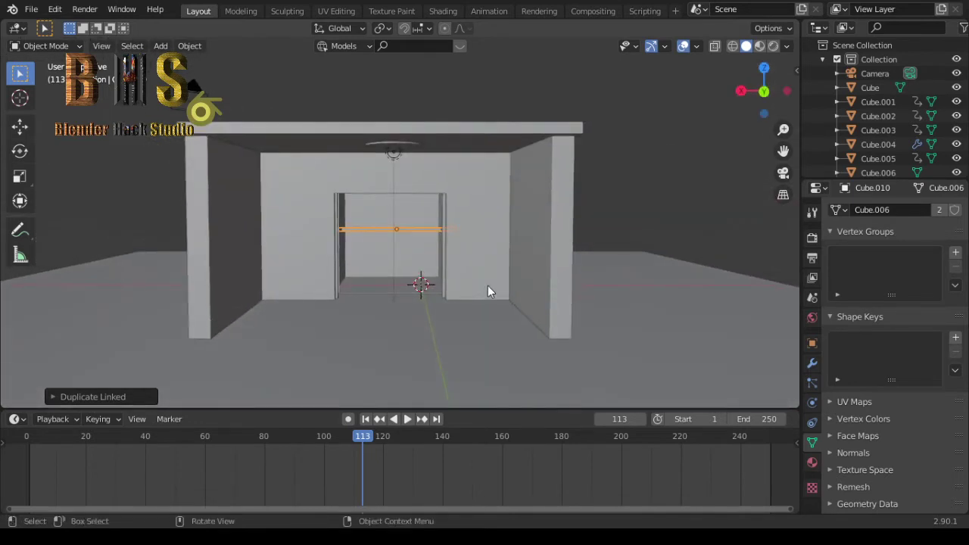
key(x)
click(485, 286)
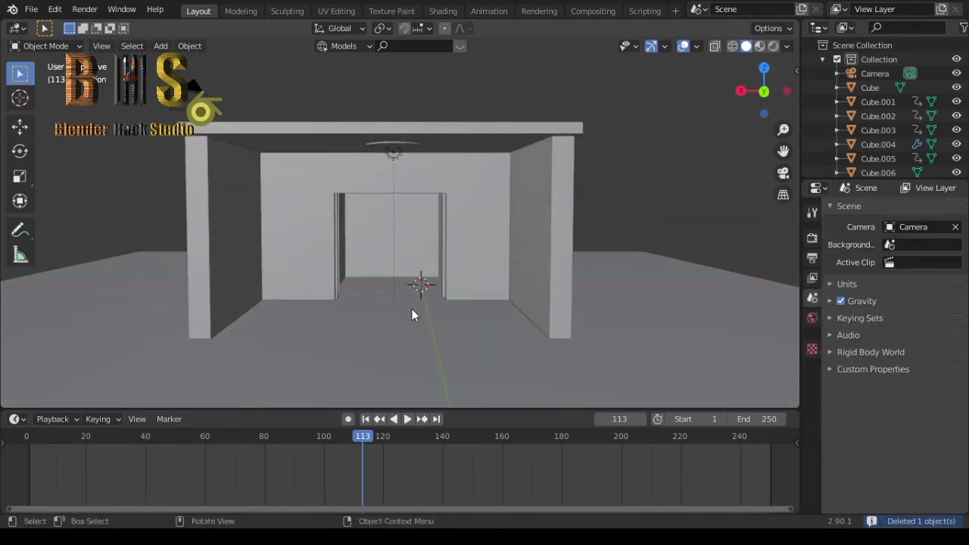
- Add a new cube and shrink it to about 0.23 scale
key(shift+a)
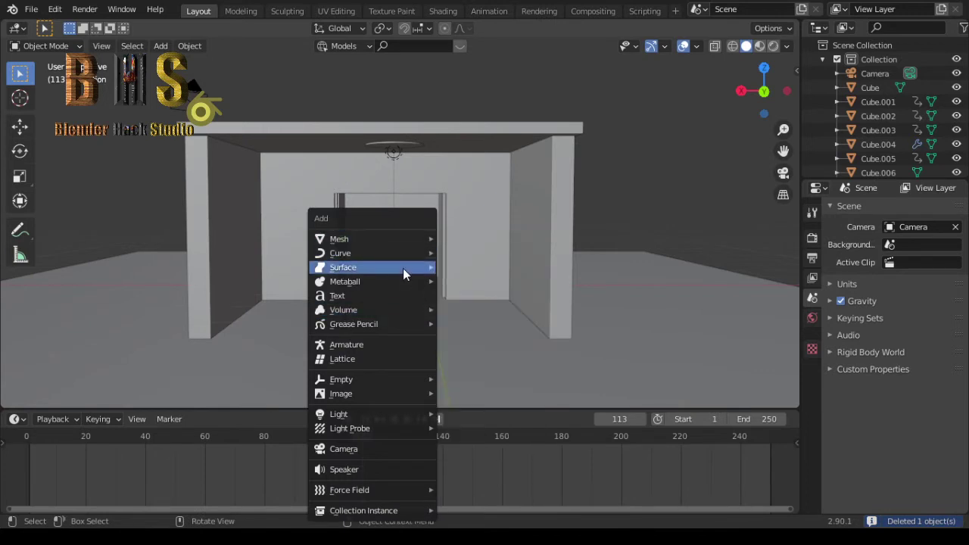
mouse_move(339, 238)
click(474, 255)
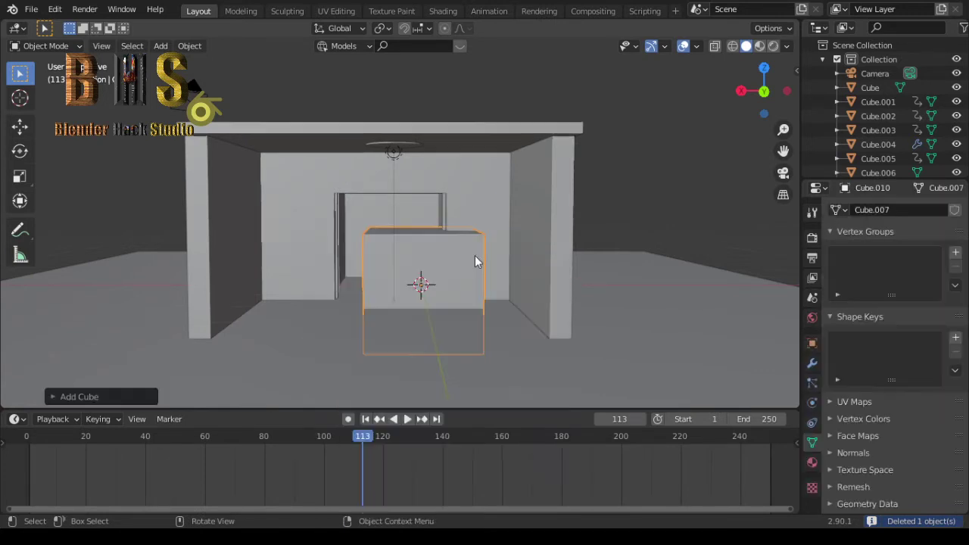
key(g)
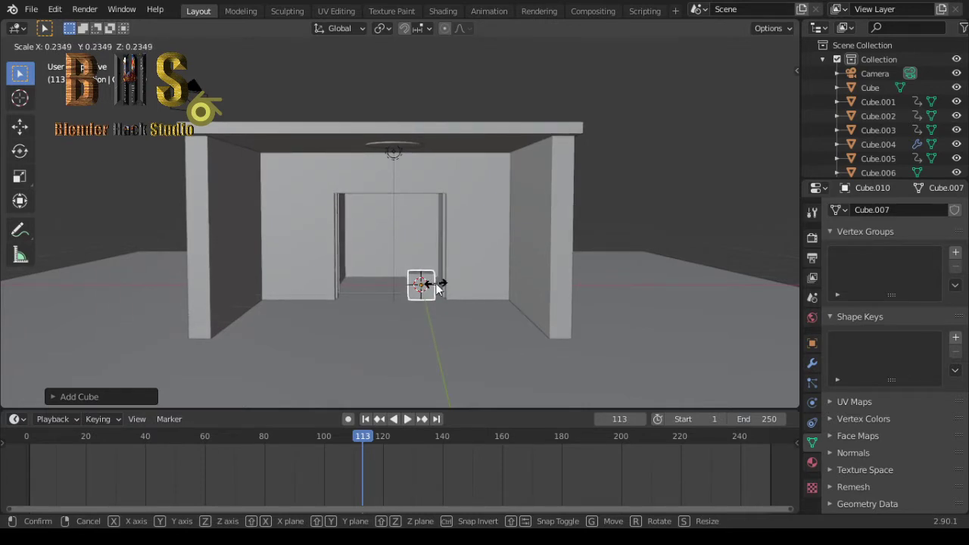
click(439, 283)
- Move the small cube along Y, then raise it along Z into the room
key(g)
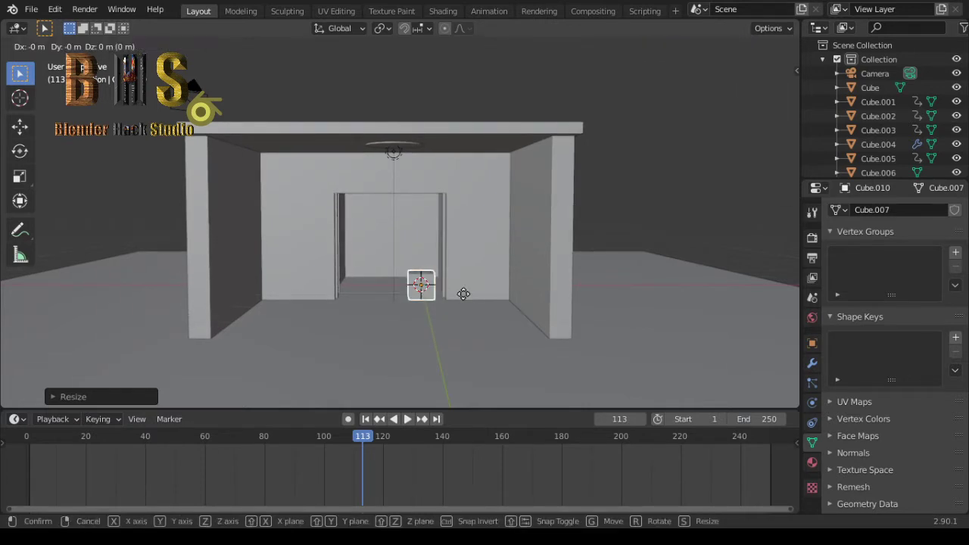
key(y)
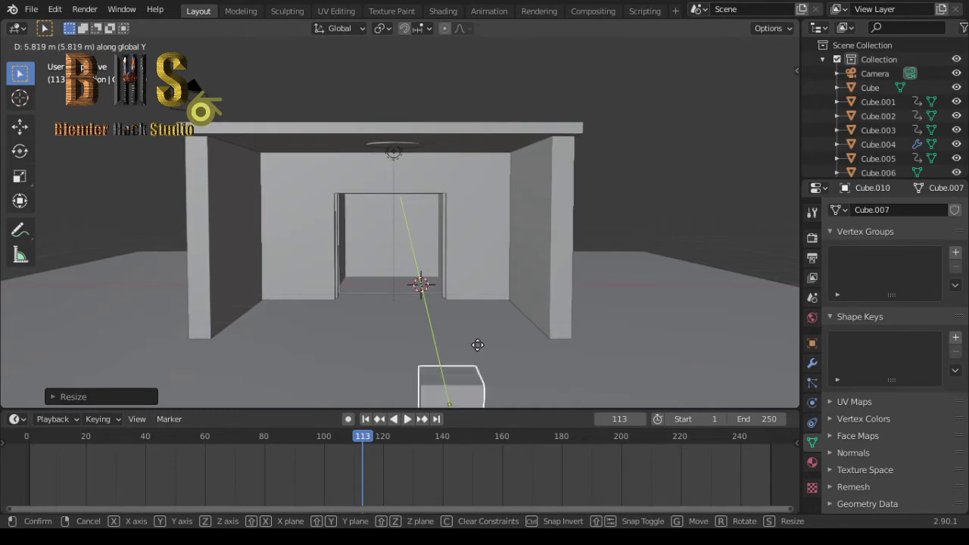
click(479, 354)
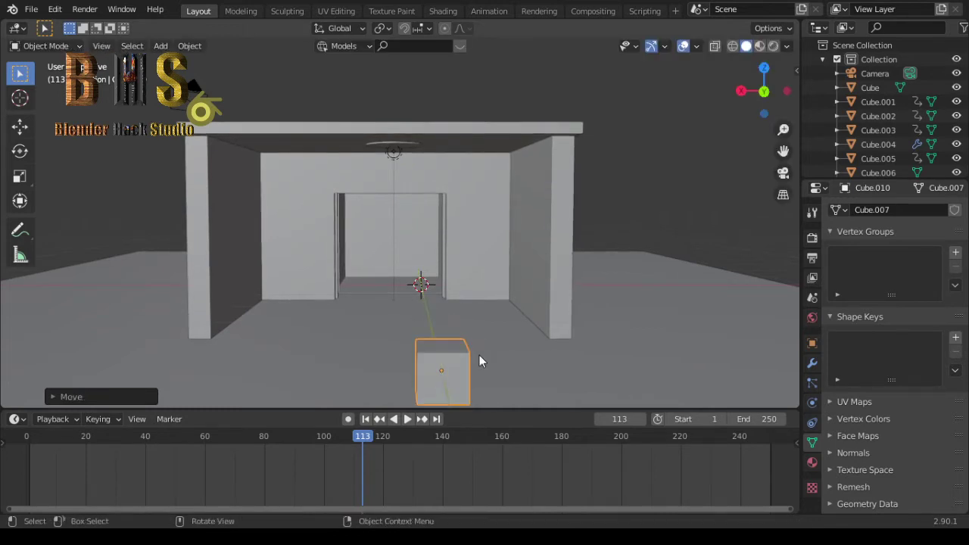
key(g)
key(z)
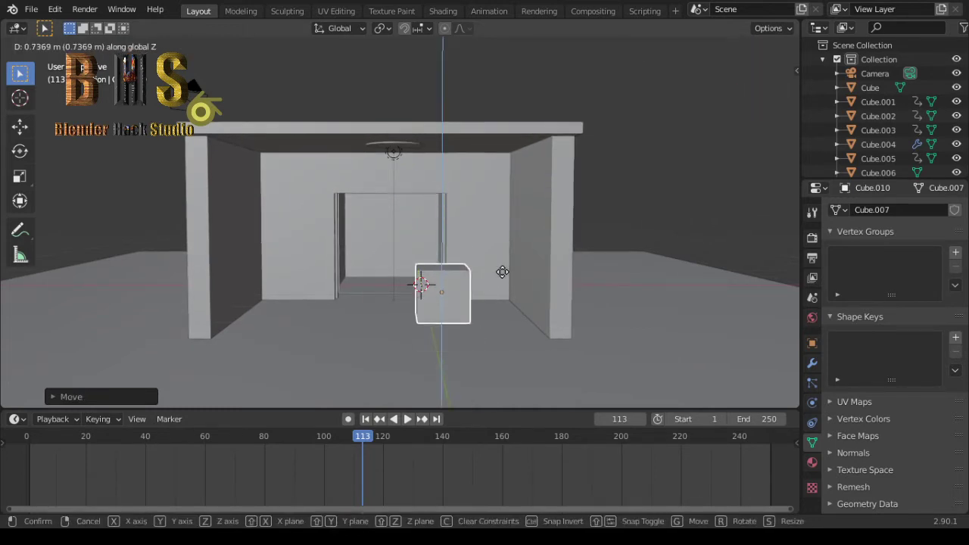
click(503, 256)
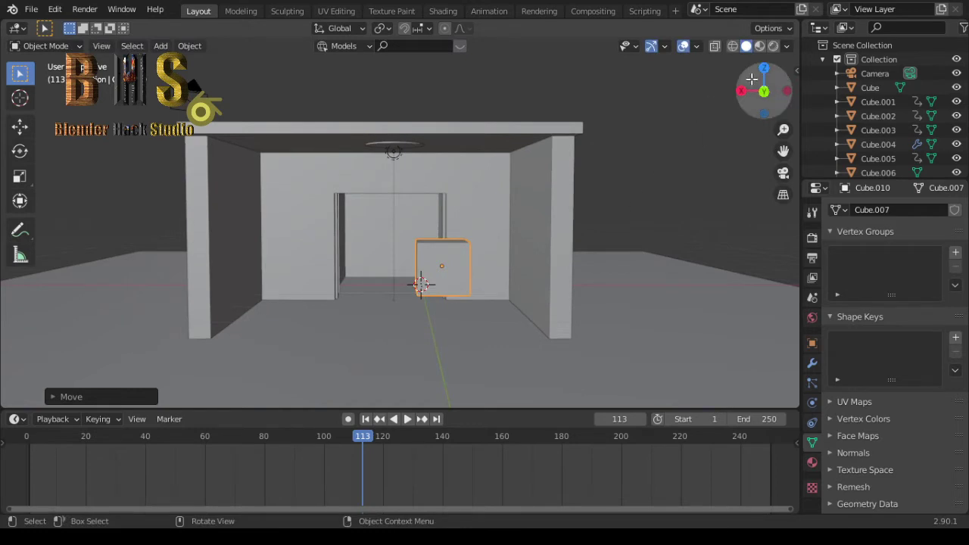
mouse_move(759, 90)
mouse_down()
mouse_move(763, 104)
mouse_move(638, 295)
mouse_up()
- Flatten the small cube with repeated scaling along the Y and Z axes
key(g)
key(y)
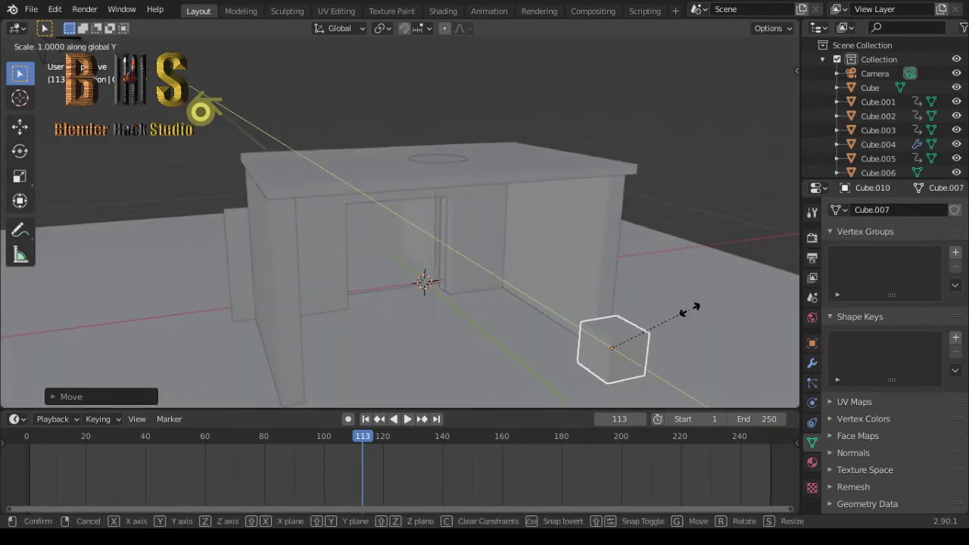
click(627, 345)
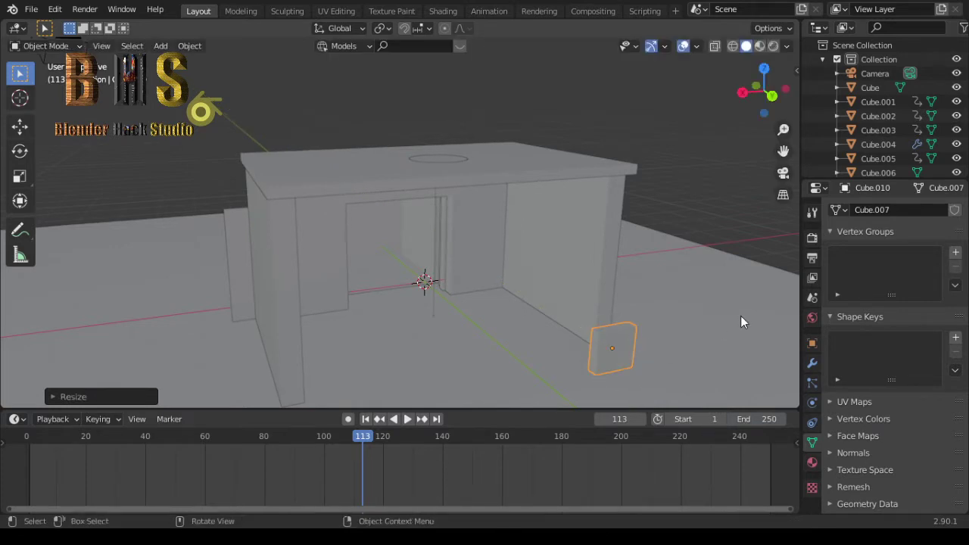
key(s)
key(z)
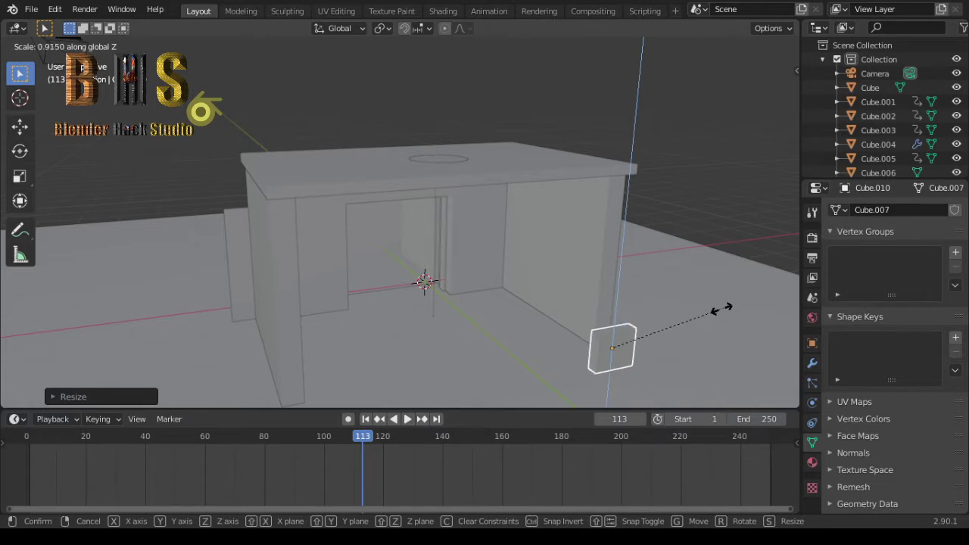
click(639, 345)
key(s)
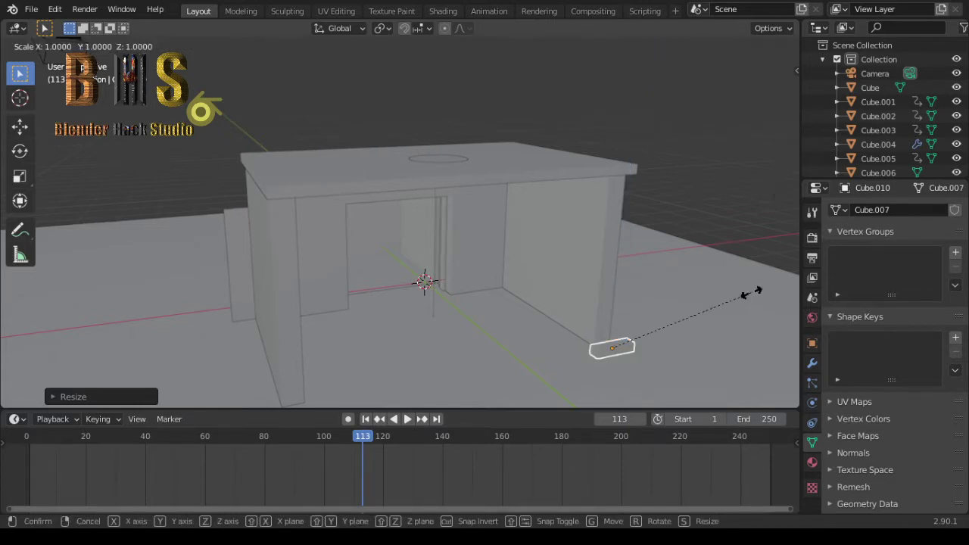
key(y)
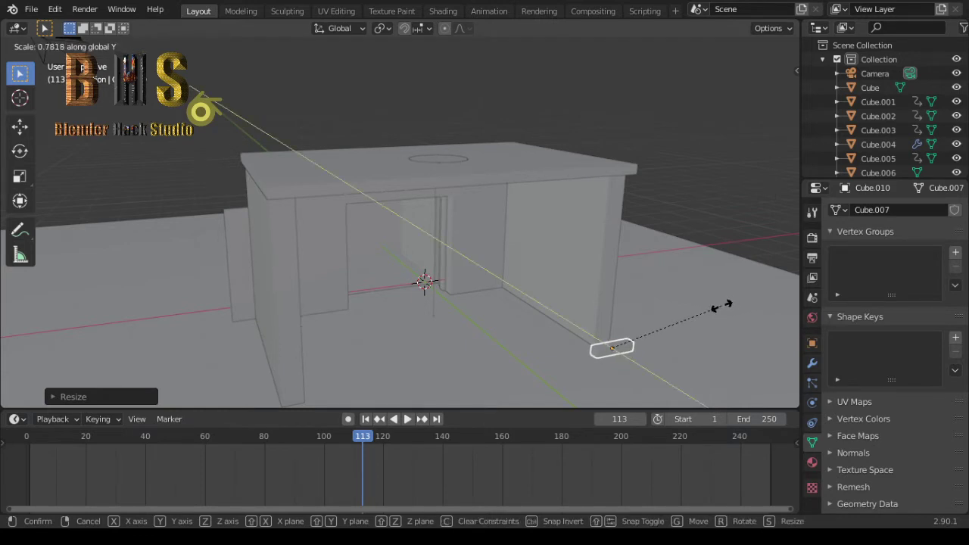
click(716, 308)
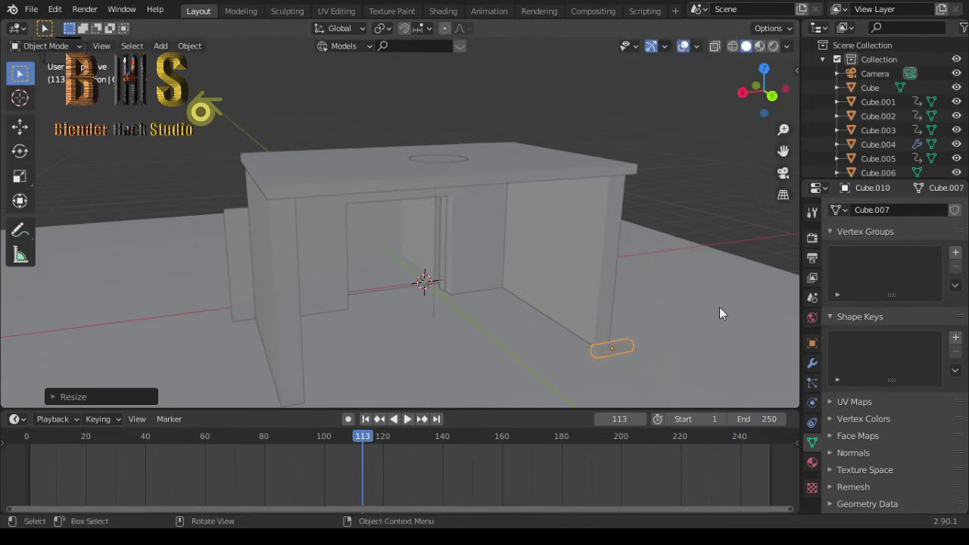
key(s)
key(z)
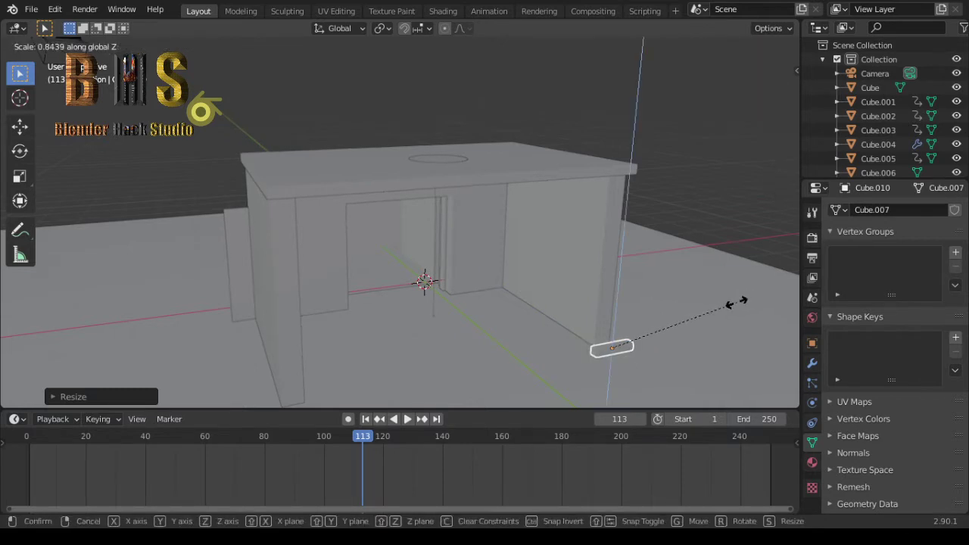
click(736, 302)
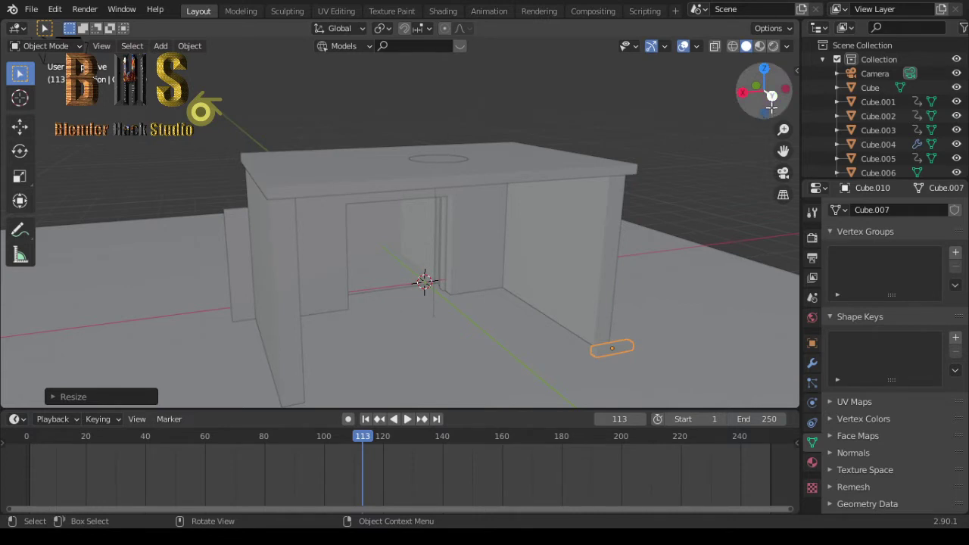
mouse_move(766, 102)
mouse_down()
mouse_move(746, 105)
mouse_move(780, 106)
mouse_move(761, 104)
mouse_up()
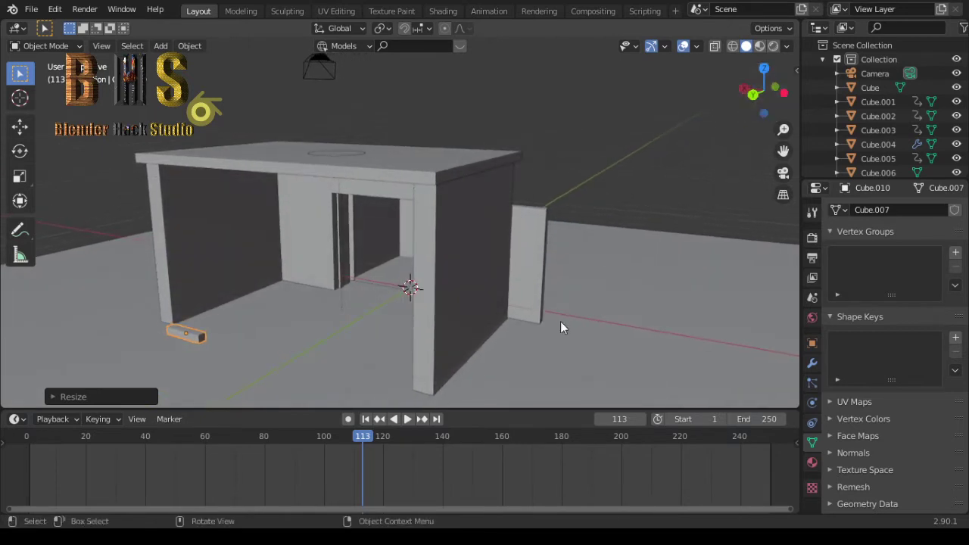
- Stretch the block along X into a long bar and thin it along Y
key(s)
key(z)
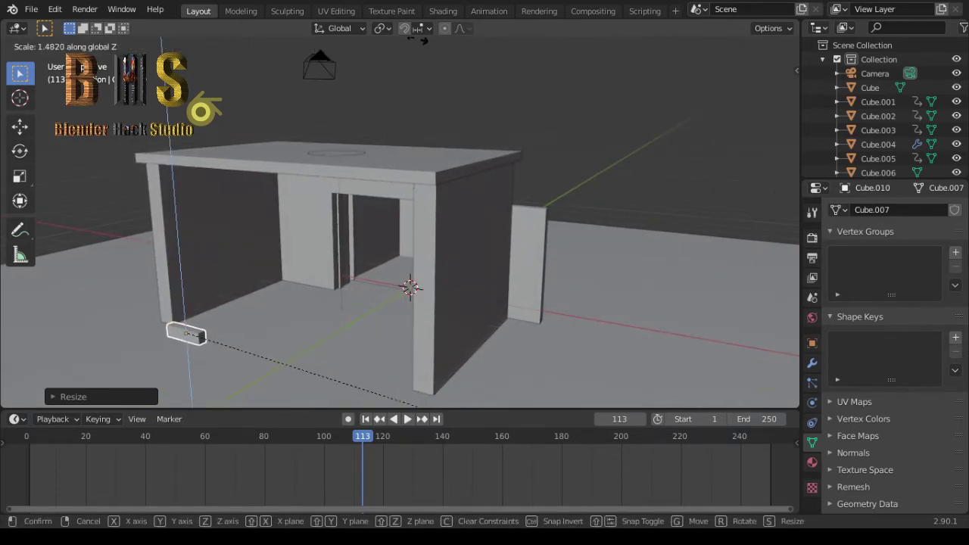
key(x)
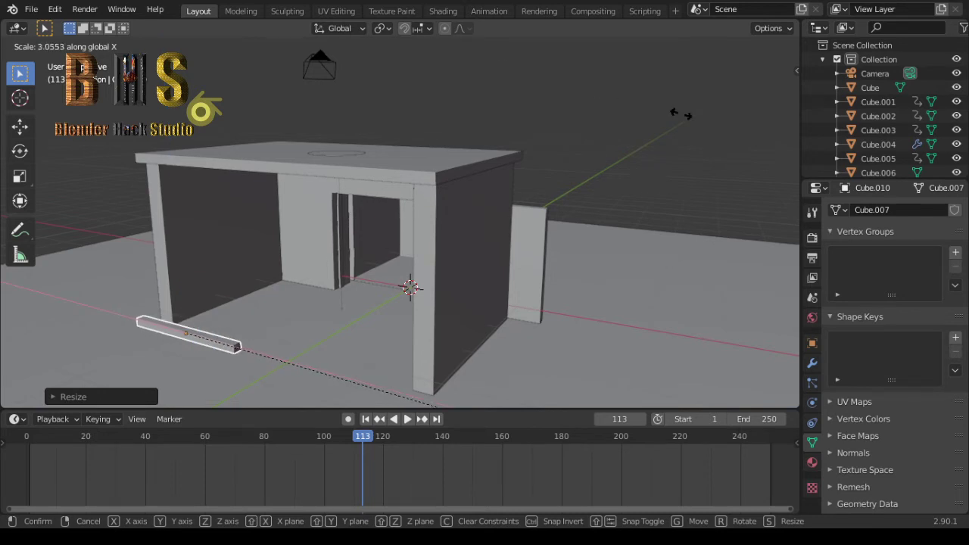
click(39, 176)
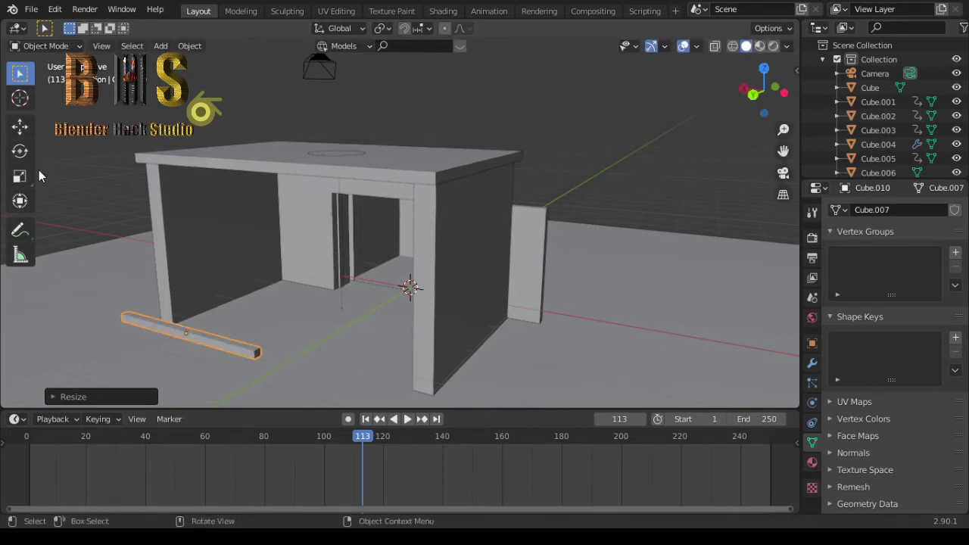
key(s)
key(y)
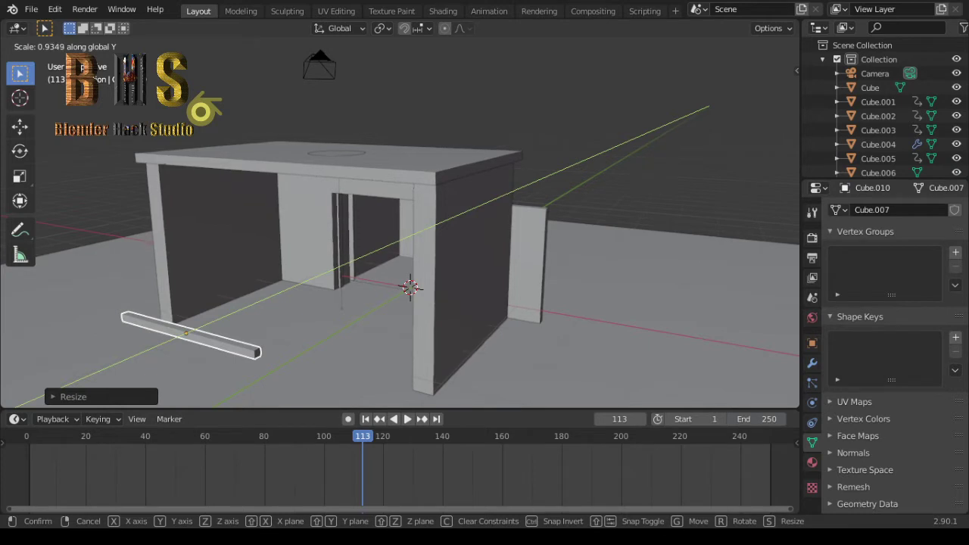
click(6, 317)
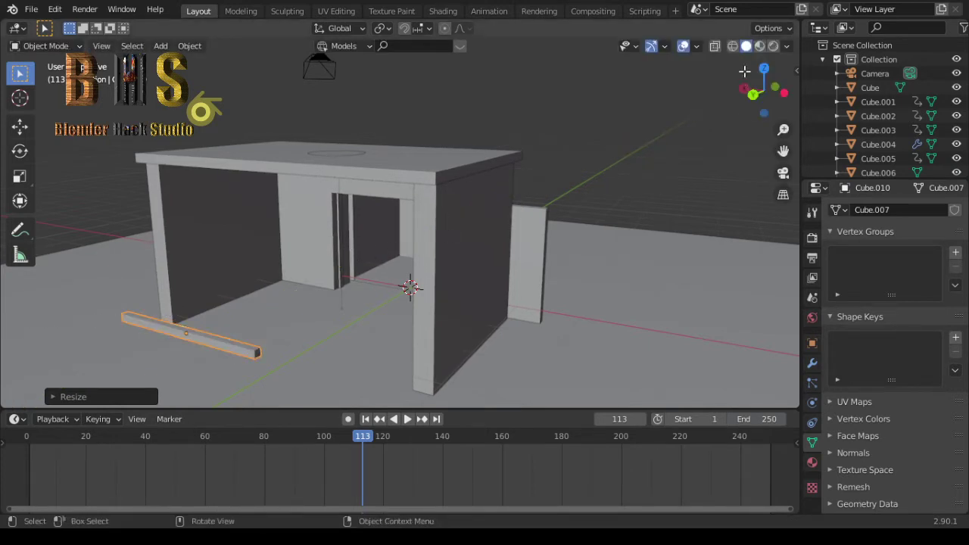
click(764, 69)
- Move the bar to the room's lower edge and widen it along X
key(g)
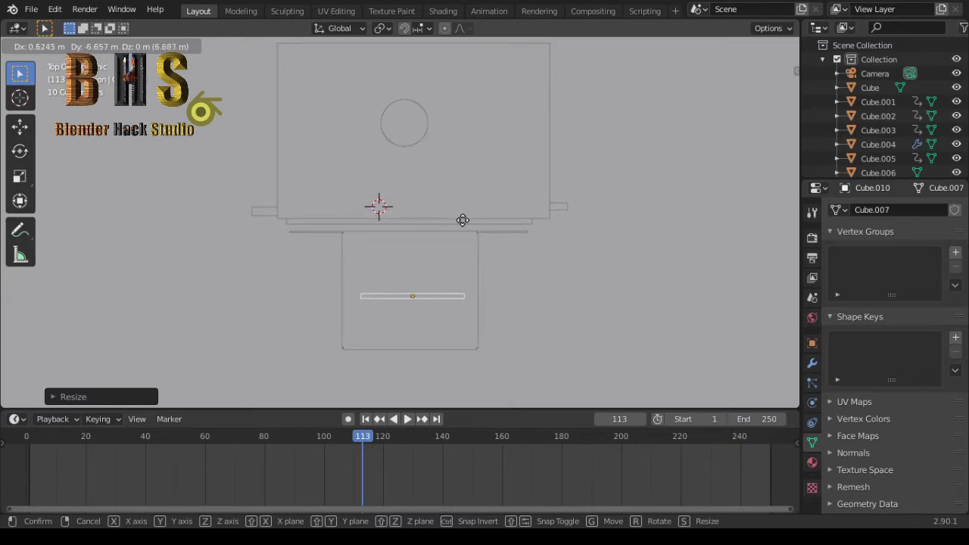
click(458, 262)
key(s)
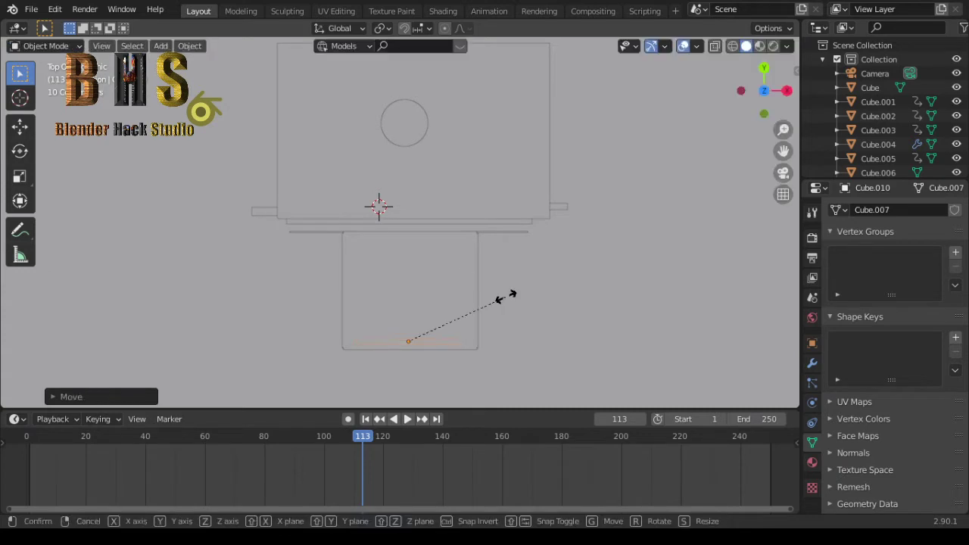
key(x)
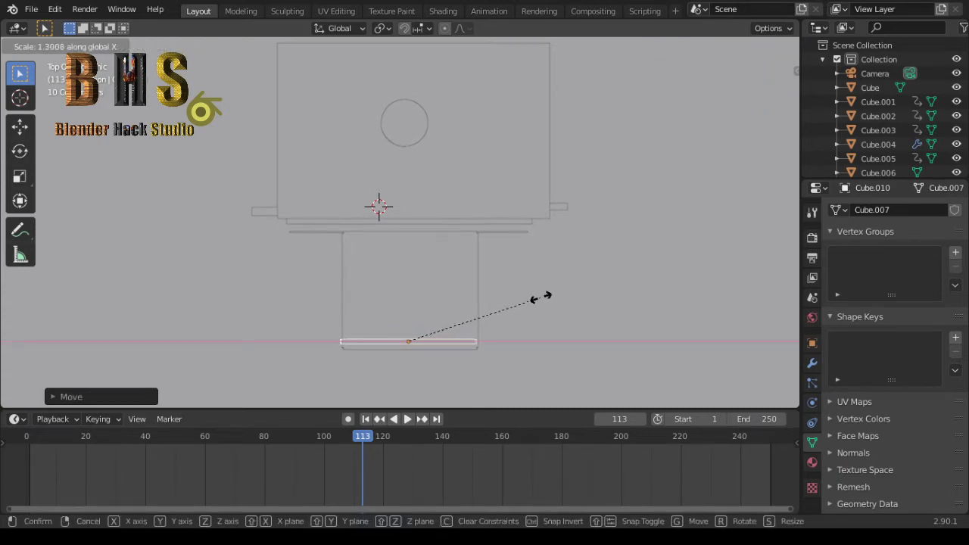
click(540, 296)
- Slide the bar along X until it sits flush with the box's lower edge
key(g)
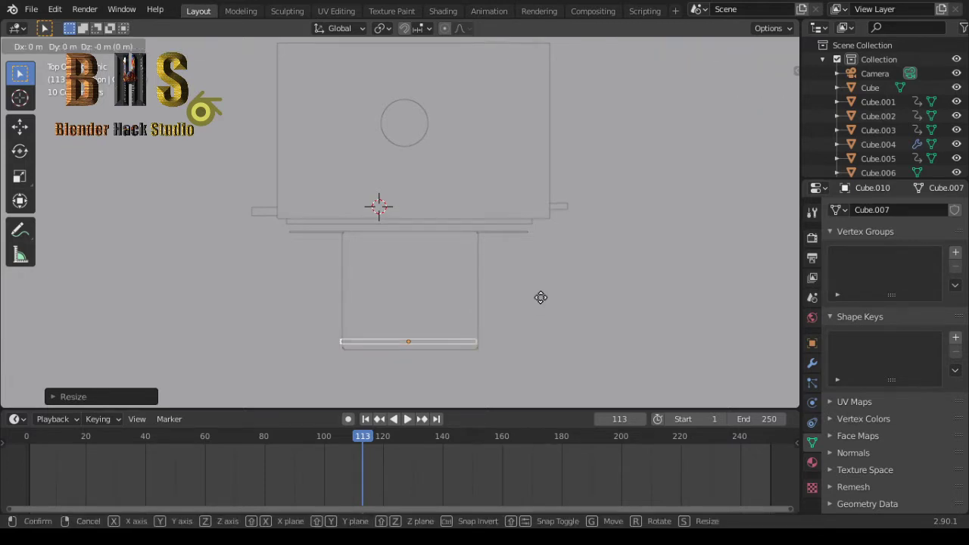
key(x)
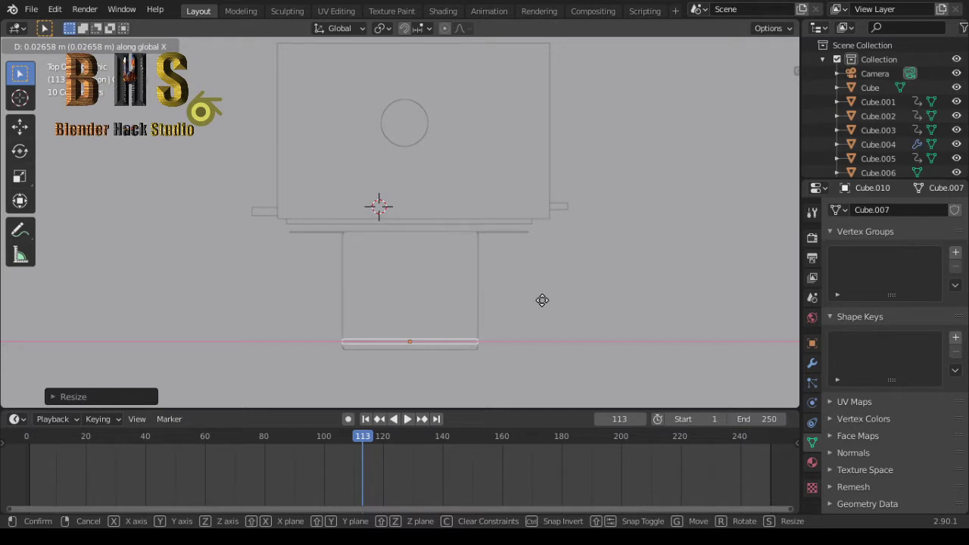
click(542, 301)
key(g)
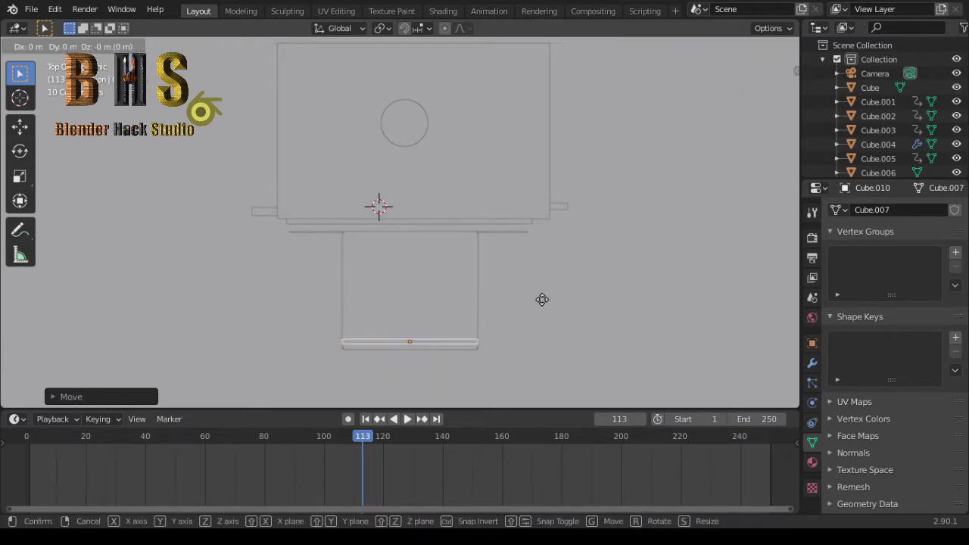
key(x)
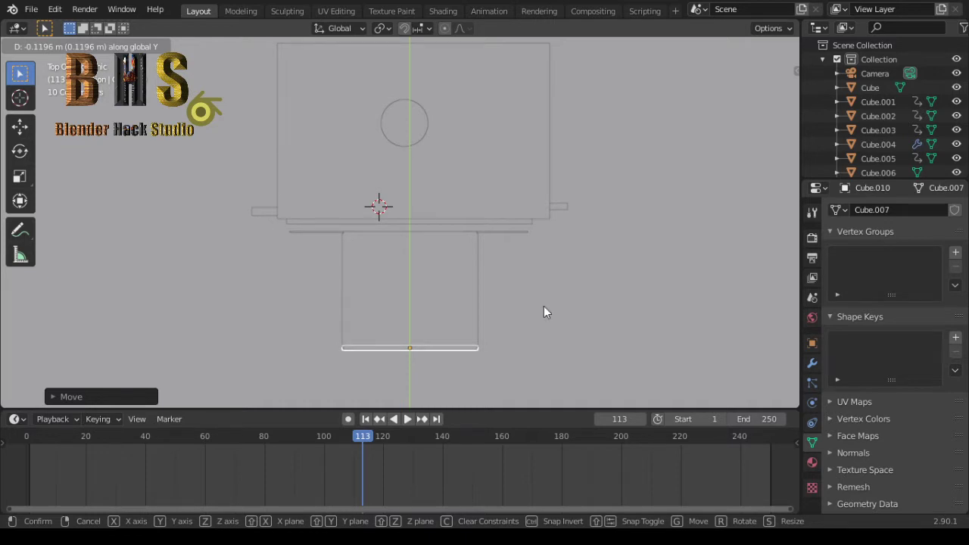
click(544, 312)
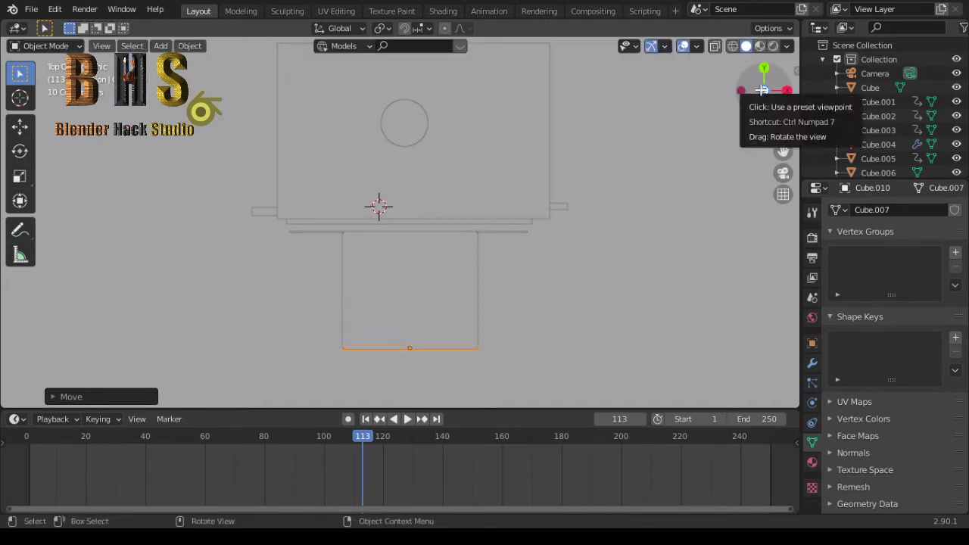
mouse_move(761, 90)
mouse_down()
mouse_move(749, 151)
mouse_move(548, 317)
mouse_up()
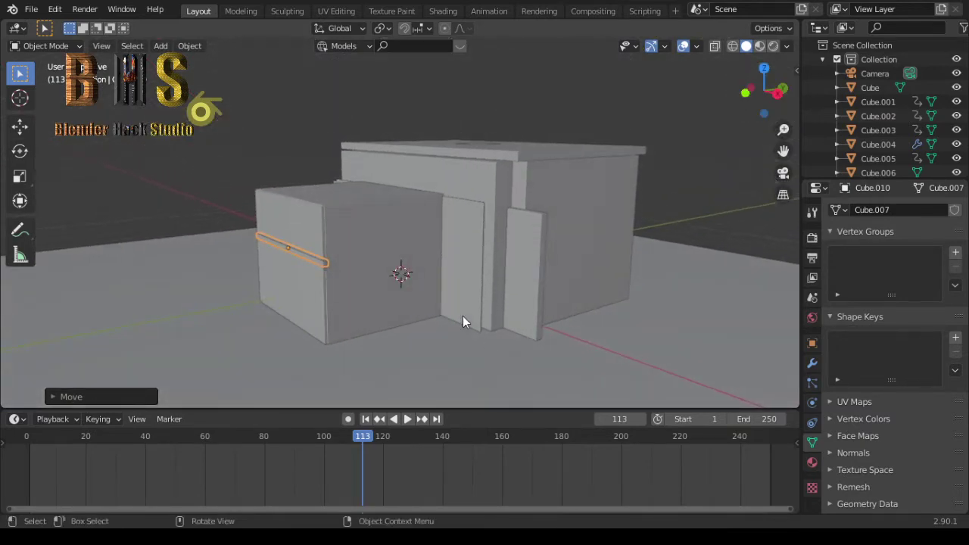
- Rotate the thin bar -45° around the X axis
scroll(447, 302, up, 3)
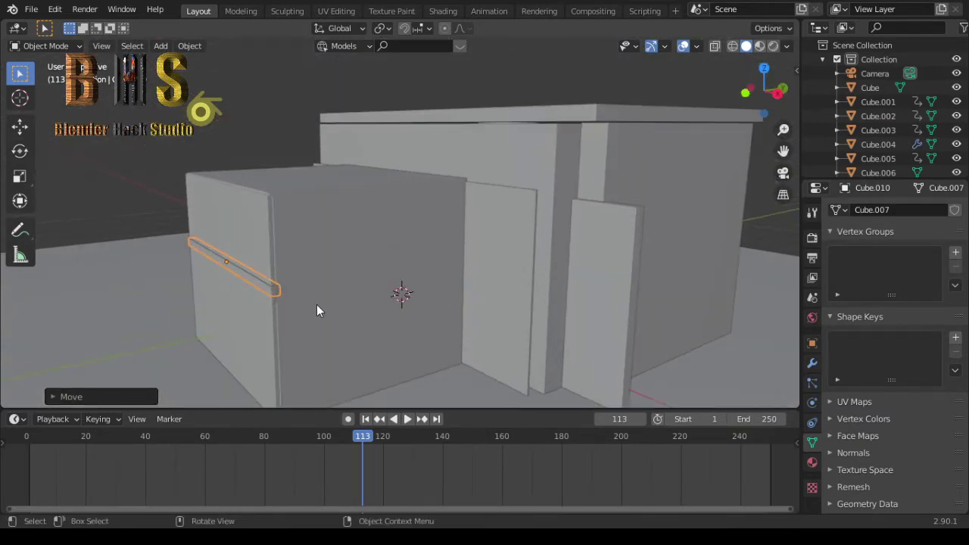
key(r)
key(x)
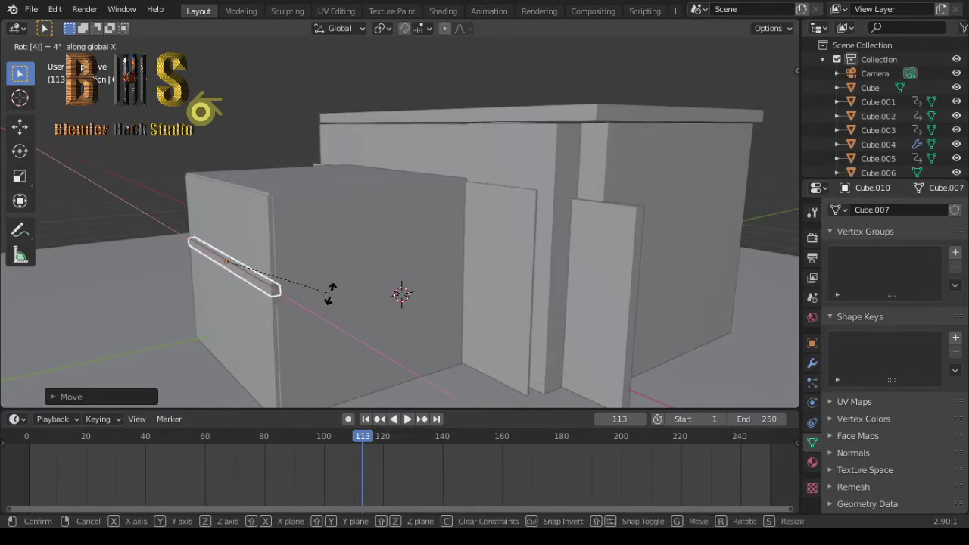
text(45)
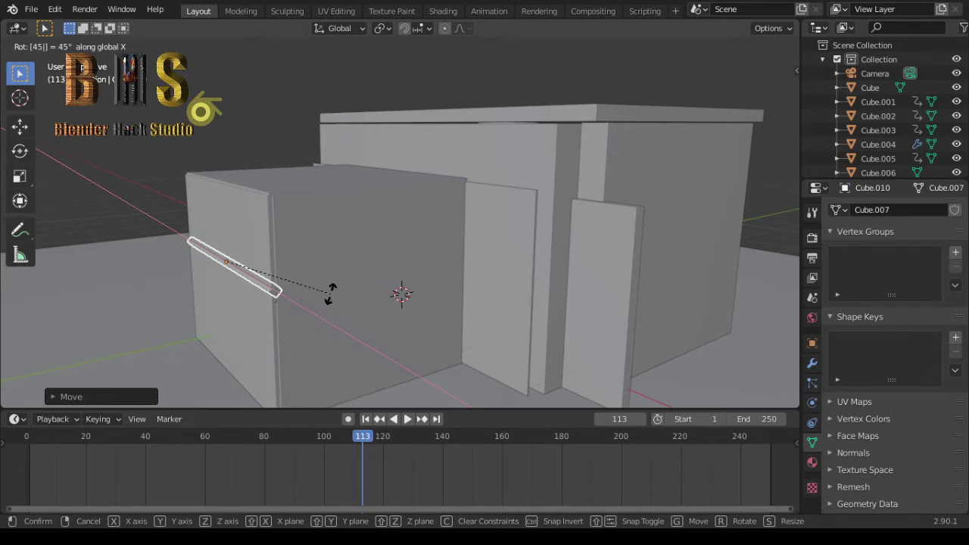
text(0)
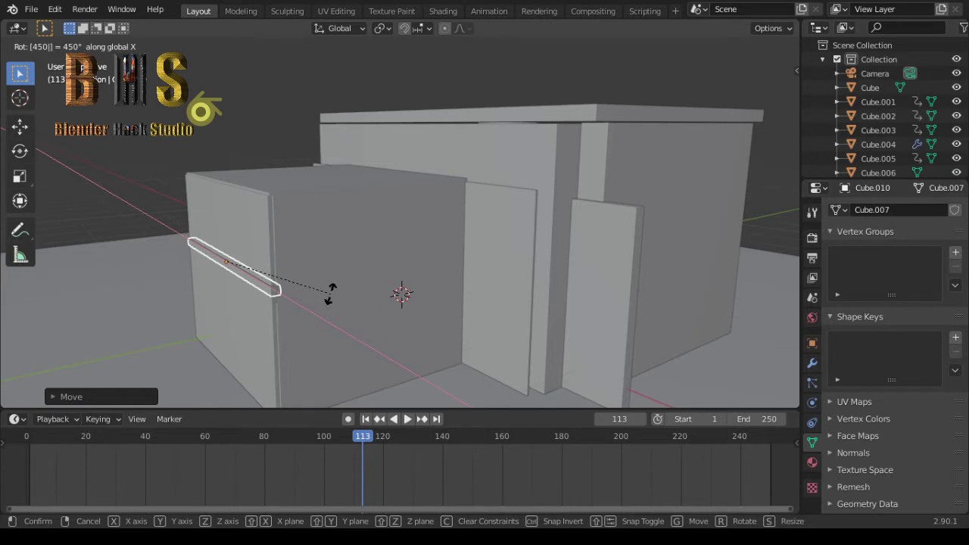
text(-45)
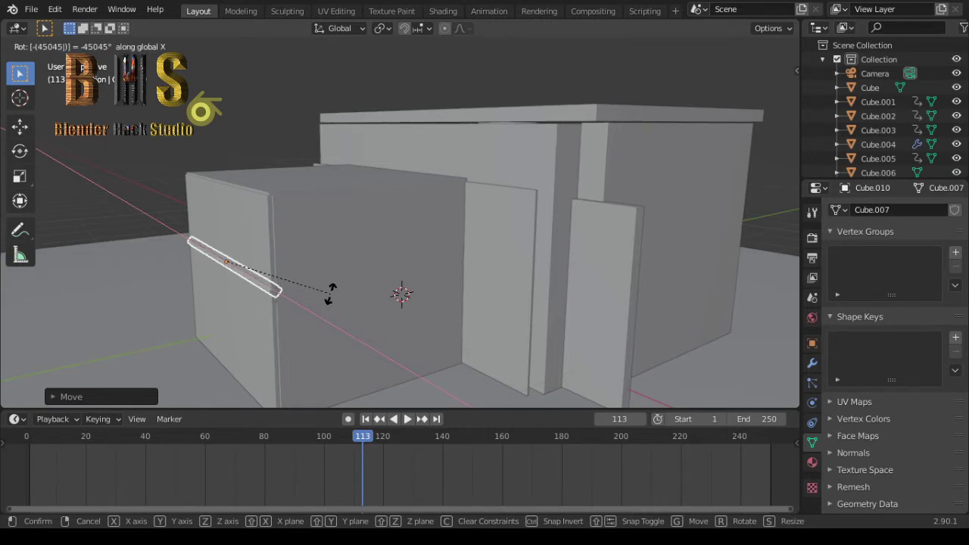
key(Return)
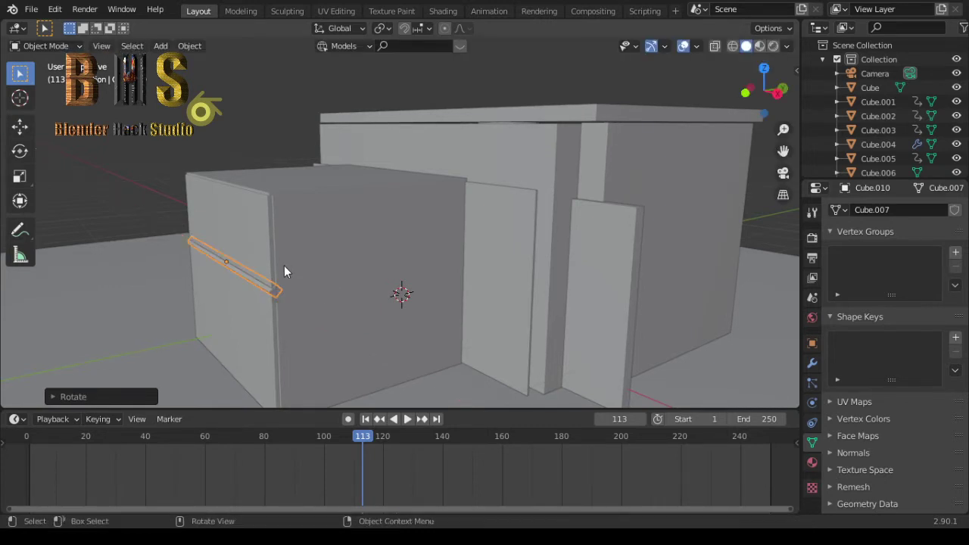
- Raise the tilted bar to the box's top edge and shift it along Y
key(g)
key(z)
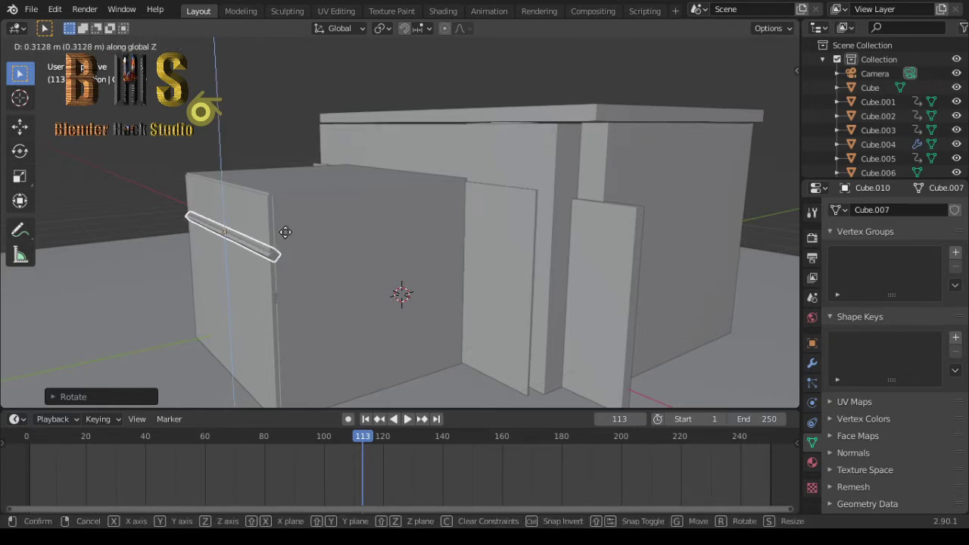
click(285, 190)
key(g)
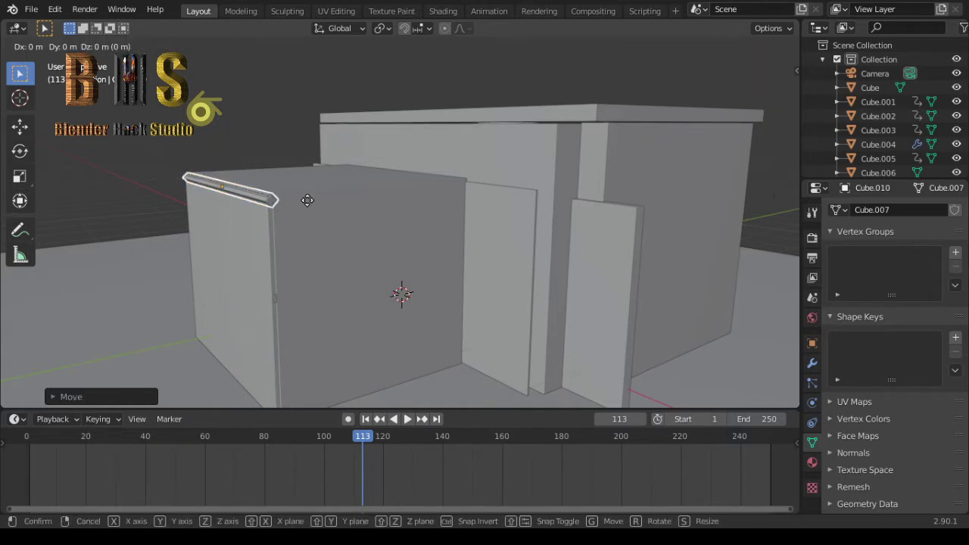
key(x)
key(y)
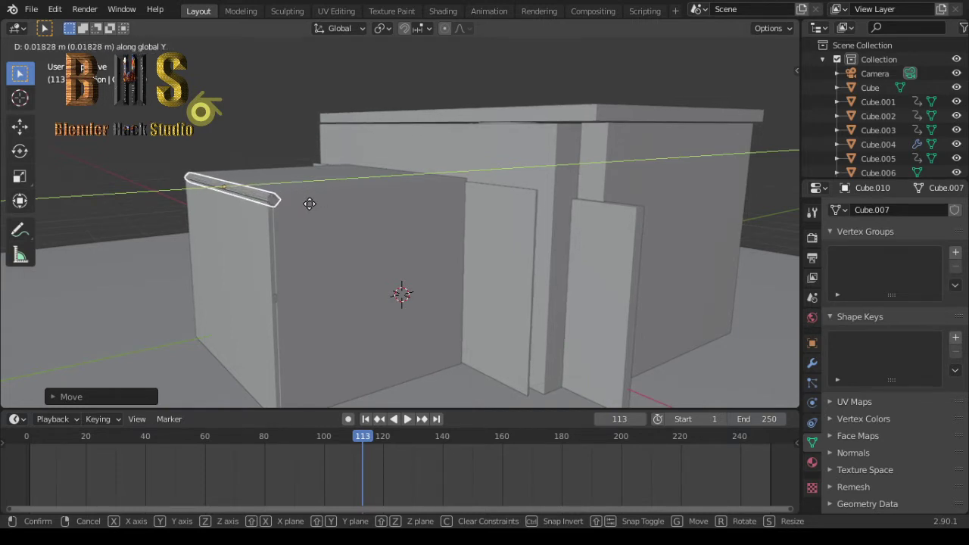
click(309, 204)
- Resize the tilted bar along Y to fit the box's top edge
key(s)
key(x)
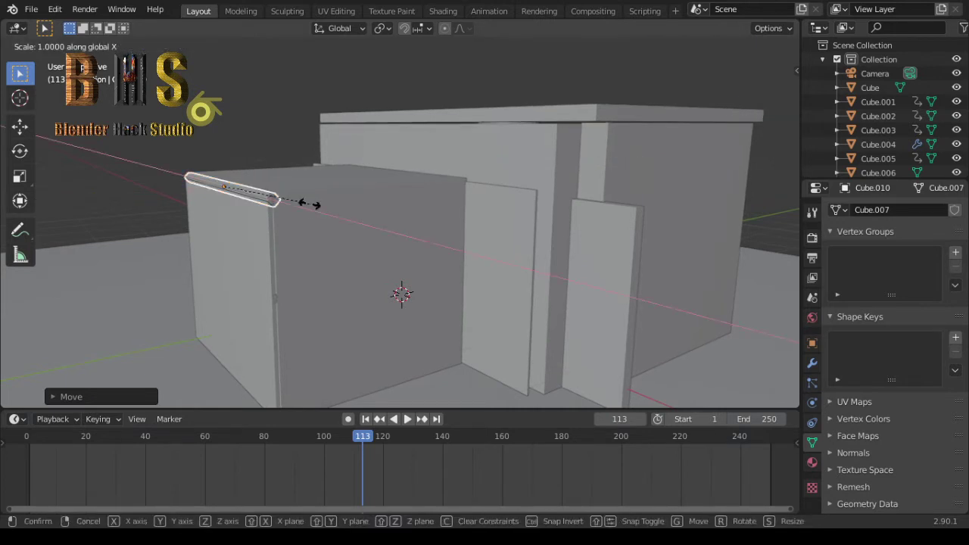
key(z)
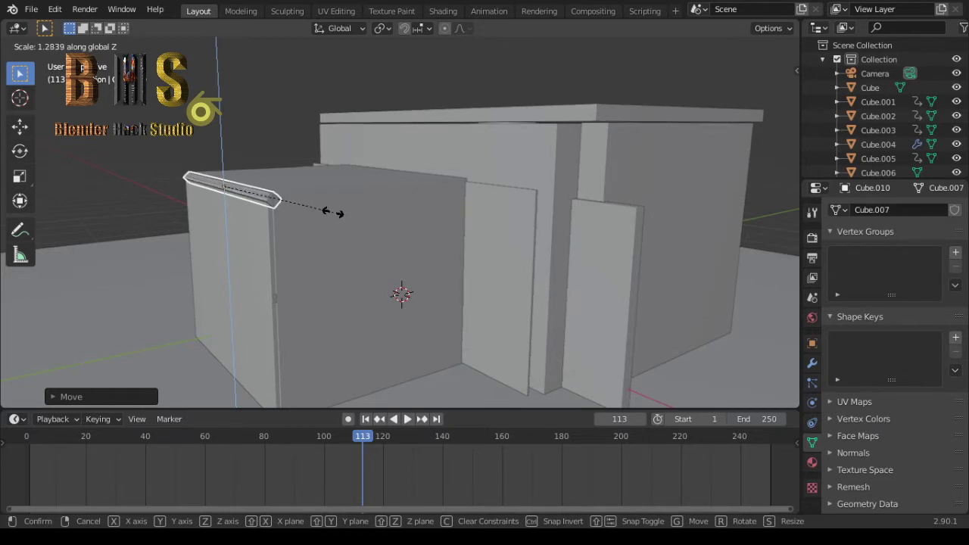
key(x)
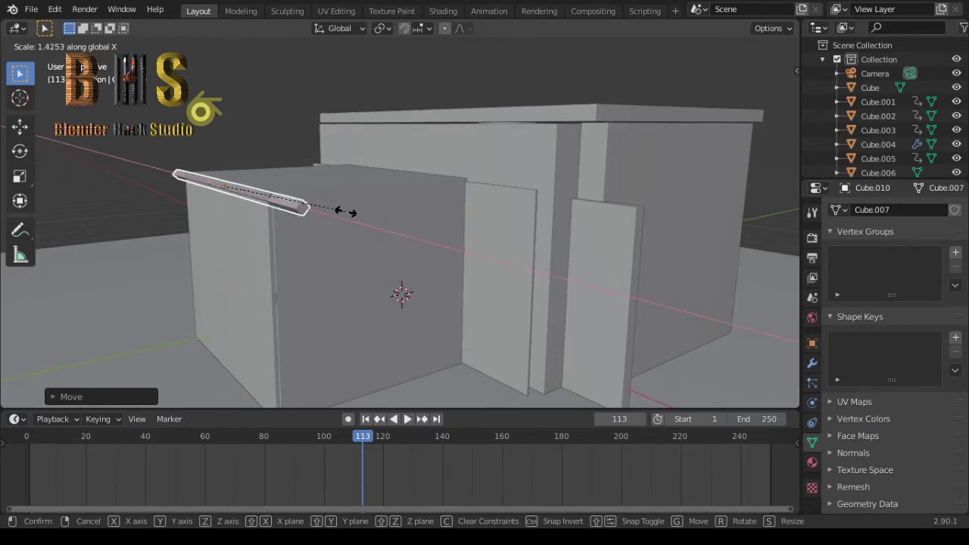
key(y)
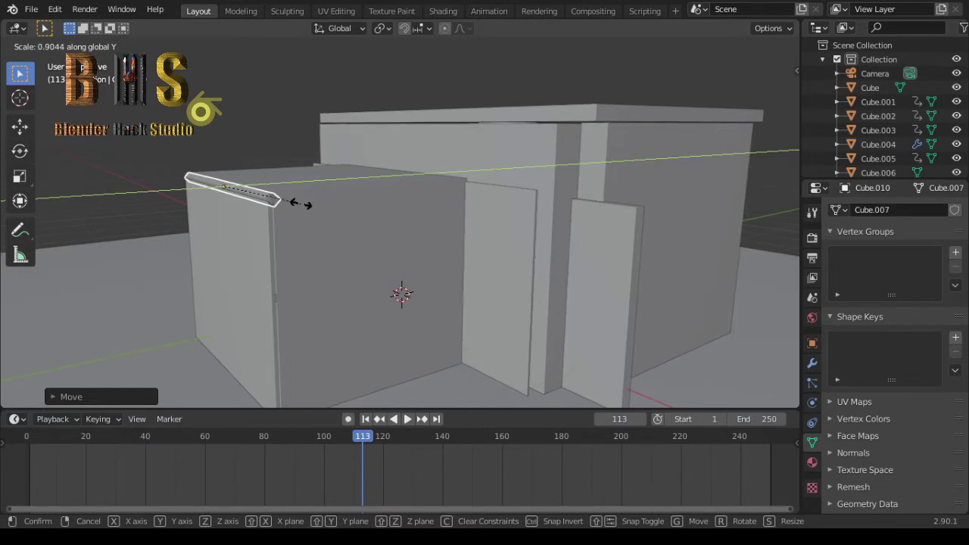
click(300, 203)
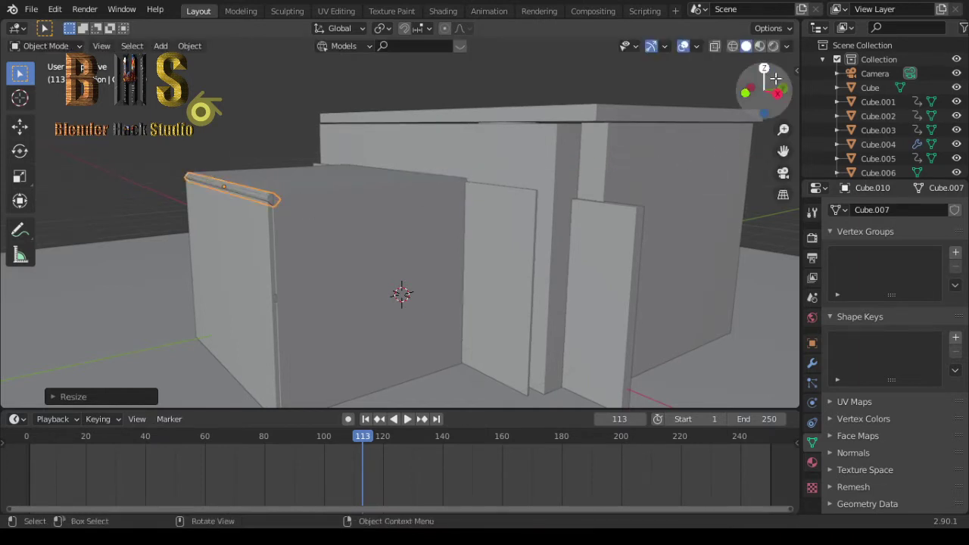
- Lower the bar slightly along Z and nudge it sideways under the box's top front edge
mouse_move(764, 89)
mouse_down()
mouse_move(746, 94)
mouse_move(765, 91)
mouse_up()
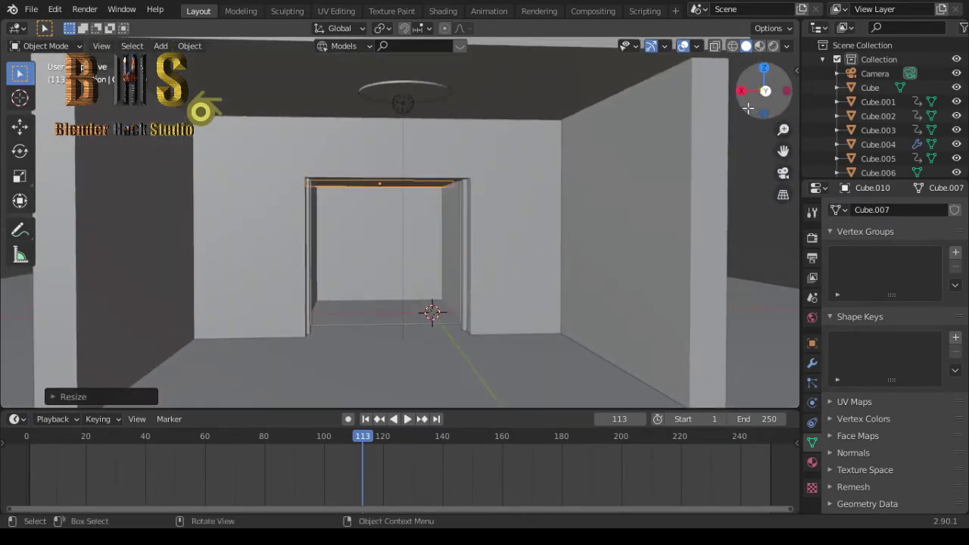
scroll(571, 248, up, 2)
scroll(571, 247, up, 3)
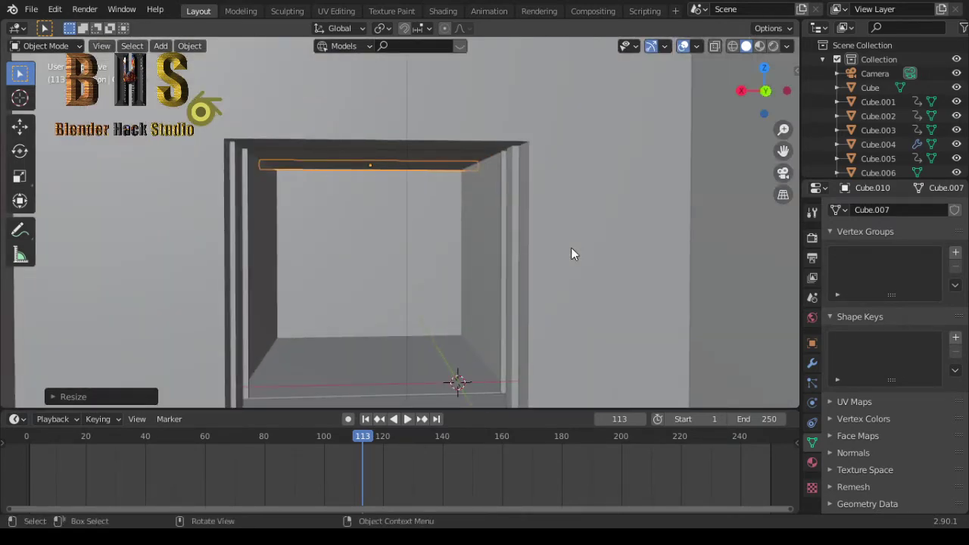
key(g)
key(z)
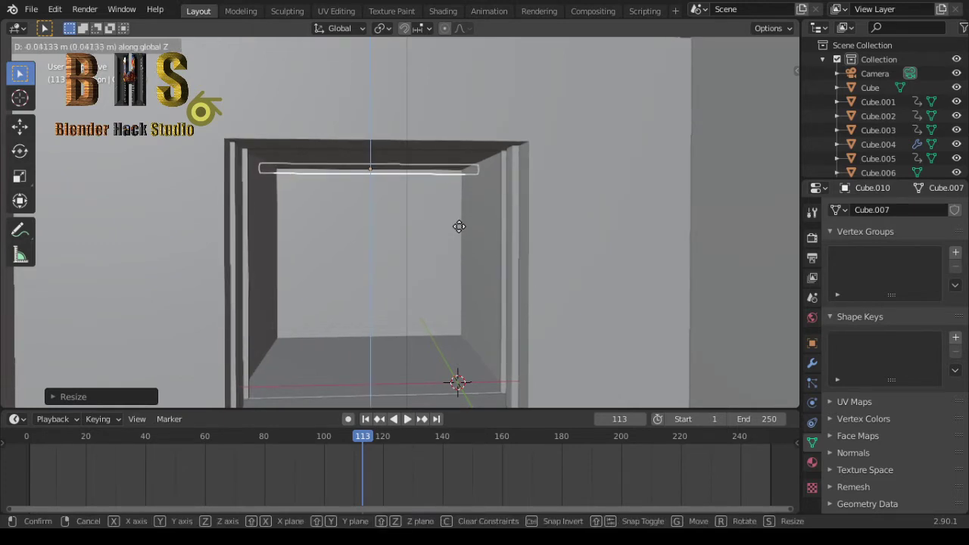
click(459, 234)
key(g)
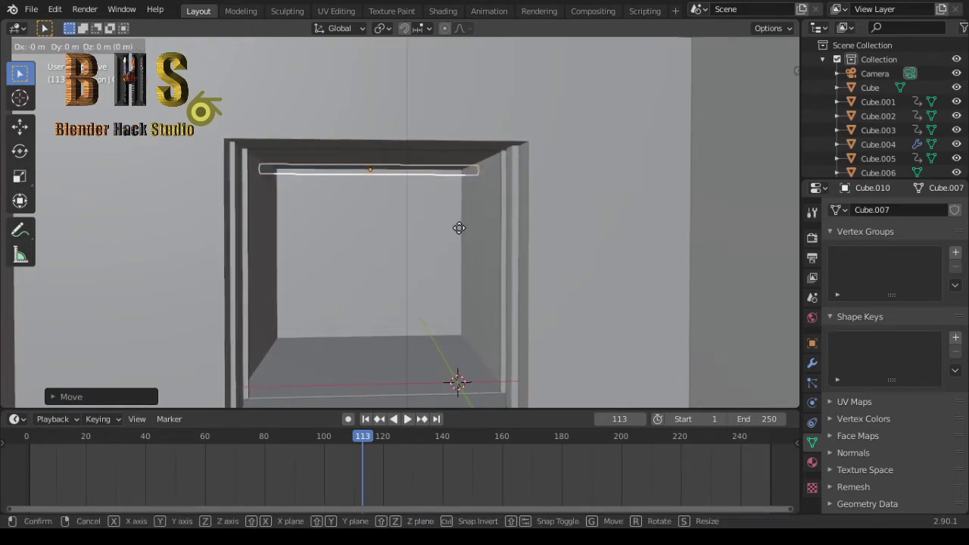
key(x)
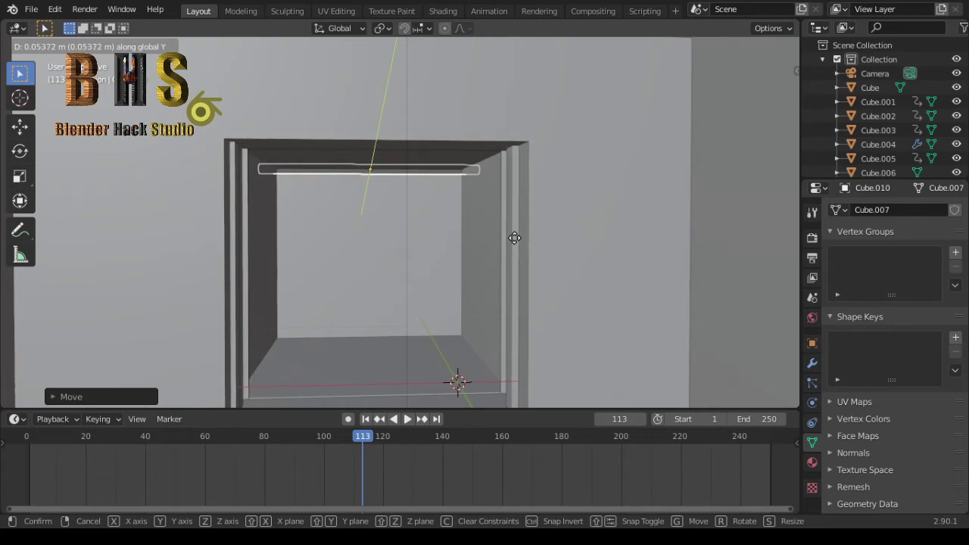
click(515, 237)
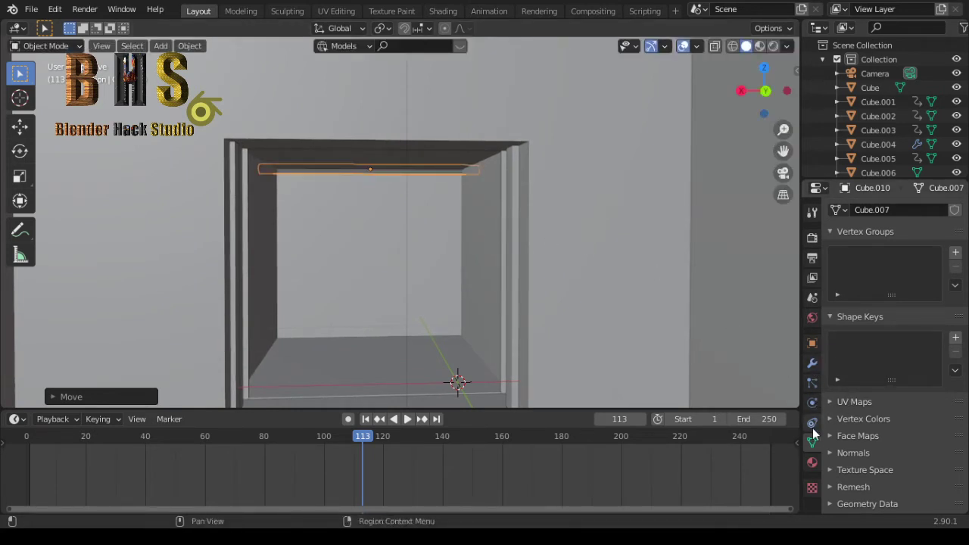
- Give the bar a new Emission material at strength 1000 and preview in Rendered shading
click(813, 463)
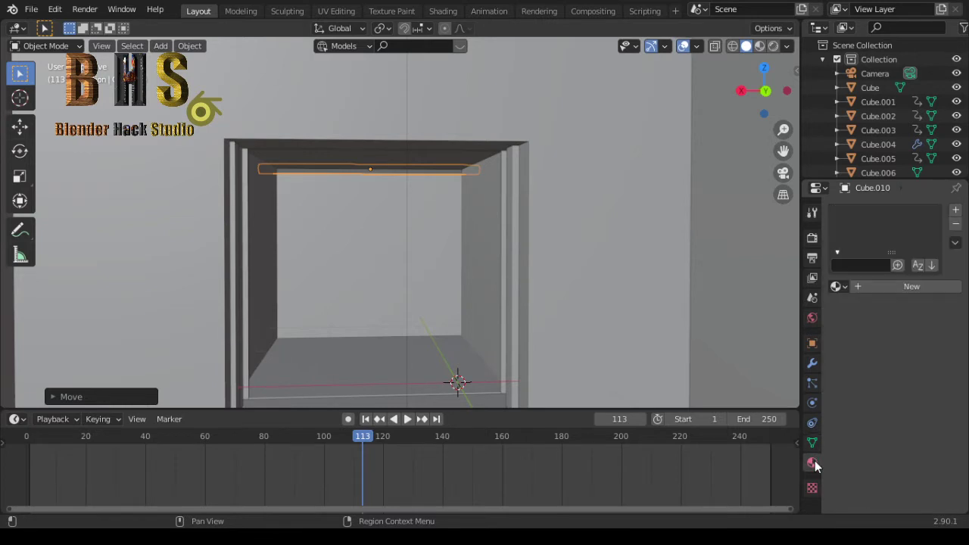
click(878, 290)
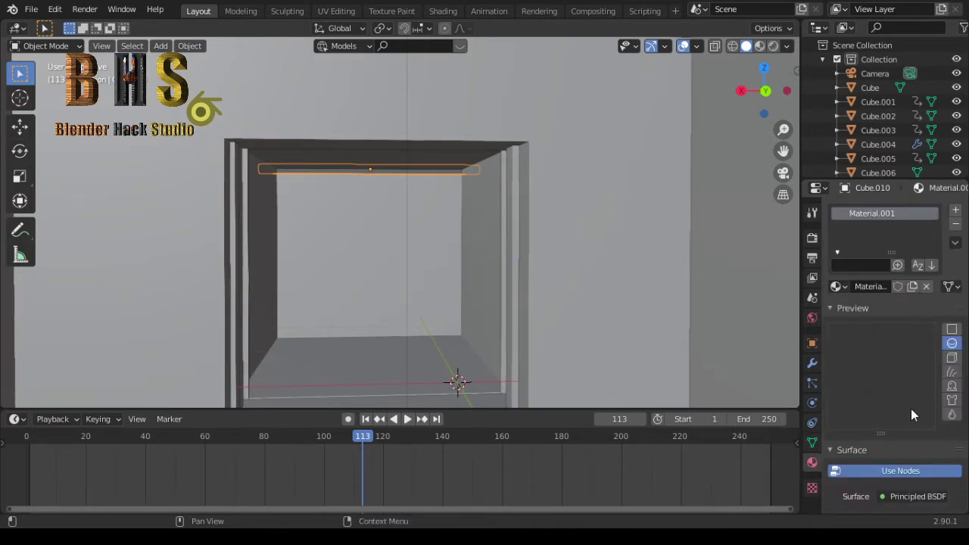
scroll(911, 408, down, 3)
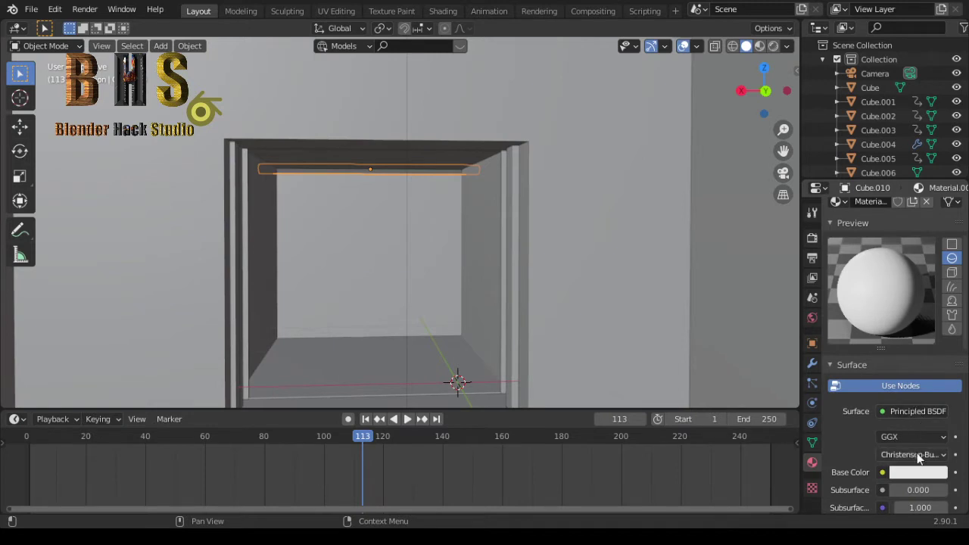
scroll(914, 457, down, 2)
click(883, 417)
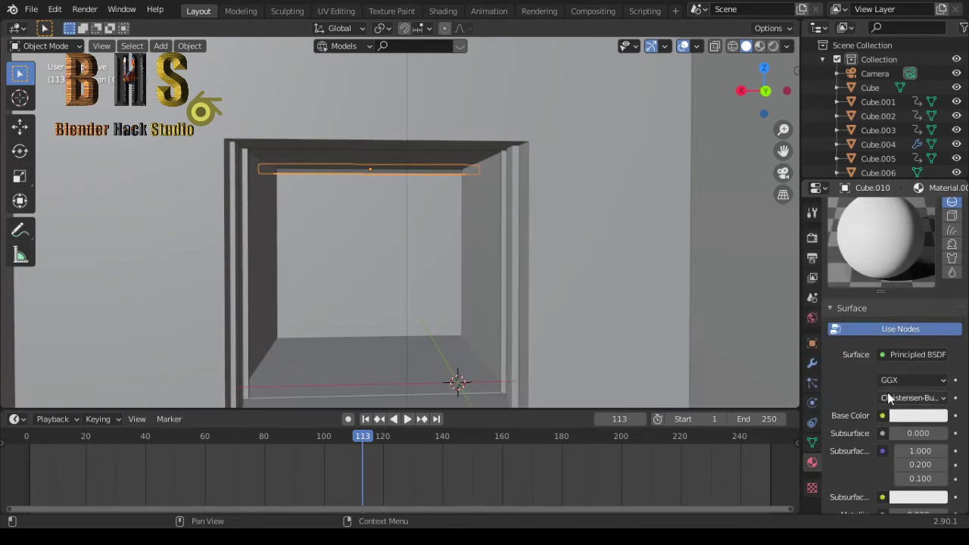
click(887, 362)
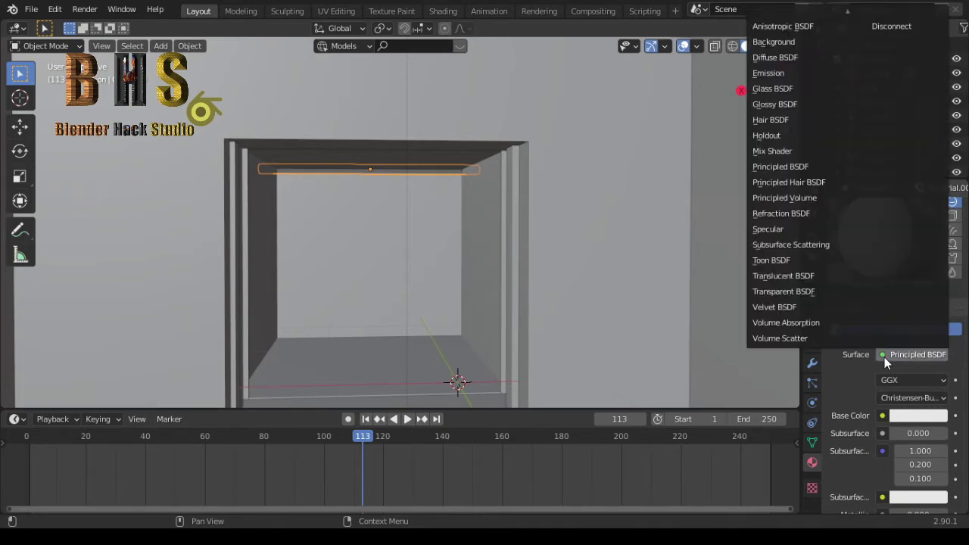
click(772, 81)
text(1000)
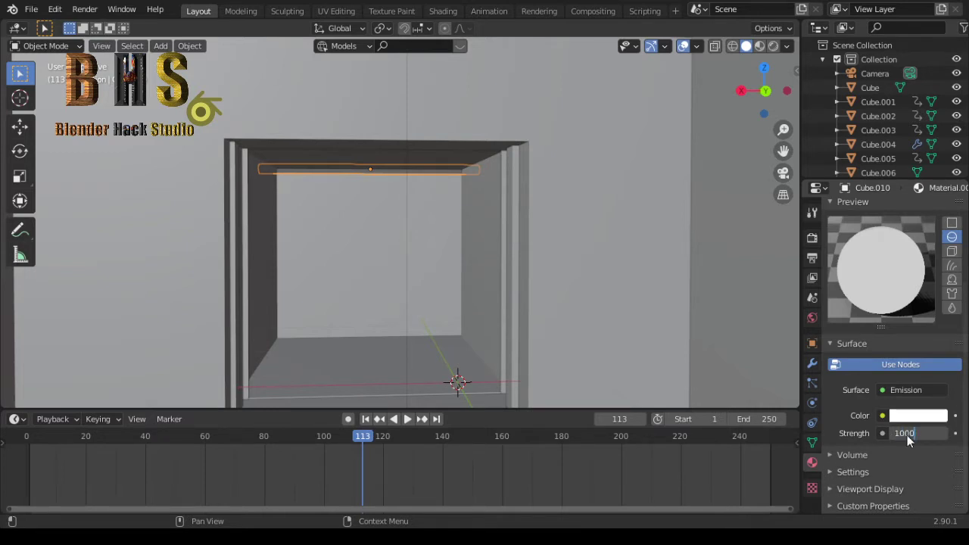
key(Return)
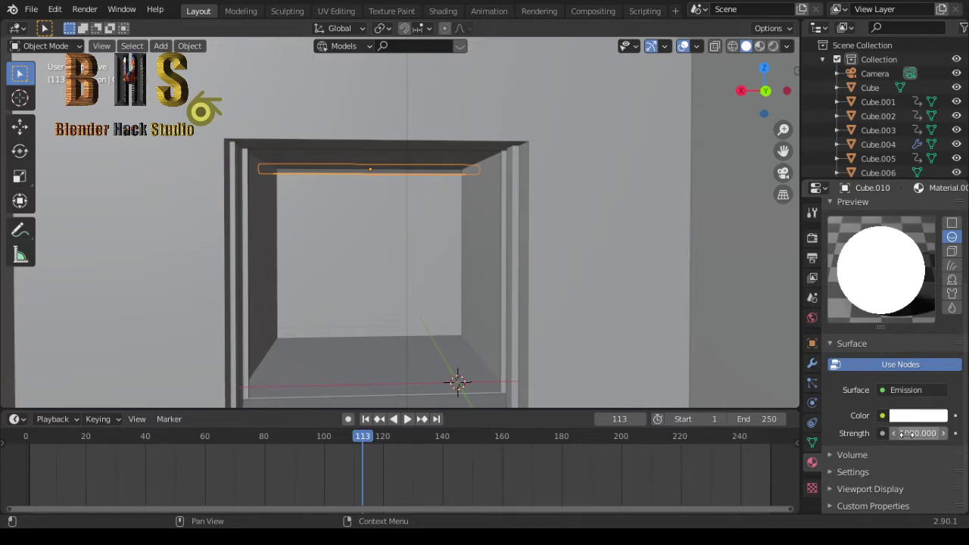
click(773, 46)
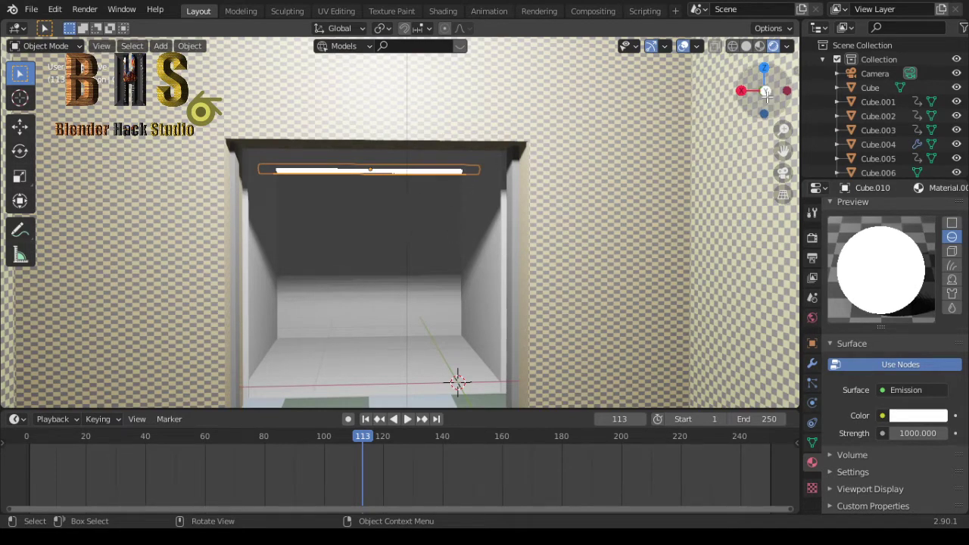
- Orbit and zoom out to view the glowing strip from below the room
drag(766, 92, 760, 94)
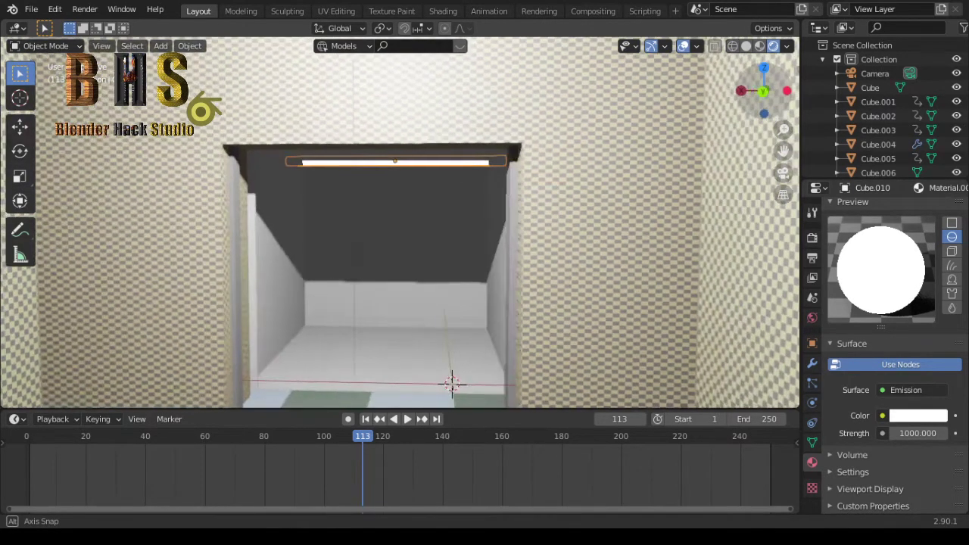
mouse_move(760, 94)
mouse_down()
mouse_move(761, 113)
mouse_move(641, 151)
mouse_up()
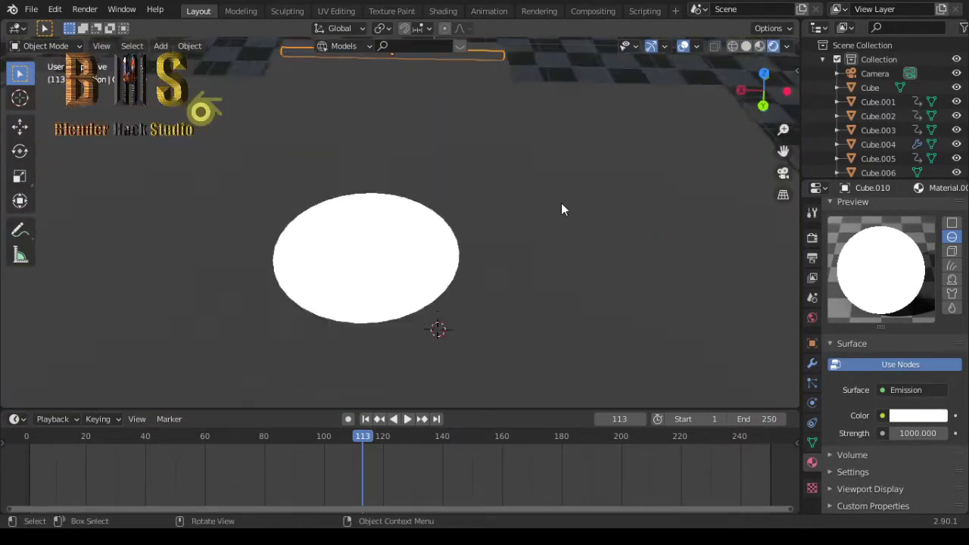
scroll(562, 209, down, 4)
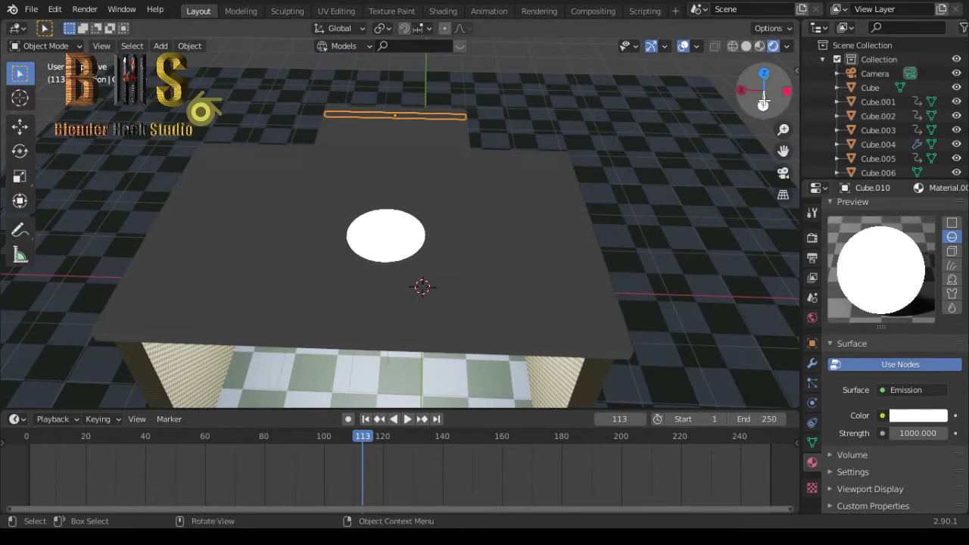
mouse_move(787, 92)
mouse_down()
mouse_move(742, 114)
mouse_move(776, 83)
mouse_move(769, 87)
mouse_move(747, 112)
mouse_up()
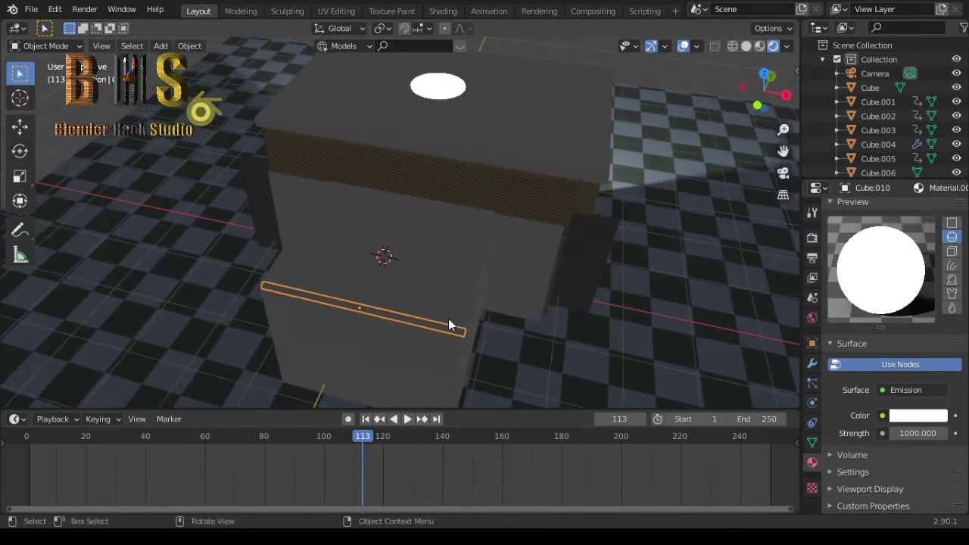
- Nudge the light strip along the X axis
key(g)
key(x)
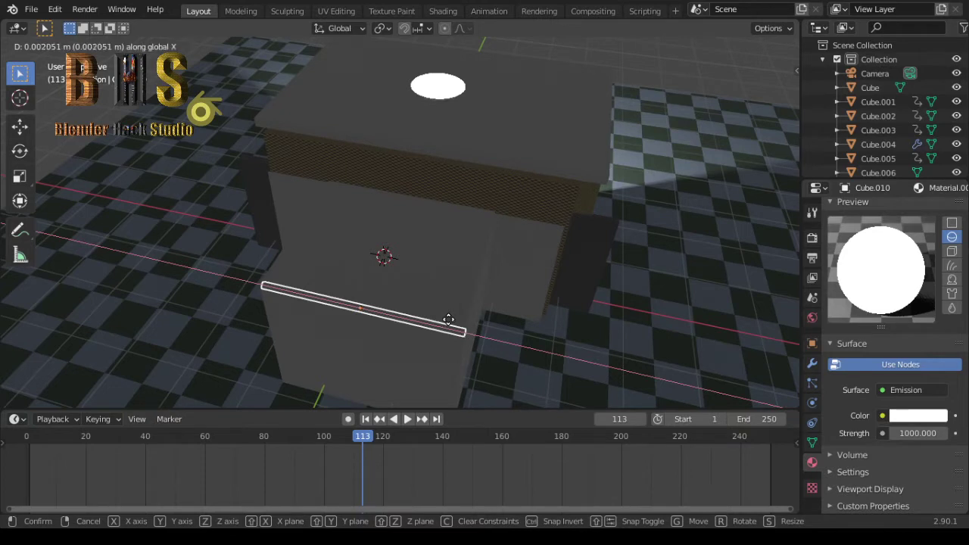
click(448, 319)
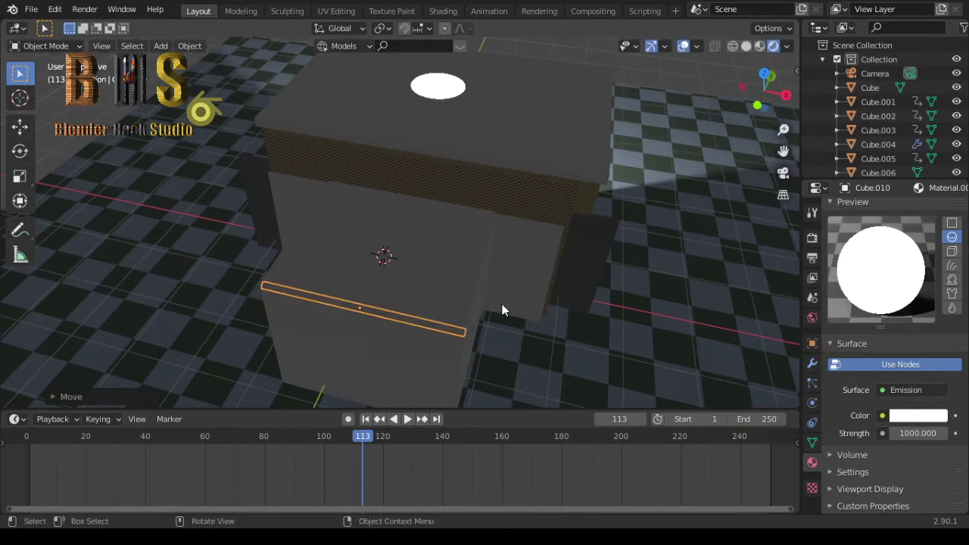
- Duplicate the light strip, offset about 0.5 m along Y
key(shift+d)
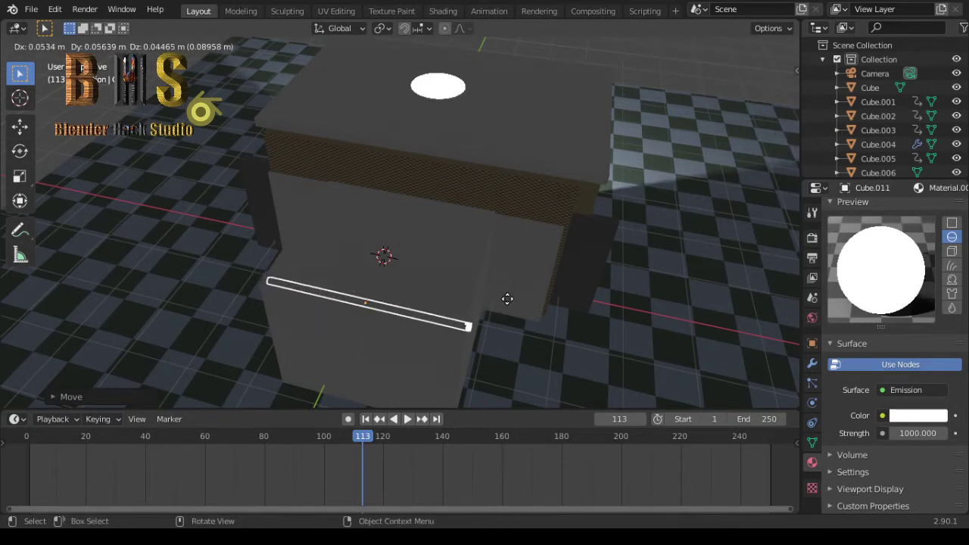
click(507, 305)
key(ctrl+z)
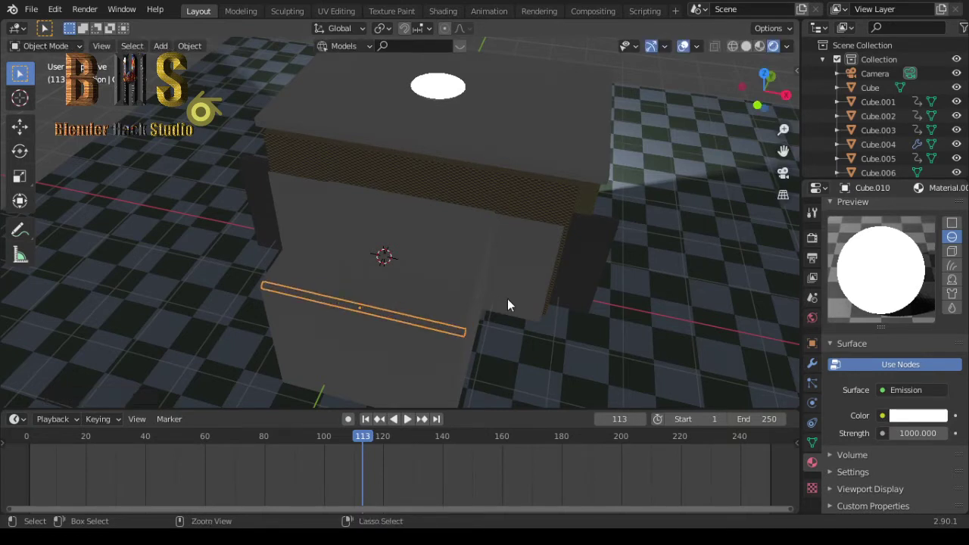
key(shift+d)
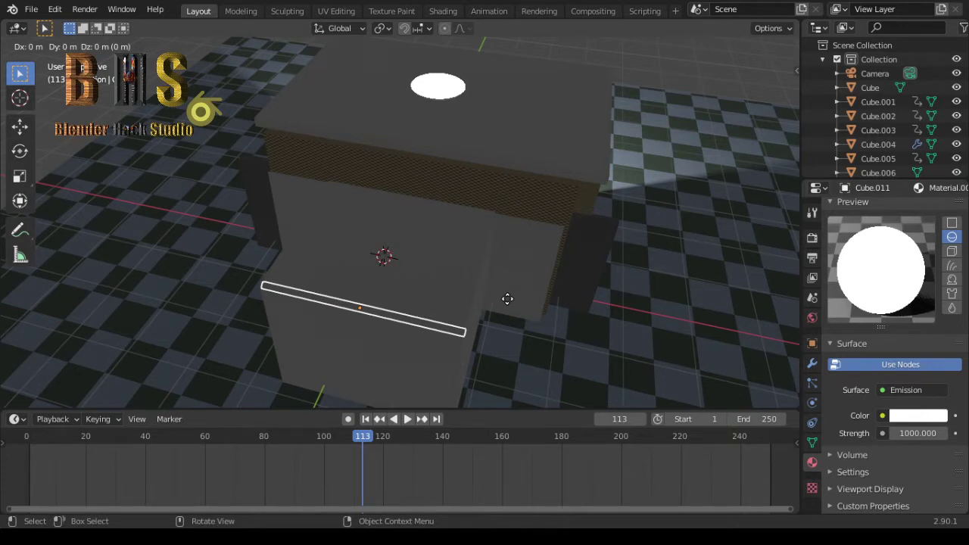
key(y)
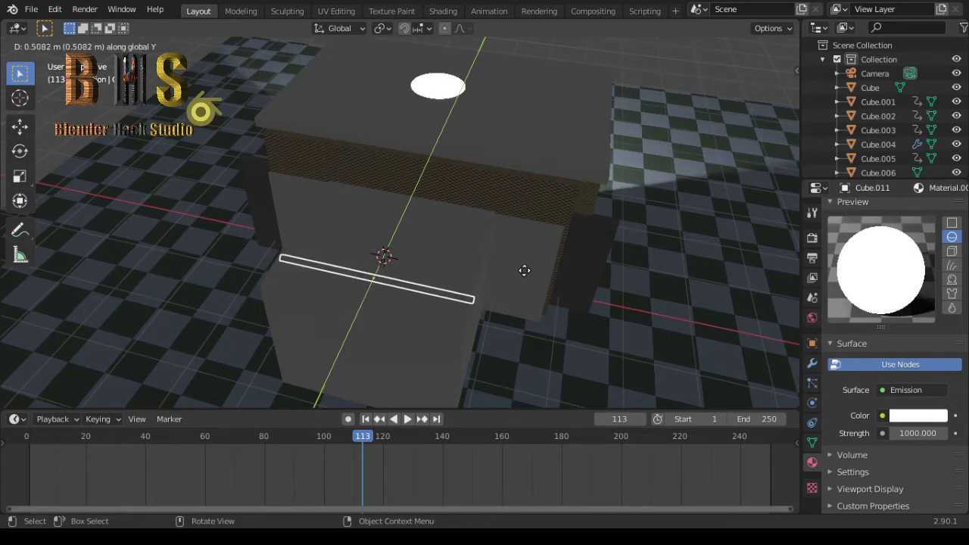
click(523, 273)
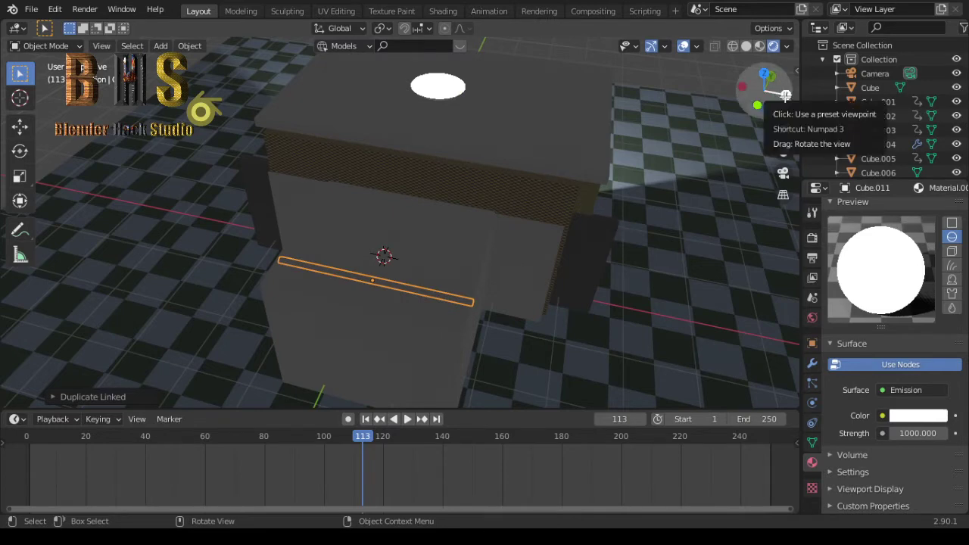
- Turn the copied ceiling strip 90° about Z and start sliding it along X
drag(786, 96, 765, 121)
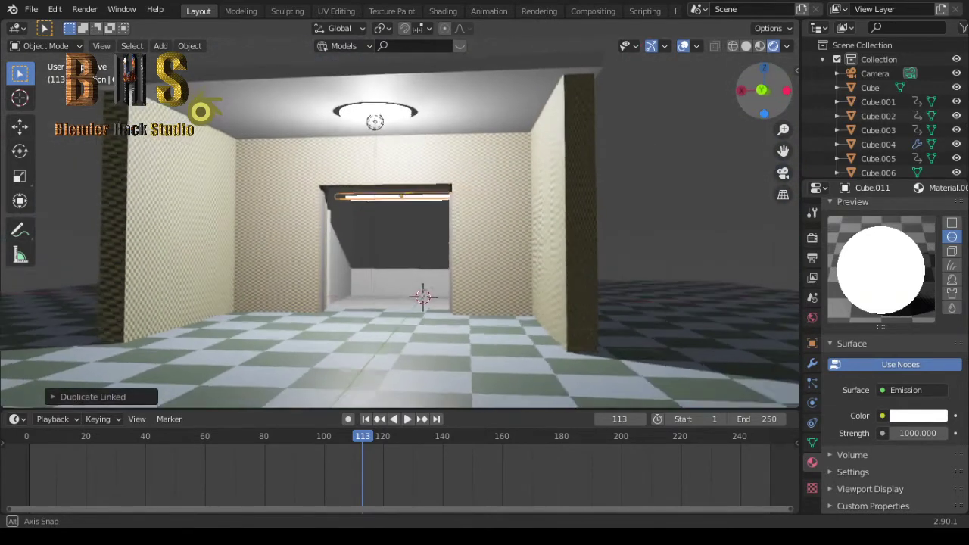
drag(765, 121, 764, 95)
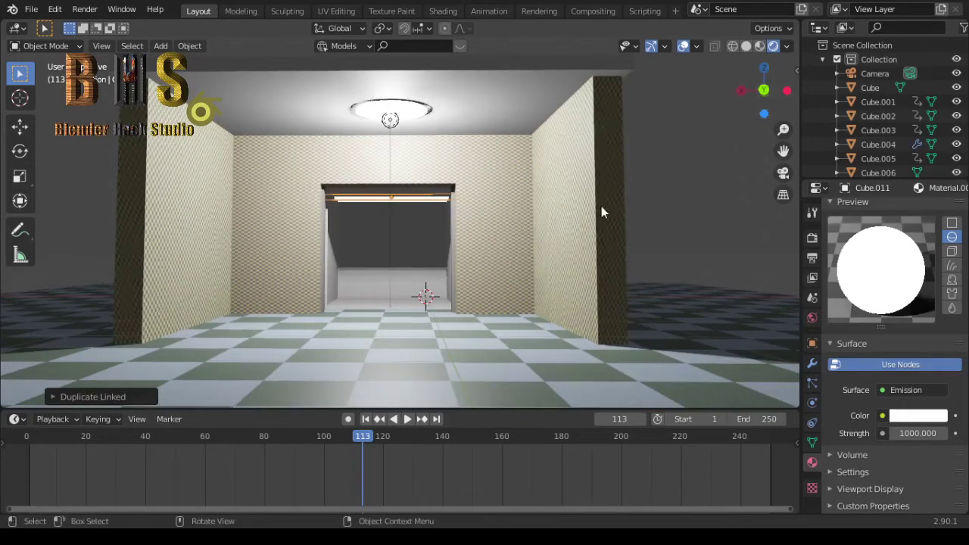
scroll(544, 253, up, 4)
scroll(545, 253, up, 2)
scroll(544, 254, up, 2)
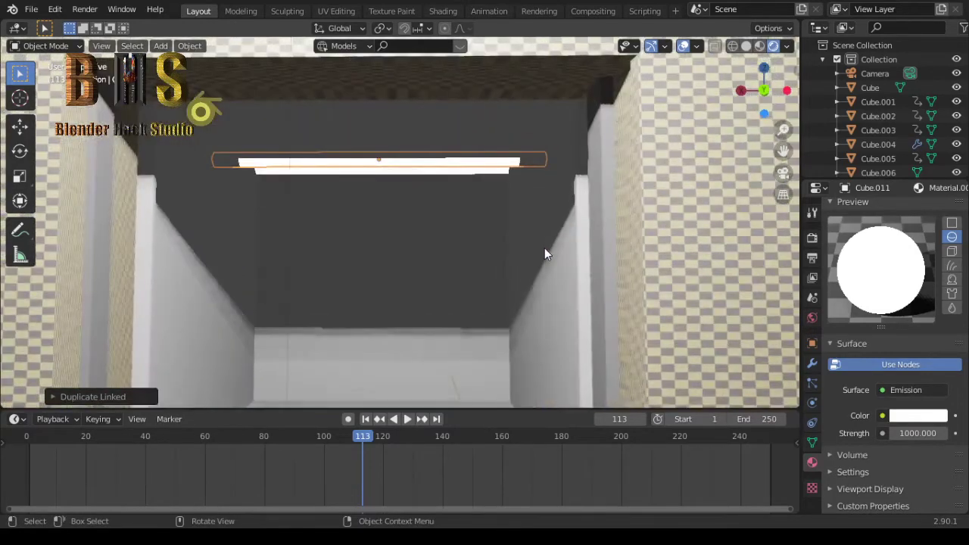
drag(763, 91, 765, 106)
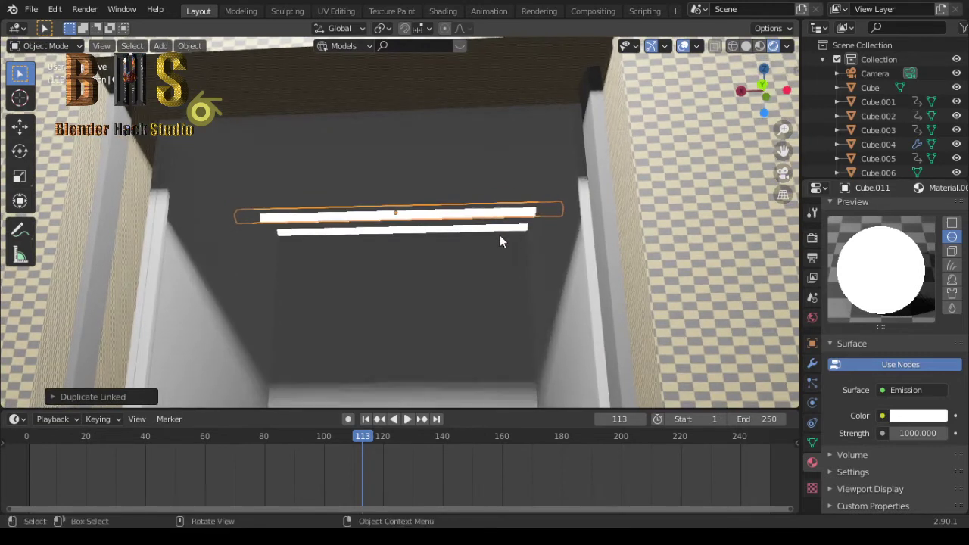
key(r)
key(z)
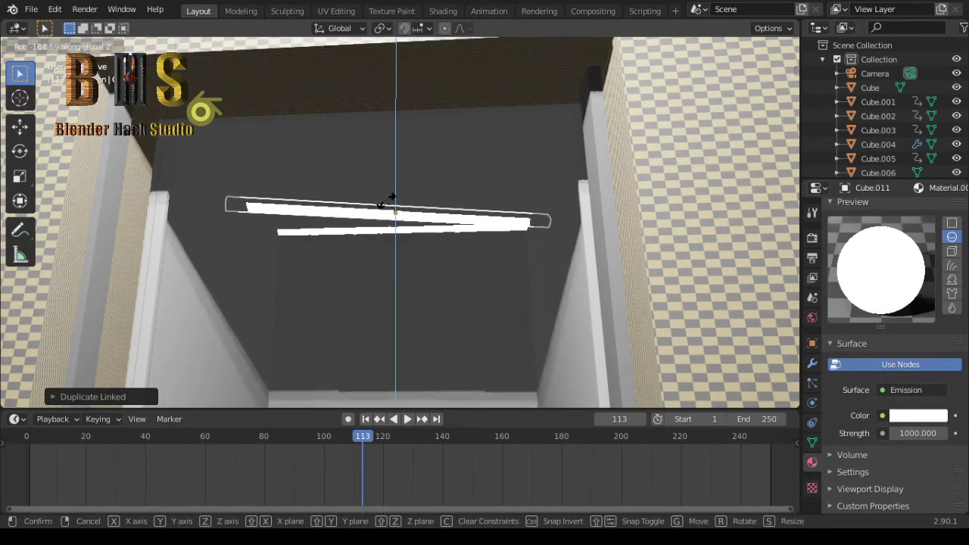
text(90)
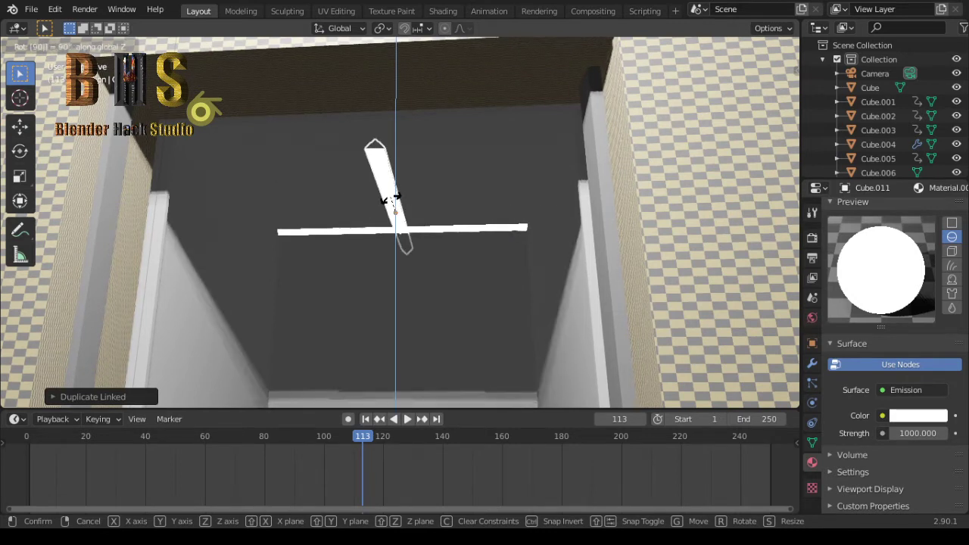
key(Return)
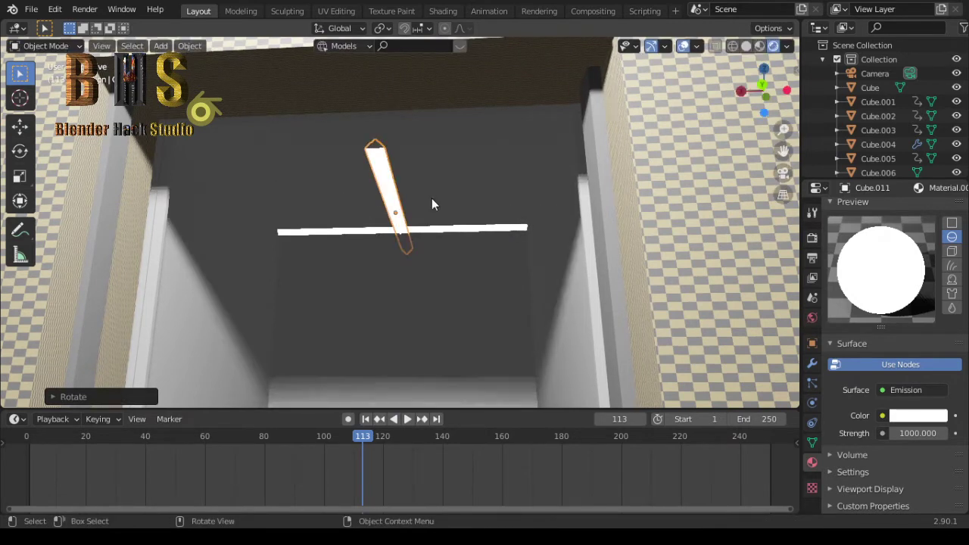
key(g)
key(x)
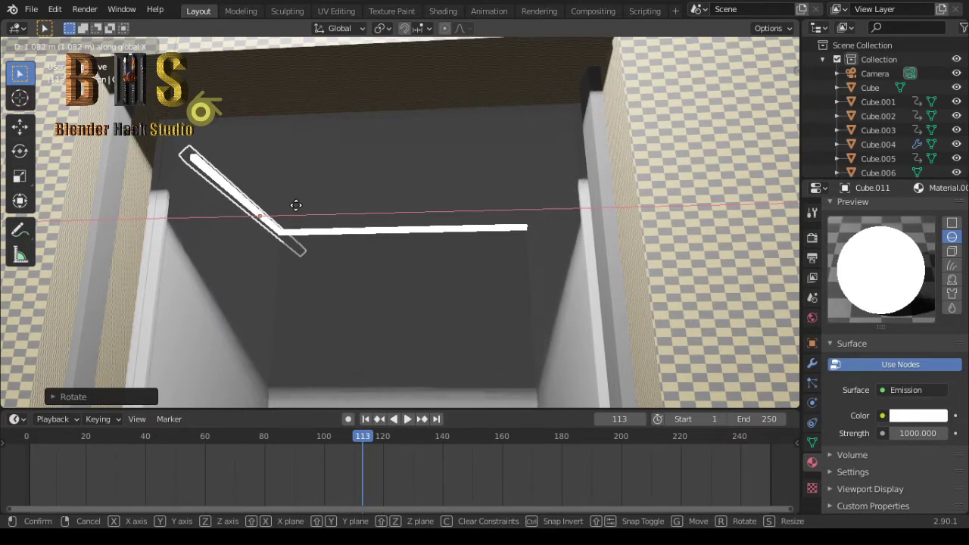
- Place the rotated strip along X, then shift it along Y into position
click(296, 210)
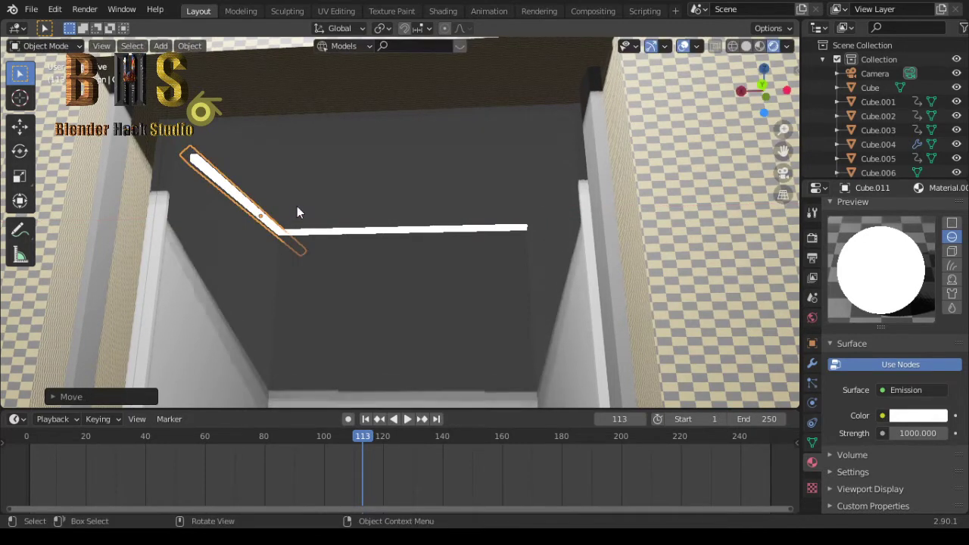
key(g)
key(x)
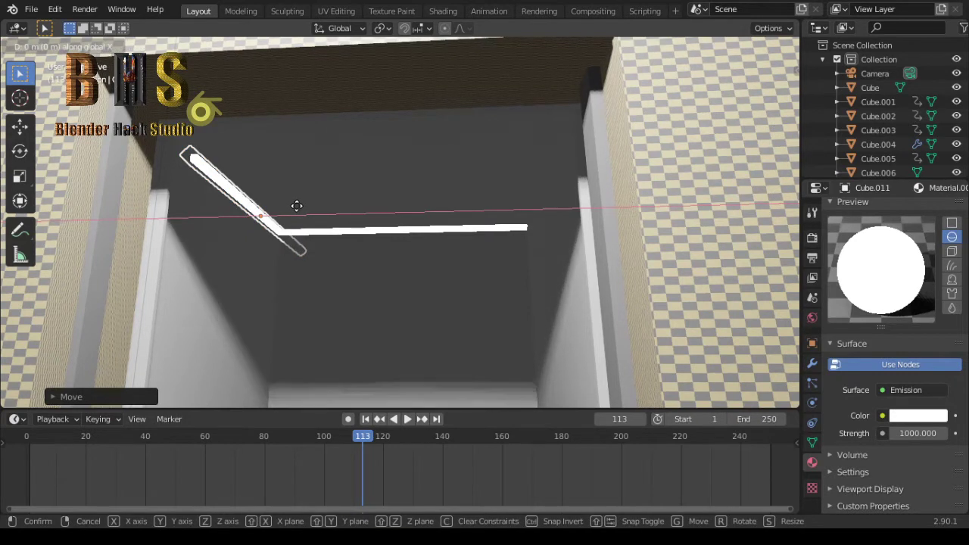
key(y)
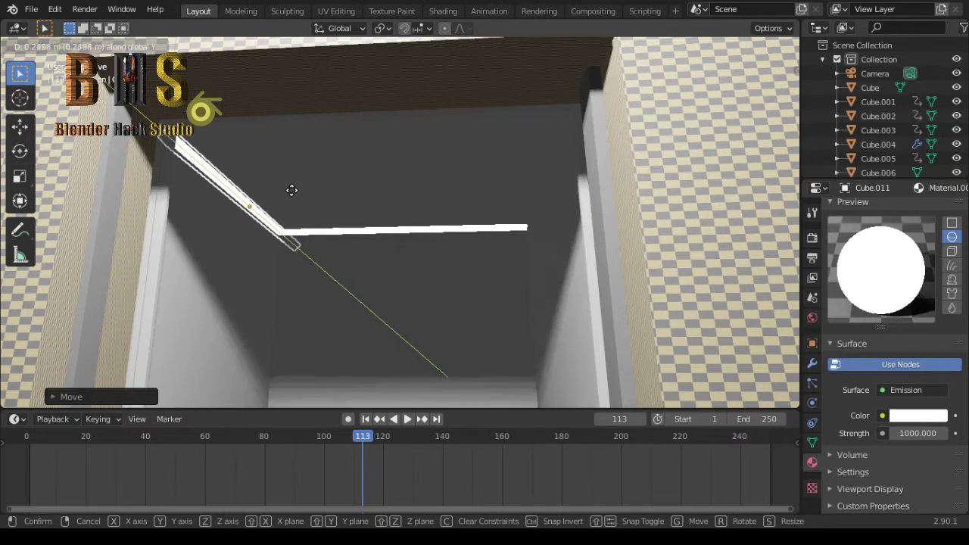
click(291, 191)
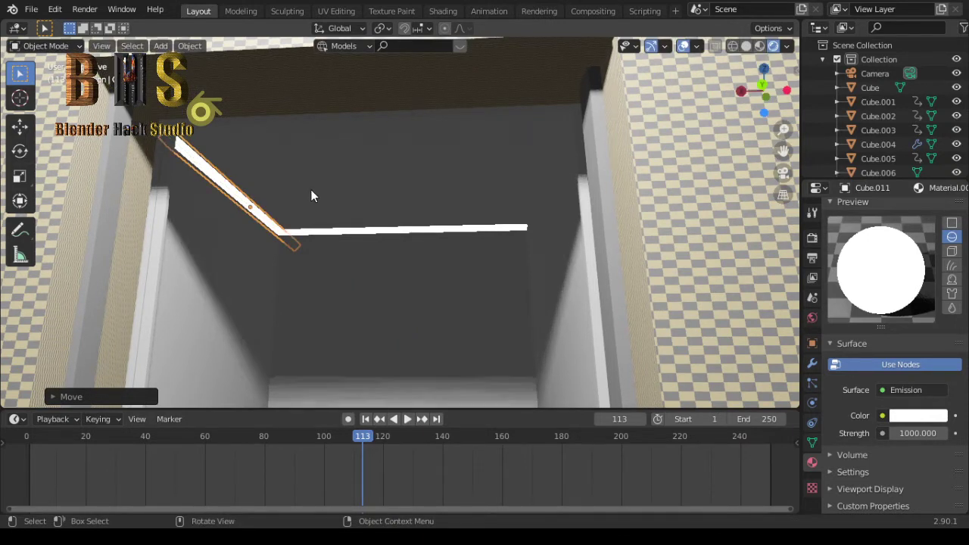
- Duplicate the strip as a linked copy along X and turn it 180° about Z
key(shift+d)
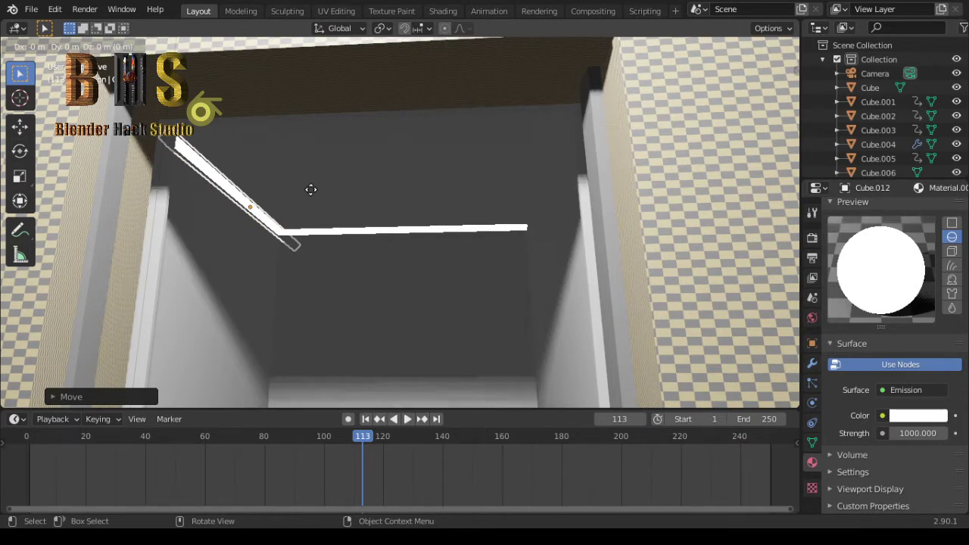
key(x)
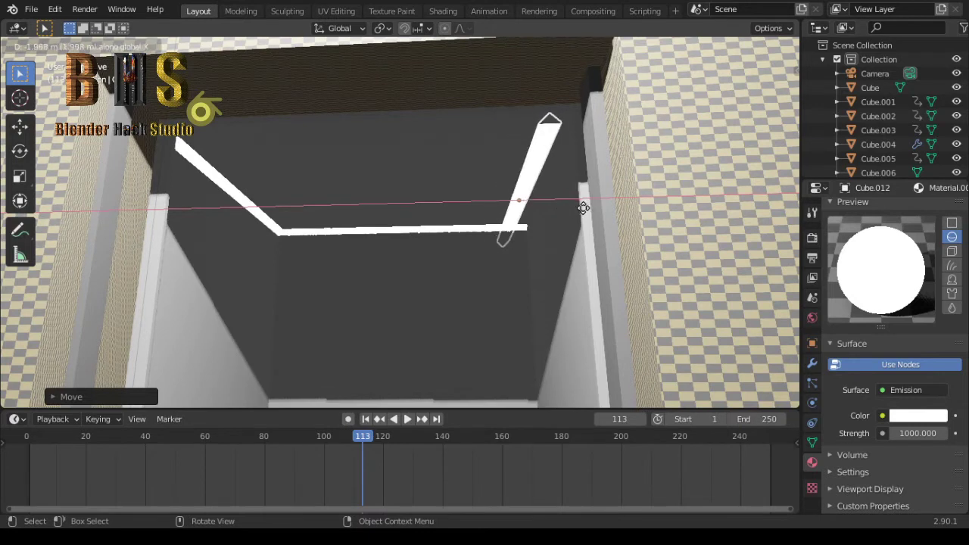
click(509, 221)
key(r)
text(z)
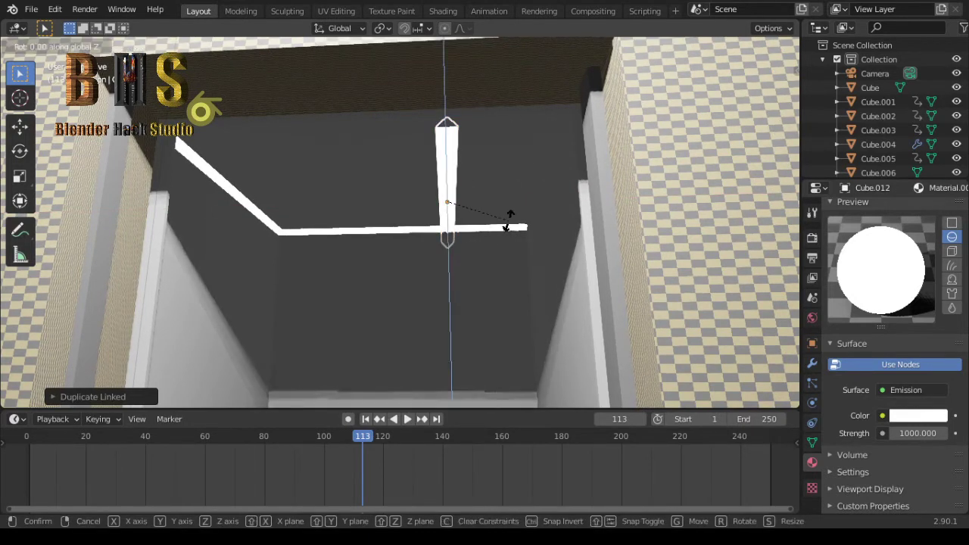
text(18)
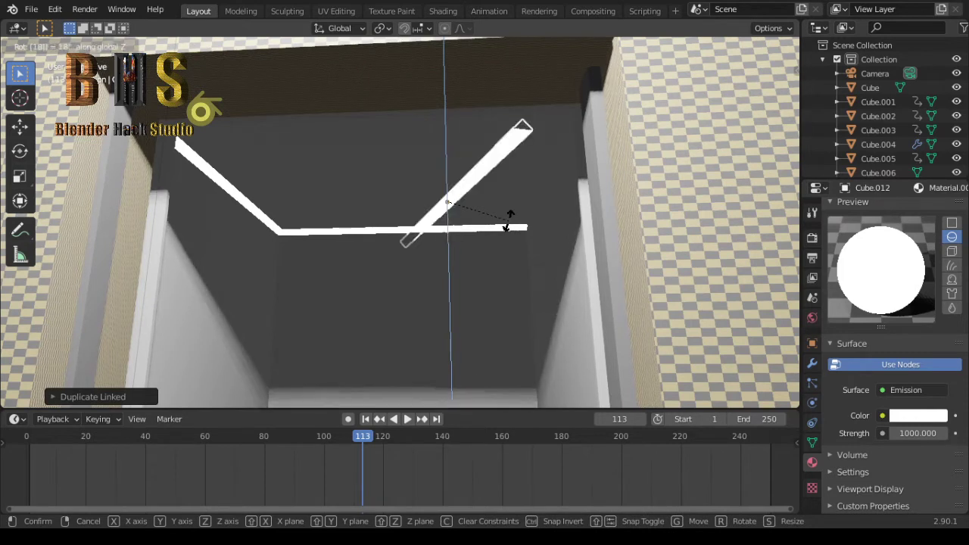
text(0)
key(Return)
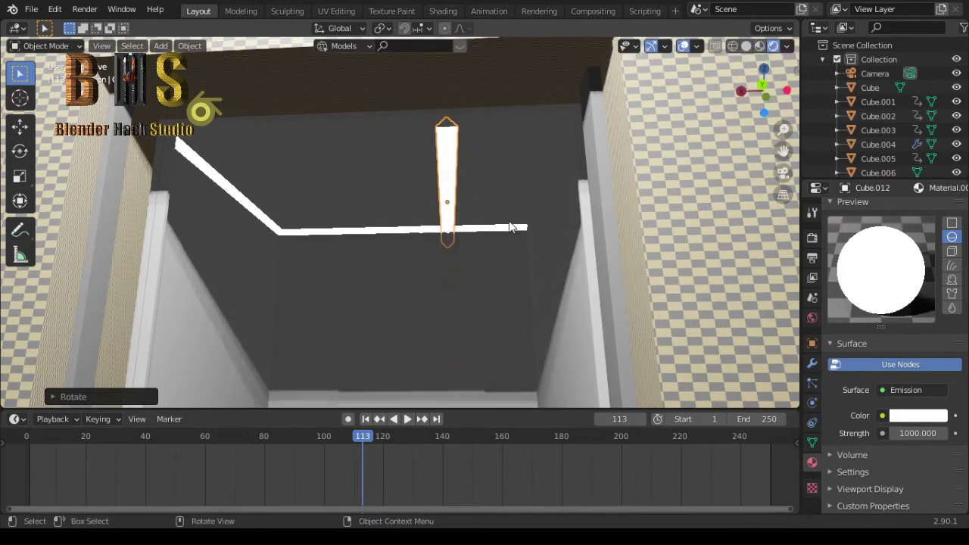
- Slide the turned copy along X to the right ceiling edge, then view the room
key(g)
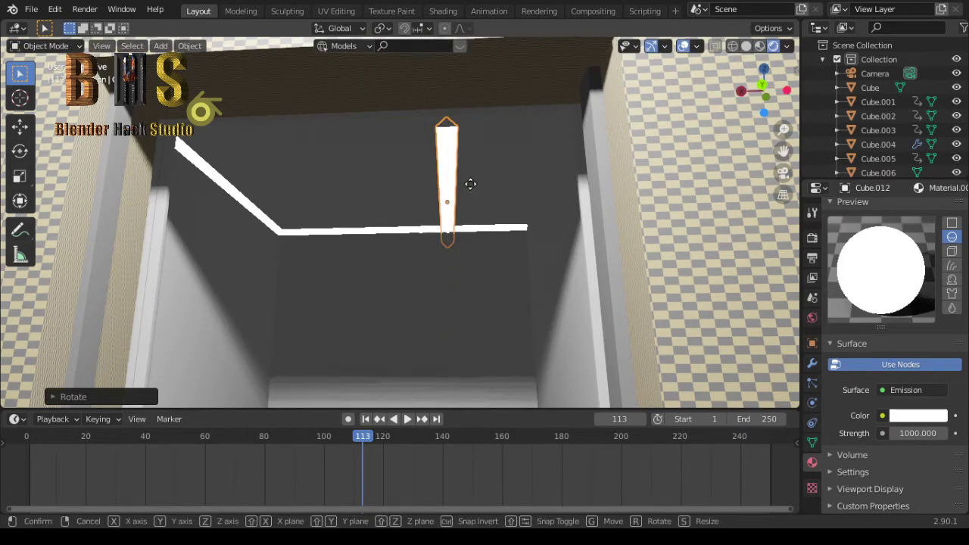
key(x)
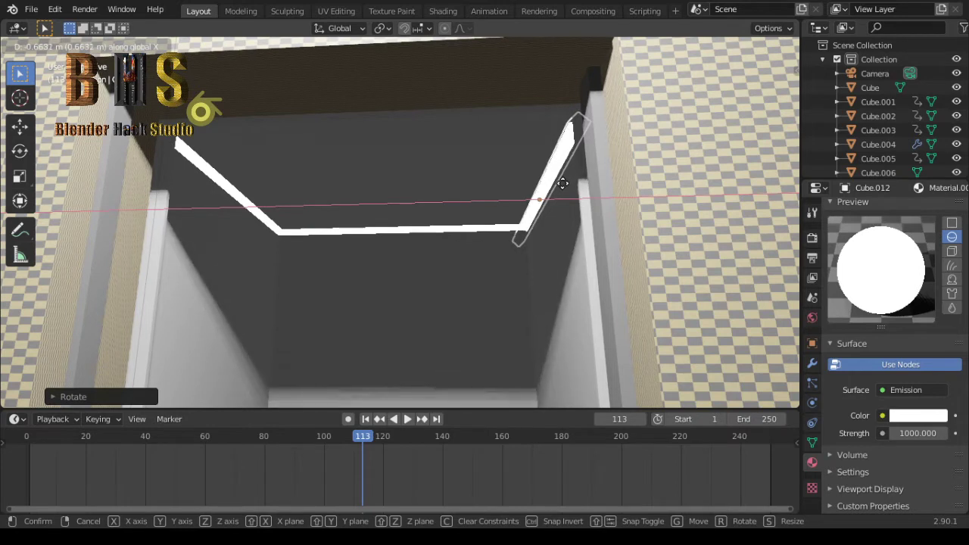
click(562, 183)
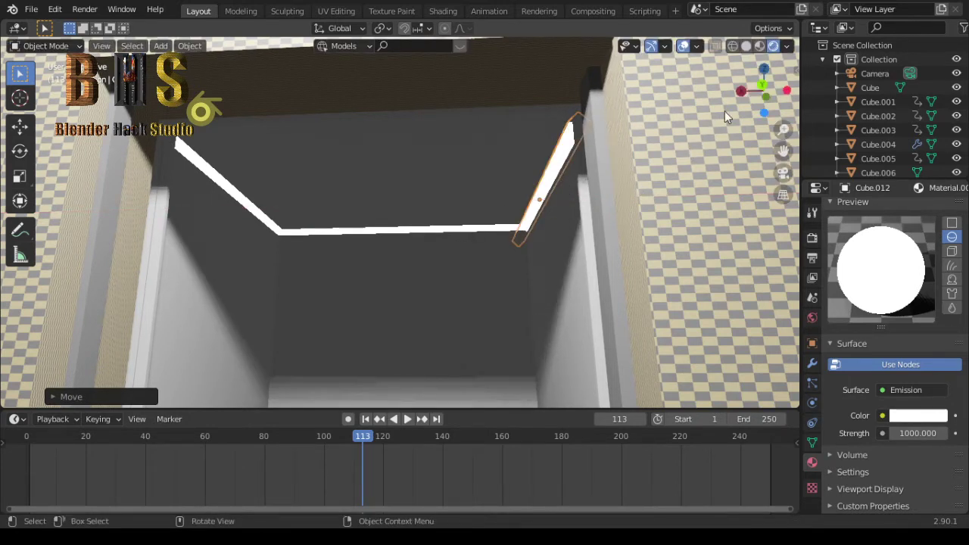
mouse_move(761, 89)
mouse_down()
mouse_move(757, 79)
mouse_move(765, 90)
mouse_up()
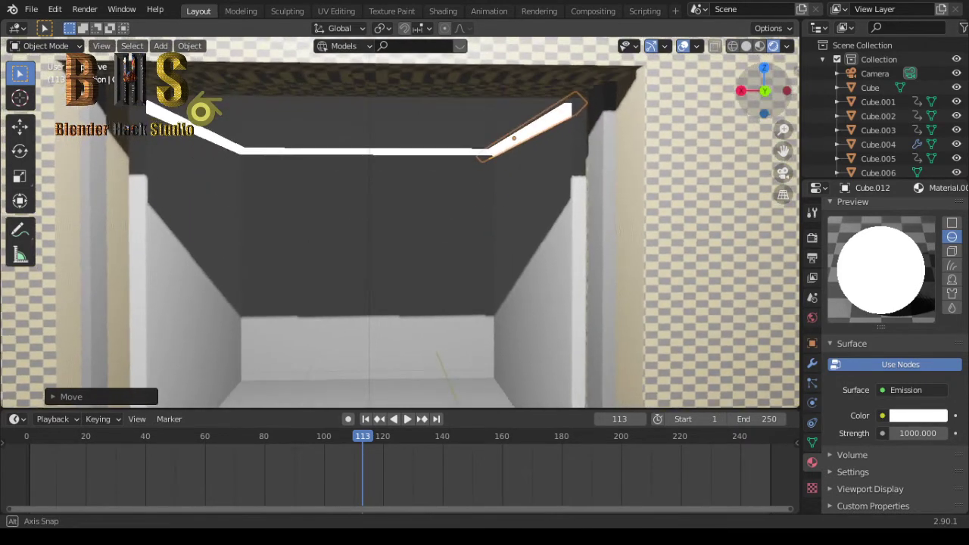
drag(765, 91, 470, 200)
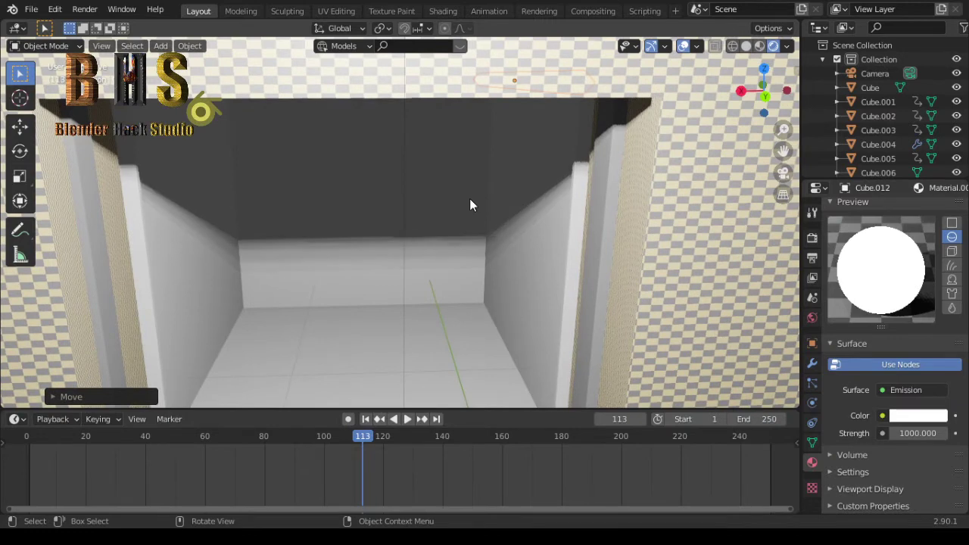
scroll(469, 200, down, 3)
scroll(469, 200, down, 3)
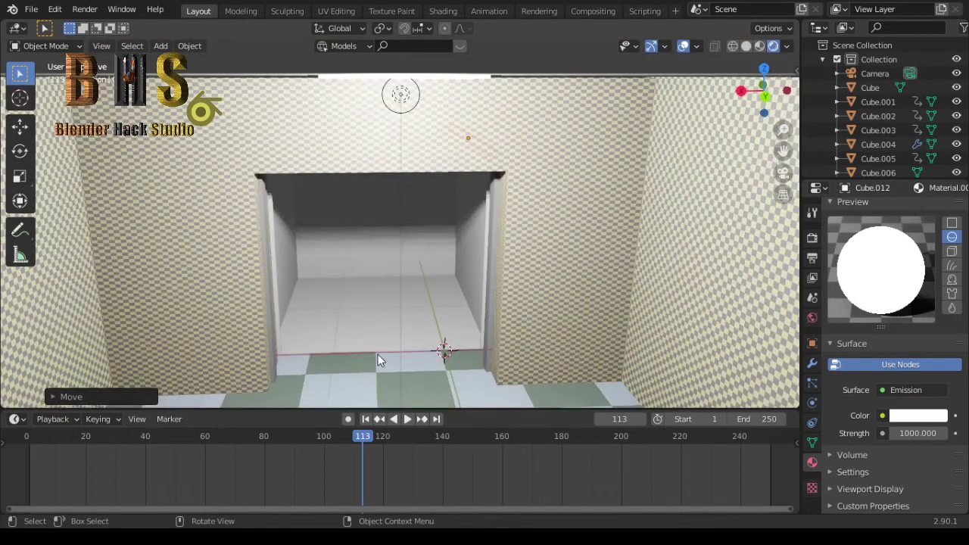
- Add a spot light and raise it vertically toward the ceiling
key(shift+a)
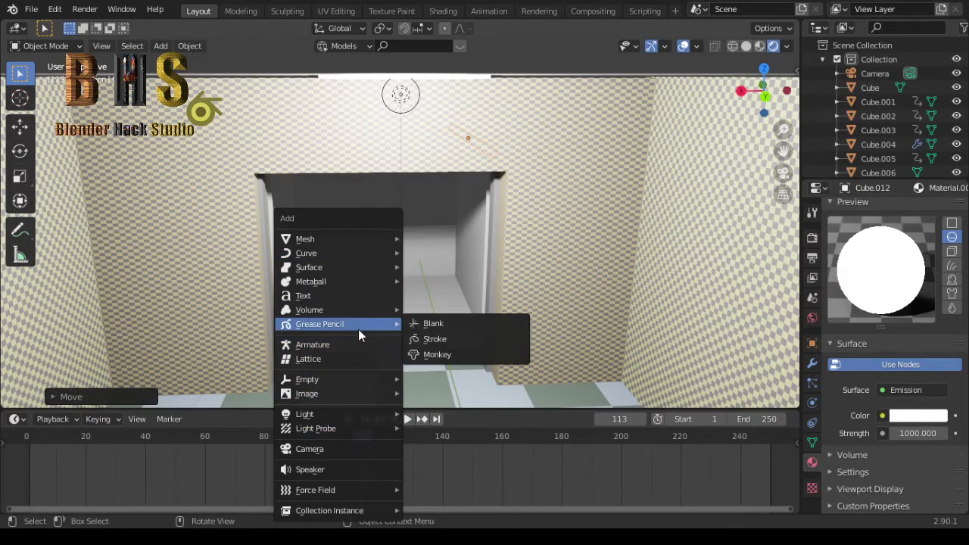
mouse_move(305, 414)
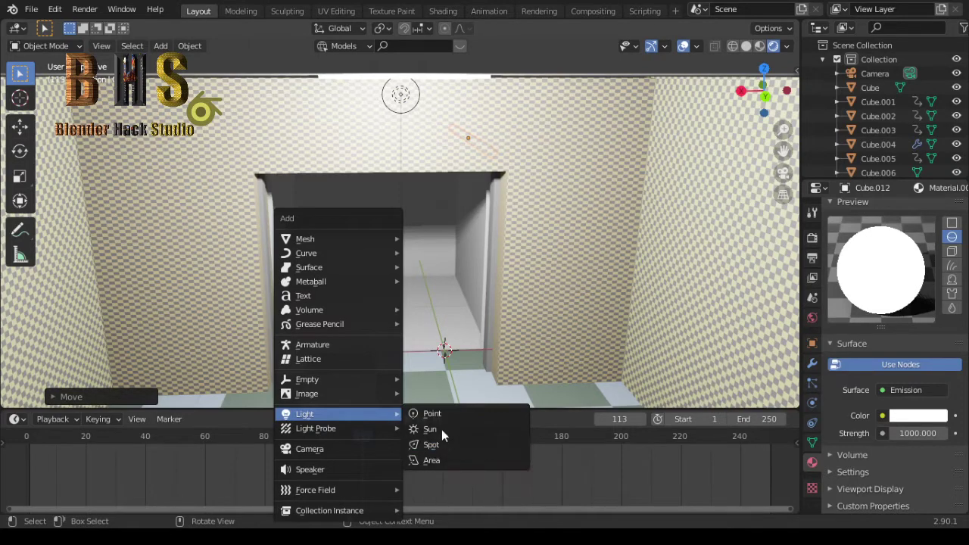
click(443, 446)
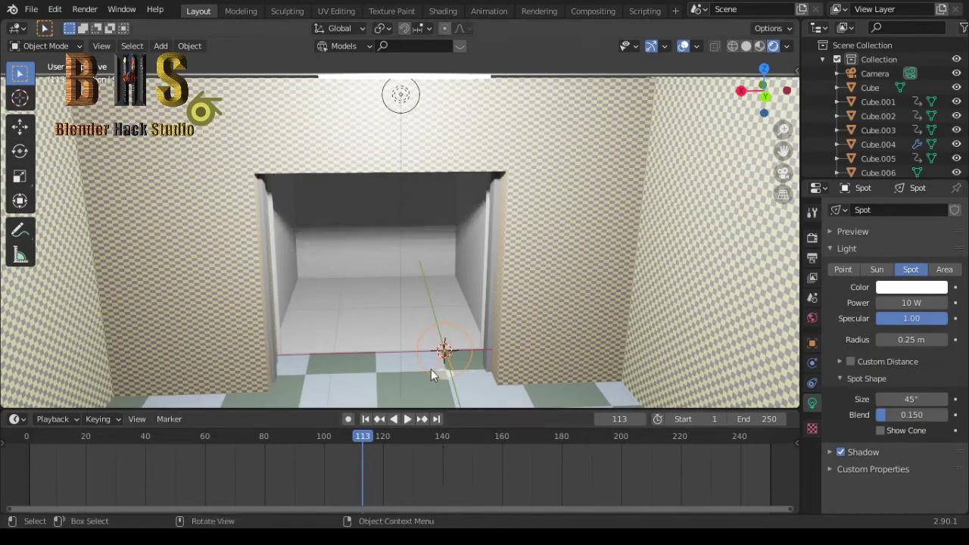
key(g)
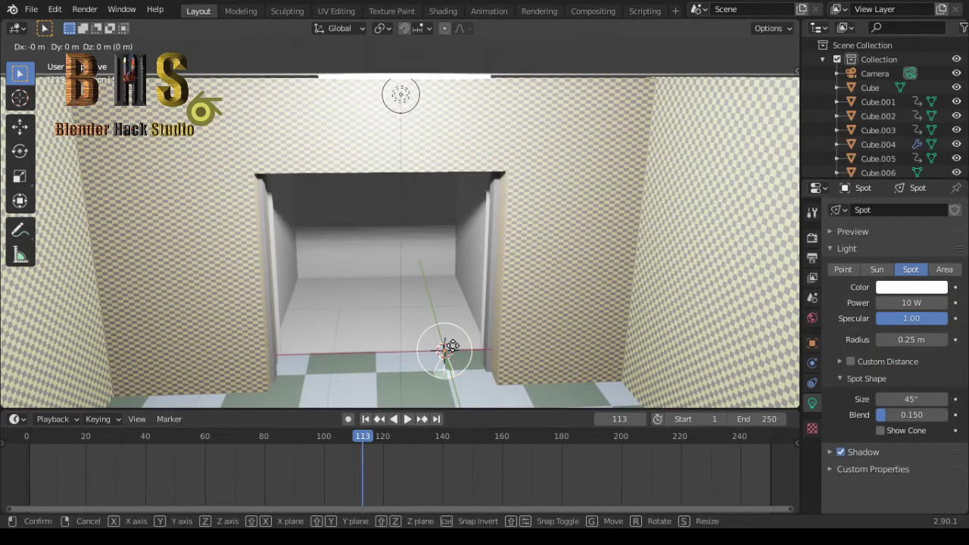
key(z)
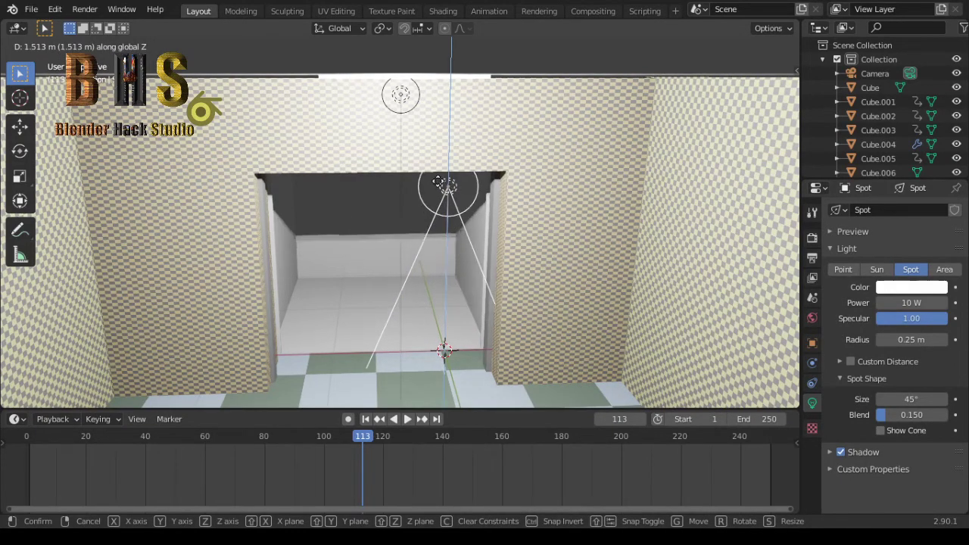
click(446, 198)
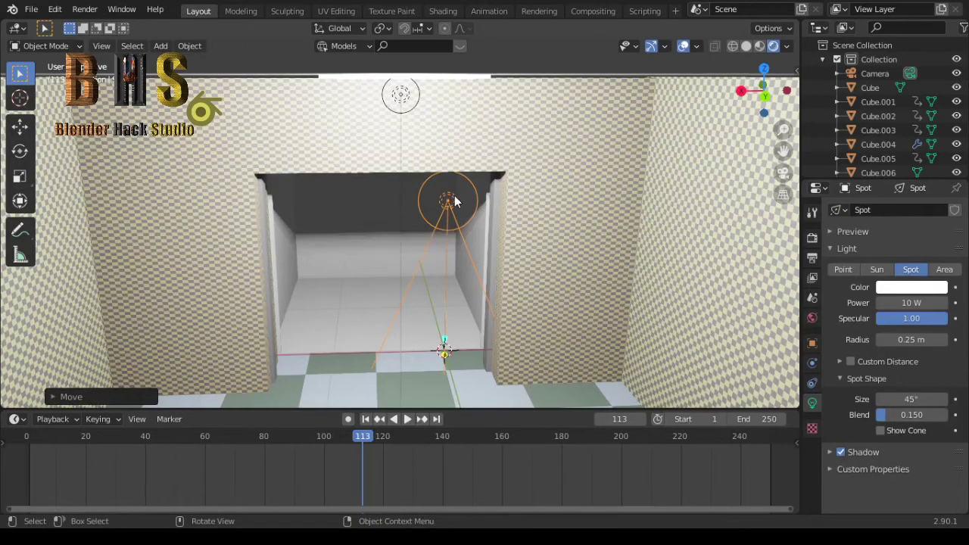
- Shift the spot light along X and Y to centre it under the ceiling
key(g)
key(x)
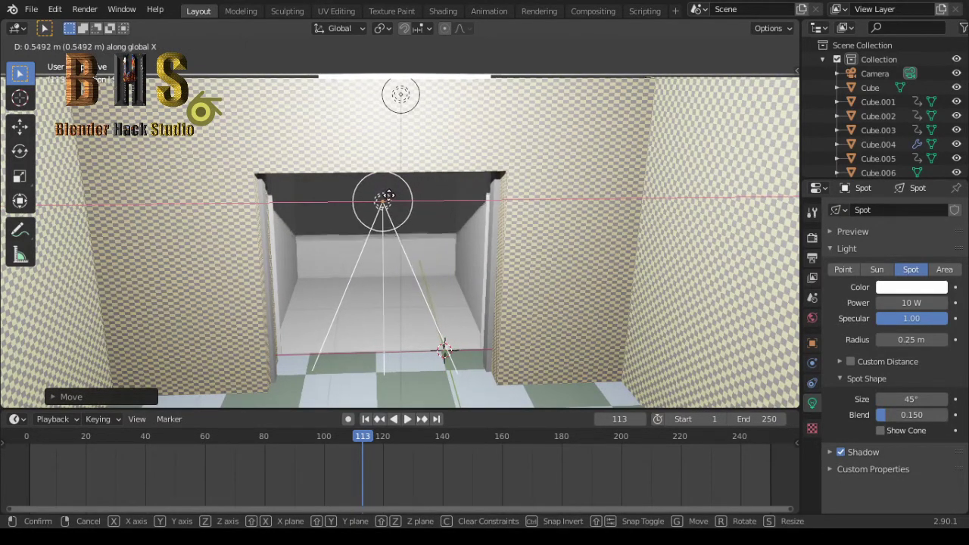
click(391, 195)
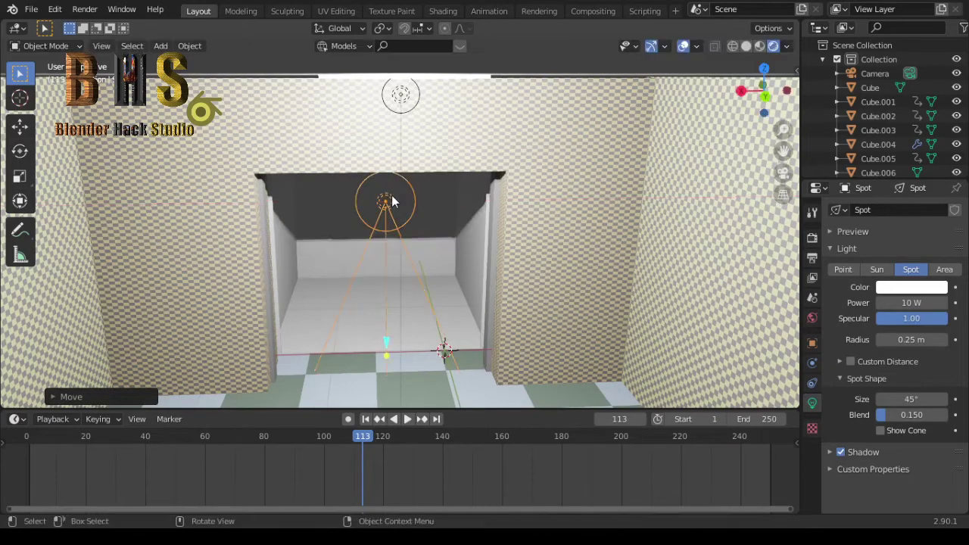
key(g)
key(y)
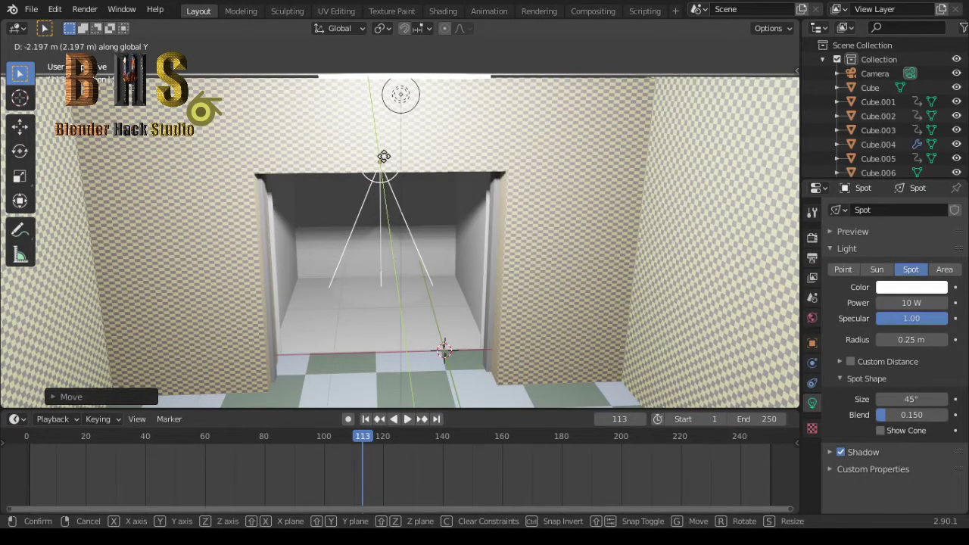
click(384, 156)
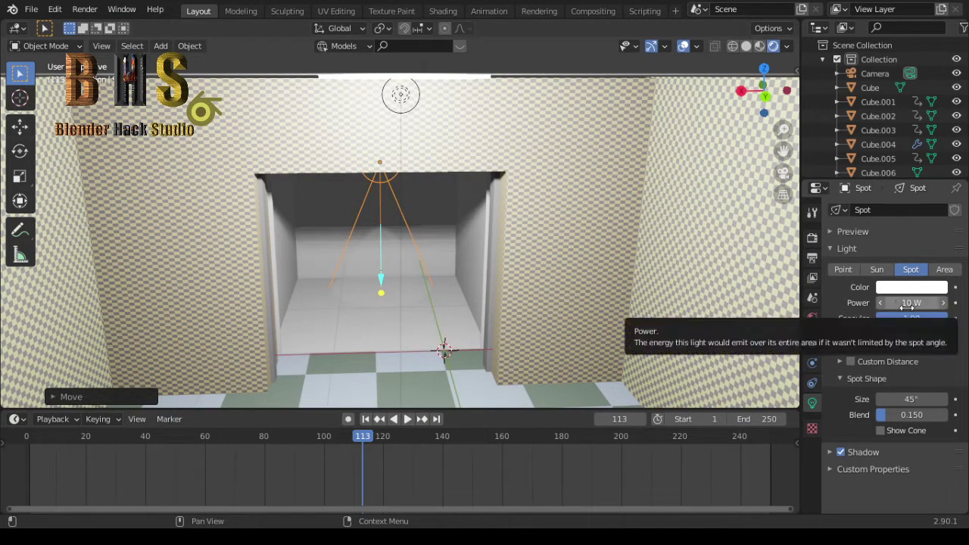
- Set the spot light to 71.8 W power, 0.26 m radius and 180° spot size
mouse_move(907, 305)
mouse_down()
mouse_move(962, 304)
mouse_move(936, 303)
mouse_up()
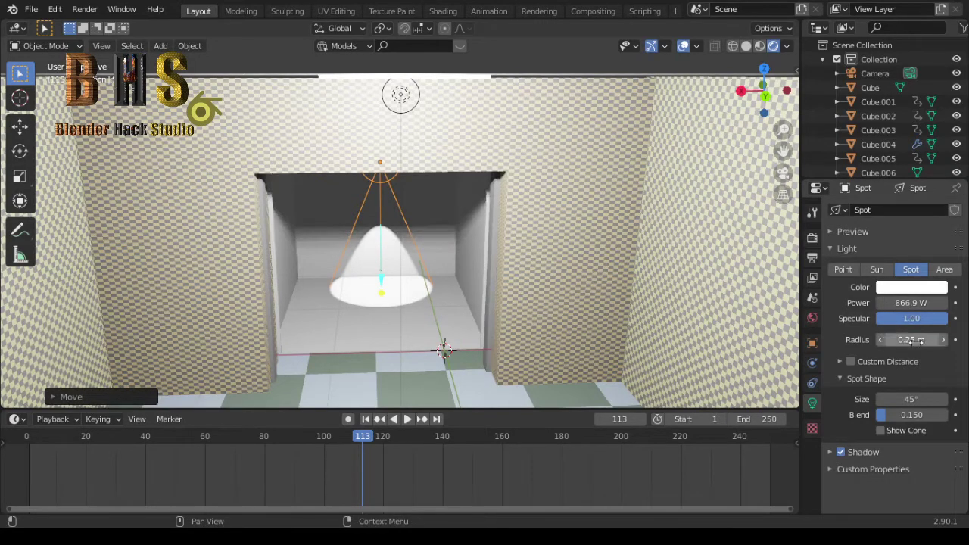
mouse_move(920, 340)
mouse_down()
mouse_move(935, 340)
mouse_move(912, 341)
mouse_move(924, 340)
mouse_up()
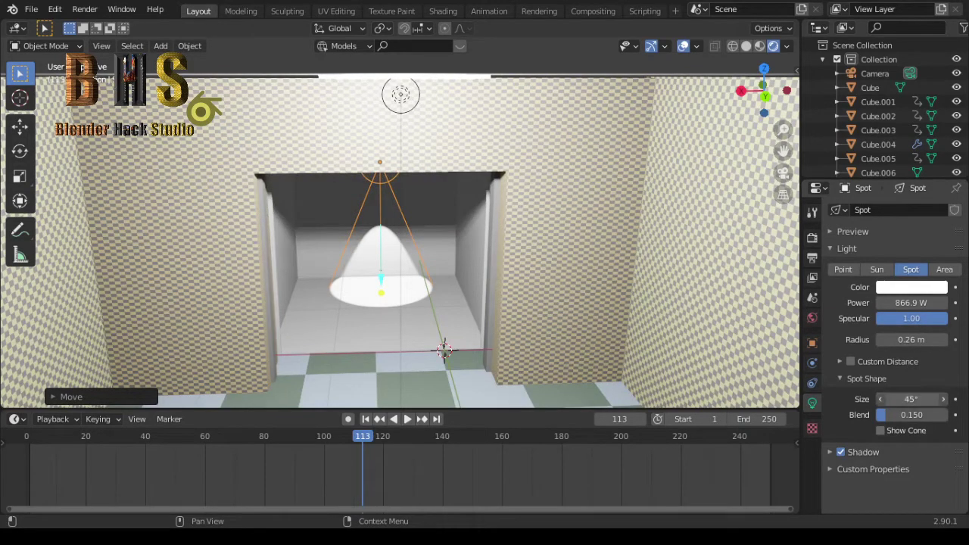
mouse_move(911, 399)
mouse_down()
mouse_move(958, 399)
mouse_move(946, 399)
mouse_up()
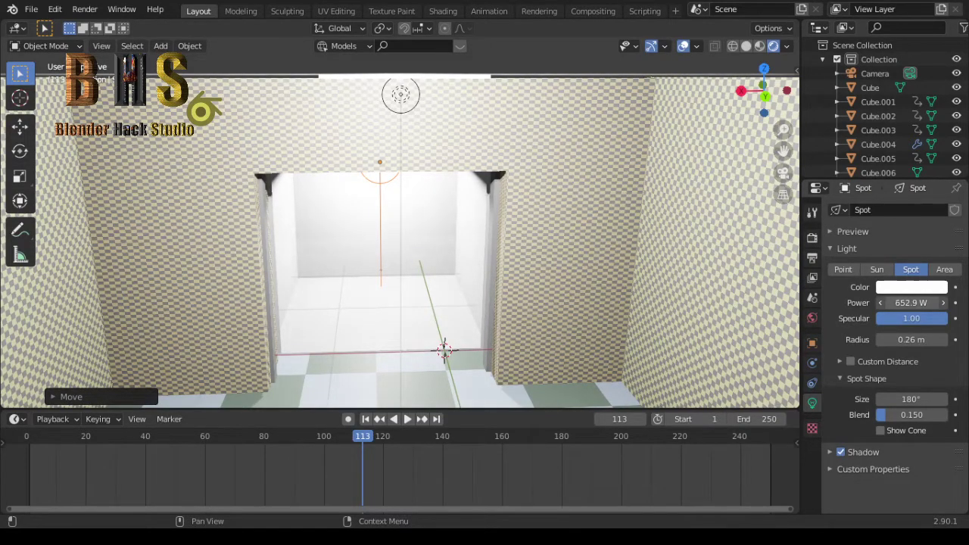
drag(911, 302, 887, 302)
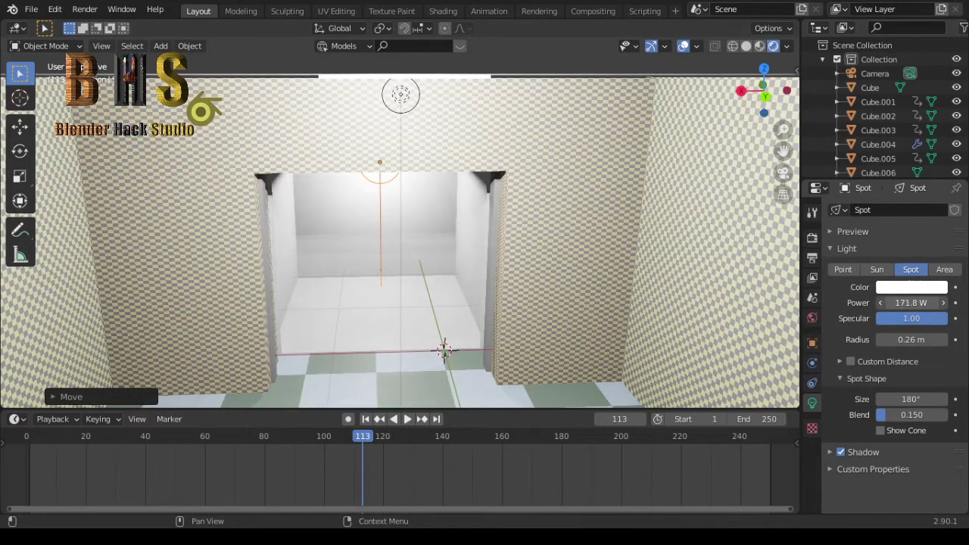
drag(887, 302, 879, 302)
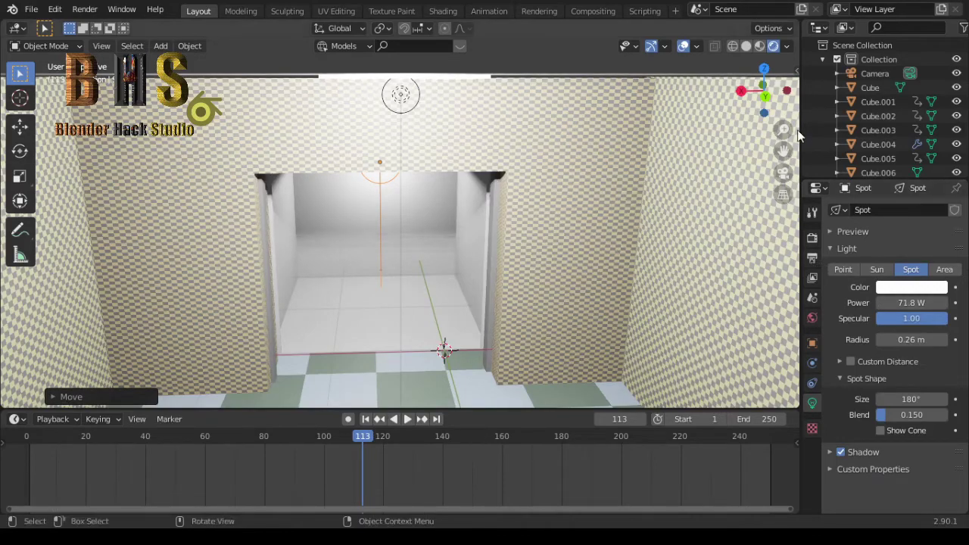
- Orbit to a level room view and begin moving the spot light vertically
drag(765, 97, 765, 76)
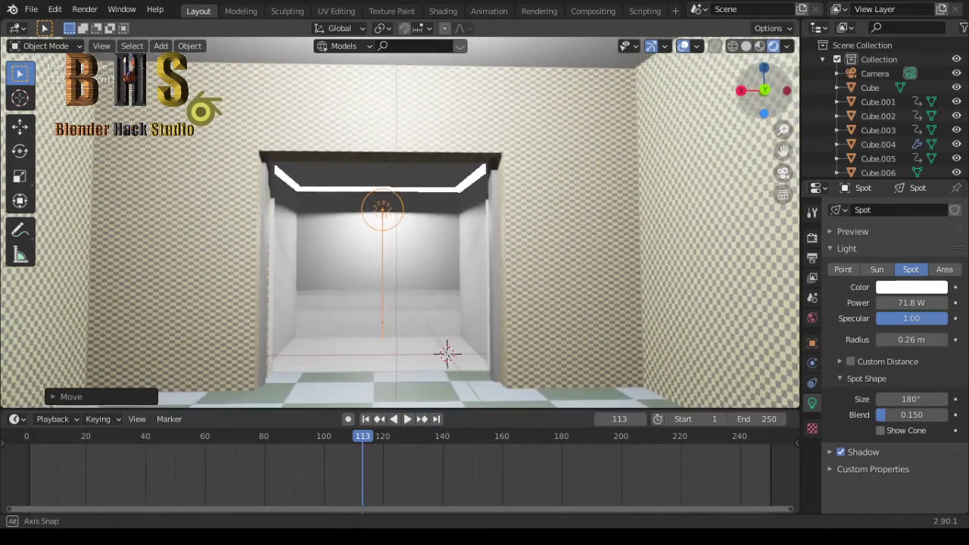
drag(764, 76, 758, 85)
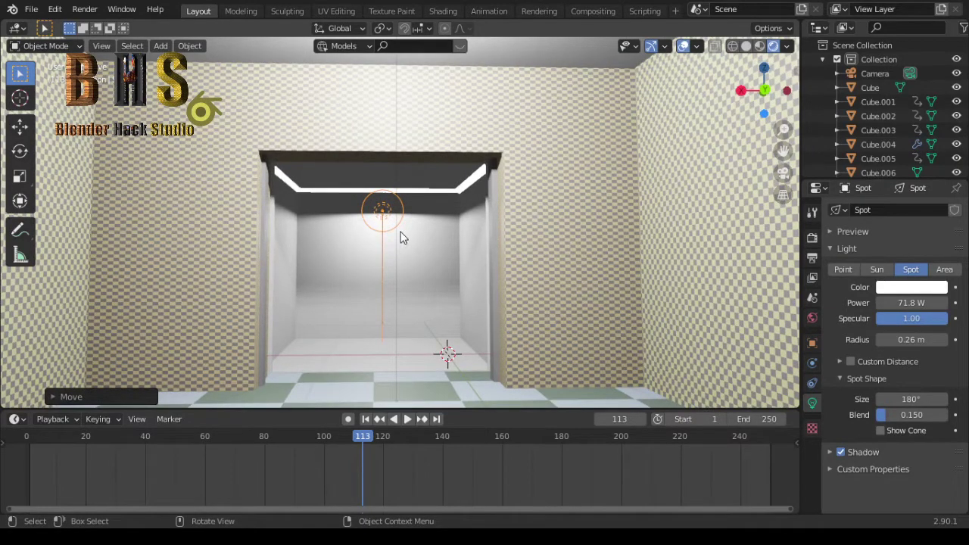
key(g)
key(z)
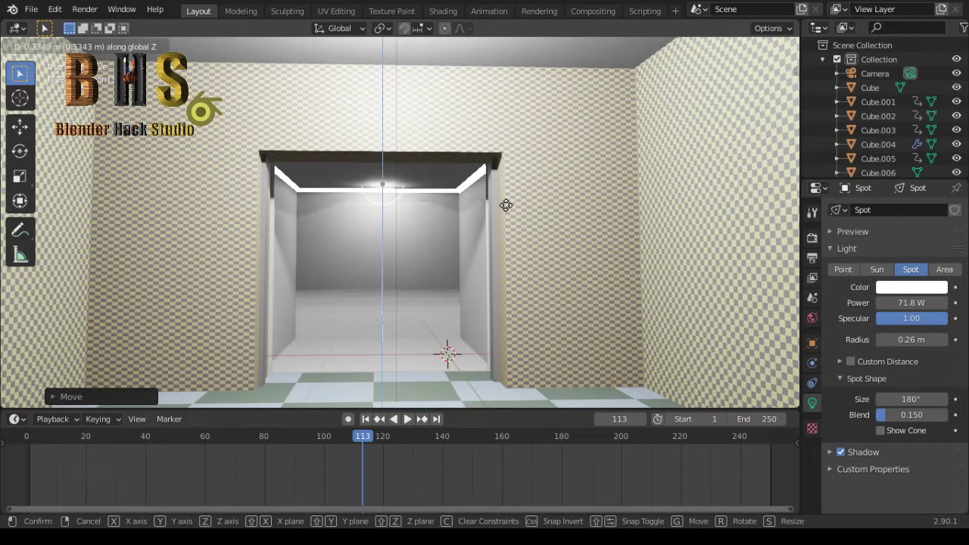
- Fix the spot light about 0.33 m higher and select Cube.004
click(506, 205)
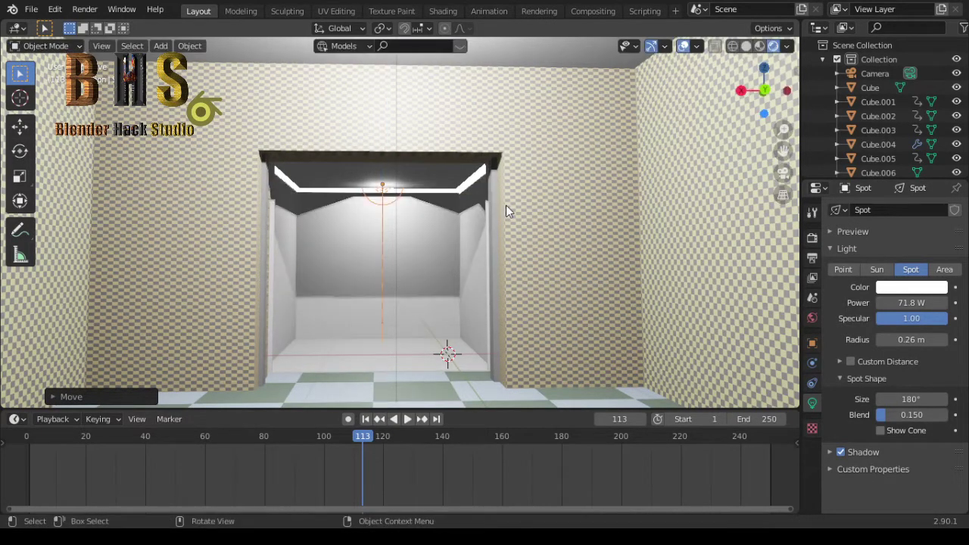
click(423, 172)
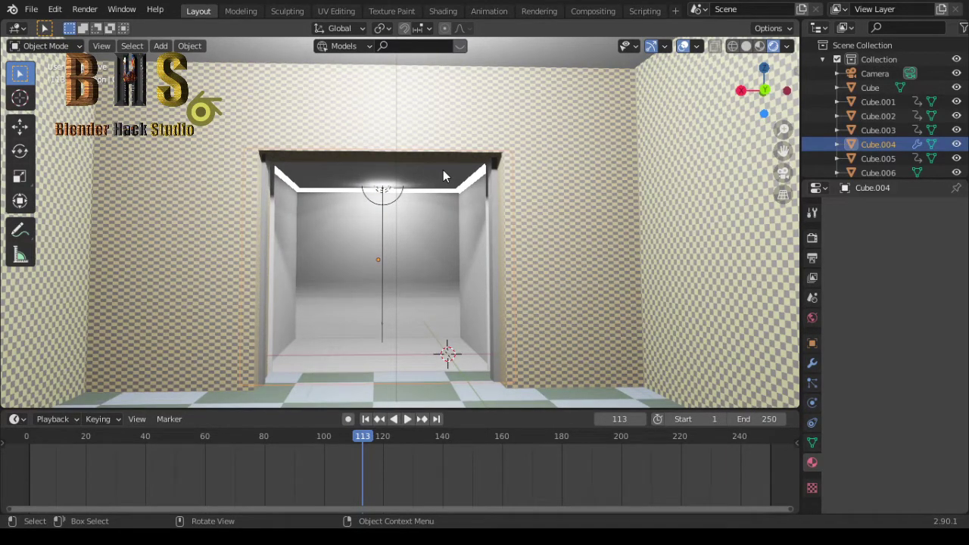
- Create a new material for Cube.004 and reveal its Principled BSDF settings
click(812, 462)
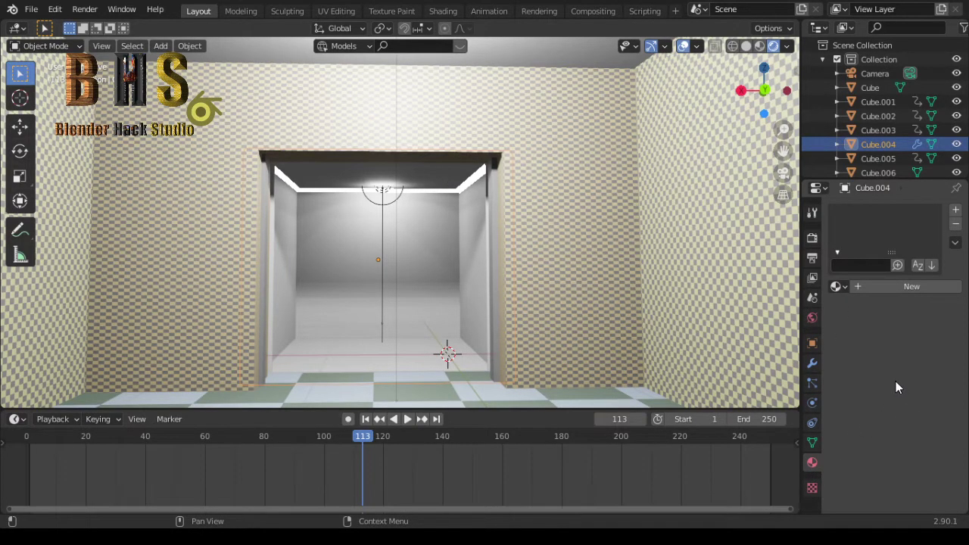
click(875, 286)
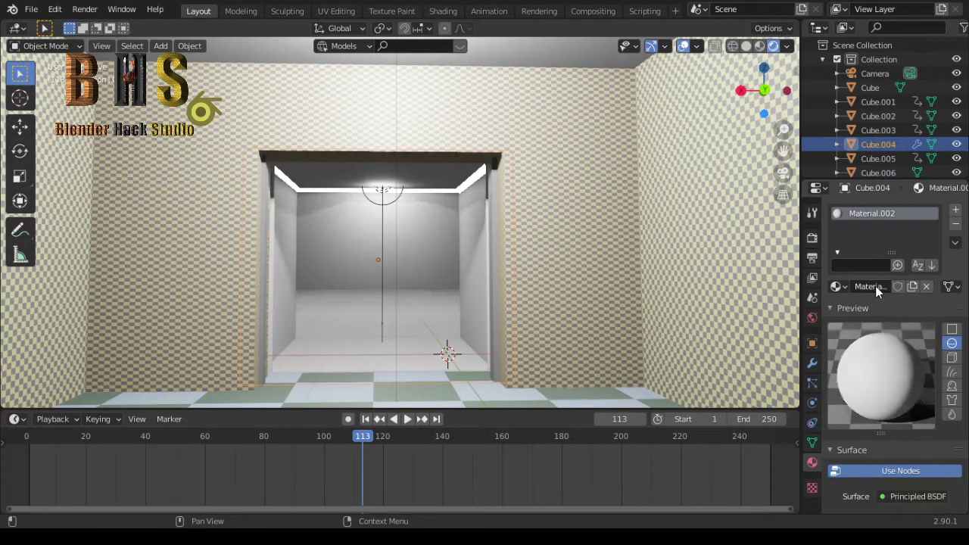
scroll(880, 354, down, 1)
scroll(880, 354, down, 1)
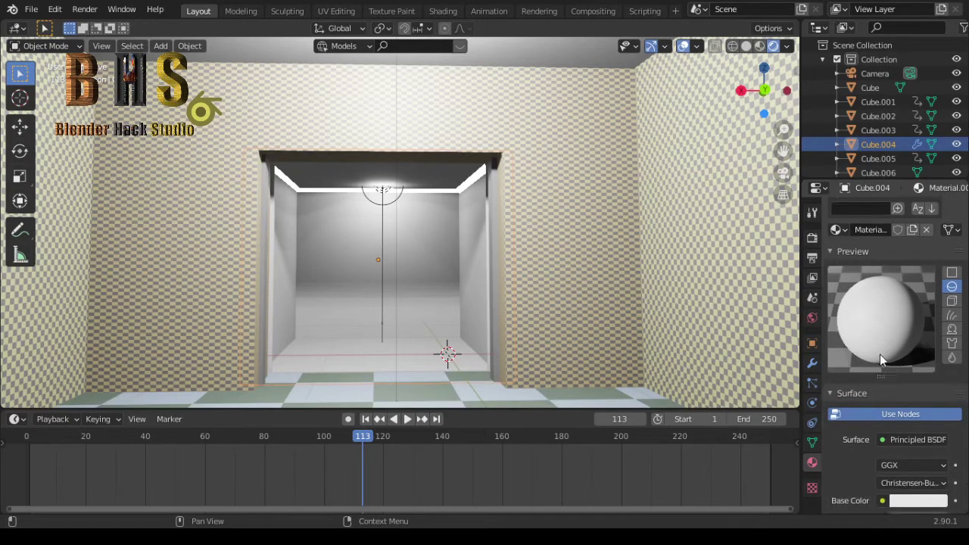
scroll(880, 353, down, 1)
scroll(880, 354, down, 3)
scroll(881, 359, down, 4)
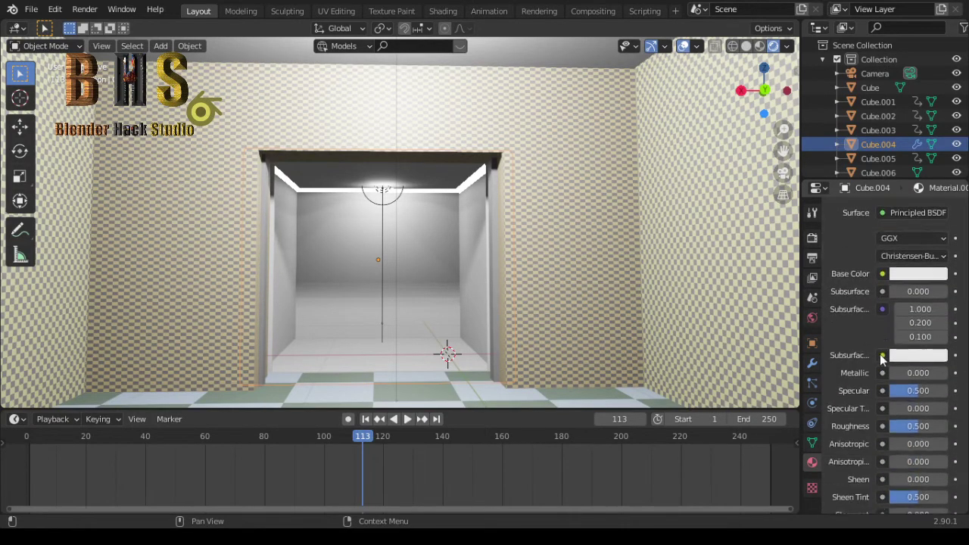
- Set the material's Metallic to 0.590 and Roughness to 0.524
drag(903, 372, 939, 372)
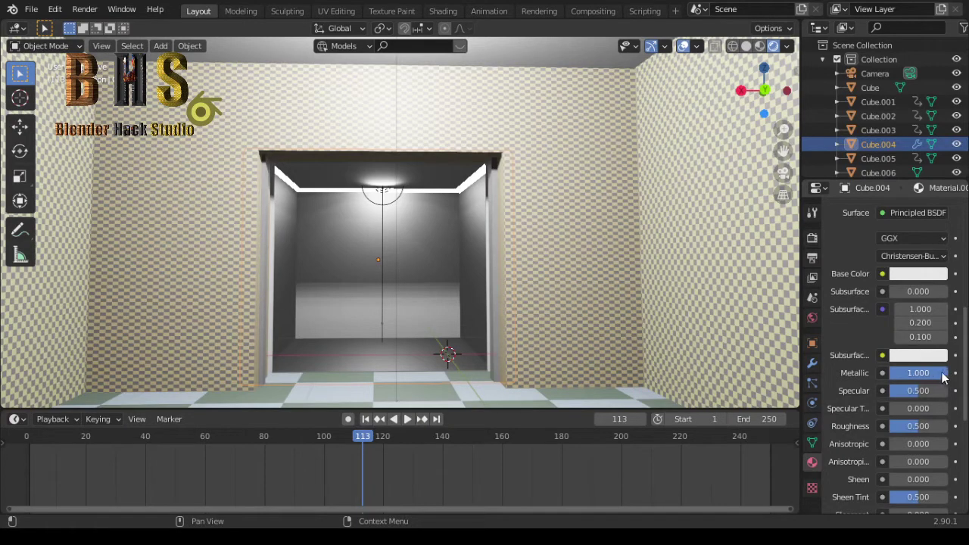
drag(939, 373, 924, 373)
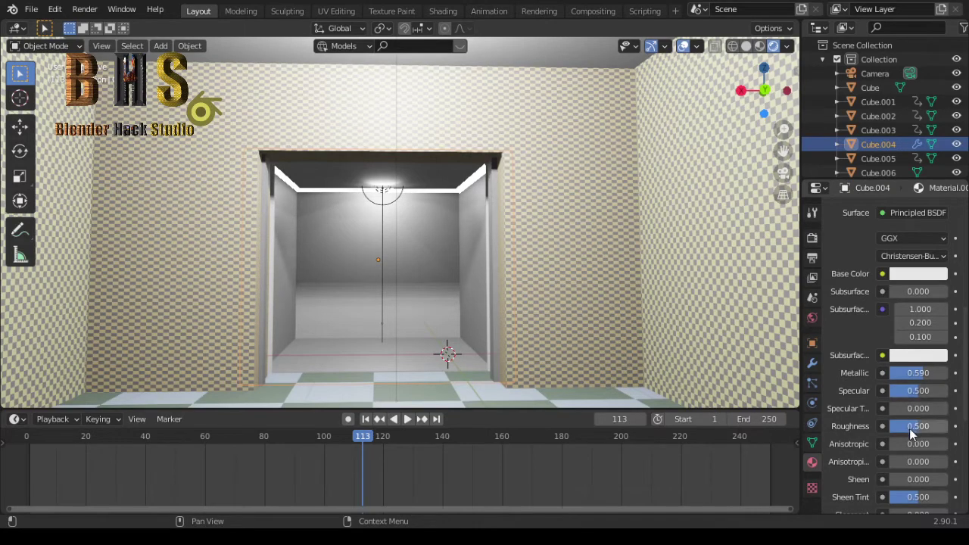
drag(919, 426, 943, 426)
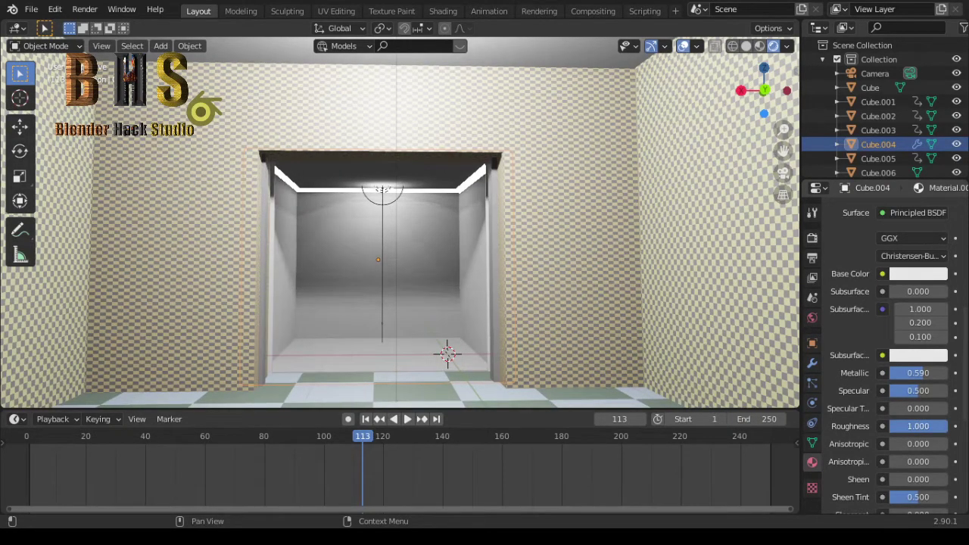
mouse_move(942, 426)
mouse_down()
mouse_move(893, 426)
mouse_move(930, 426)
mouse_move(919, 425)
mouse_up()
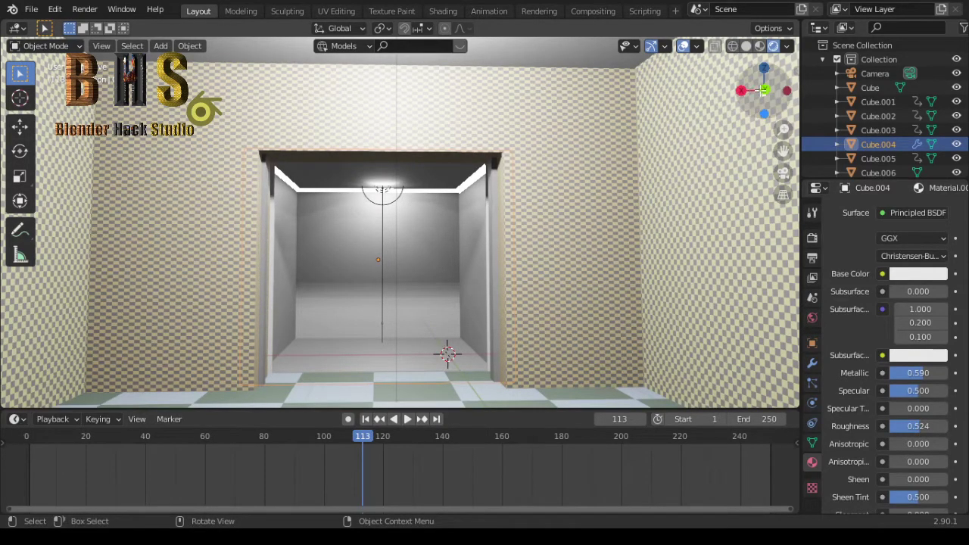
drag(766, 89, 766, 106)
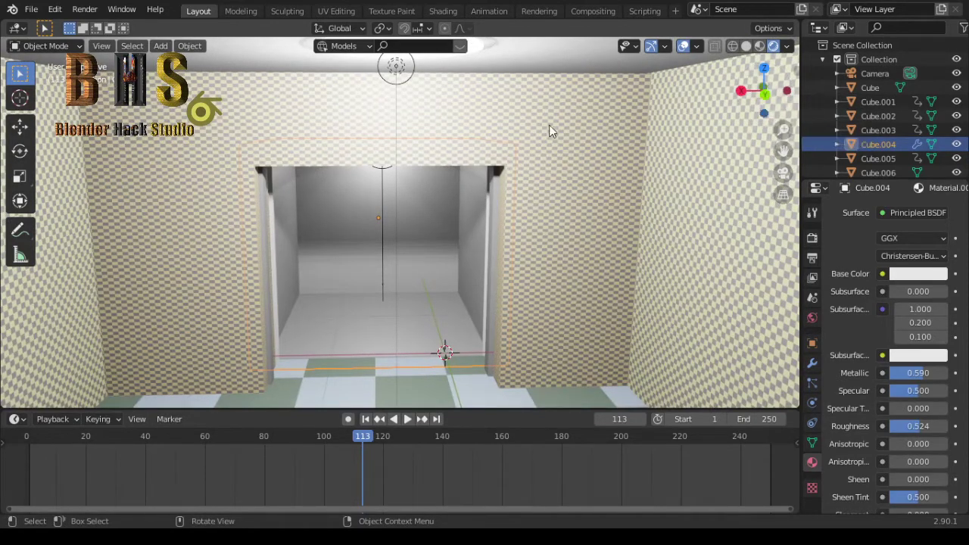
- Zoom and orbit up to view the ceiling light strips
scroll(604, 241, down, 3)
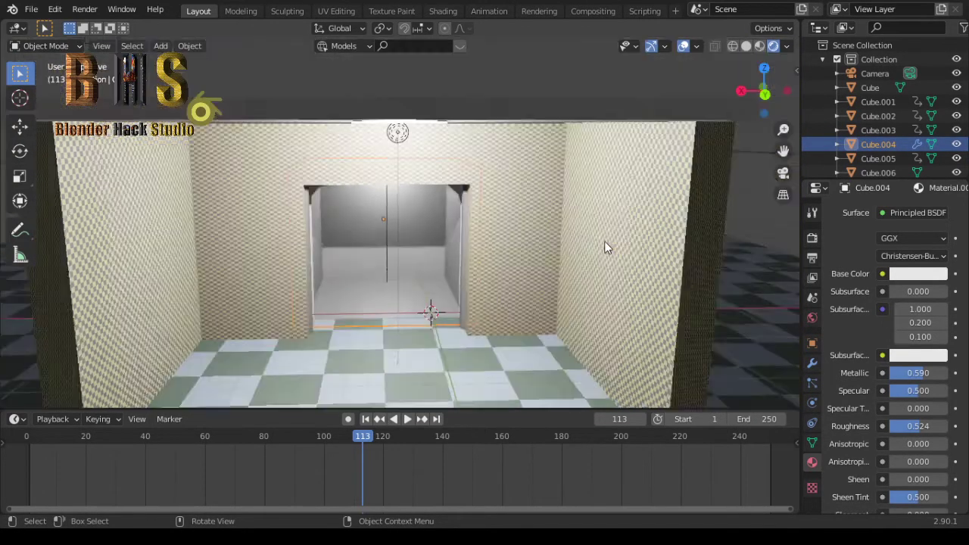
scroll(604, 240, down, 2)
scroll(604, 243, up, 1)
scroll(604, 243, up, 1)
scroll(604, 242, up, 1)
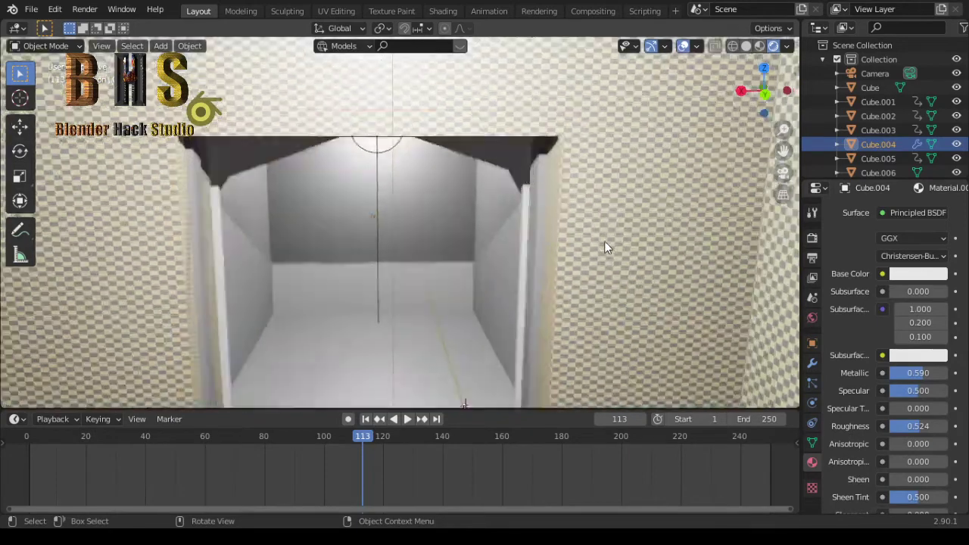
scroll(604, 243, up, 1)
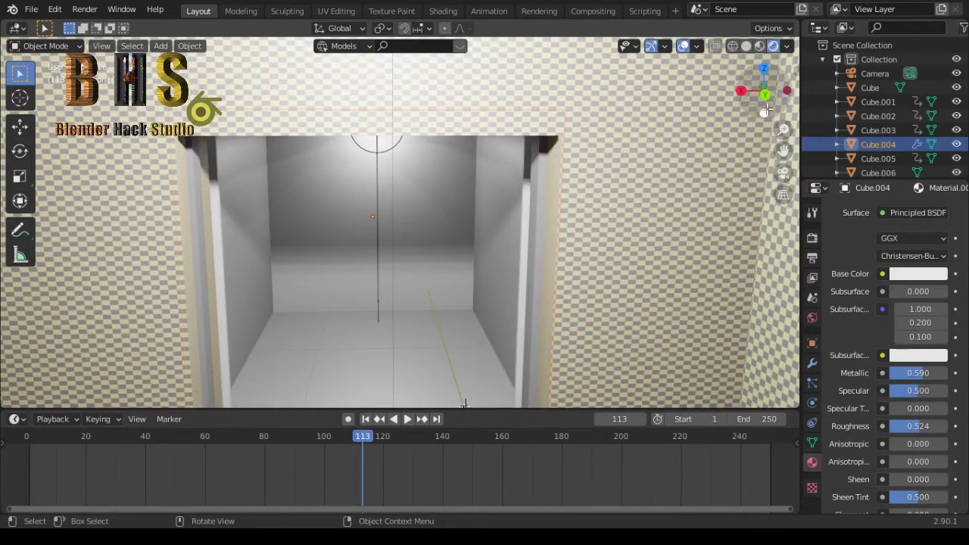
mouse_move(765, 97)
mouse_down()
mouse_move(764, 72)
mouse_move(765, 80)
mouse_up()
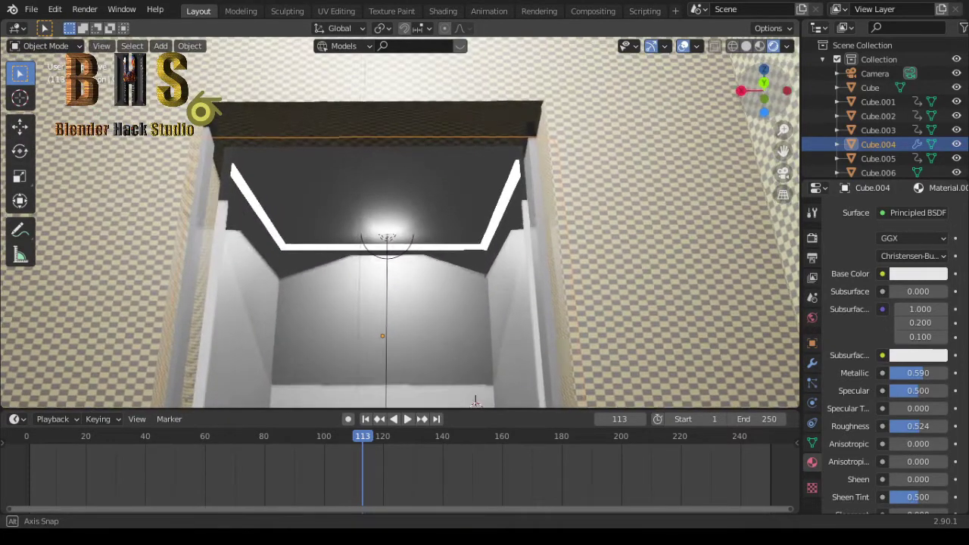
middle_drag(485, 227, 473, 226)
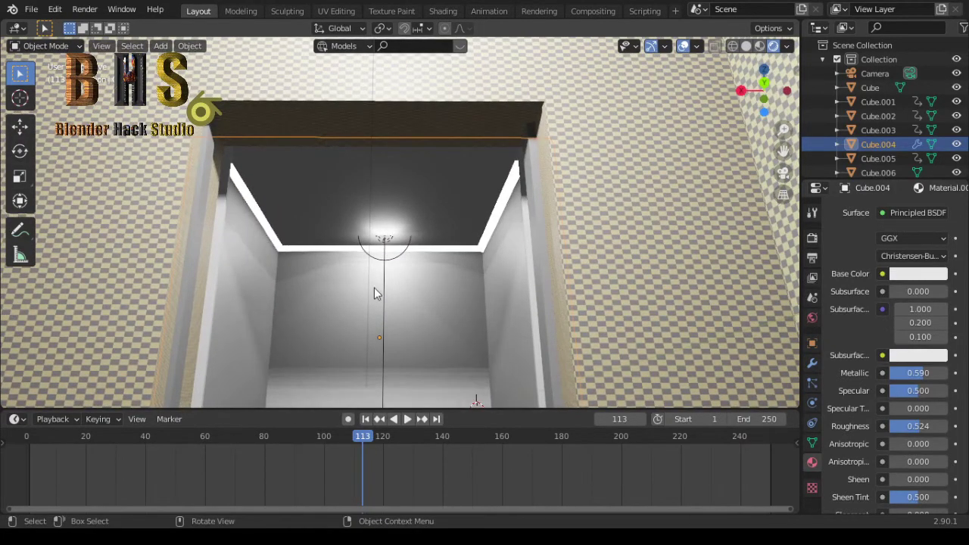
- Try moving the top strip along Y, undo it, and select the spot light
key(g)
key(y)
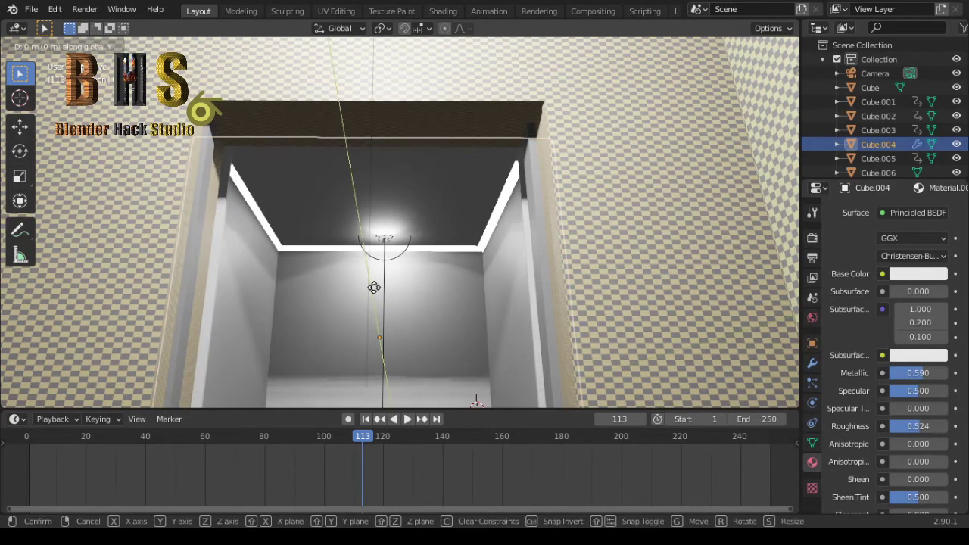
click(376, 292)
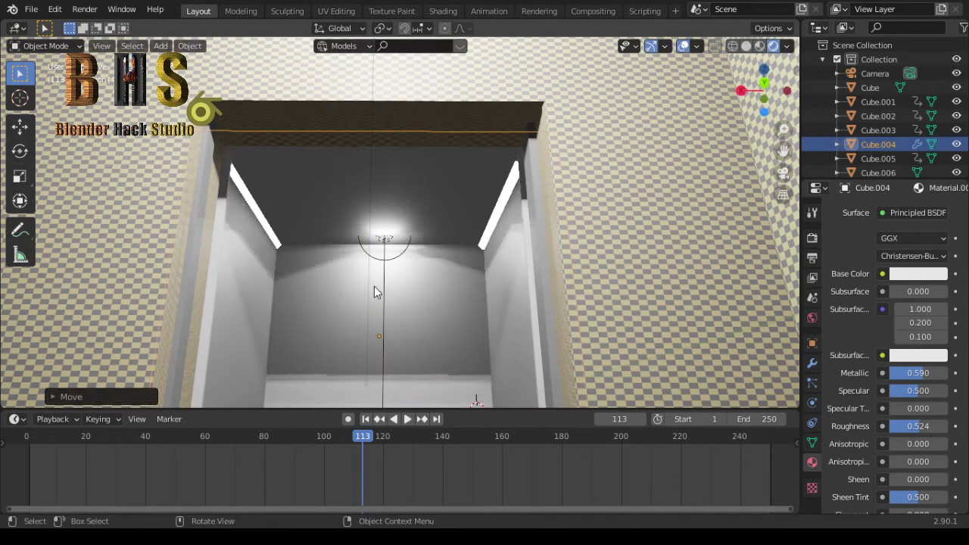
key(ctrl+z)
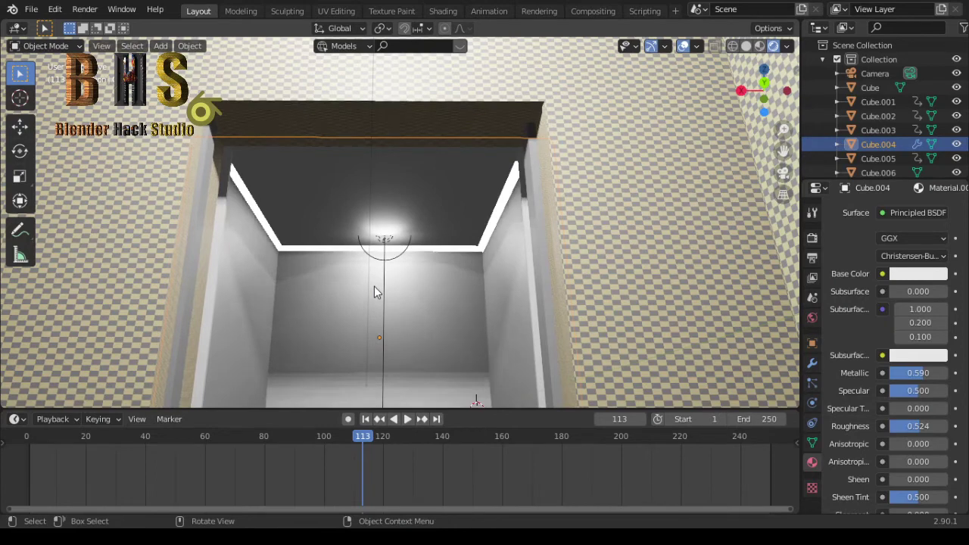
click(390, 243)
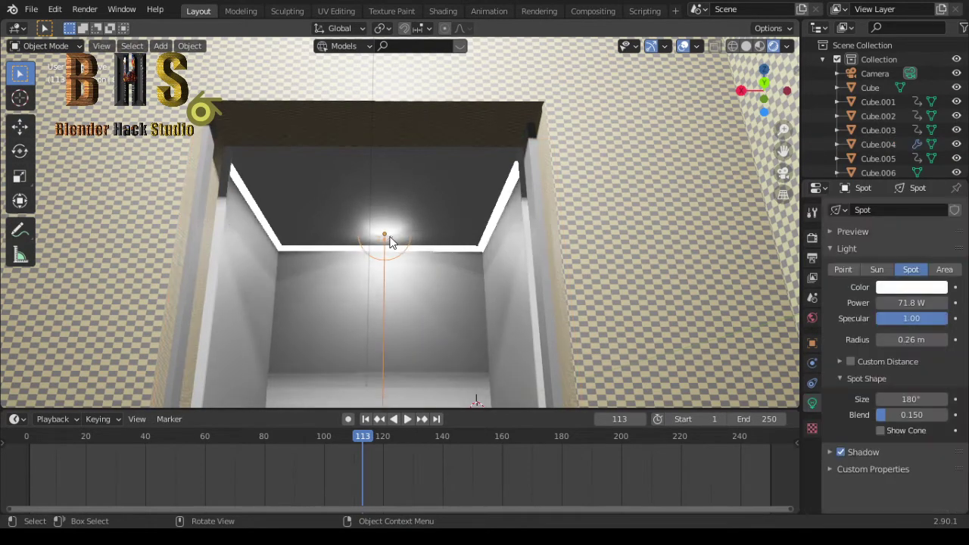
- Move the spot light along Y to a new position
key(g)
key(y)
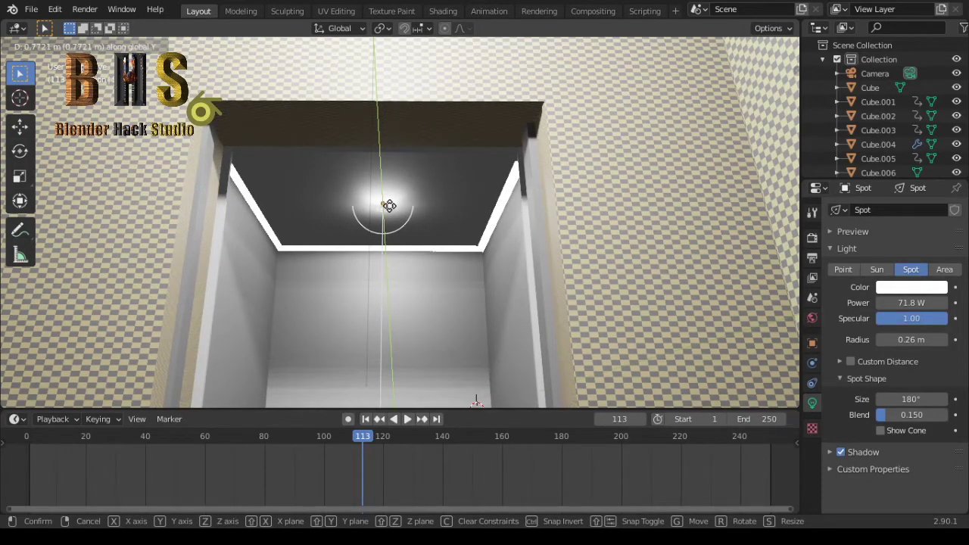
click(383, 203)
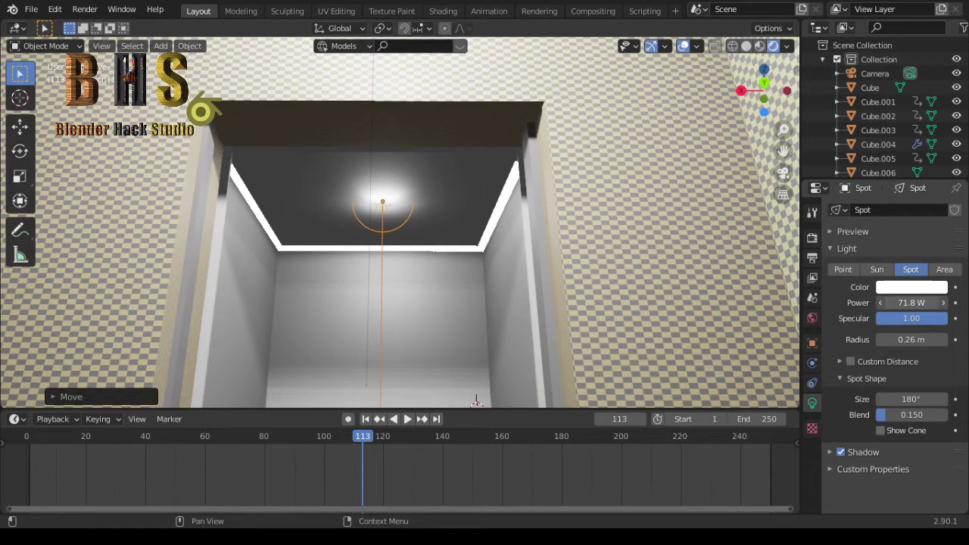
- Raise the spot light's power to 77.9 W and reselect Cube.004
drag(912, 302, 918, 303)
drag(912, 302, 914, 303)
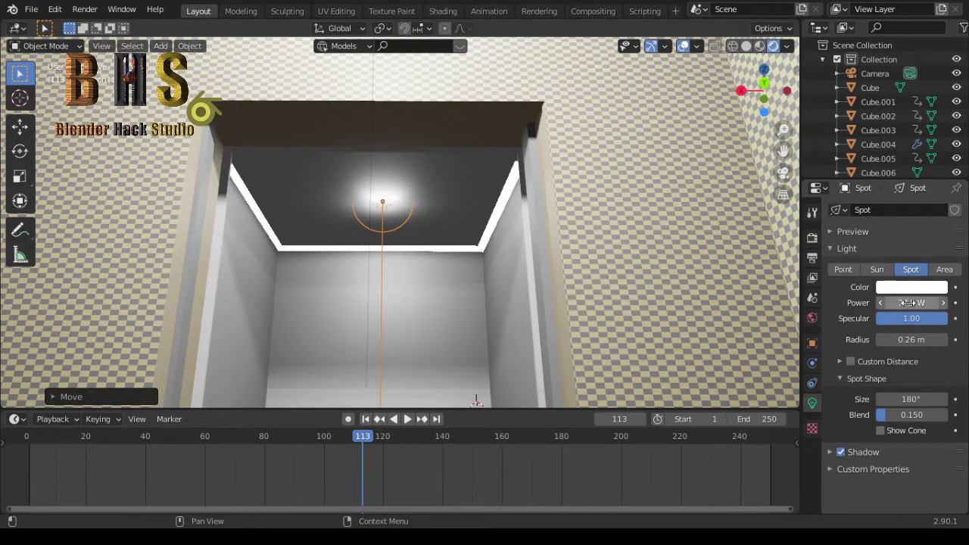
click(463, 190)
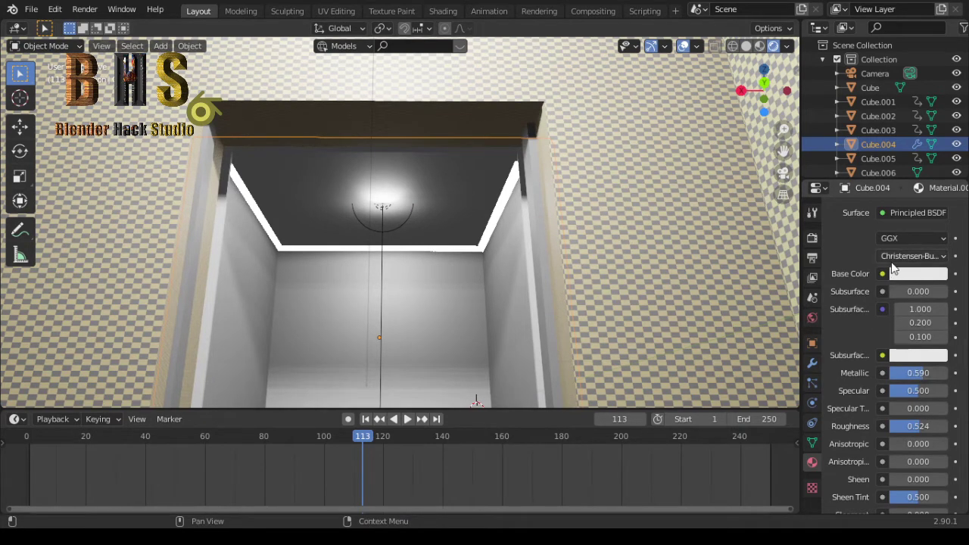
- Switch Cube.004's surface to Emission with strength 0.300
click(882, 213)
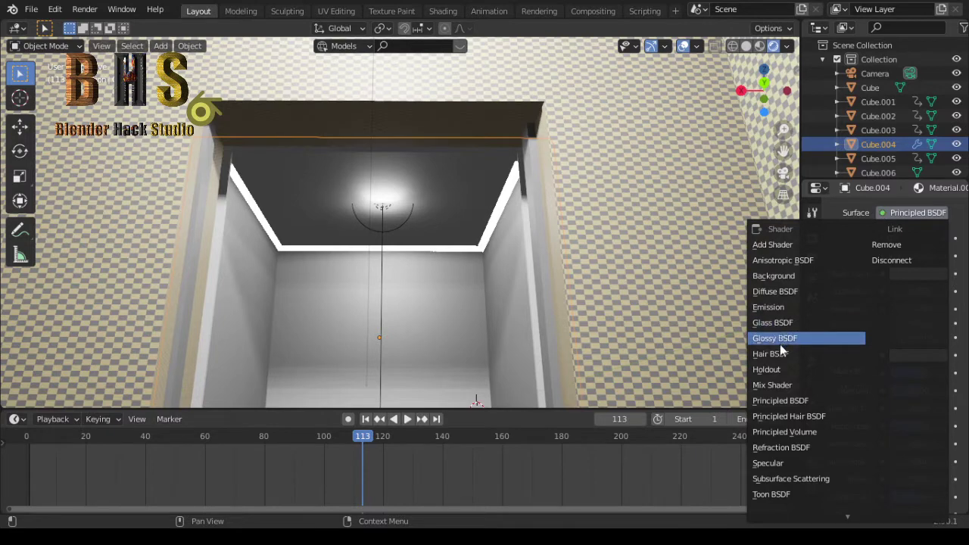
click(773, 306)
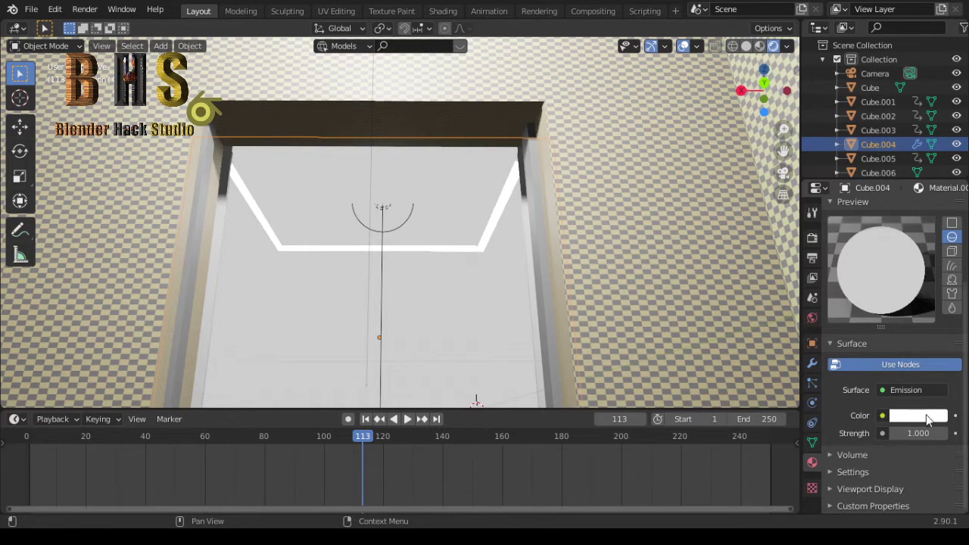
drag(928, 434, 901, 434)
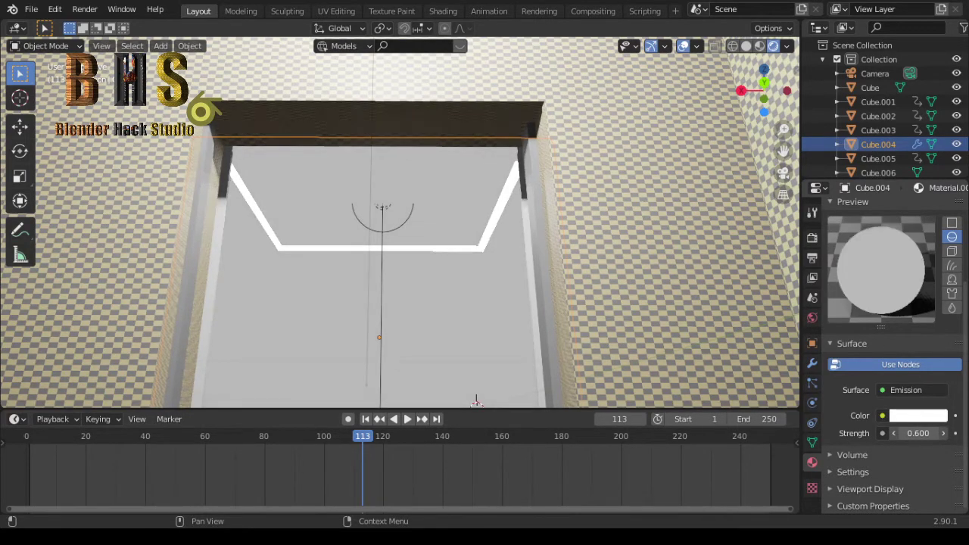
drag(922, 428, 913, 428)
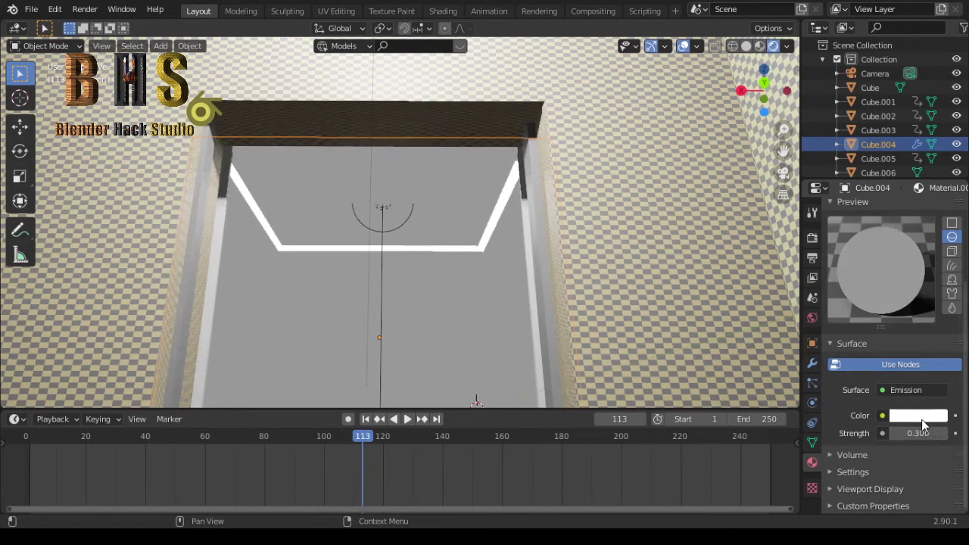
- Dim the emission colour to a grey of value 0.507
click(922, 418)
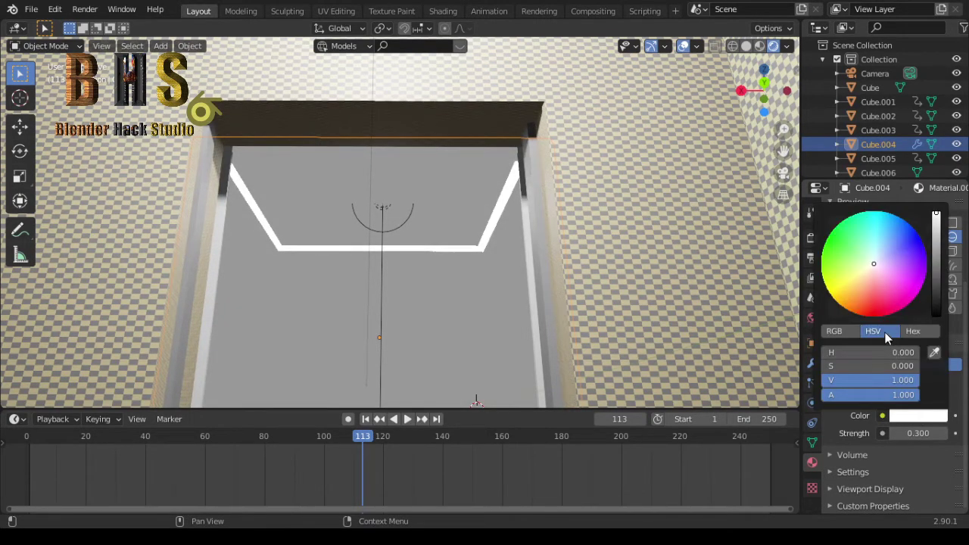
click(938, 240)
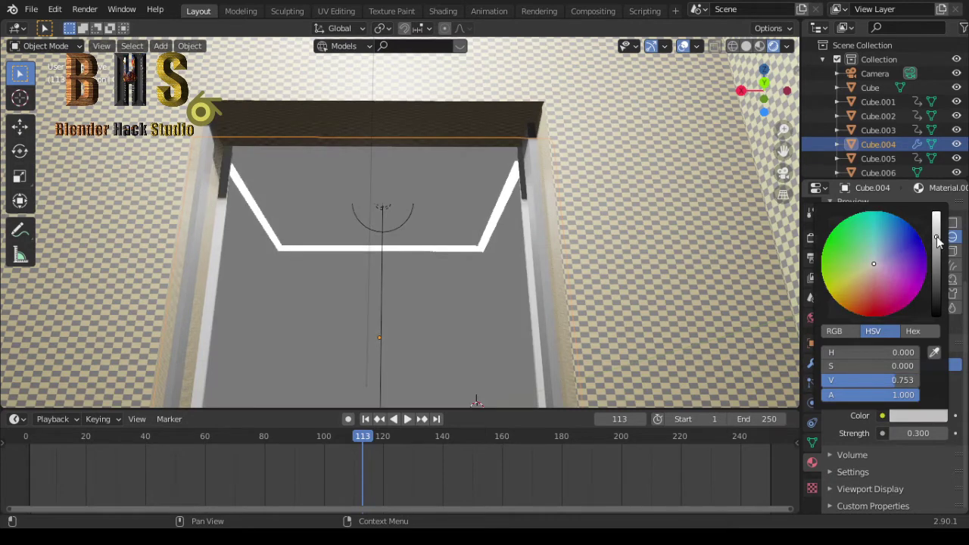
drag(938, 259, 938, 265)
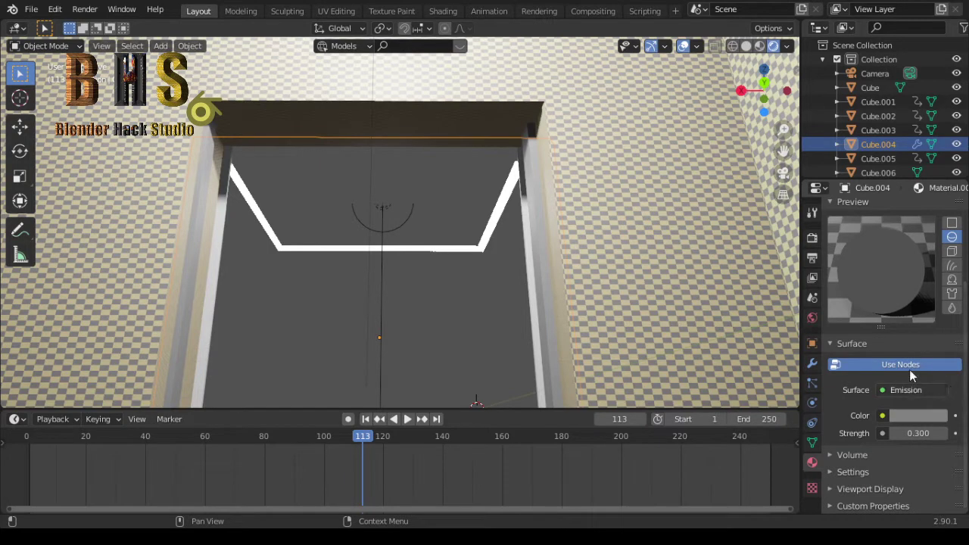
scroll(915, 366, up, 4)
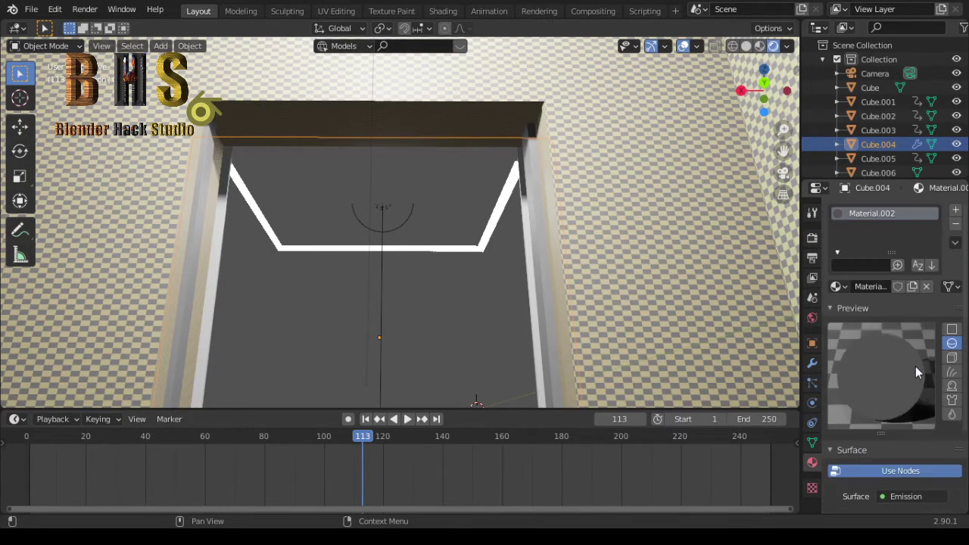
- Remove Material.002 from Cube.004, tilt up to the ceiling, and select the front light strip
click(956, 225)
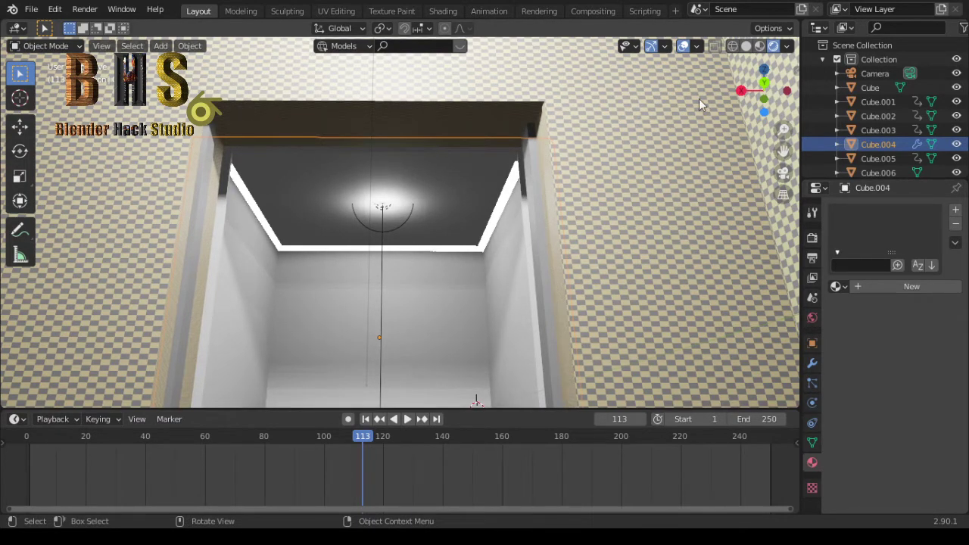
drag(753, 95, 746, 102)
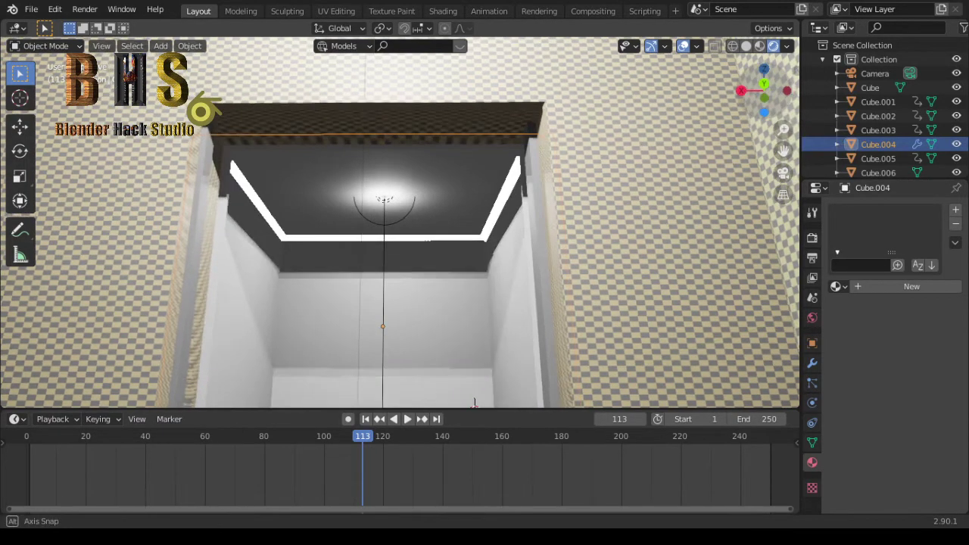
middle_drag(475, 404, 469, 407)
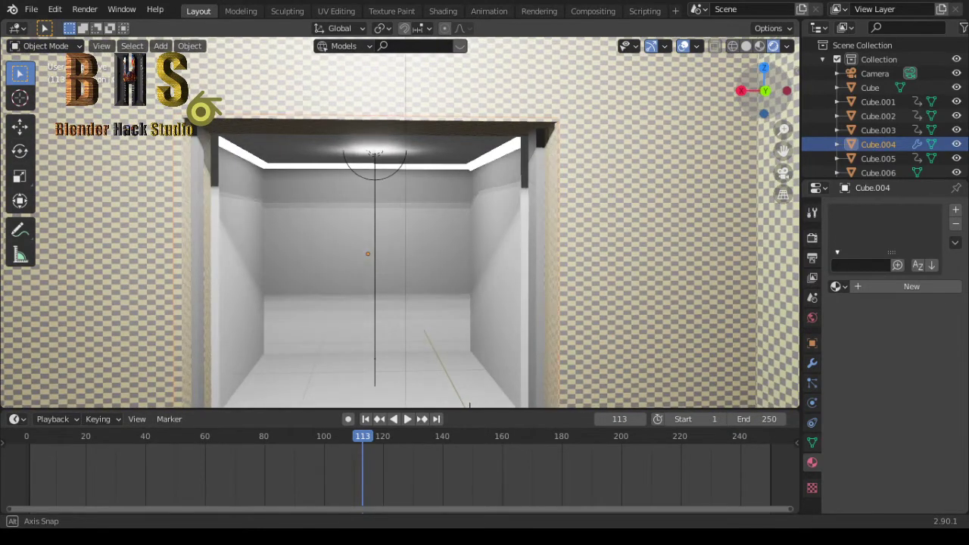
mouse_move(469, 407)
middle_down()
mouse_move(478, 401)
mouse_move(449, 166)
middle_up()
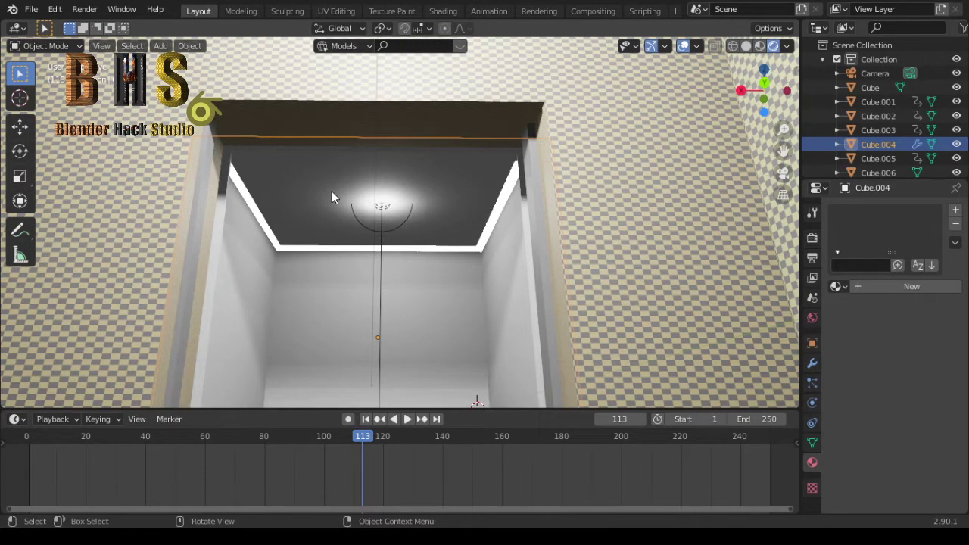
click(323, 250)
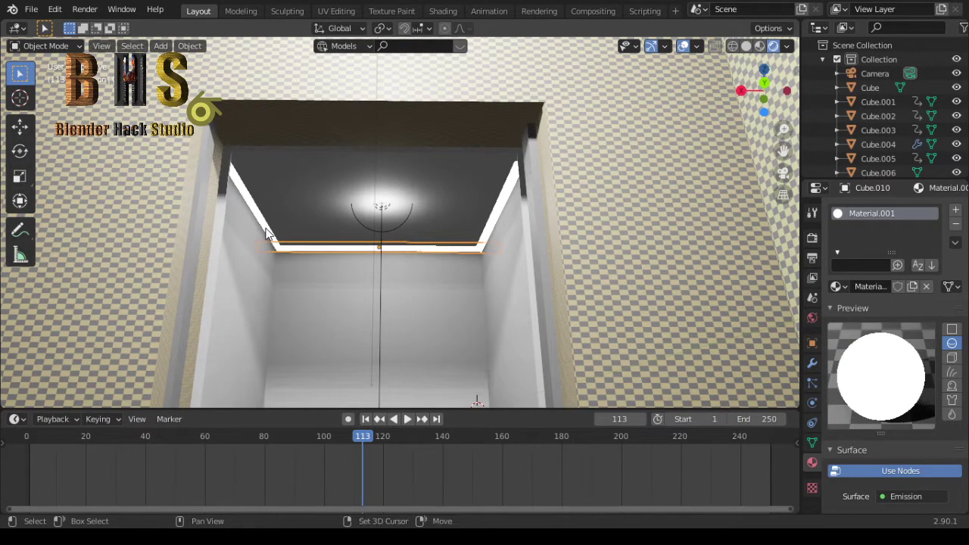
- Select all three ceiling light strips and make a linked copy moved along Y
shift+click(266, 233)
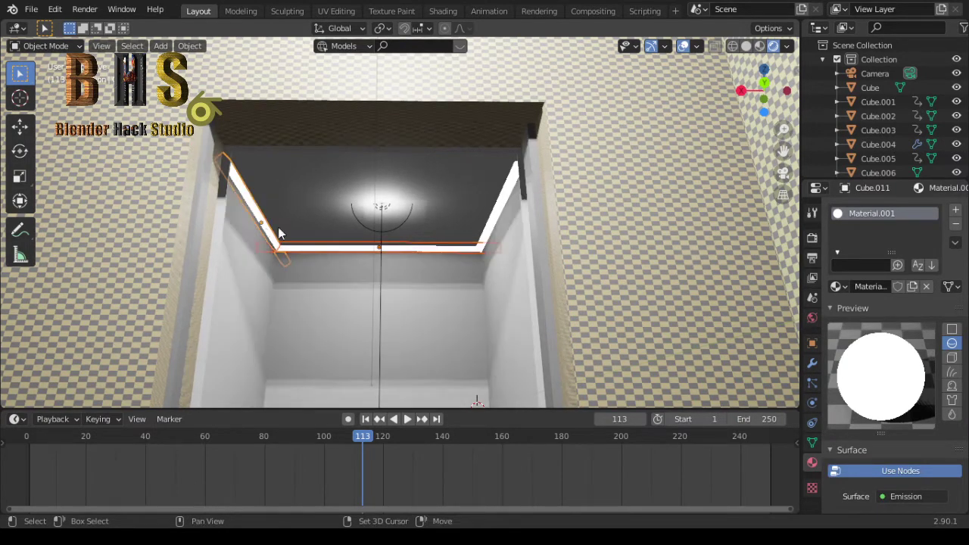
shift+click(500, 207)
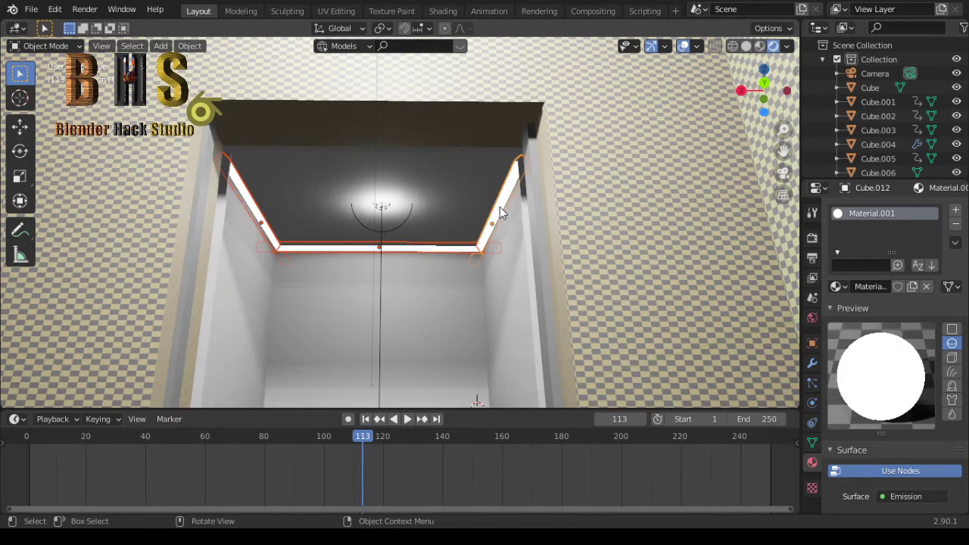
key(shift+d)
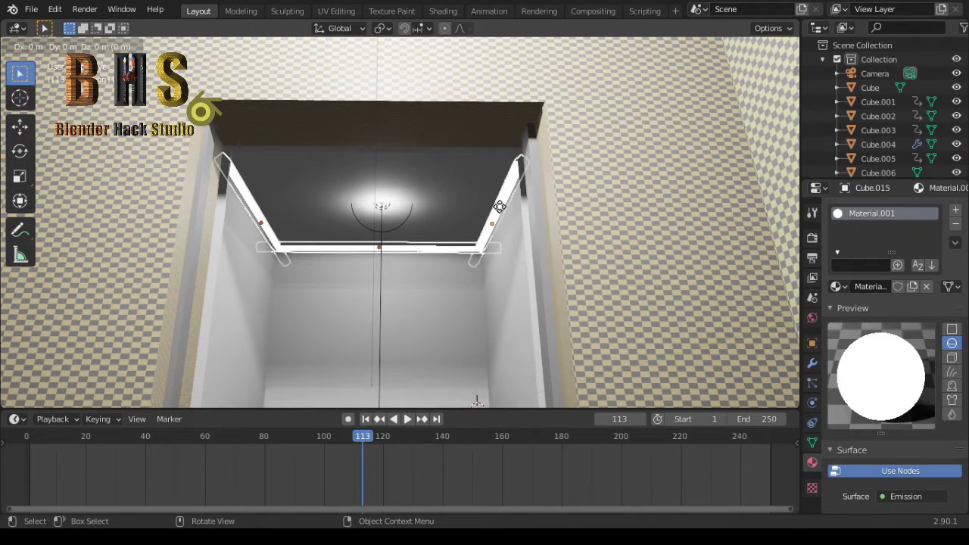
key(y)
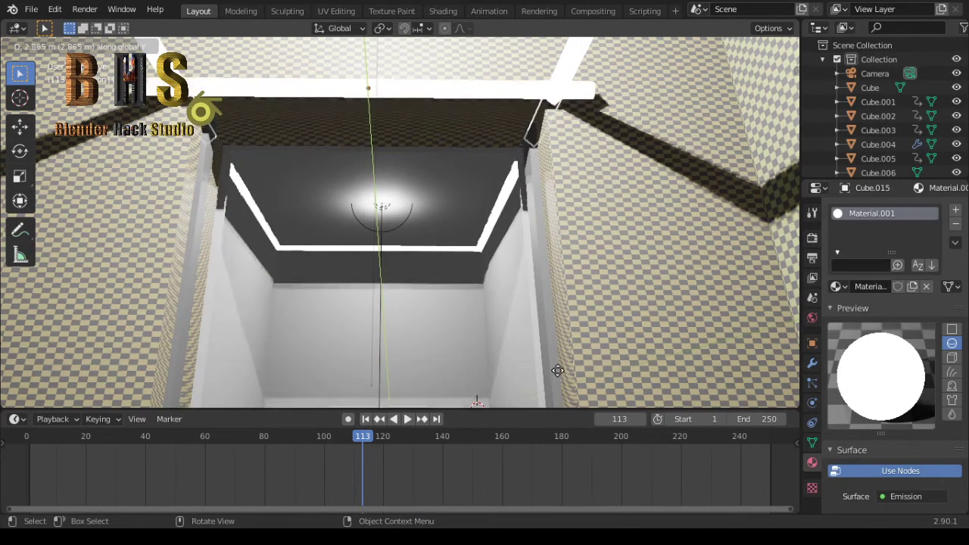
click(561, 360)
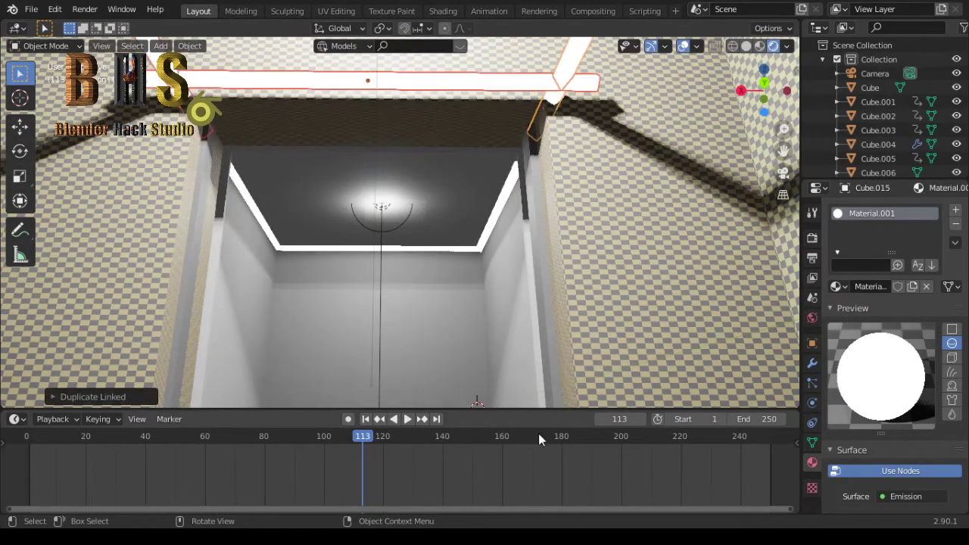
- Slide the copied strips forward along Y, about 4.18 m, out in front of the room
key(KP_8)
key(KP_8)
key(KP_8)
key(KP_8)
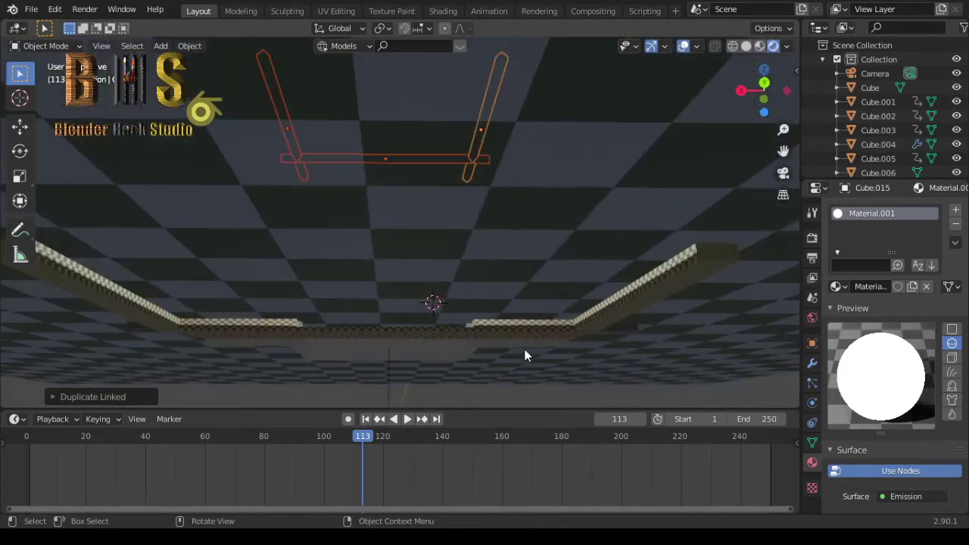
key(KP_8)
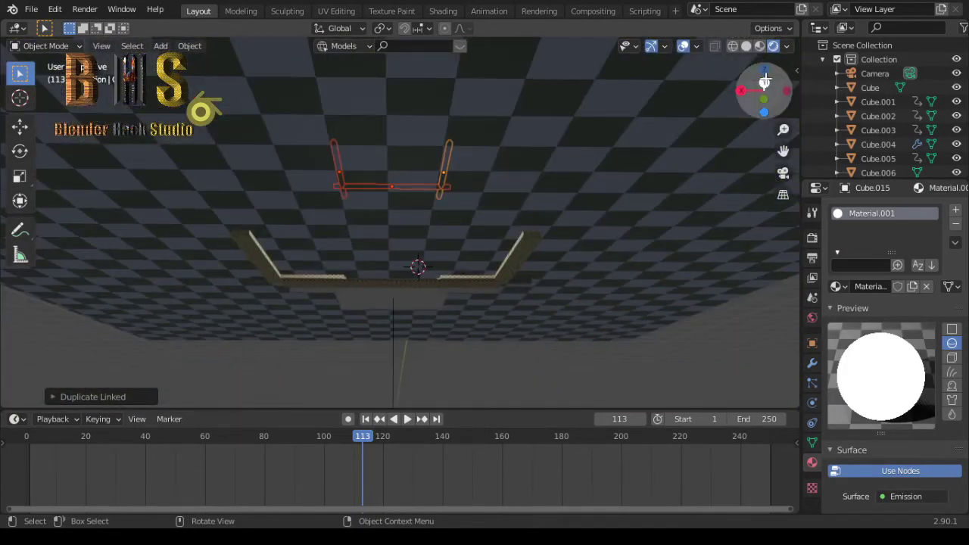
drag(765, 79, 764, 136)
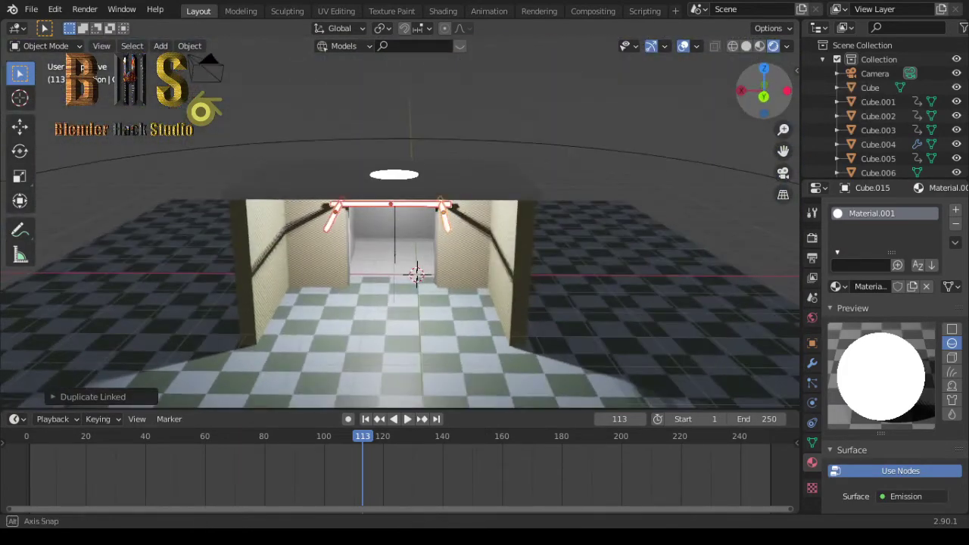
key(g)
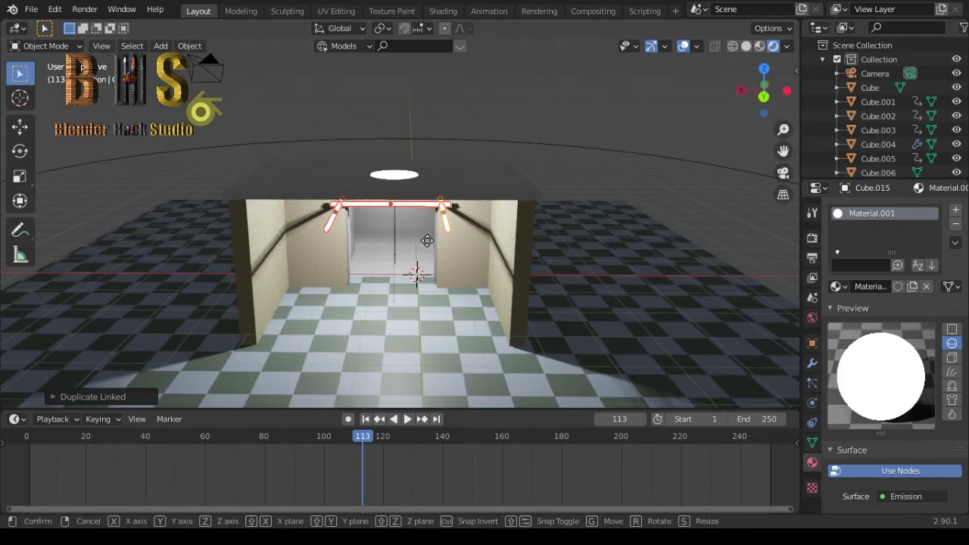
key(x)
key(y)
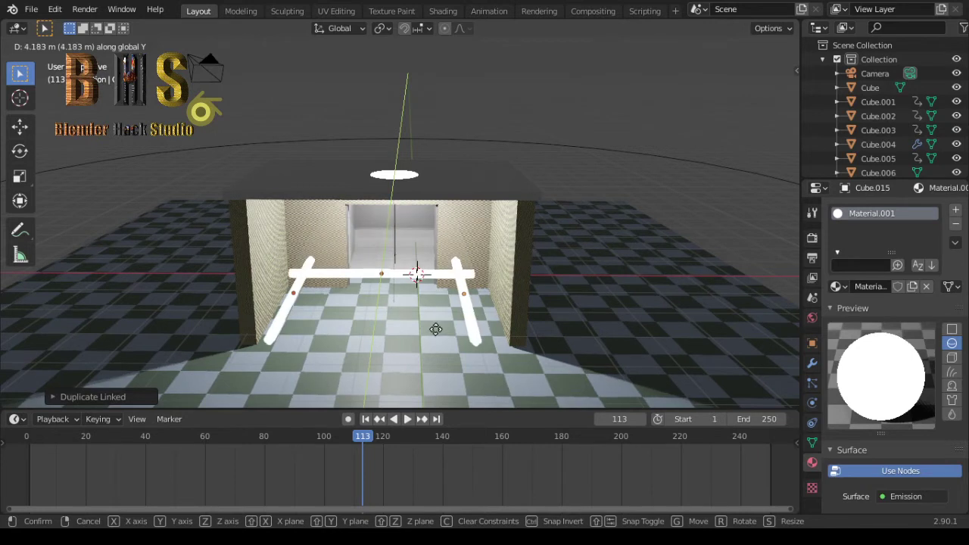
- Place the copied strips, then add a linked crossbar copy closing the front, moved about 0.29 m along Y
click(442, 347)
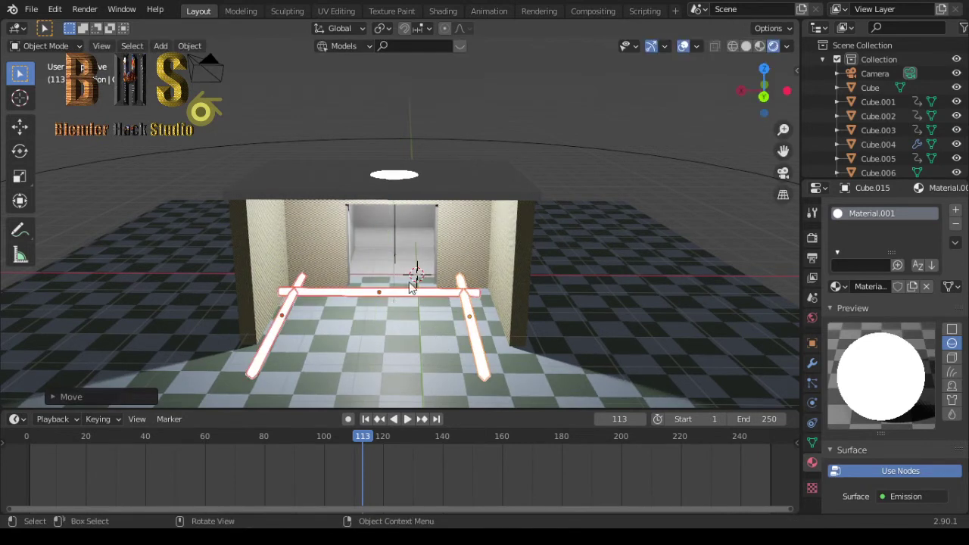
click(407, 300)
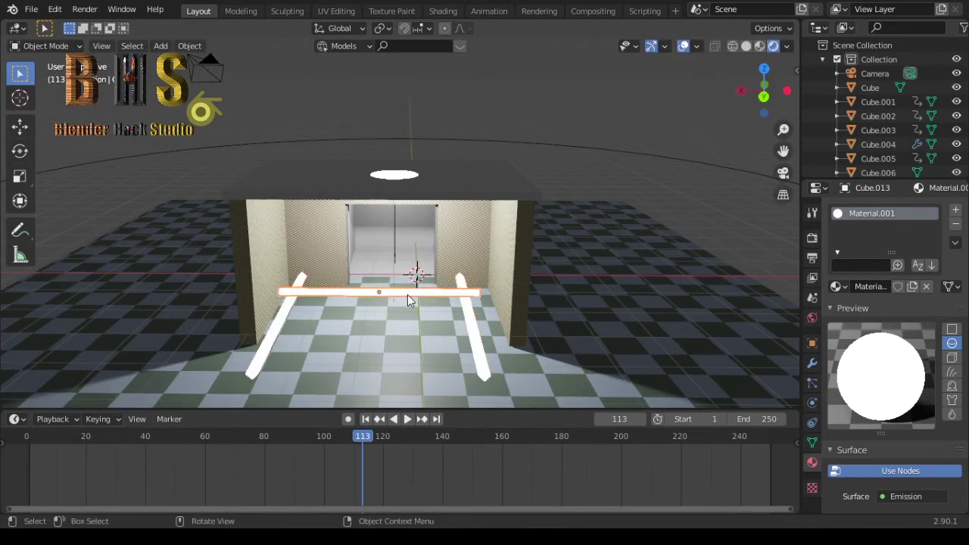
key(shift+d)
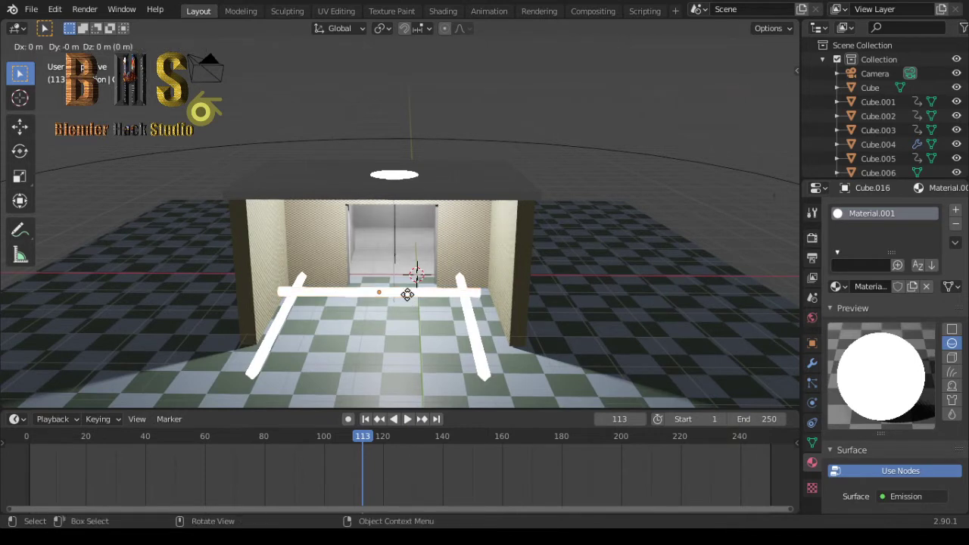
key(y)
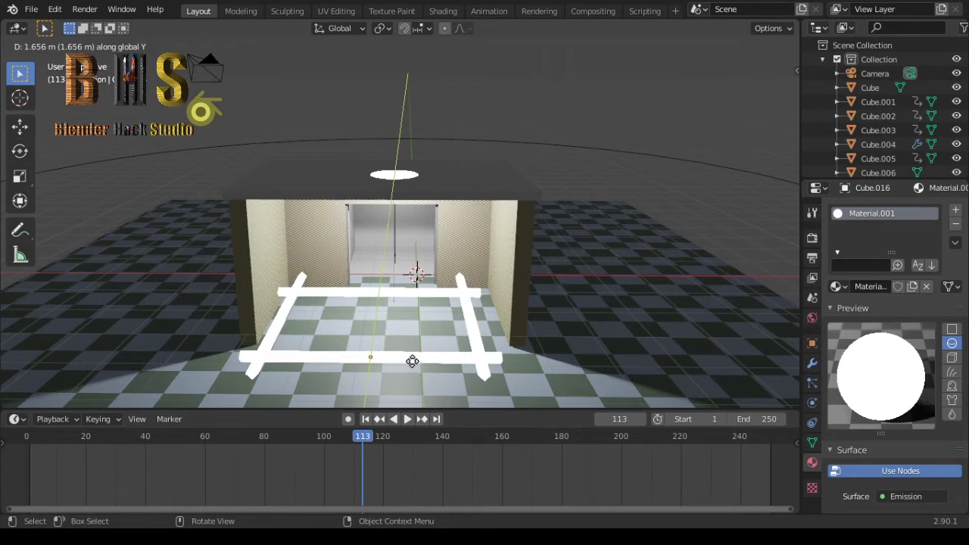
click(413, 367)
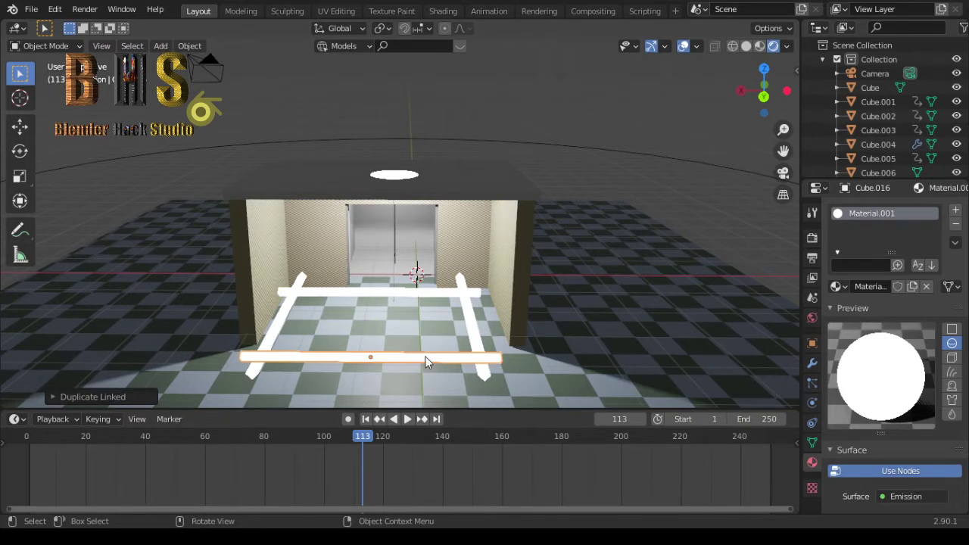
key(g)
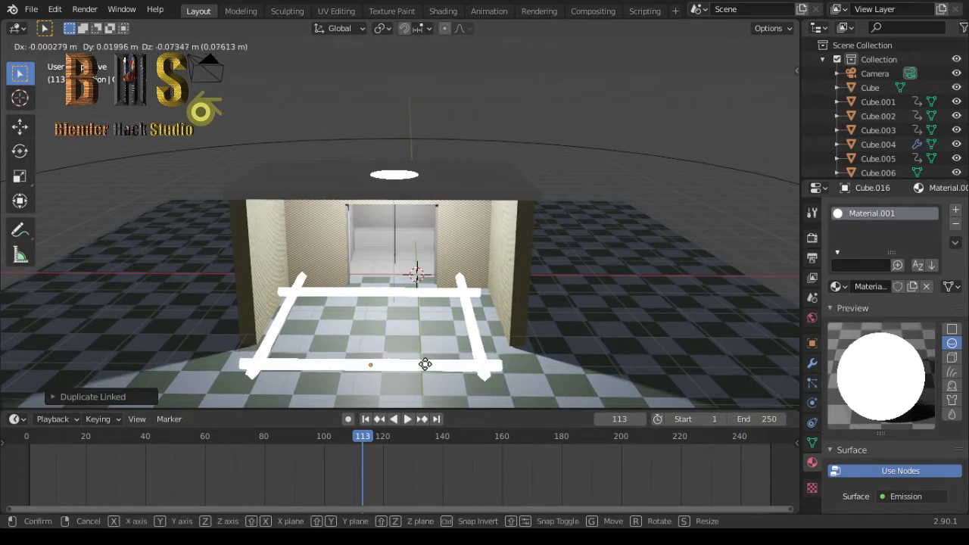
key(y)
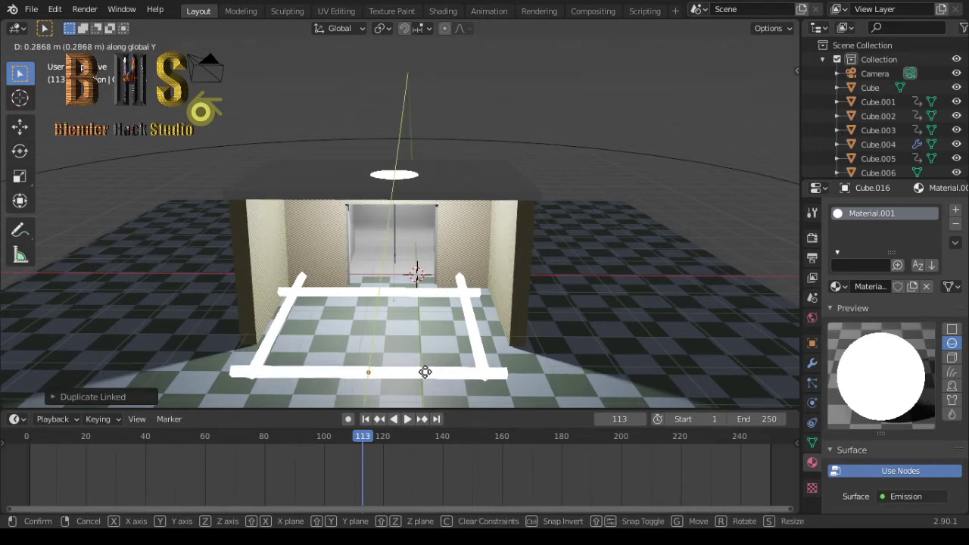
click(424, 371)
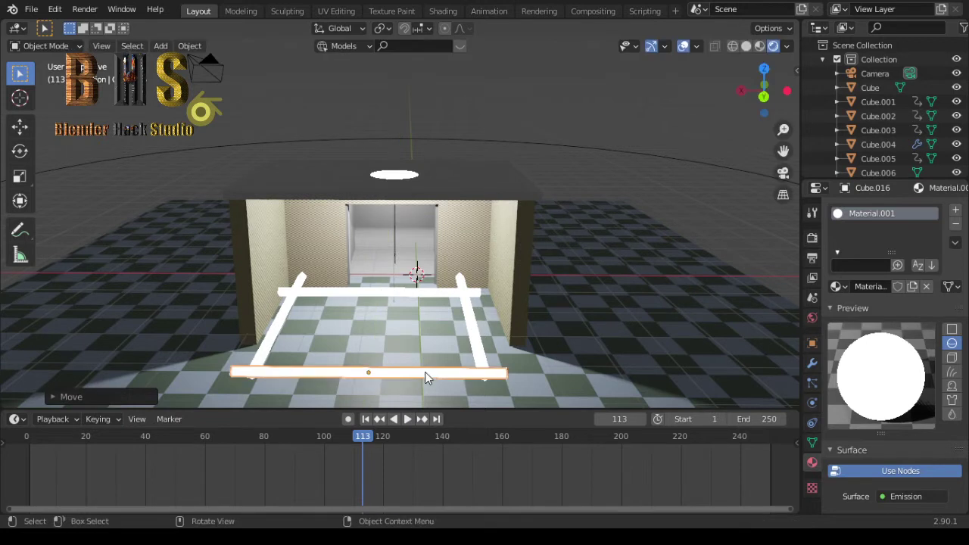
- Slide the back crossbar along Y into line with the frame
click(449, 290)
key(g)
key(y)
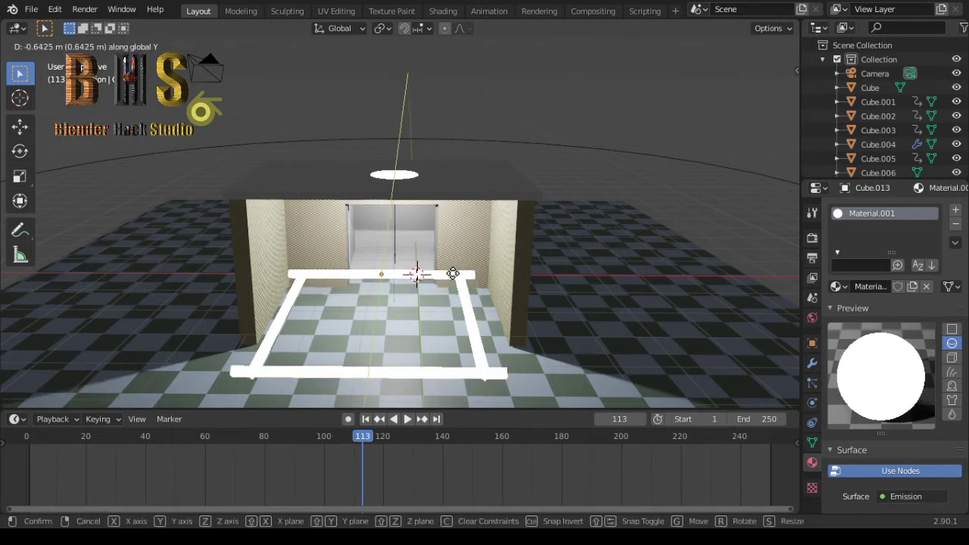
click(457, 290)
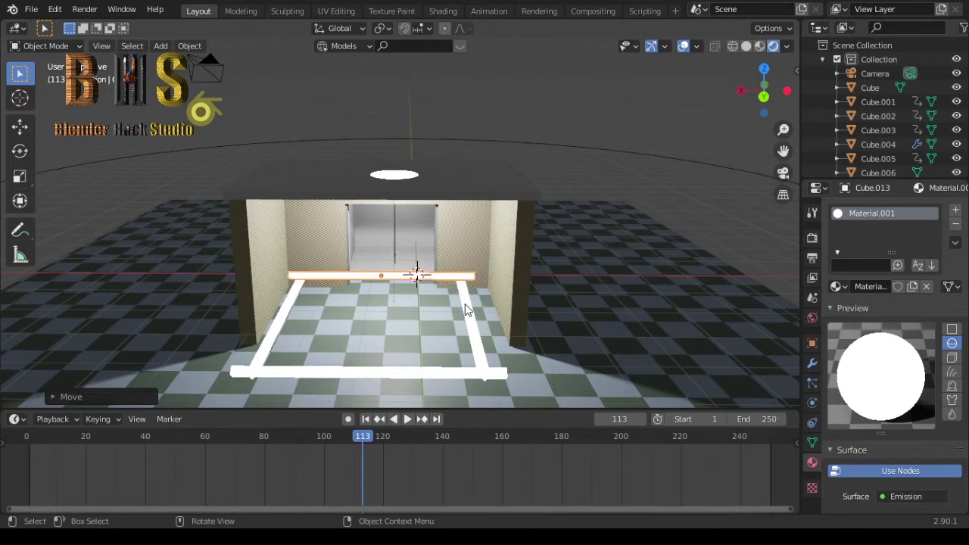
- Move the right and left side bars along X to close the rectangle
click(460, 310)
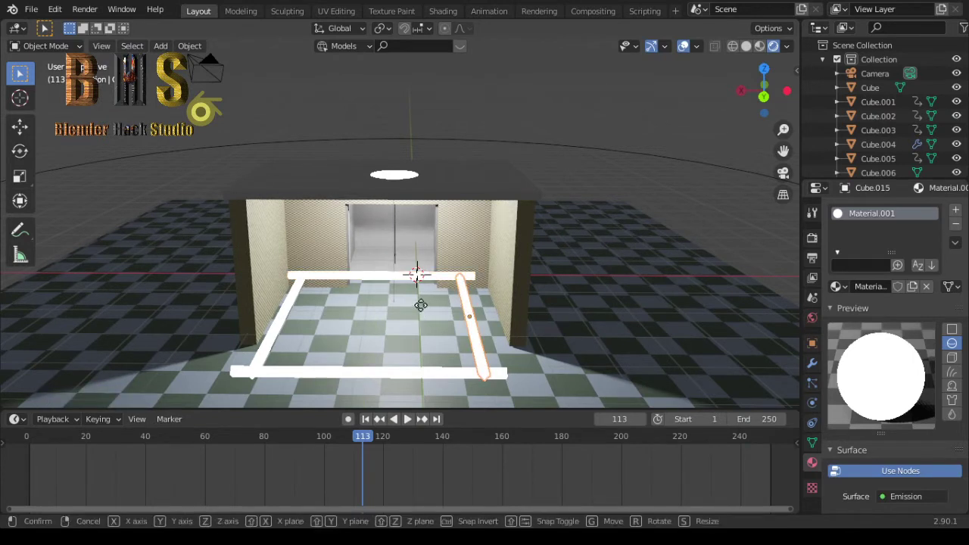
key(g)
key(x)
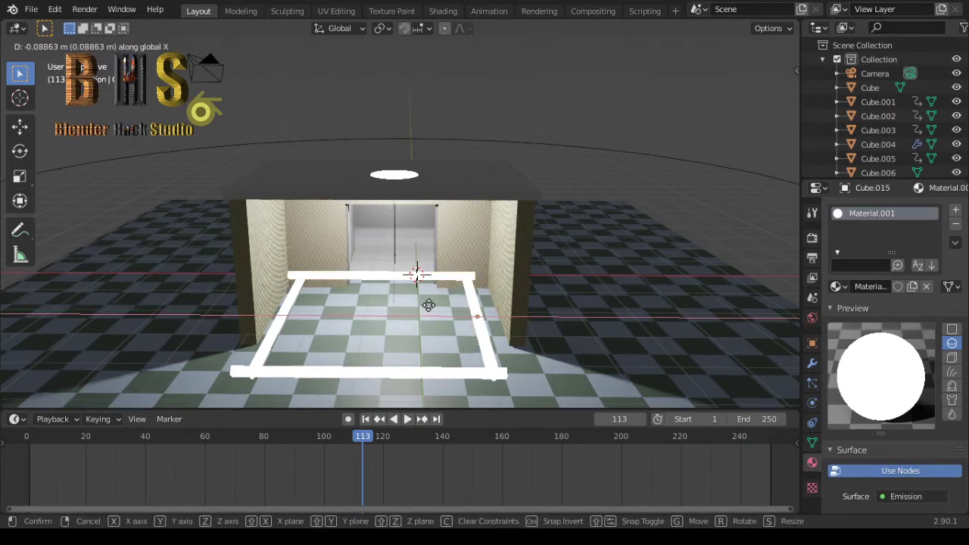
click(434, 306)
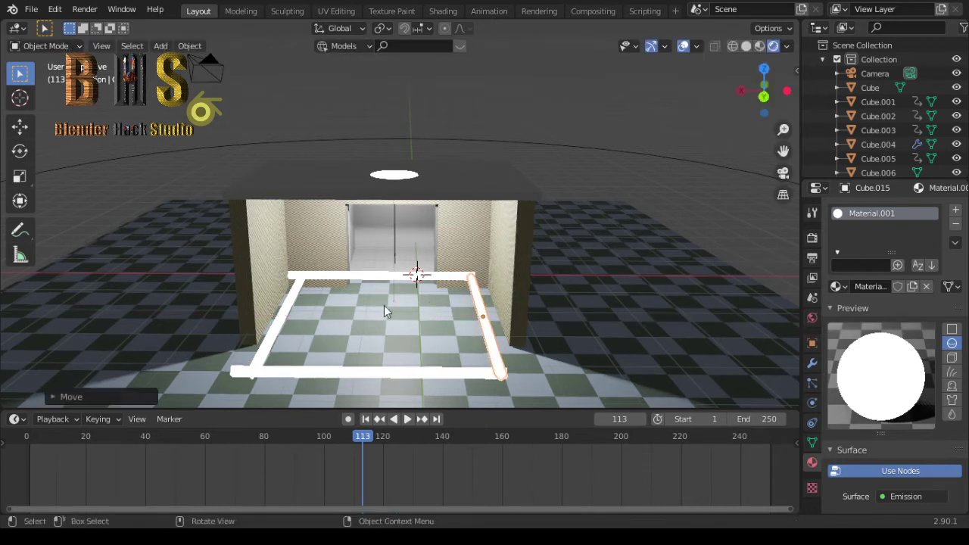
click(270, 328)
key(g)
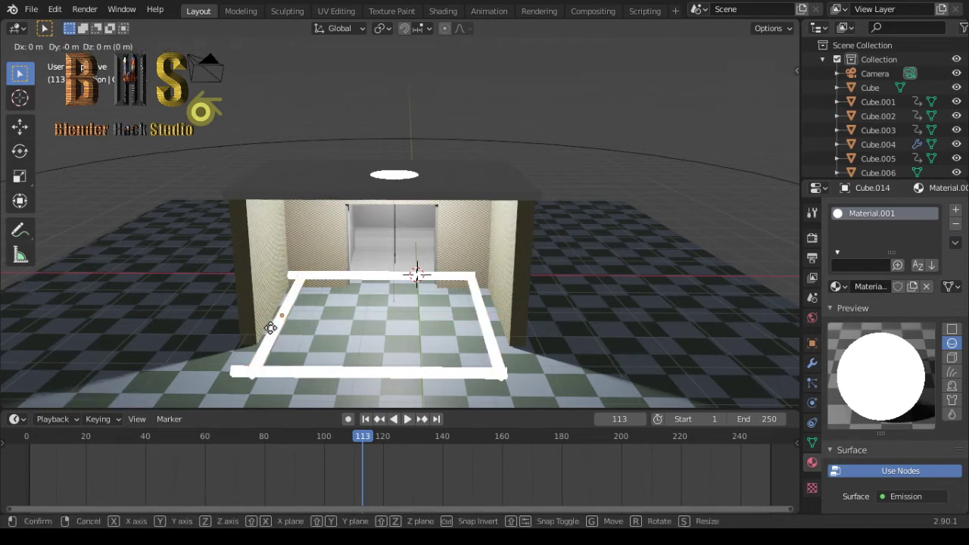
key(x)
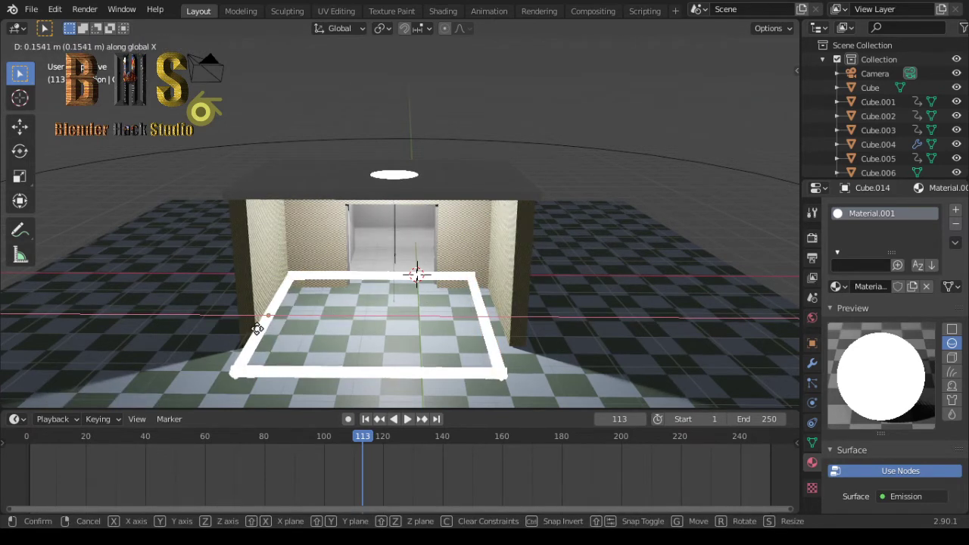
click(257, 336)
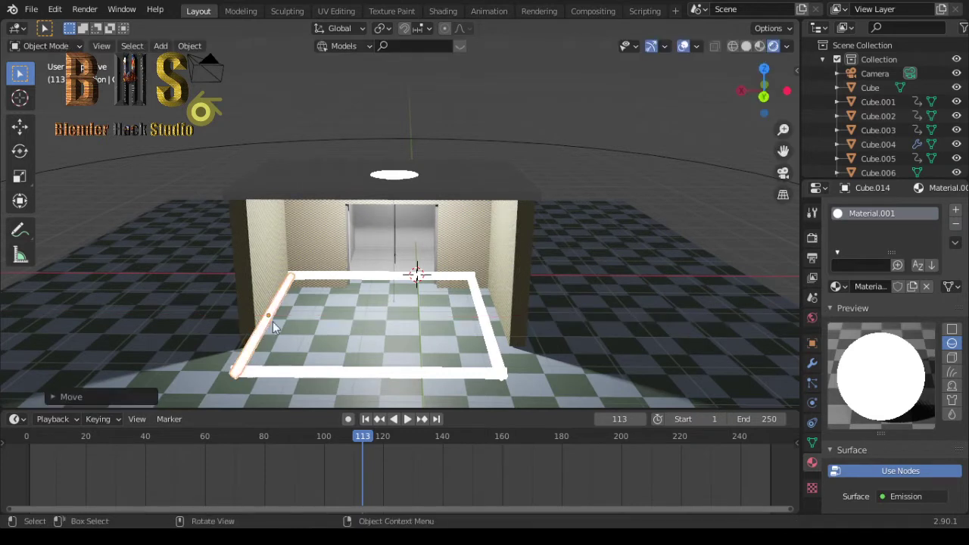
- Select all four bars and join them into one frame object with Ctrl+J
shift+click(373, 279)
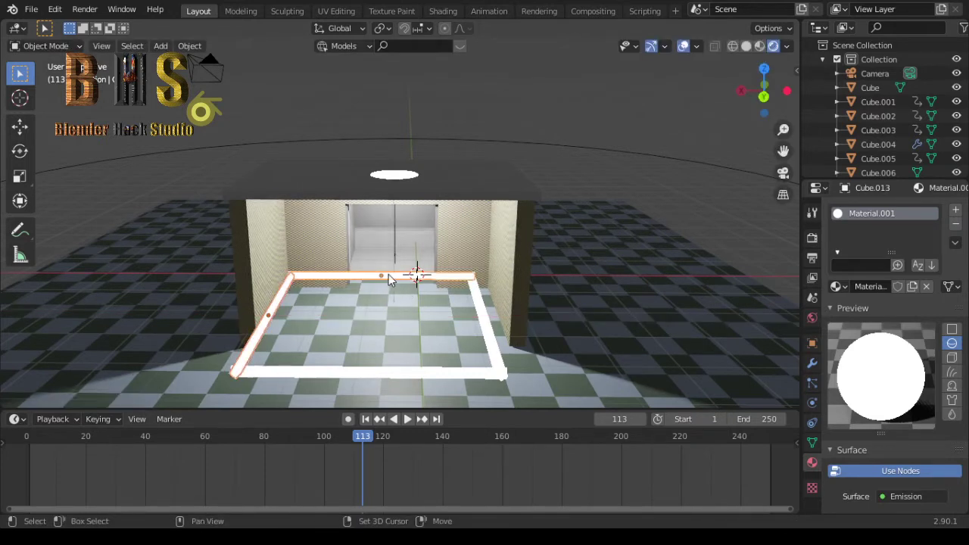
shift+click(473, 312)
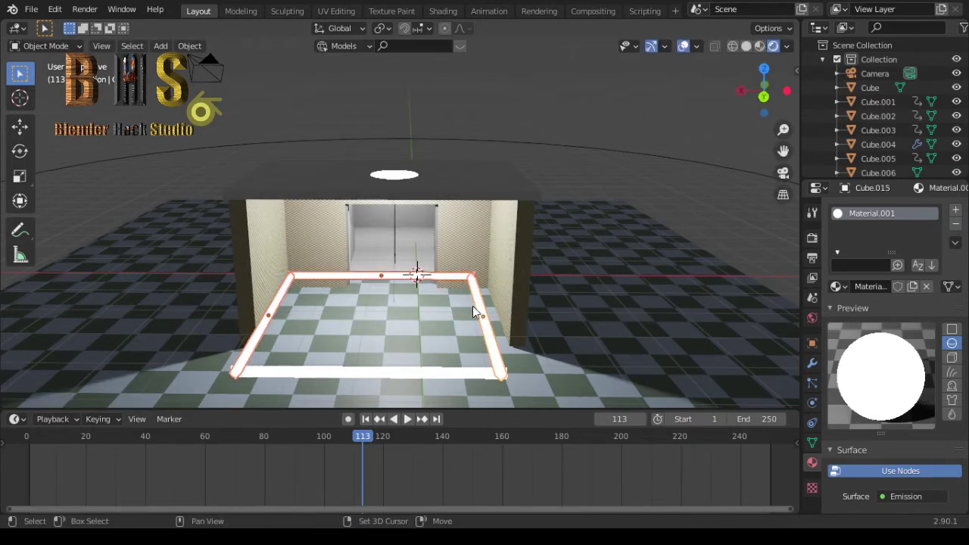
shift+click(407, 377)
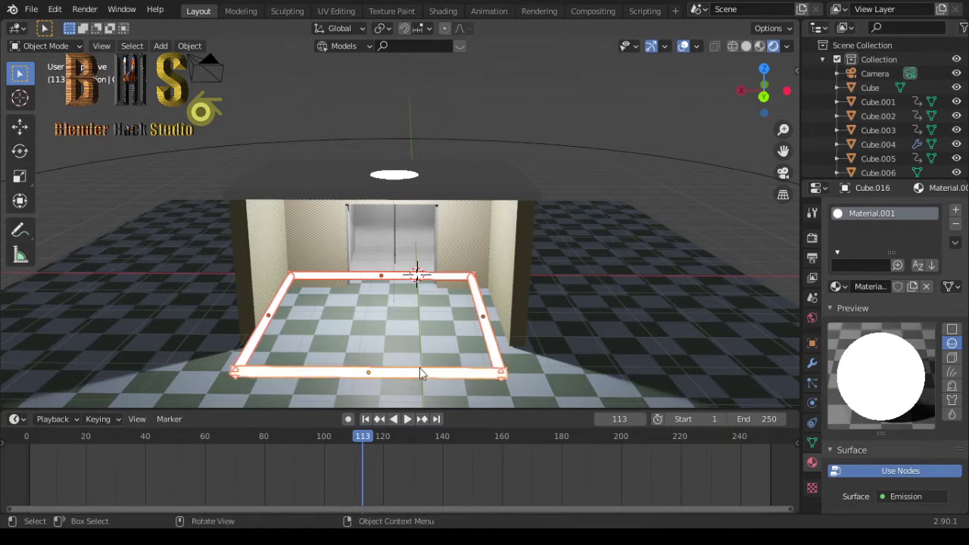
key(ctrl+j)
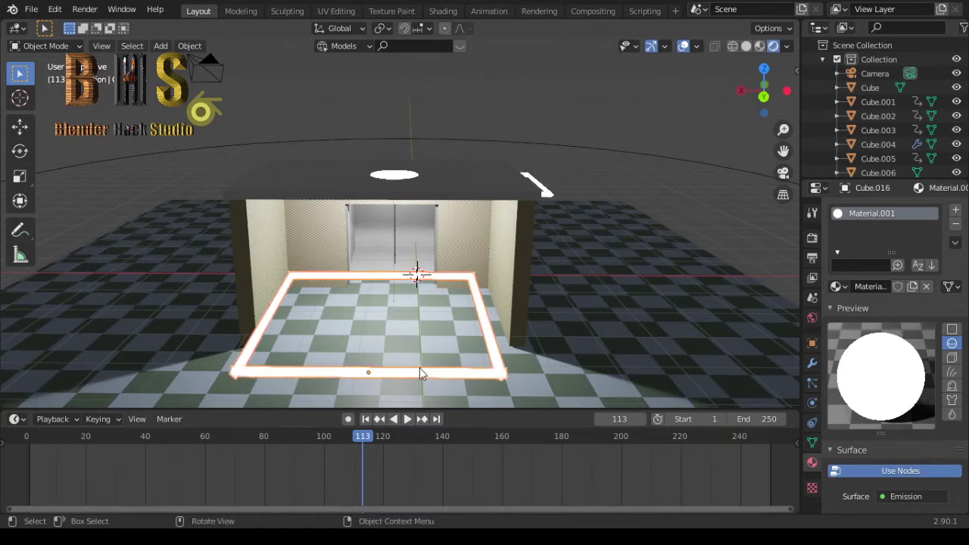
scroll(422, 373, down, 2)
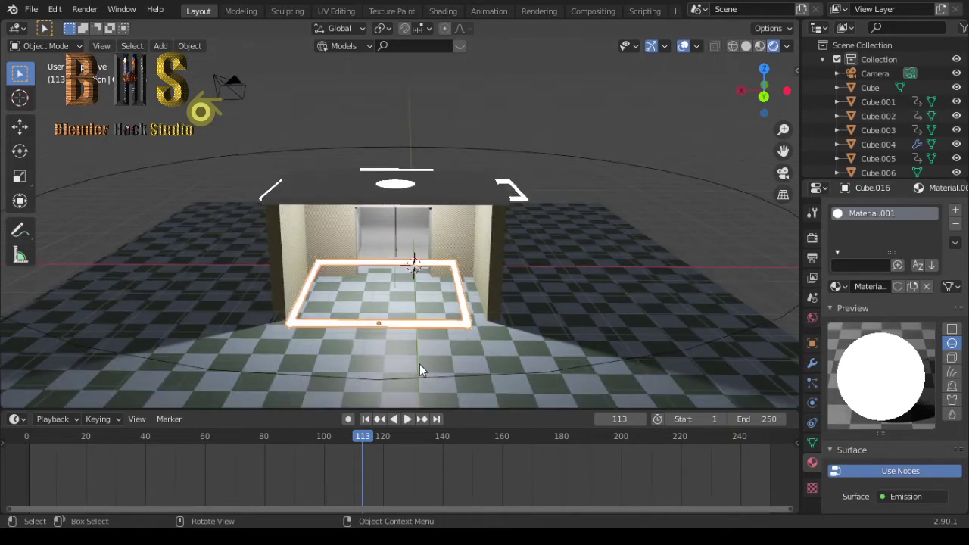
scroll(422, 370, down, 5)
scroll(422, 371, up, 3)
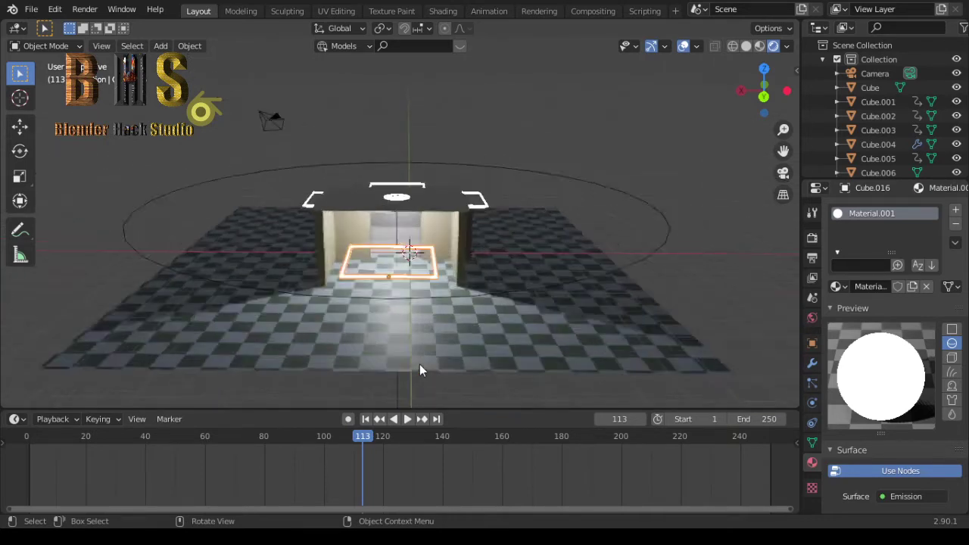
scroll(420, 365, up, 2)
scroll(420, 366, up, 1)
scroll(421, 366, up, 2)
scroll(421, 365, up, 2)
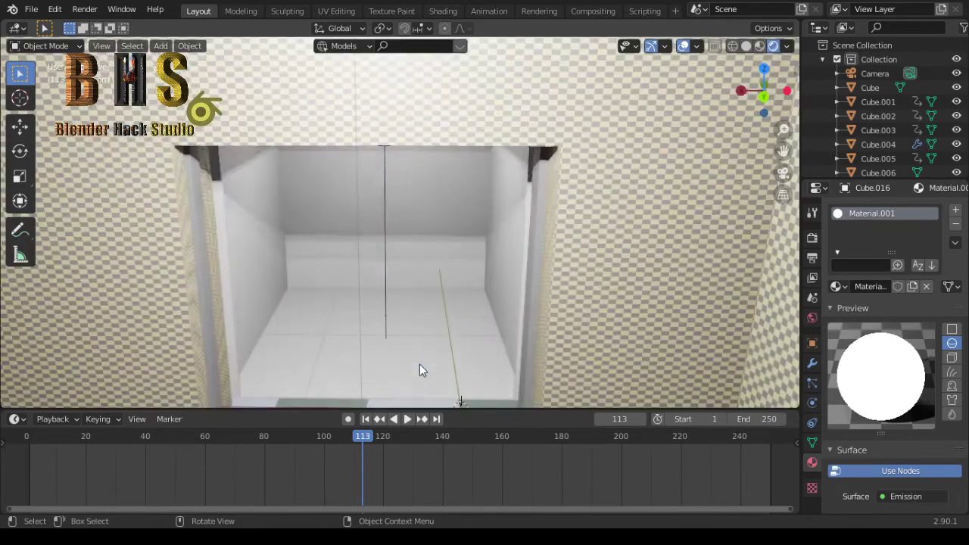
scroll(421, 370, up, 2)
scroll(421, 370, up, 2)
scroll(421, 369, up, 1)
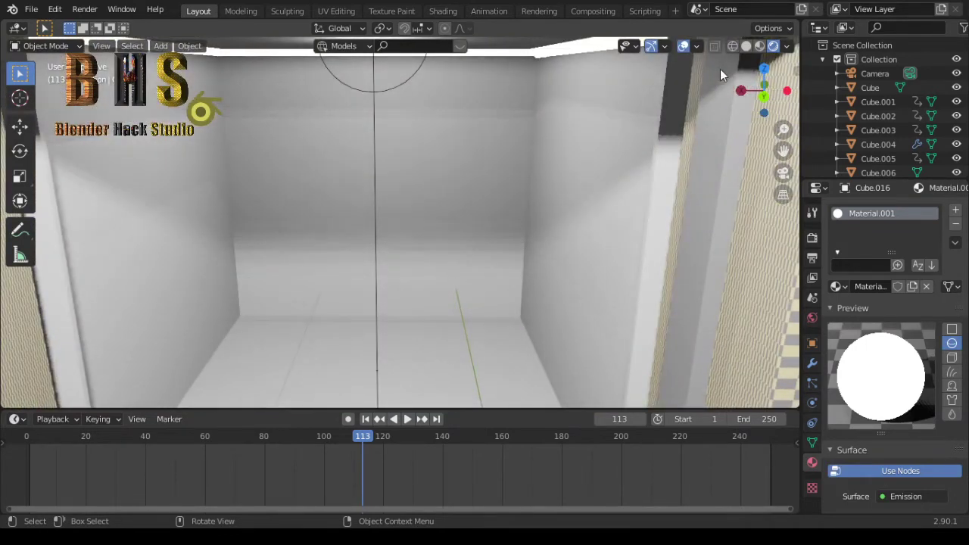
mouse_move(763, 91)
mouse_down()
mouse_move(761, 79)
mouse_move(594, 190)
mouse_up()
scroll(595, 190, down, 2)
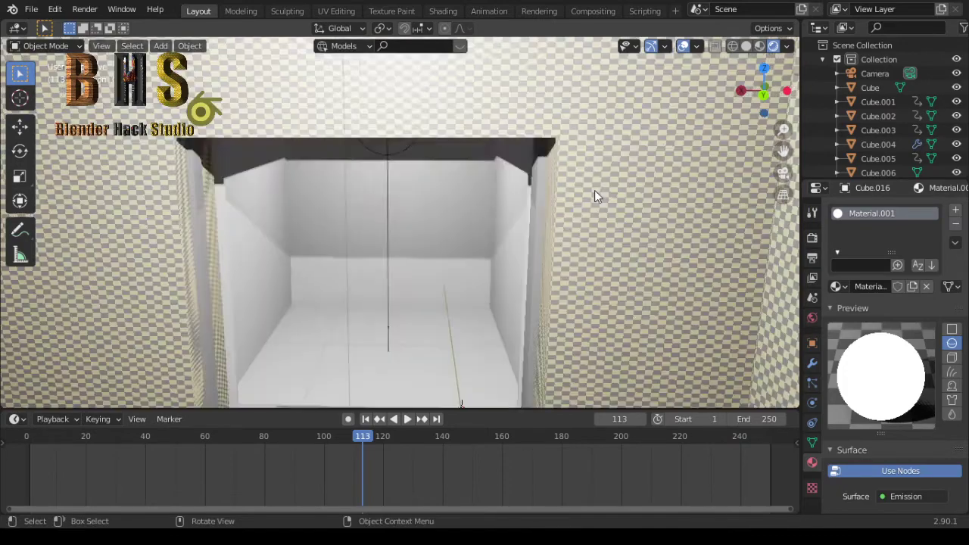
scroll(594, 190, down, 2)
scroll(595, 190, down, 2)
scroll(594, 190, down, 3)
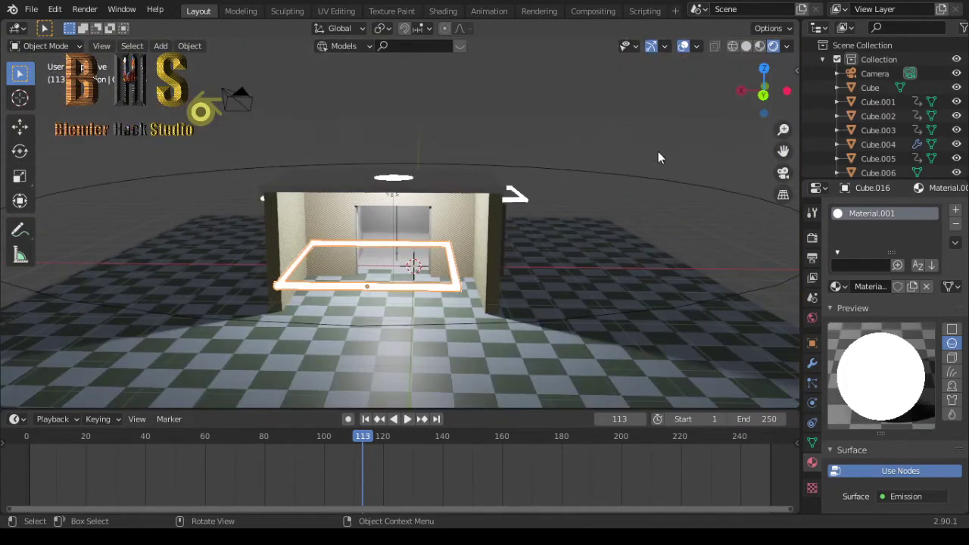
mouse_move(765, 91)
mouse_down()
mouse_move(719, 121)
mouse_move(774, 73)
mouse_up()
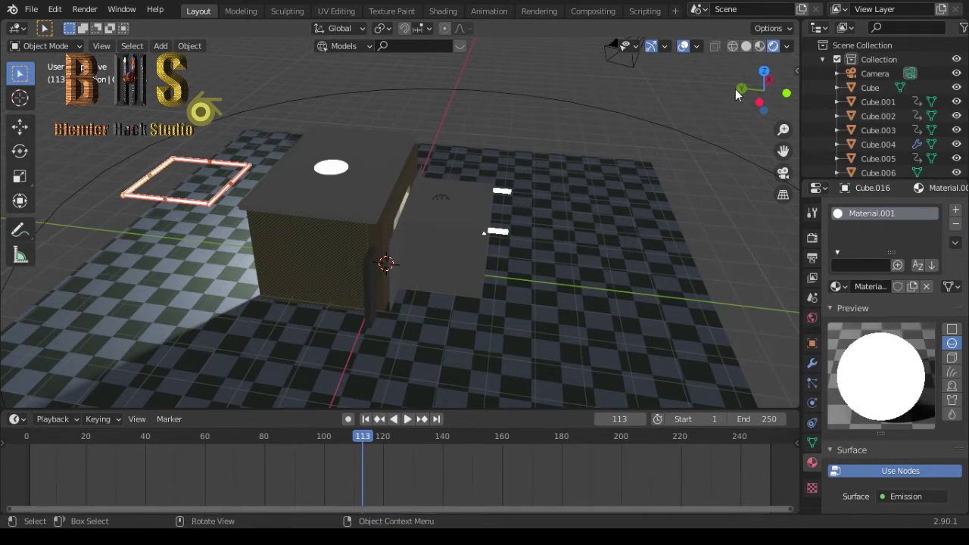
mouse_move(739, 88)
mouse_down()
mouse_move(757, 61)
mouse_move(745, 62)
mouse_up()
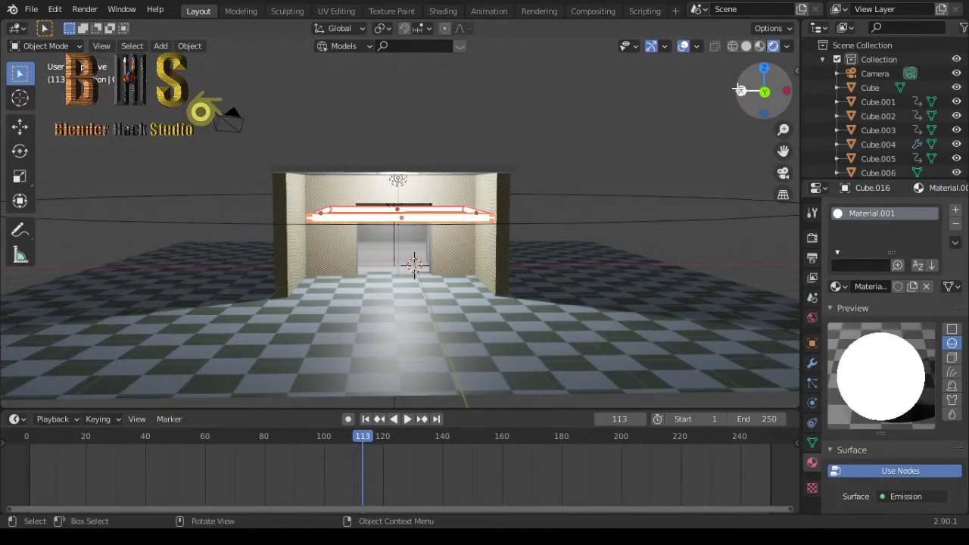
- Move the rectangular frame along Y to sit at the ceiling edges
key(g)
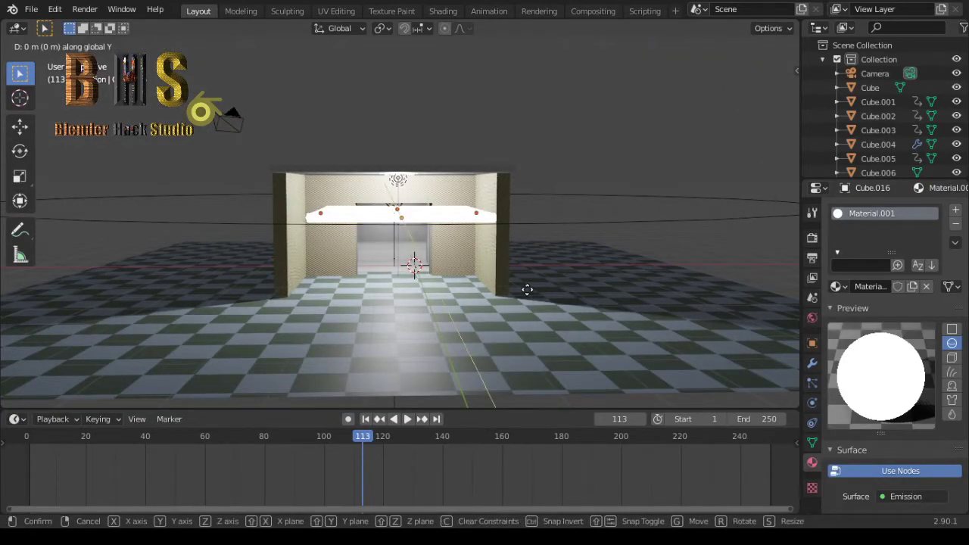
click(470, 190)
scroll(443, 273, up, 1)
scroll(443, 273, up, 3)
scroll(443, 273, up, 2)
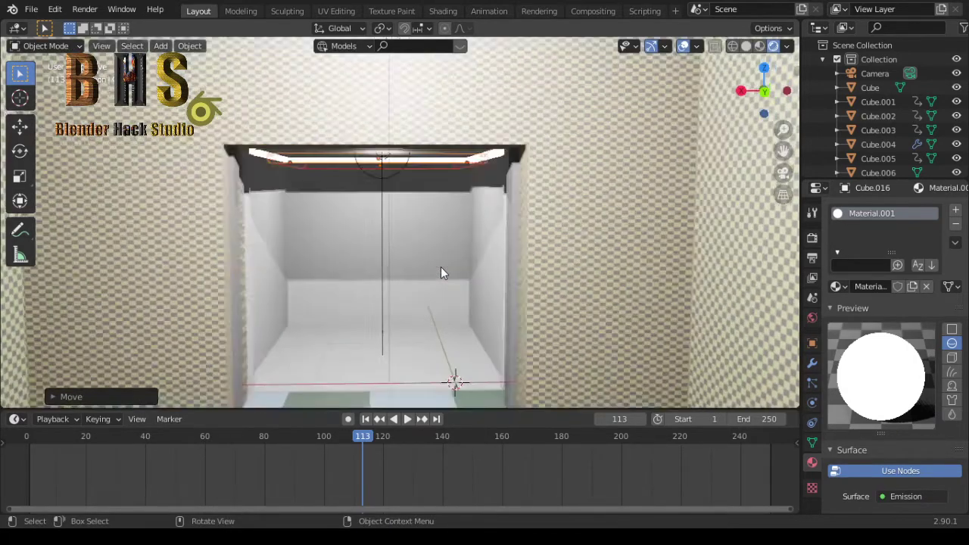
scroll(440, 267, up, 3)
scroll(441, 266, up, 1)
scroll(441, 266, up, 2)
scroll(441, 266, up, 2)
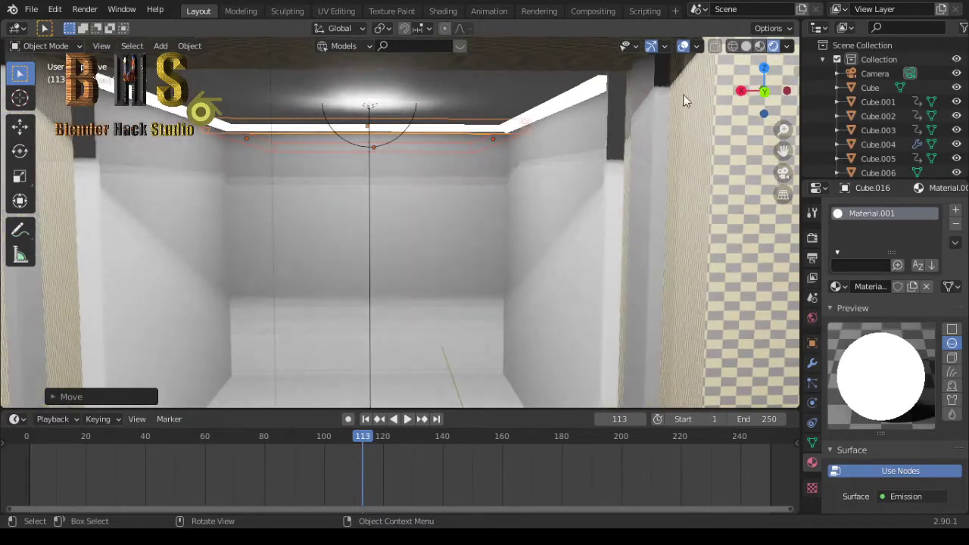
middle_drag(529, 257, 528, 218)
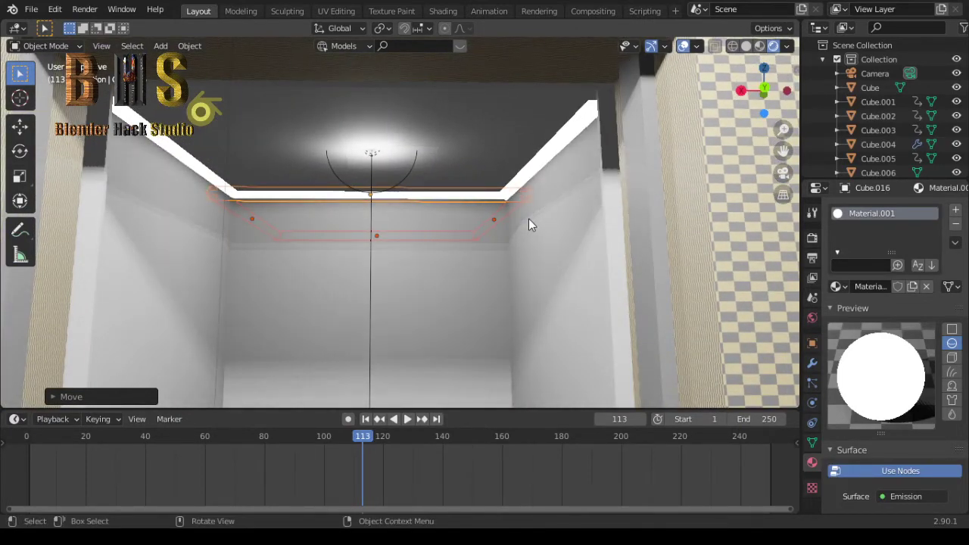
- Duplicate the frame along Y and scale the copy down as an inner frame
key(shift+d)
key(y)
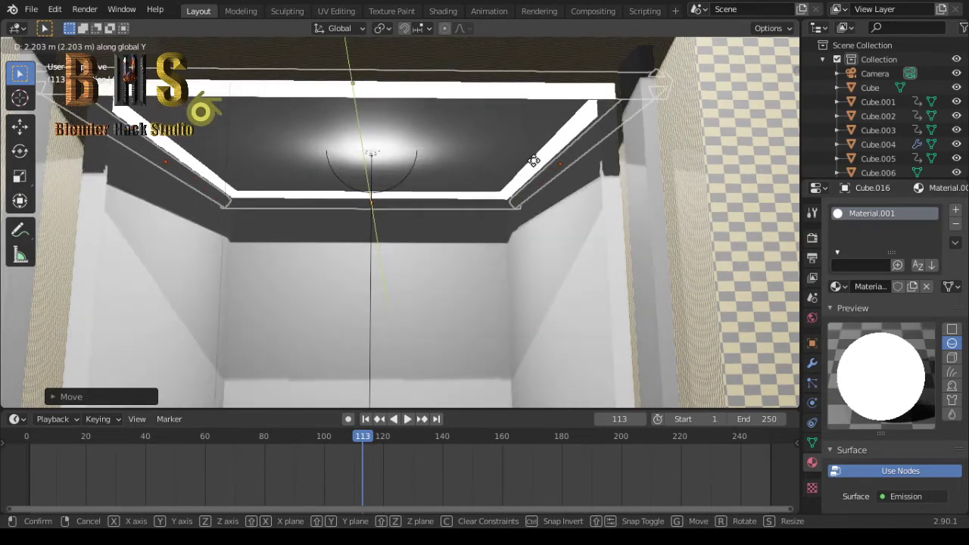
click(534, 161)
key(s)
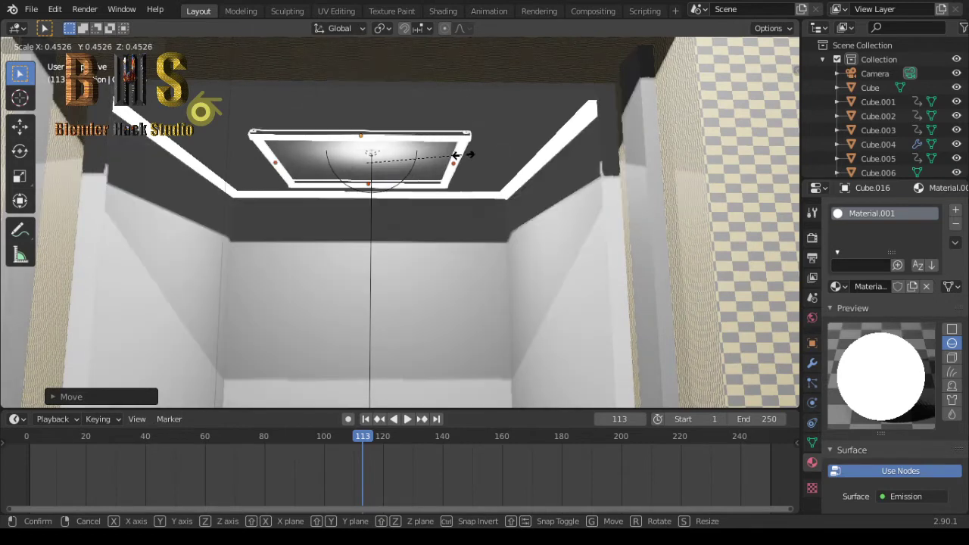
click(464, 159)
- Adjust the inner frame about 0.41 m along Y and rescale it to 1.057
key(g)
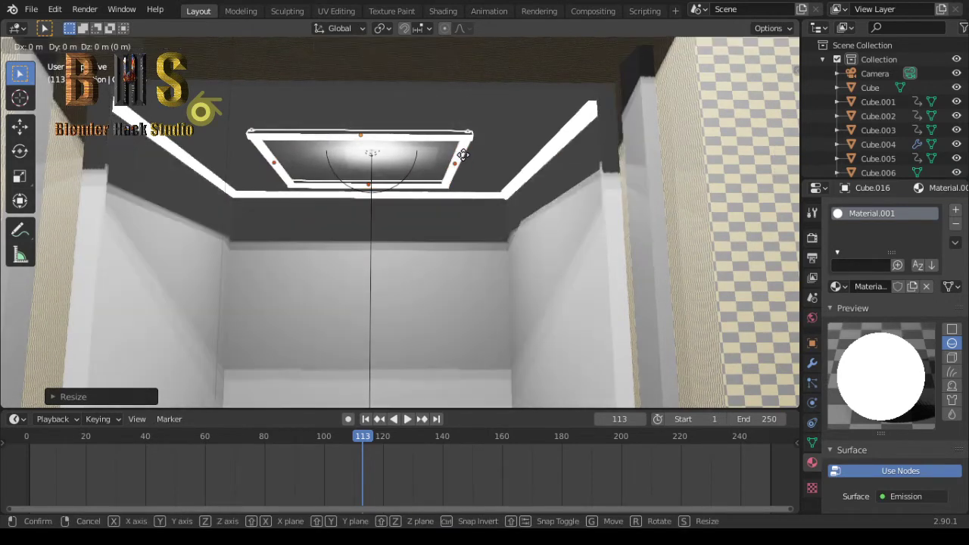
key(y)
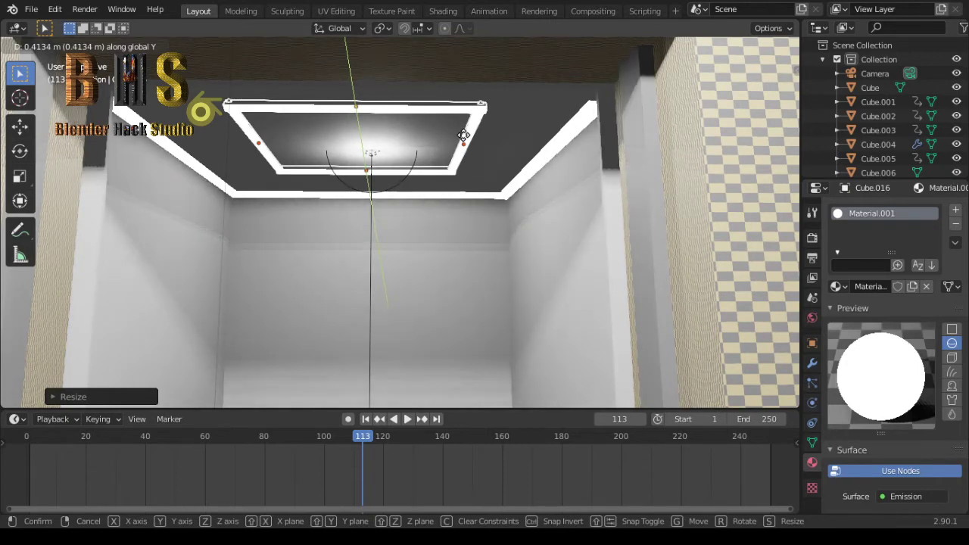
click(463, 135)
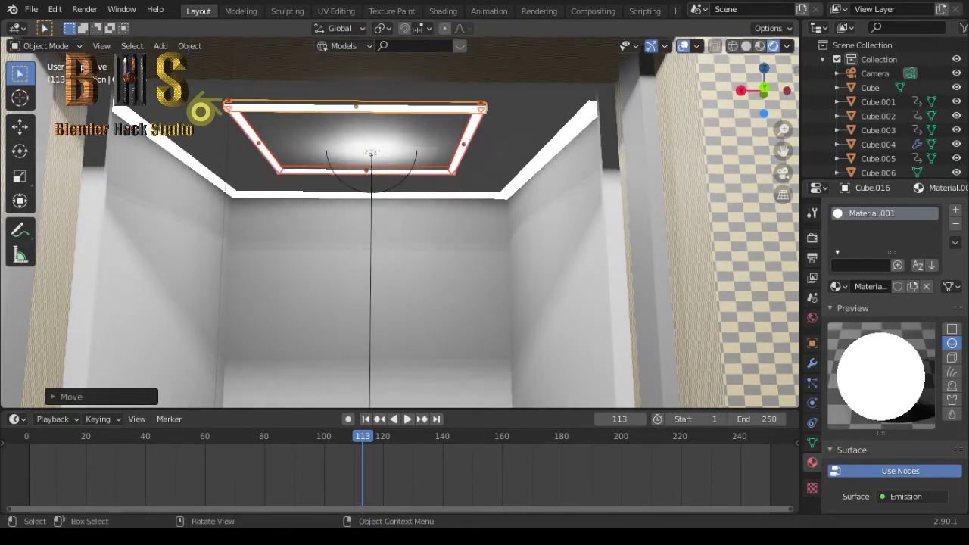
key(s)
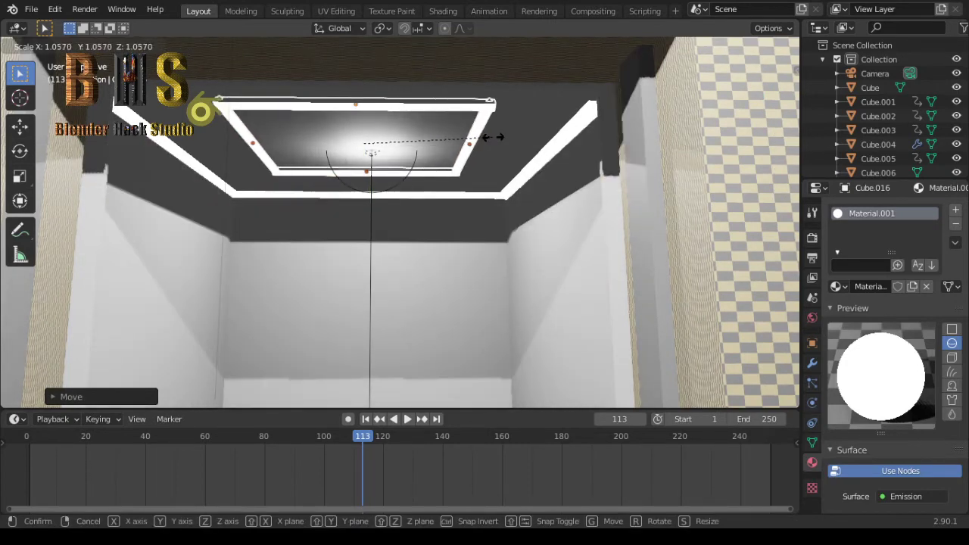
click(506, 141)
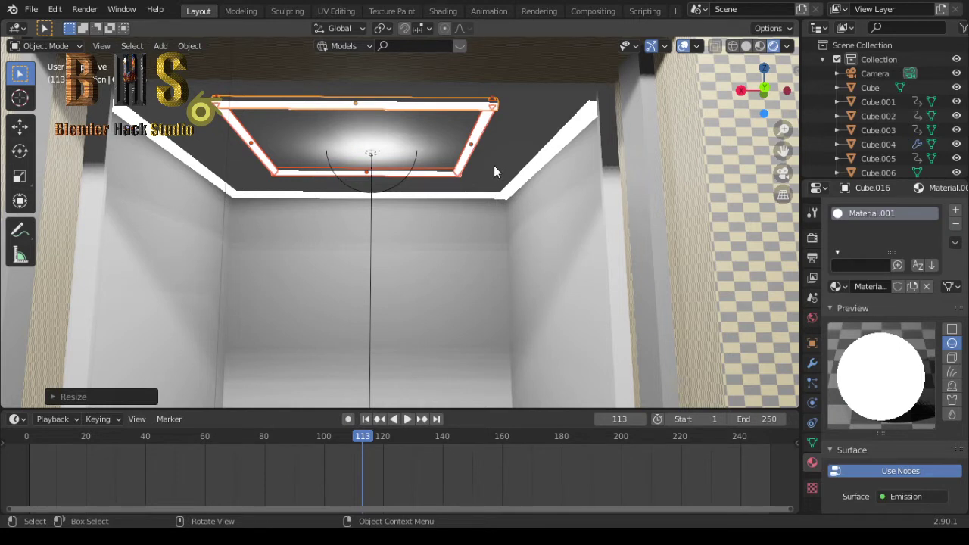
- Deselect the frame and hide viewport overlays for a clean preview
click(482, 281)
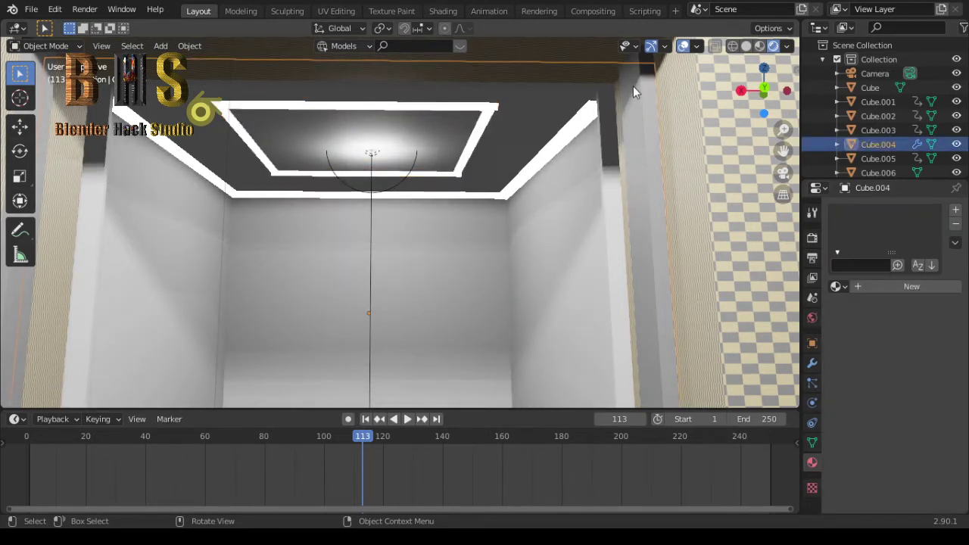
click(682, 47)
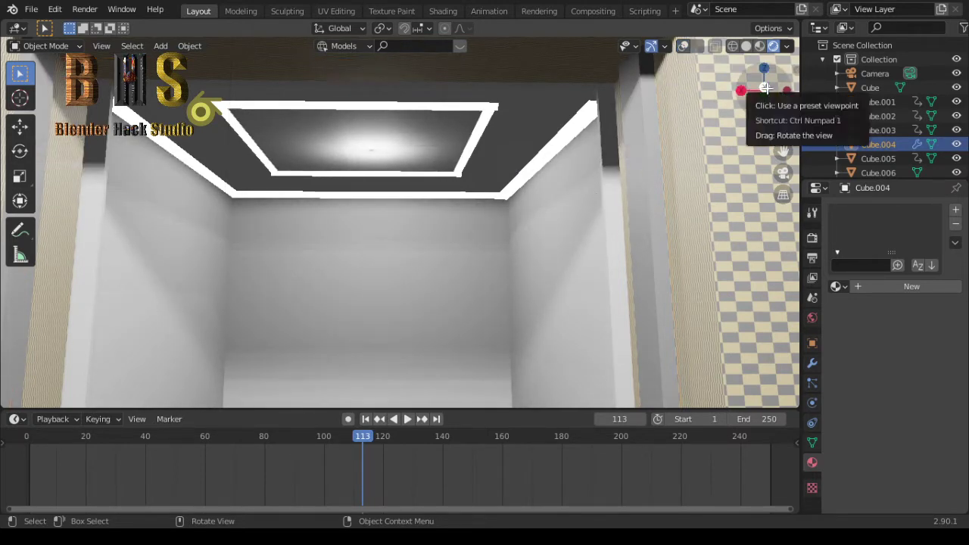
drag(764, 89, 731, 92)
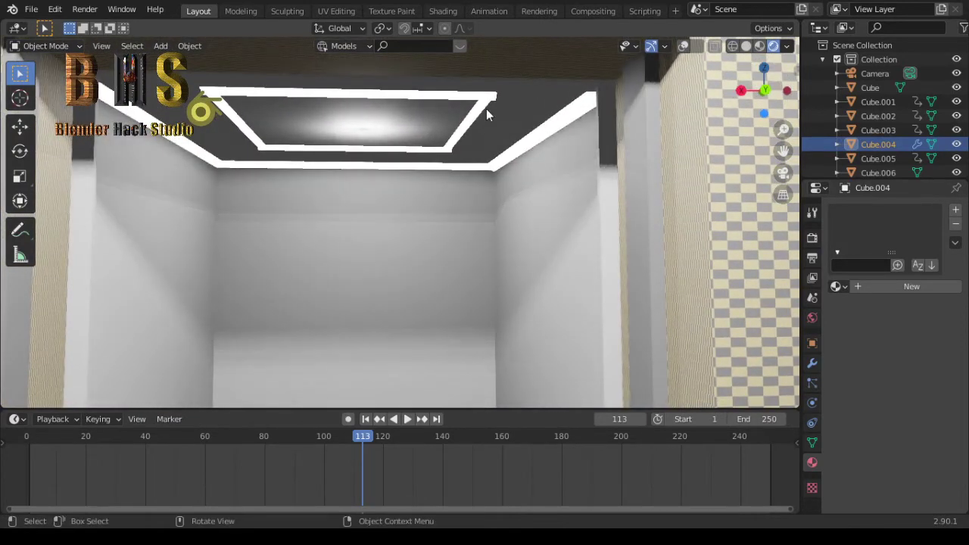
- Select the four glowing ceiling frame bars and raise them along Z
click(473, 106)
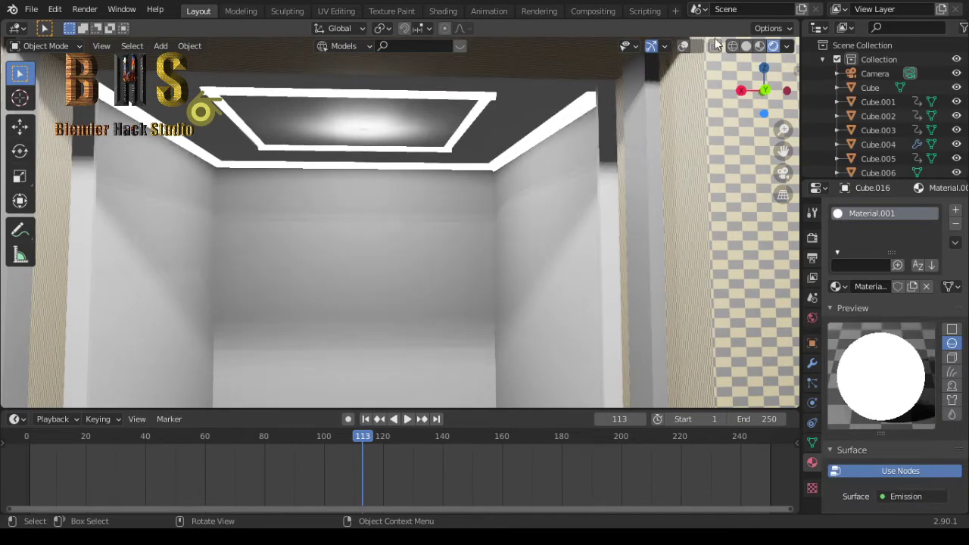
click(682, 47)
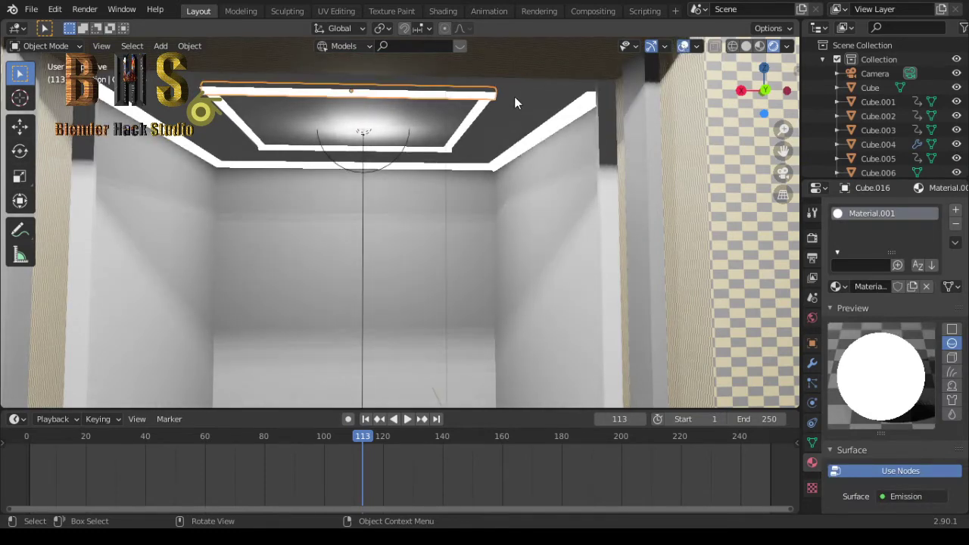
shift+click(463, 130)
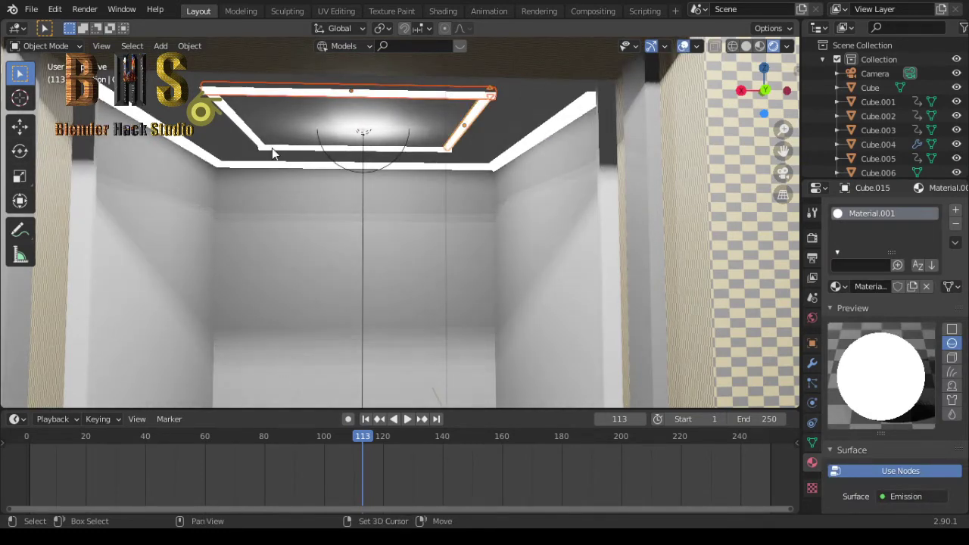
click(255, 142)
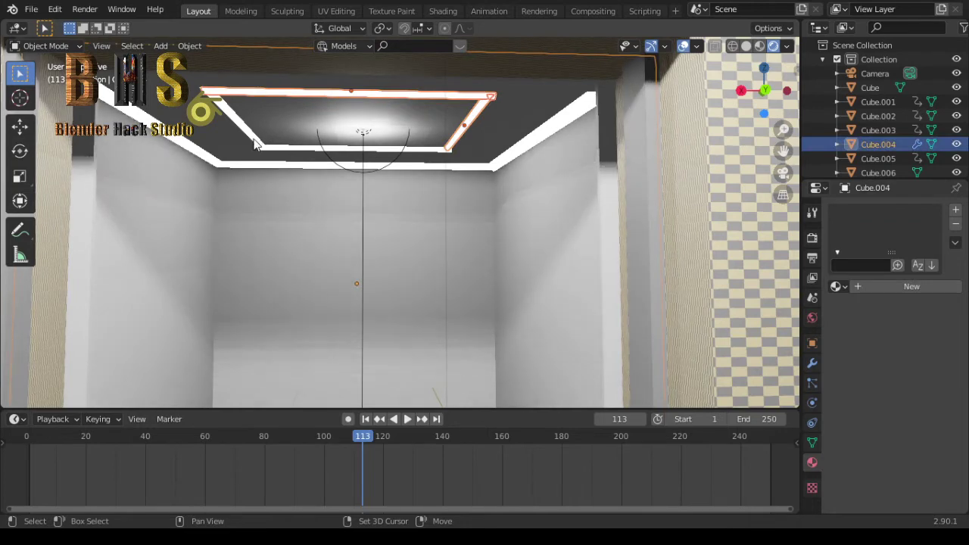
shift+click(269, 152)
key(ctrl+z)
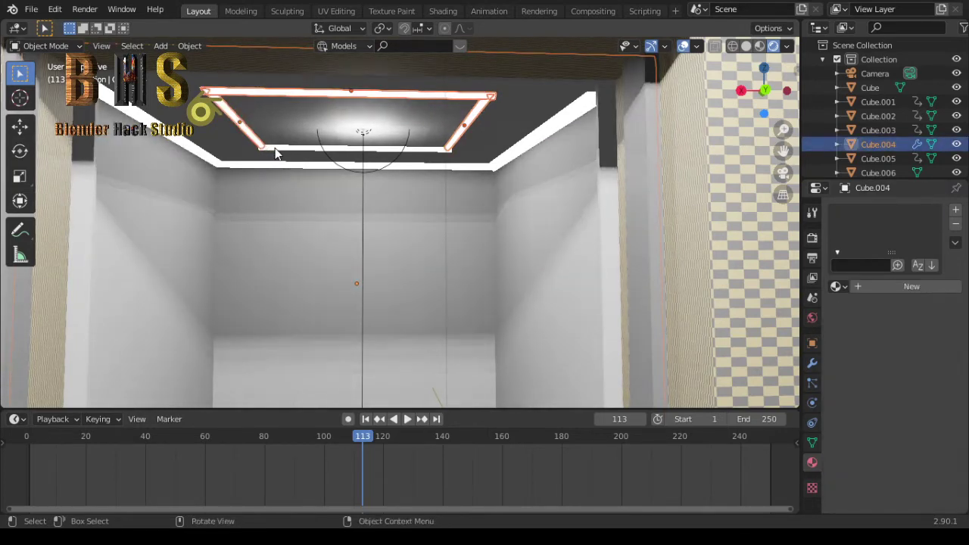
click(284, 154)
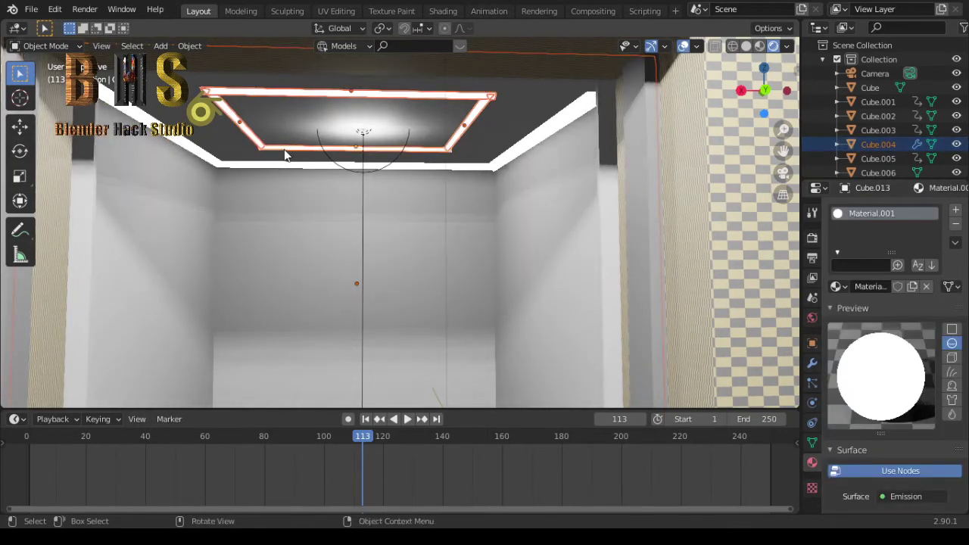
key(g)
key(z)
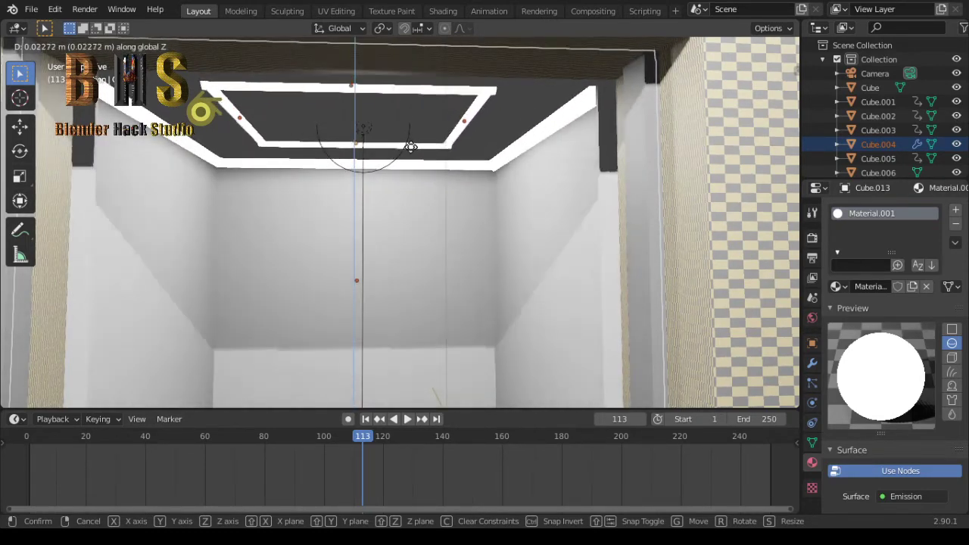
click(413, 154)
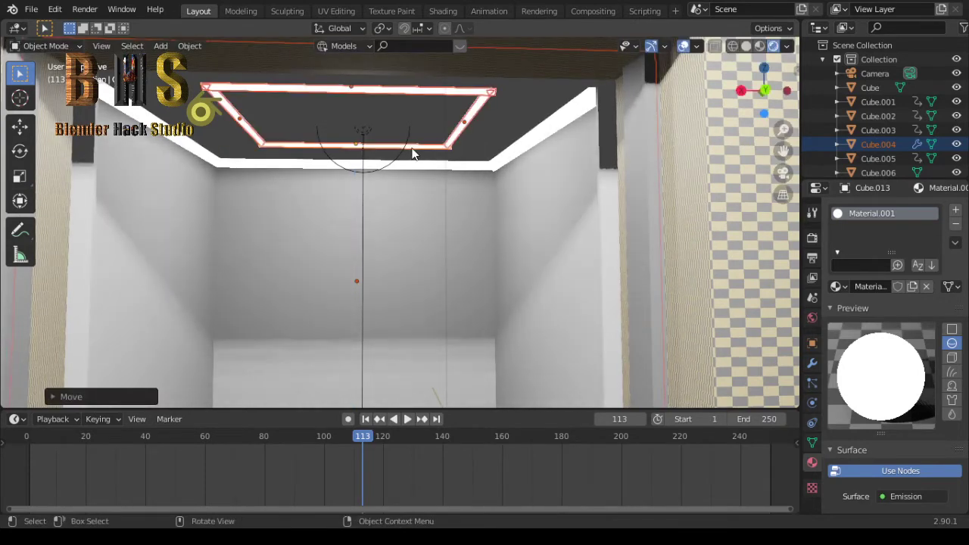
- Reselect the four frame bars and nudge them about 0.023 m up along Z
click(366, 135)
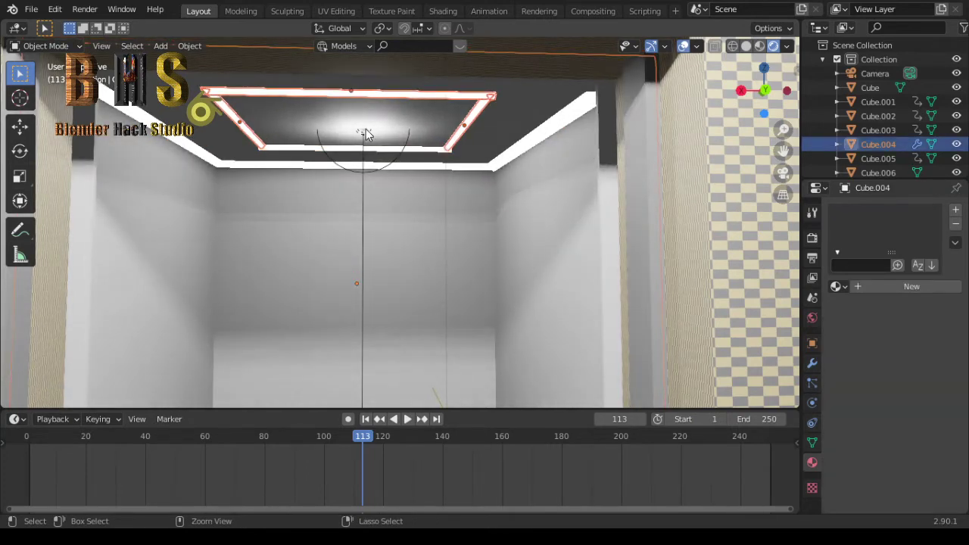
click(384, 94)
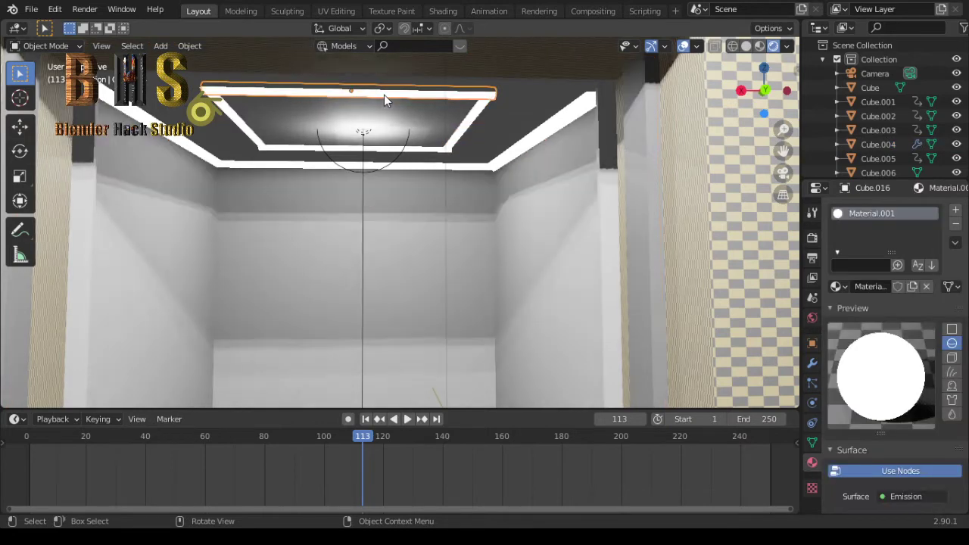
shift+click(252, 136)
shift+click(293, 148)
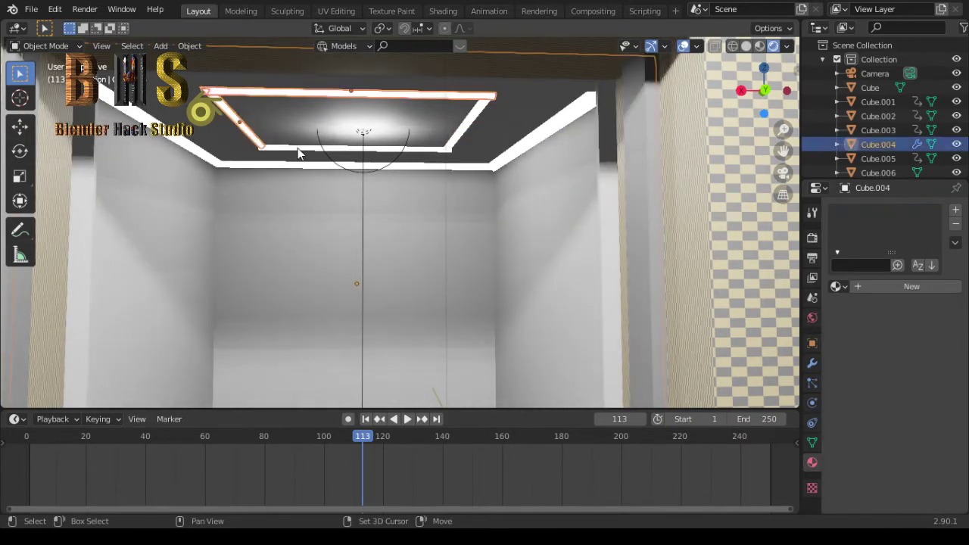
shift+click(292, 148)
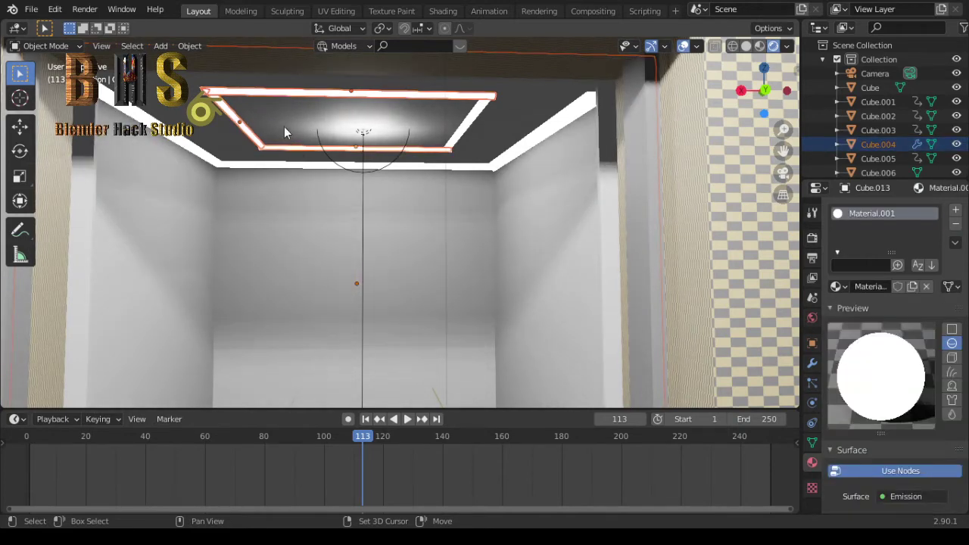
key(ctrl+z)
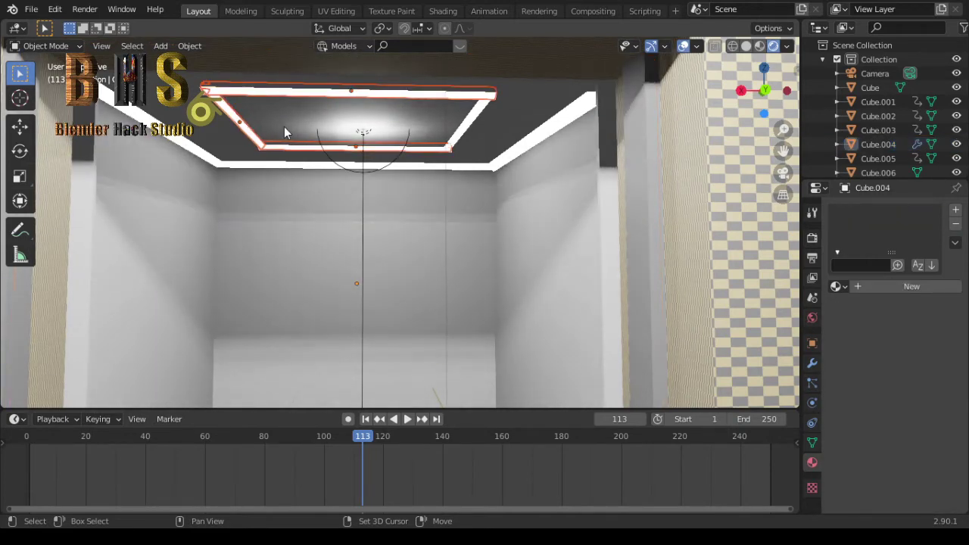
click(465, 130)
key(g)
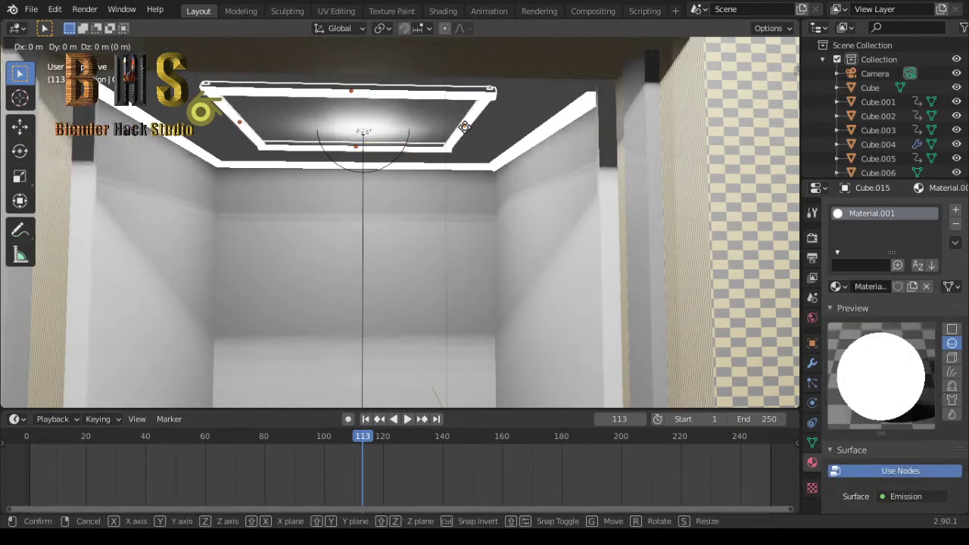
key(z)
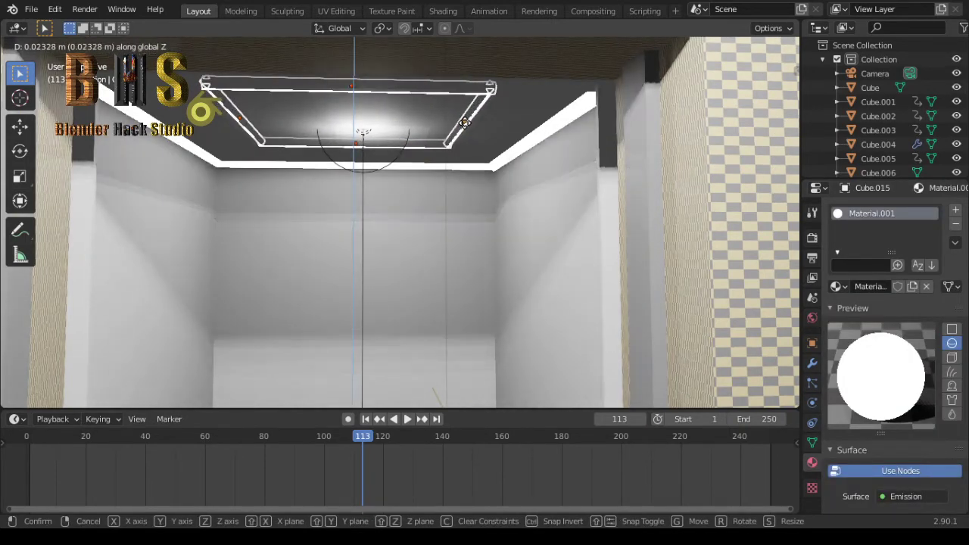
click(465, 124)
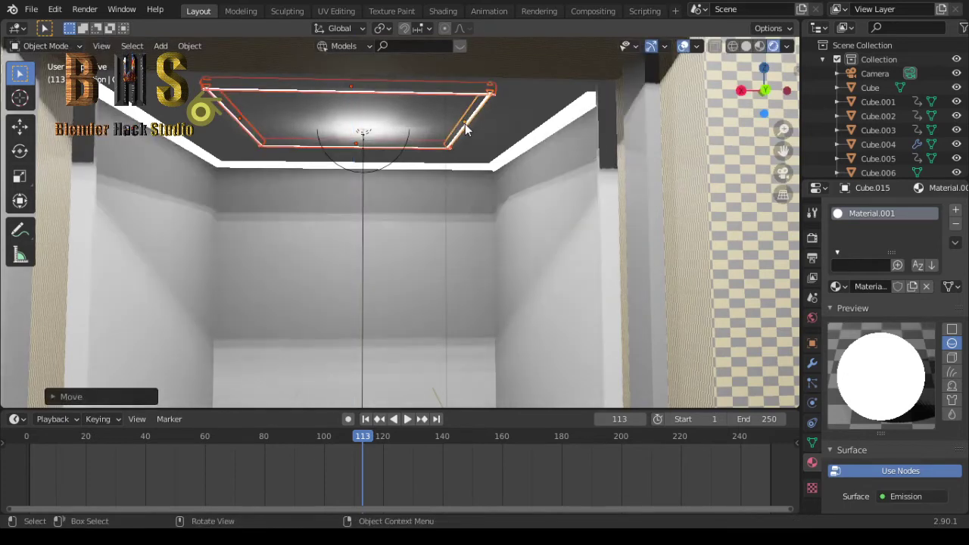
click(449, 290)
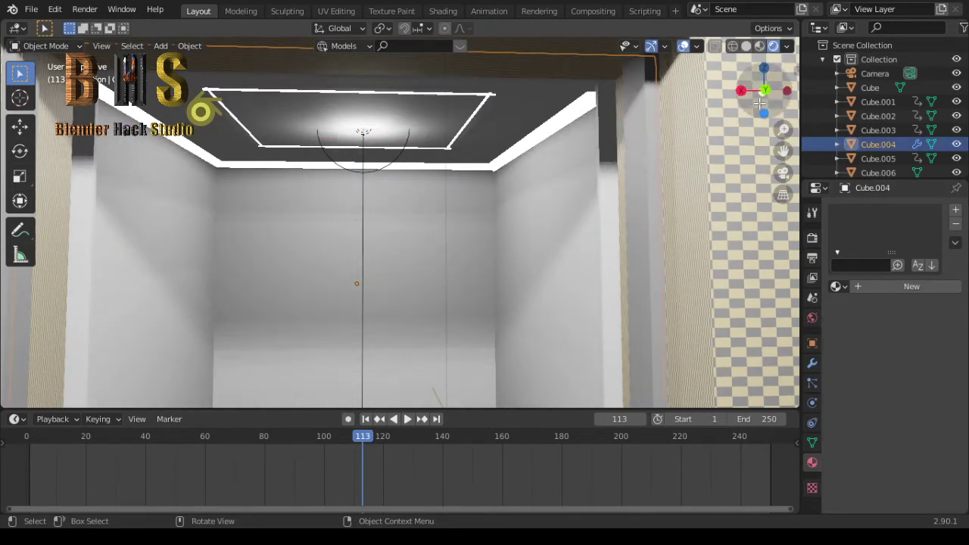
- Orbit and zoom out to view the room from its front, then bring up the Shift+A add menu
drag(760, 103, 761, 83)
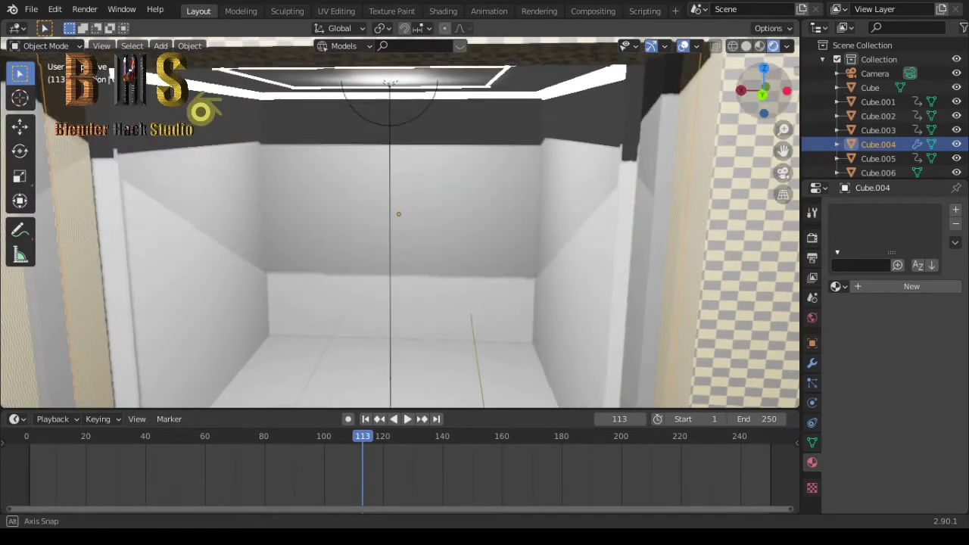
mouse_move(761, 83)
mouse_down()
mouse_move(704, 90)
mouse_move(552, 343)
mouse_up()
scroll(460, 360, down, 2)
scroll(460, 360, down, 2)
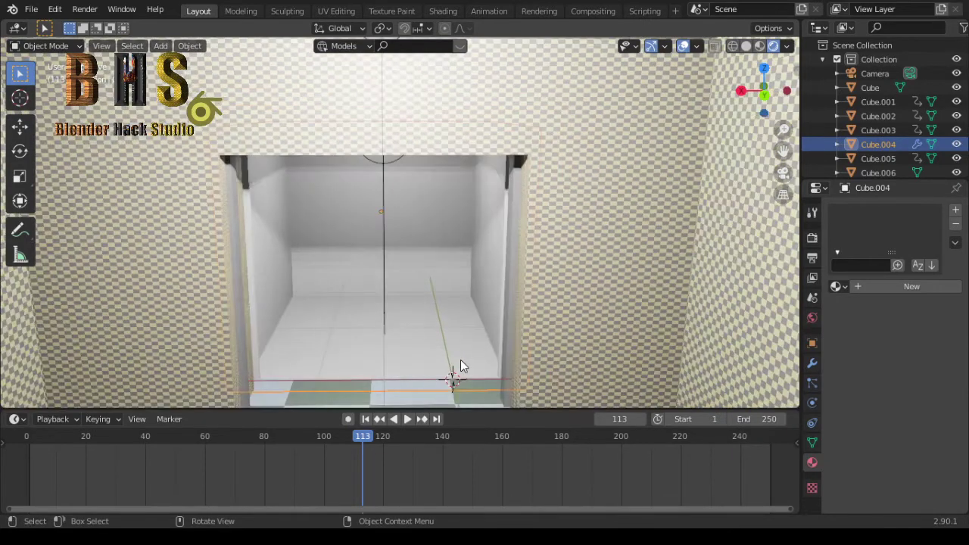
key(shift+a)
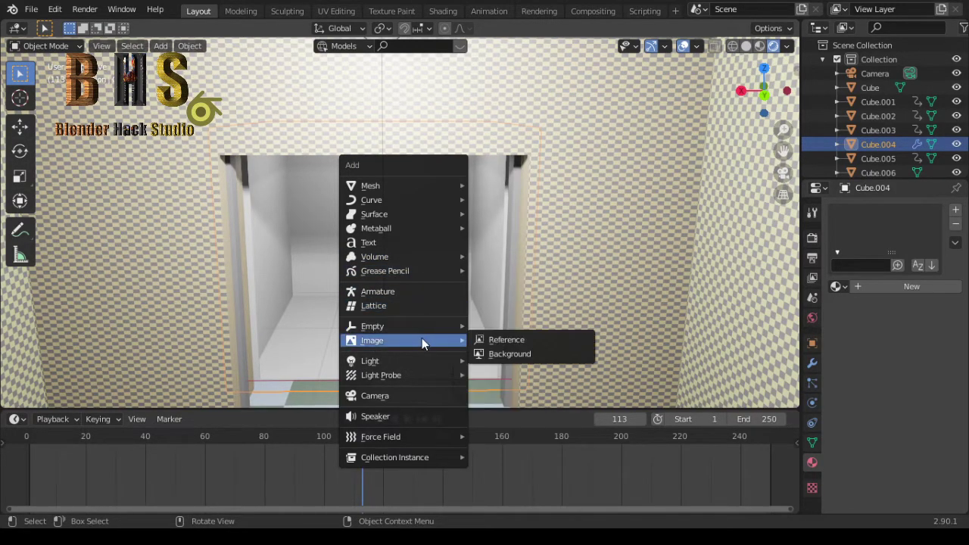
mouse_move(401, 186)
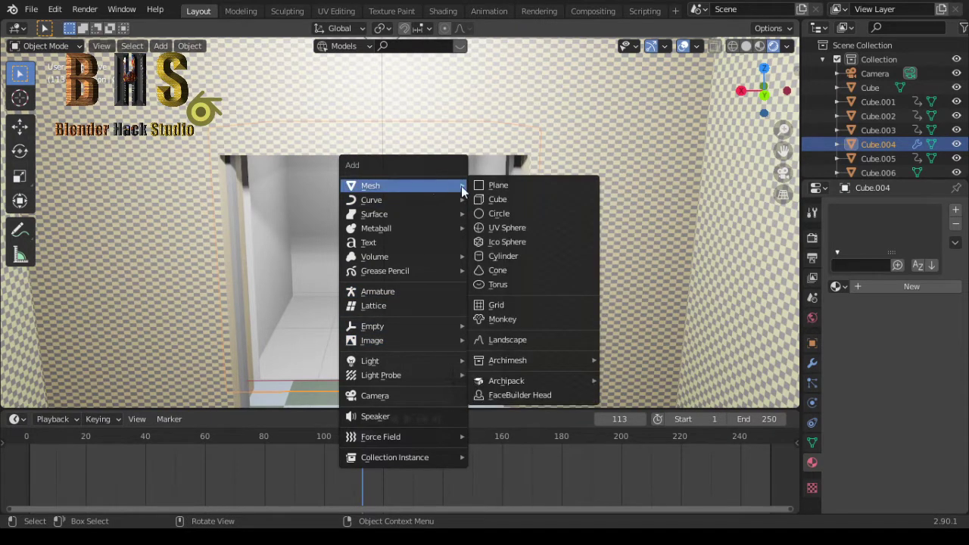
- Add a cylinder, shrink it to about 0.18 scale, and stretch it about 2.54× along Z
click(506, 256)
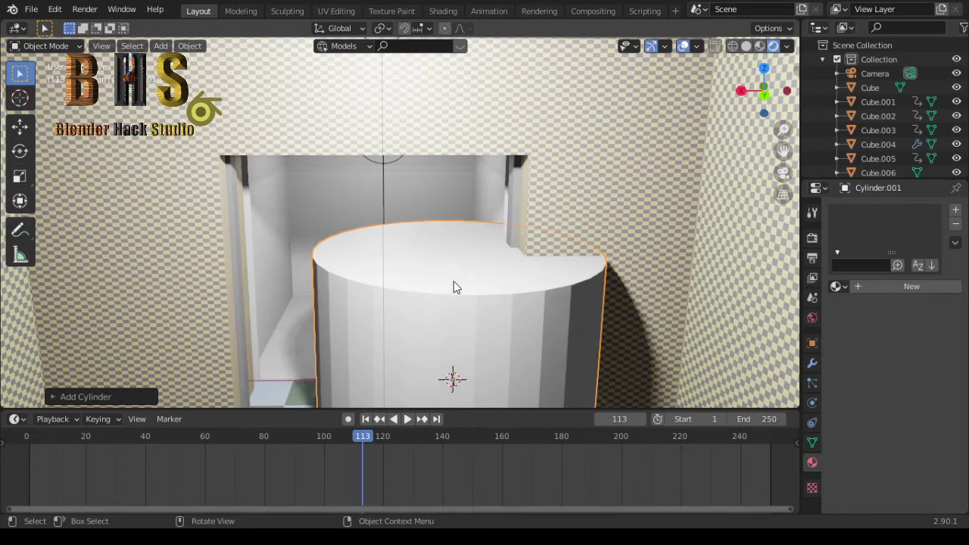
key(s)
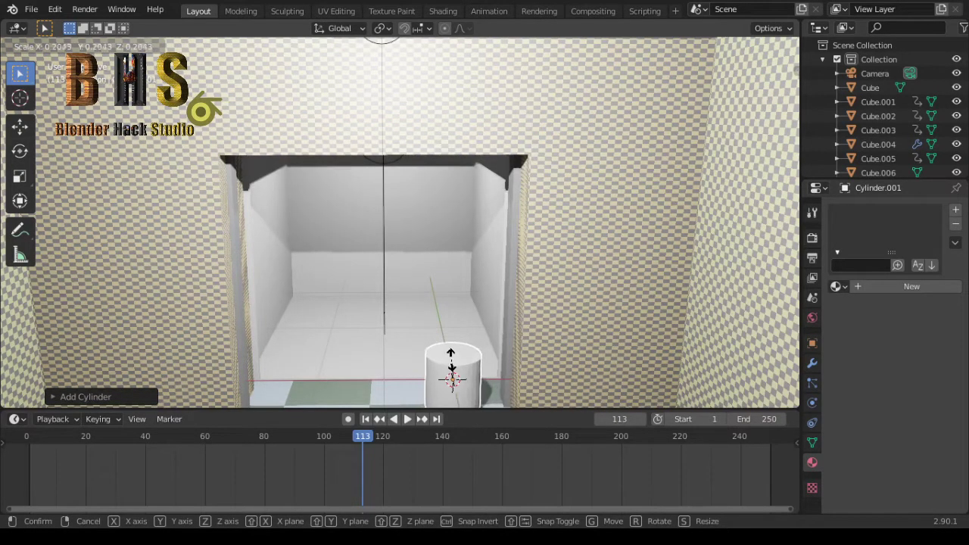
click(451, 360)
key(s)
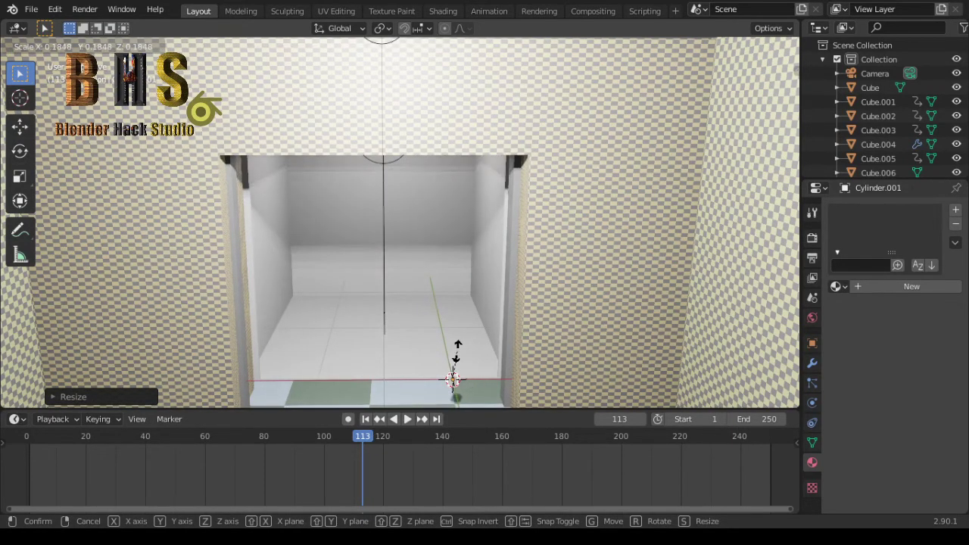
click(457, 350)
key(s)
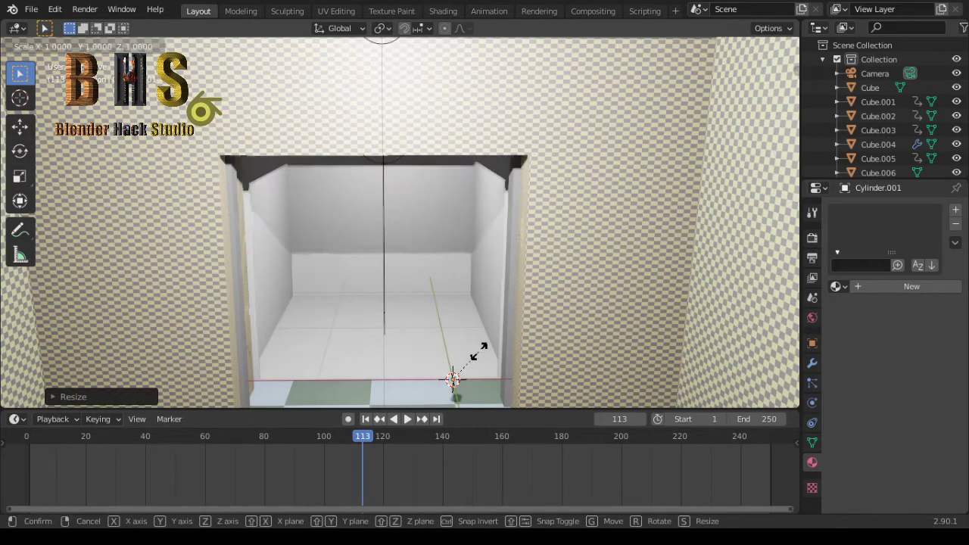
key(z)
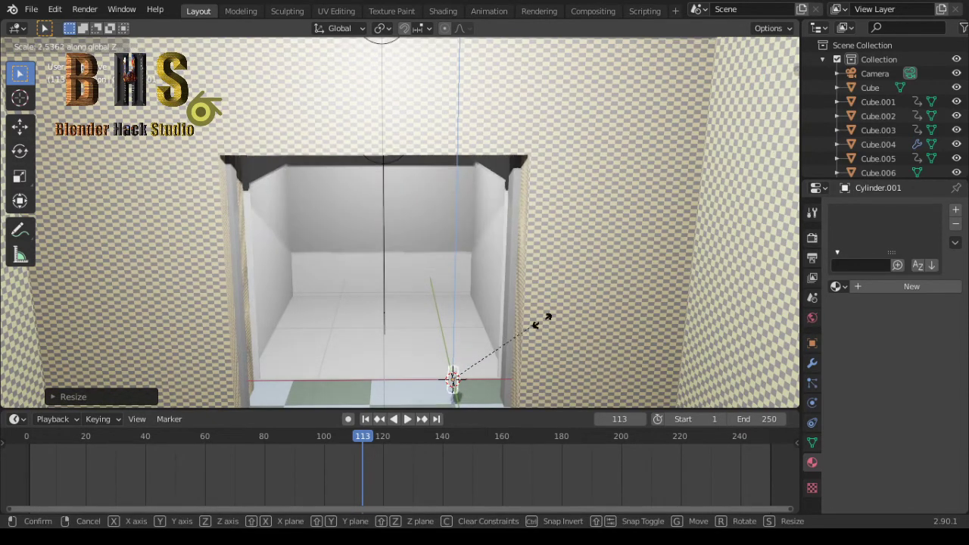
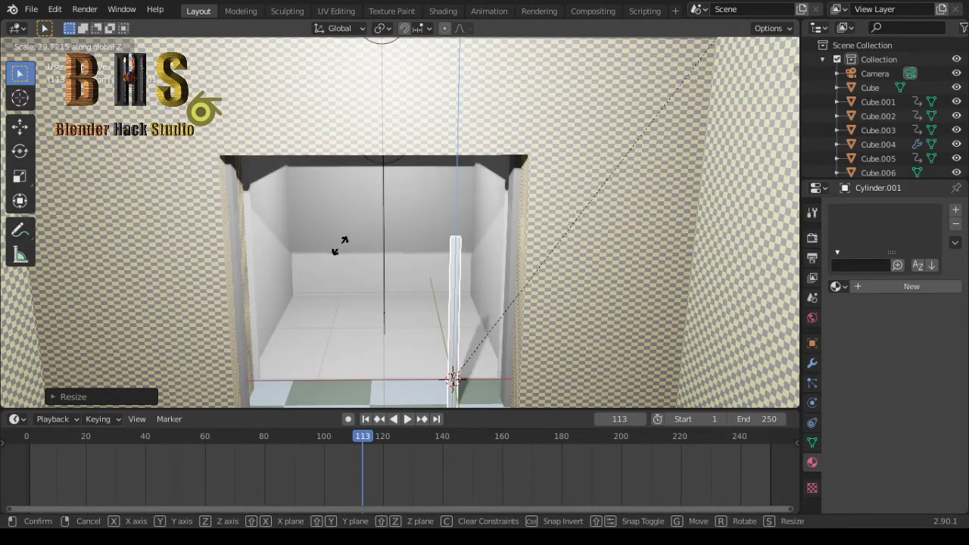
- Shrink the thin cylinder vertically and evenly, then rotate it 90° about X
click(335, 275)
key(s)
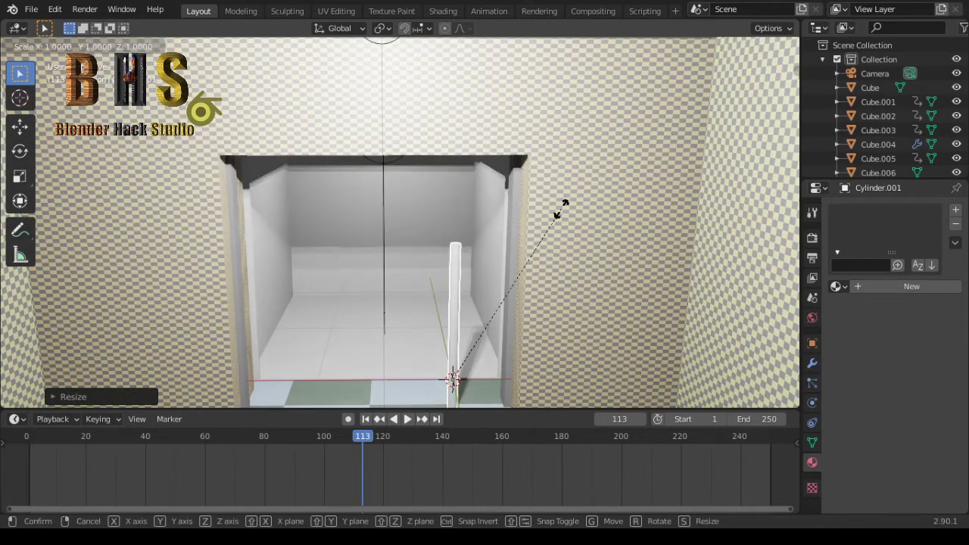
click(531, 268)
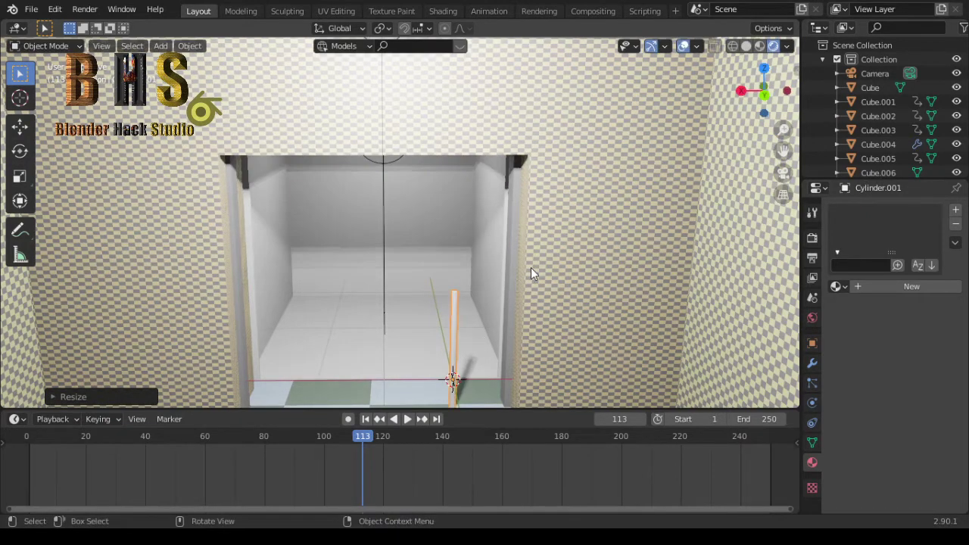
key(r)
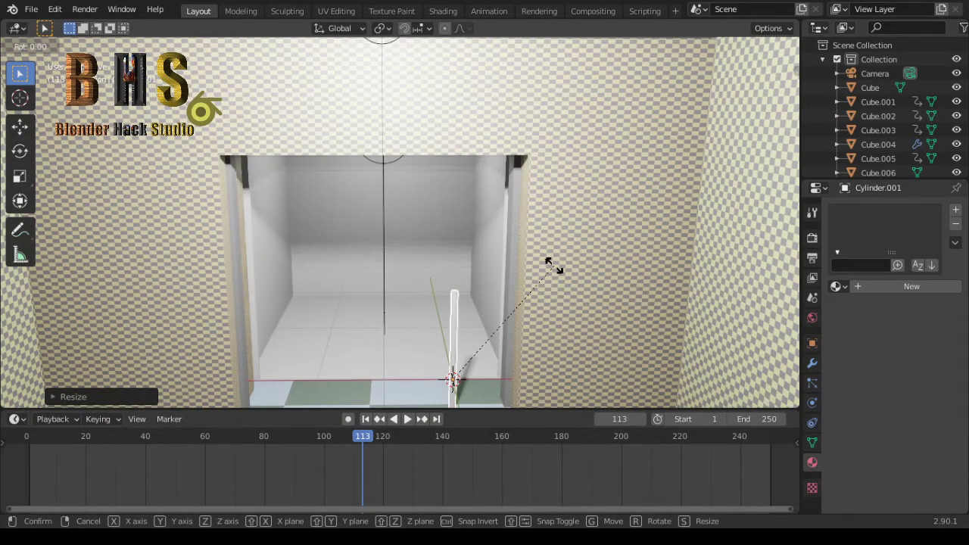
key(x)
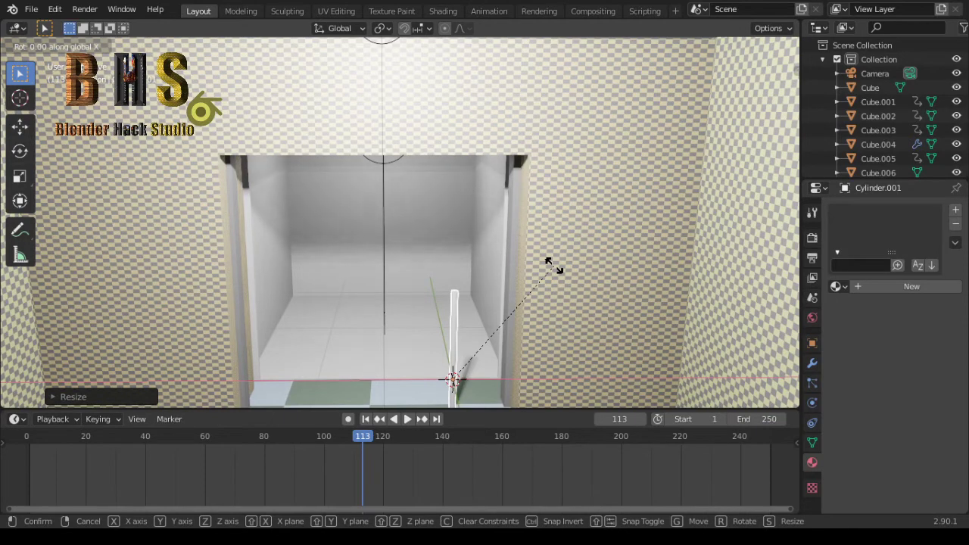
text(90)
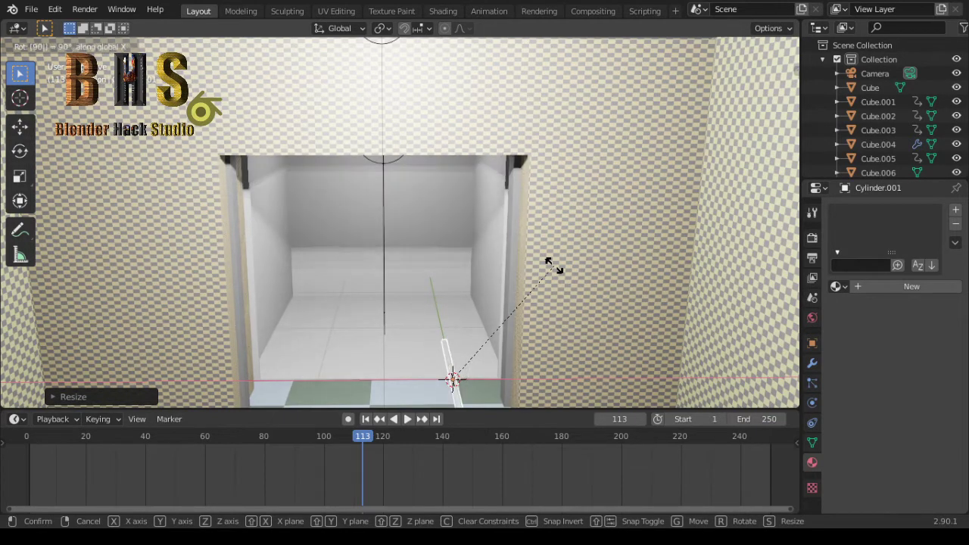
key(Return)
- Raise the cylinder about 0.7 m along Z to handrail height in the cabin
key(g)
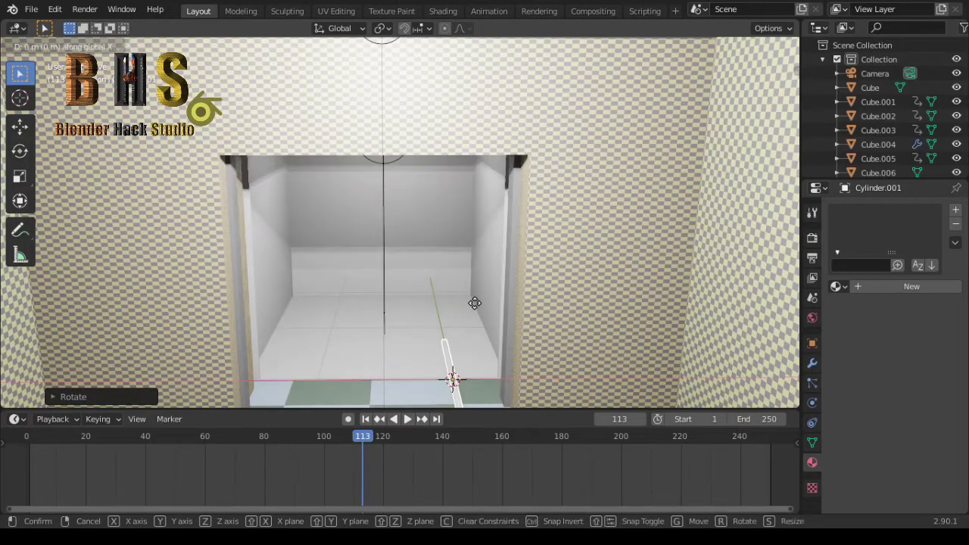
key(z)
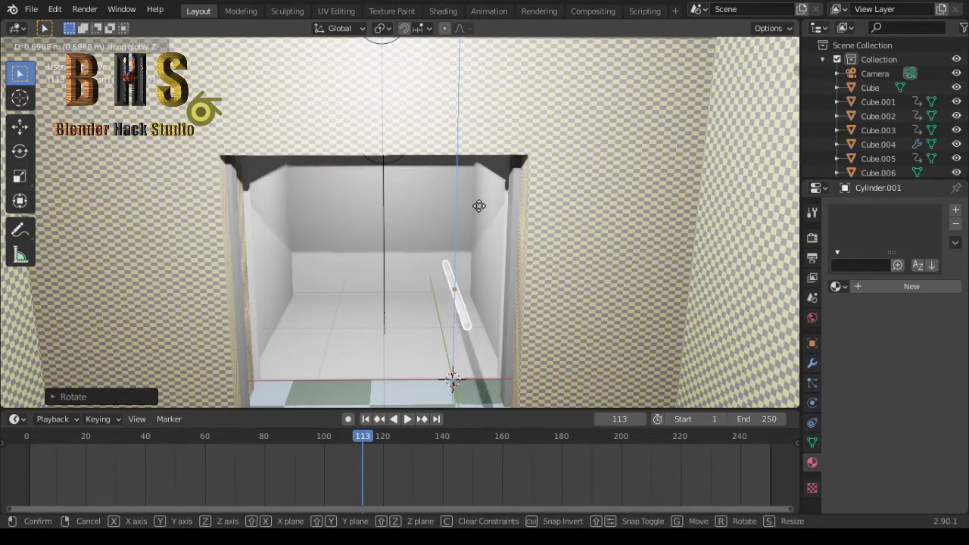
click(482, 195)
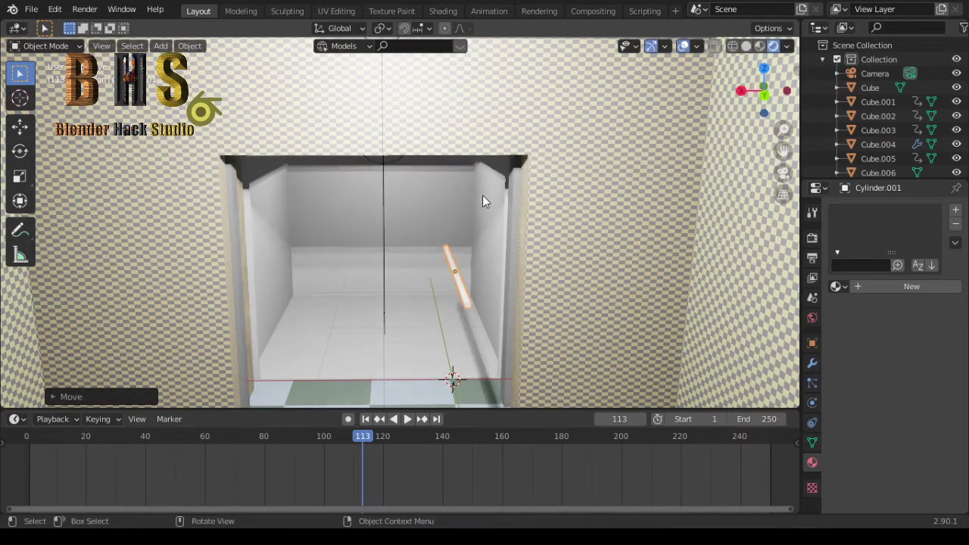
- Slide the handrail rod Cylinder.001 about 1.1 m along Y beside the cabin wall
scroll(480, 277, up, 3)
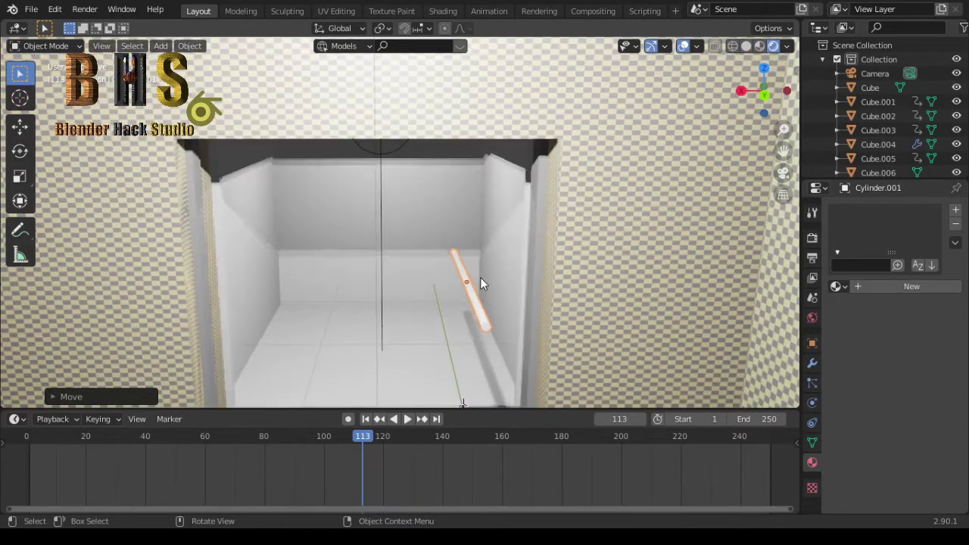
scroll(480, 278, up, 3)
click(371, 355)
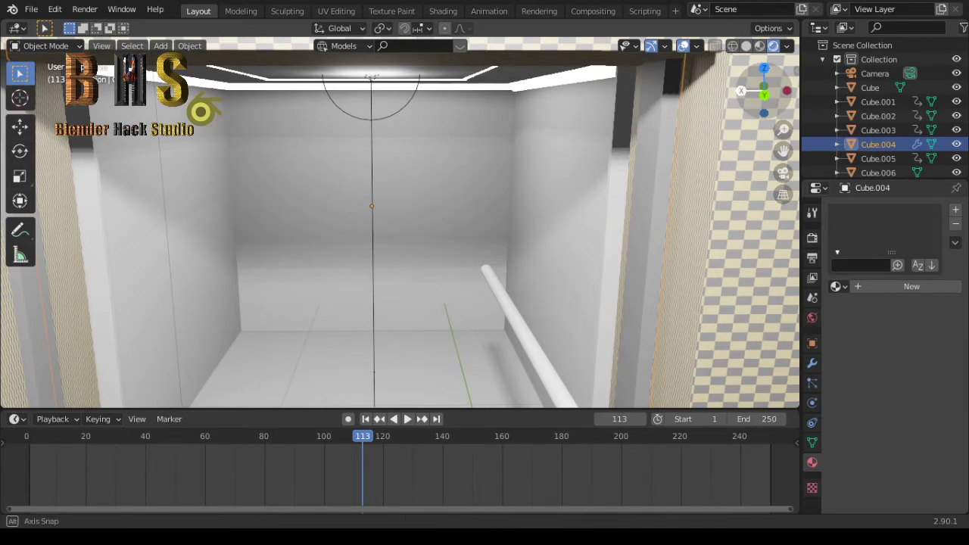
mouse_move(400, 227)
middle_down()
mouse_move(424, 272)
mouse_move(598, 306)
middle_up()
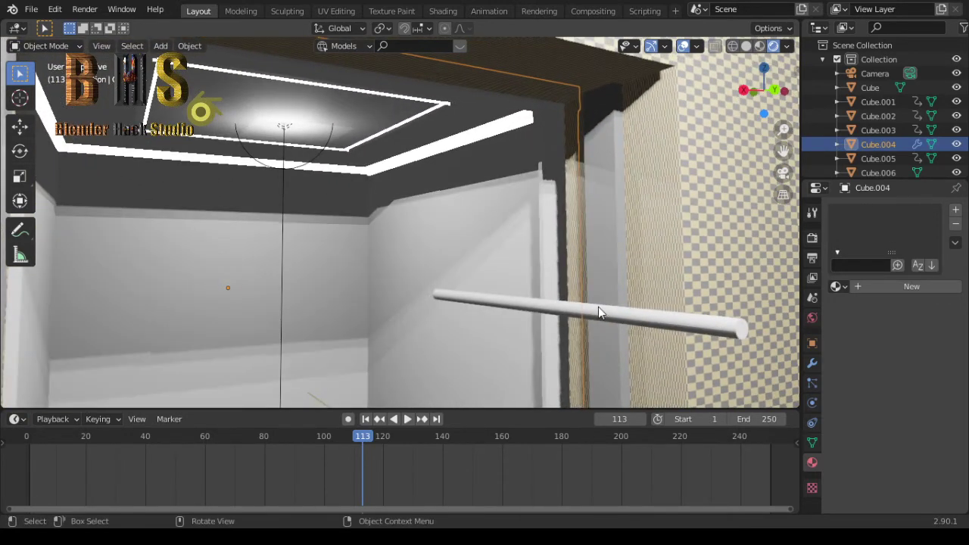
click(615, 317)
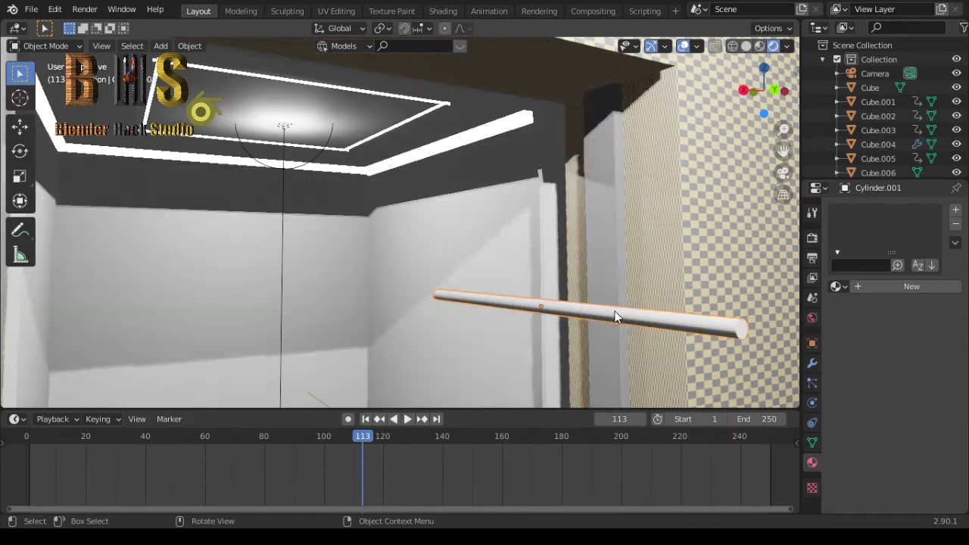
key(x)
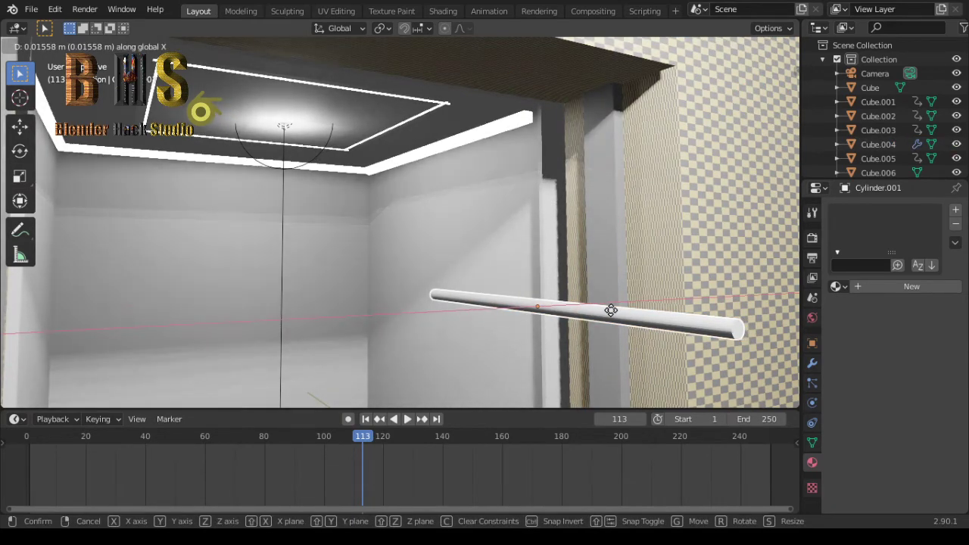
key(y)
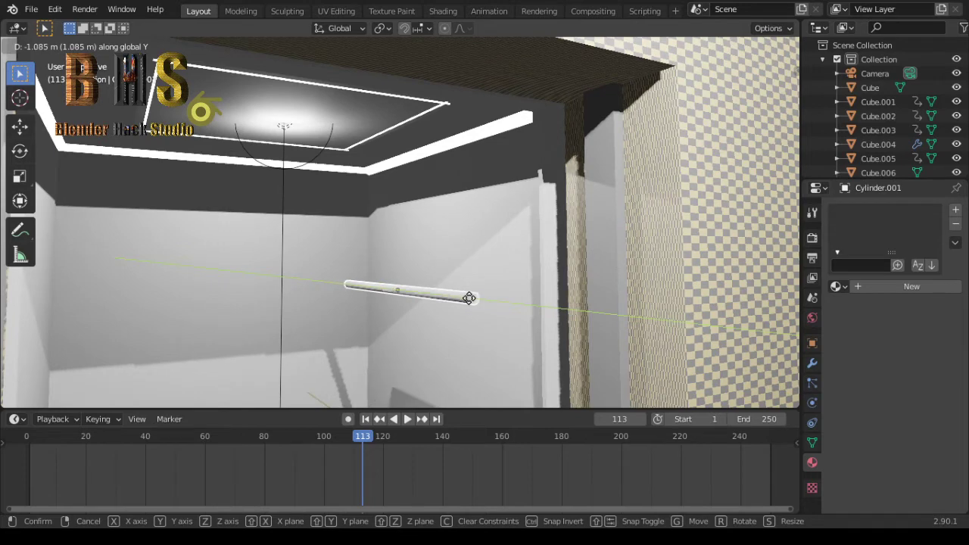
click(482, 302)
- Stretch the rod roughly 1.25× along Y
key(s)
key(y)
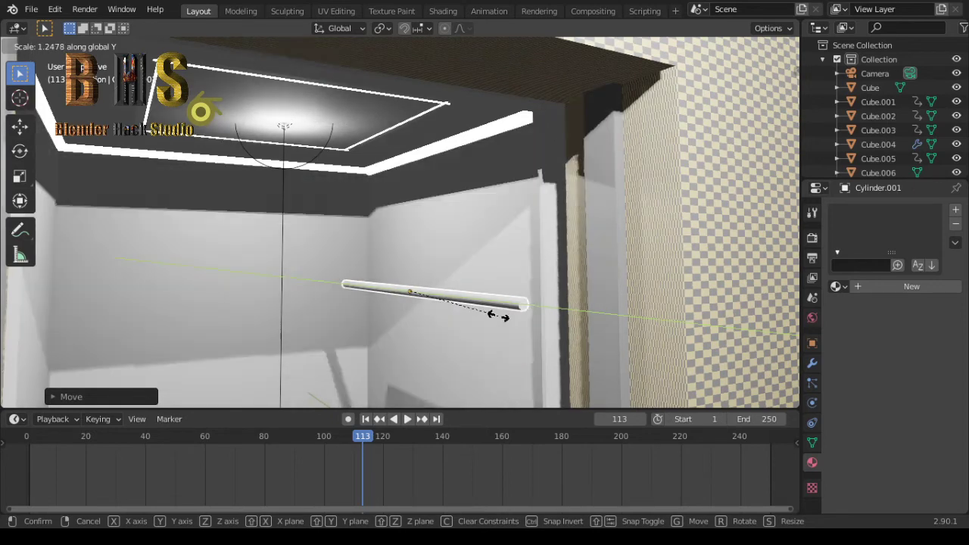
click(497, 315)
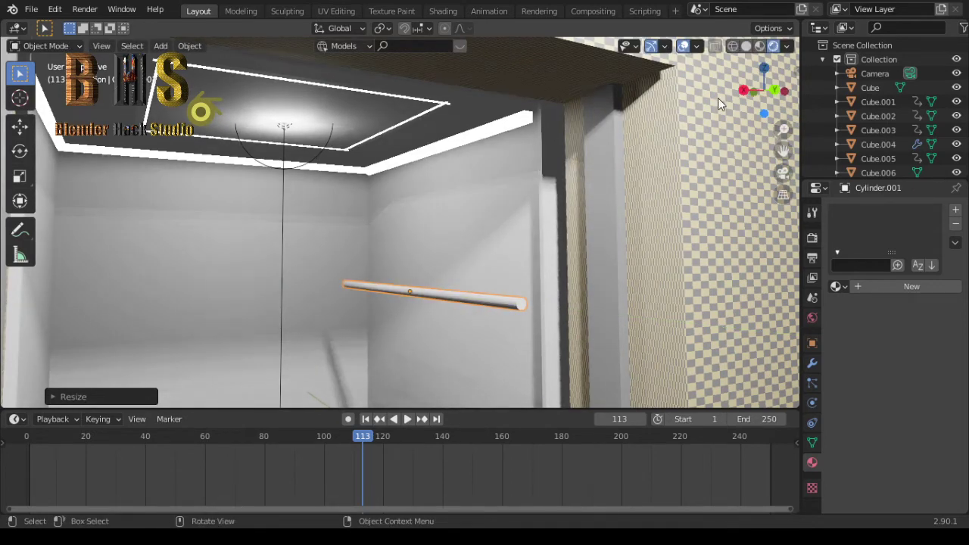
- In top orthographic view, shift the handrail rod along Y
click(764, 70)
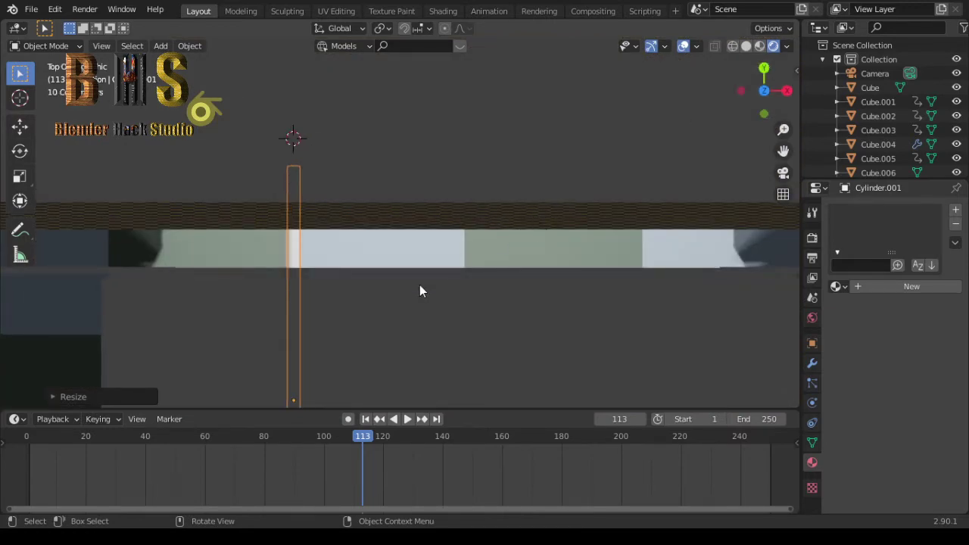
scroll(421, 291, down, 1)
scroll(421, 290, down, 1)
scroll(421, 291, down, 2)
scroll(421, 290, down, 1)
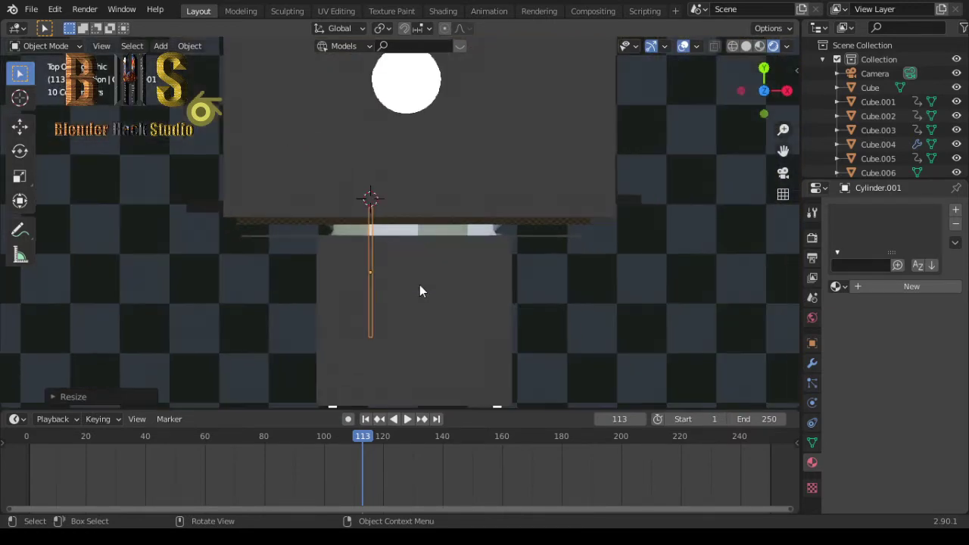
scroll(421, 291, down, 1)
scroll(421, 291, down, 1)
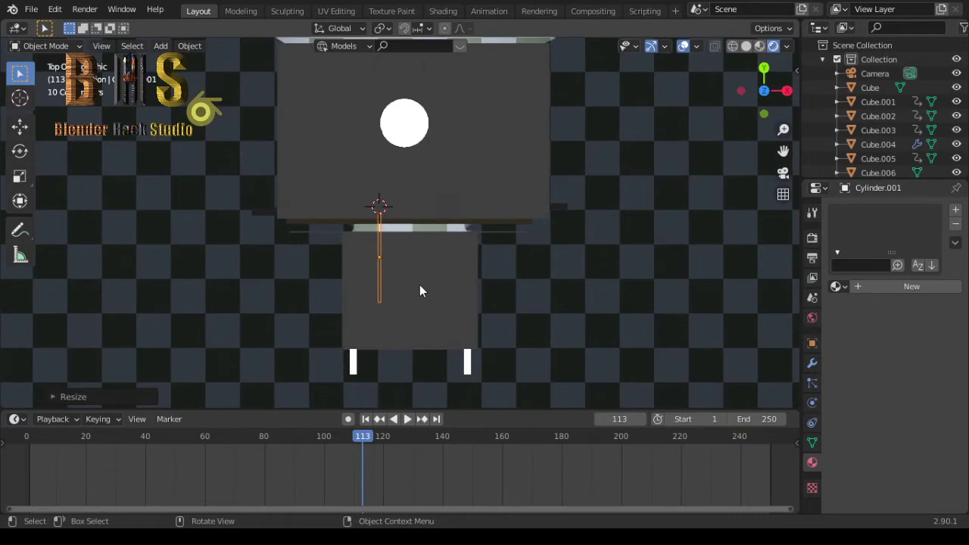
key(g)
key(x)
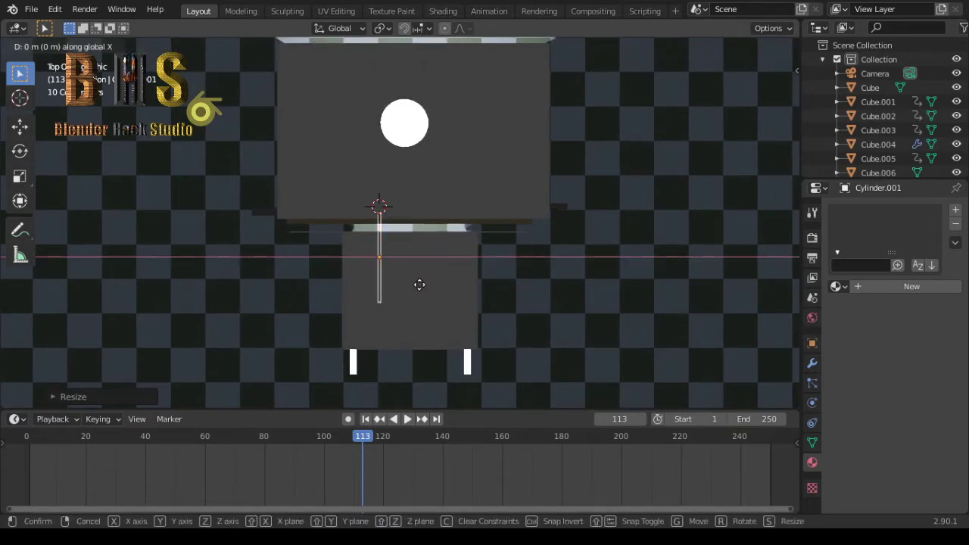
key(y)
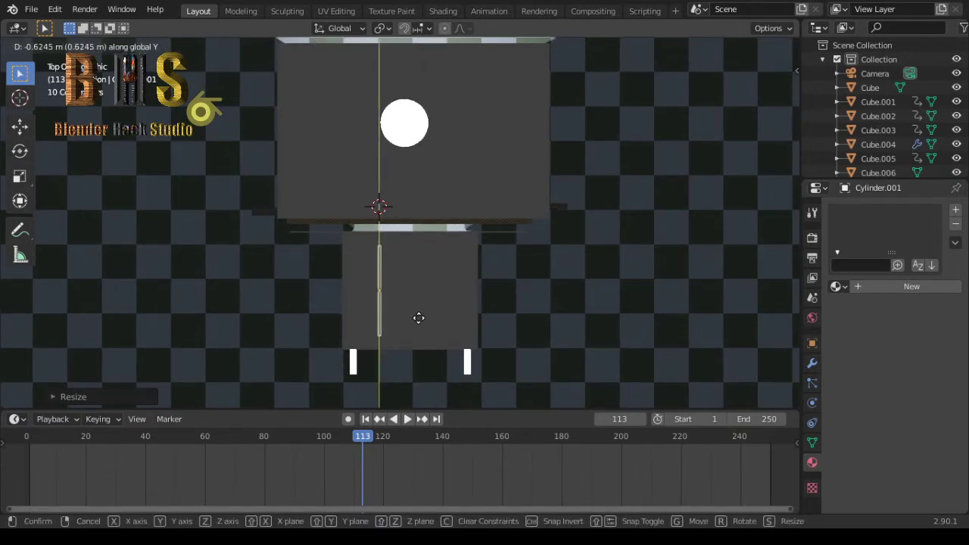
click(418, 316)
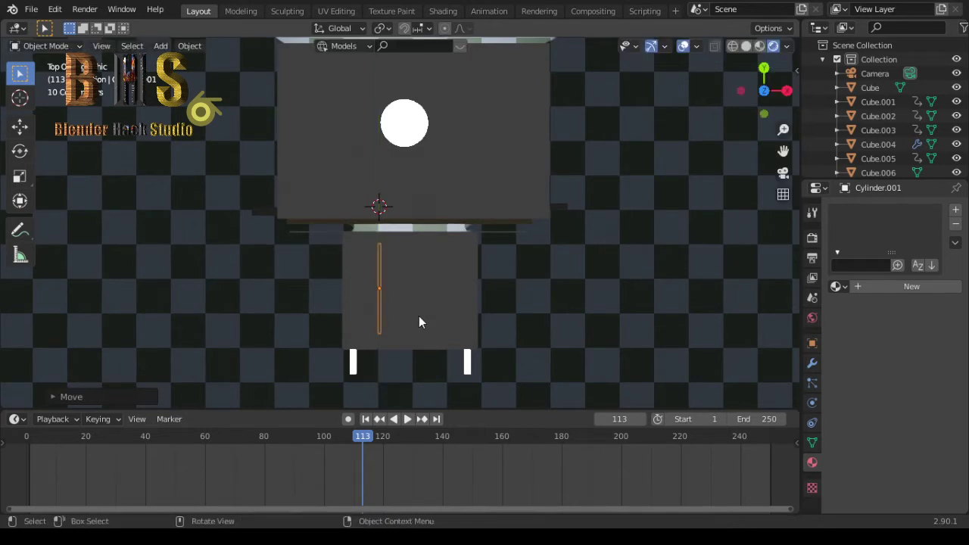
- Move the rod about 0.31 m along X against the left cabin wall
key(g)
key(x)
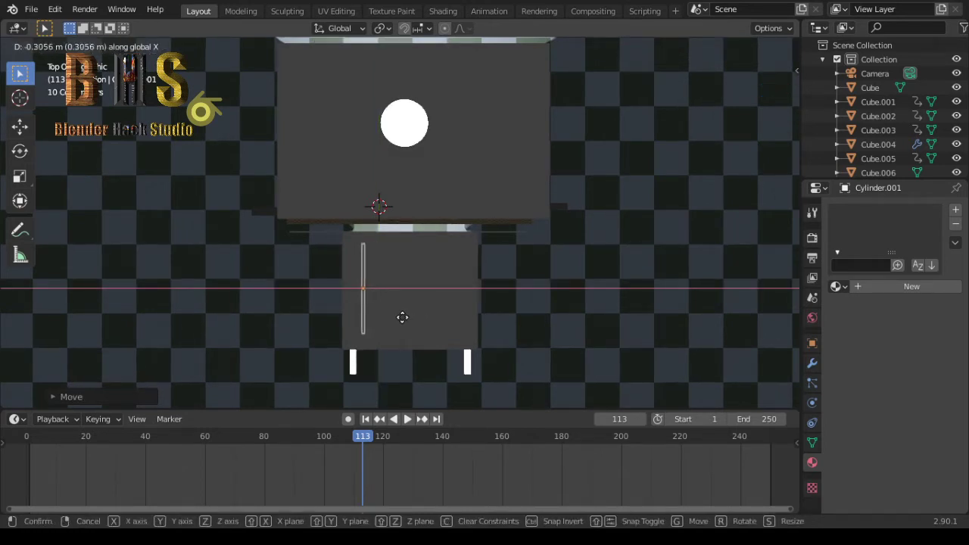
click(404, 317)
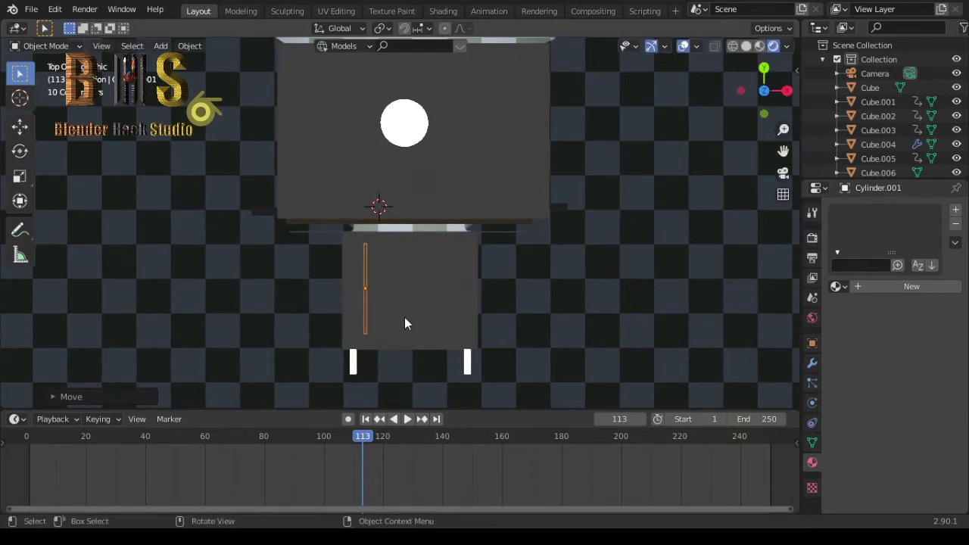
- Add a linked copy, Cylinder.002, moved about 1.69 m along X to the right wall
key(shift+d)
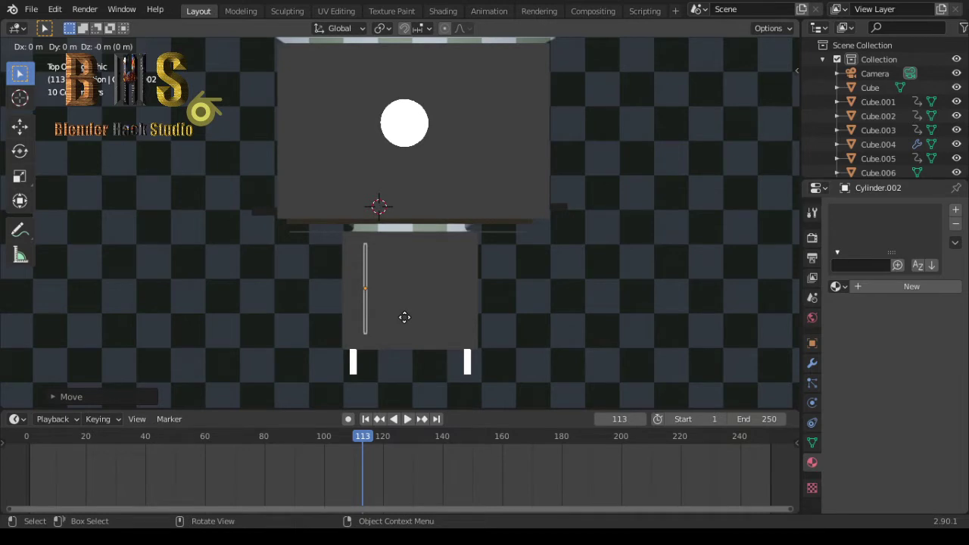
key(x)
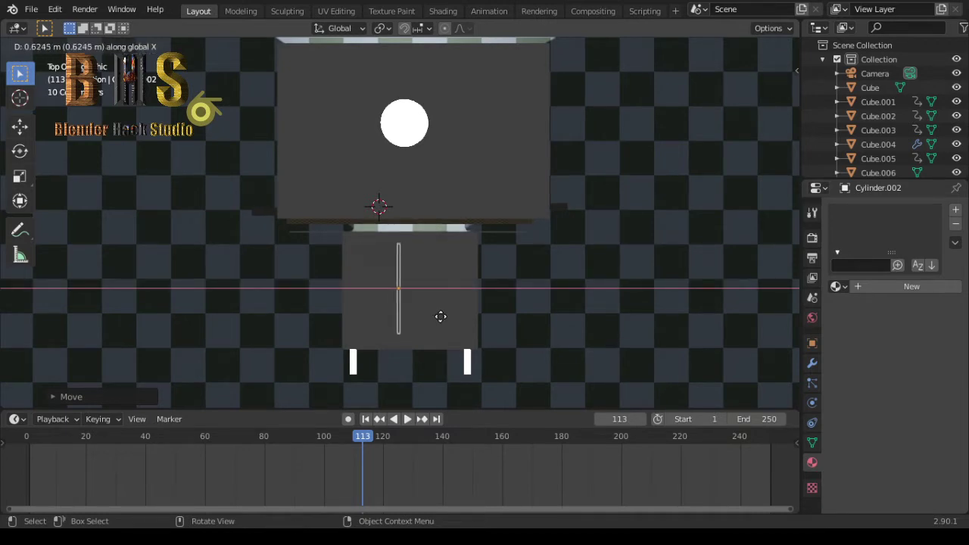
click(497, 317)
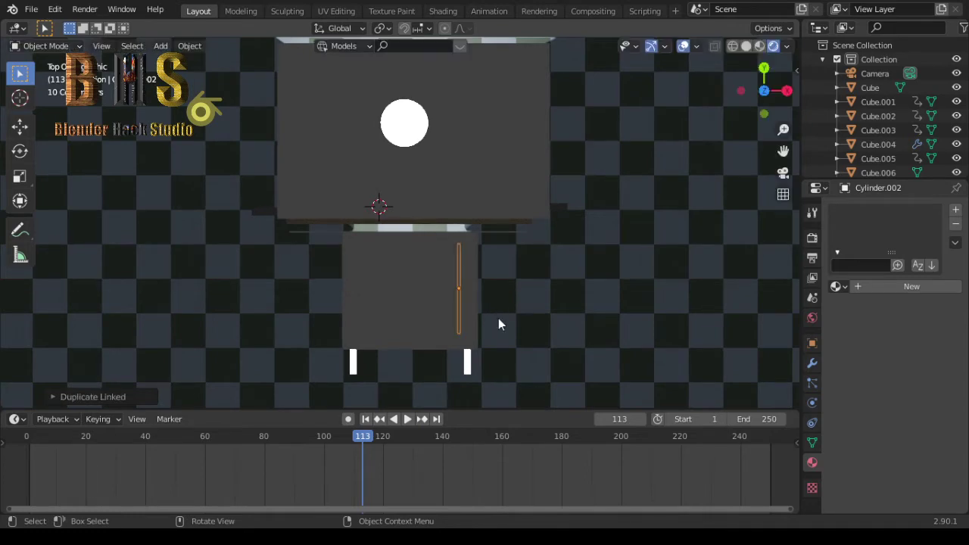
- Move the two handrail bars vertically to matching height
drag(771, 89, 763, 90)
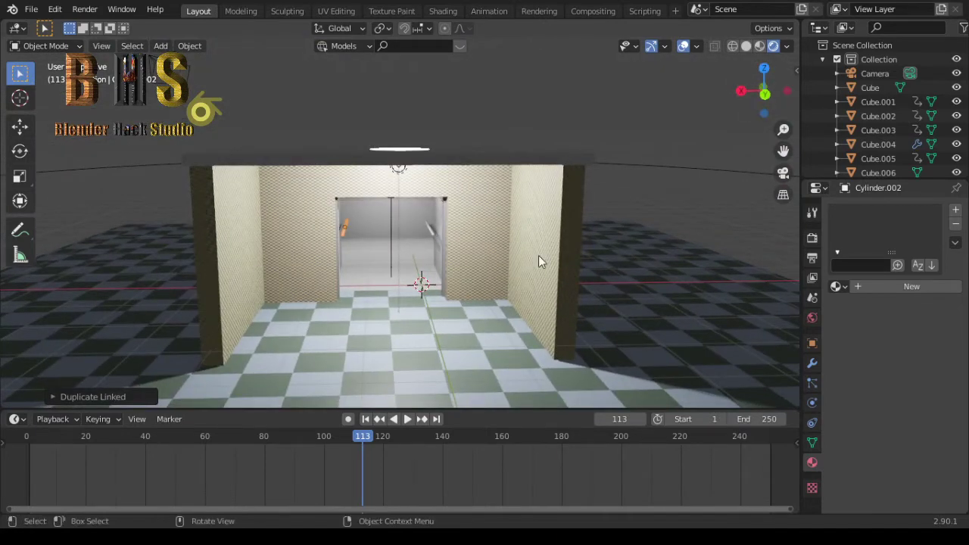
scroll(460, 285, up, 2)
scroll(459, 284, up, 2)
scroll(460, 284, up, 1)
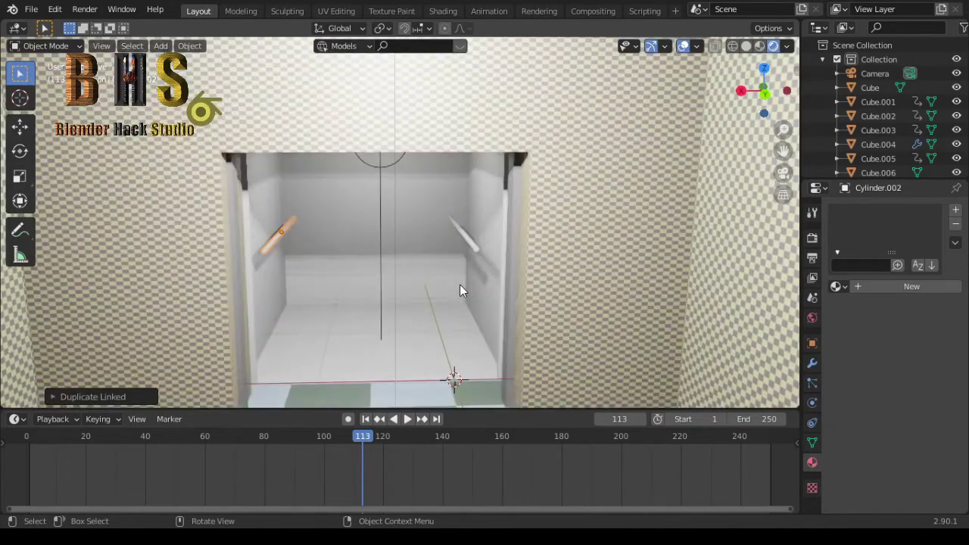
scroll(460, 285, up, 1)
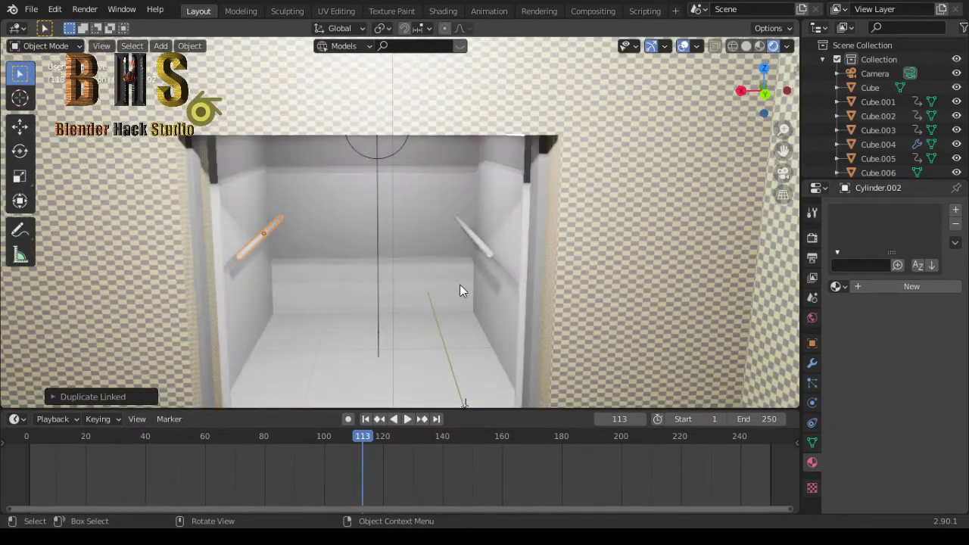
shift+click(483, 247)
key(g)
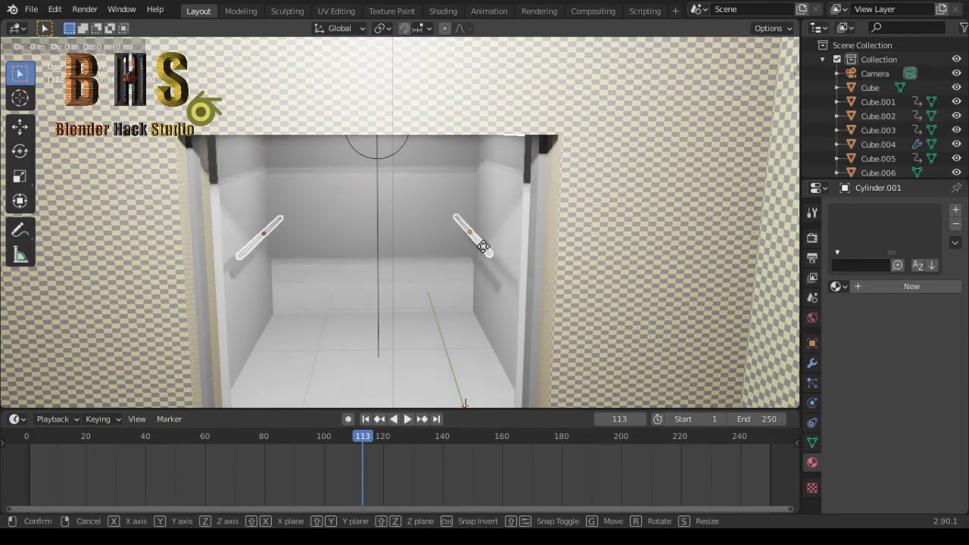
key(z)
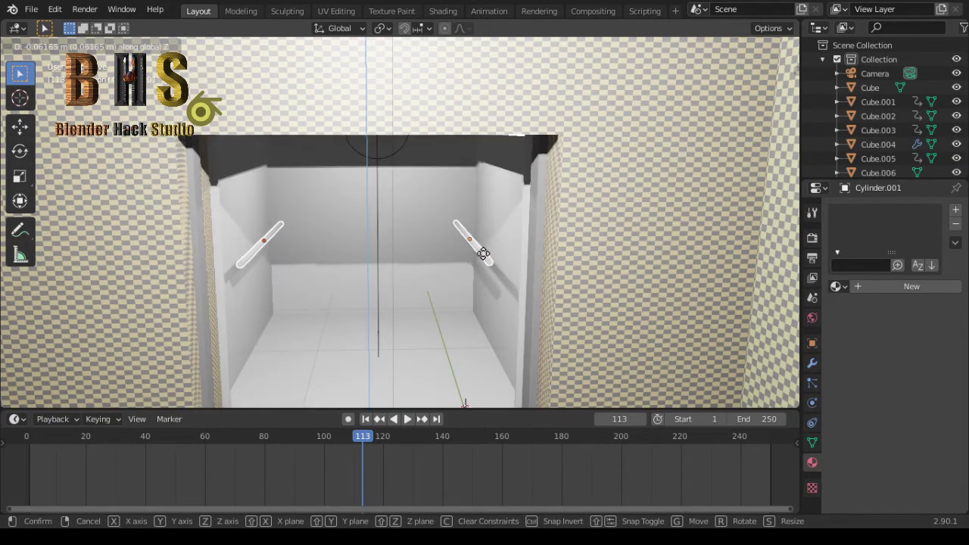
click(483, 258)
- Scale both bars along X, cancelling a second rescale
key(s)
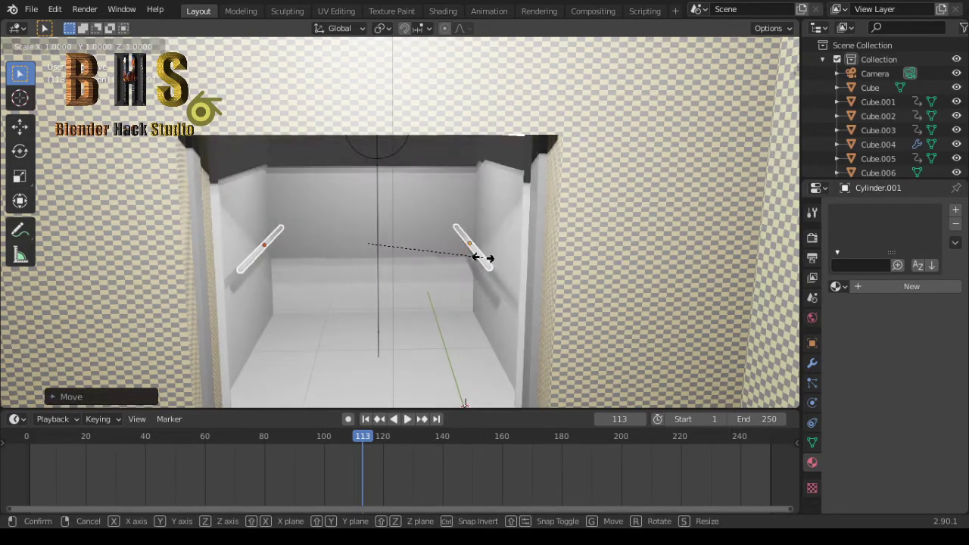
key(x)
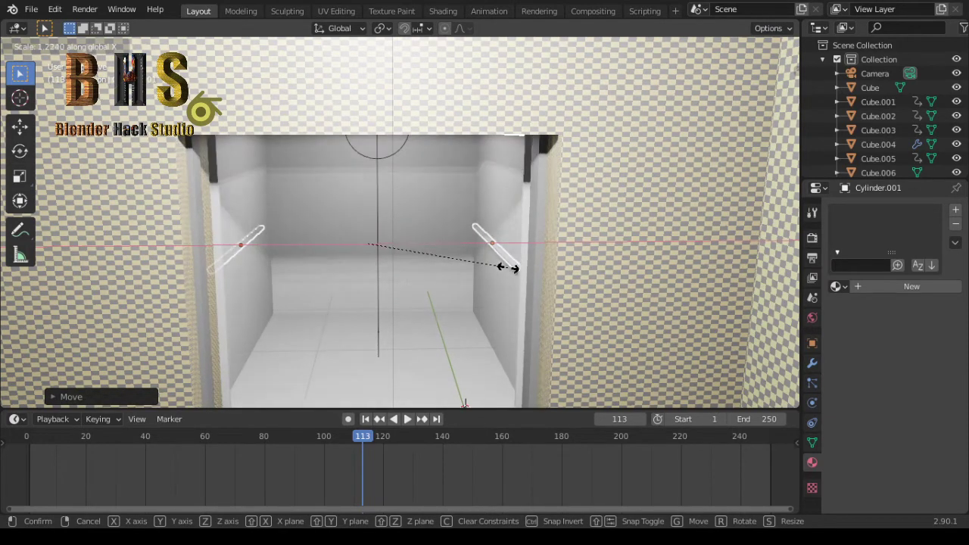
click(505, 269)
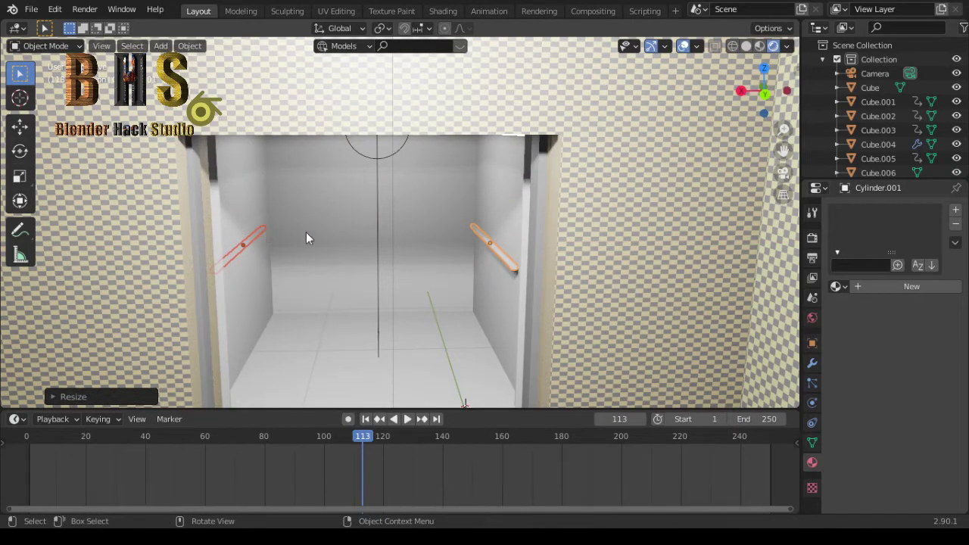
key(s)
key(x)
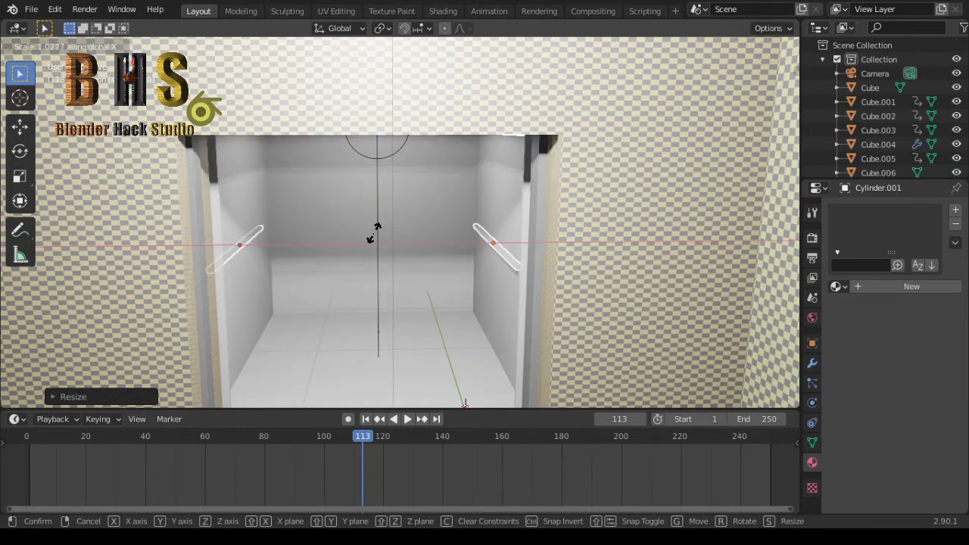
right_click(373, 237)
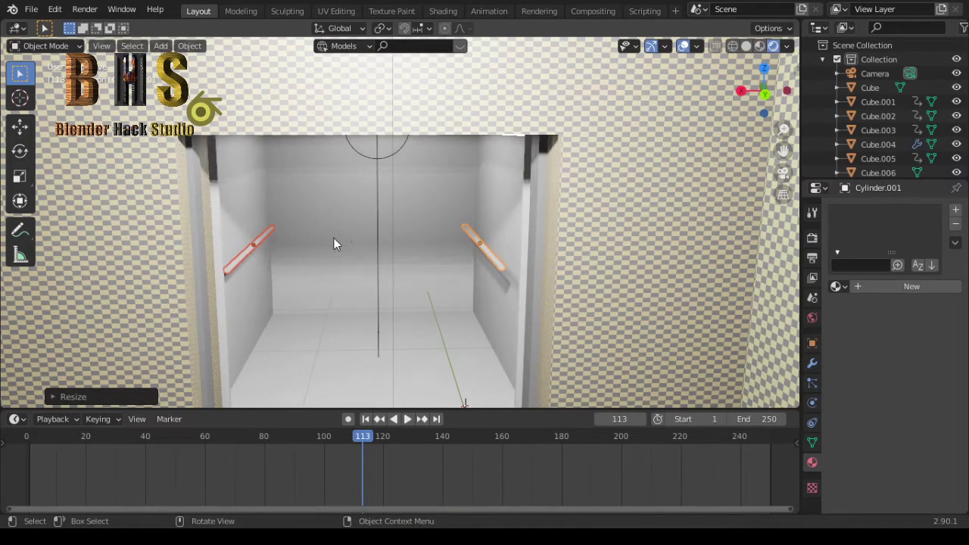
- Nudge both bars about 0.036 m along X flush against the side walls
key(g)
key(x)
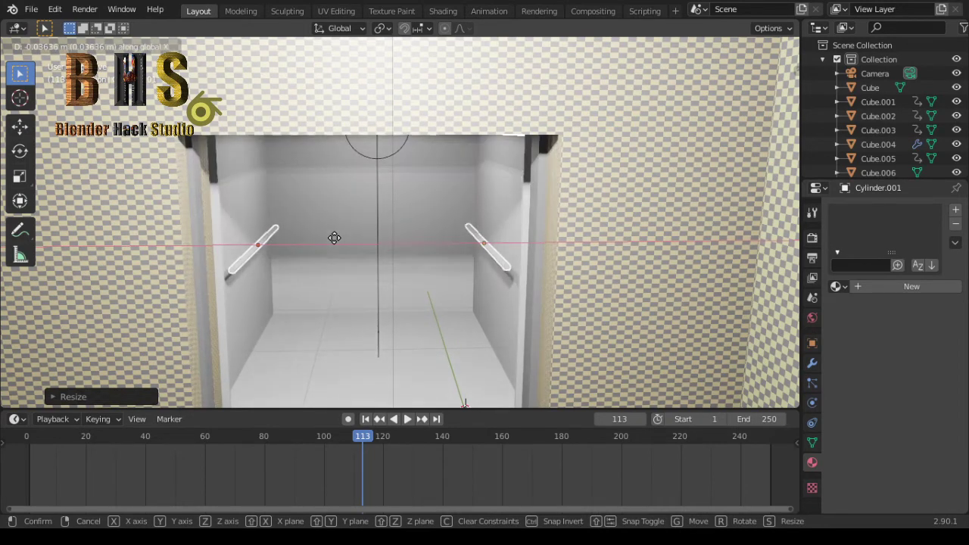
click(334, 237)
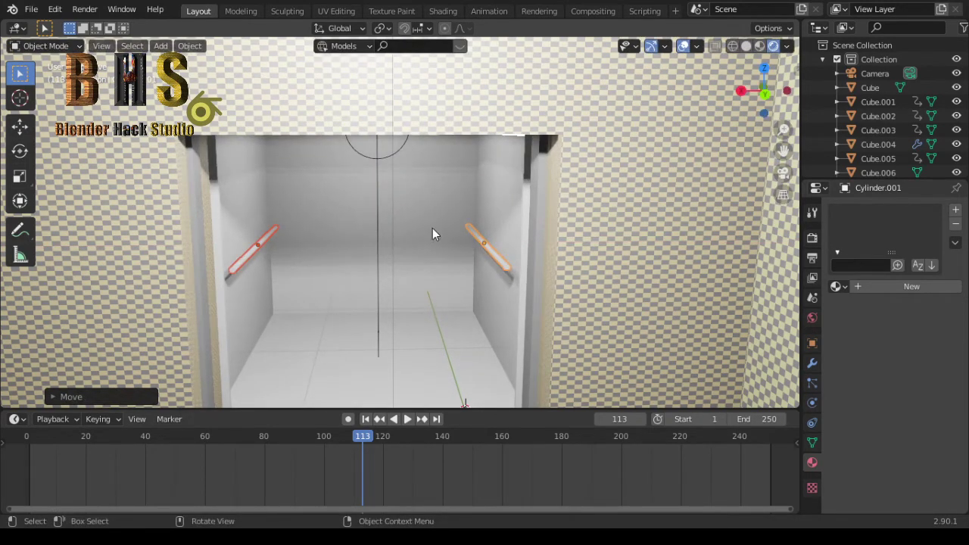
click(472, 230)
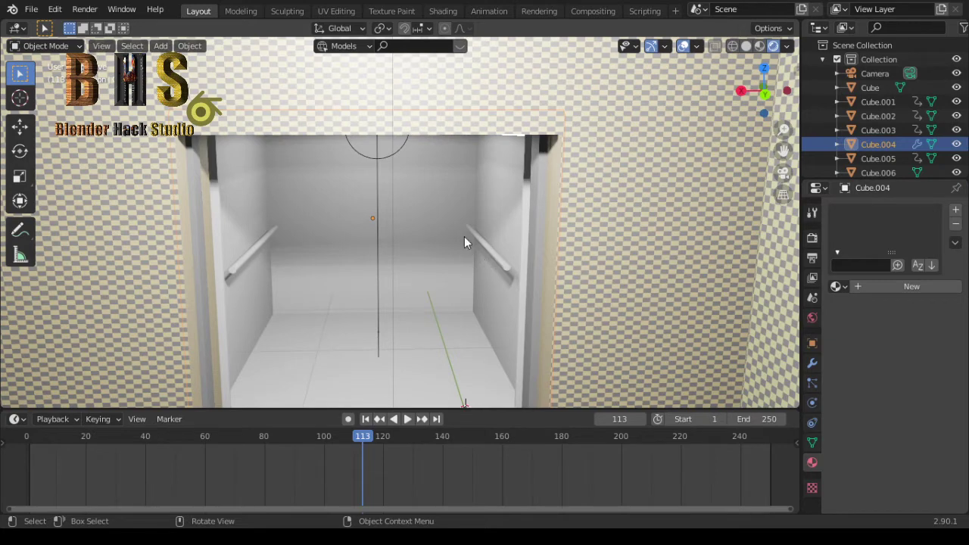
- Add linked handrail copy Cylinder.003, shifted about 0.59 m along X toward the cabin centre
scroll(469, 224, up, 3)
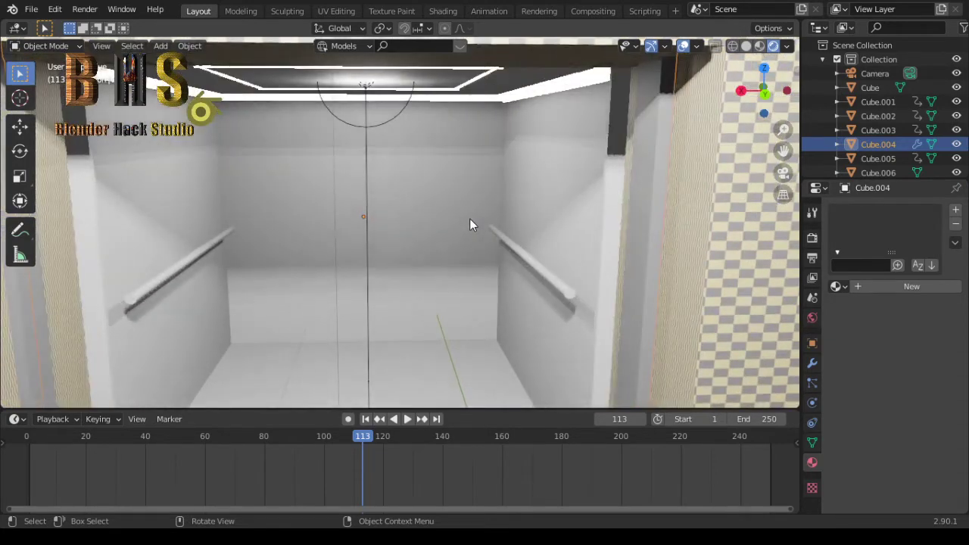
scroll(470, 225, up, 2)
scroll(469, 224, up, 2)
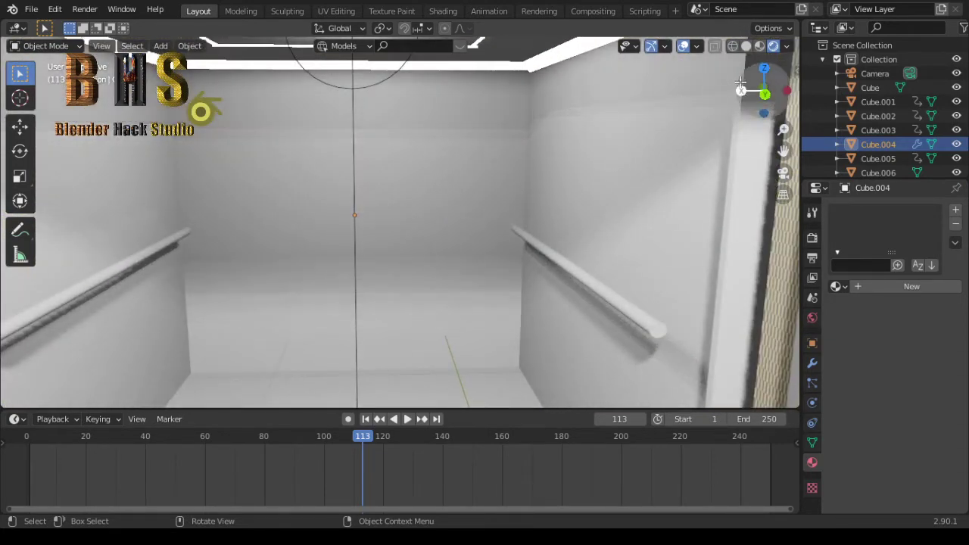
mouse_move(765, 92)
mouse_down()
mouse_move(757, 61)
mouse_move(763, 91)
mouse_up()
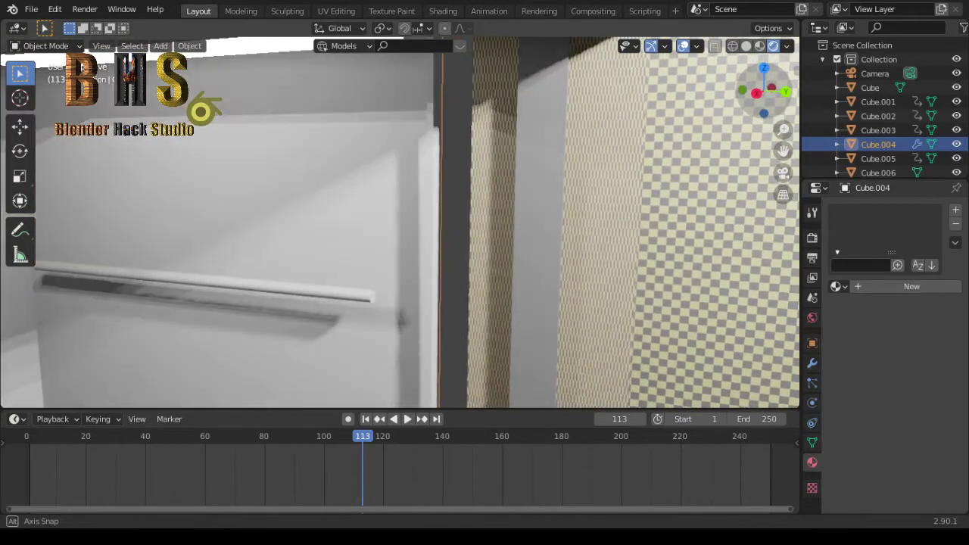
drag(763, 91, 765, 92)
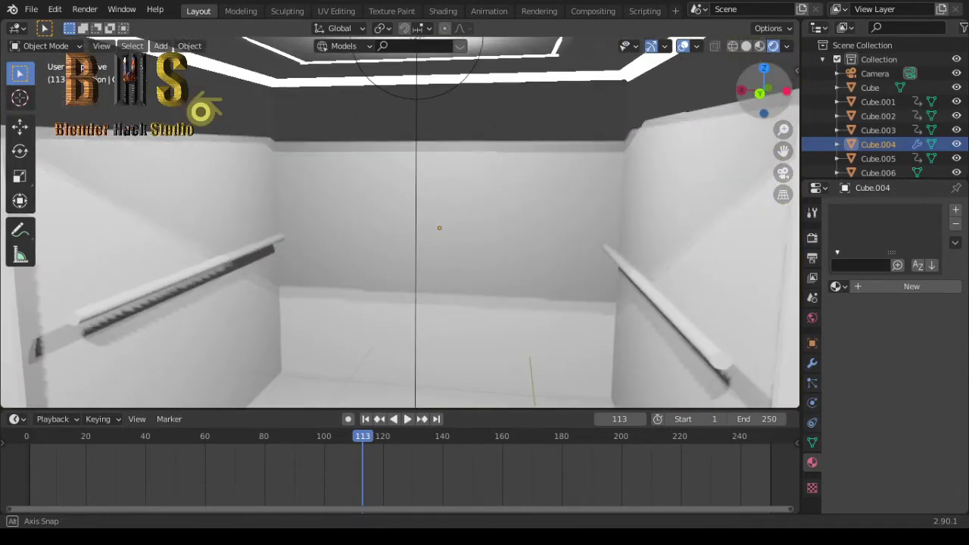
drag(765, 92, 765, 93)
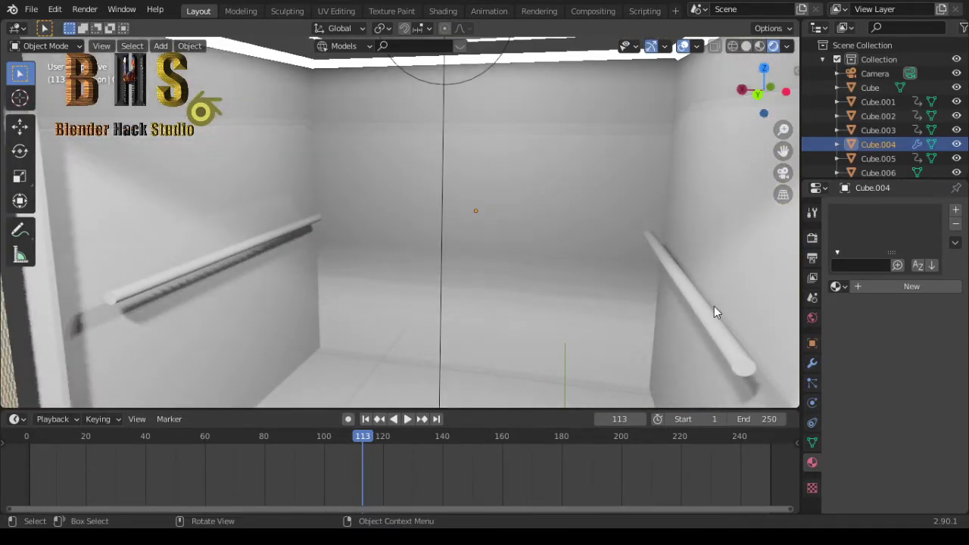
click(704, 309)
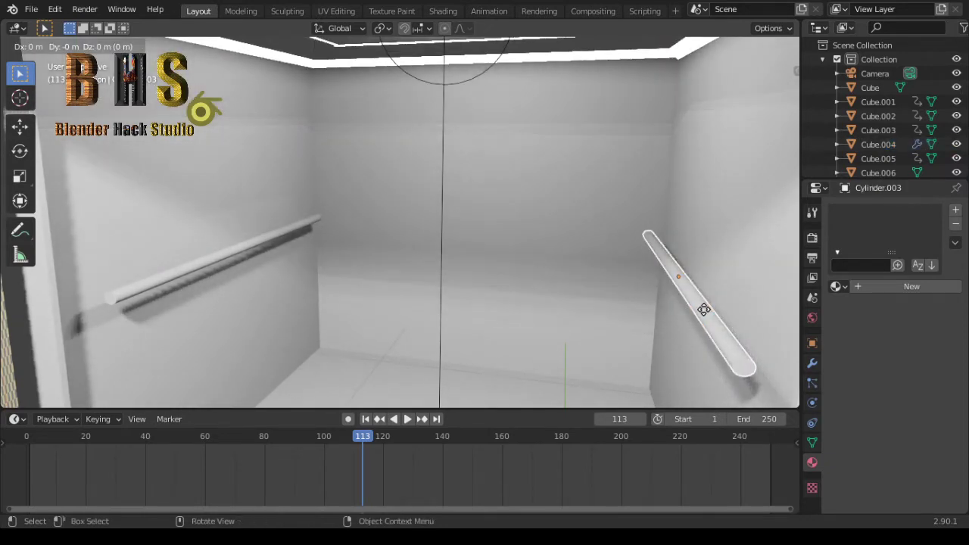
key(shift+d)
key(x)
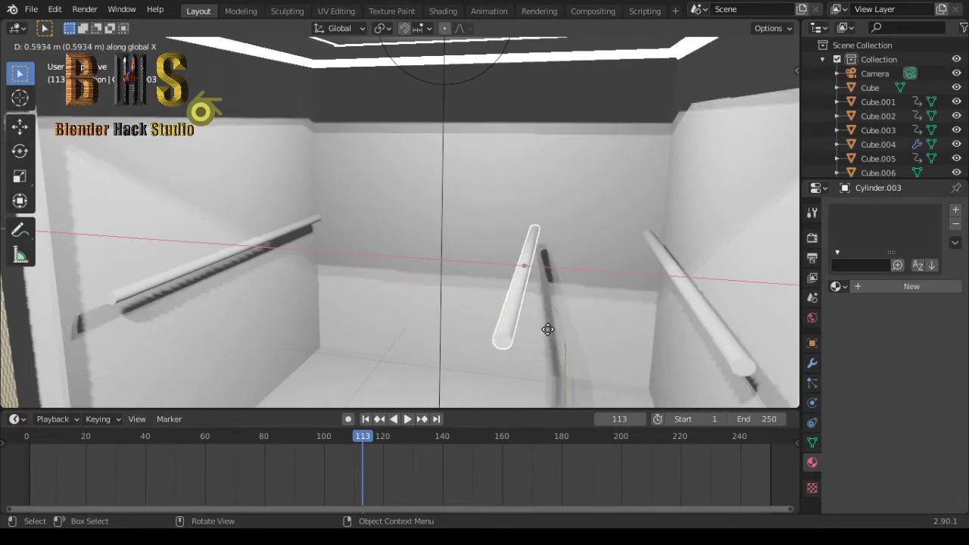
click(548, 336)
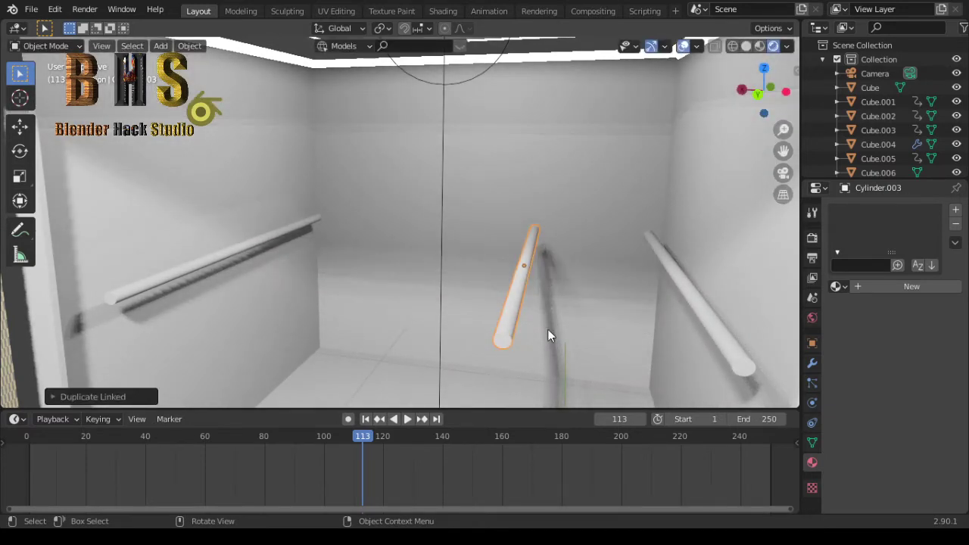
- Scale Cylinder.003 down in X, uniformly, and to about 0.29 along Y into a stub
key(s)
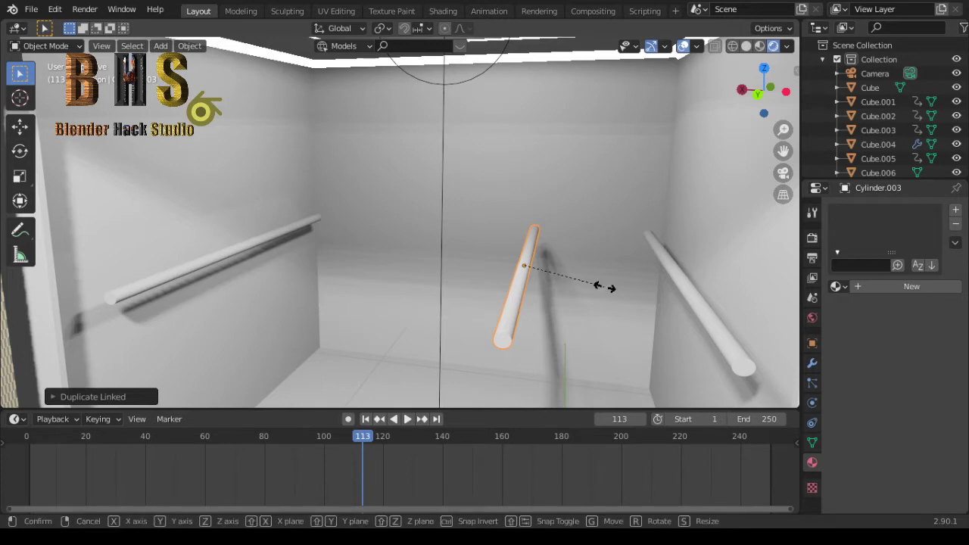
key(x)
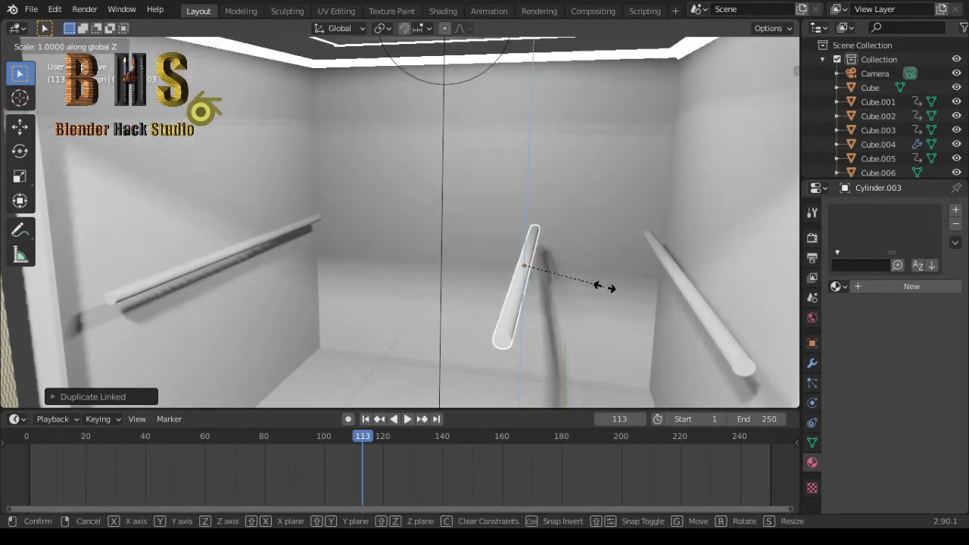
click(604, 286)
key(s)
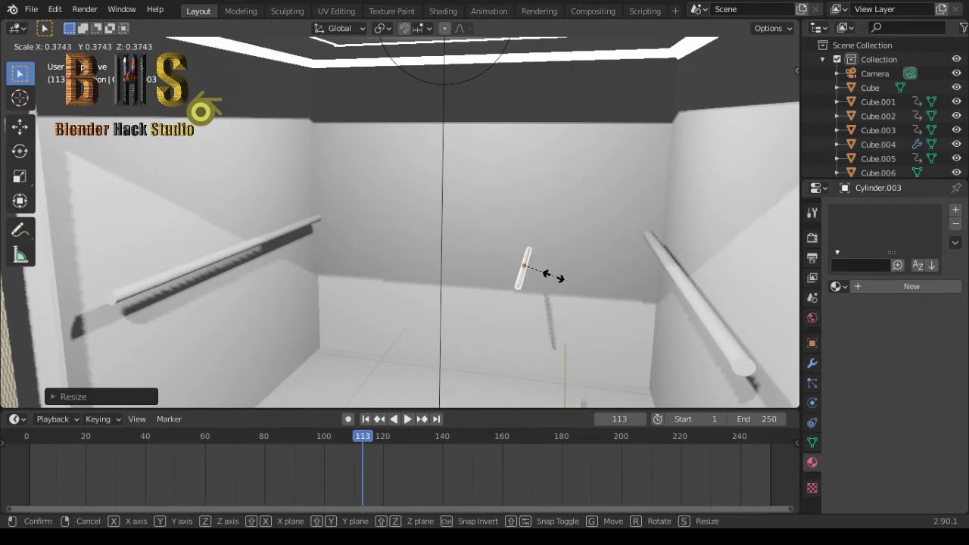
click(554, 276)
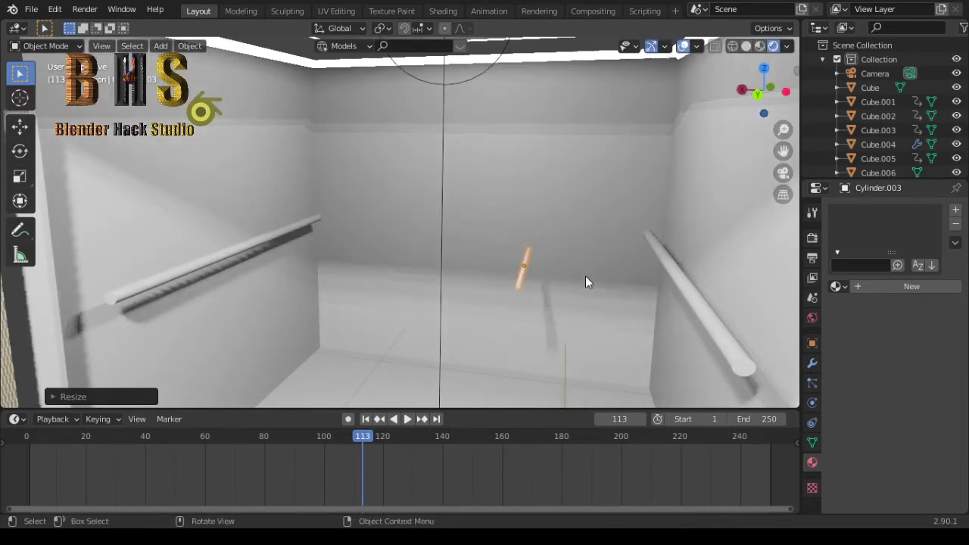
key(s)
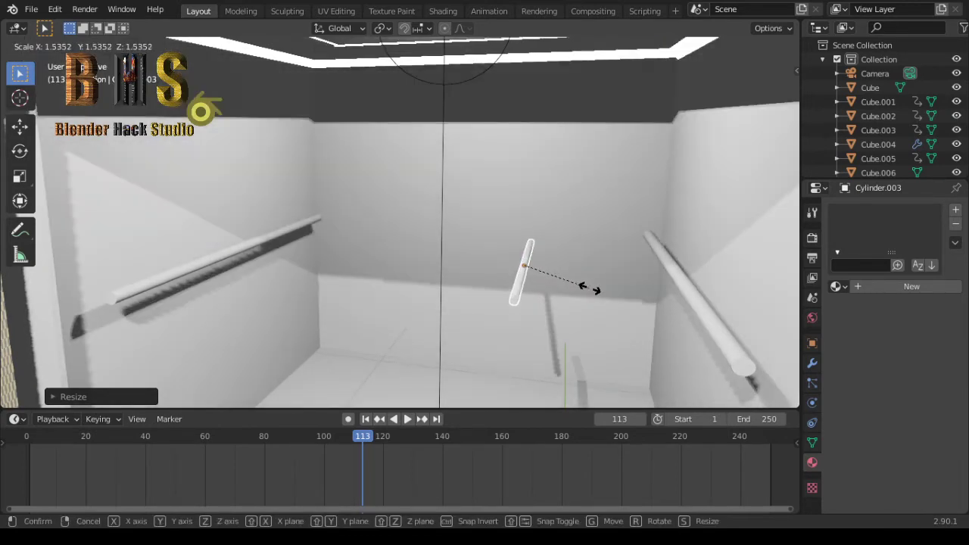
click(590, 290)
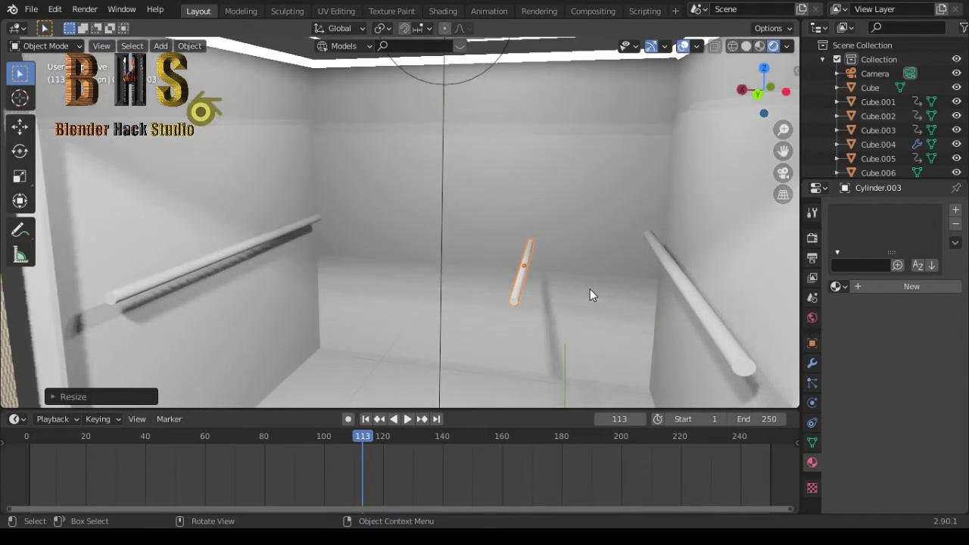
key(s)
key(x)
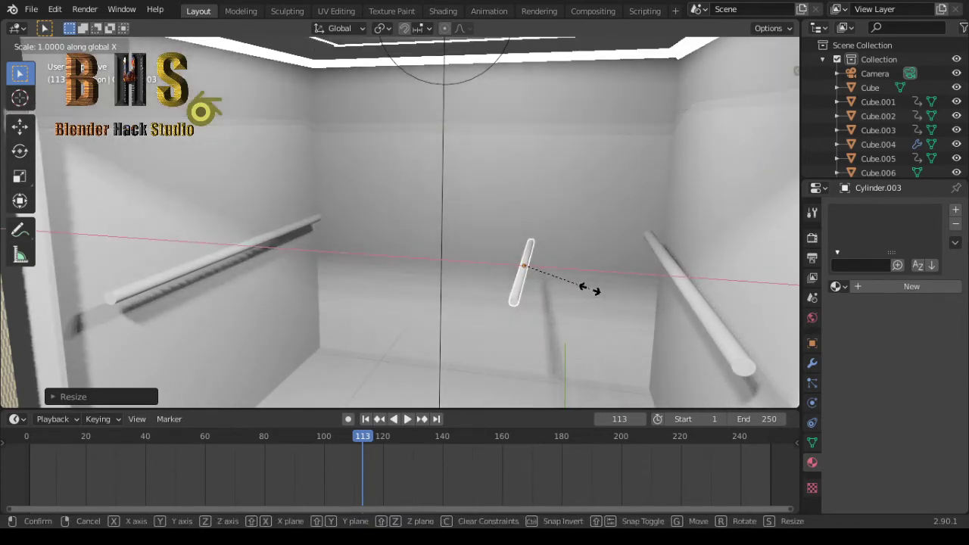
key(y)
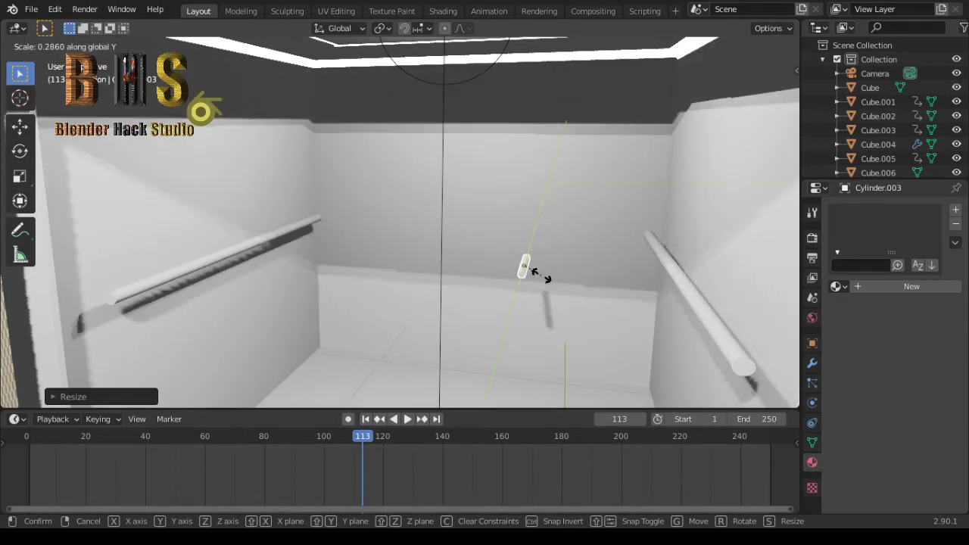
click(540, 275)
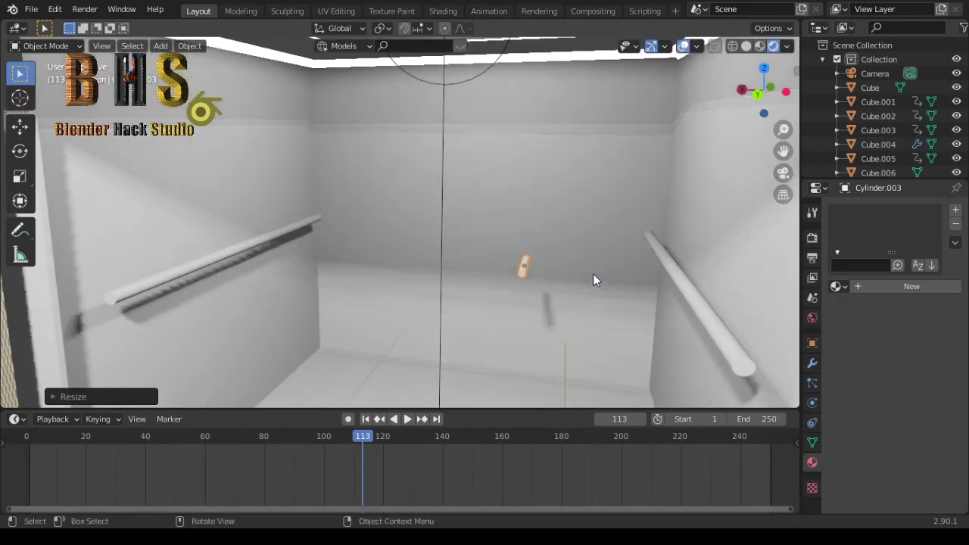
- In top wireframe view, rotate the stub 90° about Z
click(763, 70)
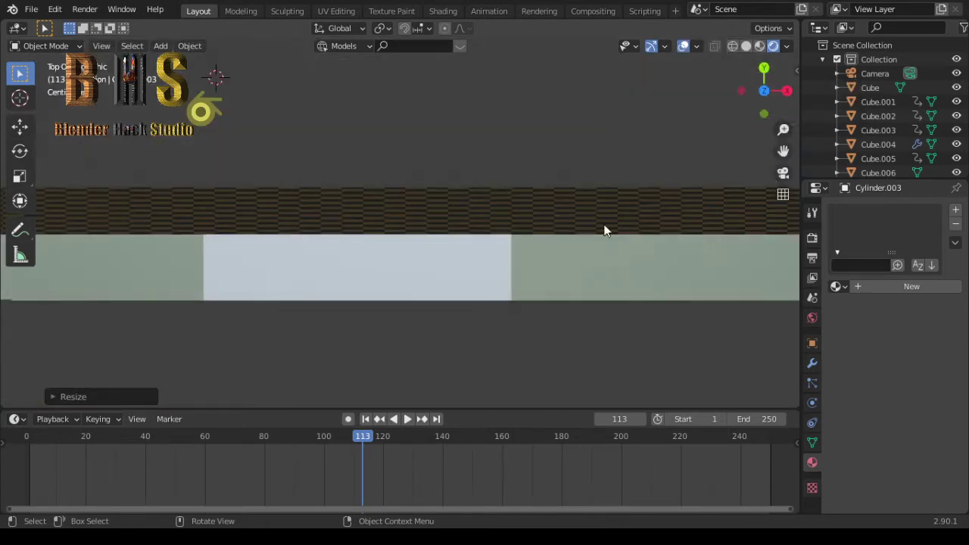
scroll(590, 271, down, 2)
scroll(590, 271, down, 3)
scroll(590, 270, down, 1)
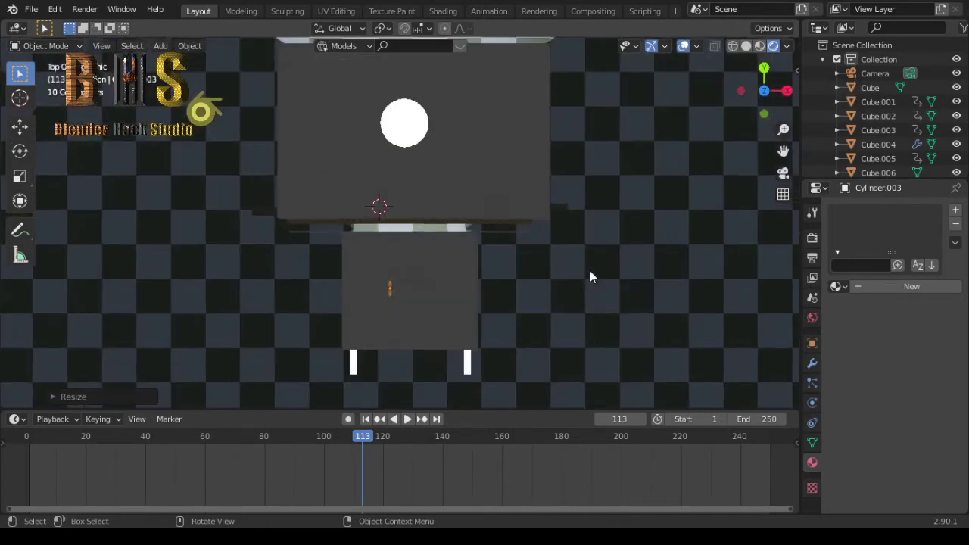
scroll(590, 271, down, 1)
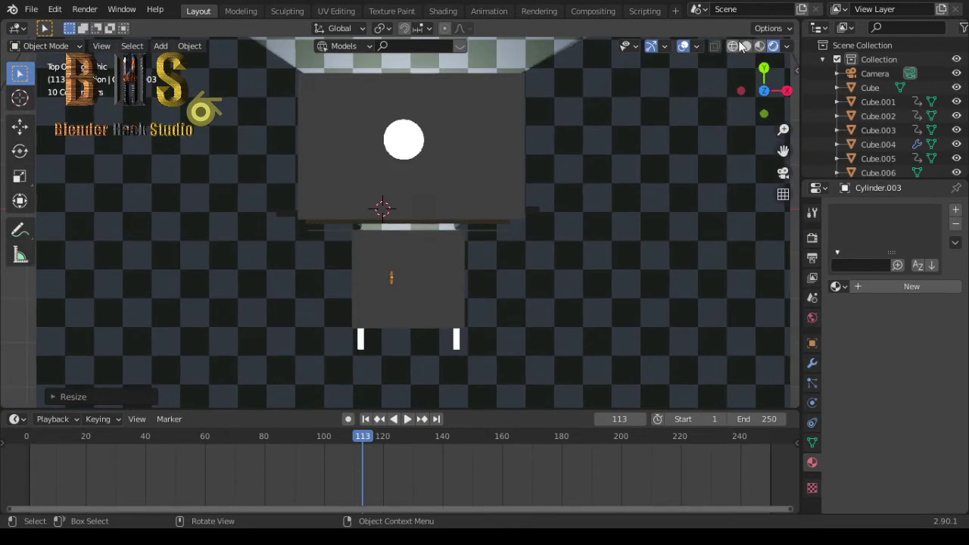
key(shift+z)
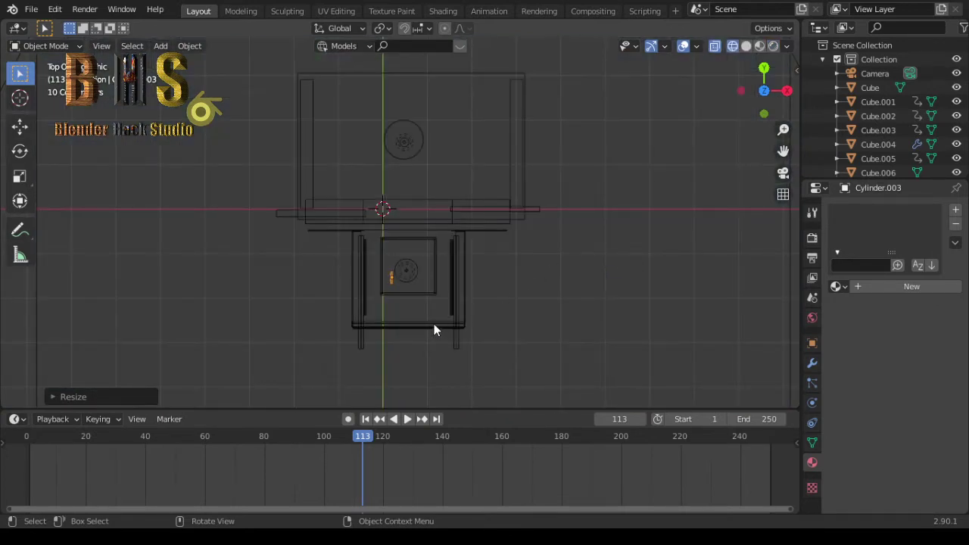
key(r)
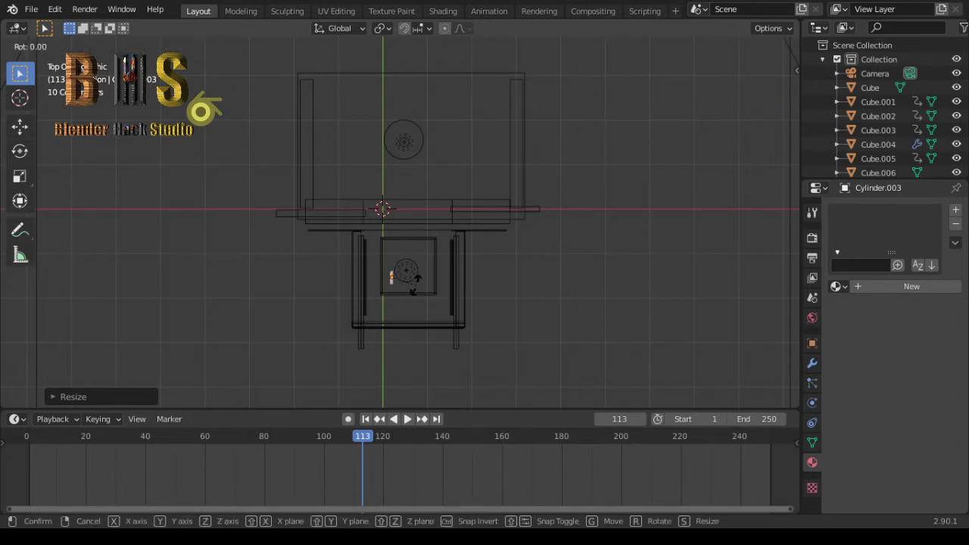
key(z)
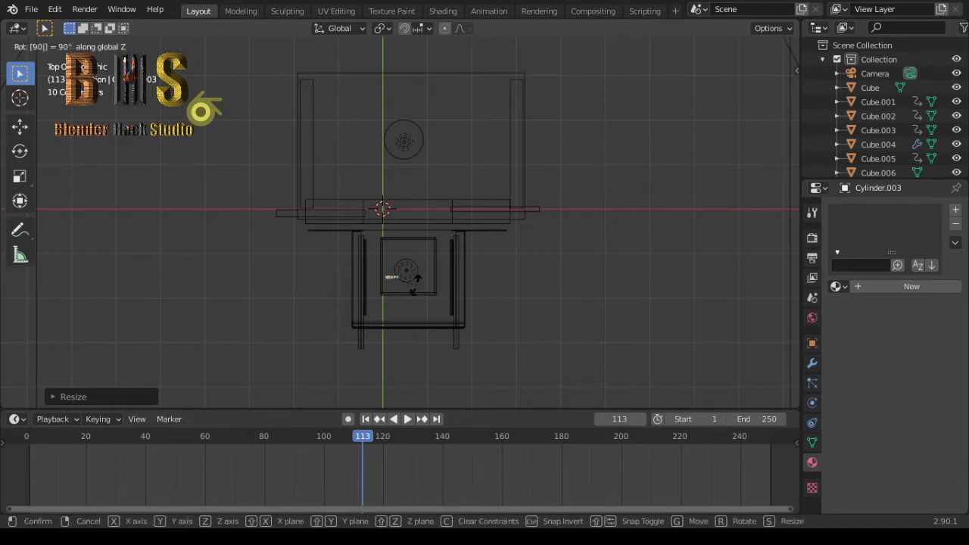
key(Return)
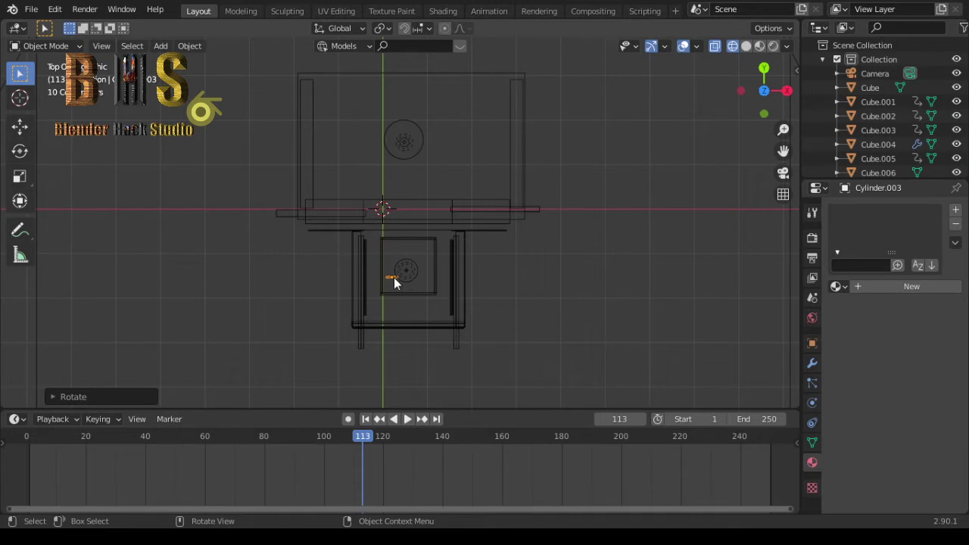
- Place the stub at the left door panel's top, against the left handrail bar
key(g)
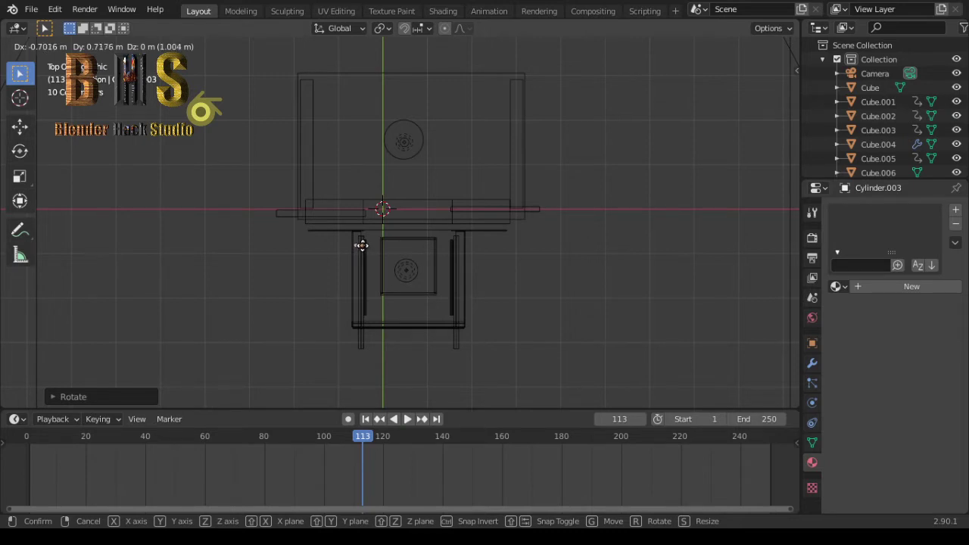
click(362, 246)
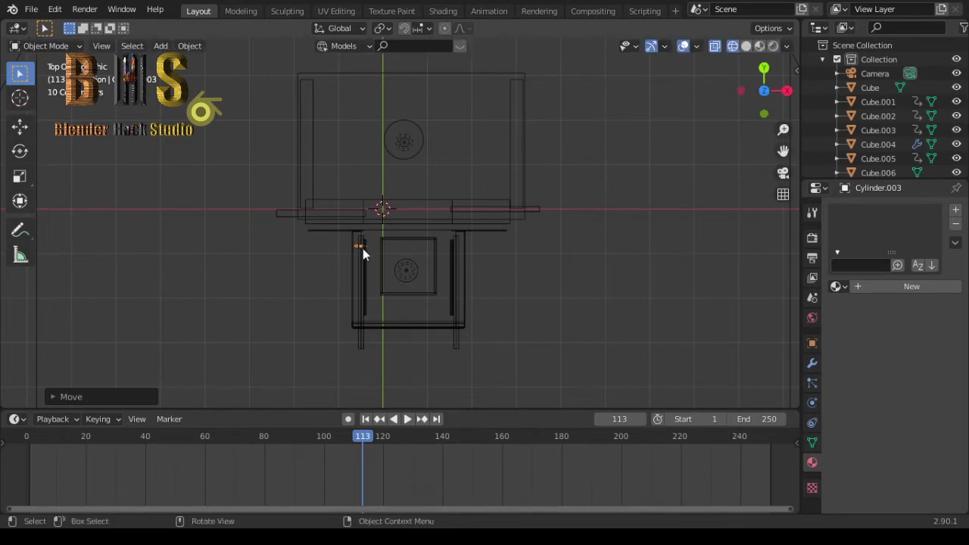
key(g)
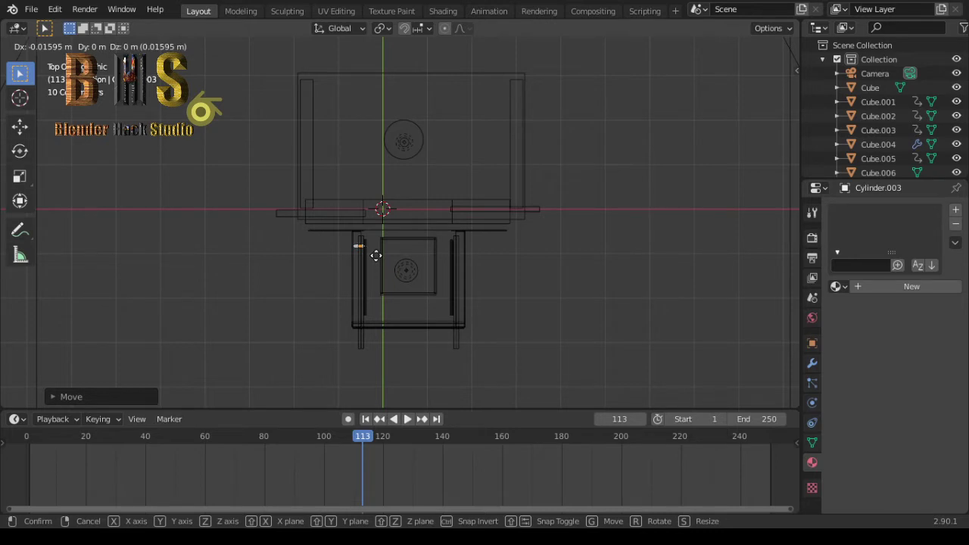
click(376, 256)
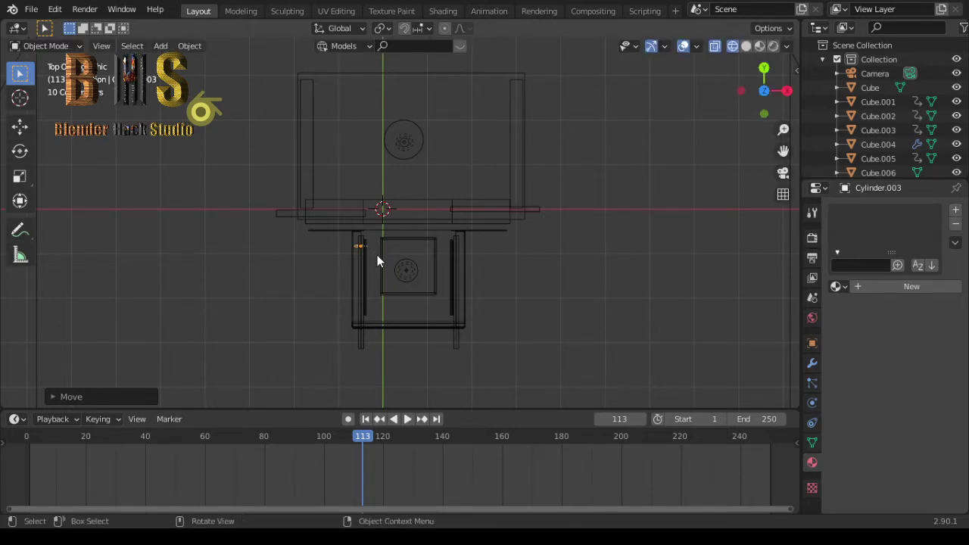
scroll(377, 256, up, 2)
scroll(377, 256, up, 3)
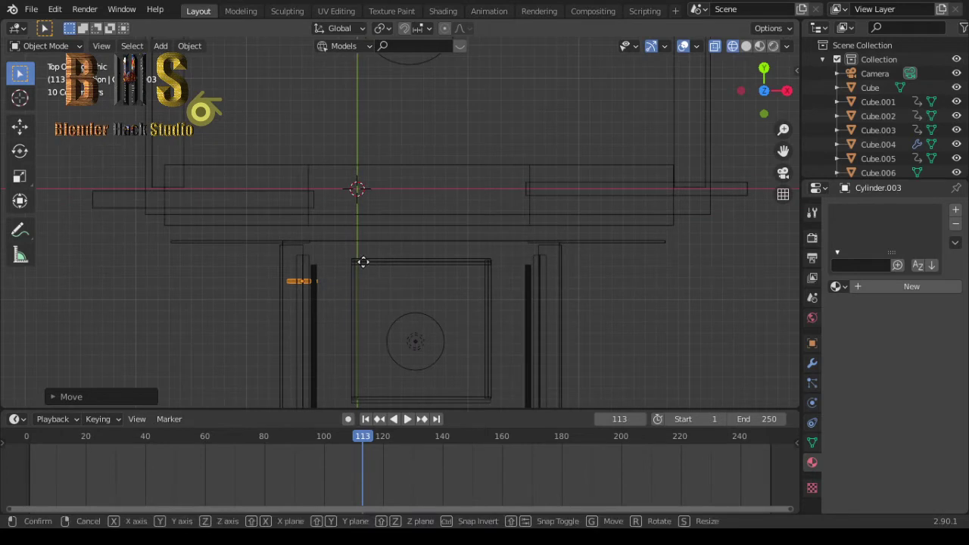
key(g)
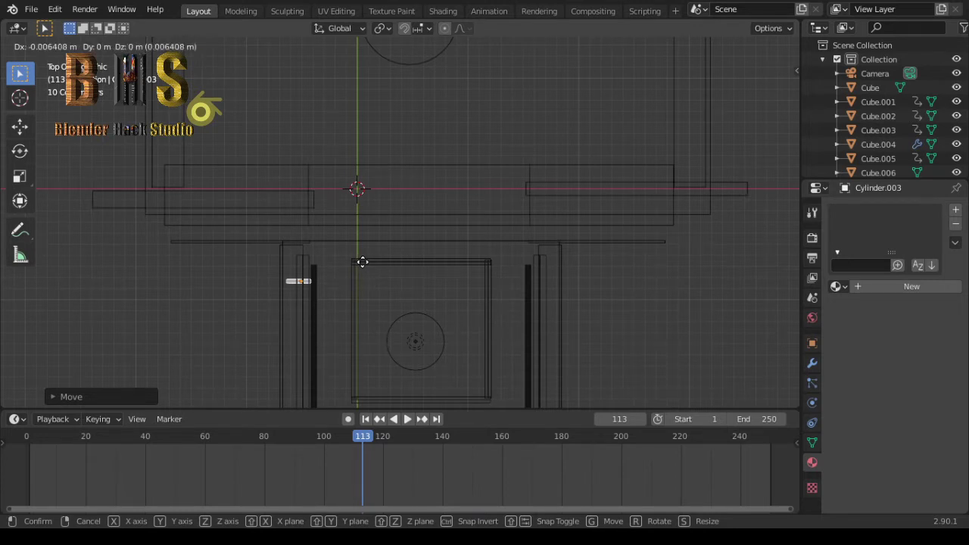
click(363, 262)
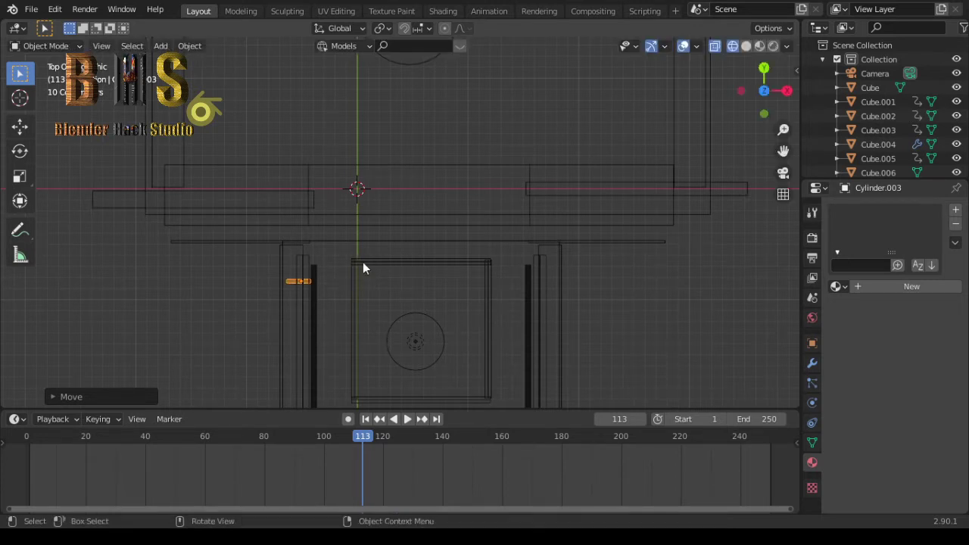
- Place linked stub copies at the left panel's bottom and right panel's bottom and top
scroll(363, 262, down, 3)
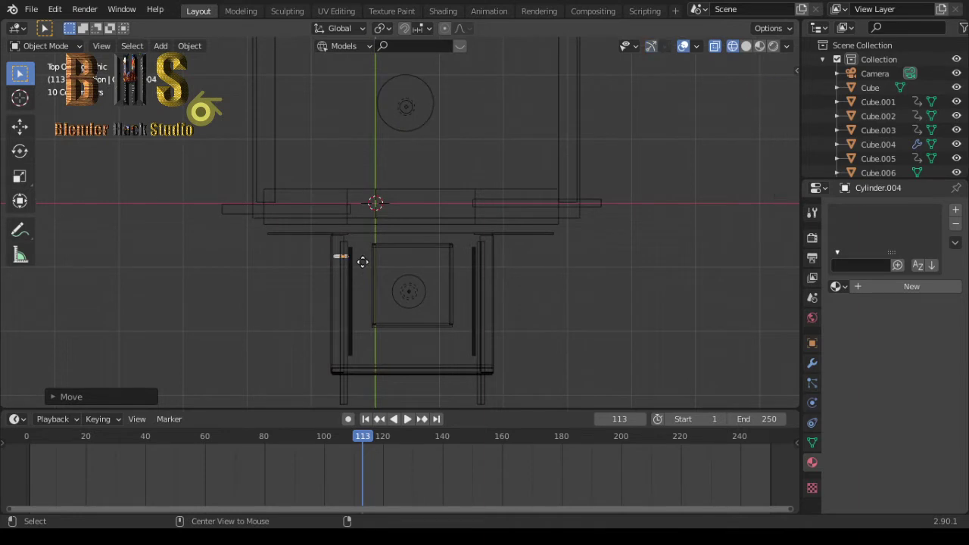
key(shift+d)
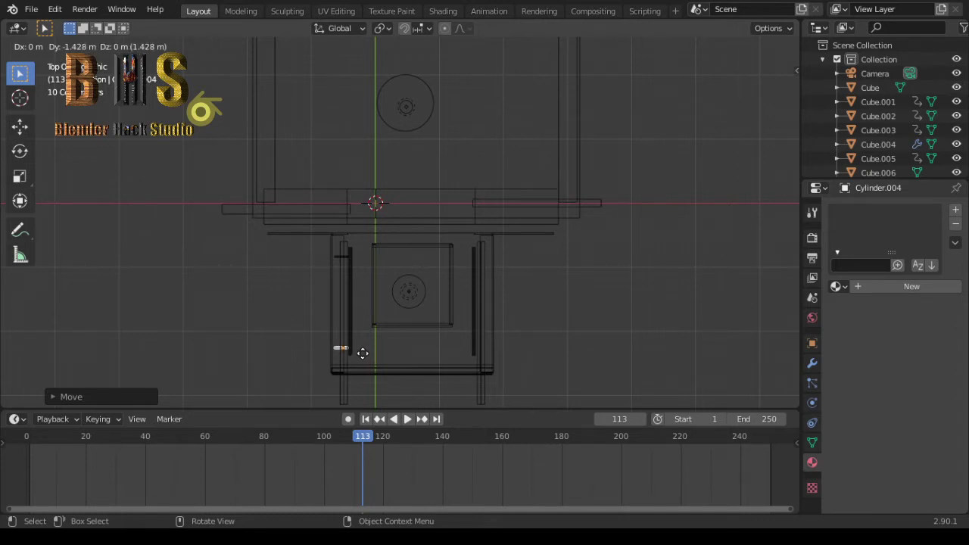
click(363, 354)
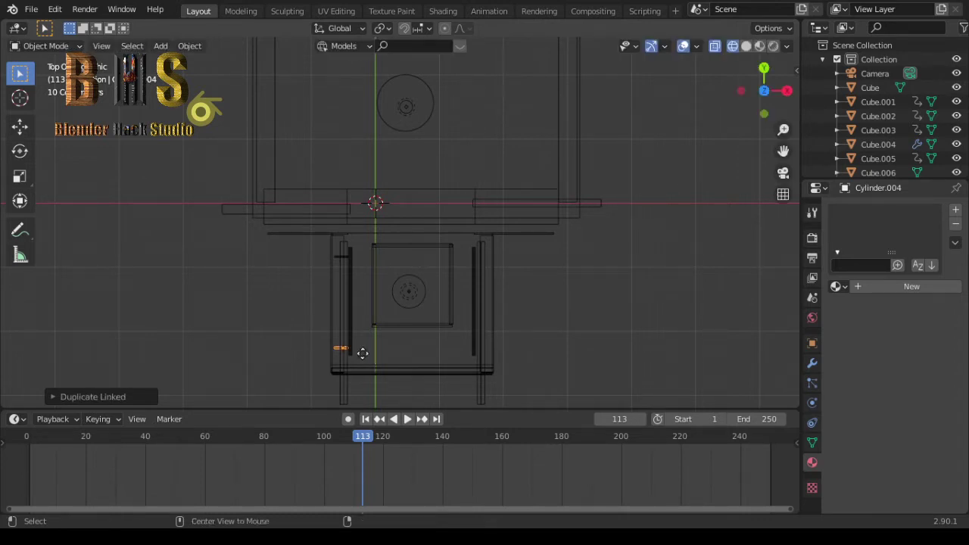
key(alt+d)
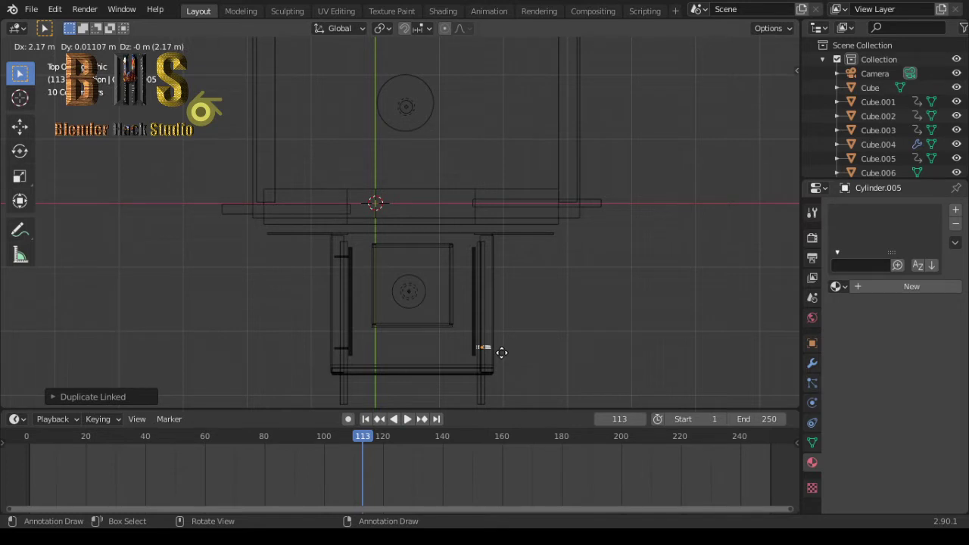
click(502, 353)
key(alt+d)
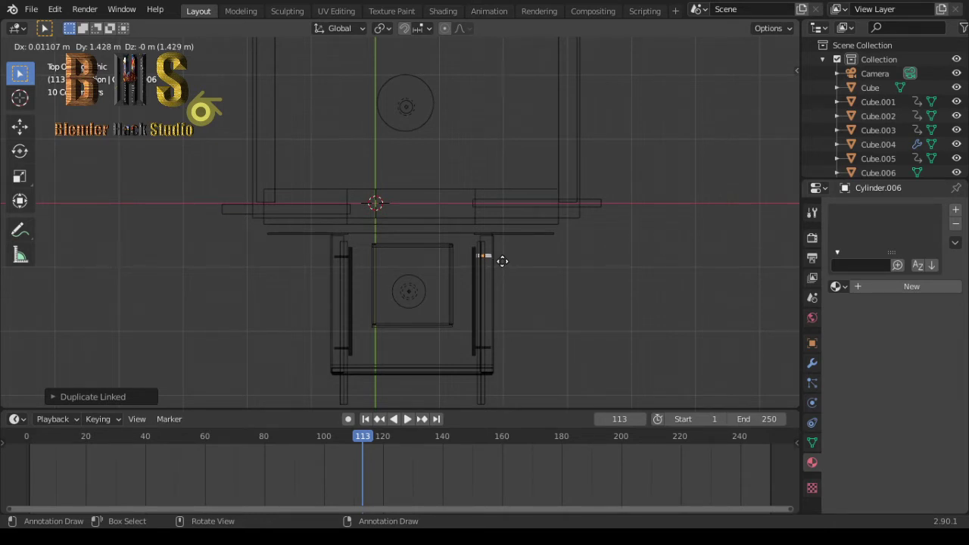
click(502, 261)
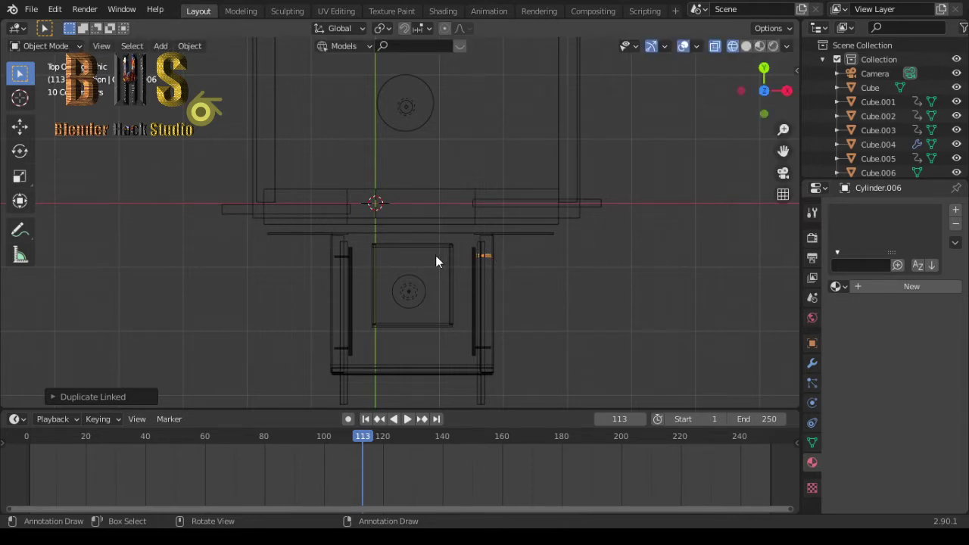
- Play the door animation, stop at frame 219, and view through the scene camera
mouse_move(786, 91)
mouse_down()
mouse_move(757, 121)
mouse_move(727, 76)
mouse_move(773, 91)
mouse_move(758, 90)
mouse_up()
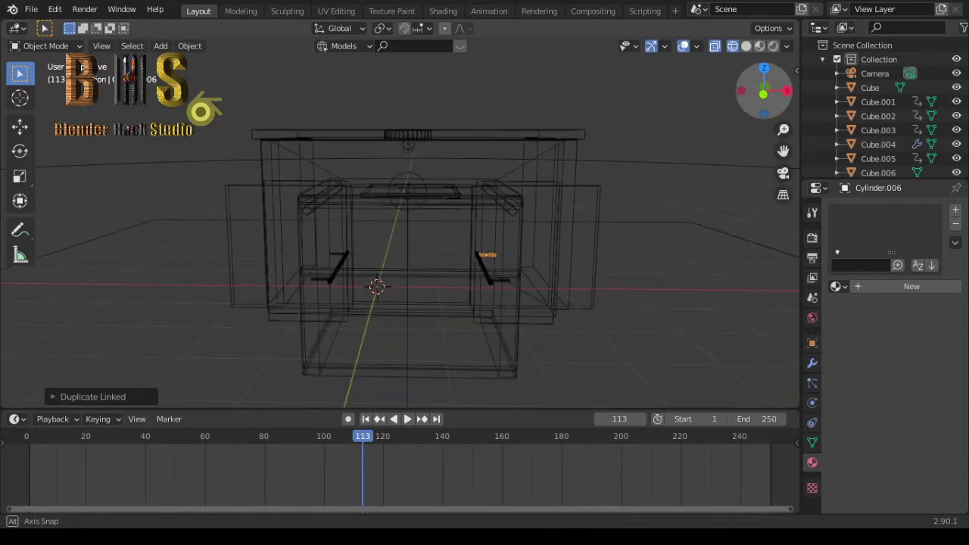
mouse_move(757, 91)
mouse_down()
mouse_move(768, 86)
mouse_move(762, 93)
mouse_up()
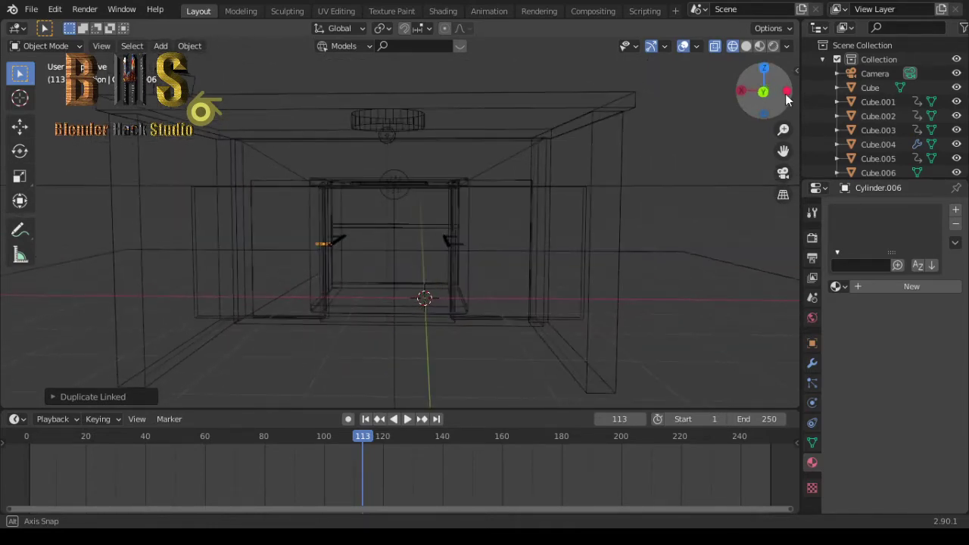
key(space)
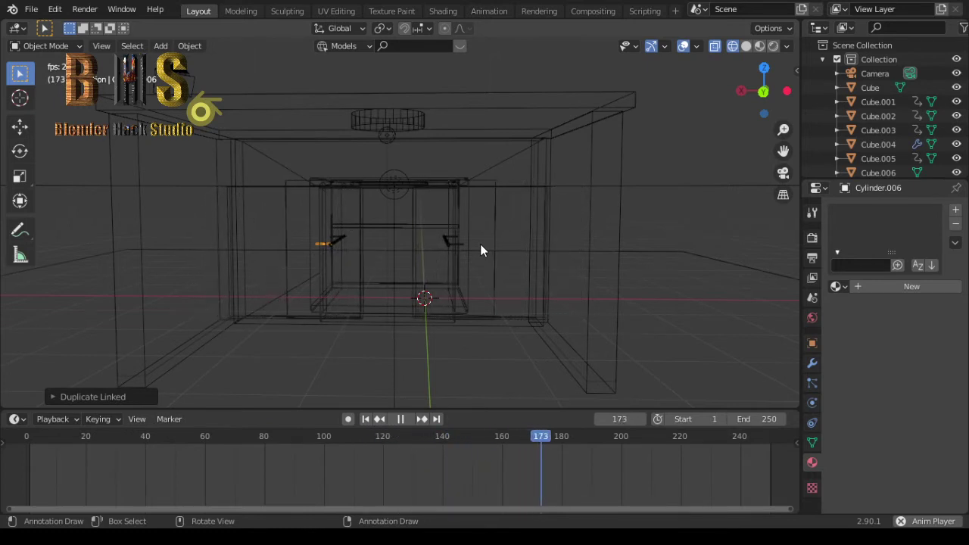
key(space)
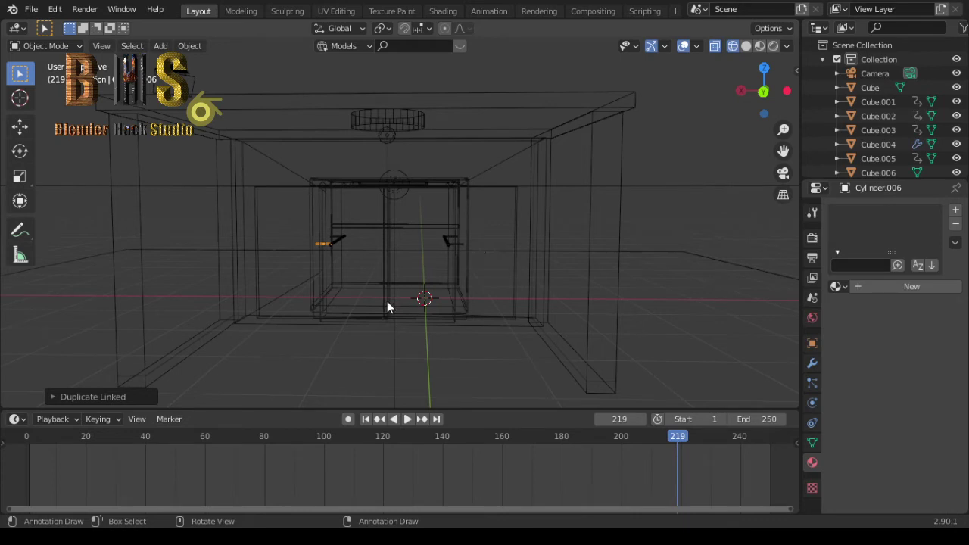
key(KP_0)
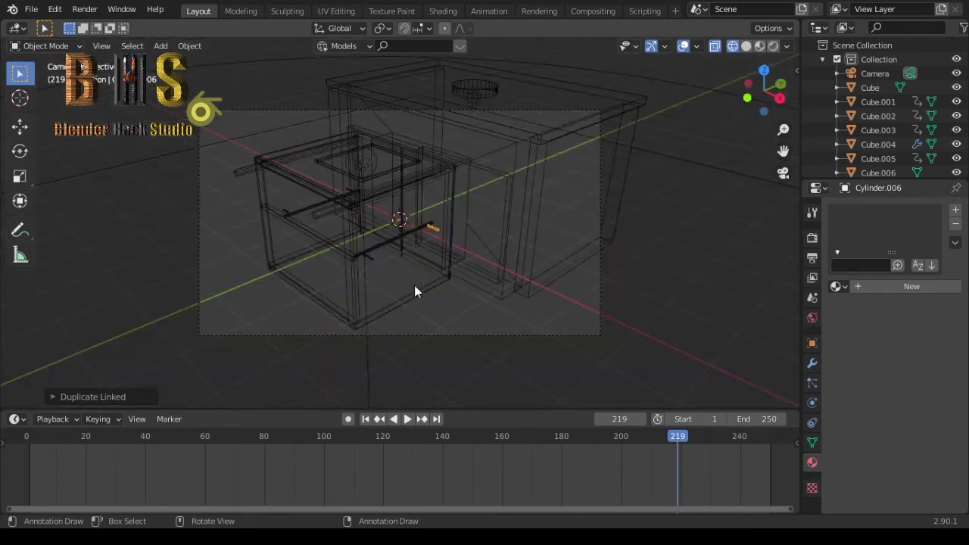
- From top view, move the camera about −6.1 m X and 4.8 m Y into the cabin
click(600, 182)
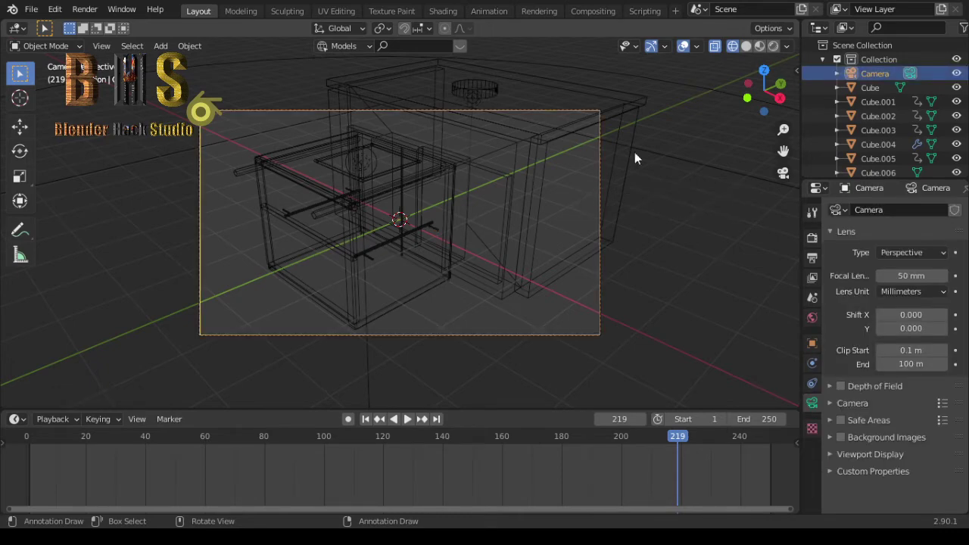
click(763, 73)
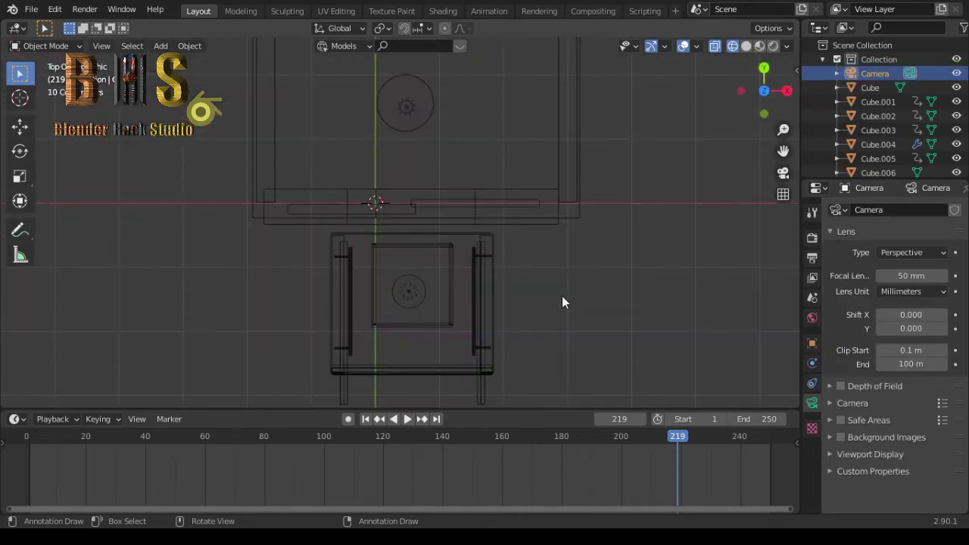
scroll(562, 299, down, 5)
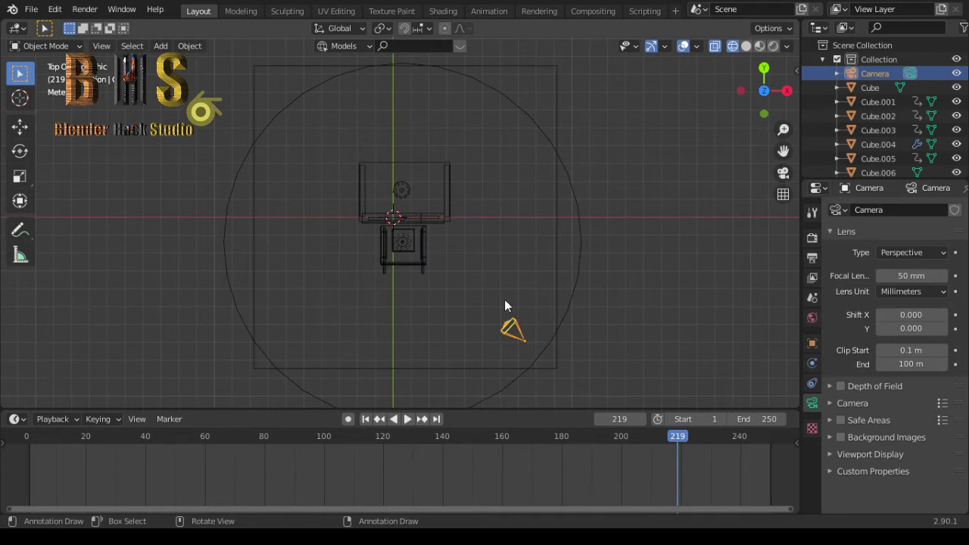
key(g)
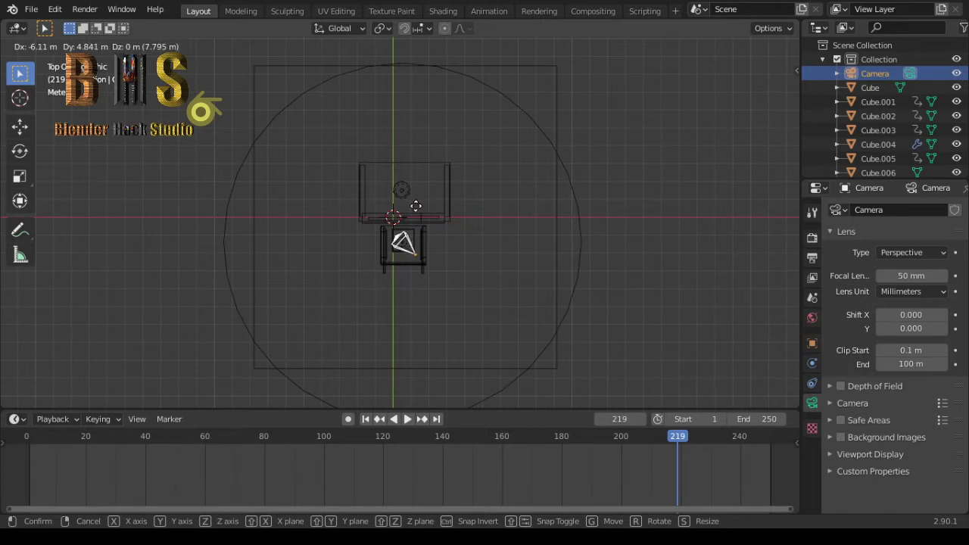
click(416, 206)
scroll(489, 274, up, 3)
scroll(489, 274, up, 3)
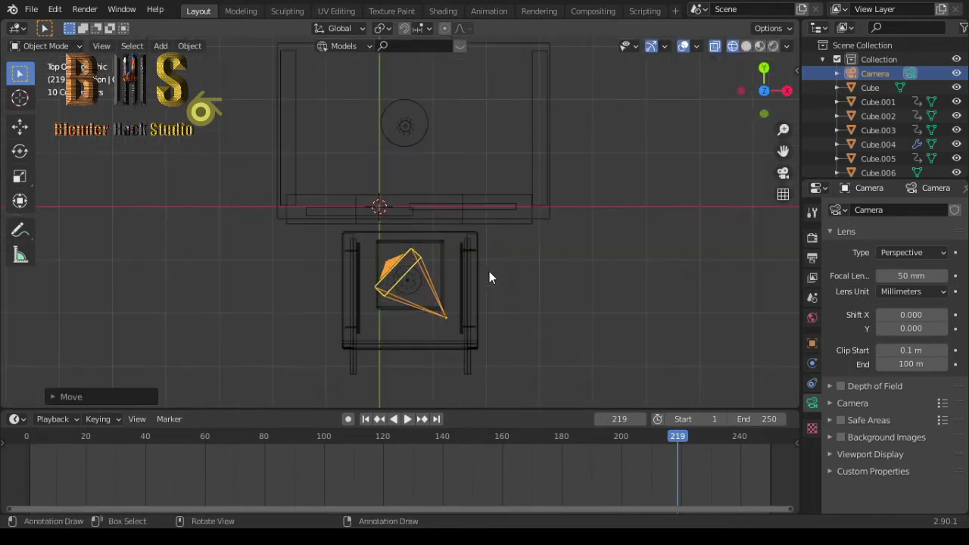
scroll(490, 274, up, 3)
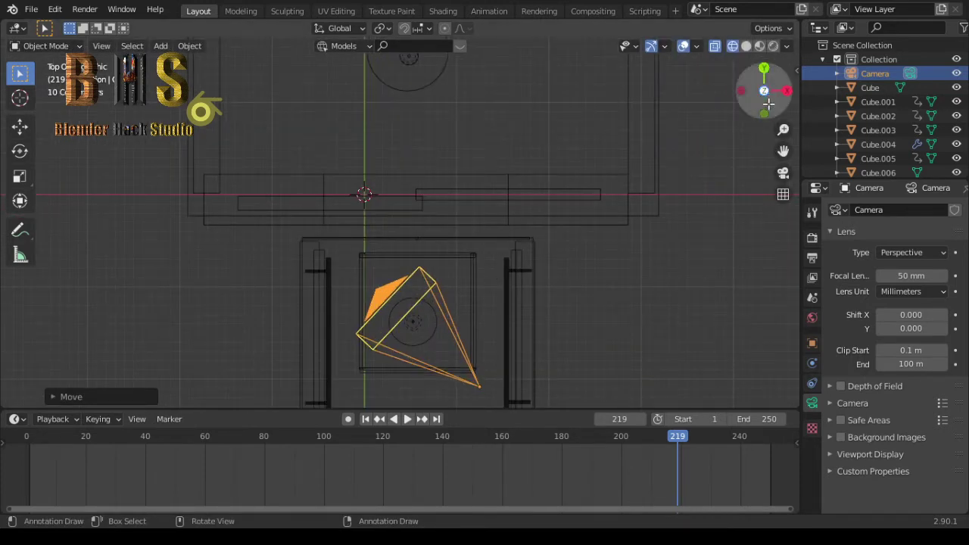
drag(766, 112, 766, 219)
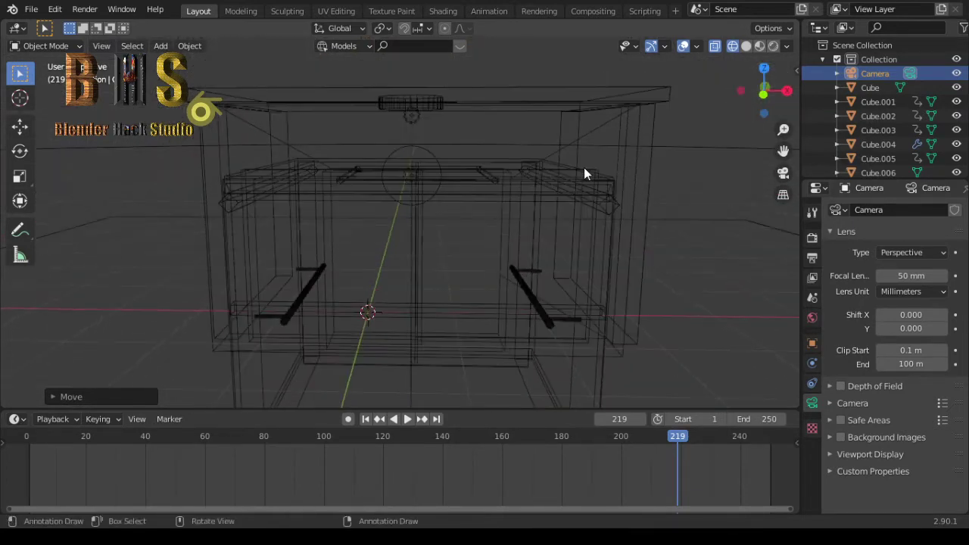
- Move the camera to a new height along Z and tilt it about its X axis
key(g)
key(z)
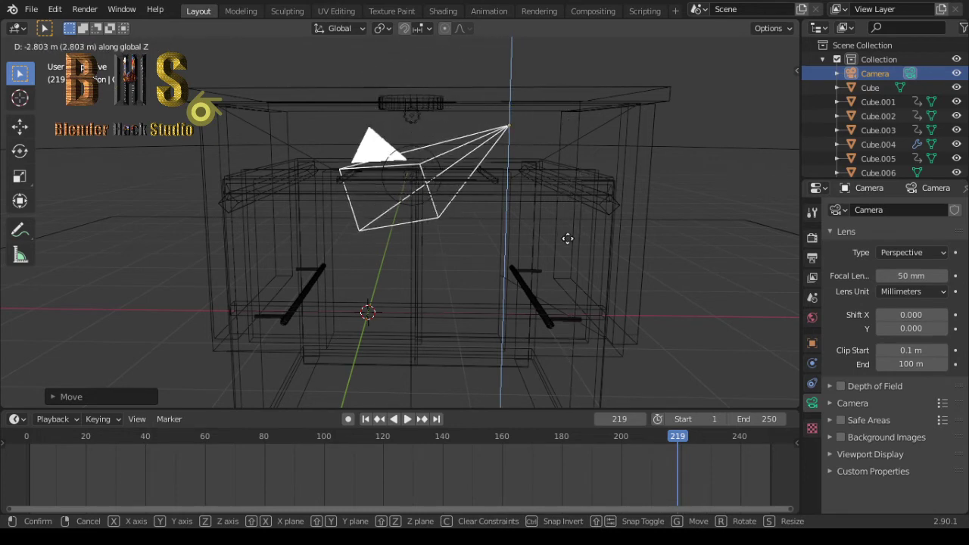
click(569, 349)
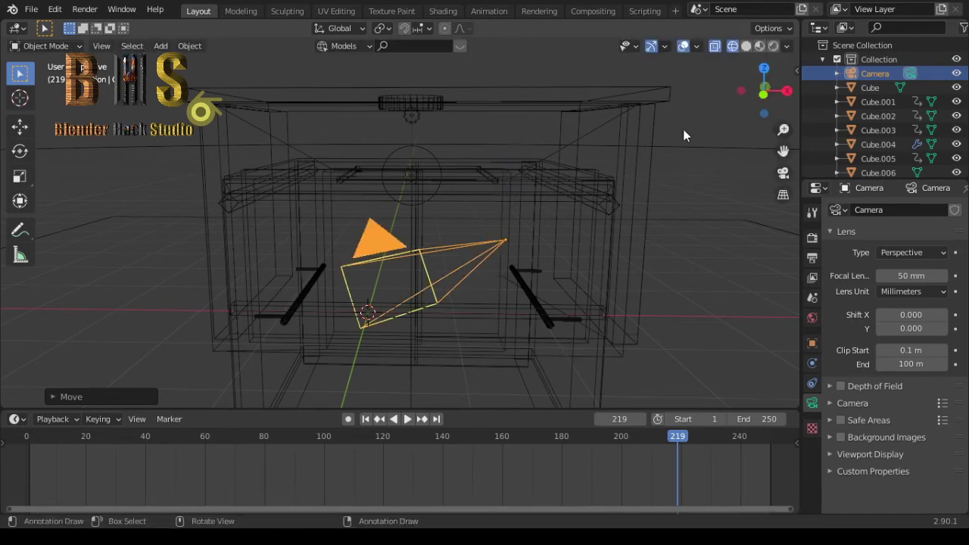
drag(764, 92, 787, 94)
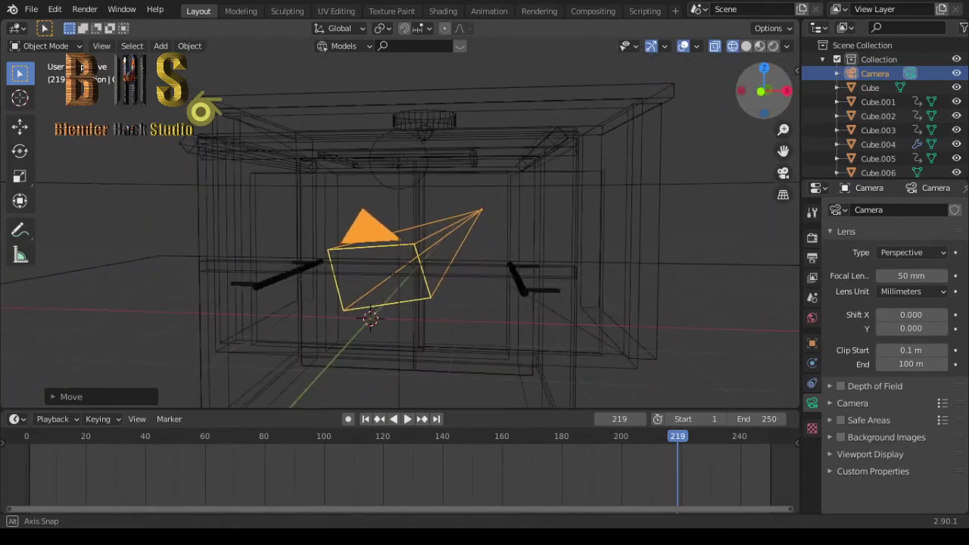
key(r)
key(x)
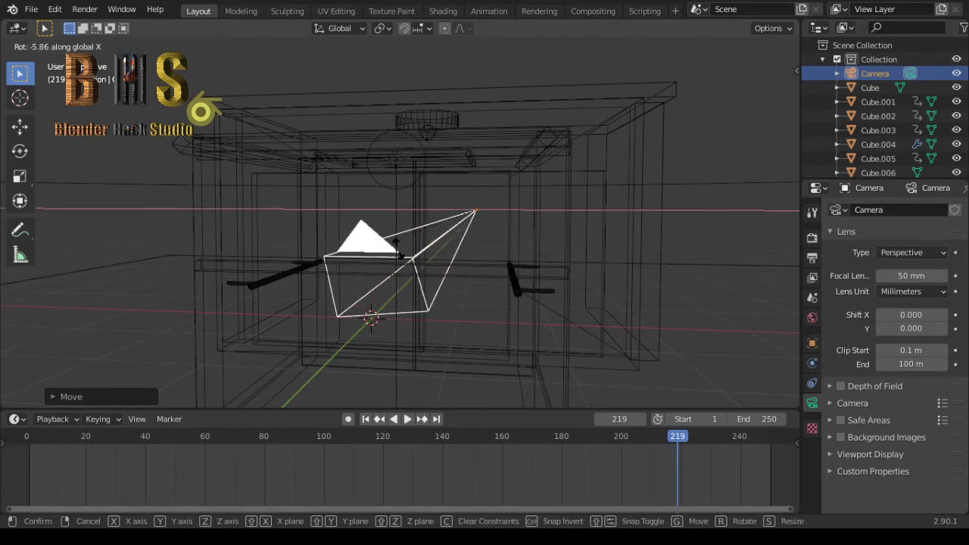
click(393, 256)
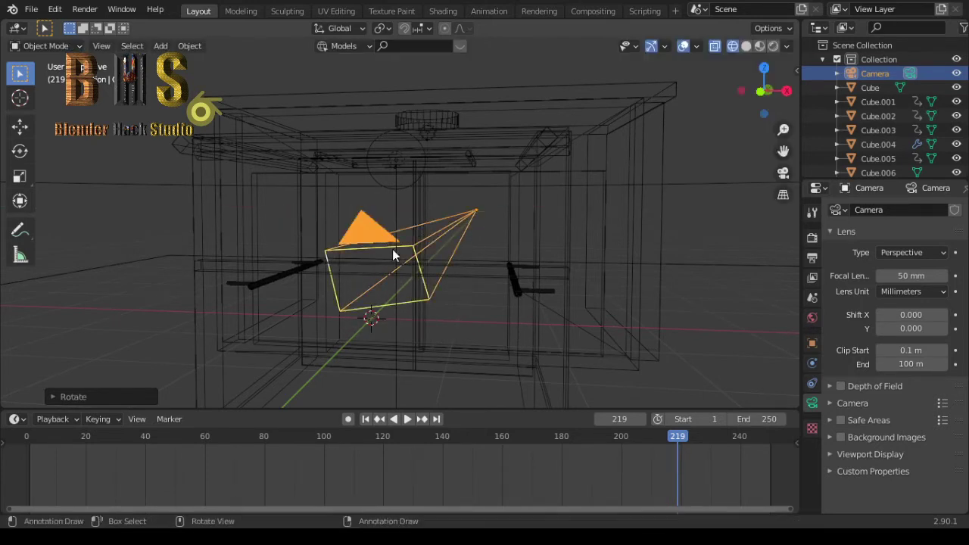
- In top view, turn the camera about Z to face the doors and scale it down
click(763, 66)
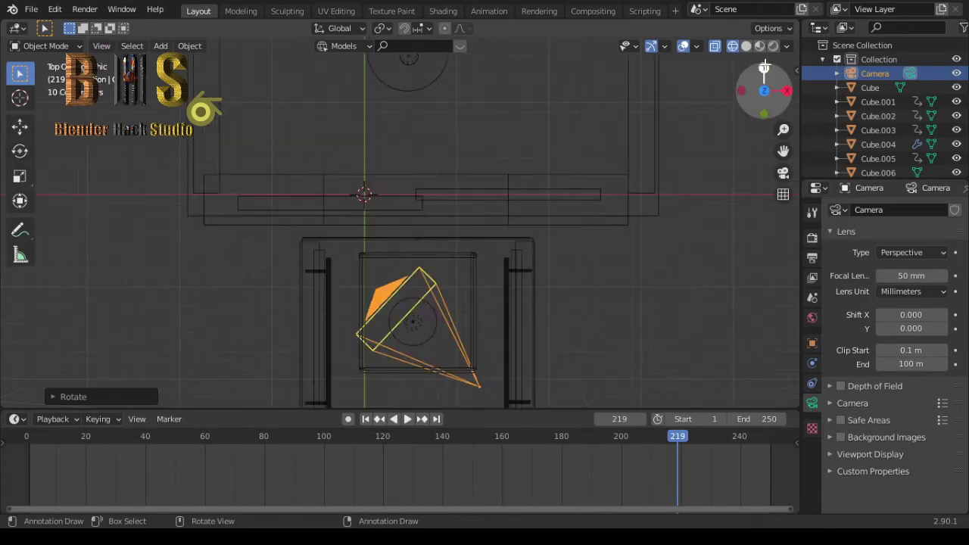
key(r)
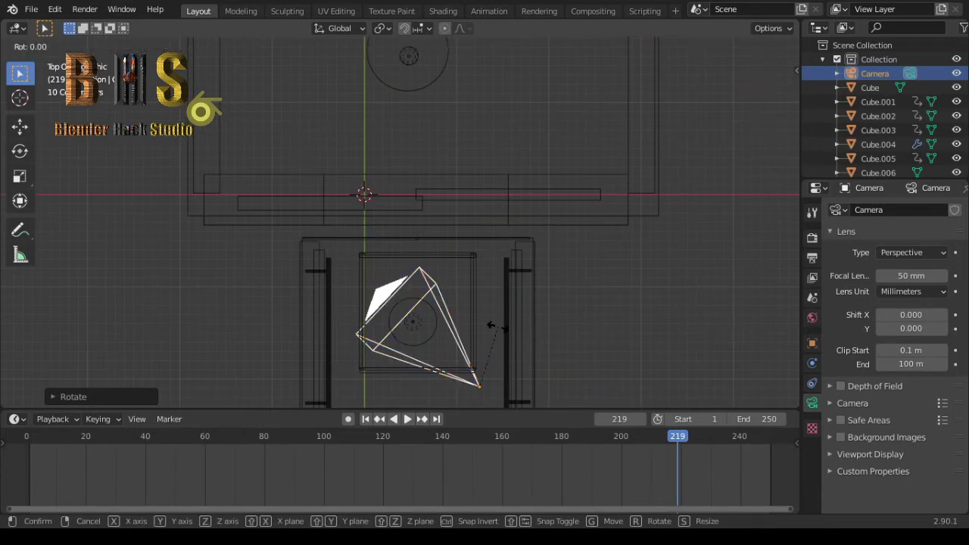
key(z)
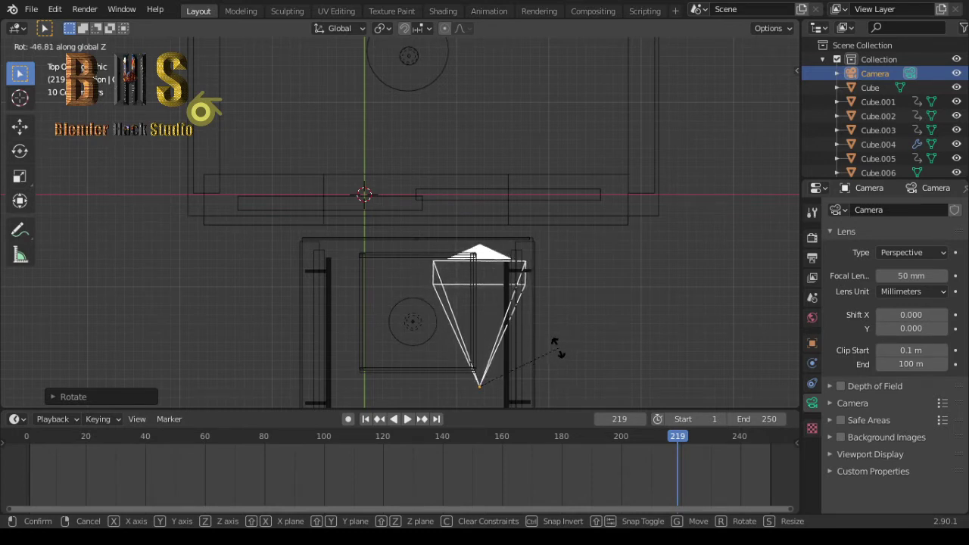
click(557, 350)
key(s)
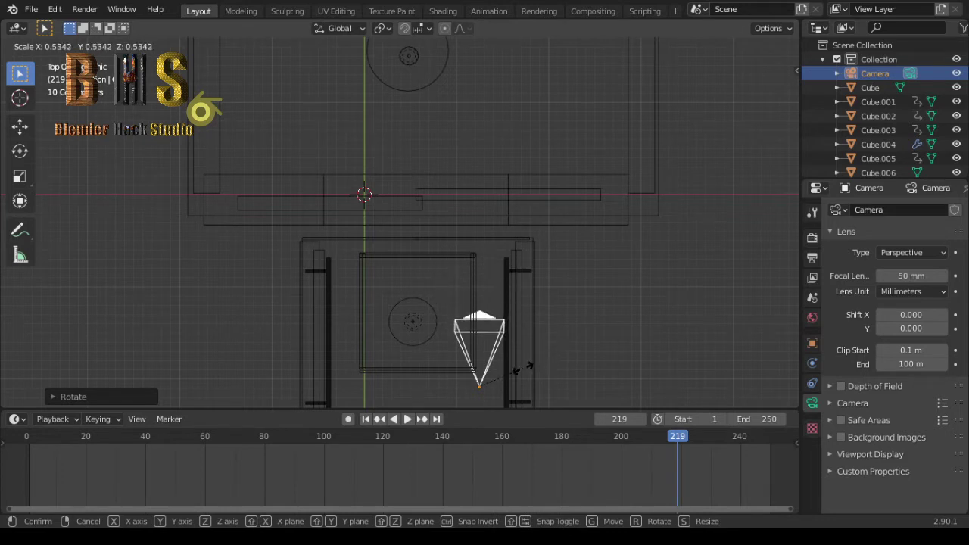
click(525, 370)
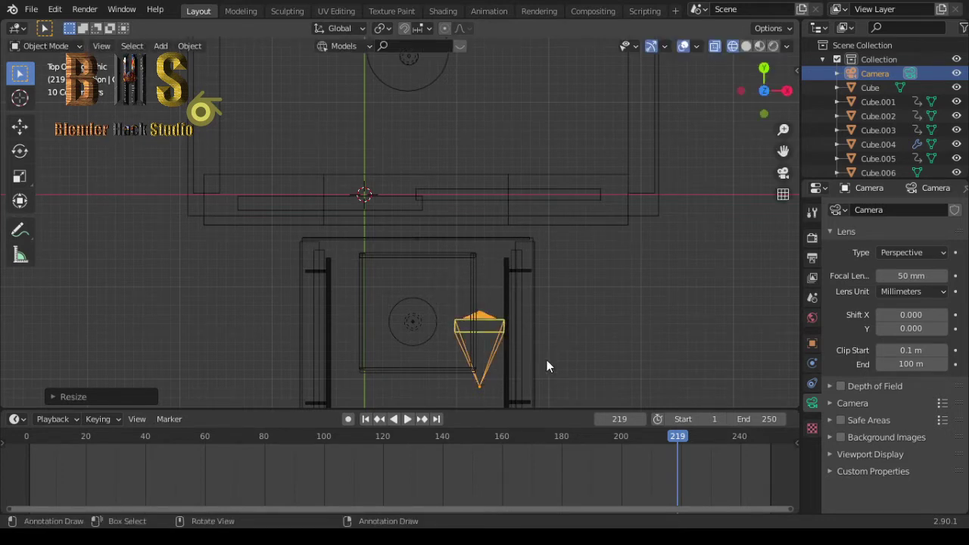
- Shift the camera about −0.72 m on X and −0.24 m on Y to the cabin centre
key(g)
key(x)
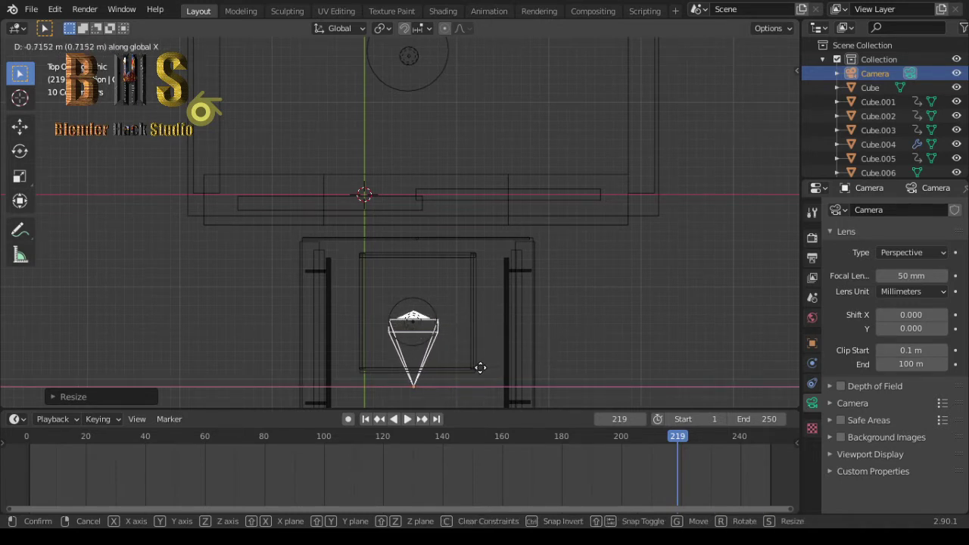
click(480, 367)
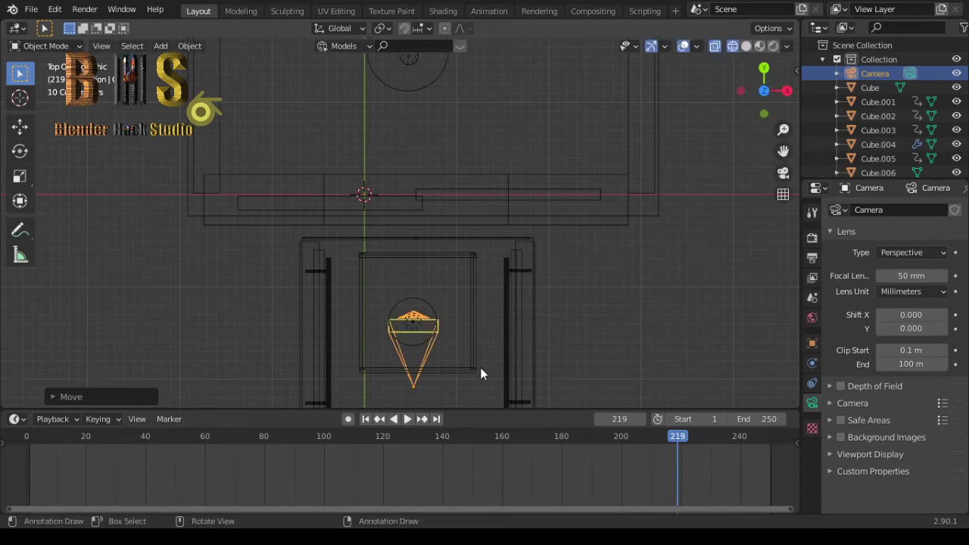
key(g)
key(x)
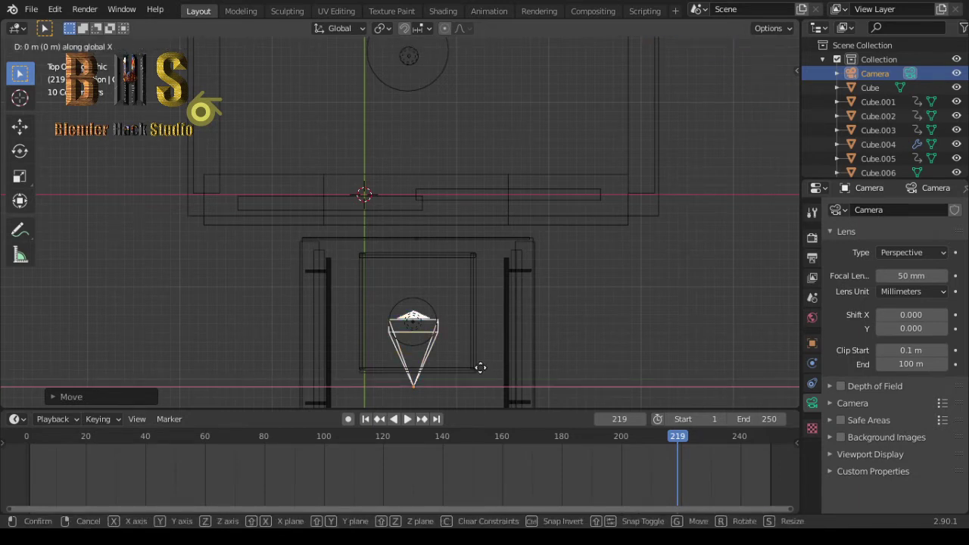
key(y)
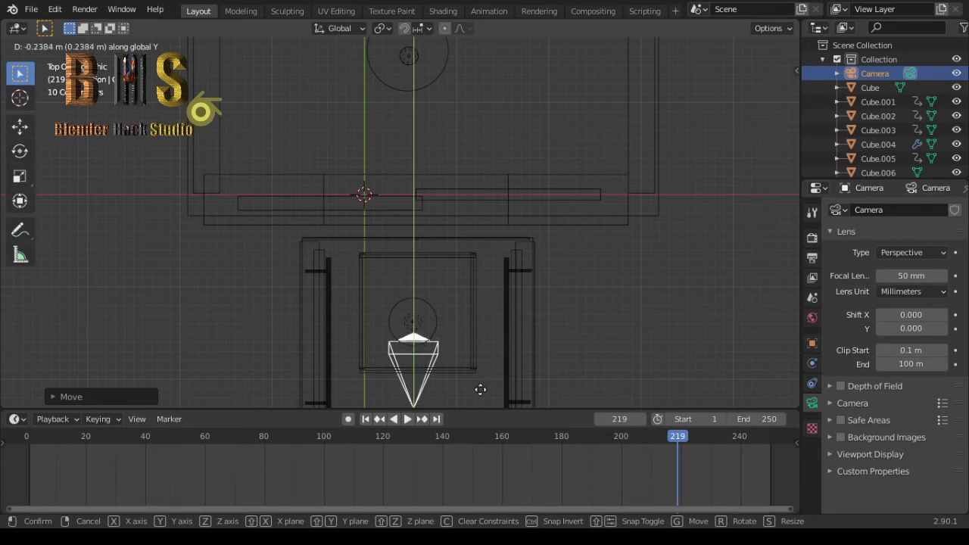
click(480, 390)
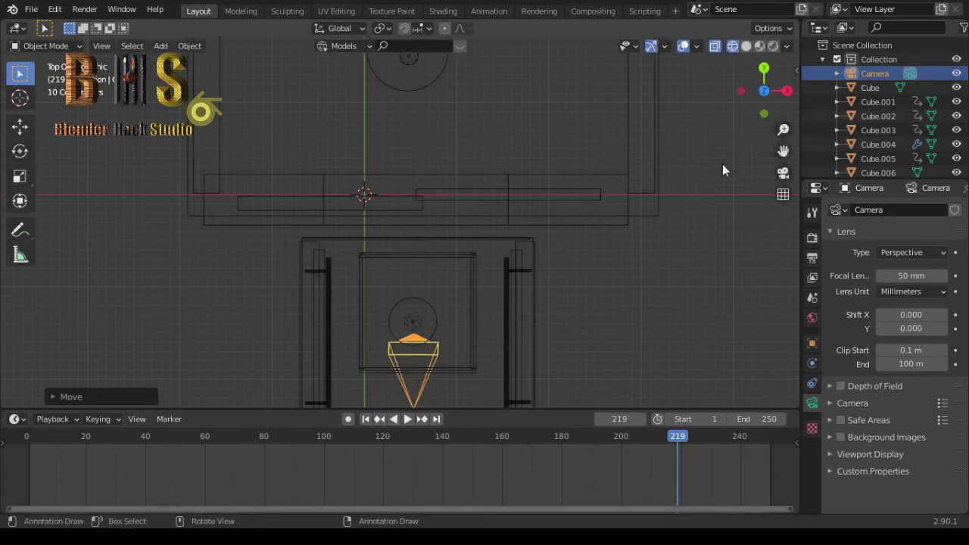
- Tilt the camera about 25.9° on X, lower it 0.15 m, and view through it
mouse_move(766, 114)
mouse_down()
mouse_move(745, 125)
mouse_move(757, 99)
mouse_move(765, 114)
mouse_up()
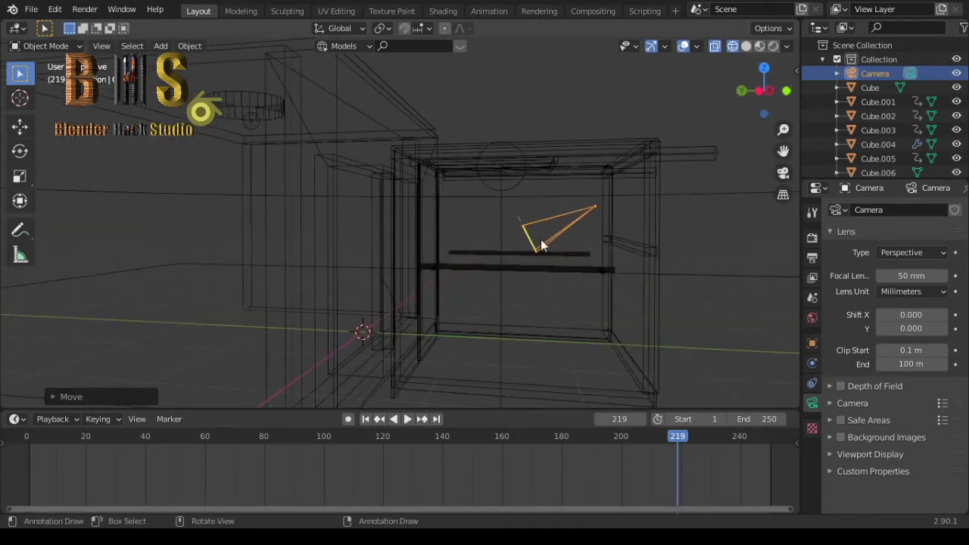
key(r)
key(x)
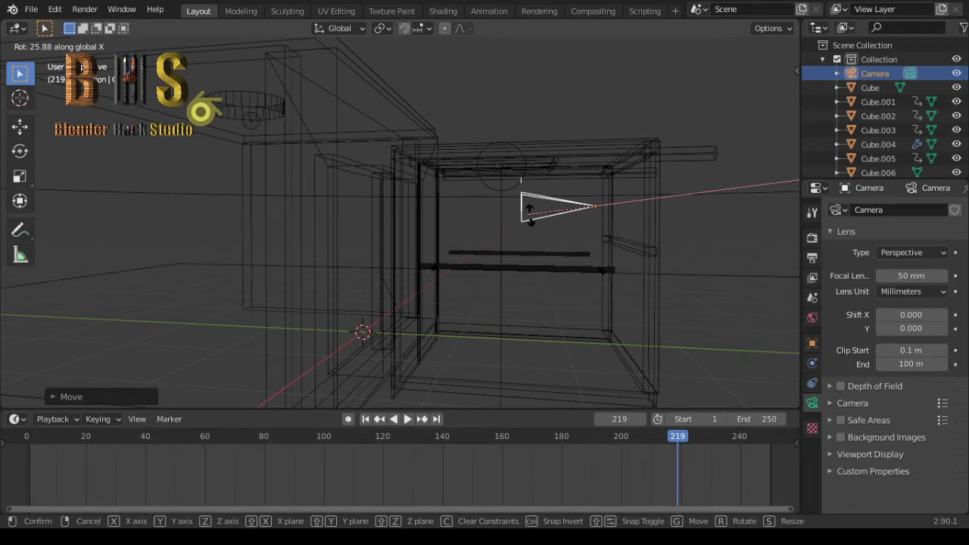
click(531, 219)
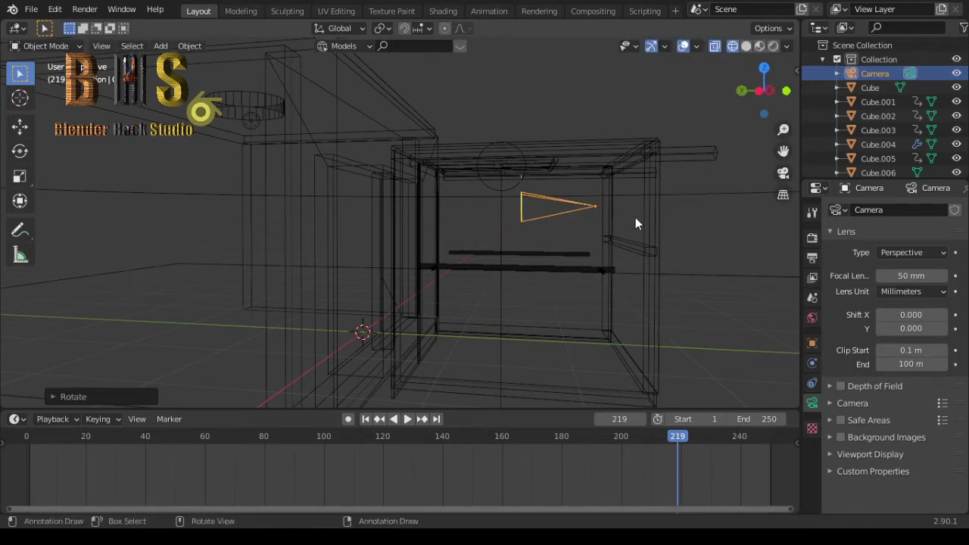
key(g)
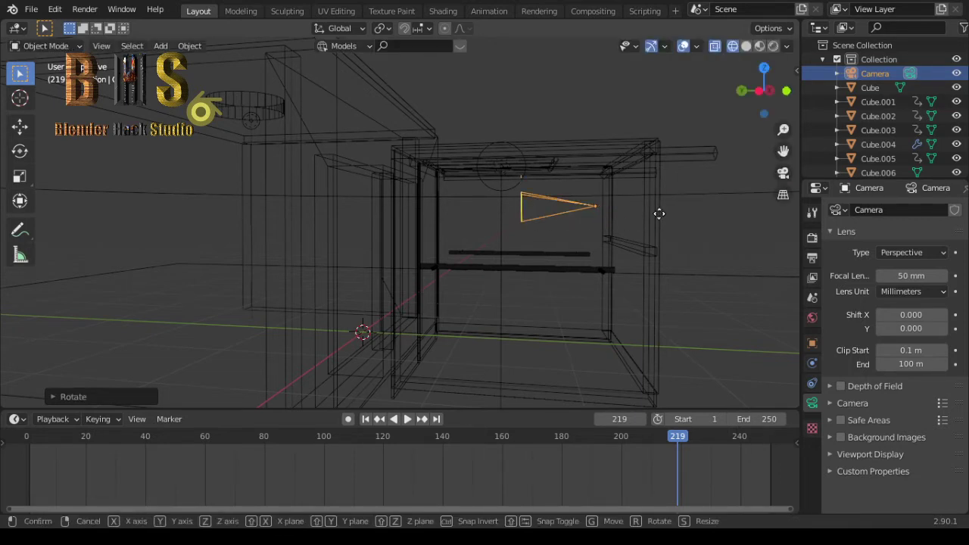
key(z)
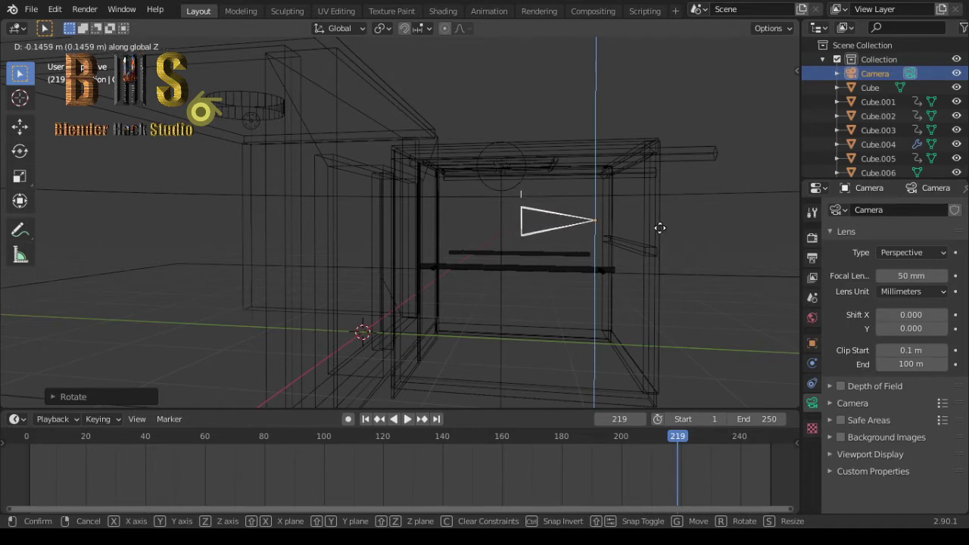
click(661, 228)
key(KP_0)
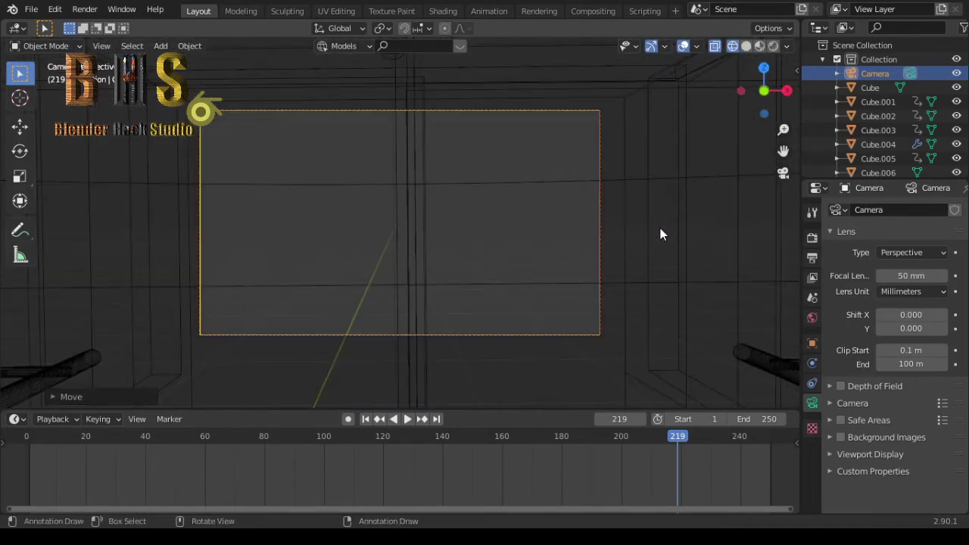
- Play the door animation through the camera in Rendered shading, stopping at frame 218
key(space)
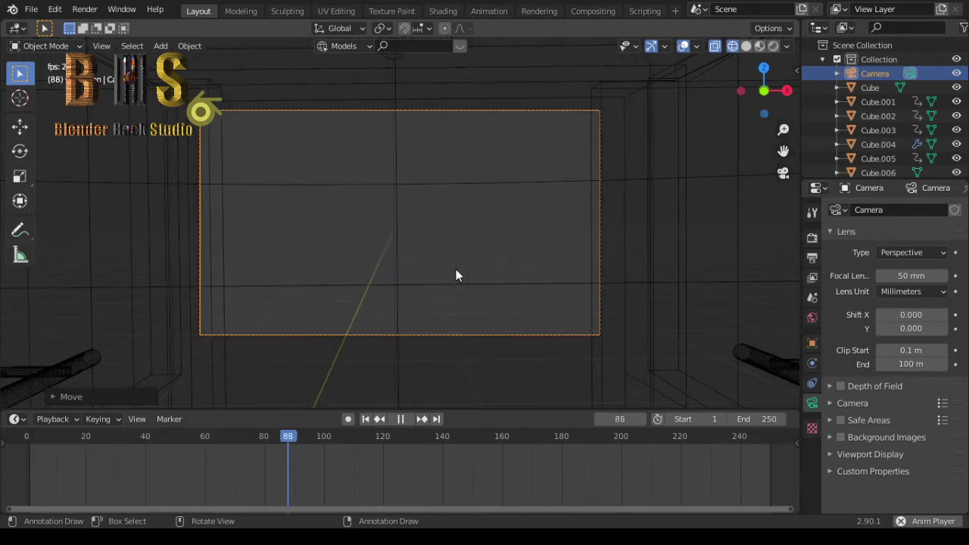
click(773, 47)
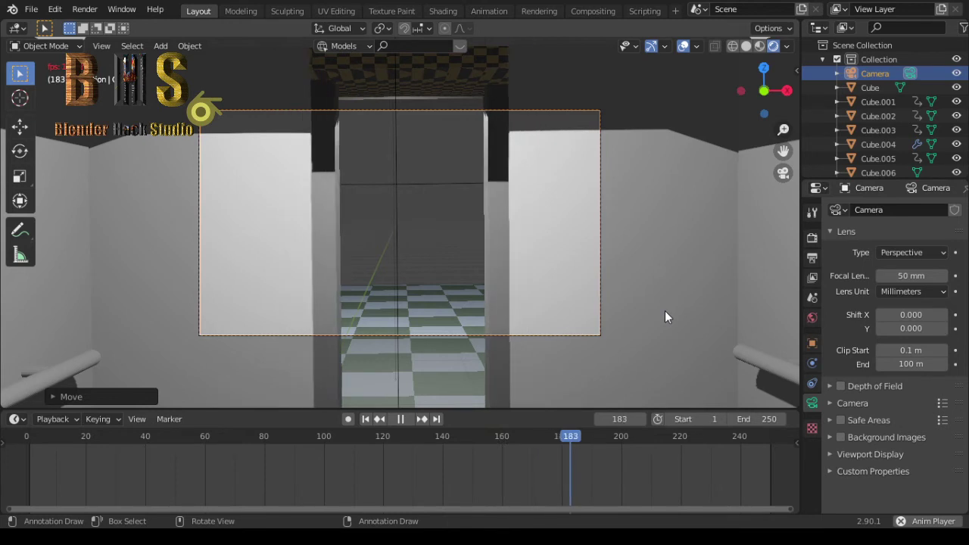
key(space)
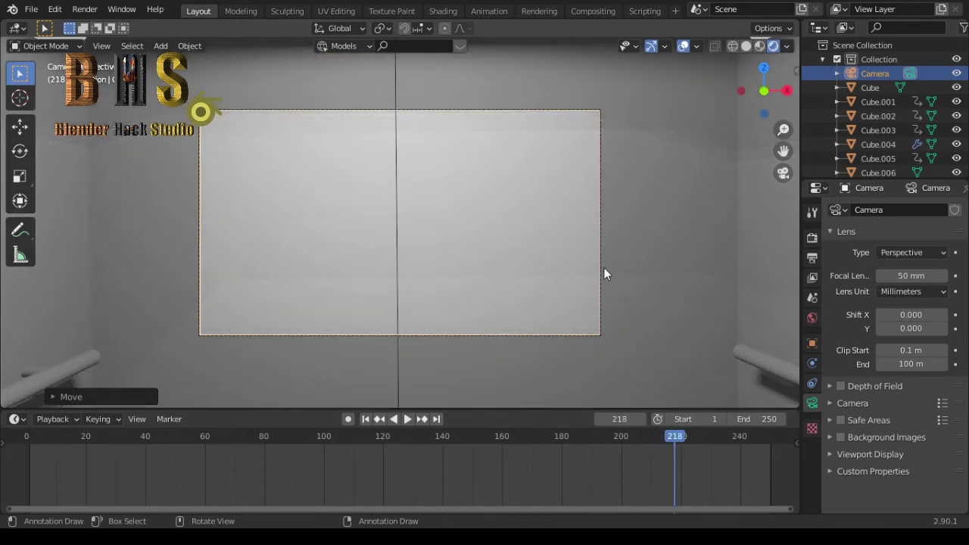
- Inspect the Cube.005 and Cube.002 materials, then select the Camera for its lens settings
click(599, 265)
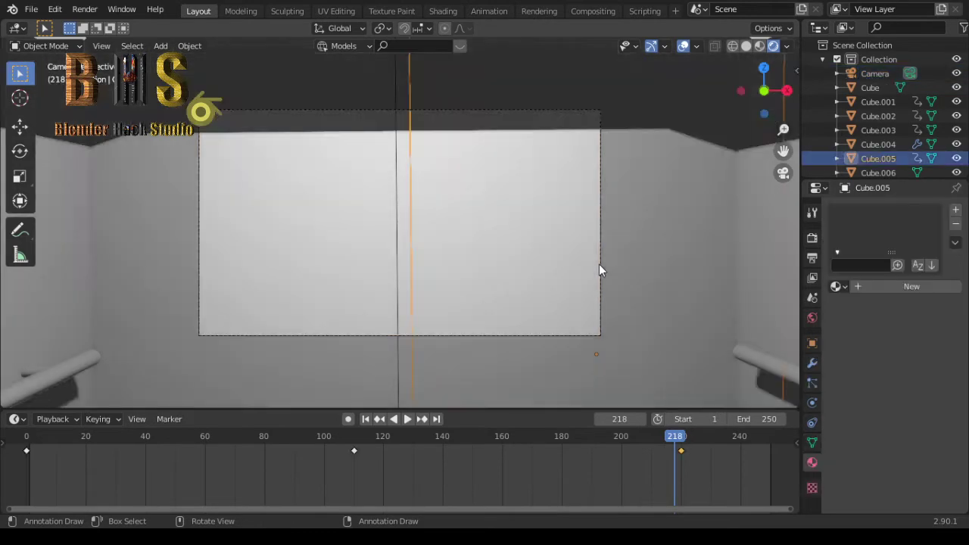
click(601, 286)
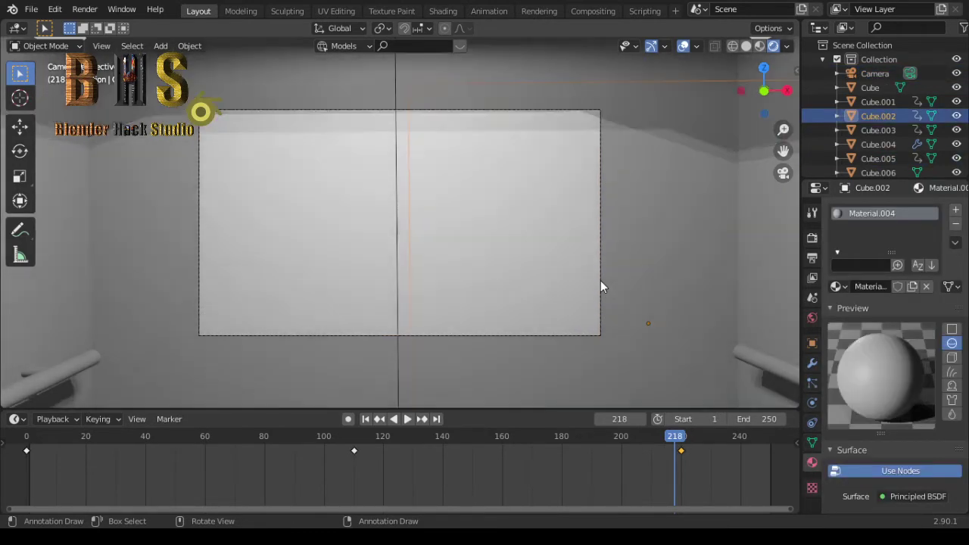
click(599, 287)
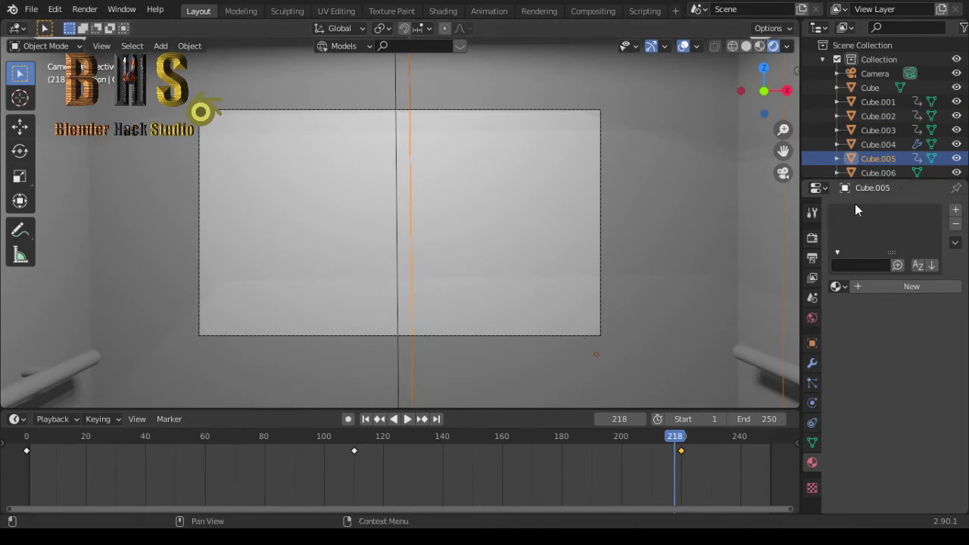
click(879, 72)
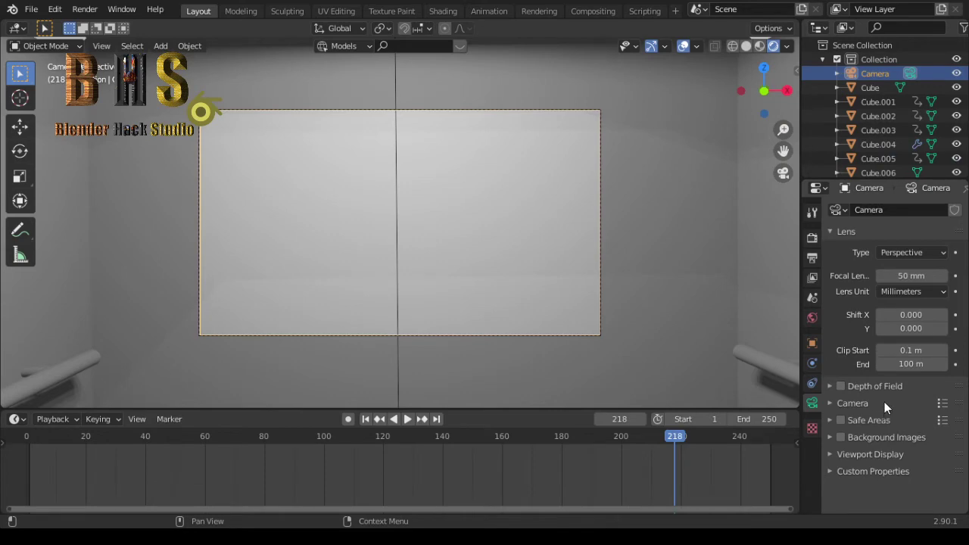
- Set the camera focal length to 40 mm, then widen it to about 21 mm
click(912, 275)
text(40)
key(Return)
drag(912, 276, 867, 276)
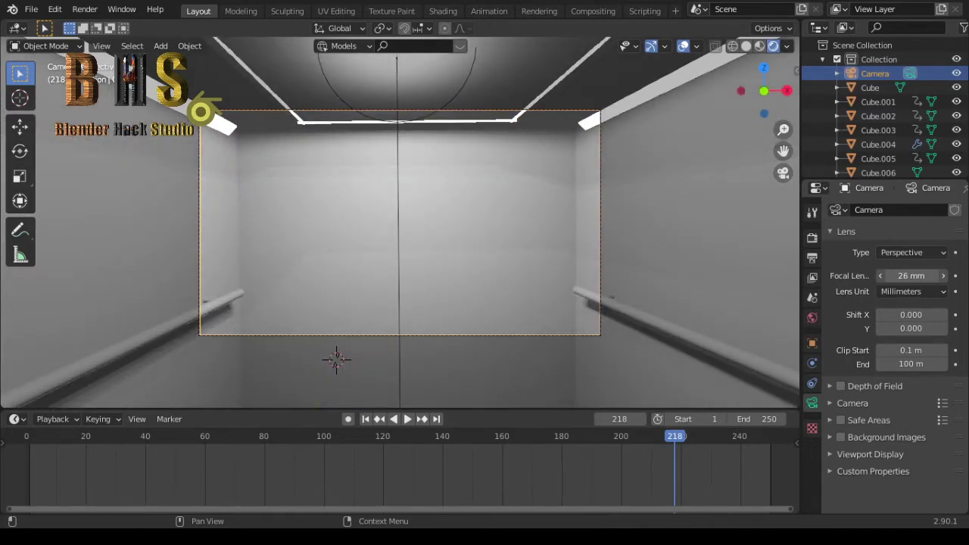
drag(867, 276, 863, 276)
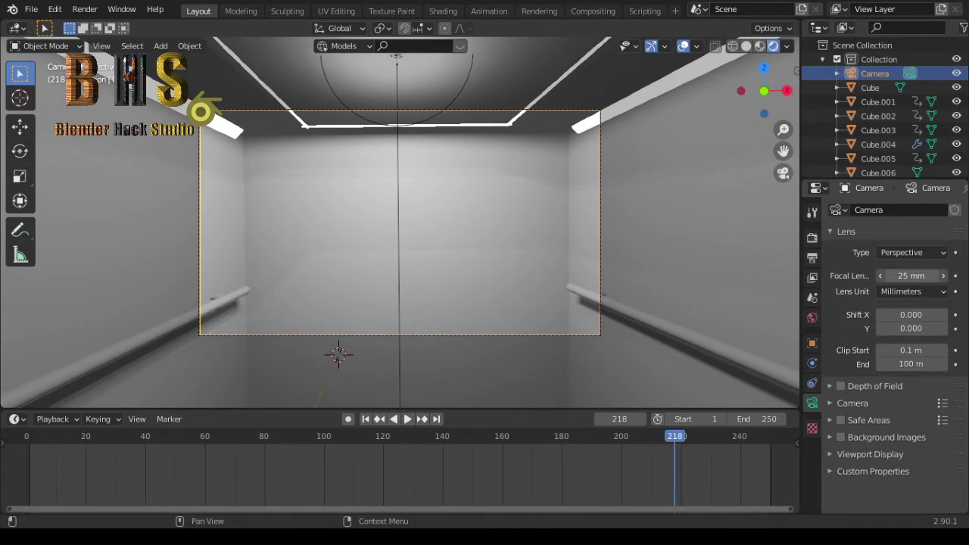
mouse_move(863, 276)
mouse_down()
mouse_move(837, 275)
mouse_move(852, 276)
mouse_up()
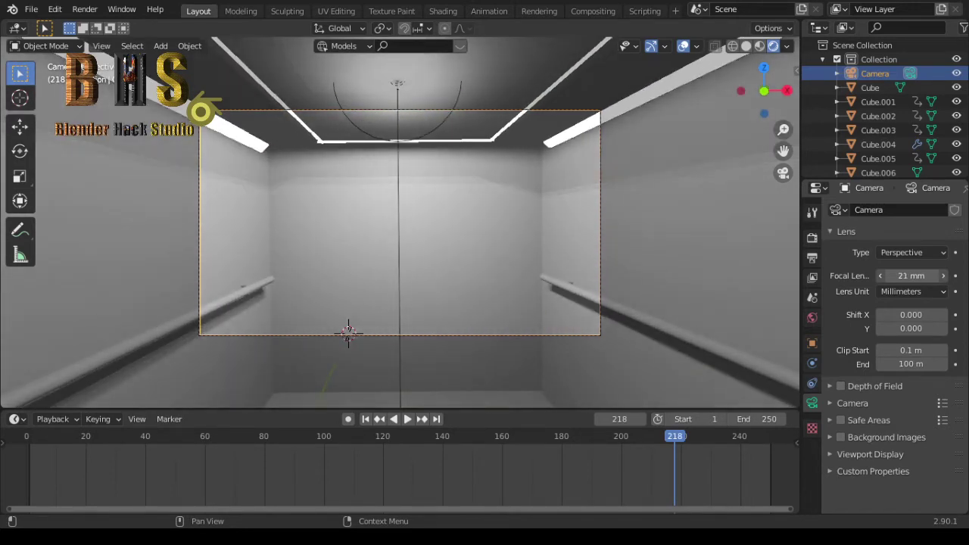
- Move the camera forward along Y inside the cabin
key(g)
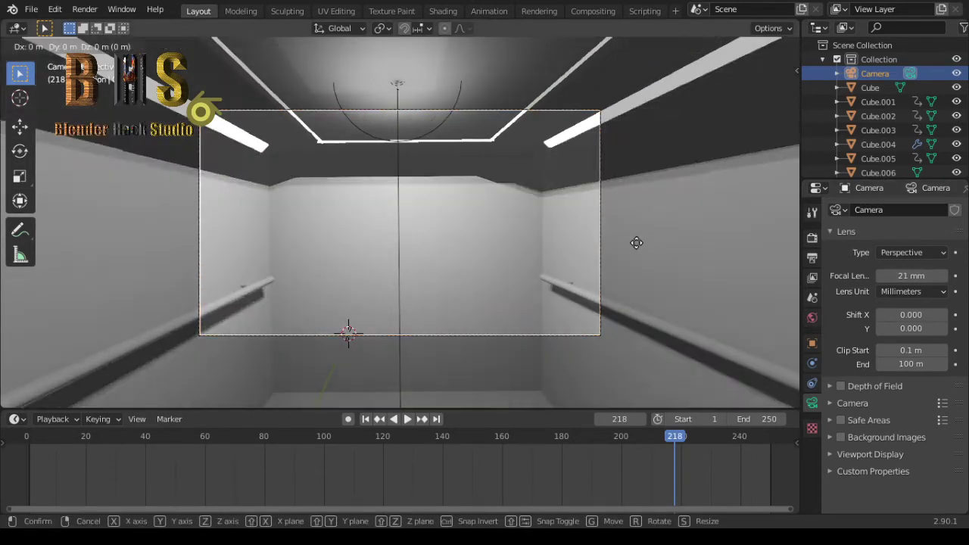
key(y)
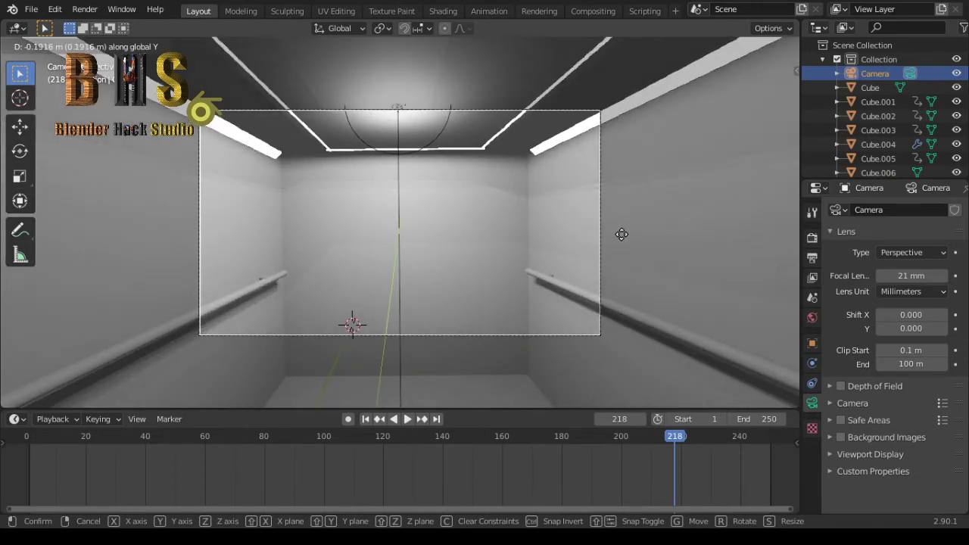
click(622, 234)
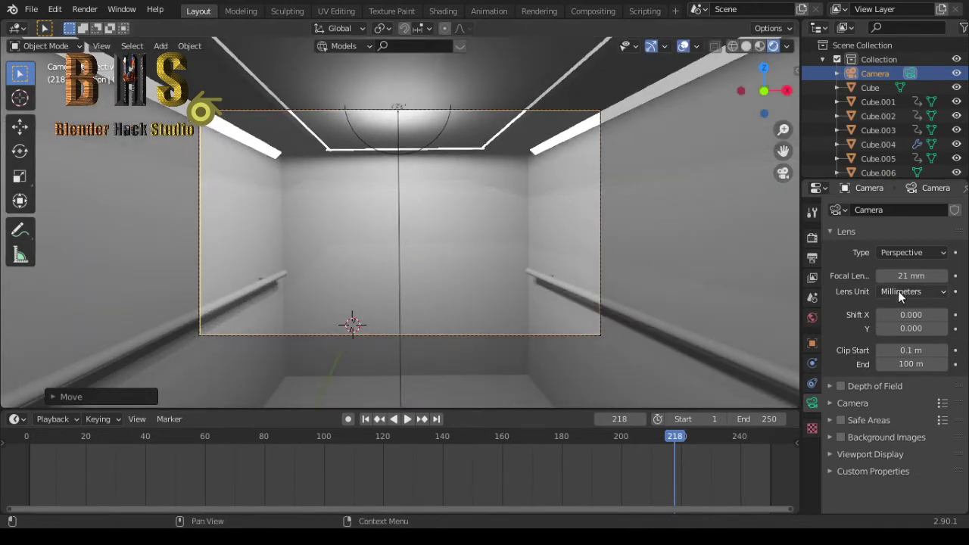
- Set the focal length to 25 mm and lower the camera about 0.4 m along Z
mouse_move(919, 276)
mouse_down()
mouse_move(937, 276)
mouse_move(923, 275)
mouse_up()
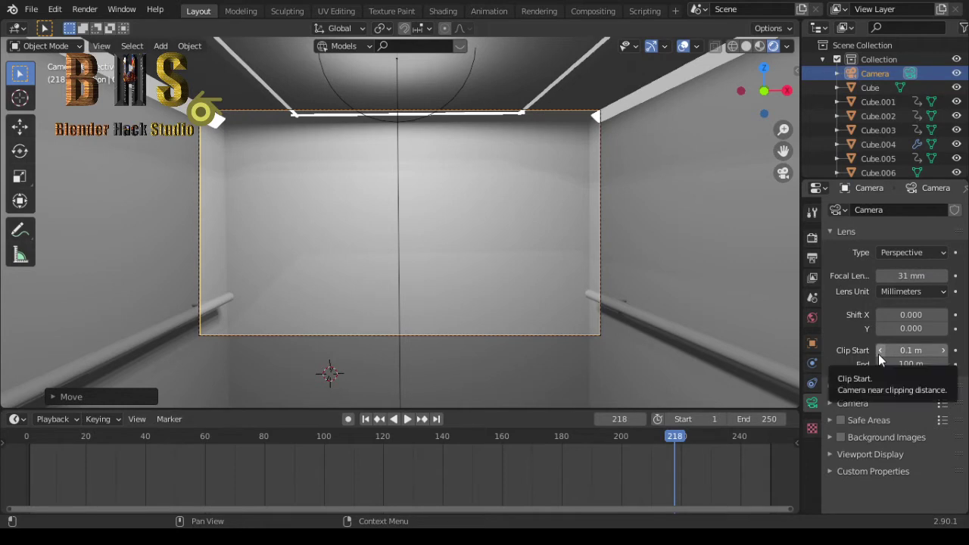
click(911, 276)
text(25)
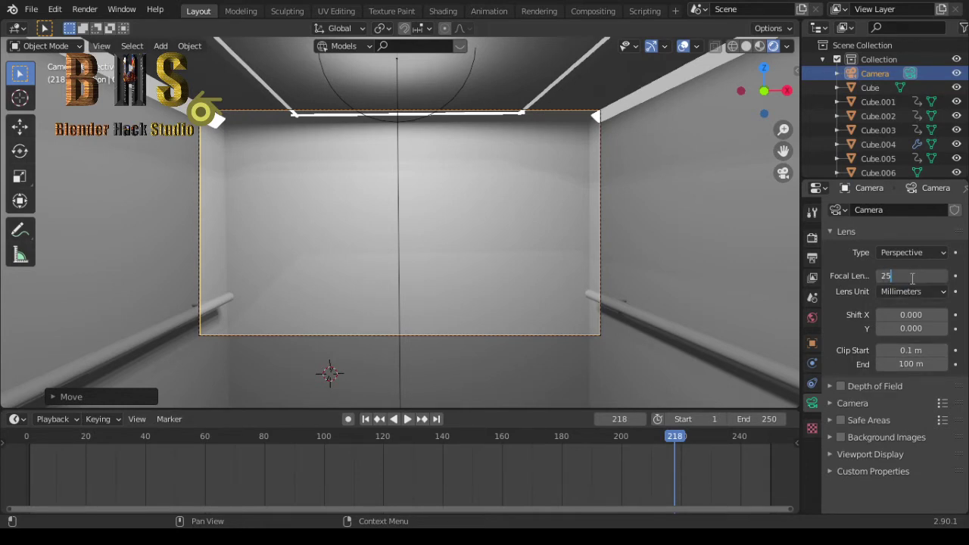
key(Return)
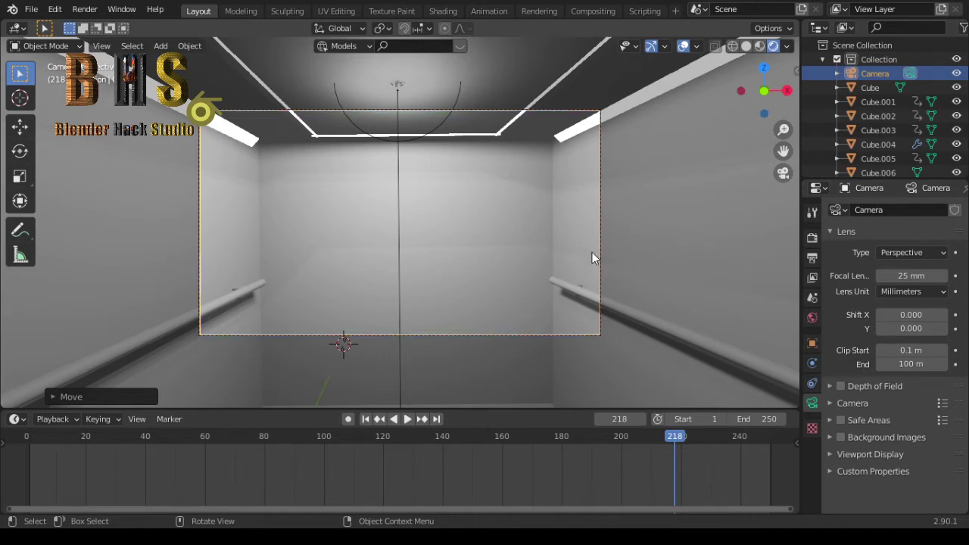
key(g)
key(z)
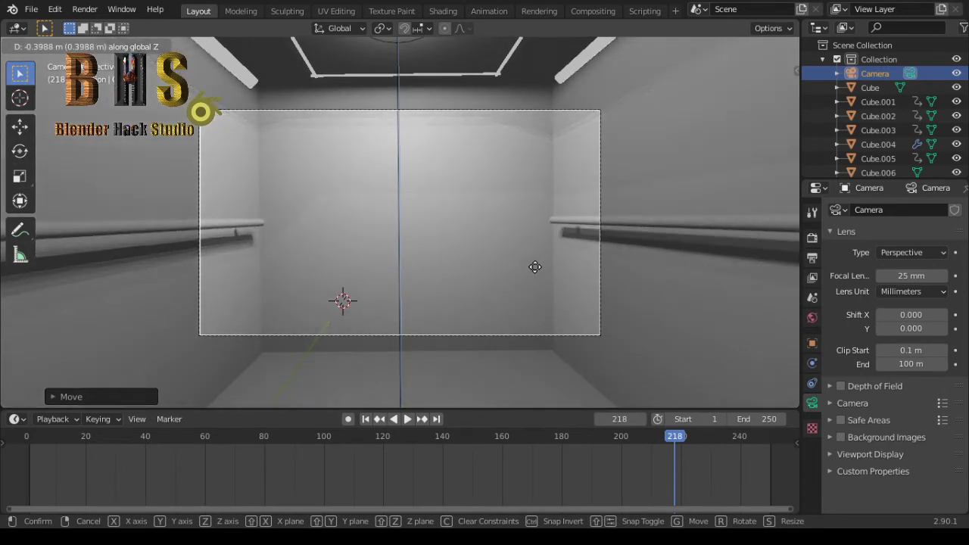
click(536, 268)
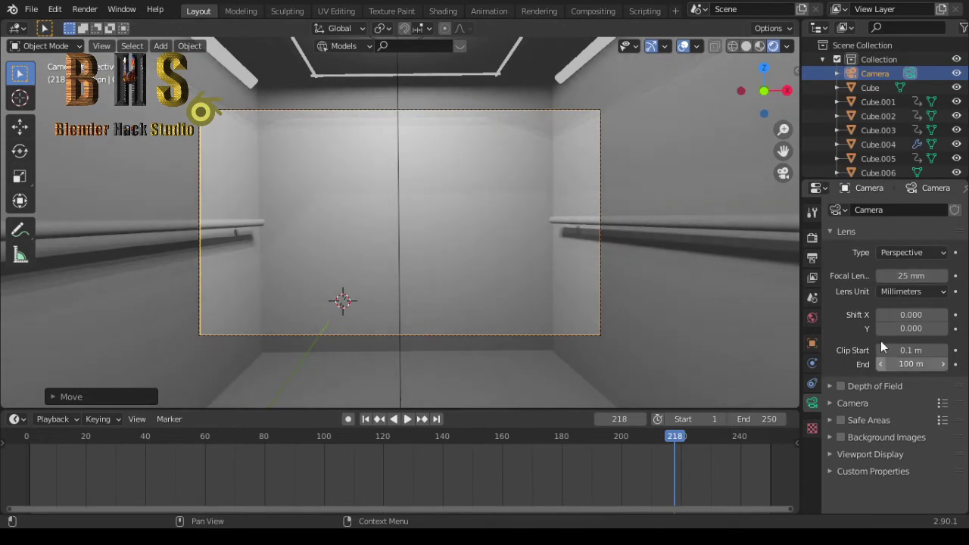
- Enable the camera's depth of field with an 11 m focus distance
click(838, 390)
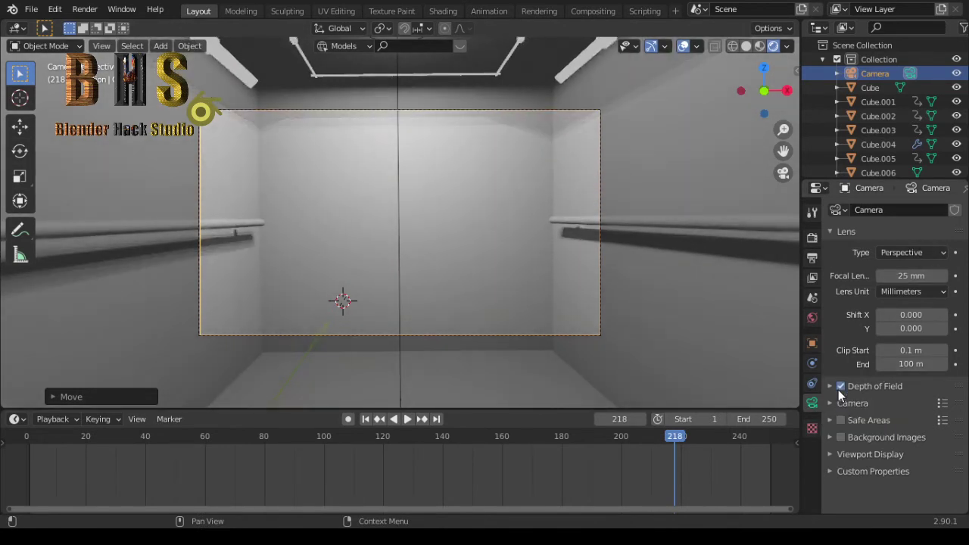
click(832, 387)
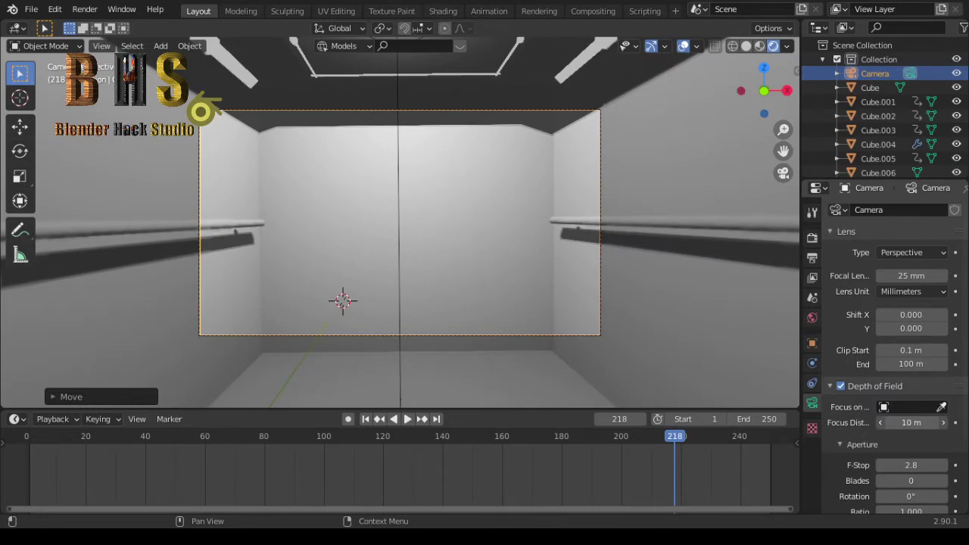
click(943, 422)
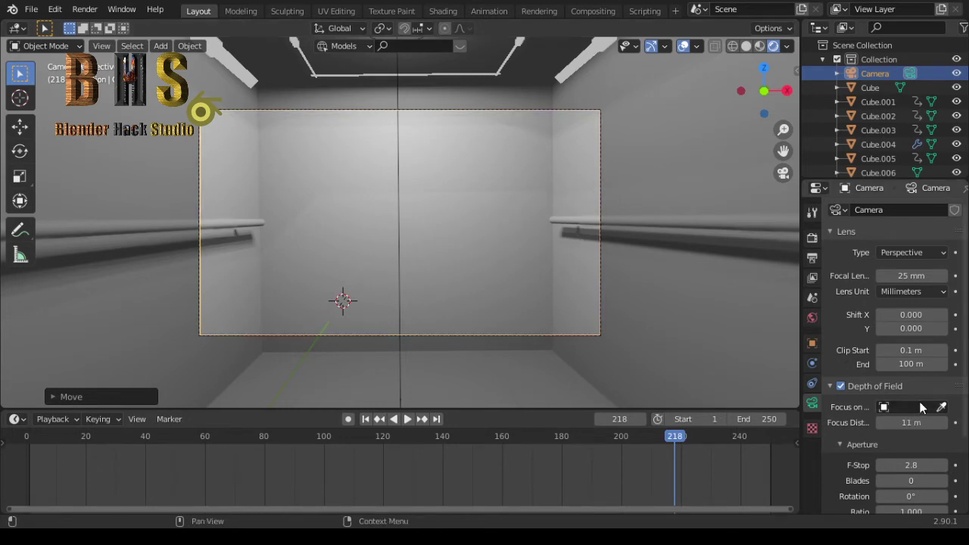
scroll(880, 420, down, 2)
scroll(881, 420, down, 1)
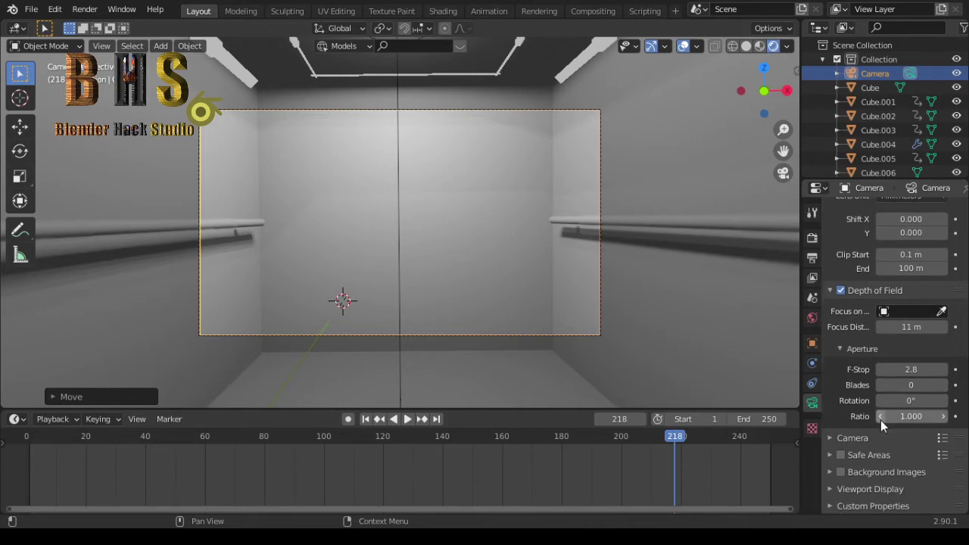
- Return the aperture ratio to 1.000 in Solid shading and play the door animation
drag(880, 420, 945, 423)
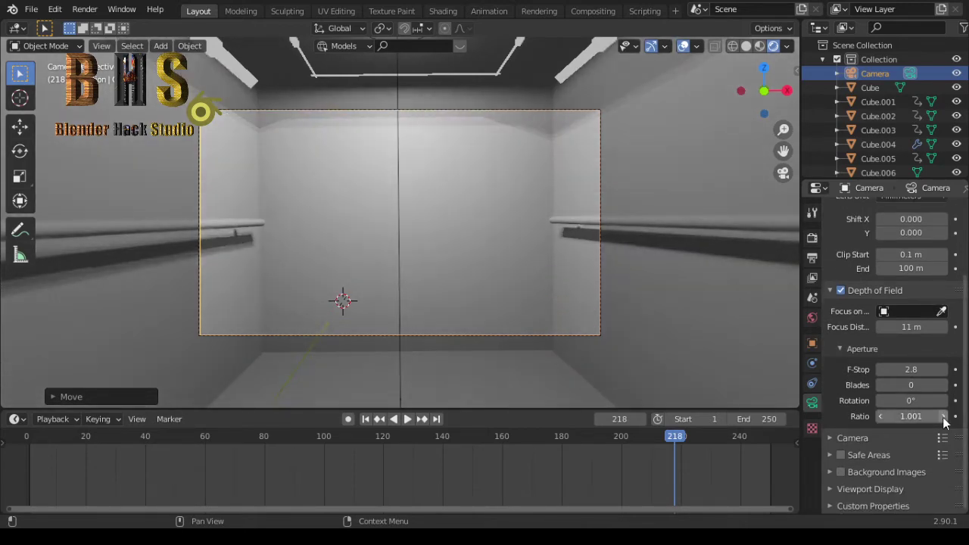
click(944, 423)
click(944, 423)
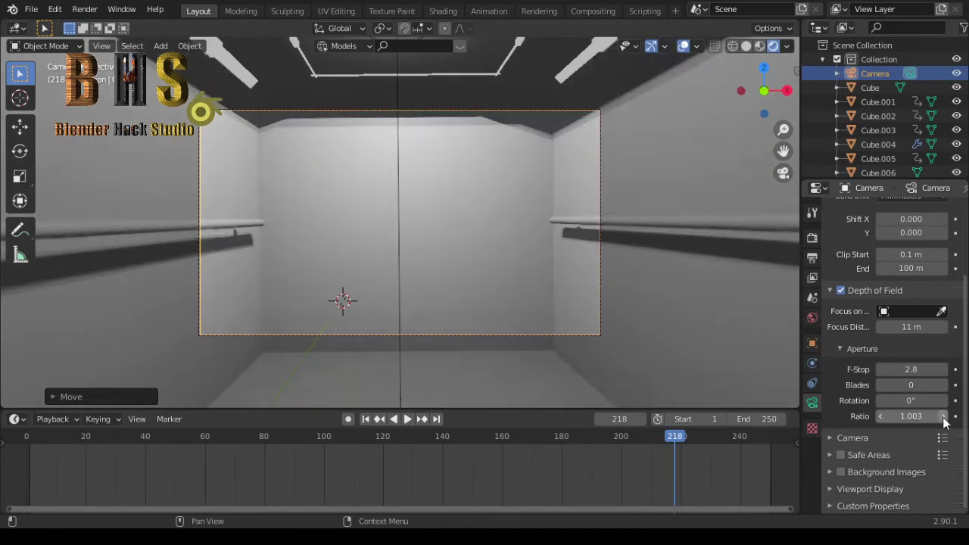
click(749, 50)
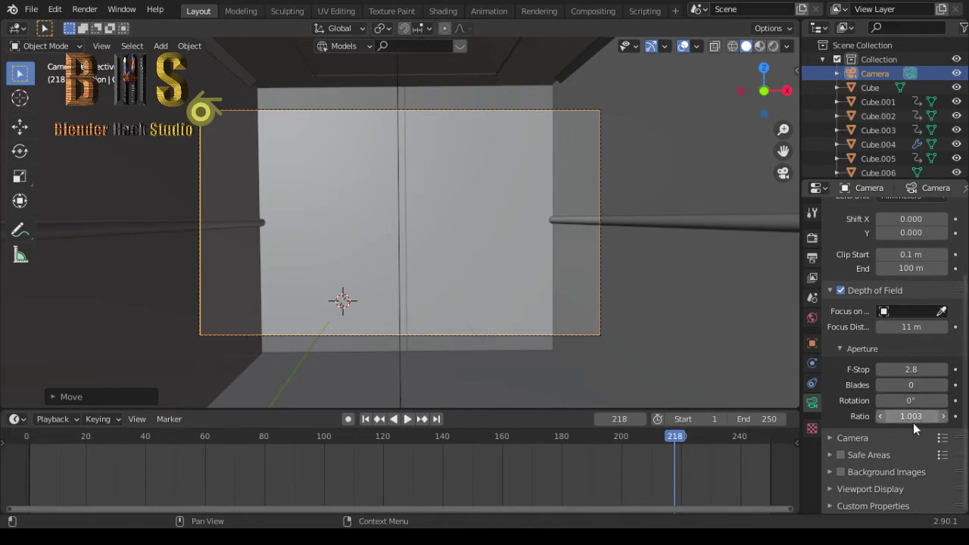
click(881, 417)
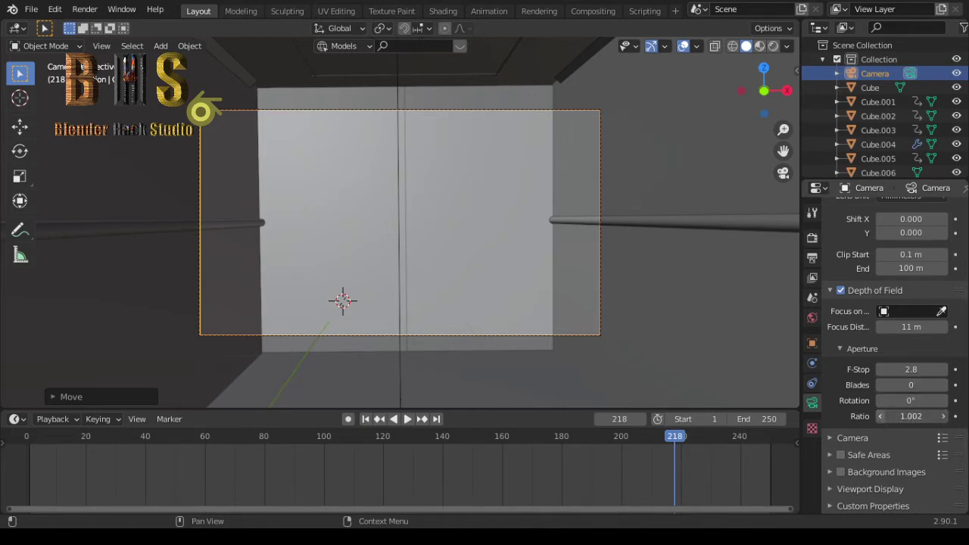
click(882, 416)
click(881, 416)
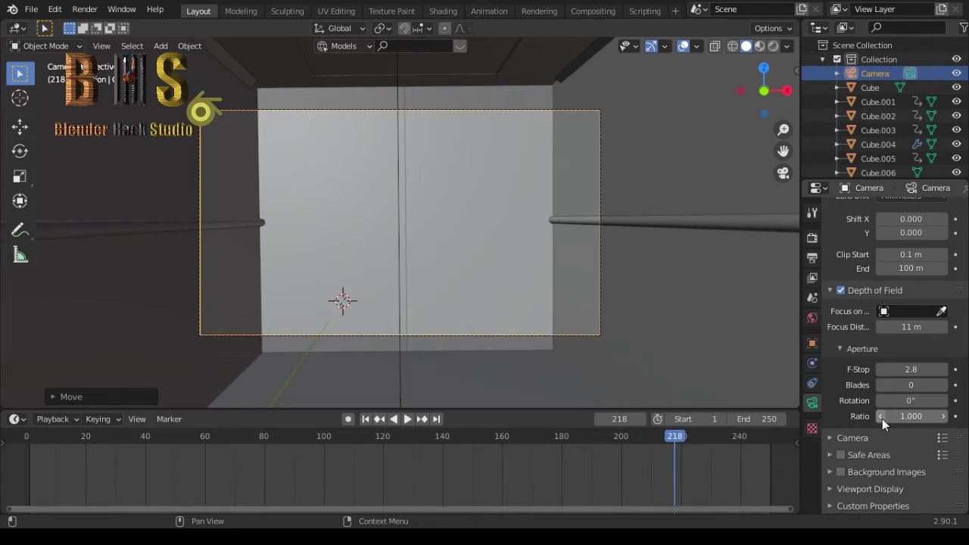
key(space)
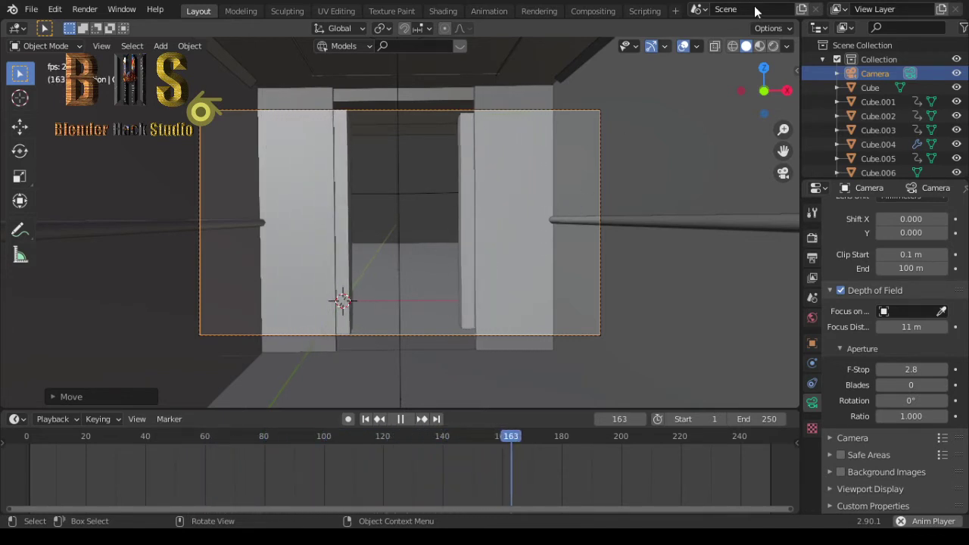
- Preview in Rendered shading and stop playback at frame 106 with doors open
click(773, 46)
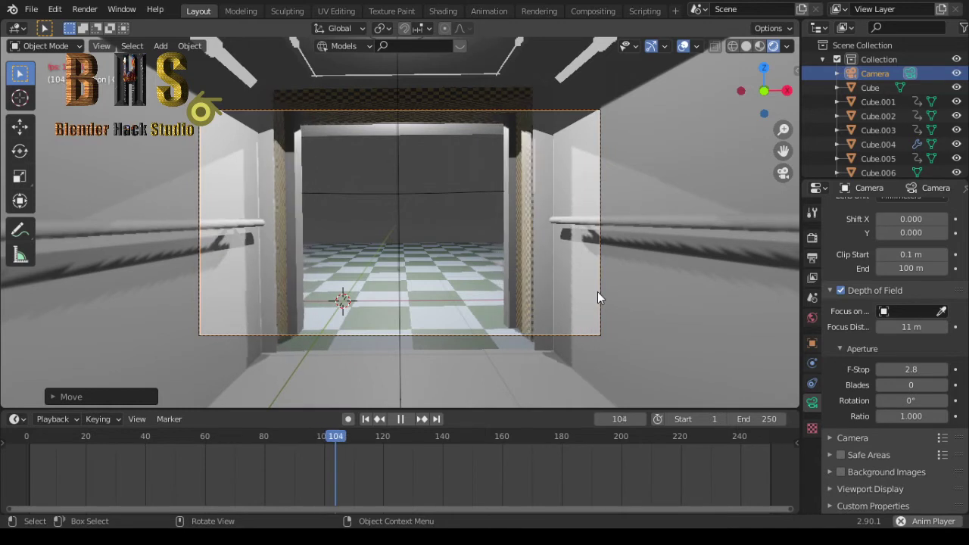
key(space)
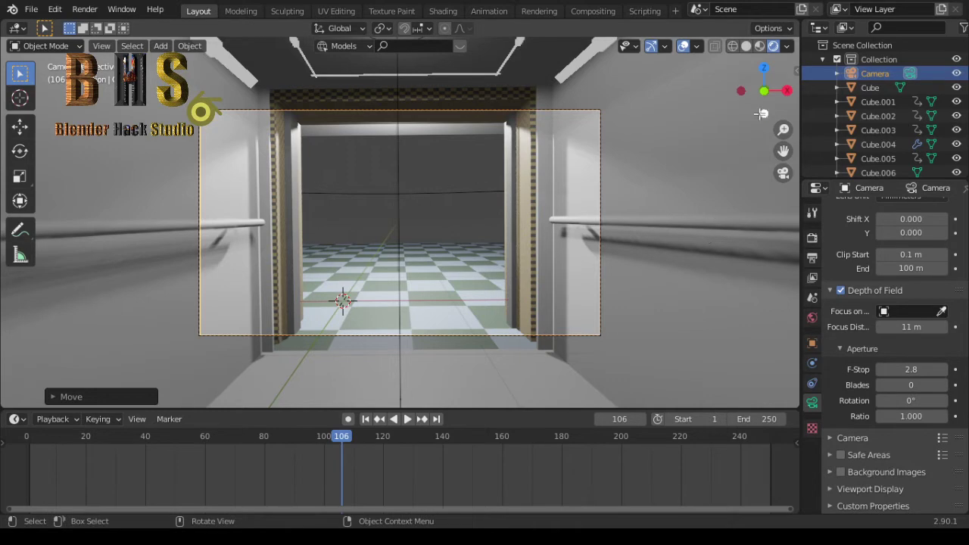
- Orbit and zoom out over the cabin and checkered floor, then start editing focus distance
drag(770, 92, 764, 95)
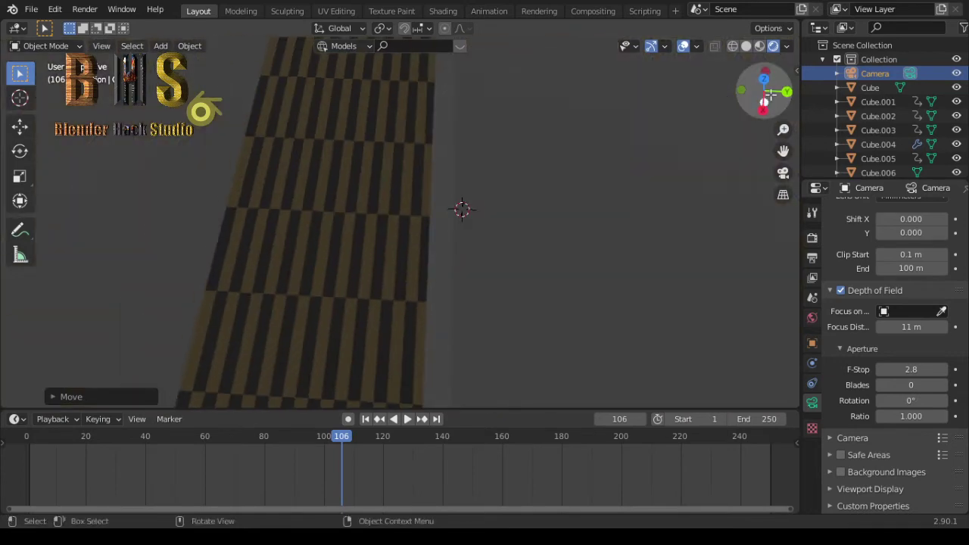
drag(765, 95, 459, 233)
scroll(459, 233, down, 2)
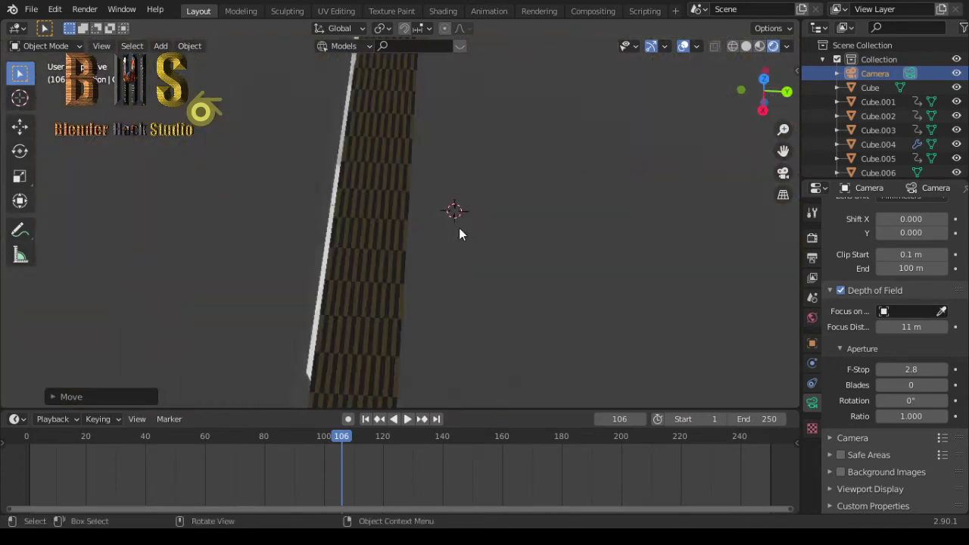
scroll(459, 233, down, 2)
scroll(459, 233, down, 1)
scroll(459, 233, down, 2)
scroll(459, 233, down, 2)
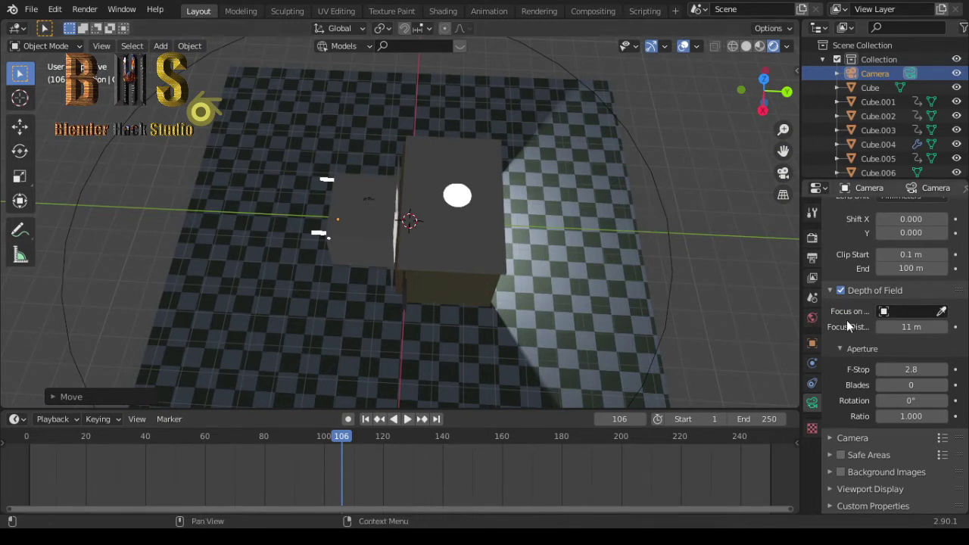
click(899, 327)
text(1000)
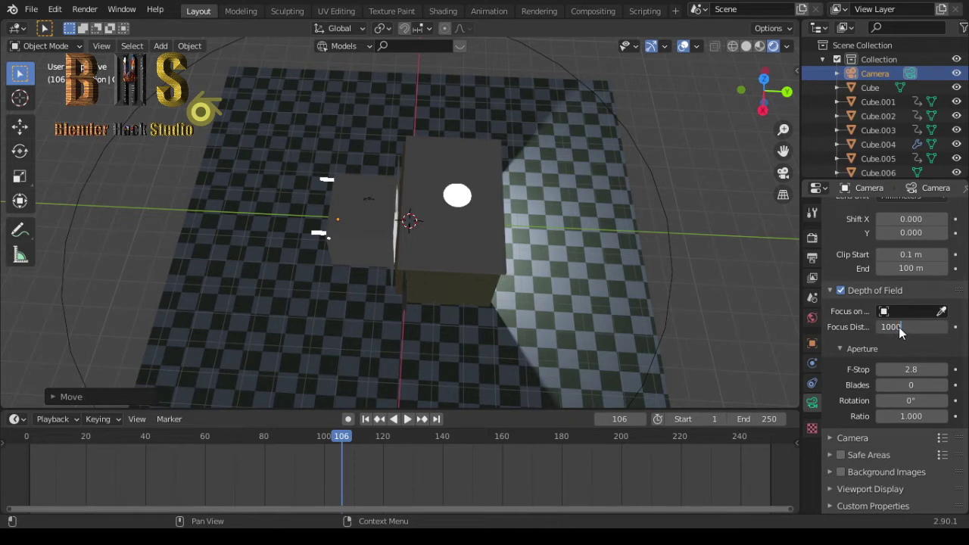
- Confirm a 1000 m focus distance and orbit to face the cabin's open front
key(Return)
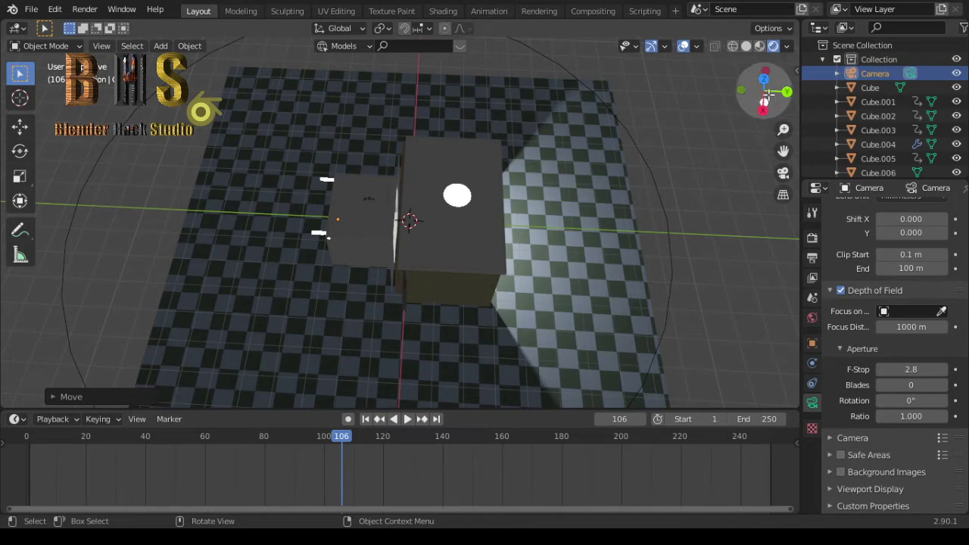
mouse_move(766, 98)
mouse_down()
mouse_move(745, 102)
mouse_move(764, 95)
mouse_up()
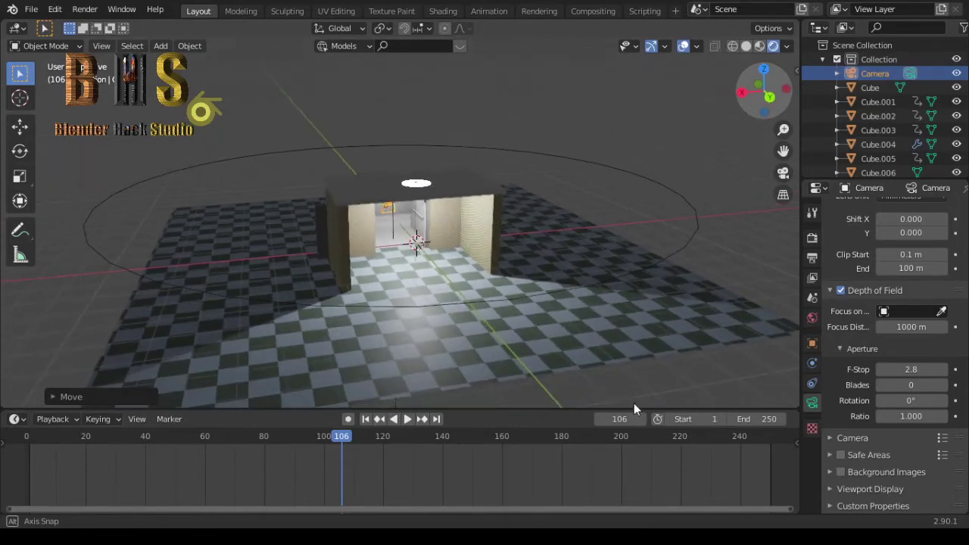
- Select both walls, the ceiling and its light, and place a linked copy 2.758 m up Z
click(345, 250)
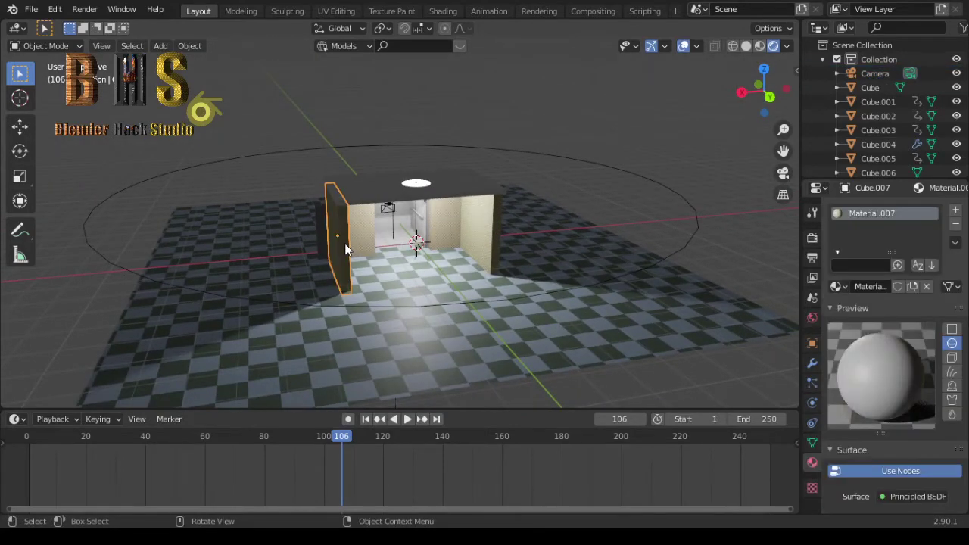
shift+click(387, 198)
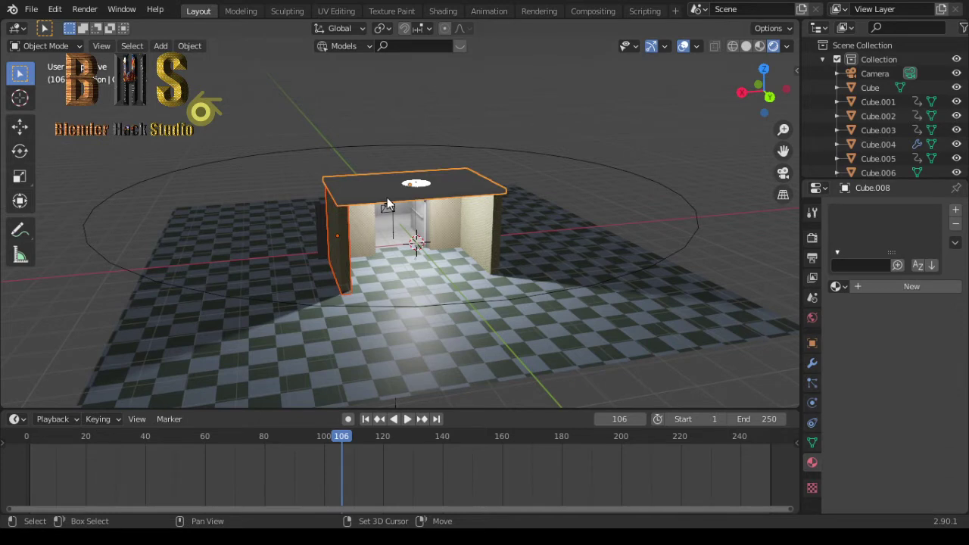
shift+click(498, 221)
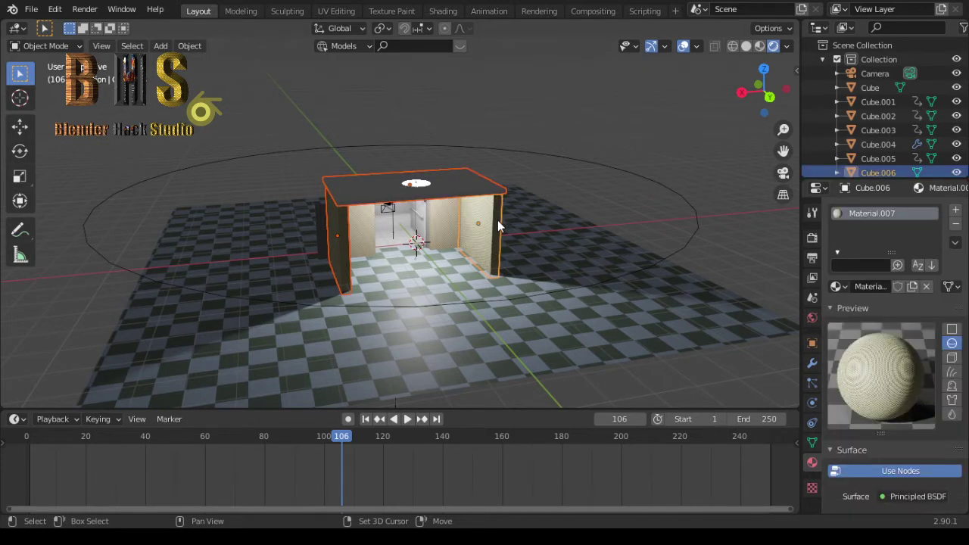
shift+click(415, 184)
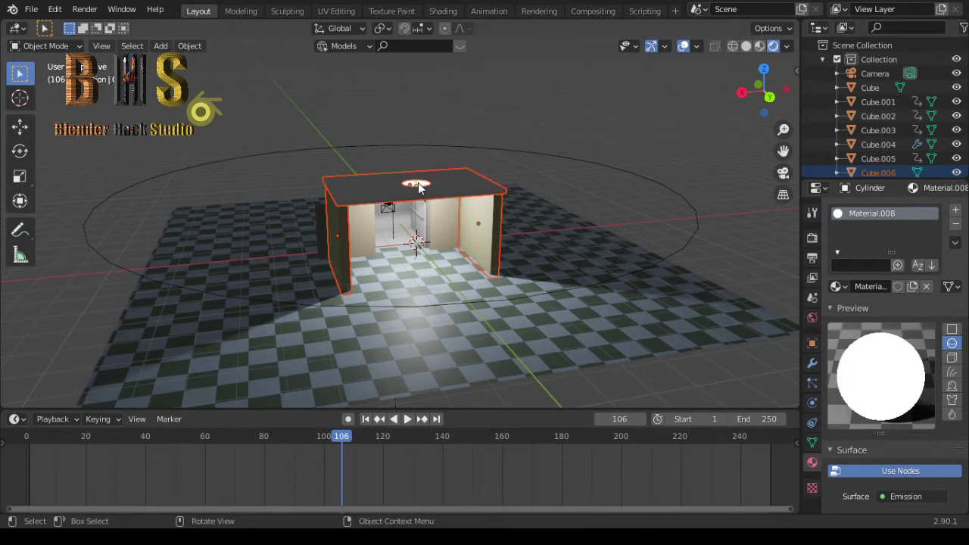
click(418, 186)
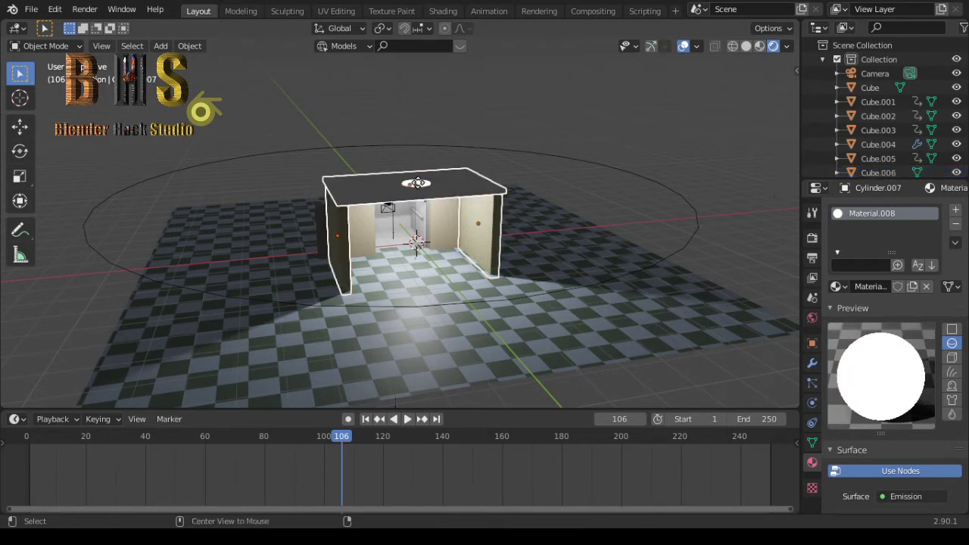
key(g)
key(z)
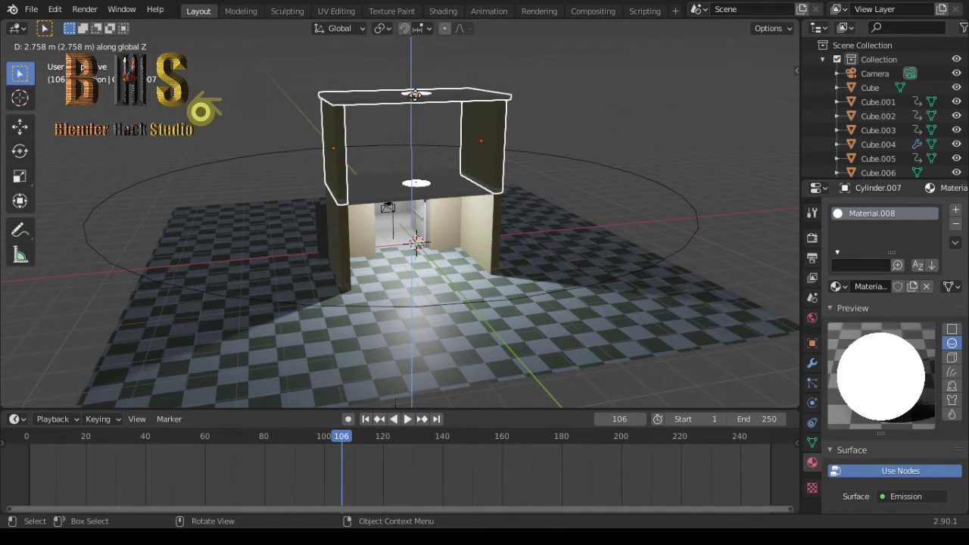
click(452, 99)
scroll(452, 99, down, 4)
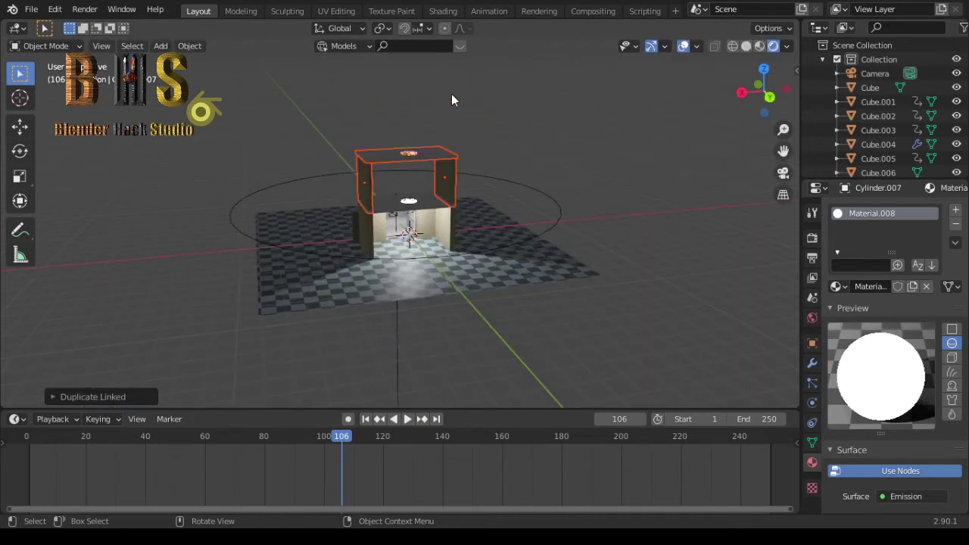
- Stack two more linked copies of the floor shell straight up, the first 2.648 m higher
key(alt+d)
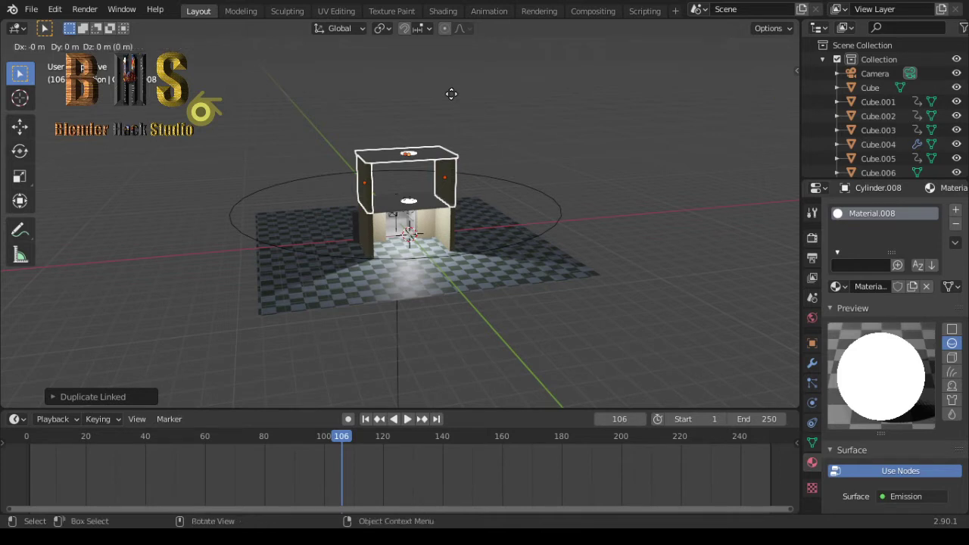
key(z)
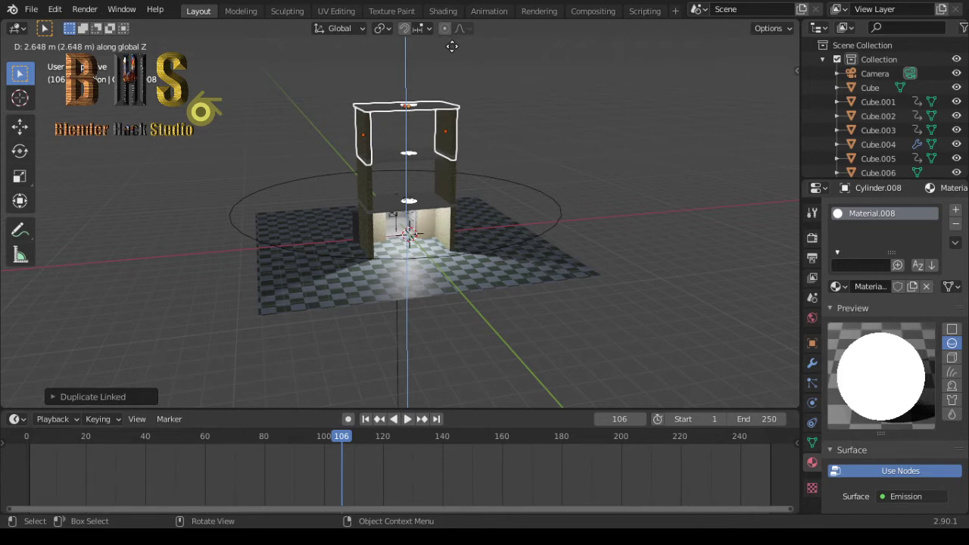
click(451, 46)
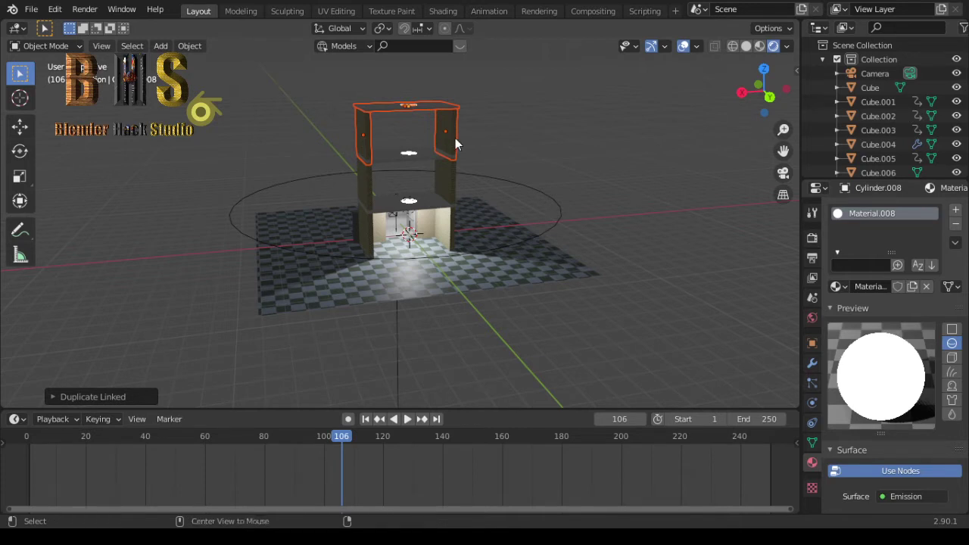
key(alt+d)
key(z)
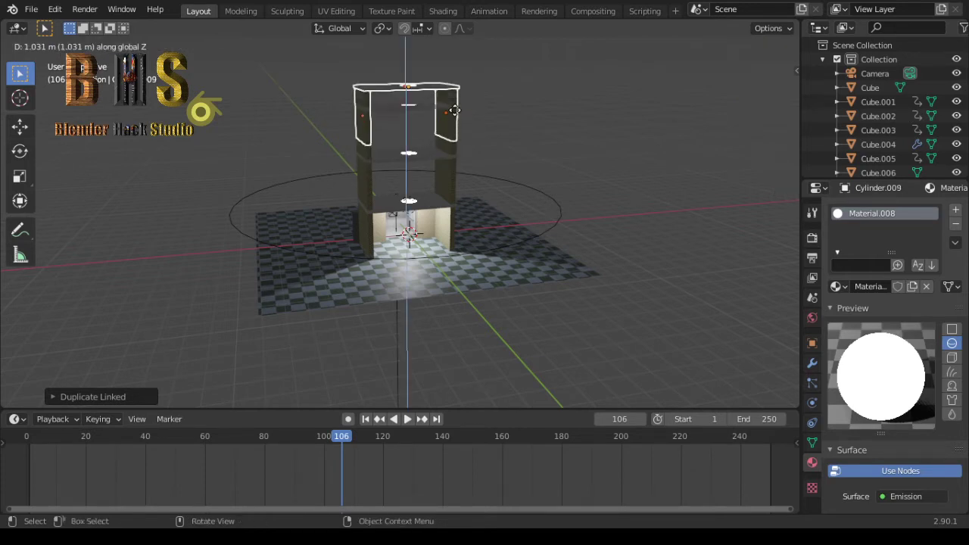
click(454, 86)
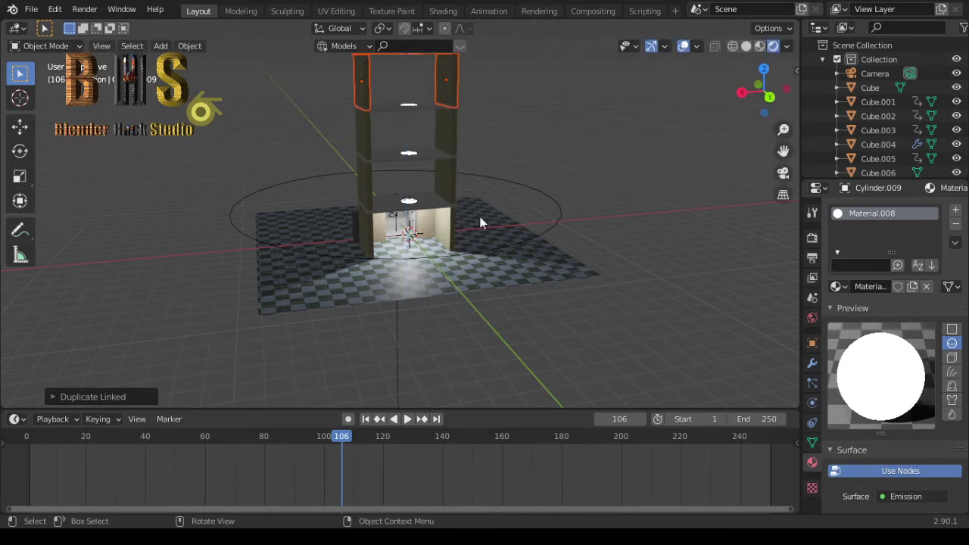
scroll(480, 216, up, 2)
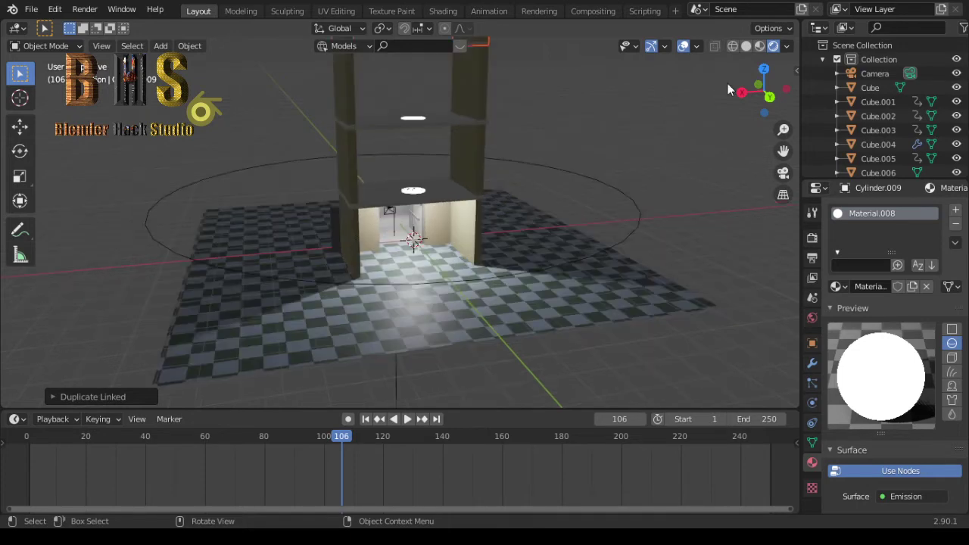
mouse_move(760, 89)
mouse_down()
mouse_move(757, 72)
mouse_move(663, 141)
mouse_up()
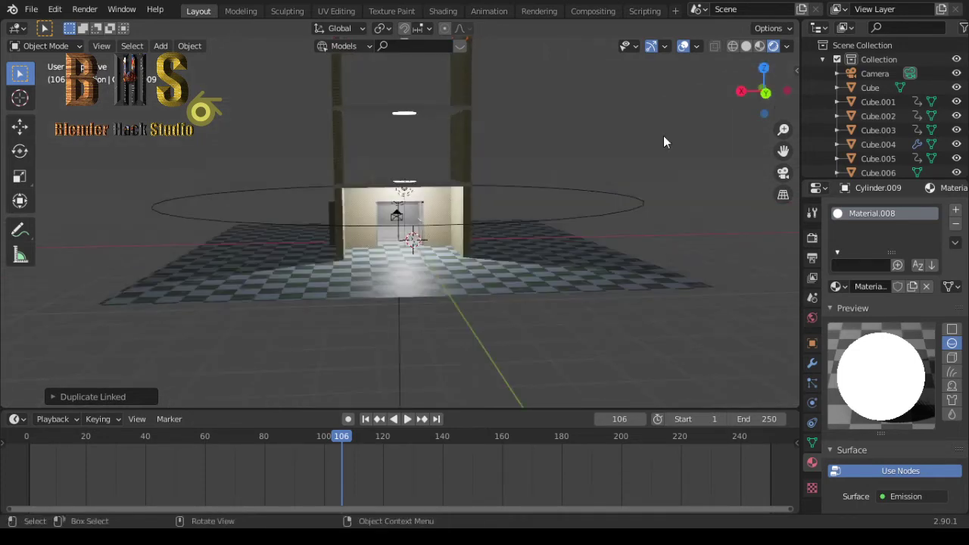
- Copy the ground-floor wooden front wall up to the second floor and settle it slightly lower
click(435, 216)
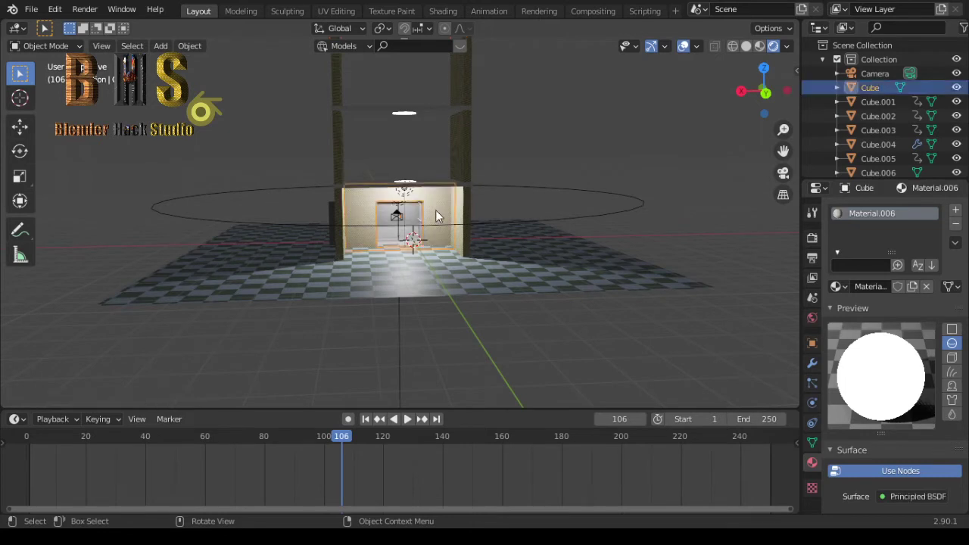
scroll(435, 212, down, 4)
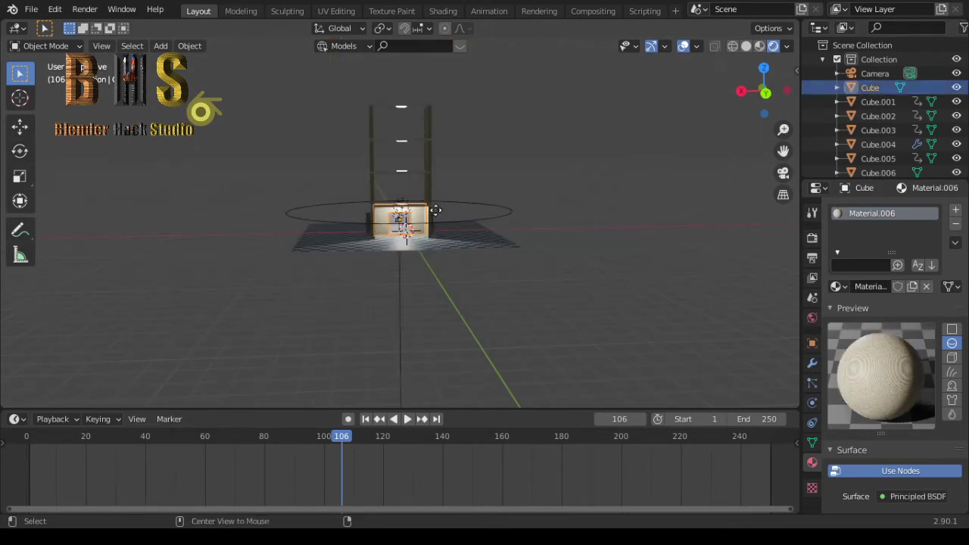
key(shift+d)
key(z)
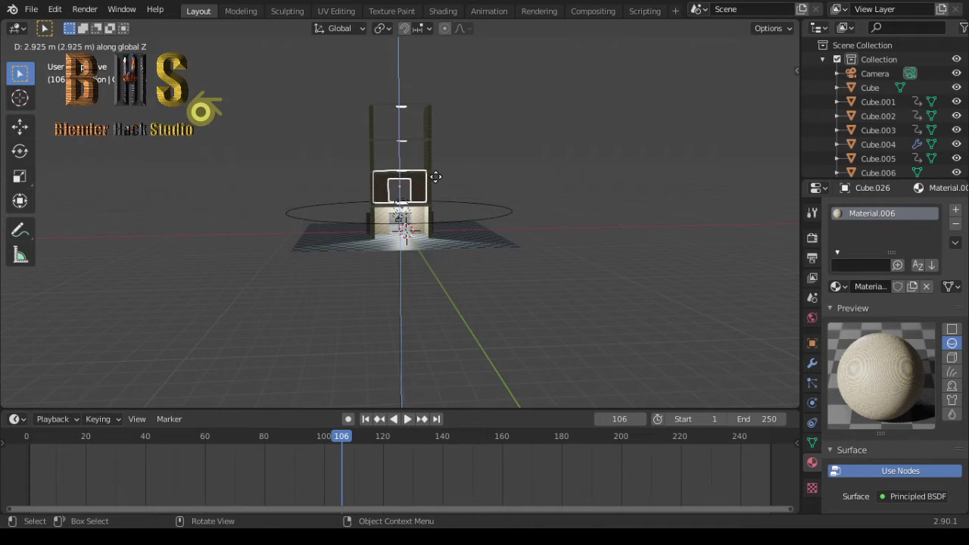
click(435, 176)
scroll(435, 176, up, 5)
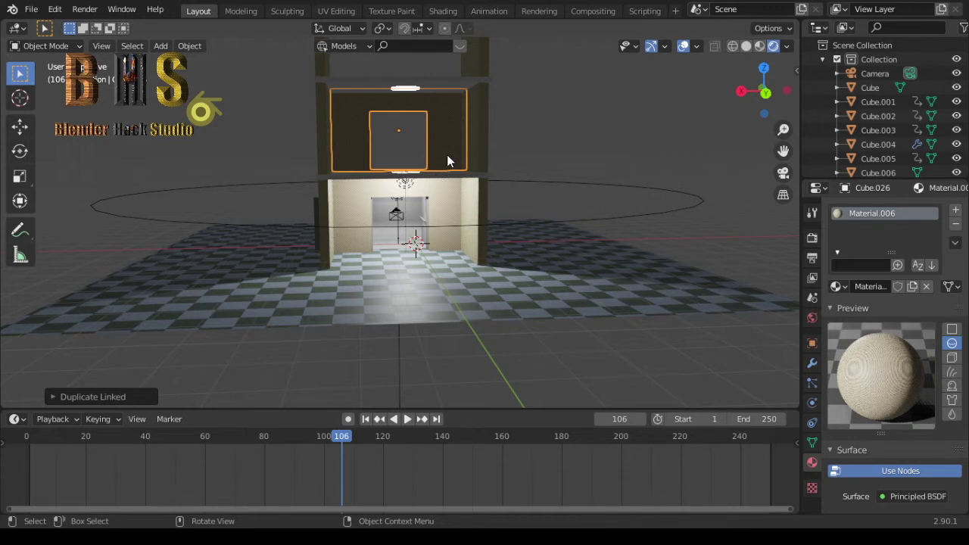
key(alt+d)
key(z)
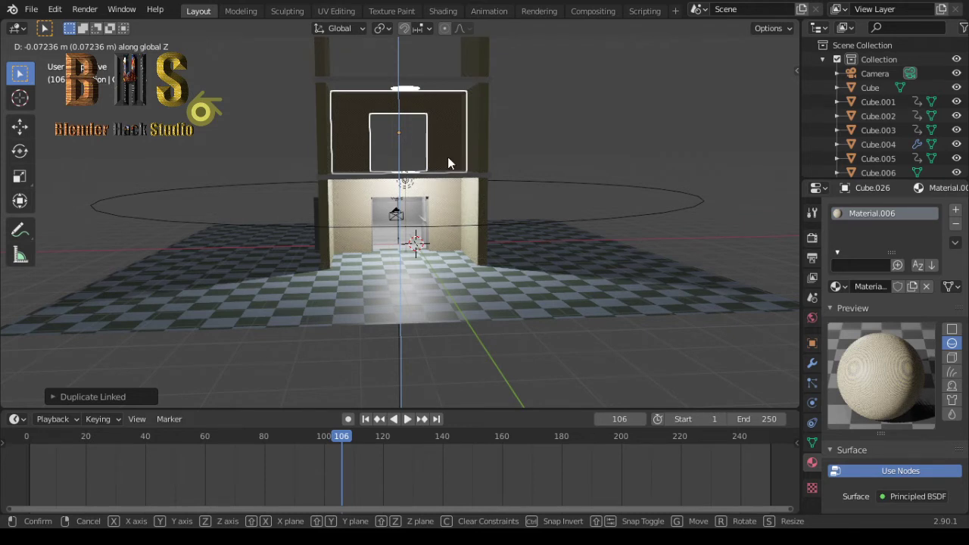
click(448, 157)
- Add linked wall copies on the third and top floors, Cube.028 about 2.85 m higher
scroll(448, 156, down, 2)
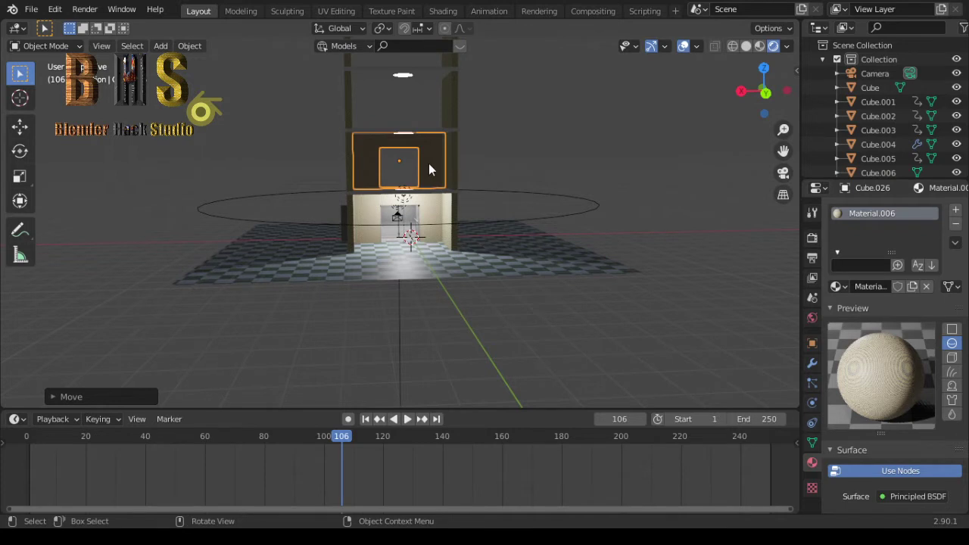
key(shift+d)
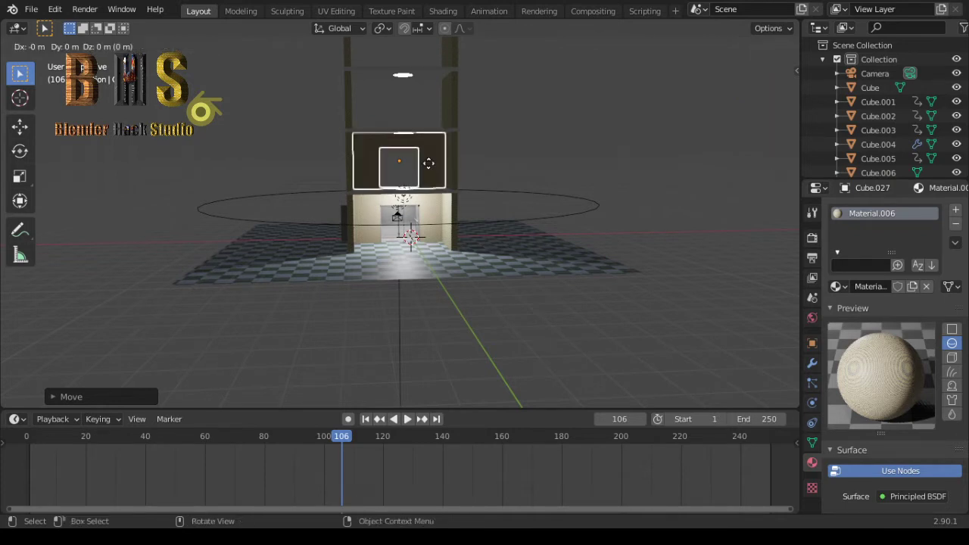
key(z)
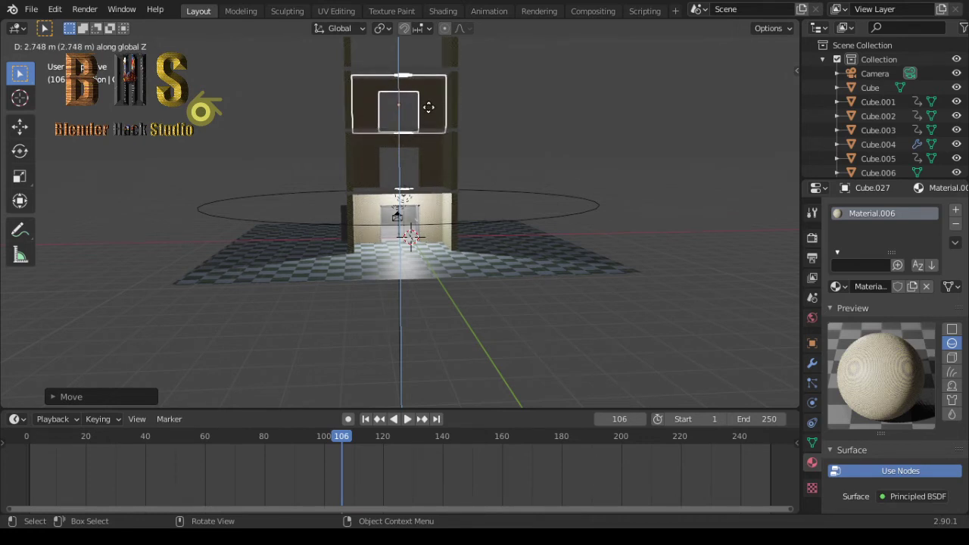
click(429, 107)
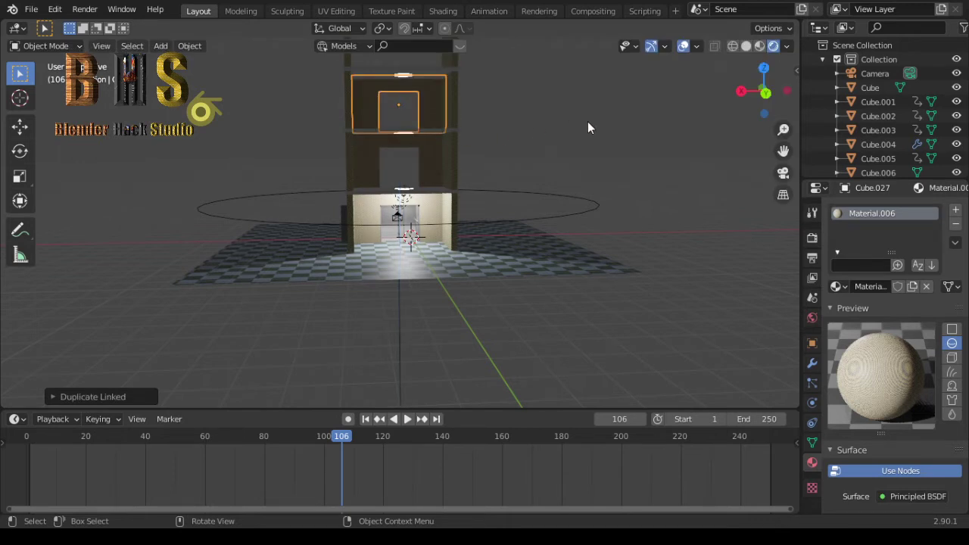
scroll(587, 123, down, 2)
scroll(588, 123, down, 1)
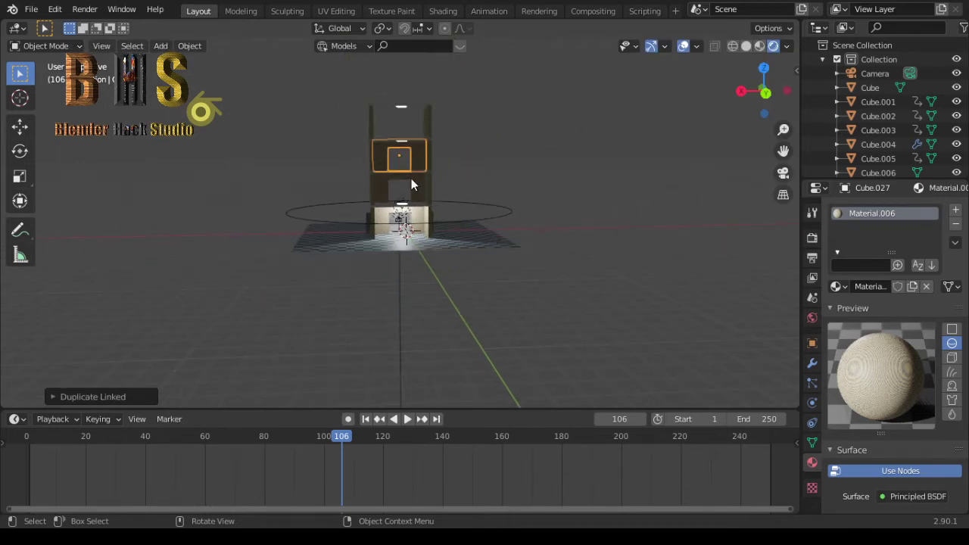
key(alt+d)
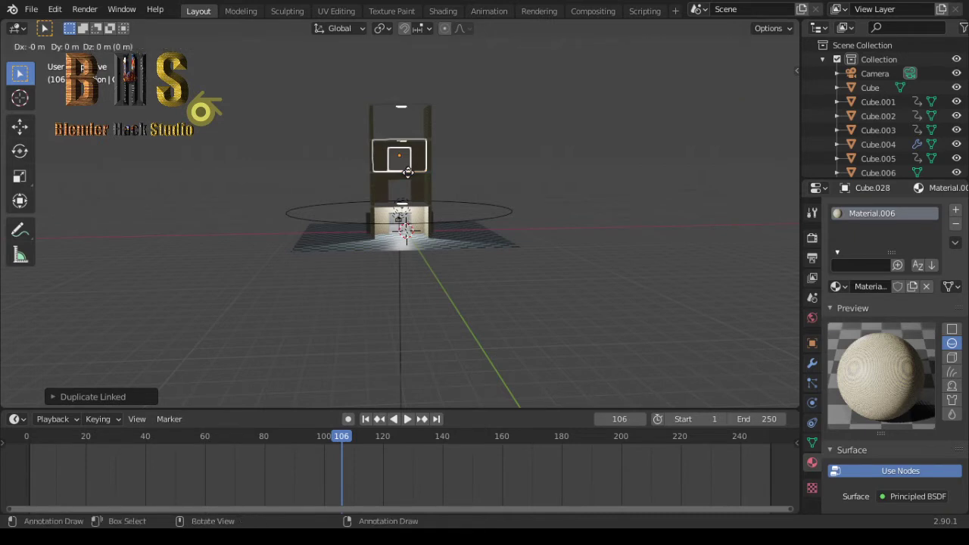
key(z)
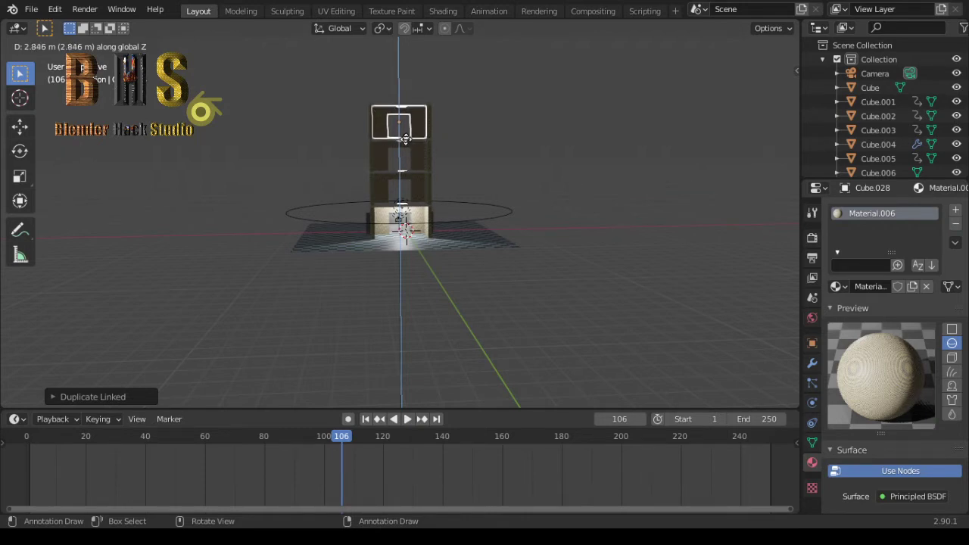
click(406, 139)
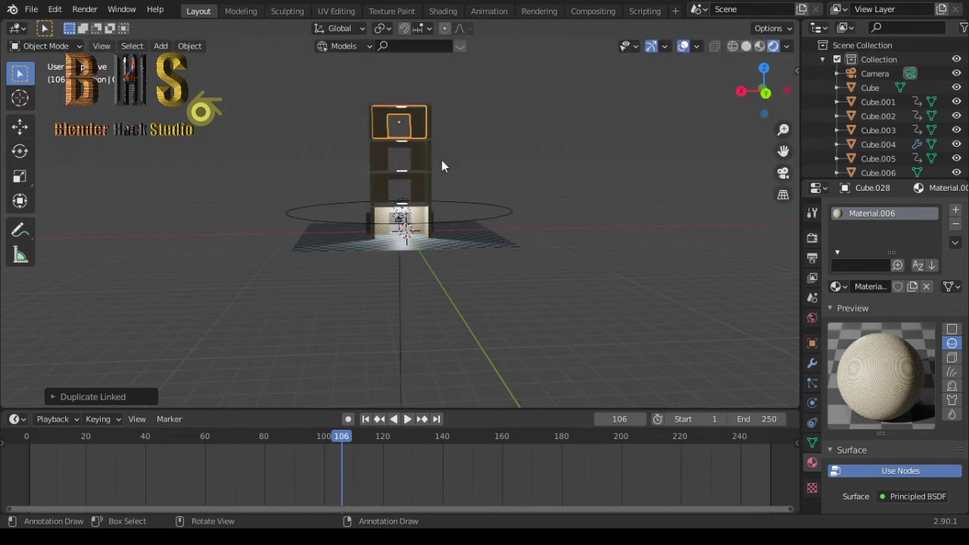
scroll(401, 254, up, 4)
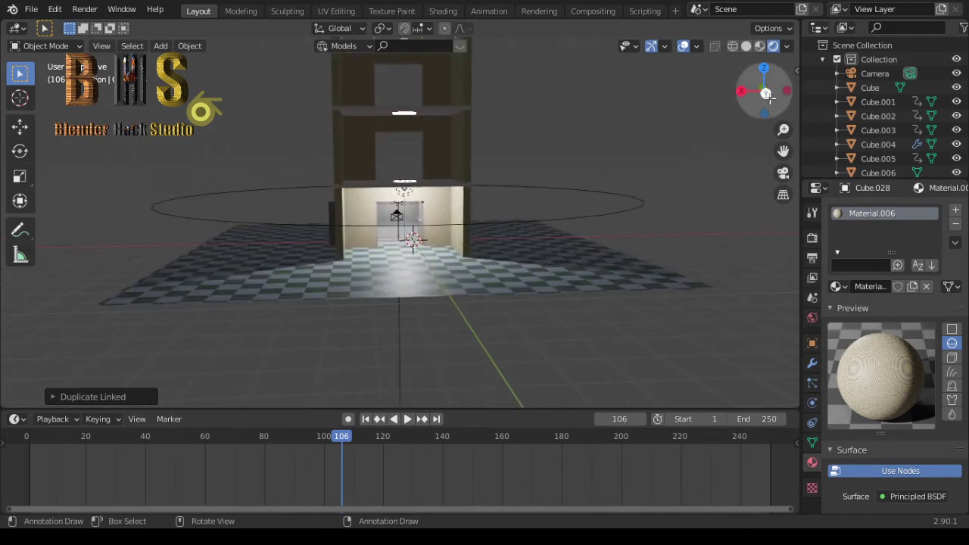
mouse_move(761, 94)
mouse_down()
mouse_move(765, 72)
mouse_move(761, 91)
mouse_up()
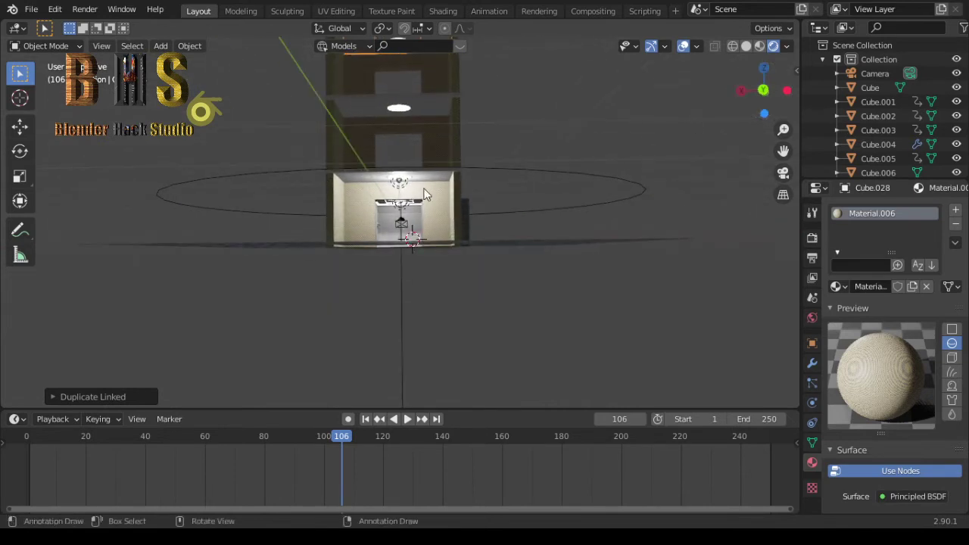
- Copy the cabin point light up to each floor, with Light.003 about 2.82 m higher on top
click(400, 184)
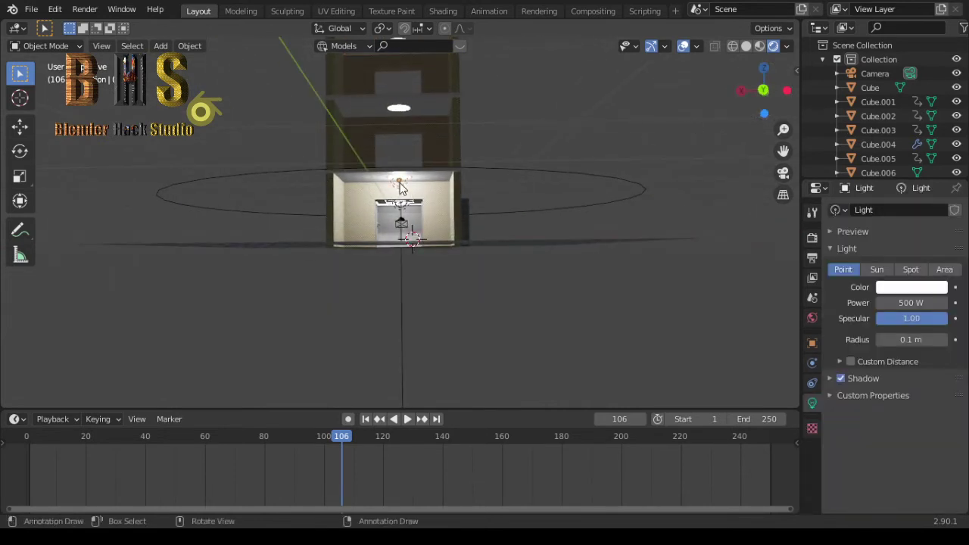
key(shift+d)
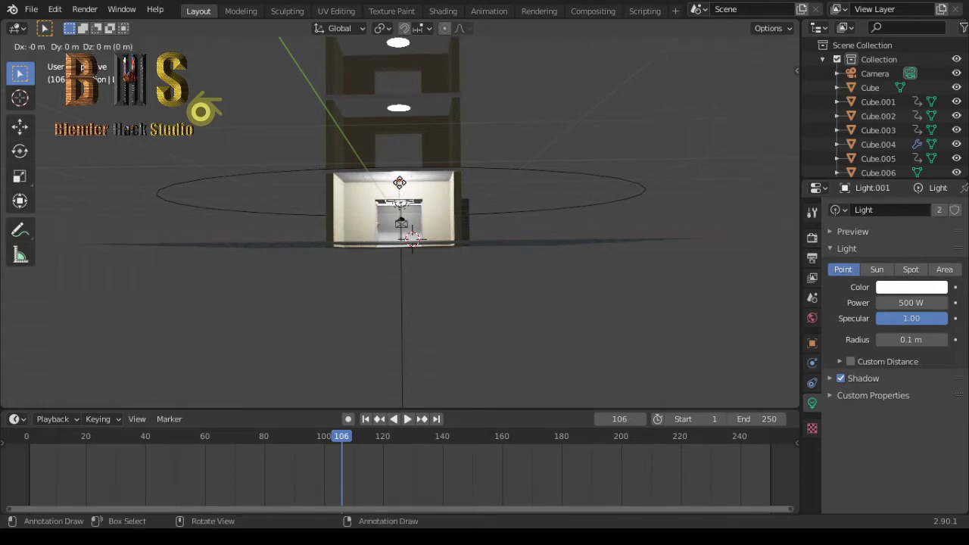
key(z)
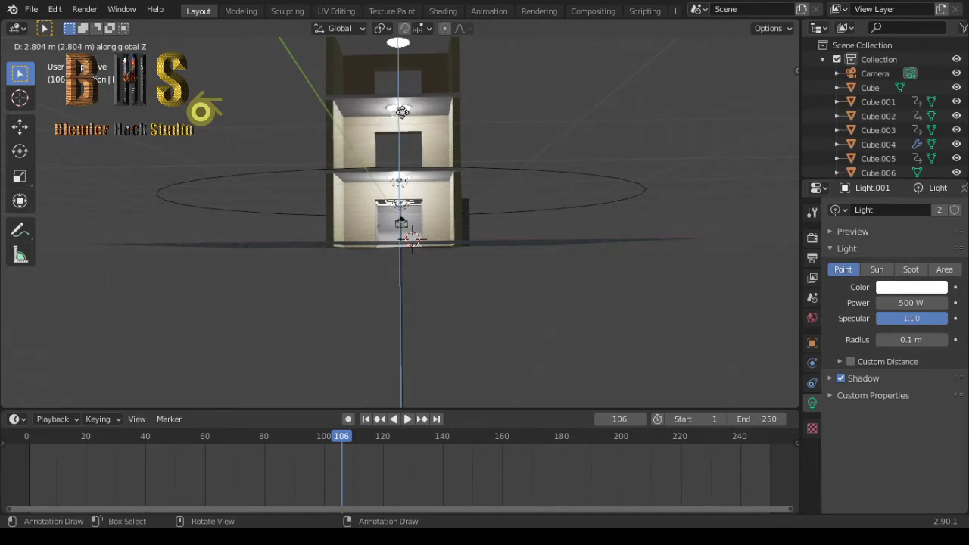
click(554, 118)
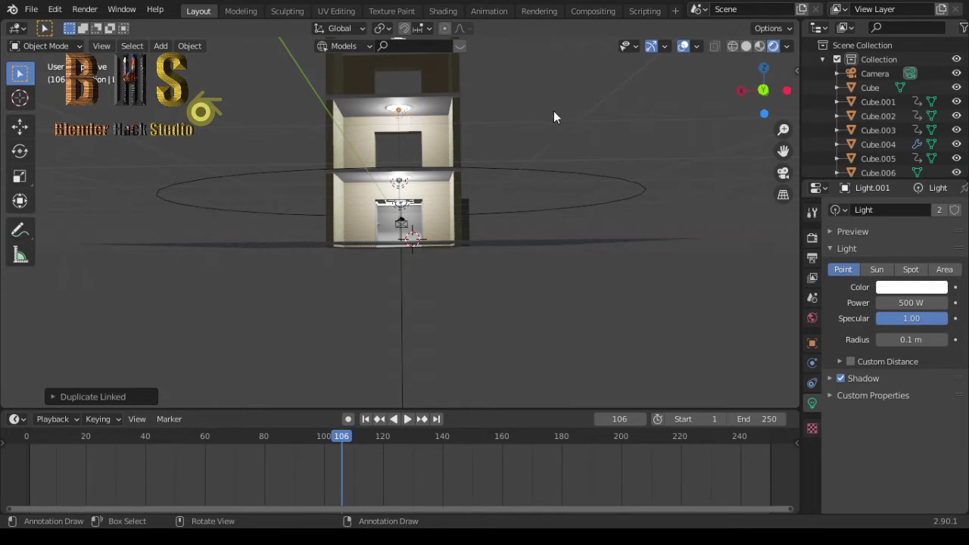
drag(783, 150, 801, 280)
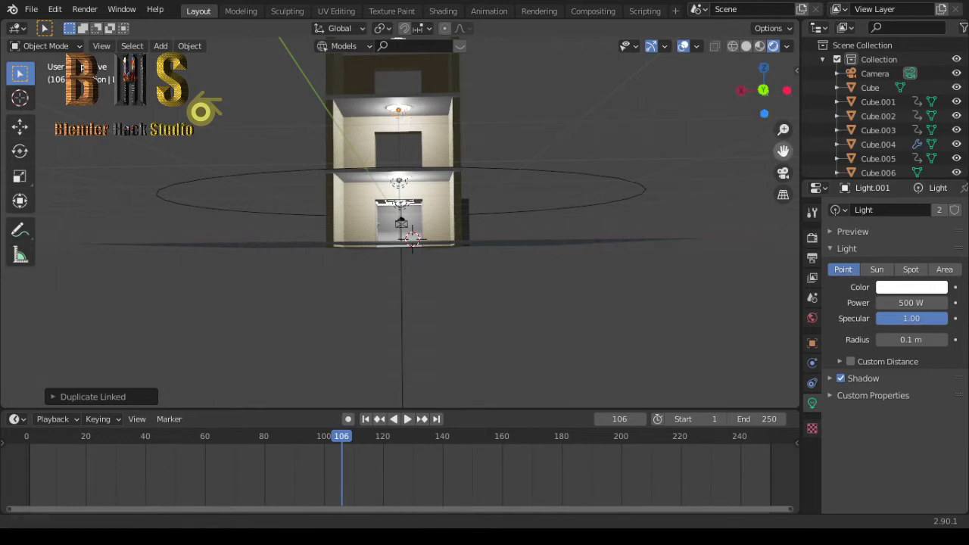
drag(783, 150, 783, 203)
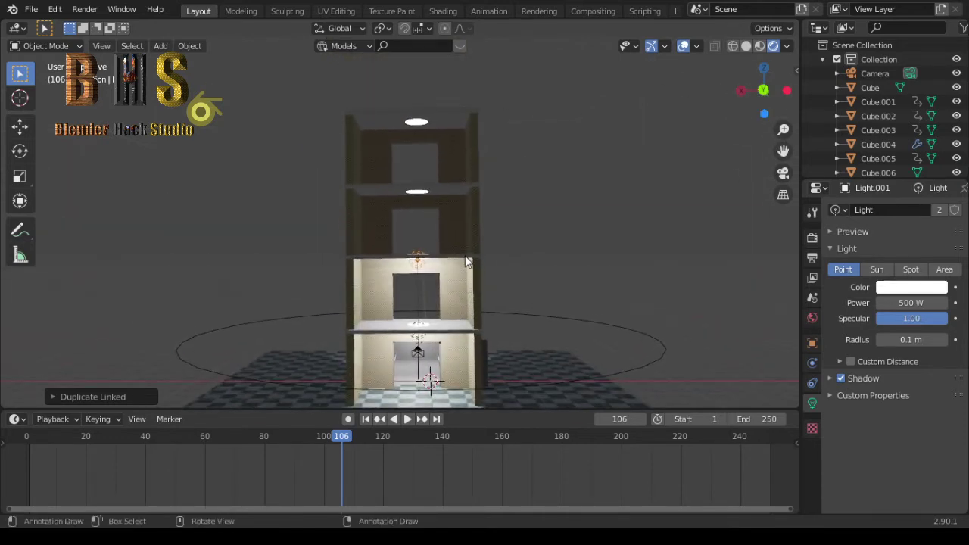
key(alt+d)
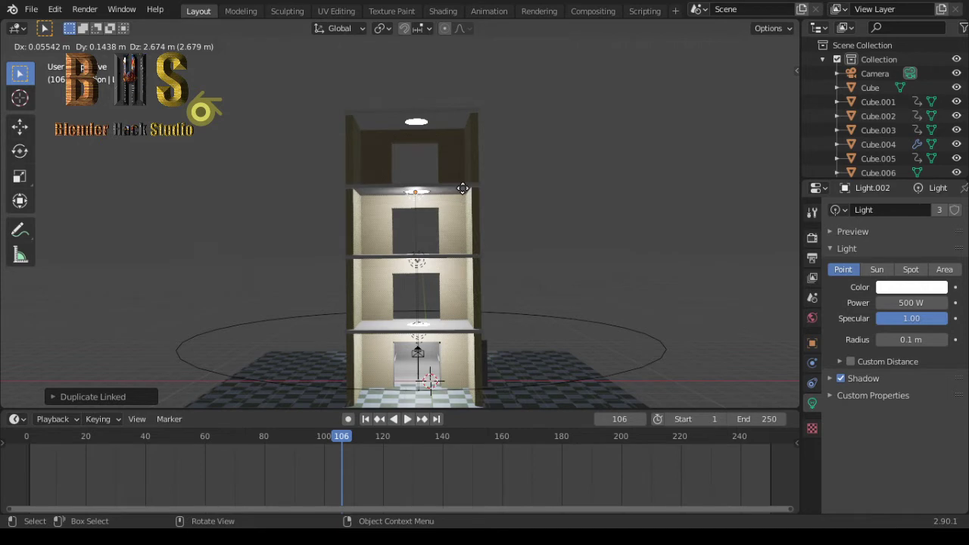
click(463, 187)
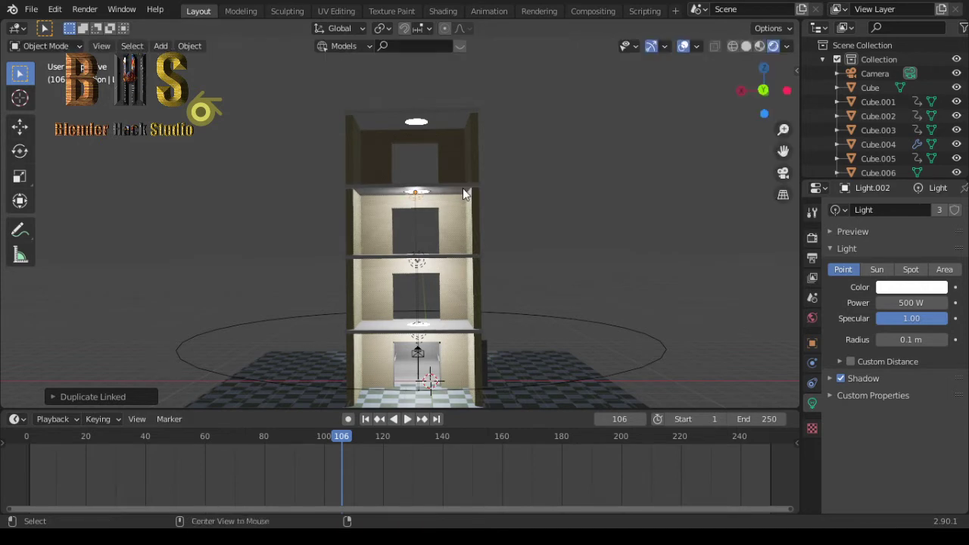
key(shift+d)
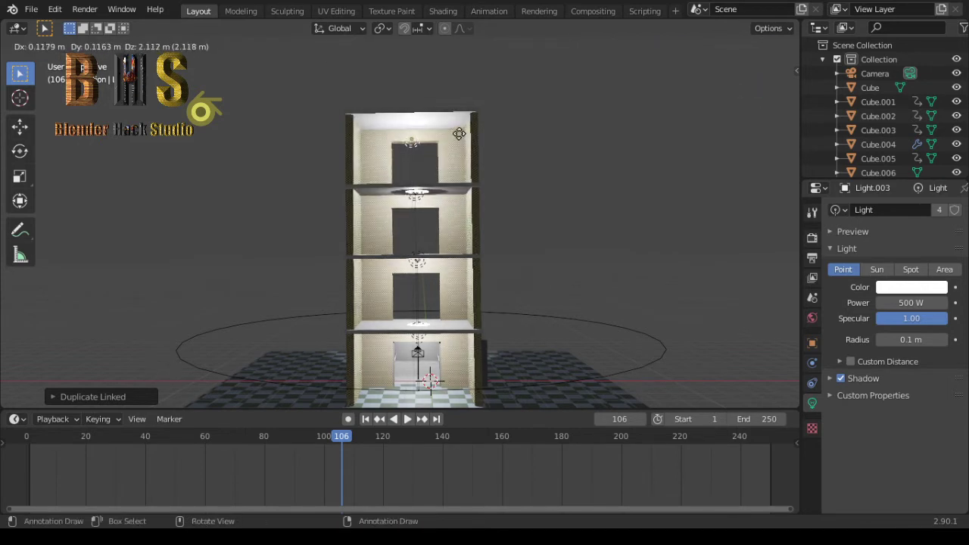
key(z)
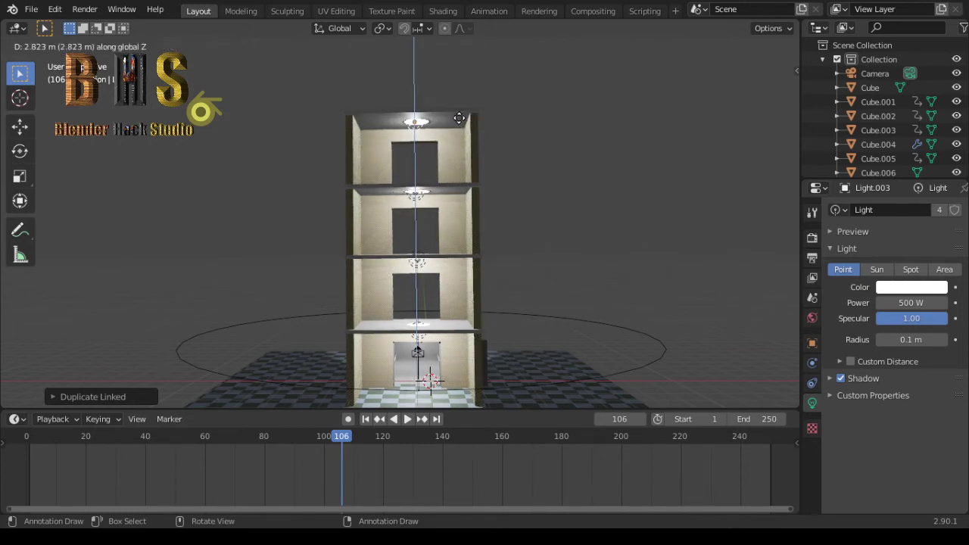
click(459, 118)
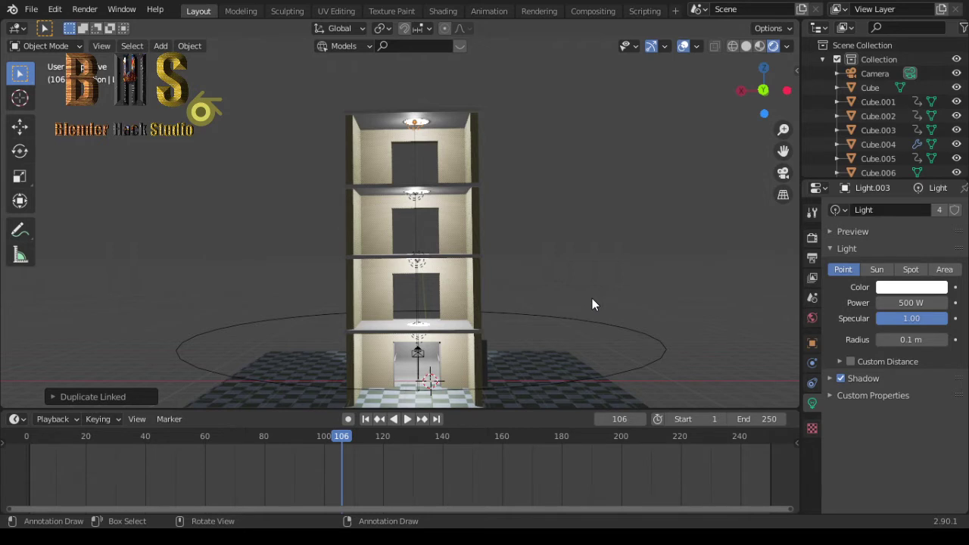
- Play the animation to frame 210, then orbit around the four-storey lit tower
key(space)
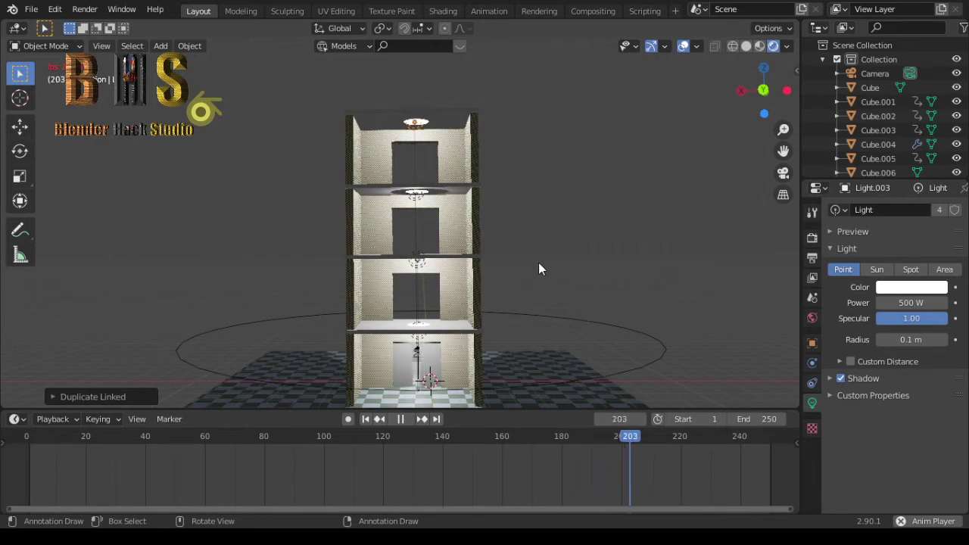
key(space)
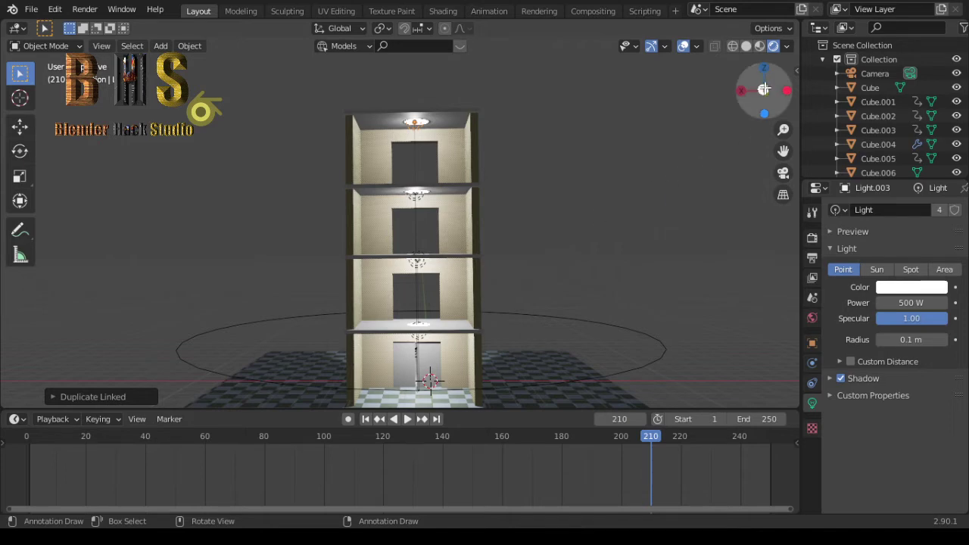
drag(762, 91, 427, 360)
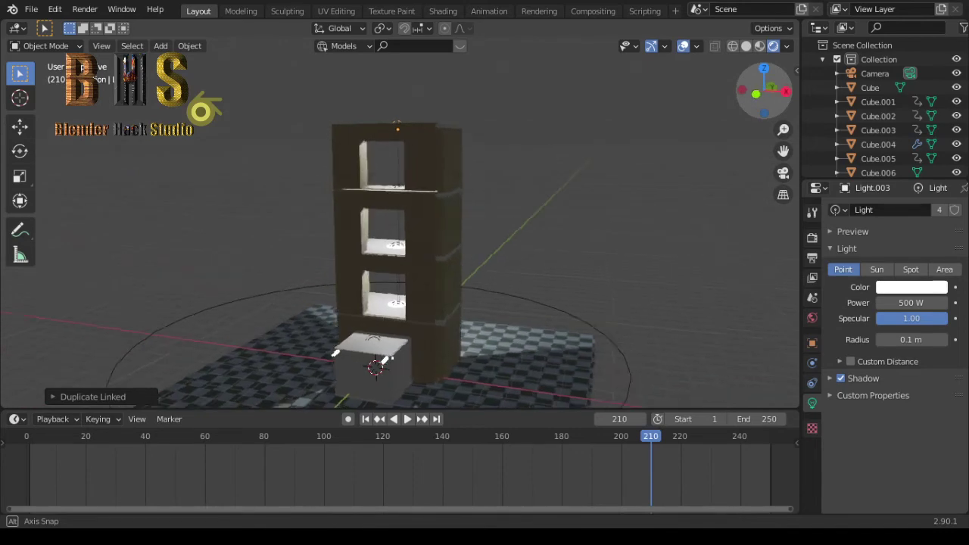
drag(426, 360, 329, 342)
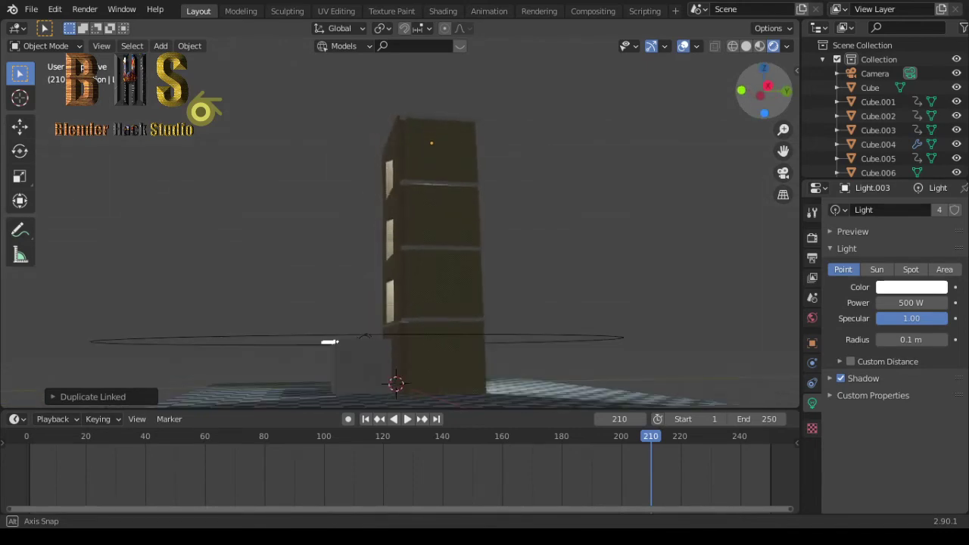
mouse_move(329, 342)
middle_down()
mouse_move(400, 295)
mouse_move(410, 309)
mouse_move(644, 311)
middle_up()
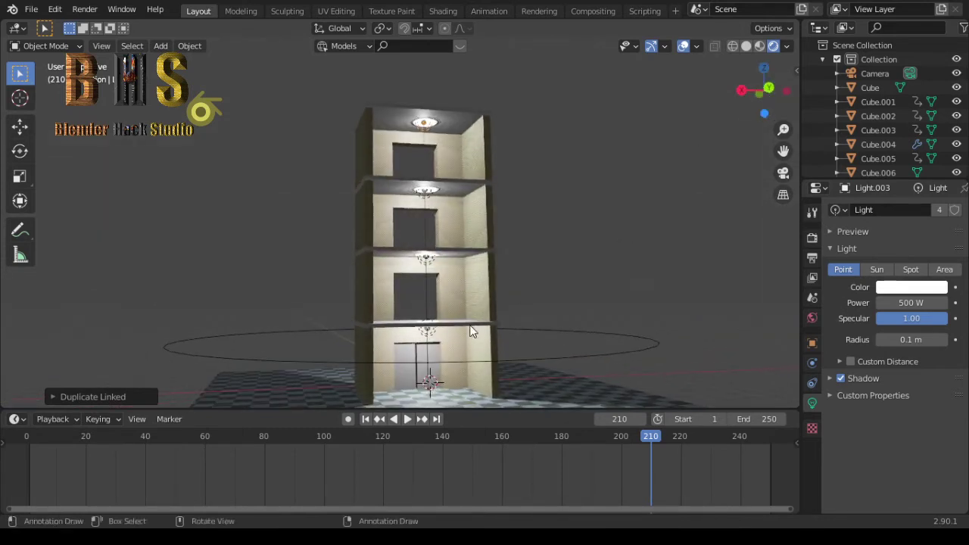
- Select both ground-floor sliding door panels together, dropping the stray light and floor picks
click(437, 358)
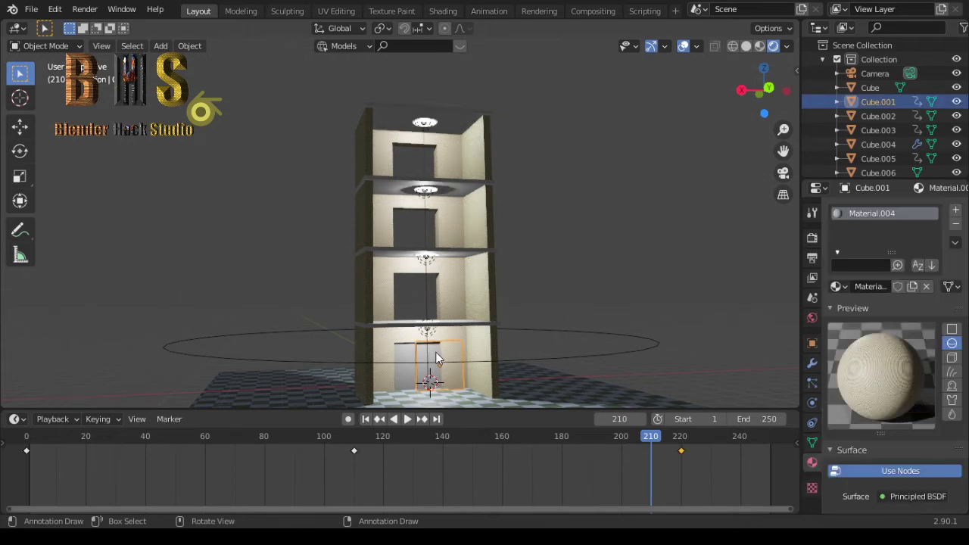
key(shift)
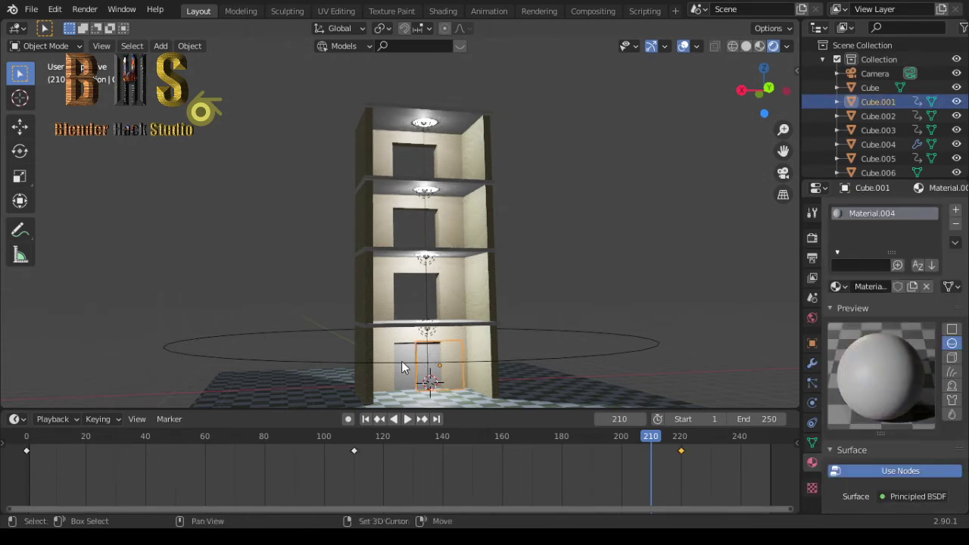
shift+click(403, 363)
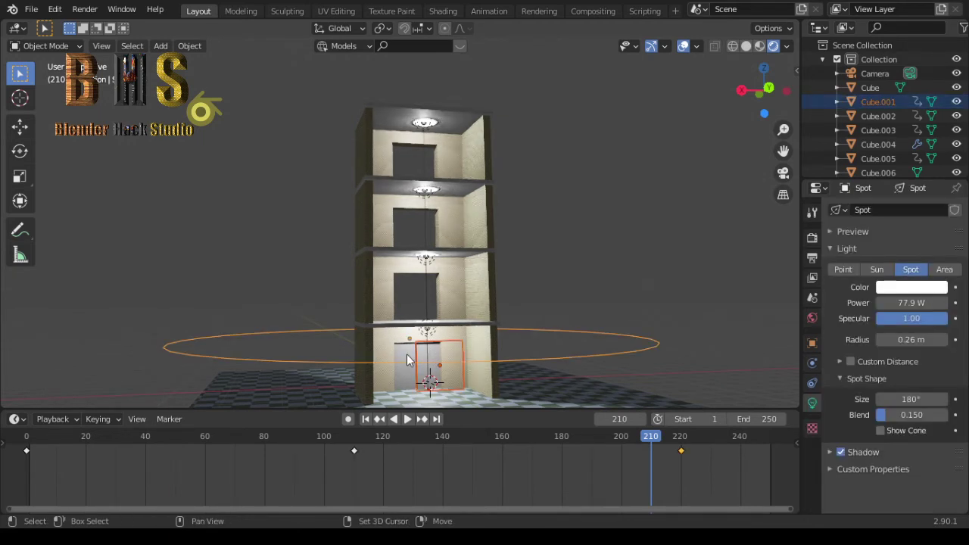
shift+click(406, 369)
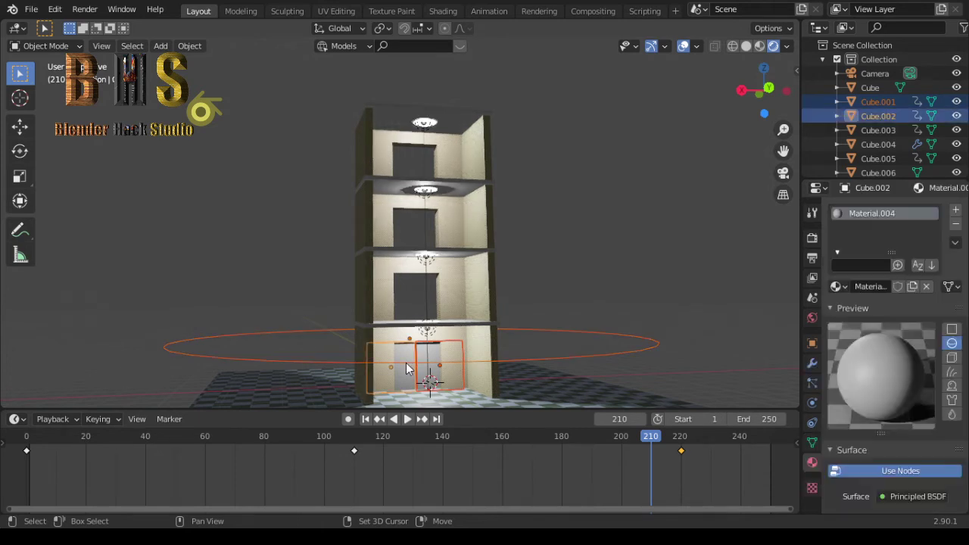
shift+click(405, 369)
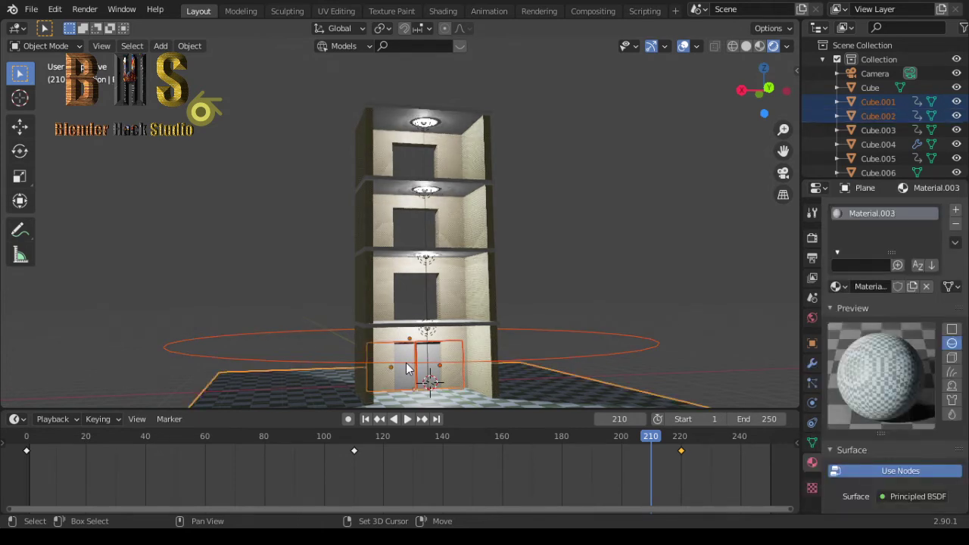
shift+click(405, 368)
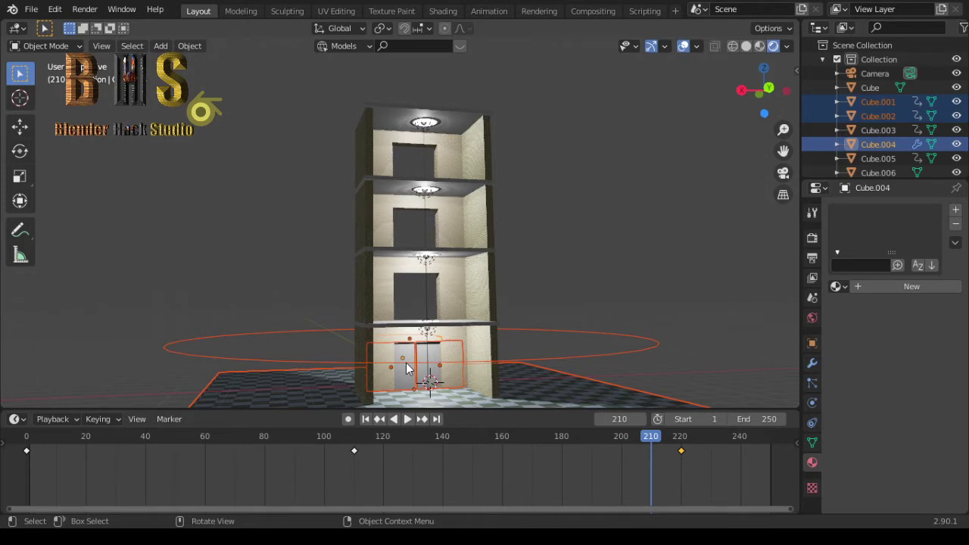
click(408, 354)
click(409, 354)
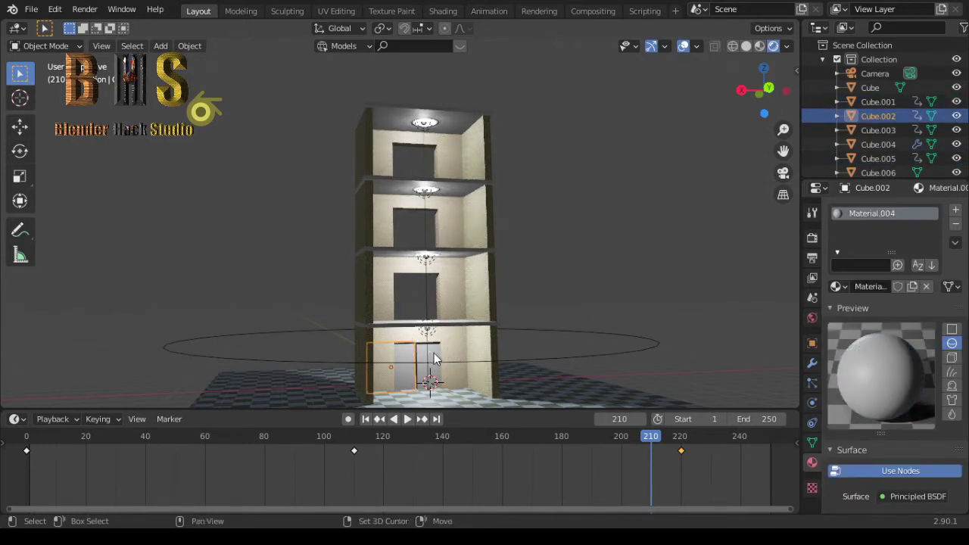
shift+click(434, 359)
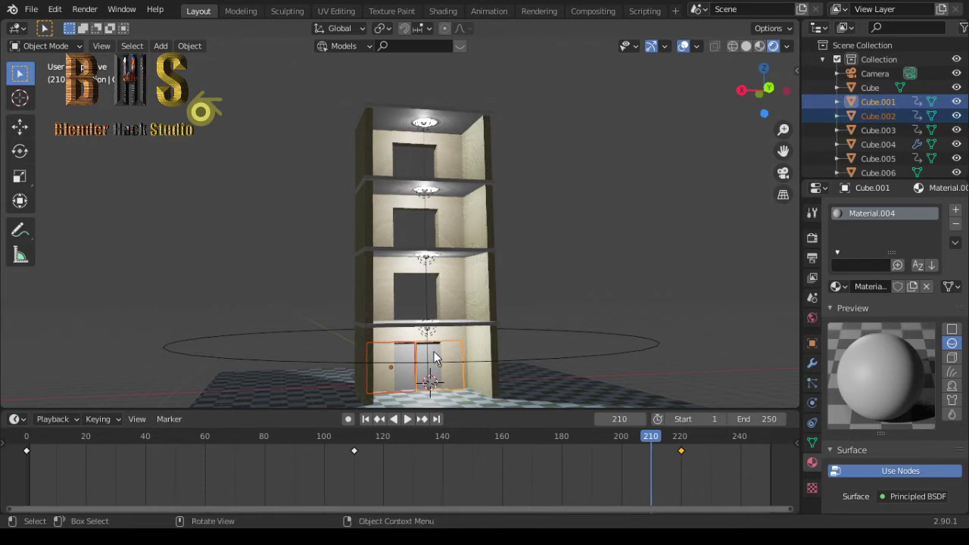
- Raise a linked copy of both door panels to the top floor and play back the animation
key(shift+d)
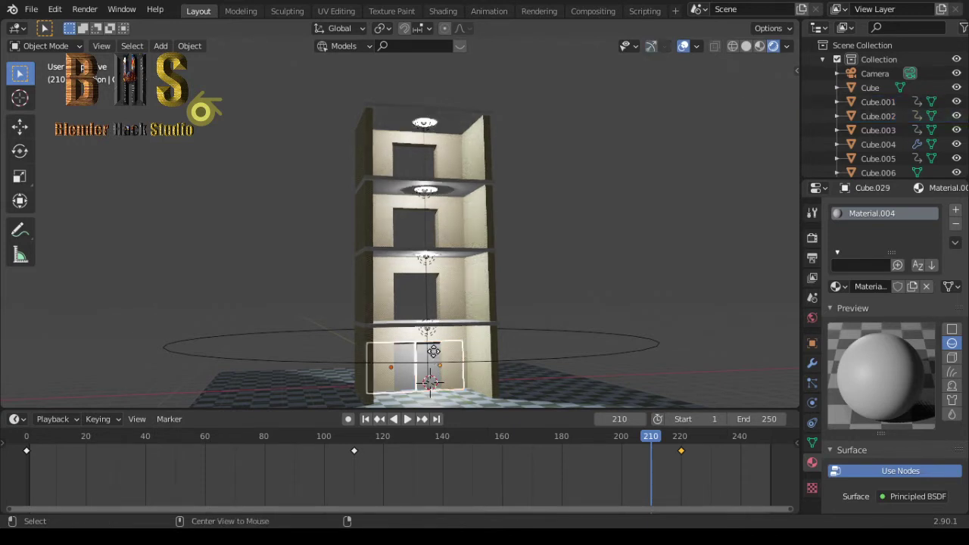
key(z)
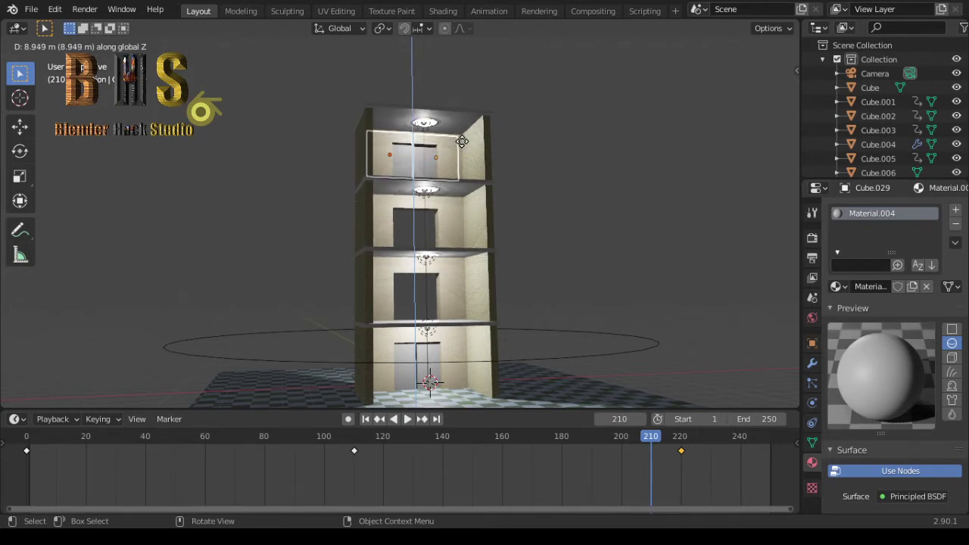
click(462, 147)
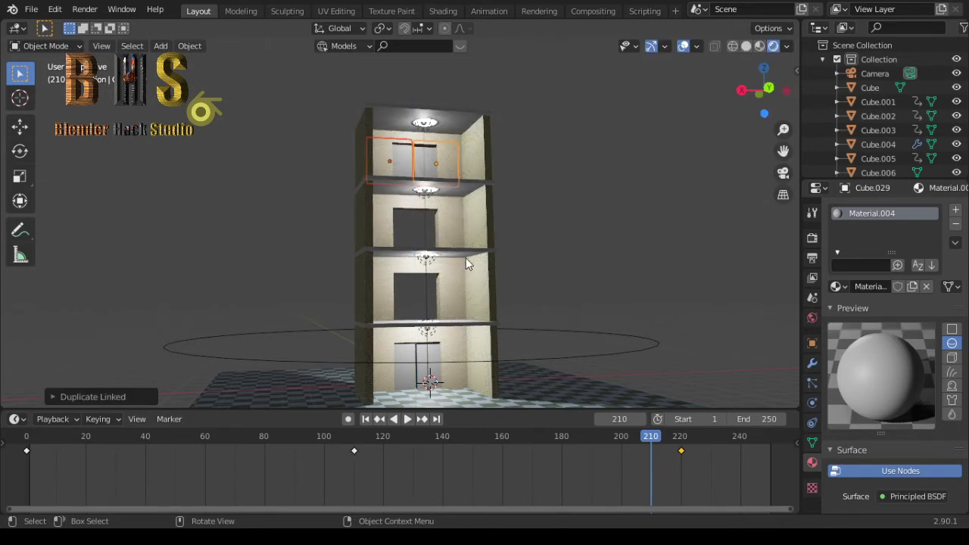
key(space)
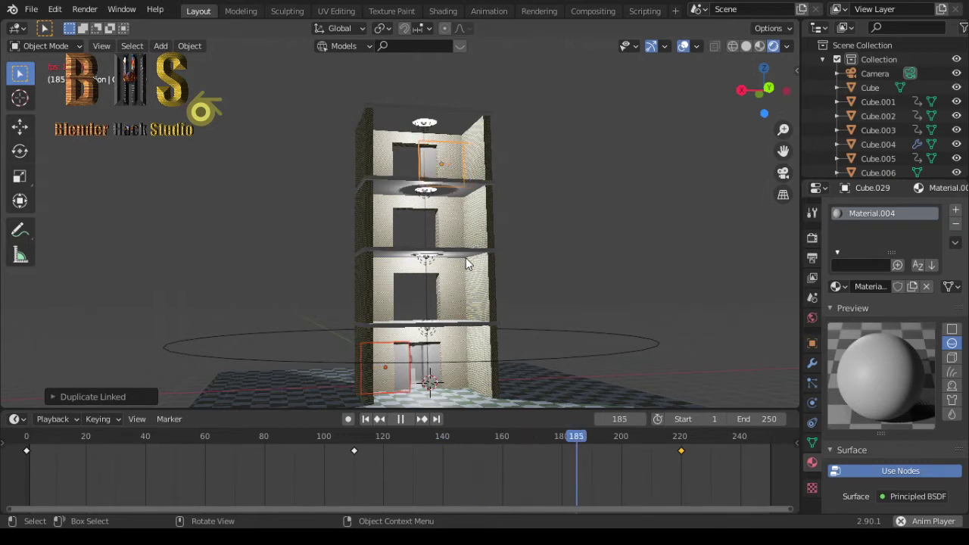
key(space)
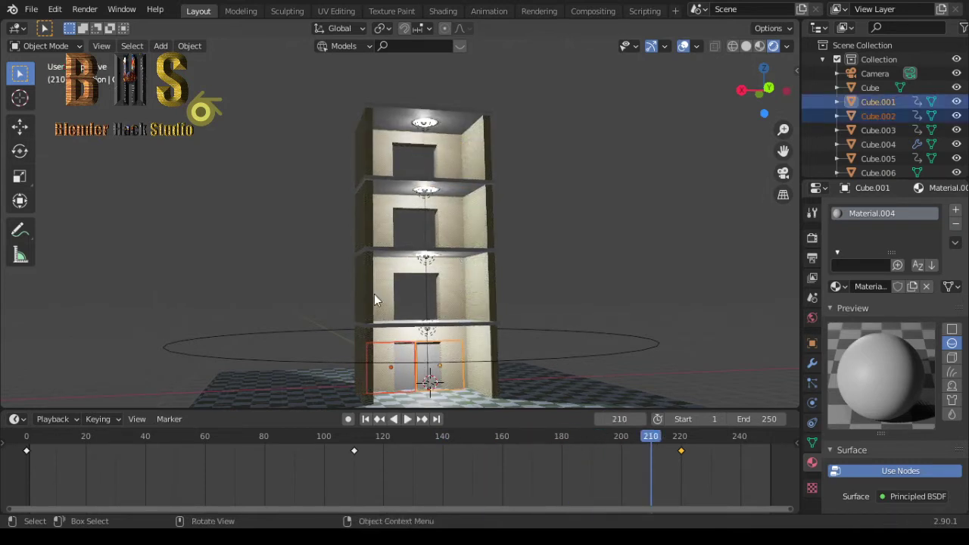
- Place another door-panel copy on the top floor, select its frame, and replay from frame 232
key(alt)
key(alt+d)
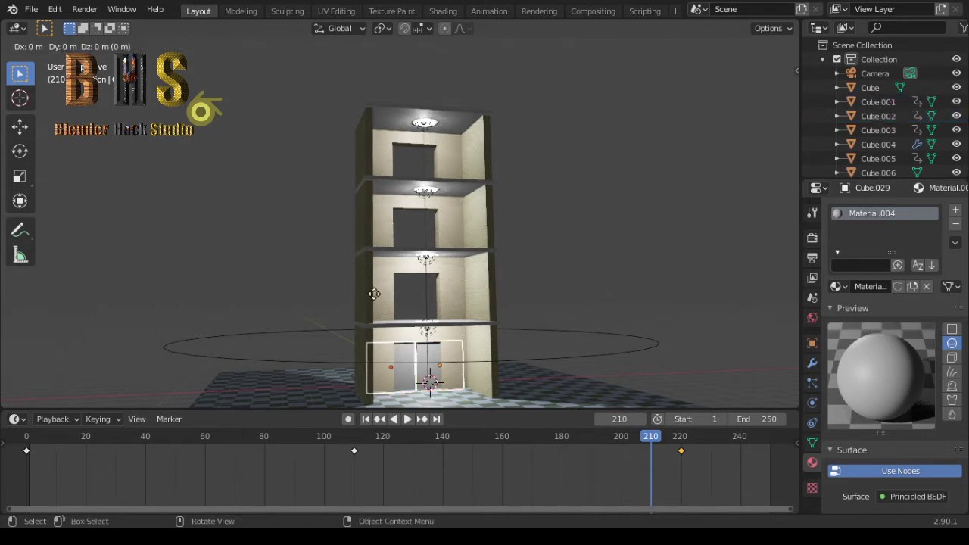
key(z)
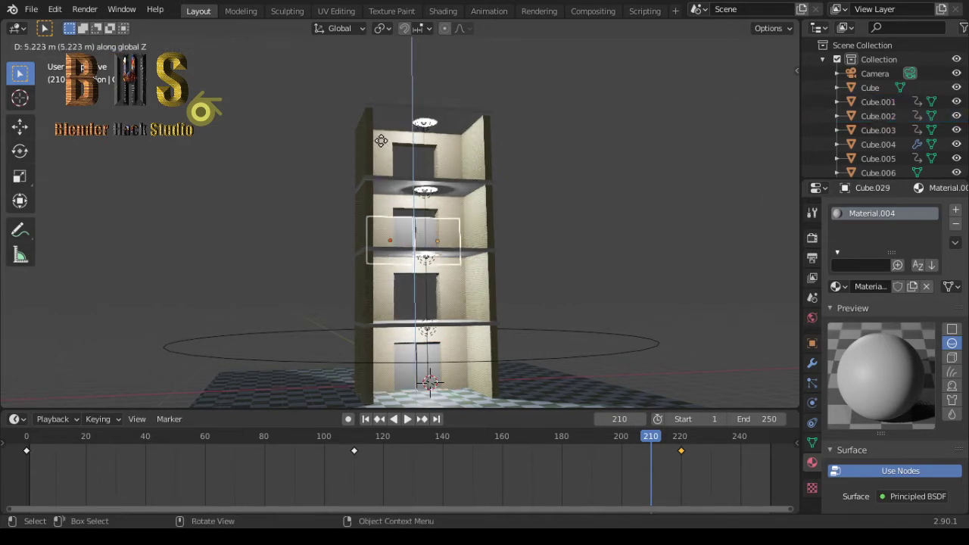
click(381, 90)
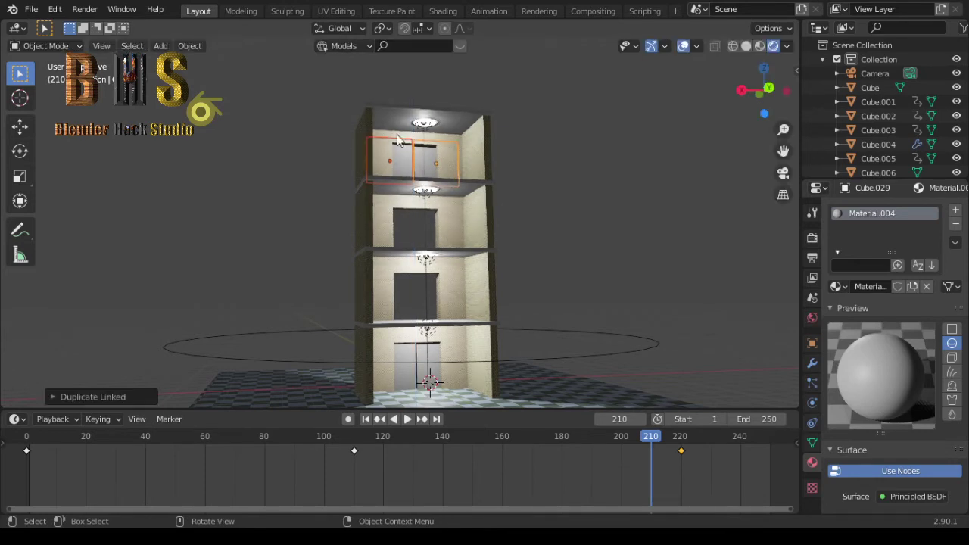
click(449, 144)
key(space)
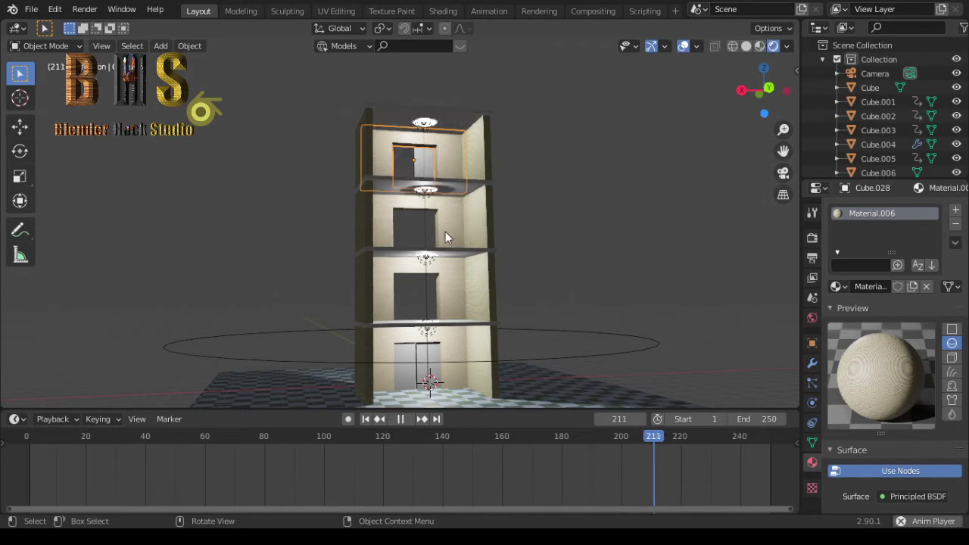
key(space)
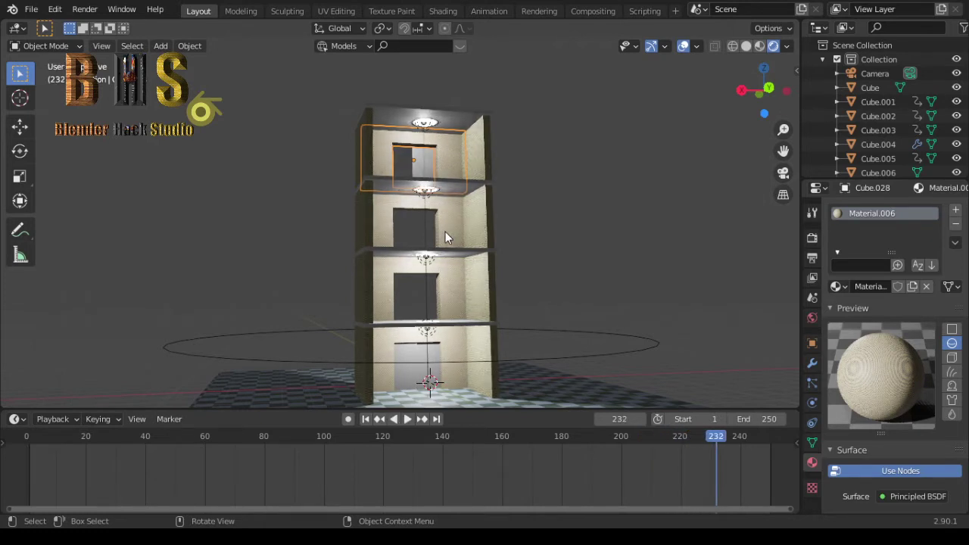
key(space)
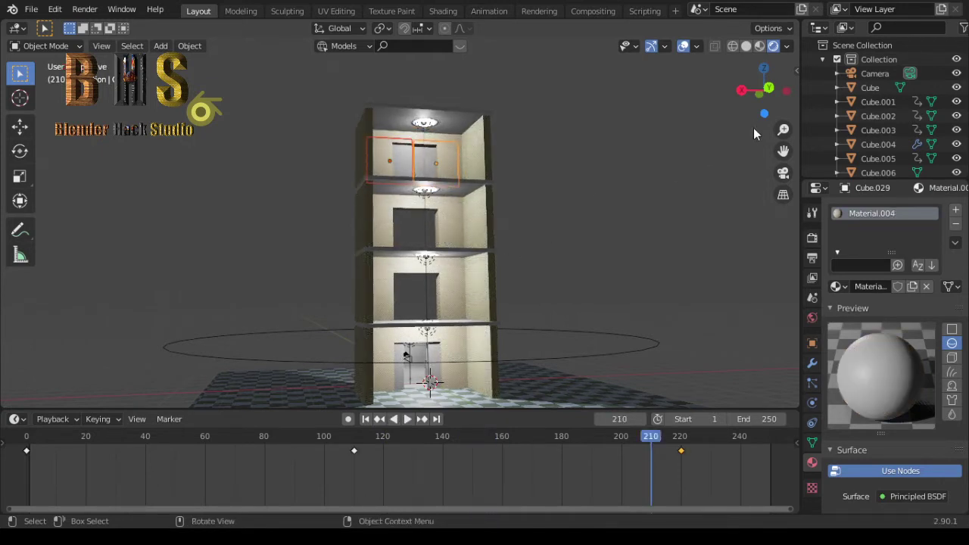
- Lower the top-floor door panels about 0.24 m along Z into the upper doorway
mouse_move(761, 89)
mouse_down()
mouse_move(784, 91)
mouse_move(765, 91)
mouse_up()
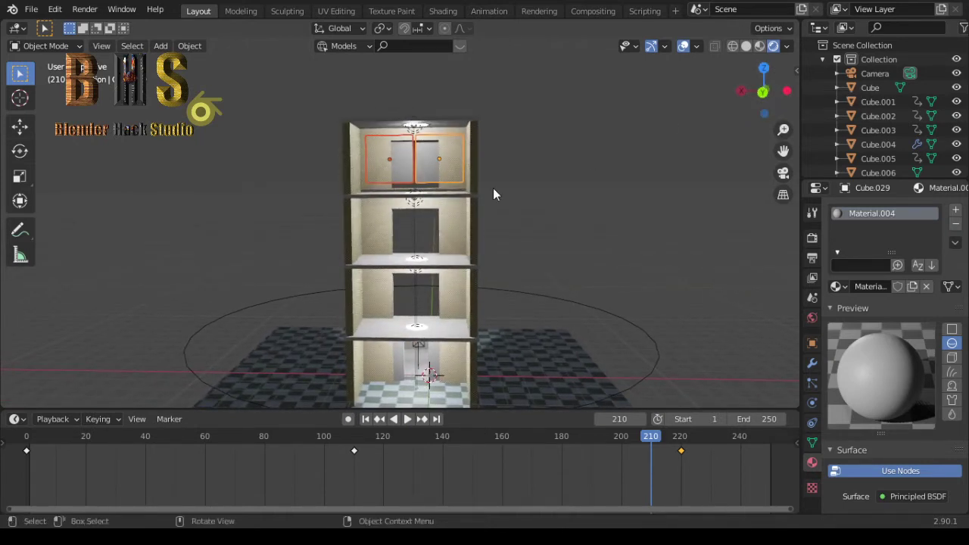
key(g)
key(z)
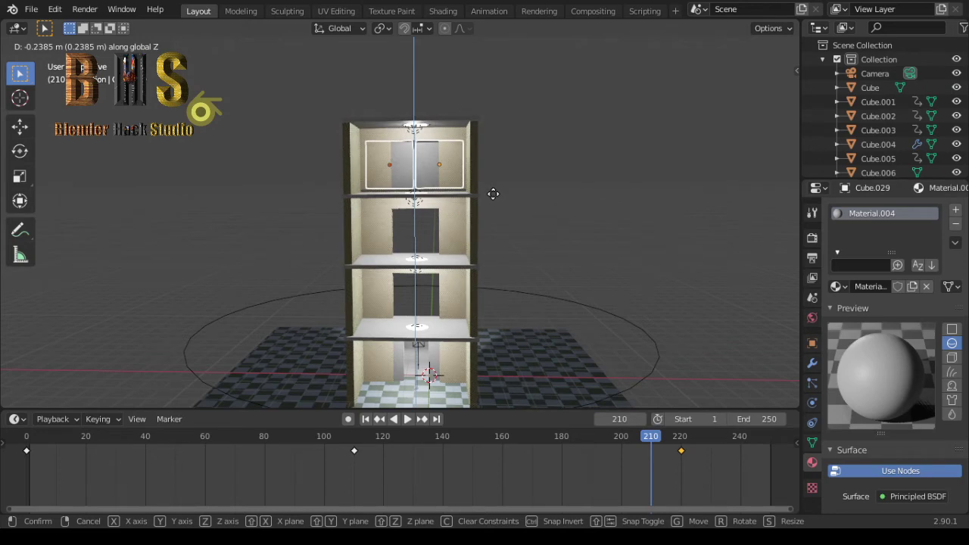
click(493, 194)
- Stretch the top-floor door panels about 1.05× in height and replay the door animation
scroll(429, 224, up, 2)
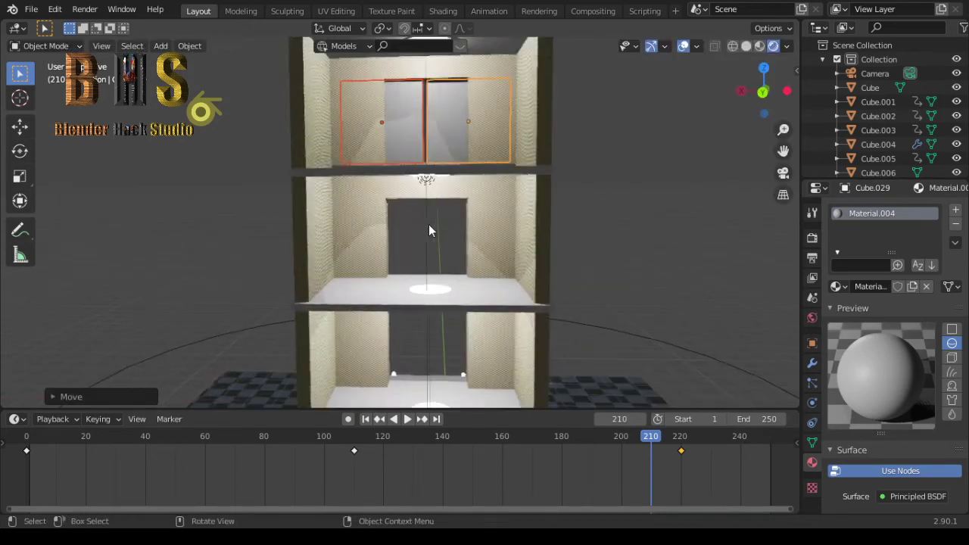
scroll(429, 224, up, 2)
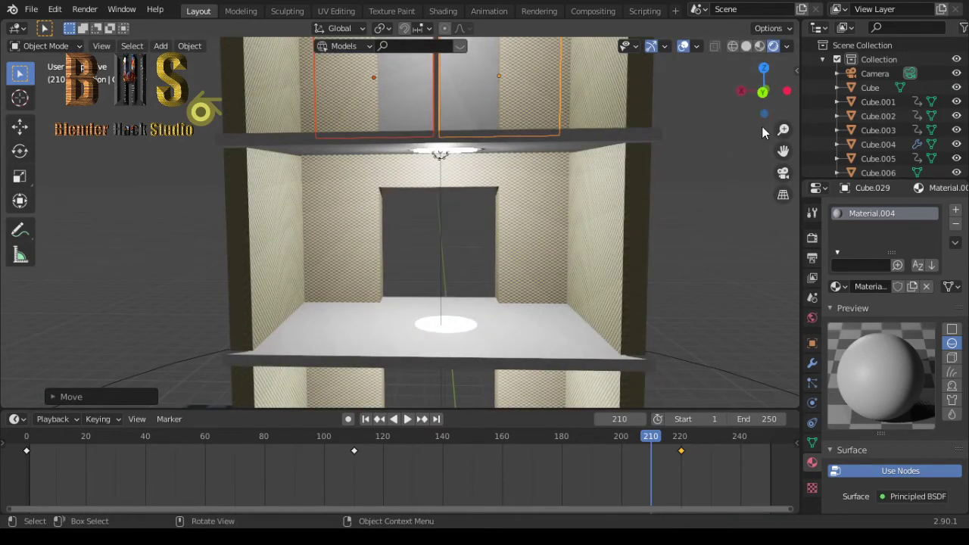
drag(784, 150, 784, 260)
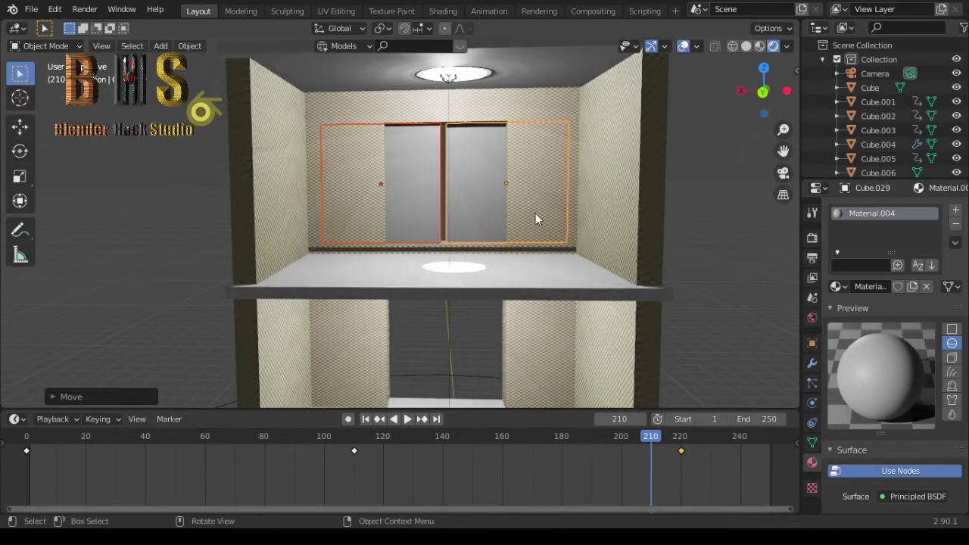
key(s)
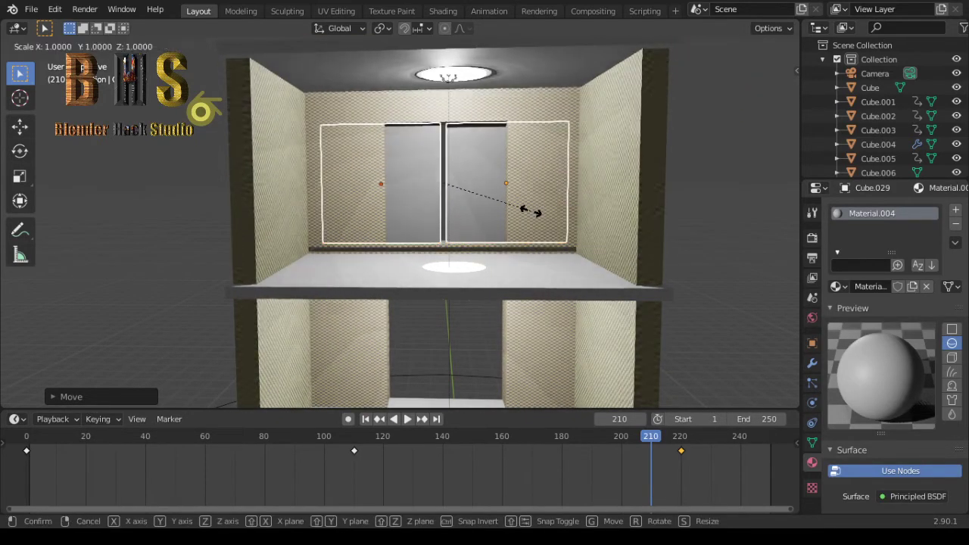
key(z)
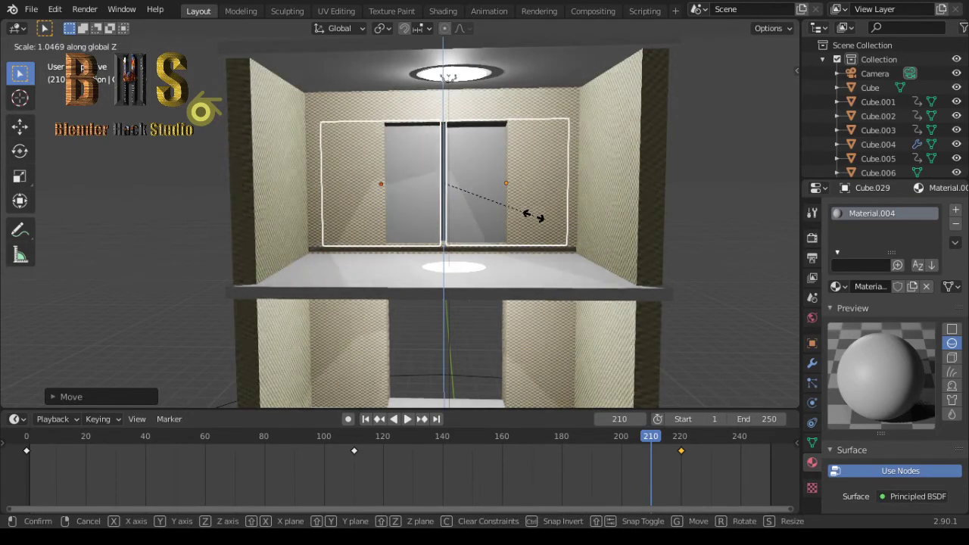
click(534, 217)
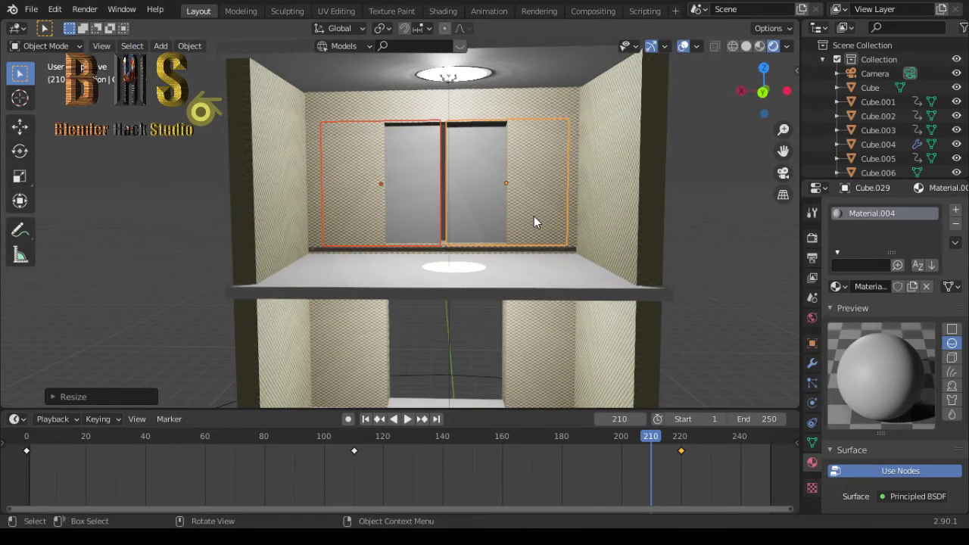
key(space)
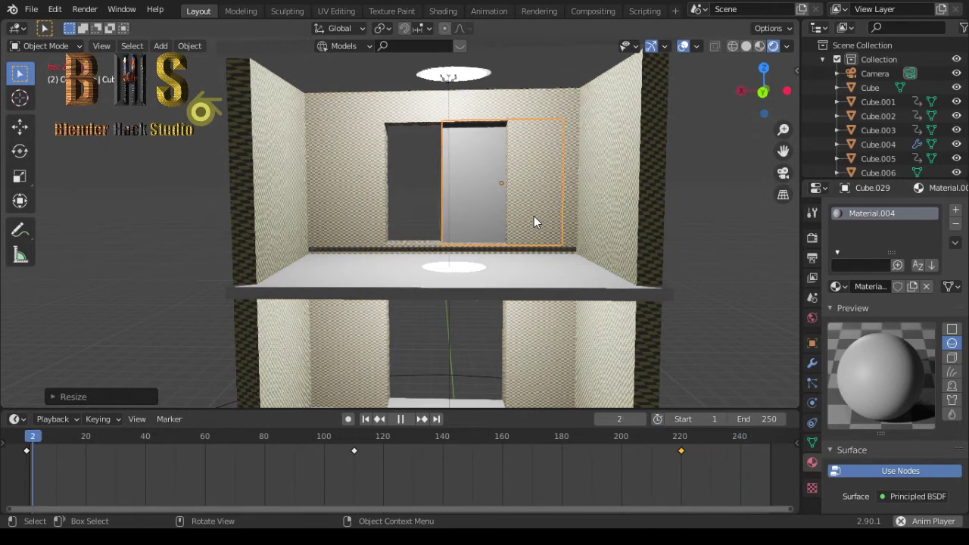
- Stop playback at frame 13, reselect both top-floor door panels, and scale them to about 0.671 along X
key(space)
key(ctrl+z)
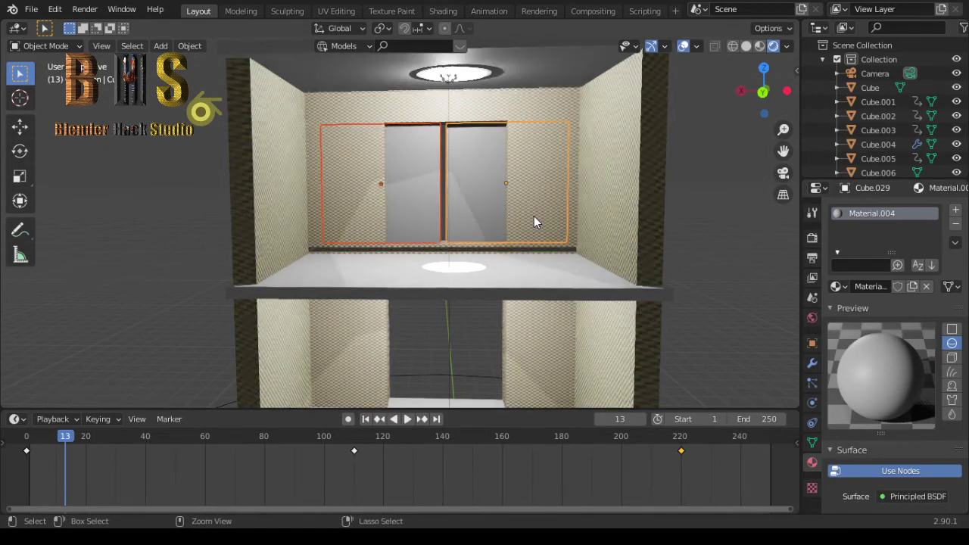
click(429, 197)
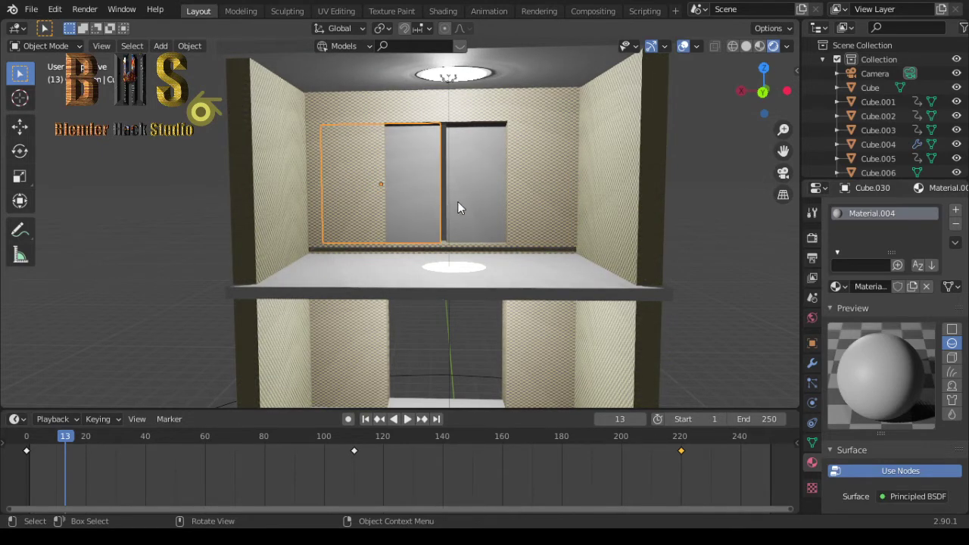
key(ctrl+z)
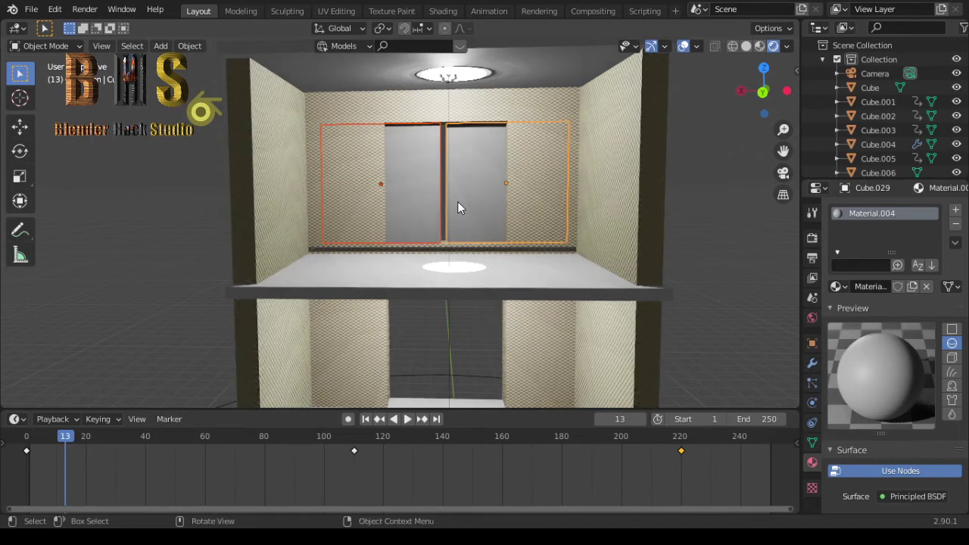
key(s)
key(z)
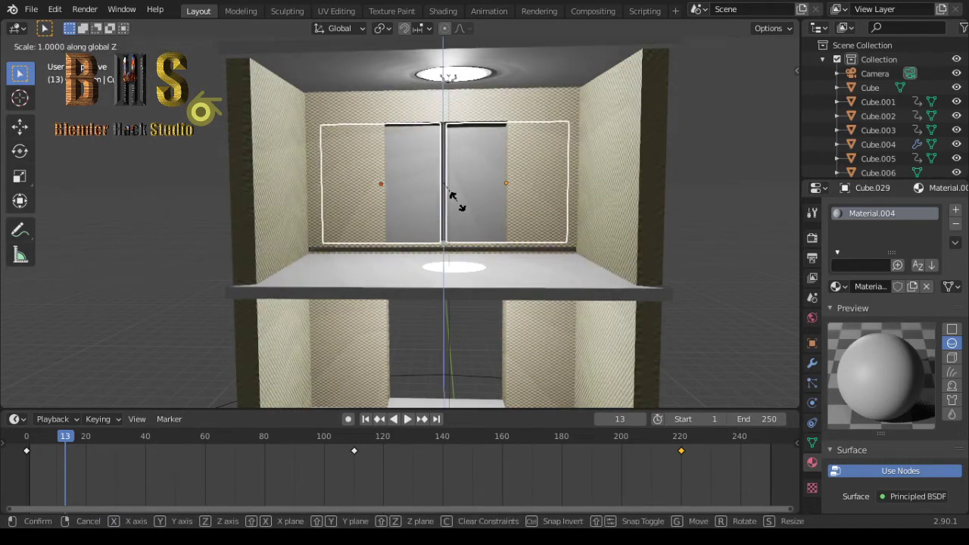
key(x)
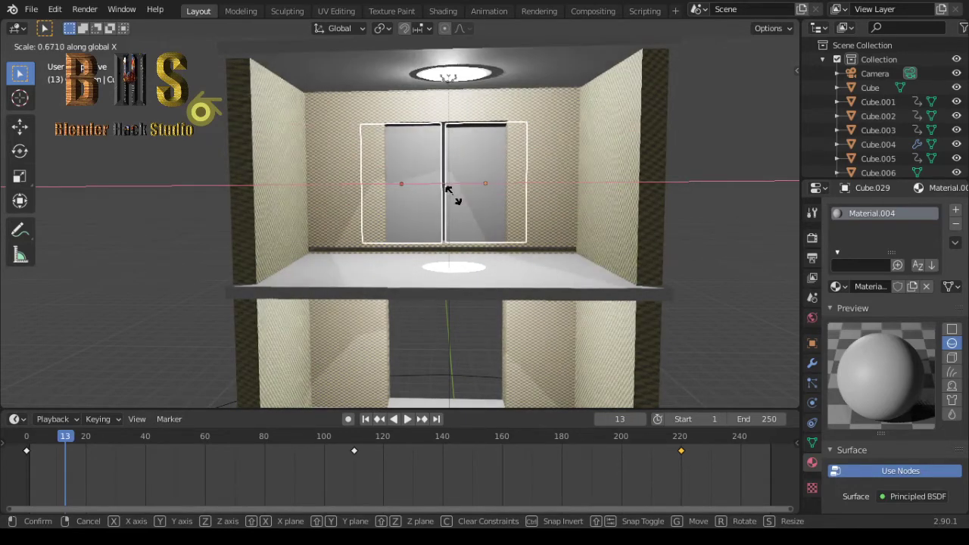
click(454, 196)
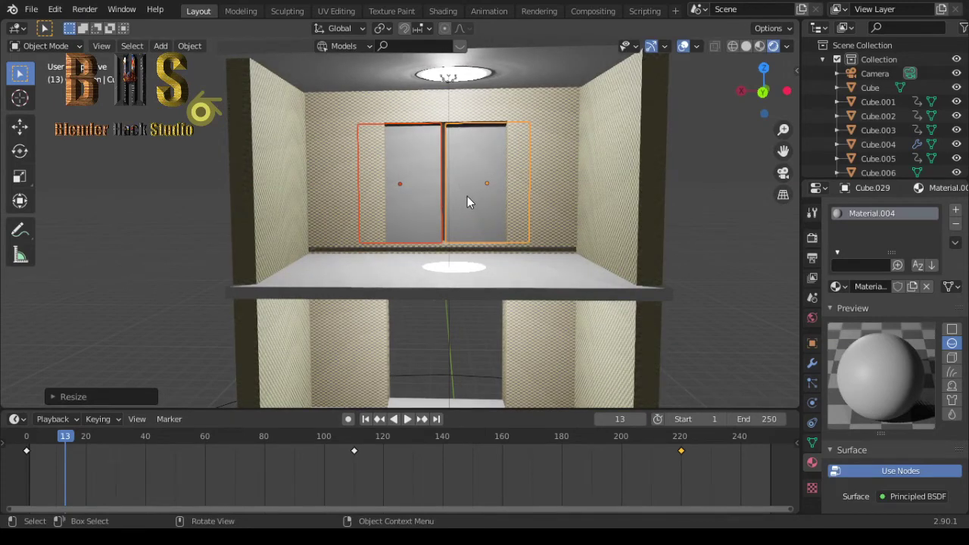
- Slide the top-floor right door panel about 0.035 m along X
key(g)
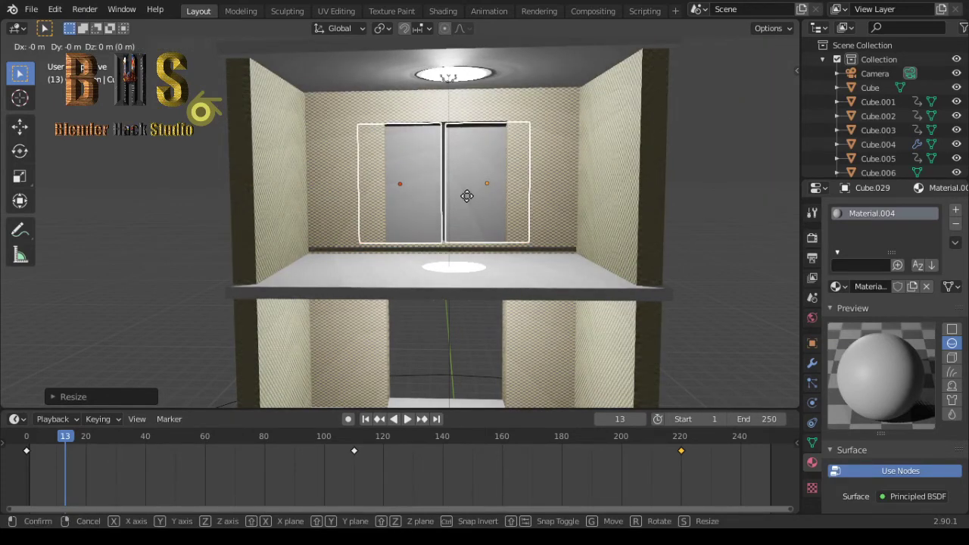
key(x)
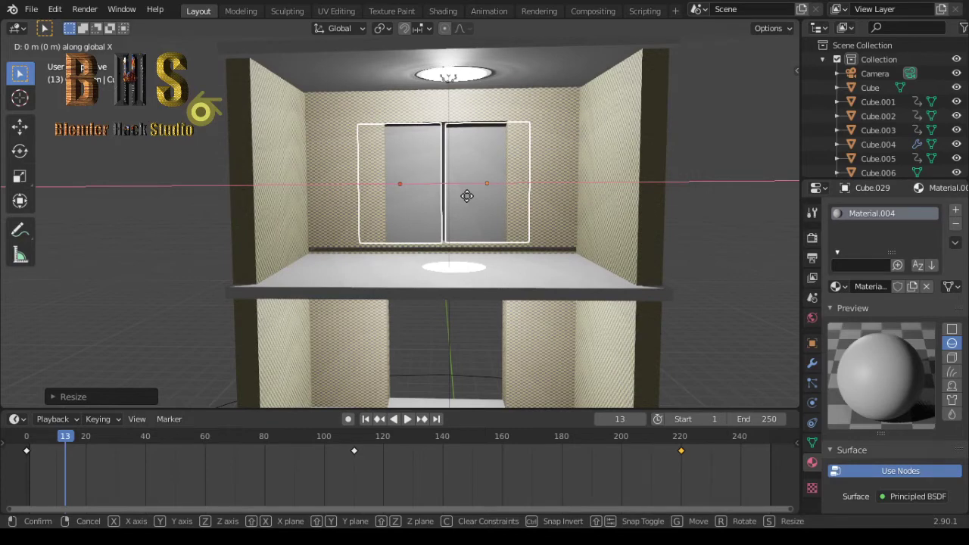
click(467, 196)
click(468, 196)
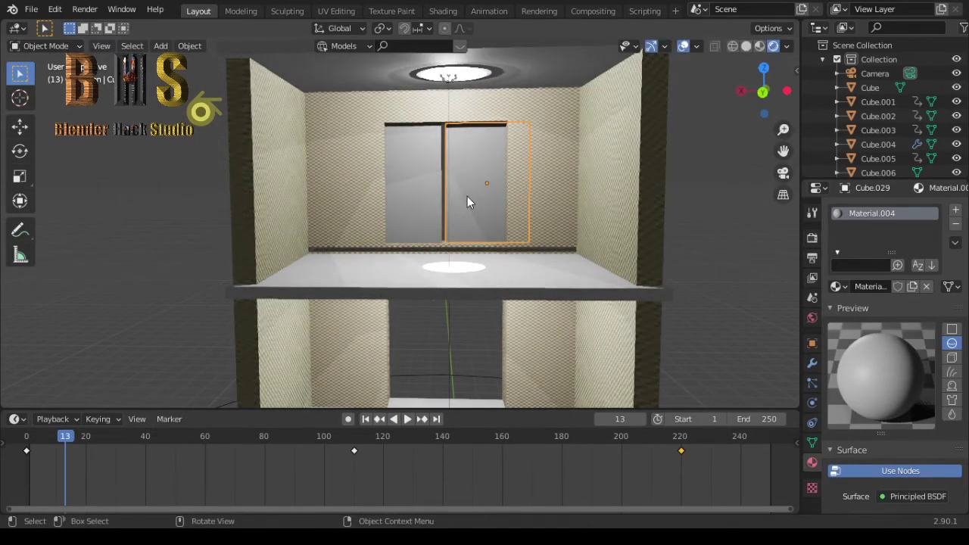
key(g)
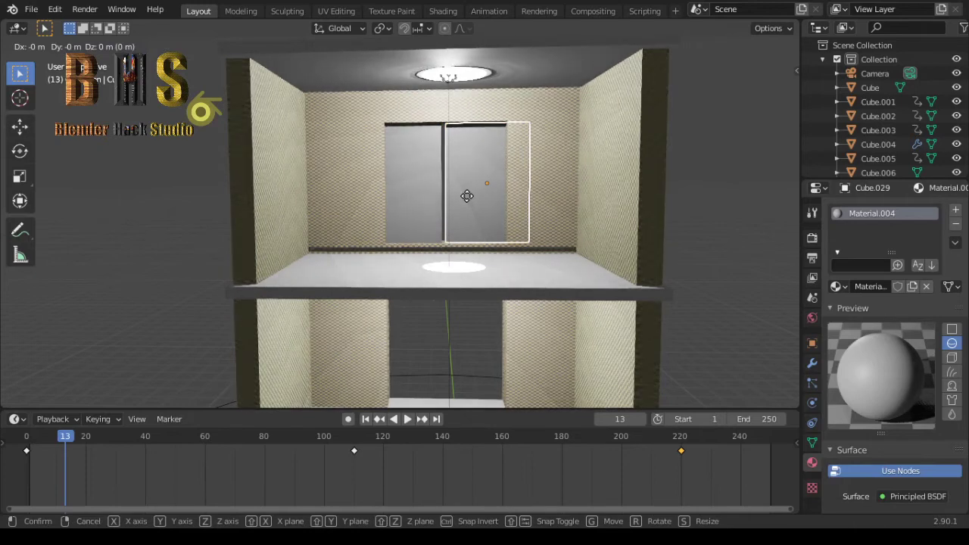
key(x)
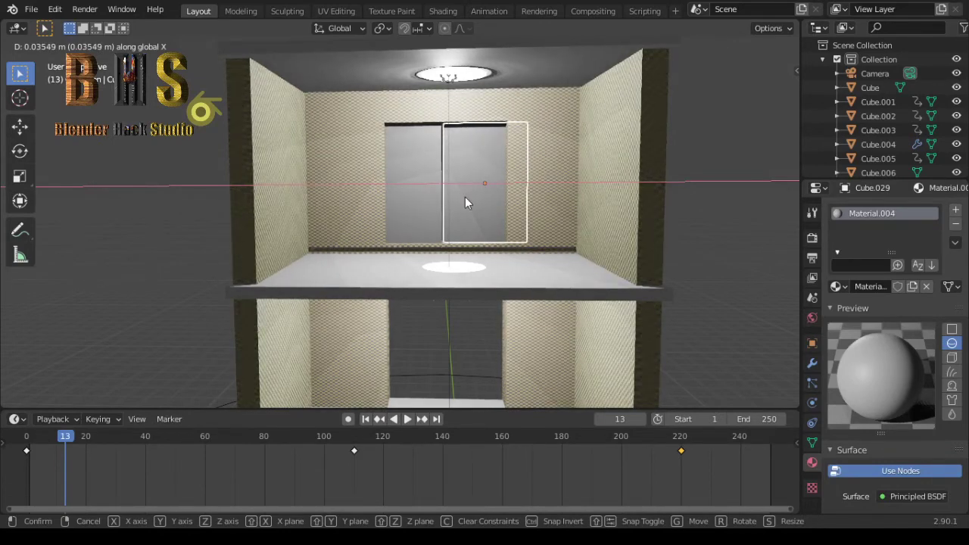
click(455, 203)
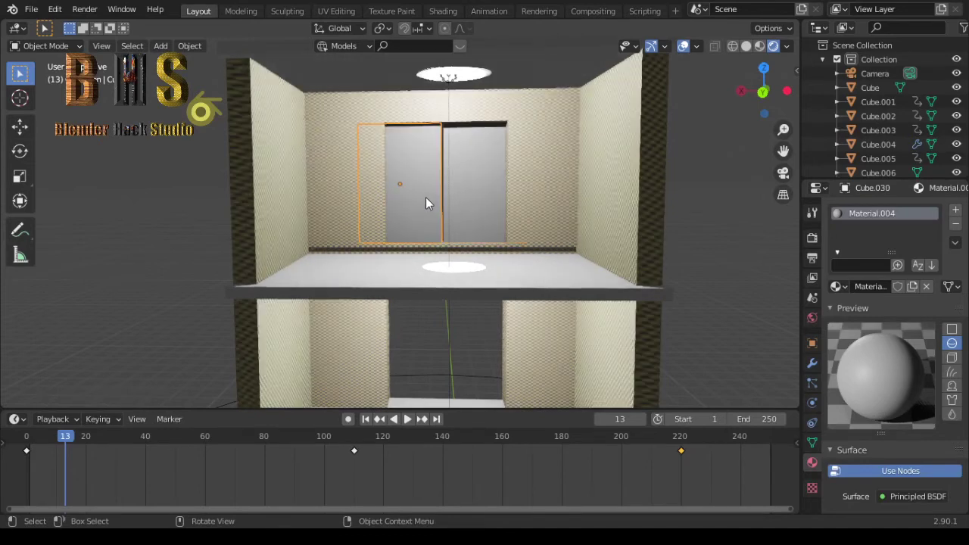
- Duplicate the panel along X to the left side, about −0.096 m, and switch to Back Orthographic view
key(shift+d)
key(x)
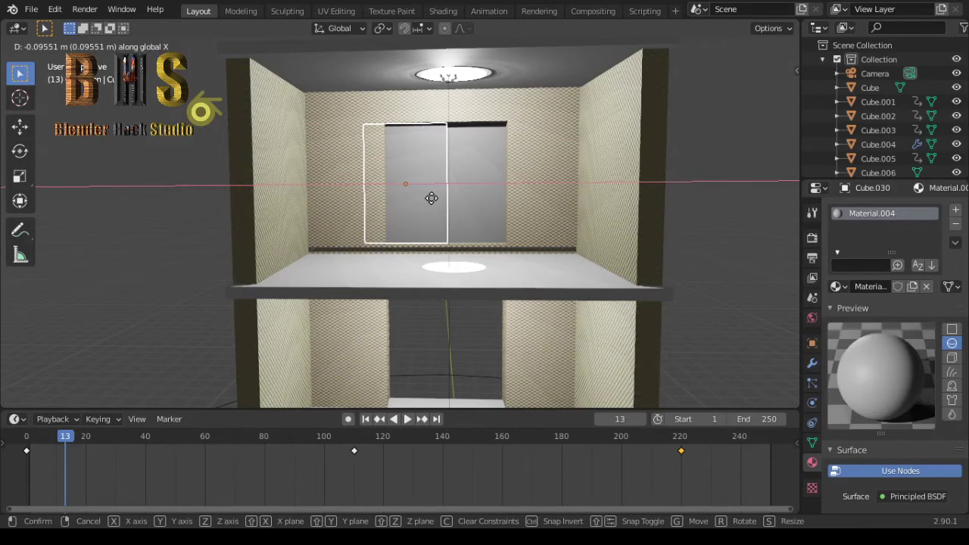
click(431, 198)
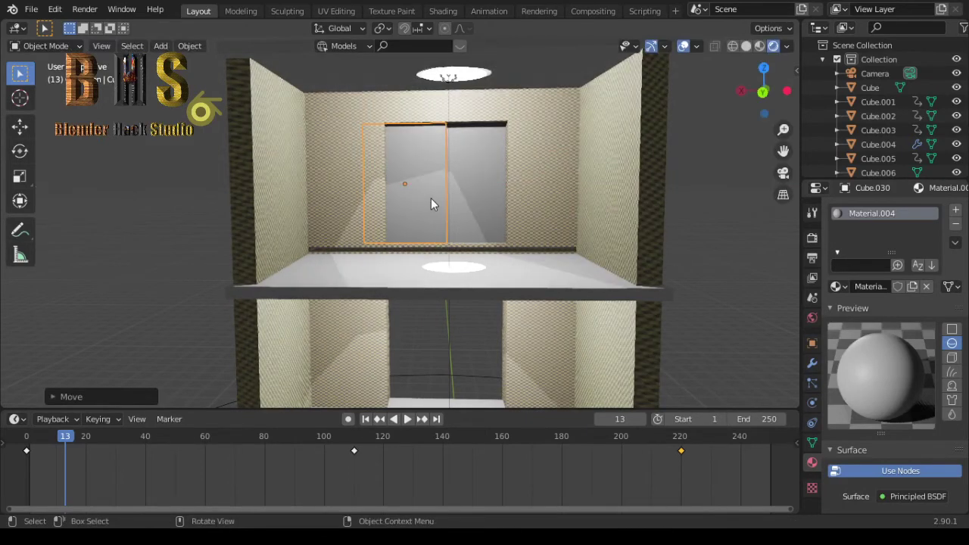
click(763, 91)
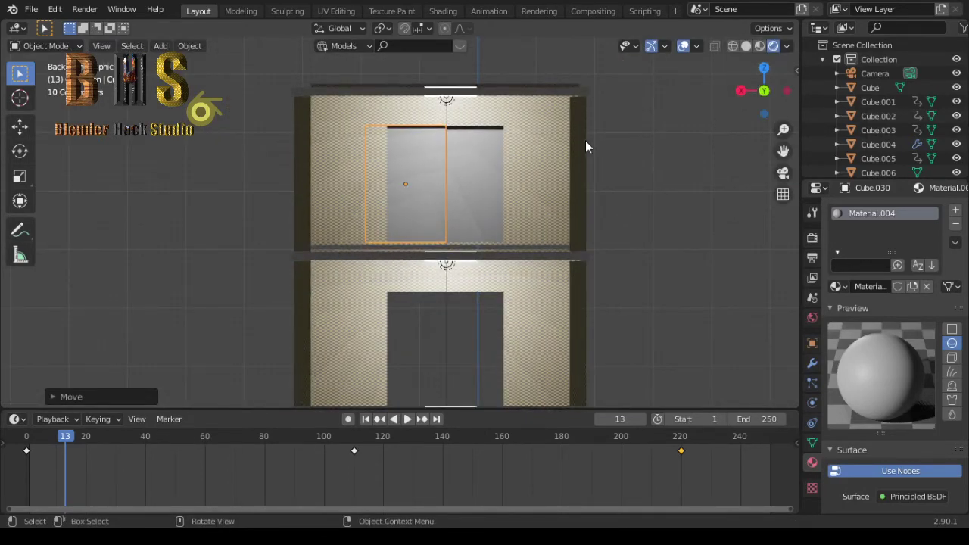
- Delete all three keyframes from the right door panel
click(471, 193)
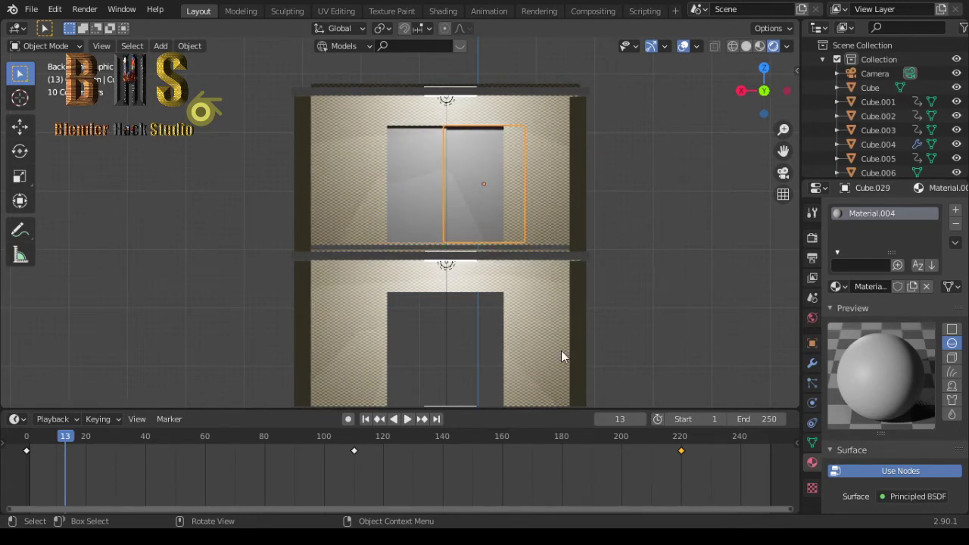
right_click(681, 454)
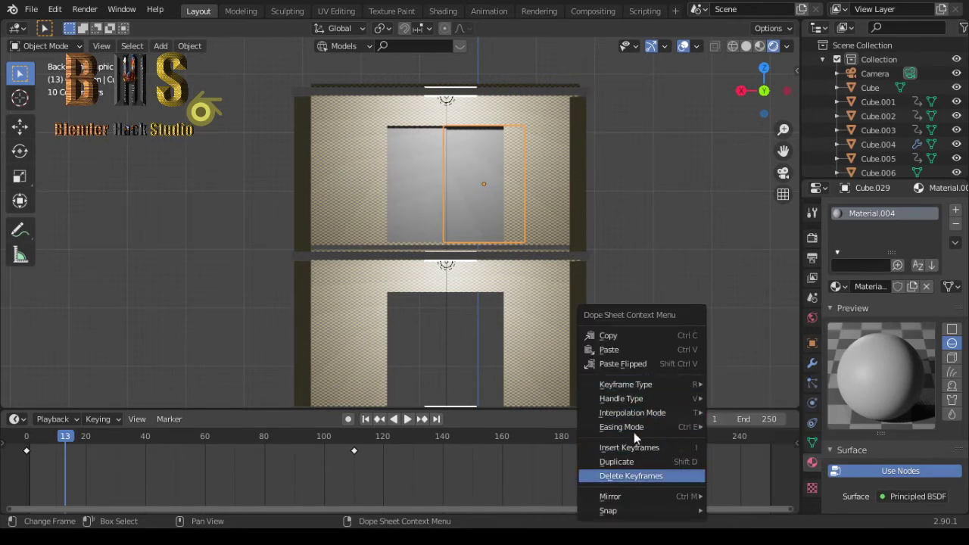
click(636, 476)
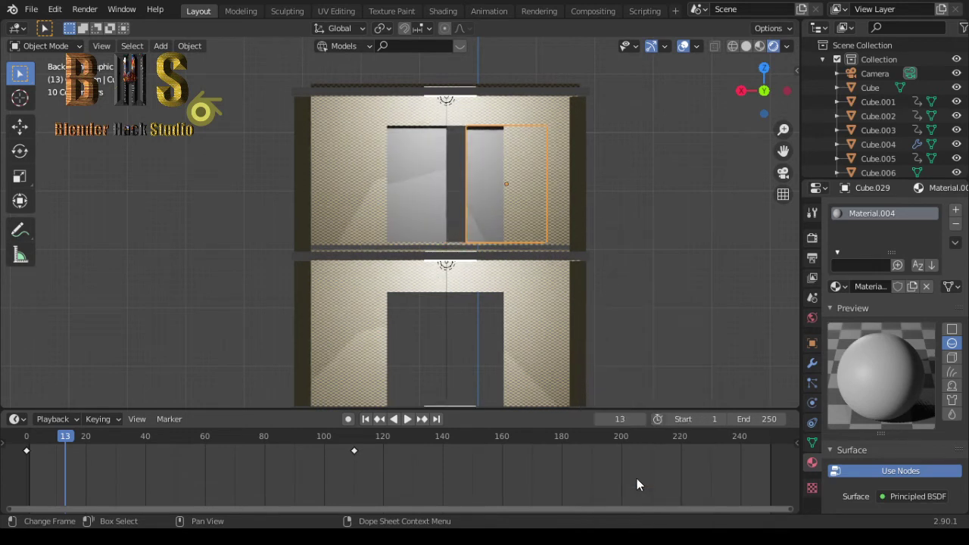
right_click(354, 452)
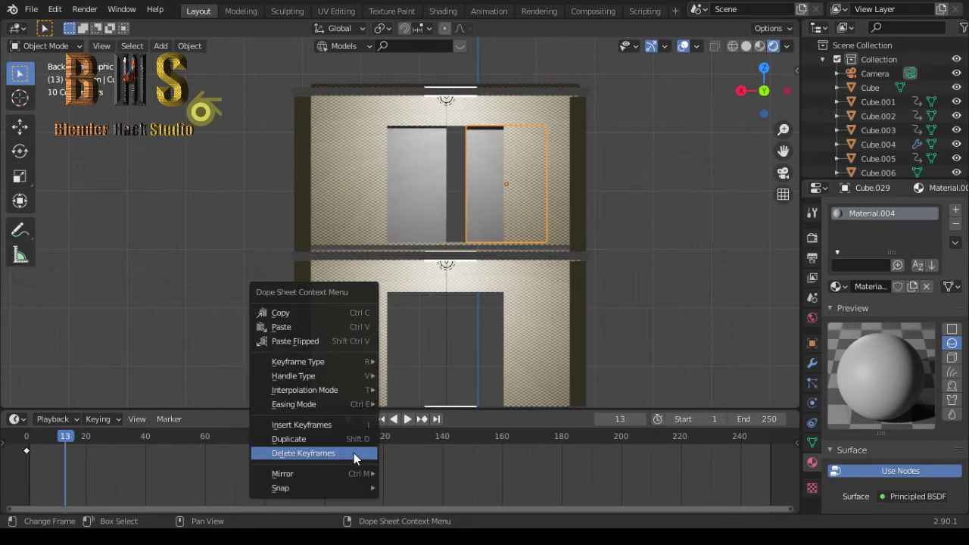
click(346, 452)
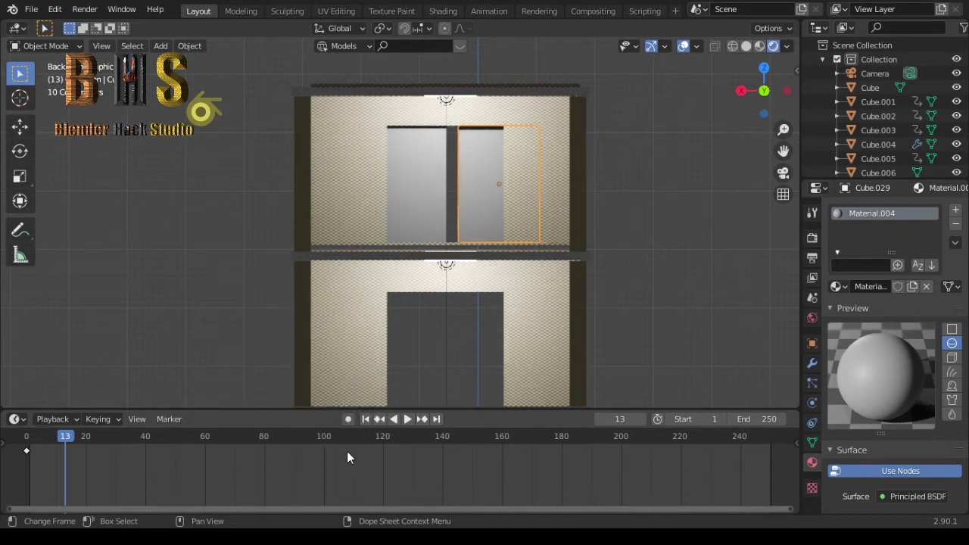
right_click(25, 453)
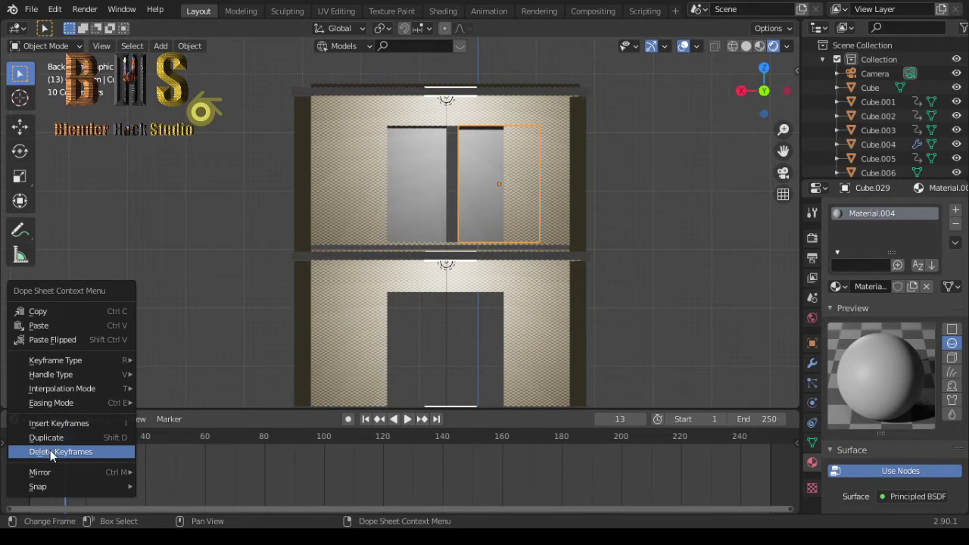
click(50, 451)
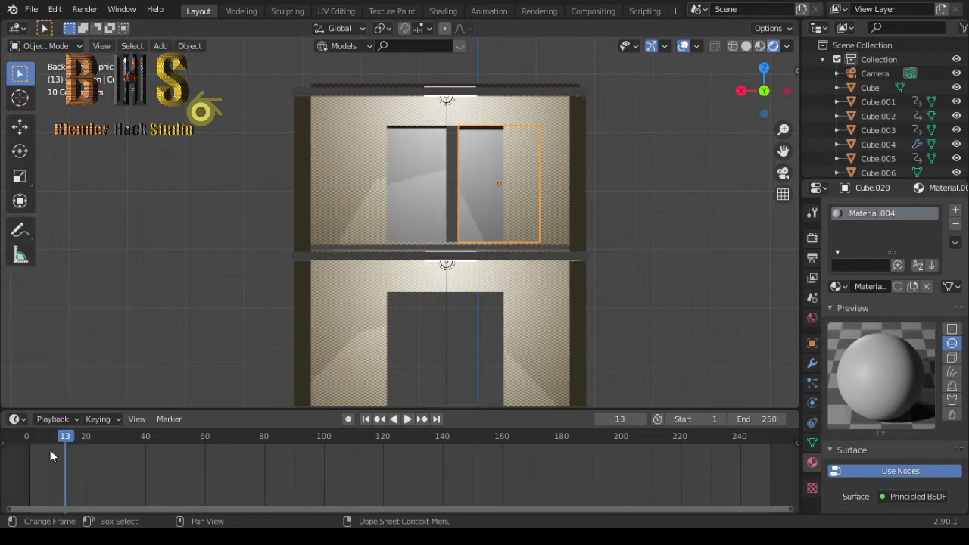
- Delete every keyframe from the left door panel until its timeline is empty
click(413, 204)
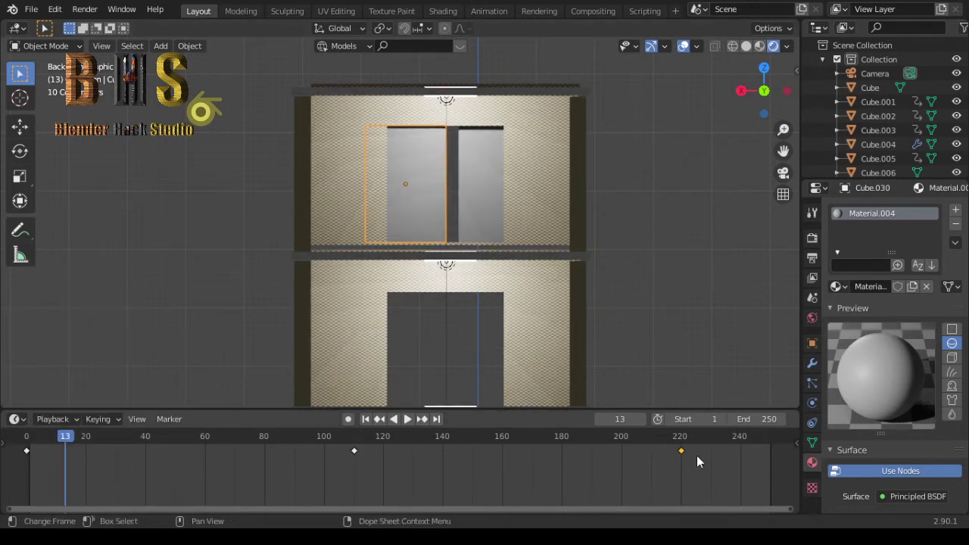
right_click(682, 453)
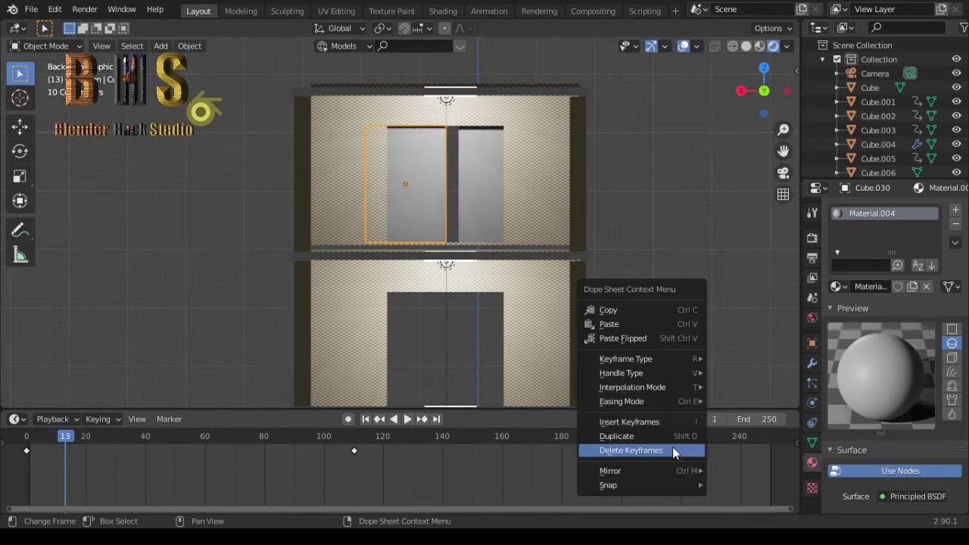
click(673, 450)
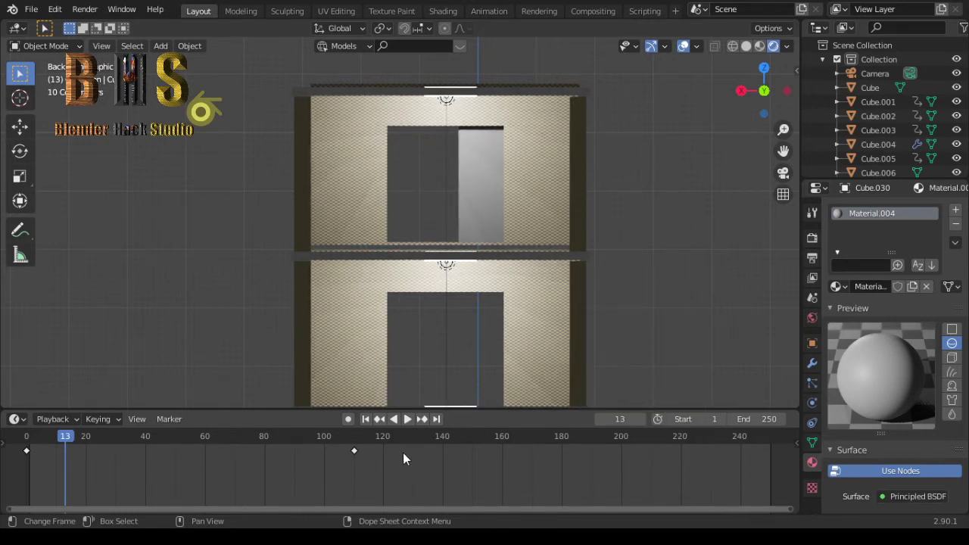
right_click(353, 452)
click(340, 452)
right_click(355, 451)
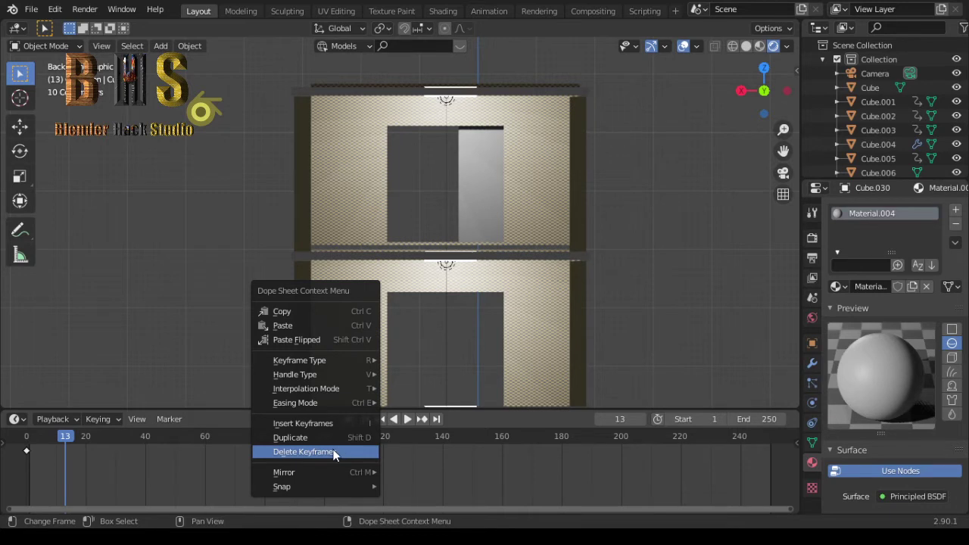
click(338, 453)
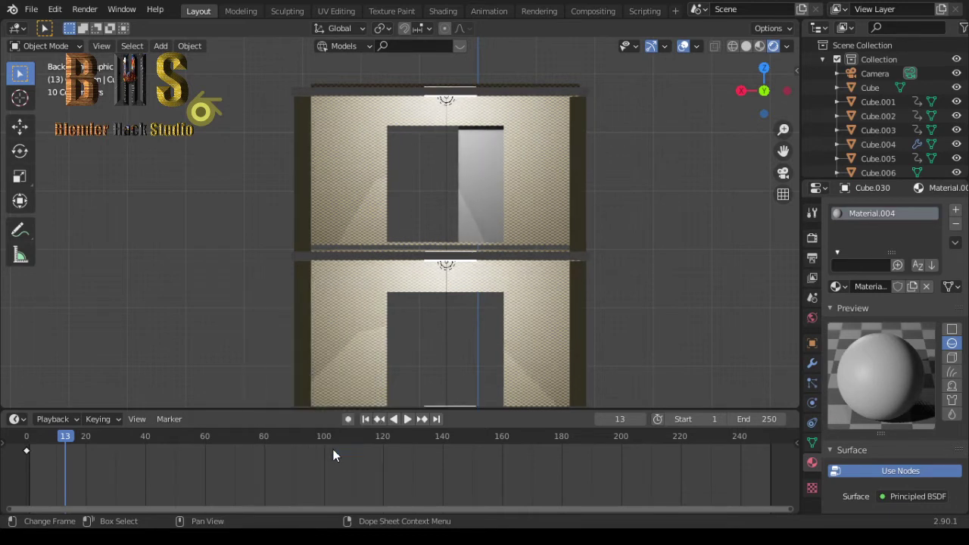
right_click(26, 450)
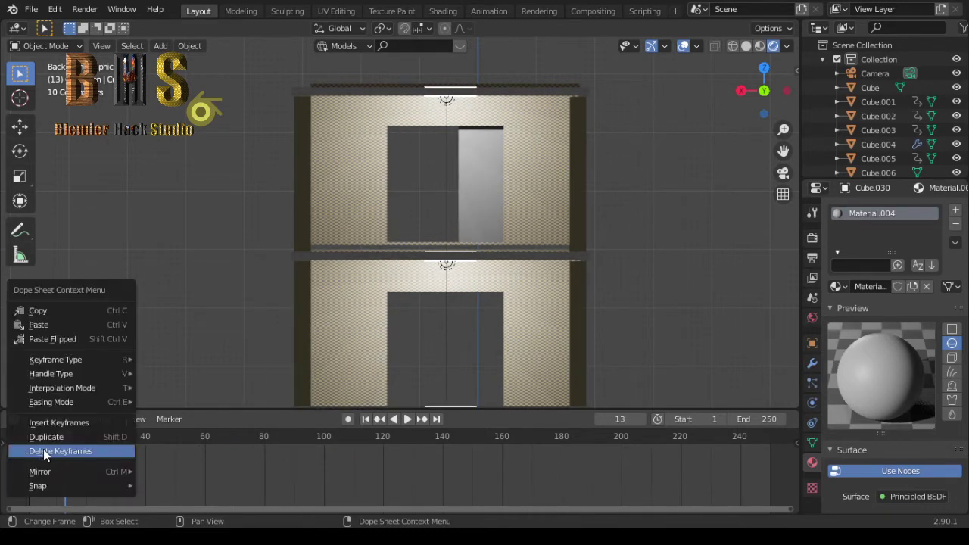
click(49, 451)
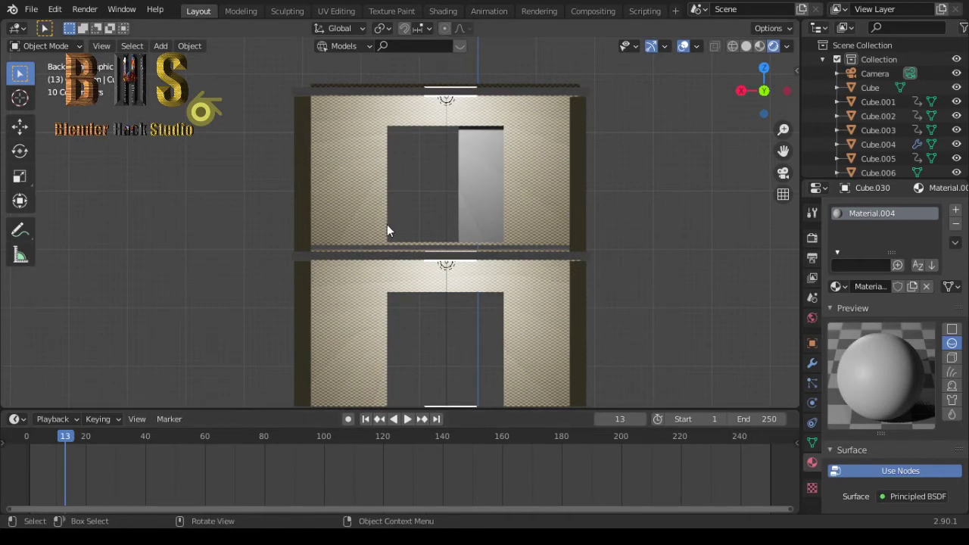
- Check the door panels by selecting the right panel and Cube.030, then reselect the top-floor panel
click(486, 203)
scroll(865, 144, down, 5)
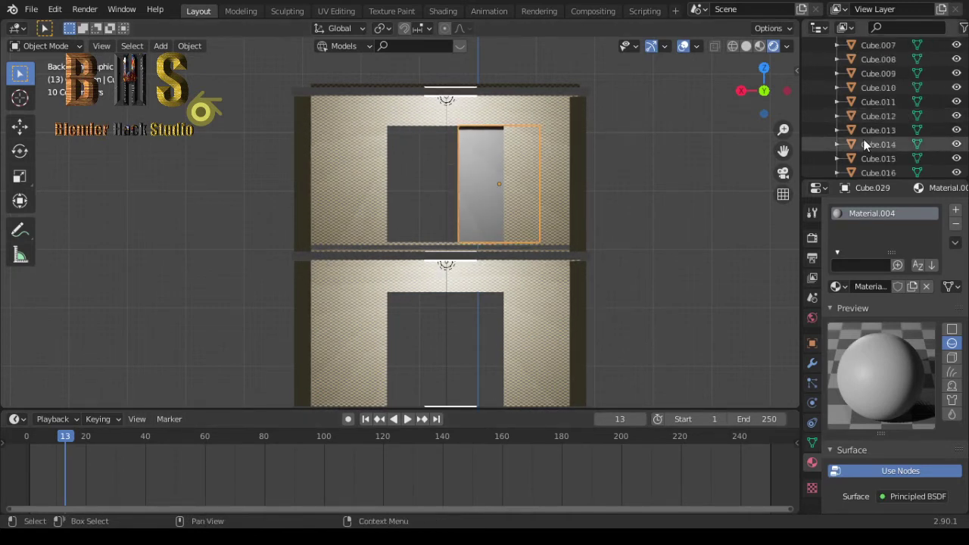
scroll(865, 144, down, 15)
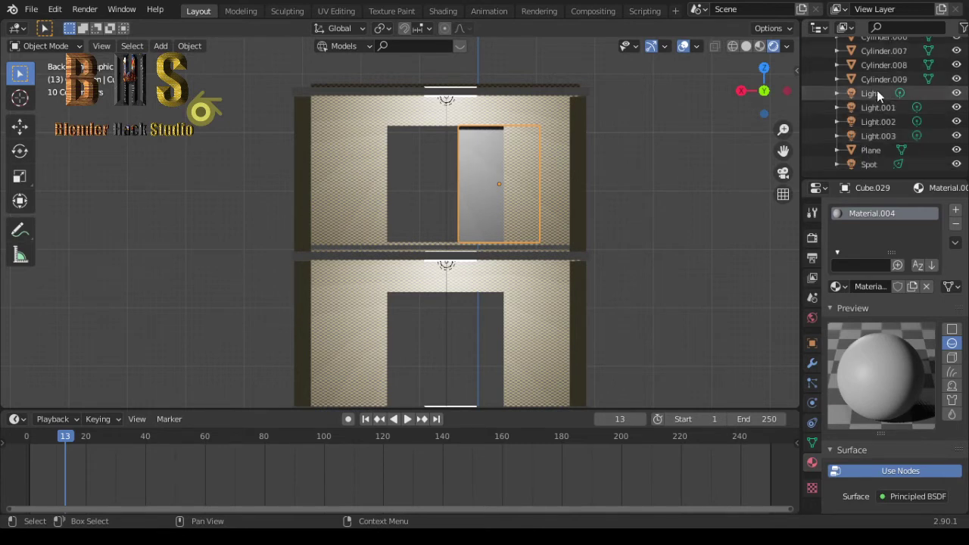
scroll(881, 86, up, 5)
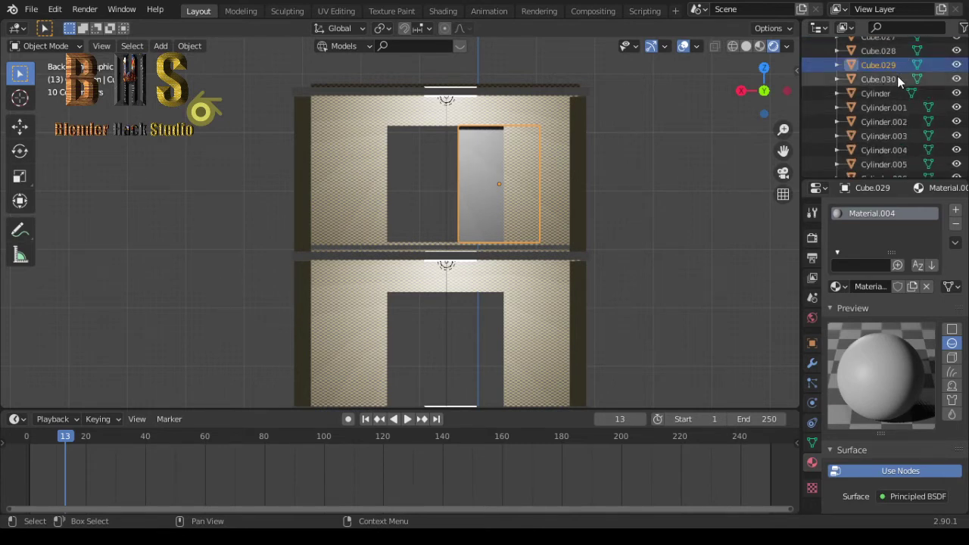
click(887, 78)
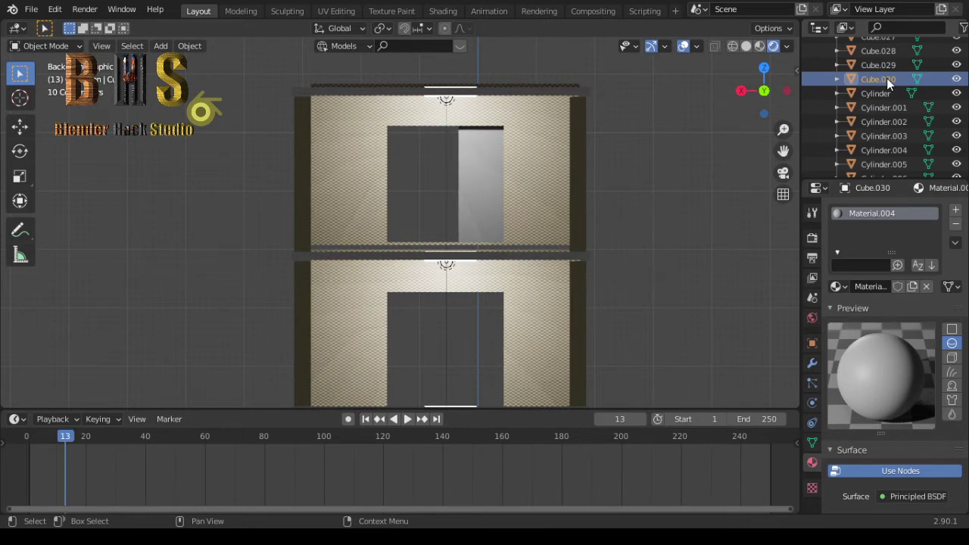
scroll(695, 176, down, 4)
scroll(695, 176, down, 6)
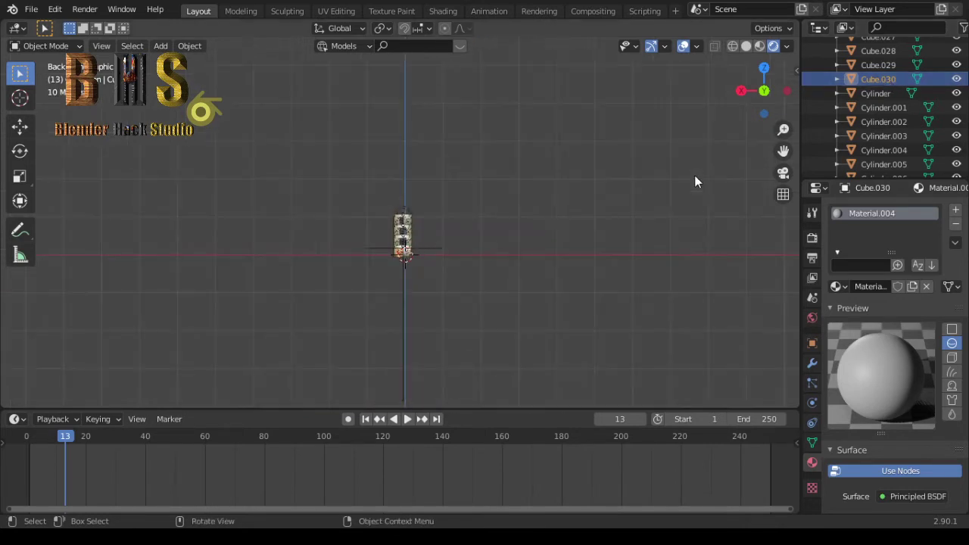
scroll(695, 182, up, 2)
scroll(695, 182, up, 3)
scroll(696, 182, up, 3)
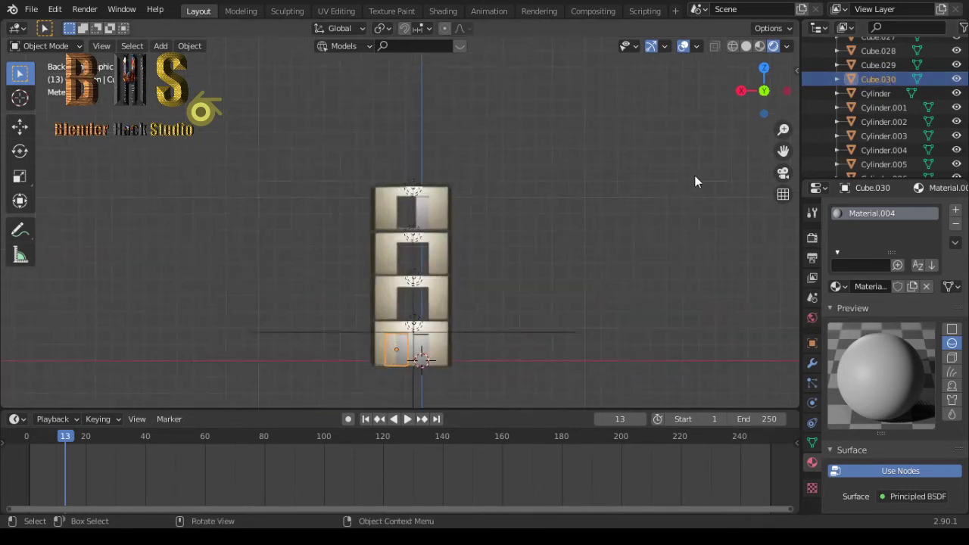
scroll(695, 181, up, 1)
scroll(694, 175, up, 3)
scroll(694, 175, up, 2)
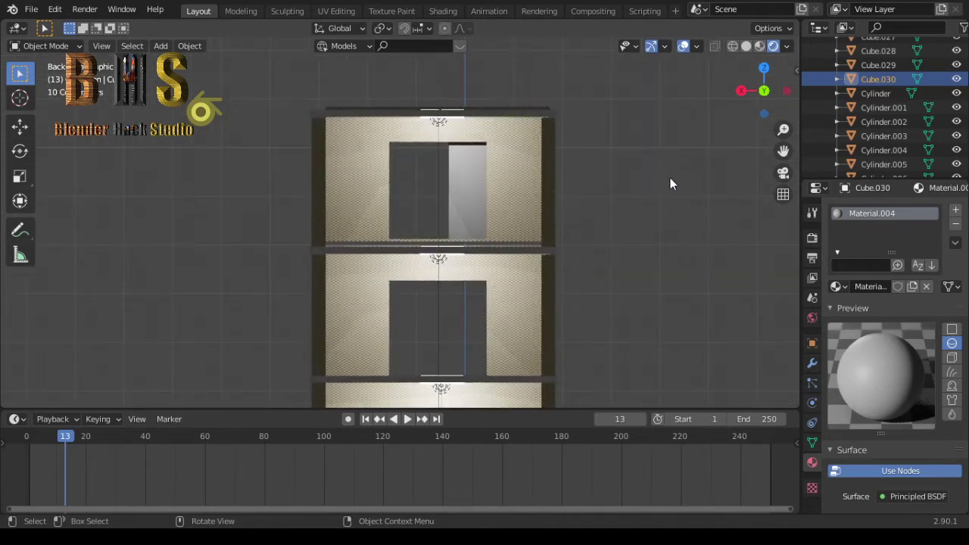
click(472, 205)
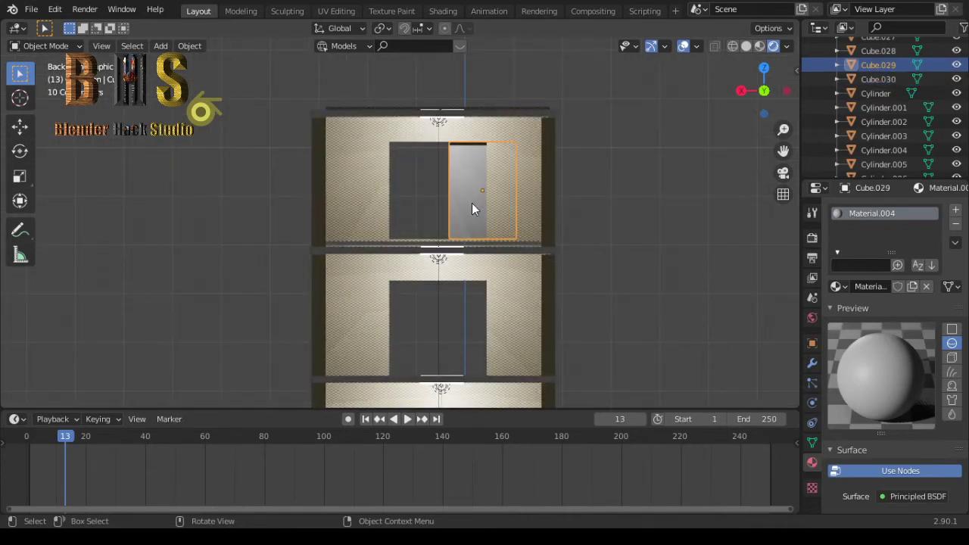
- Duplicate the top-floor door panel for the left side and slide the original along X
key(shift+d)
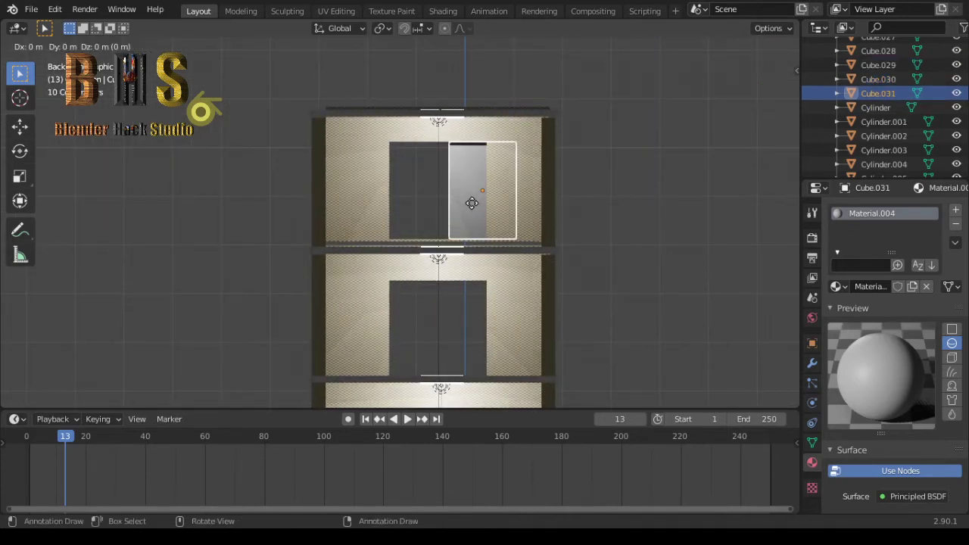
key(x)
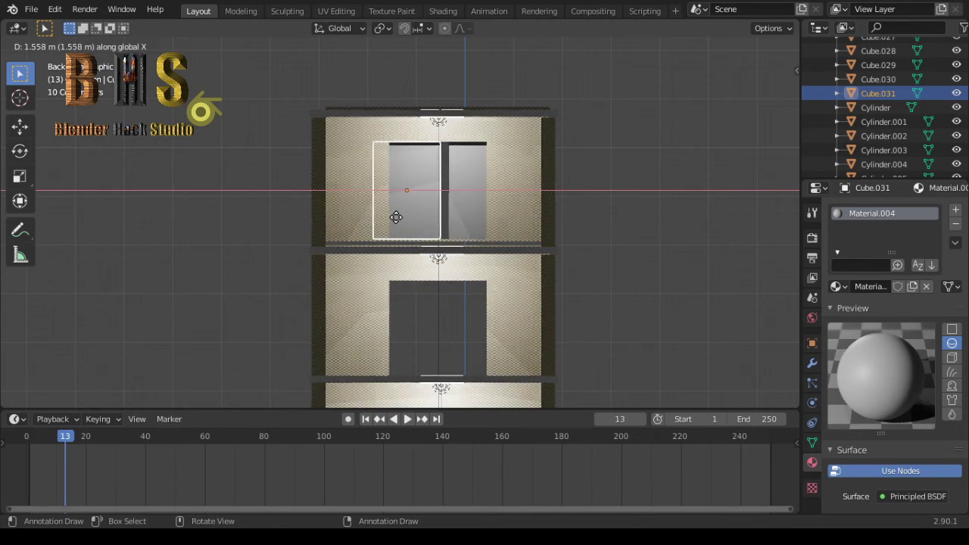
key(Escape)
click(455, 198)
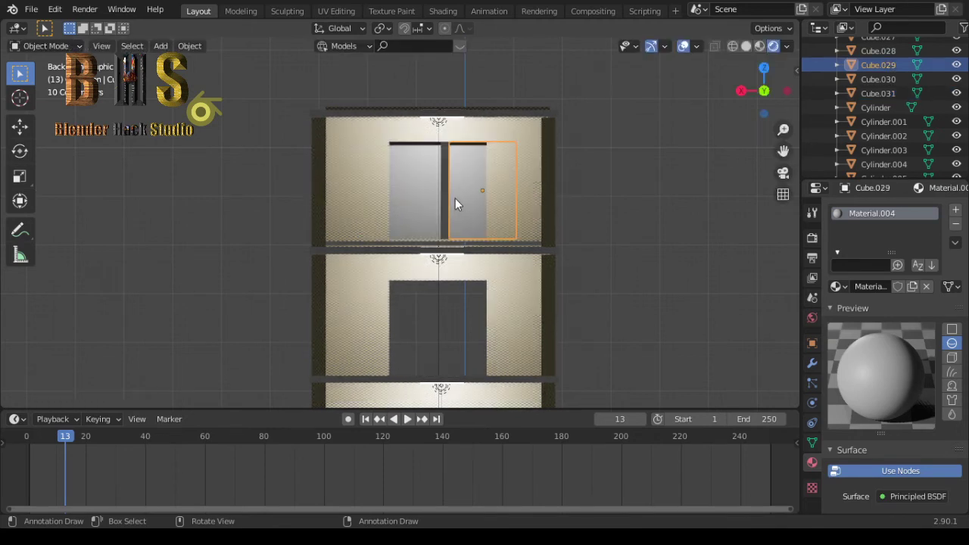
key(g)
key(x)
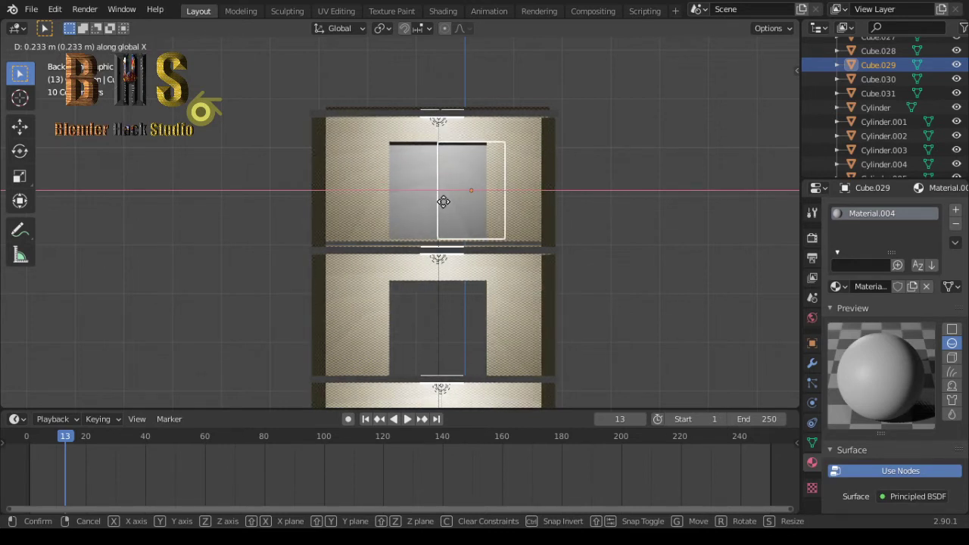
click(444, 202)
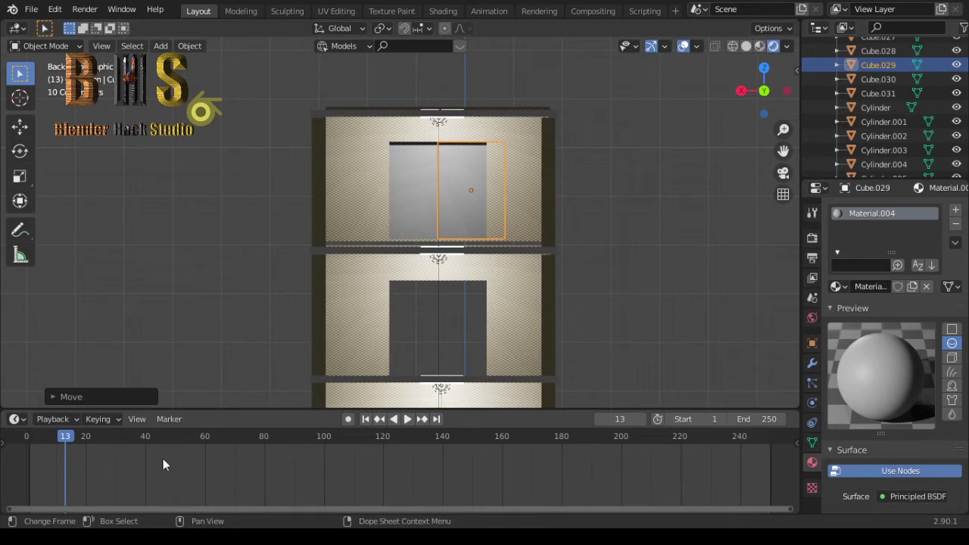
- At frame 0, keyframe Location X on both door panels, remove the stray Rotation X keyframe, and play
drag(71, 443, 9, 447)
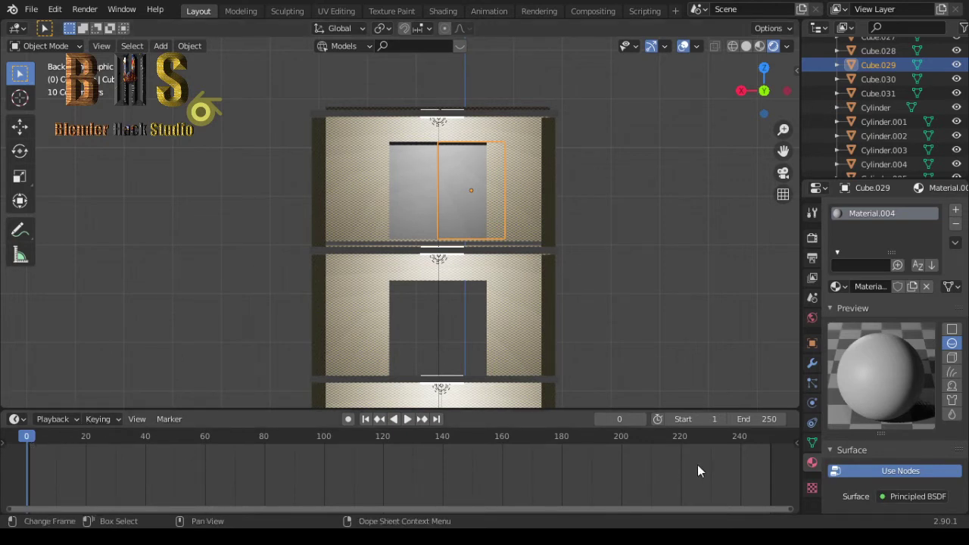
click(812, 345)
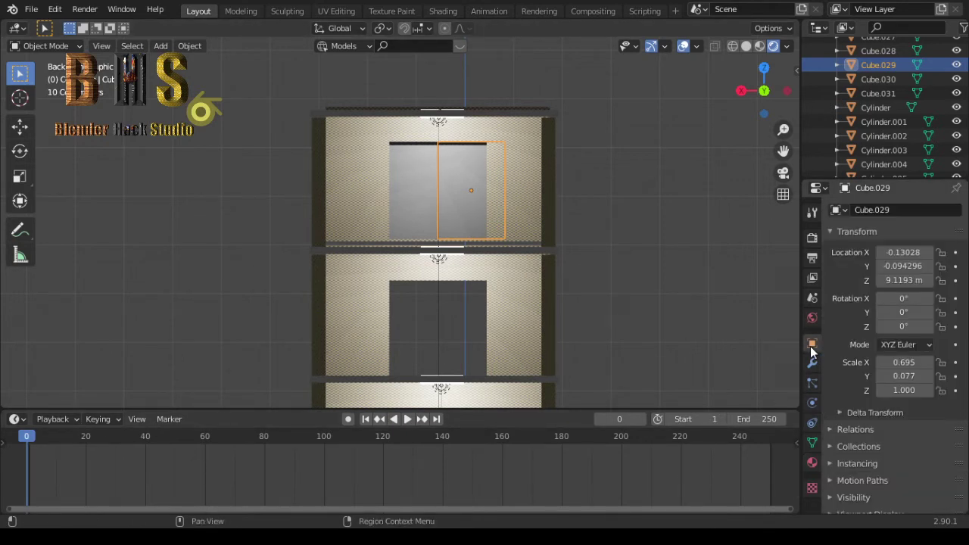
click(956, 298)
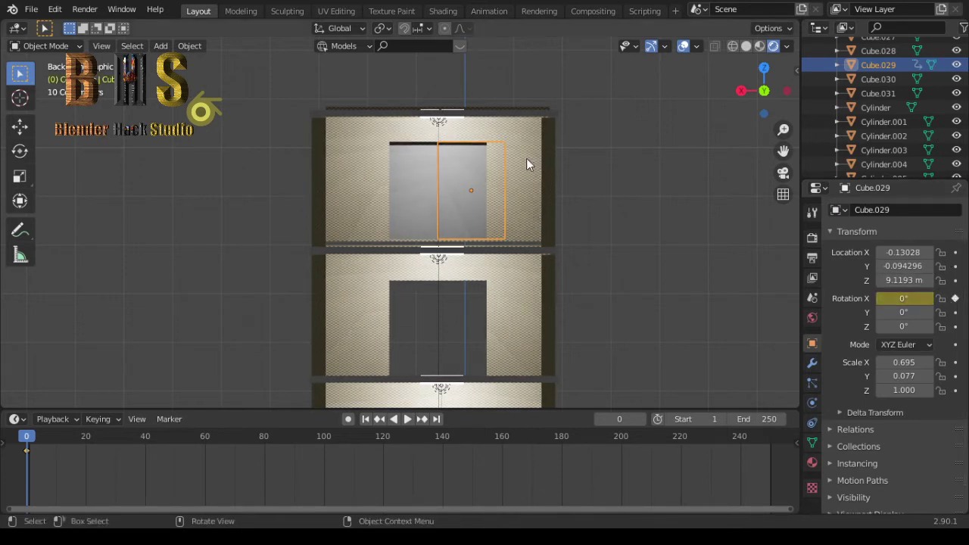
click(406, 195)
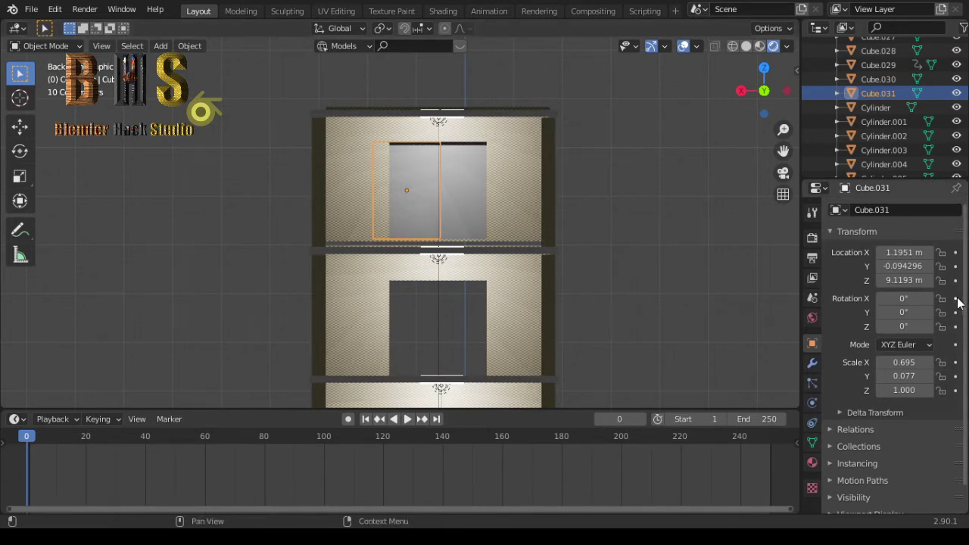
click(955, 253)
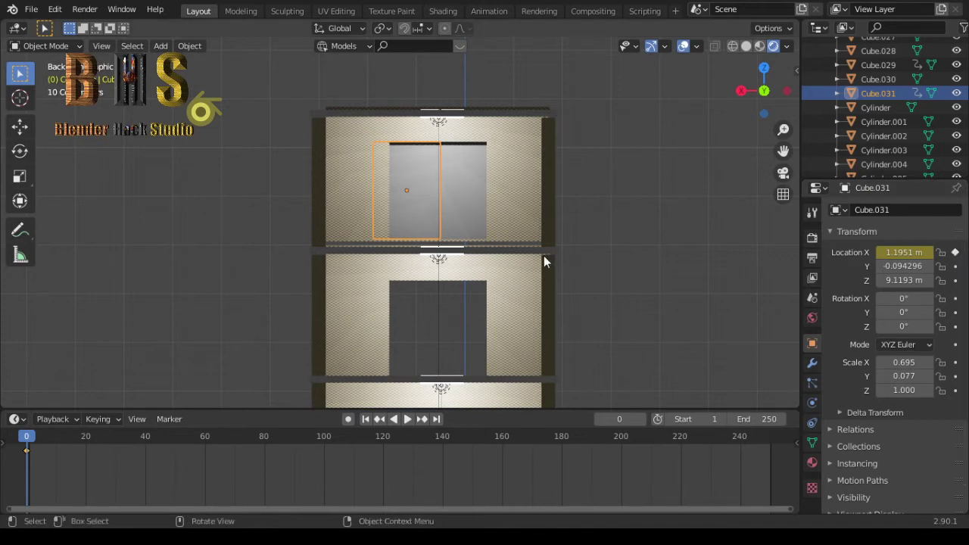
click(484, 222)
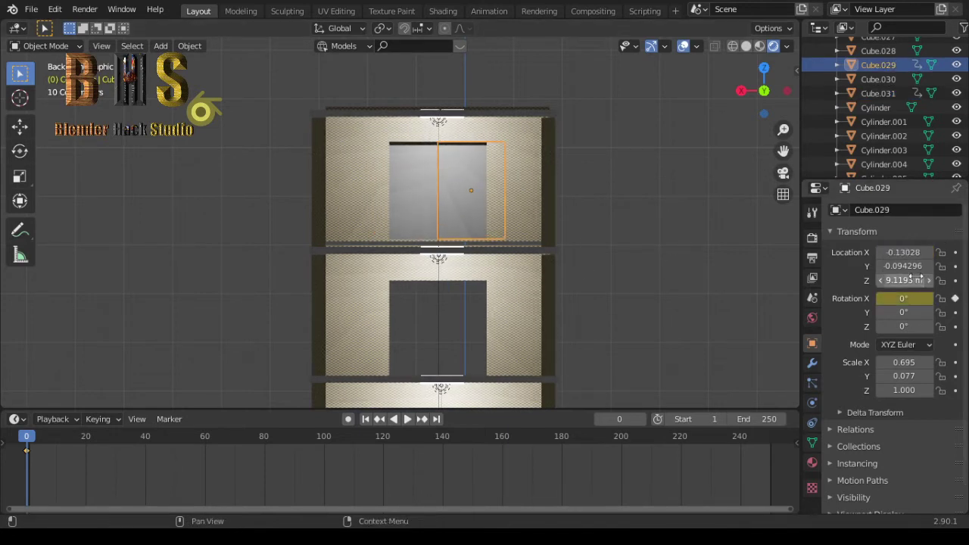
click(954, 300)
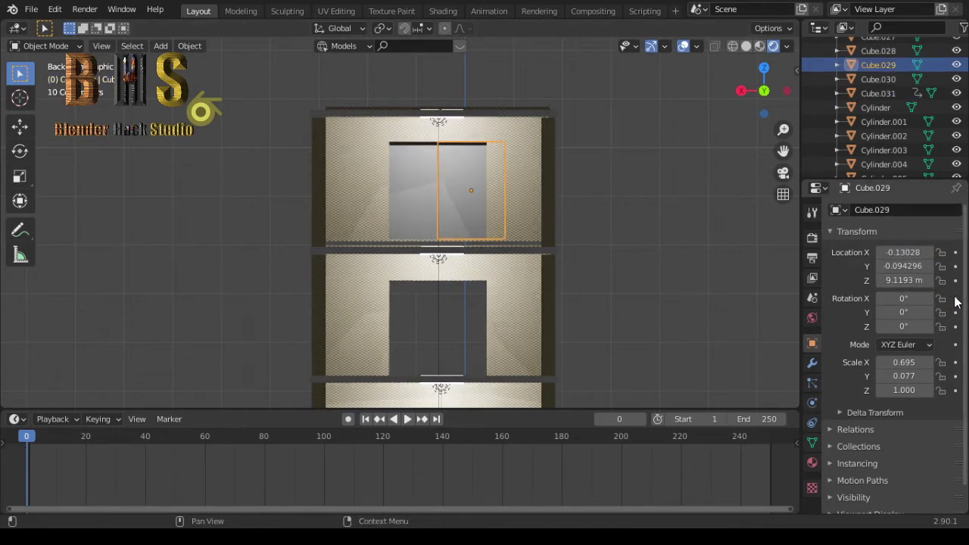
click(955, 253)
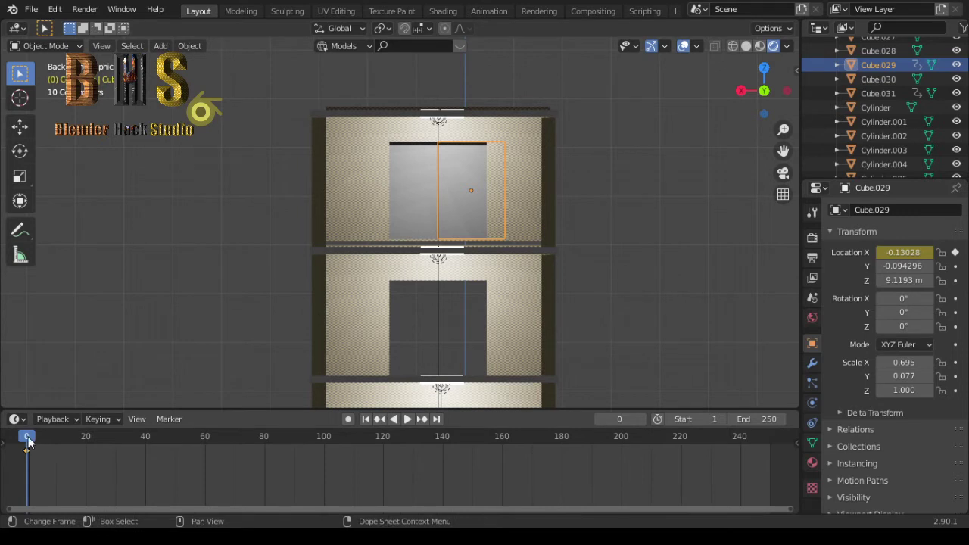
key(space)
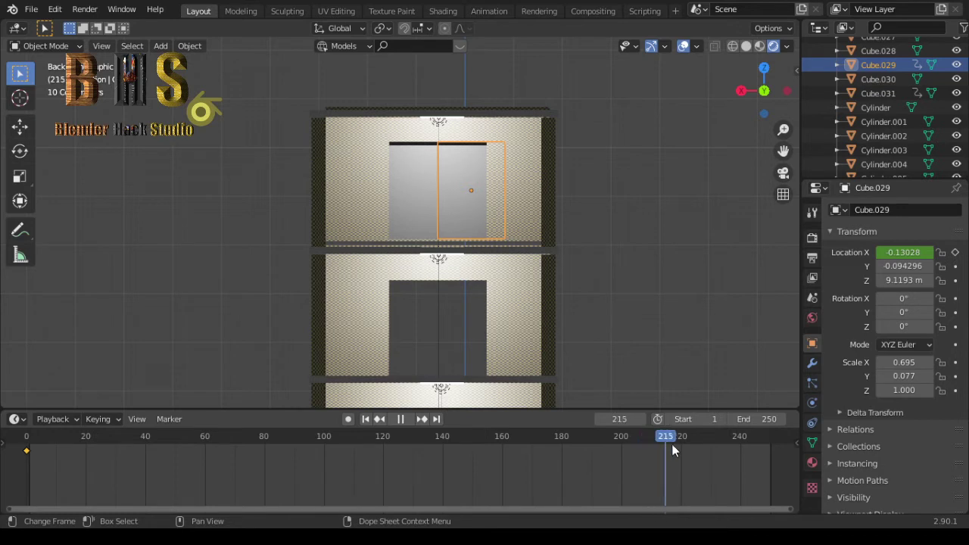
- Stop playback, change the scene end frame from 250 to 500, and move to frame 251
key(space)
click(745, 444)
click(766, 419)
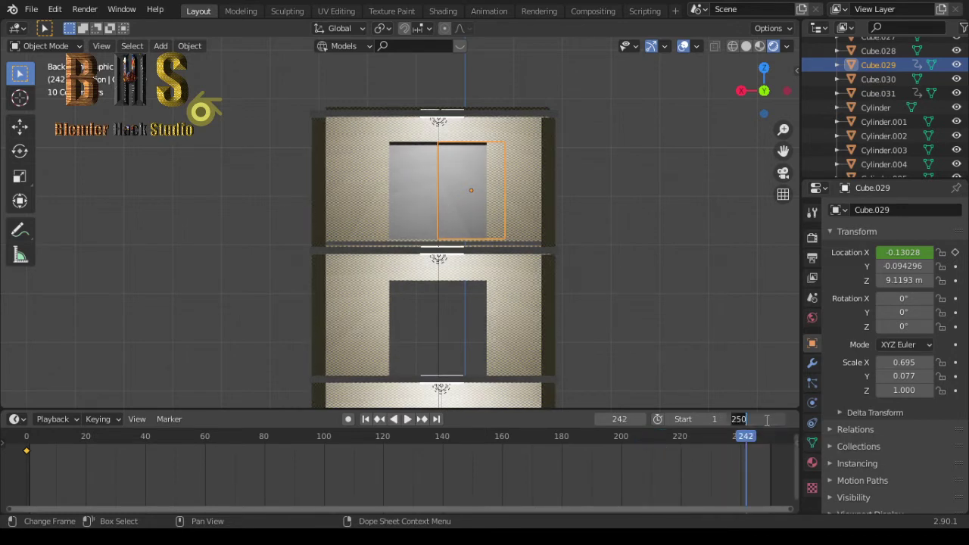
key(BackSpace)
text(00)
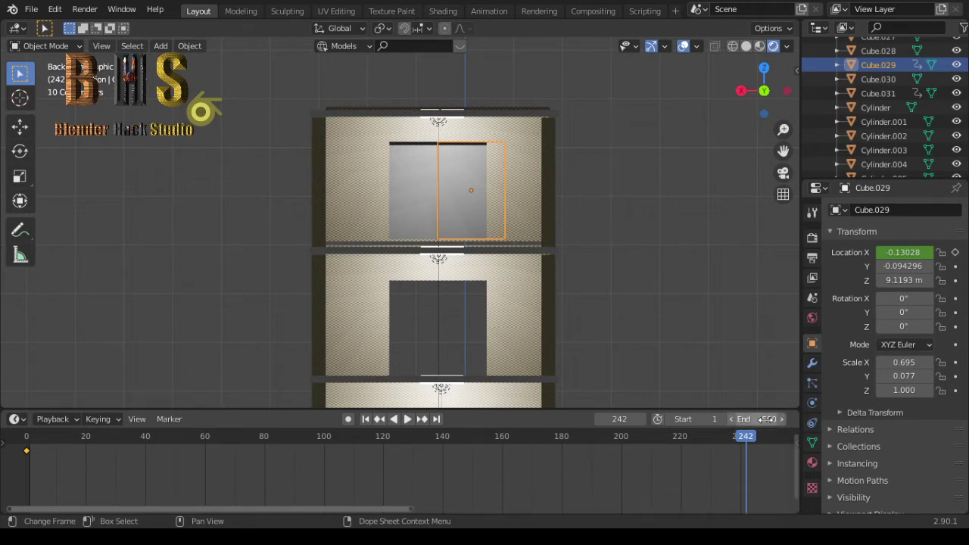
key(Return)
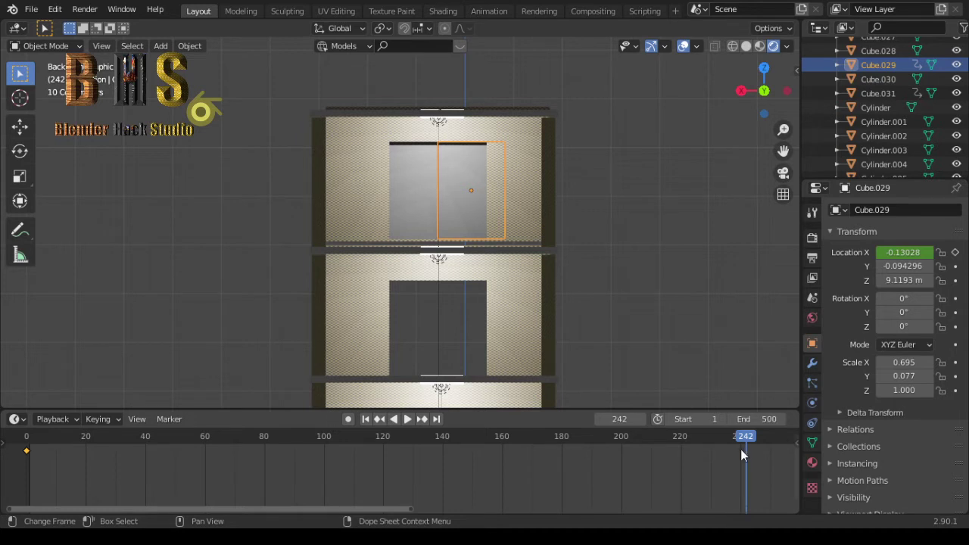
drag(748, 440, 774, 442)
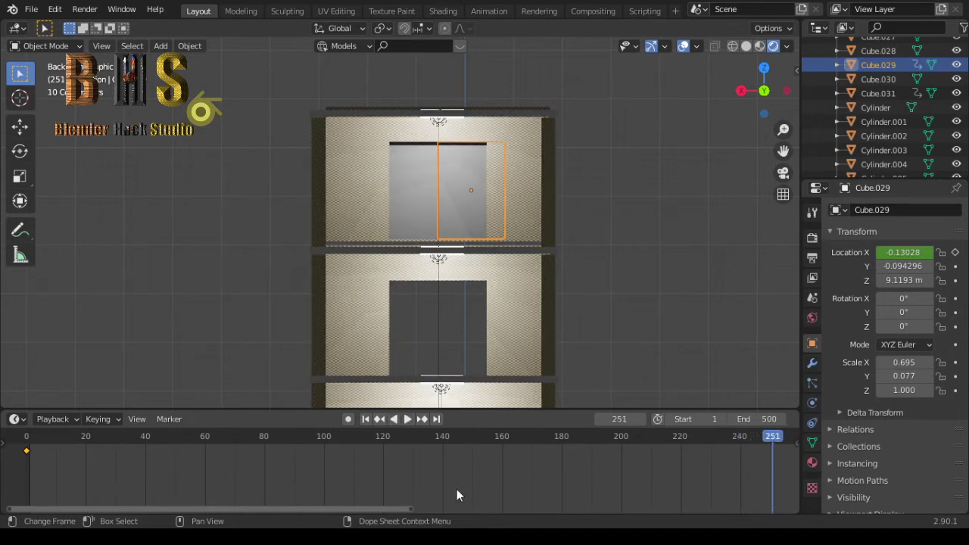
drag(388, 508, 541, 509)
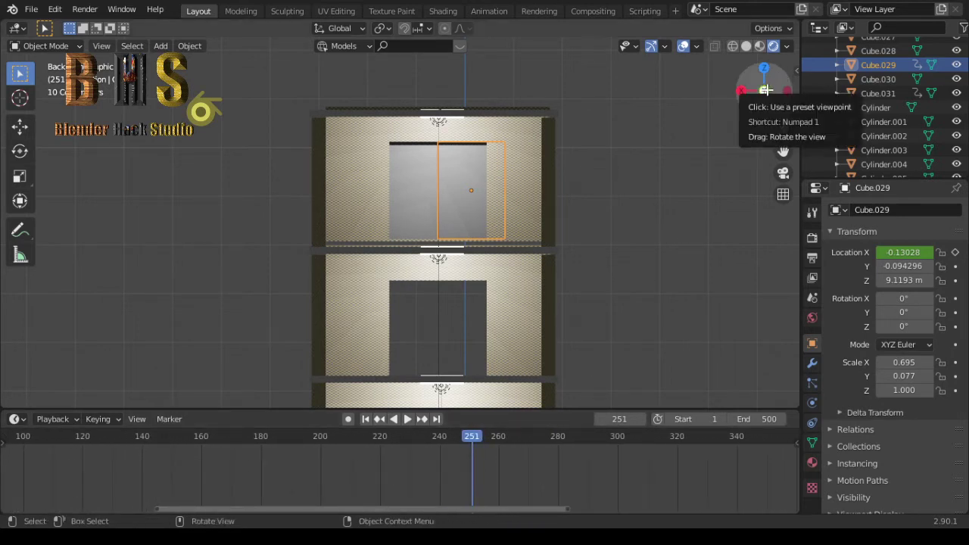
- Orbit, zoom and pan over the whole tower, ending on a low angled view of the lit cabin
mouse_move(767, 91)
mouse_down()
mouse_move(726, 97)
mouse_move(757, 90)
mouse_up()
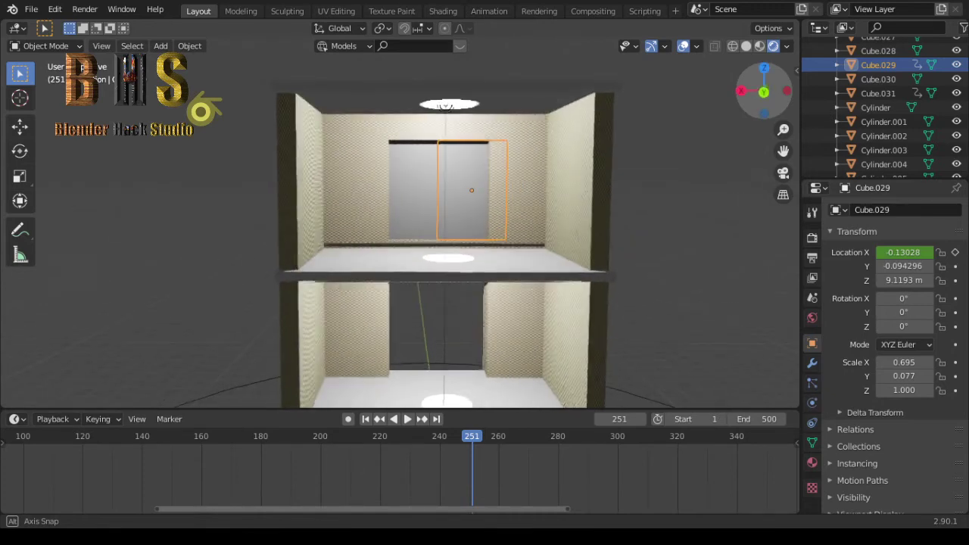
drag(757, 91, 685, 134)
scroll(534, 278, down, 5)
scroll(534, 278, down, 2)
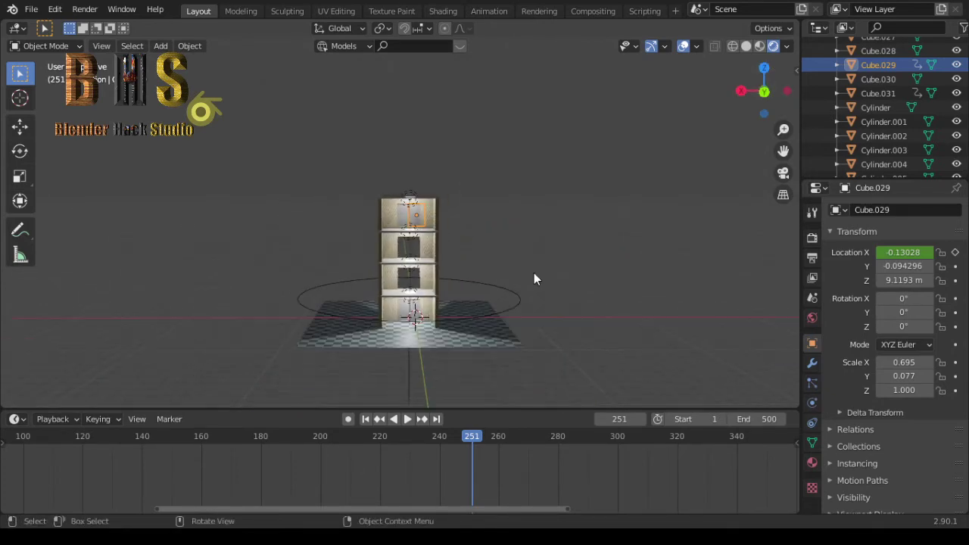
drag(784, 149, 715, 195)
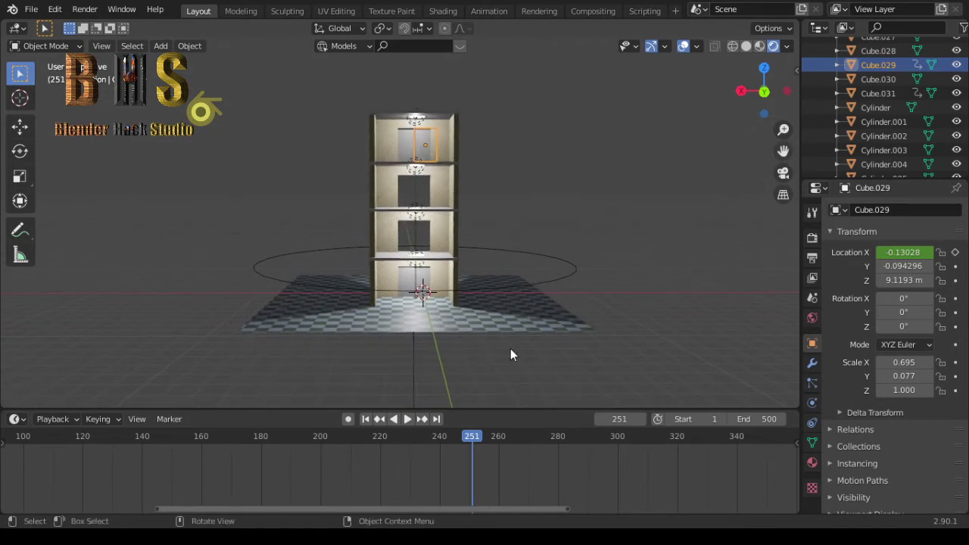
scroll(510, 352, up, 1)
scroll(511, 352, up, 2)
scroll(511, 352, up, 1)
scroll(510, 352, up, 2)
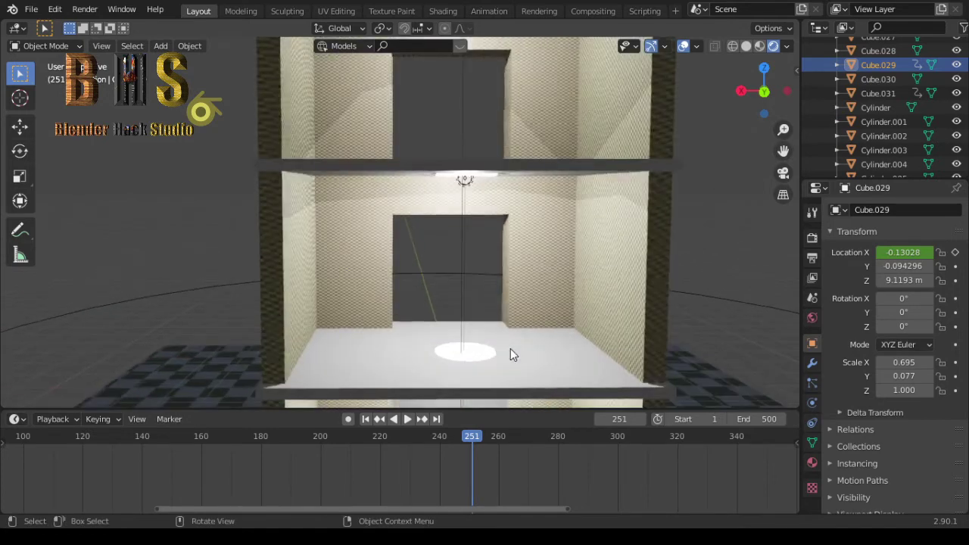
drag(783, 130, 768, 161)
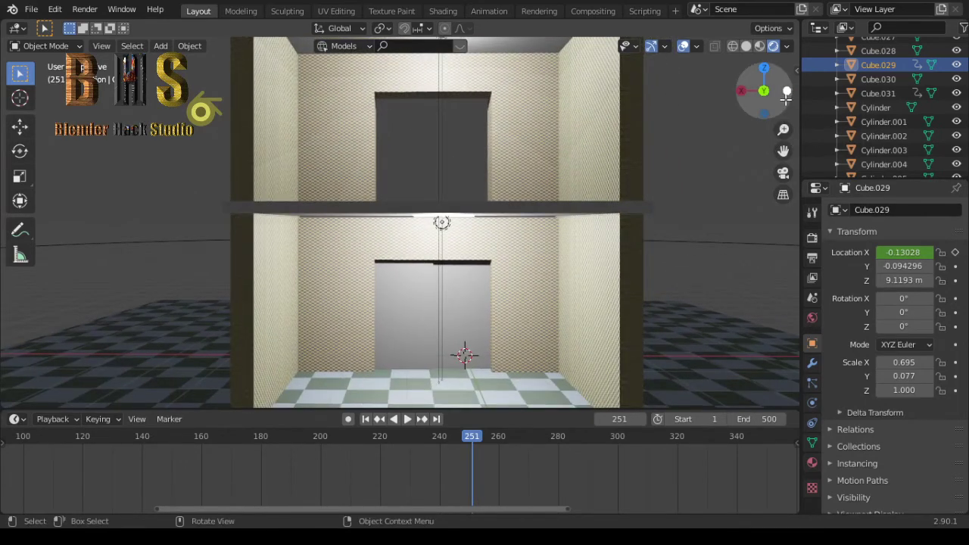
drag(765, 90, 869, 99)
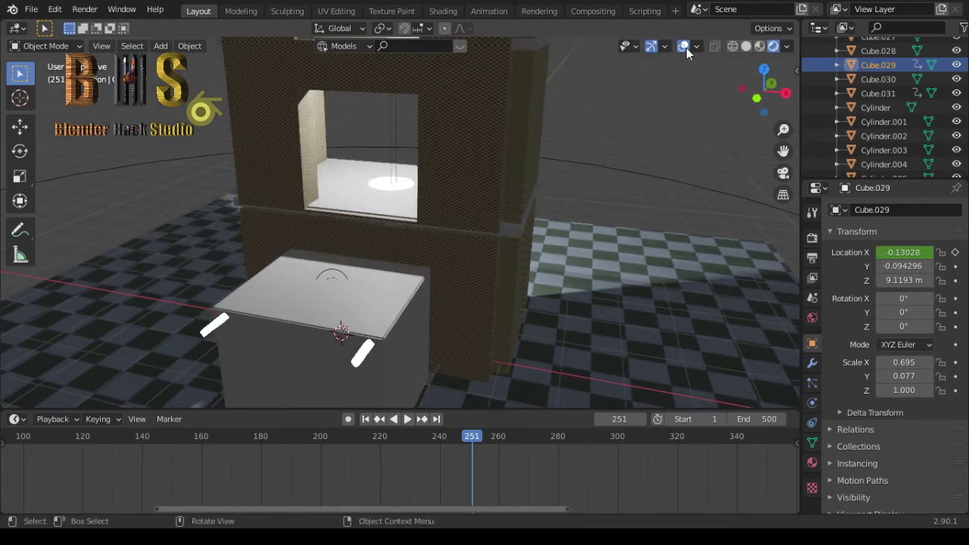
- In wireframe shading, duplicate the cabin's thin diagonal bar to the left and scale the copy along Y
click(732, 45)
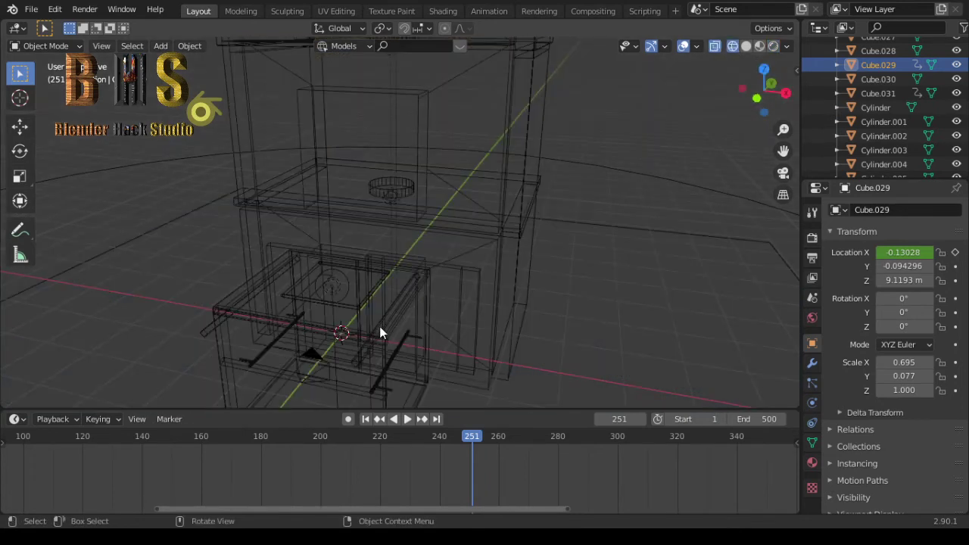
click(358, 355)
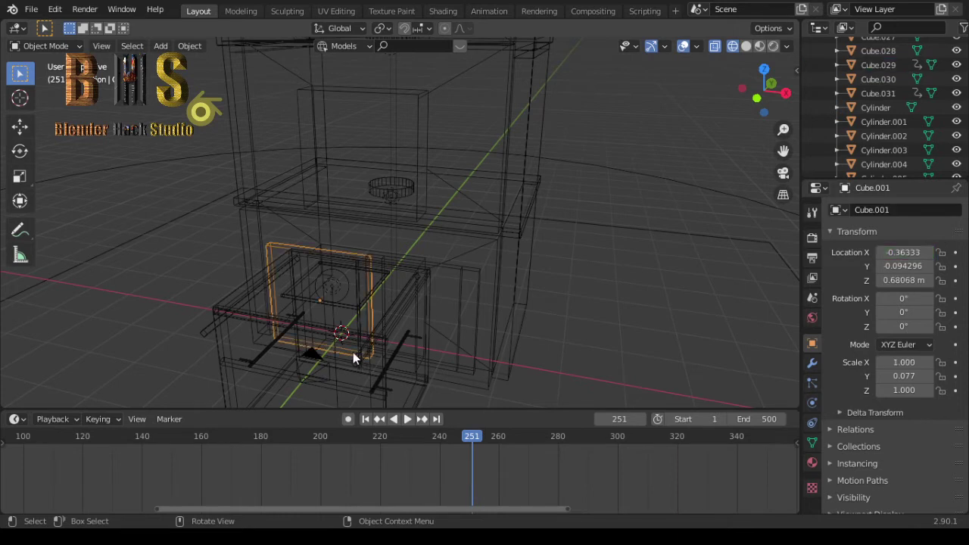
click(356, 358)
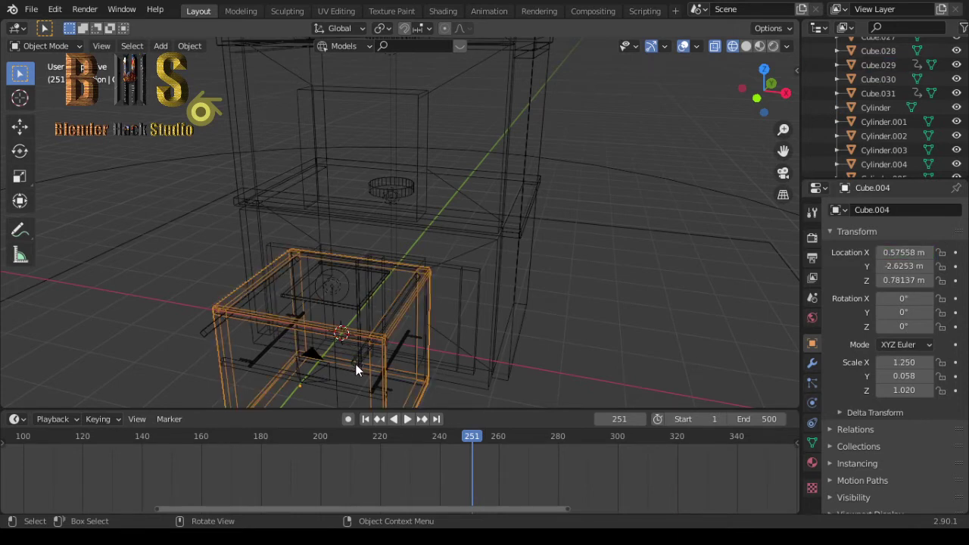
click(356, 368)
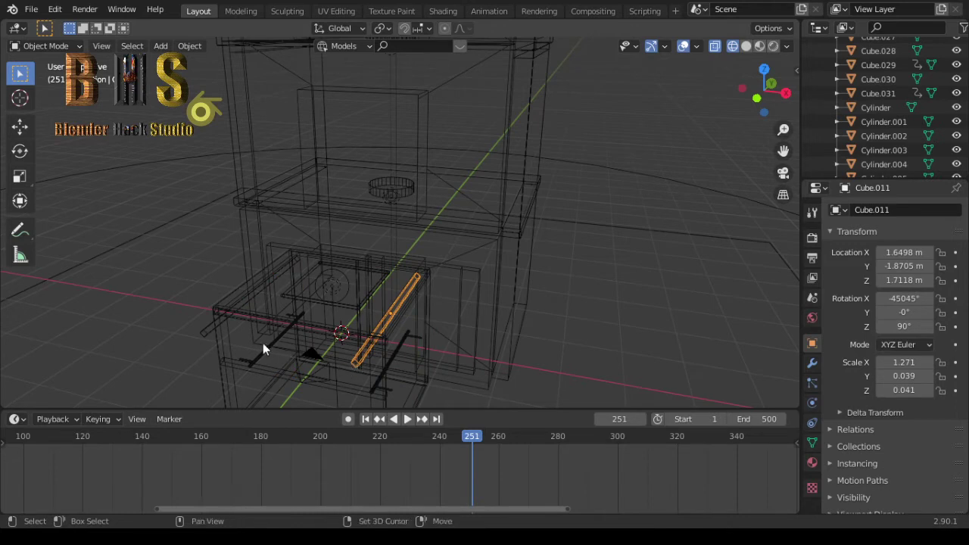
key(shift+r)
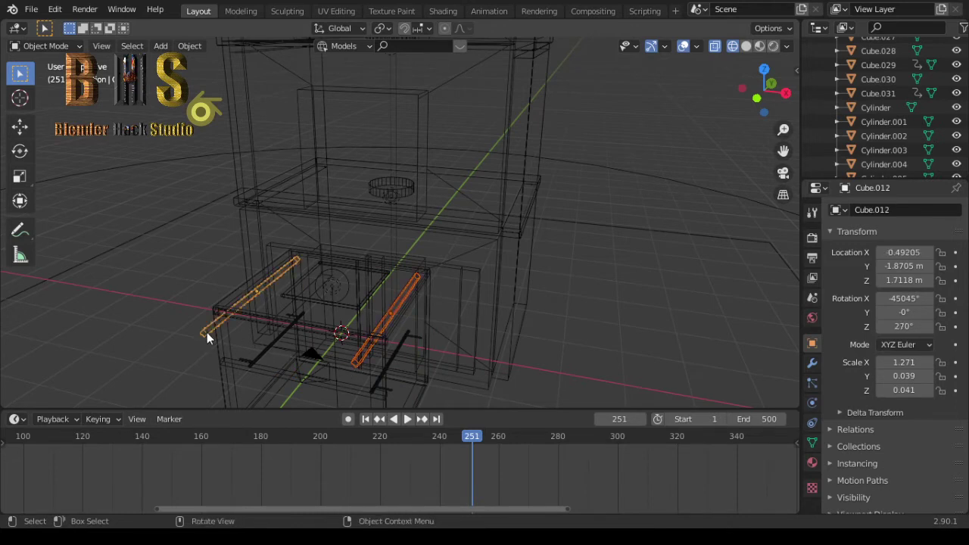
key(s)
key(y)
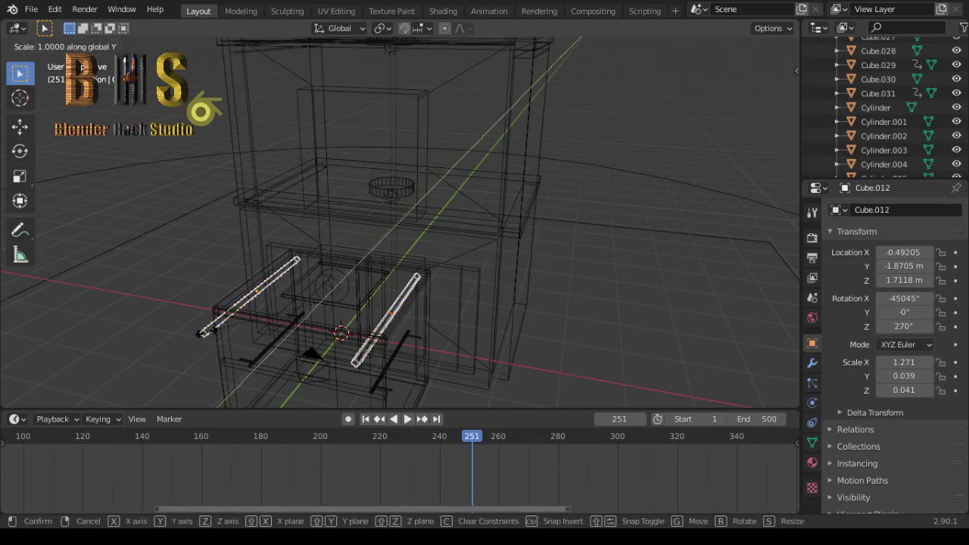
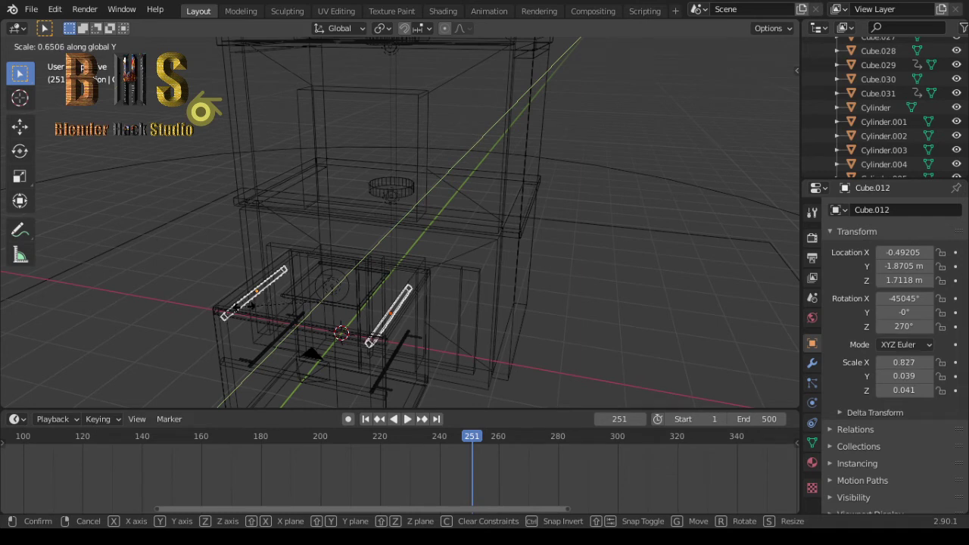
- Confirm the Y shrink of the two door bars and slide them 0.1051 m along global Y
click(244, 313)
key(g)
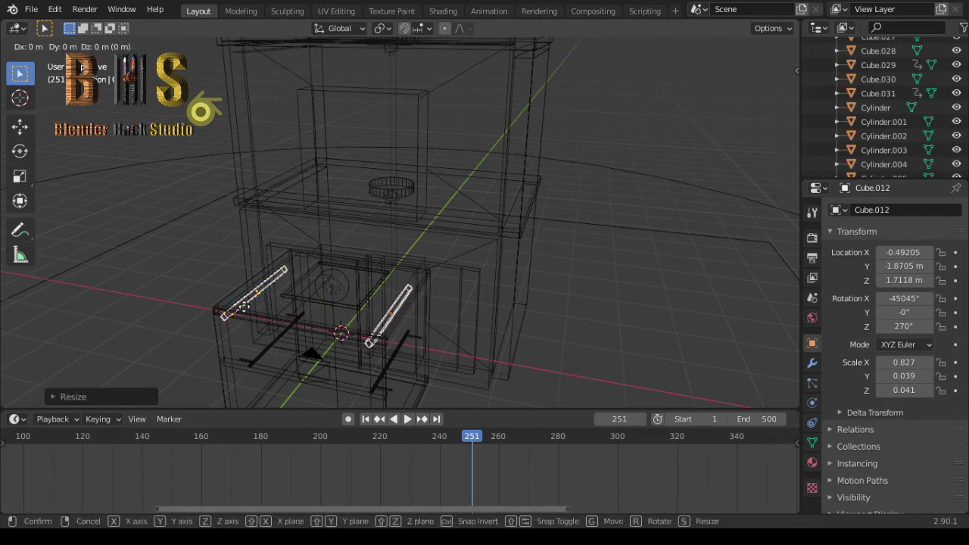
key(y)
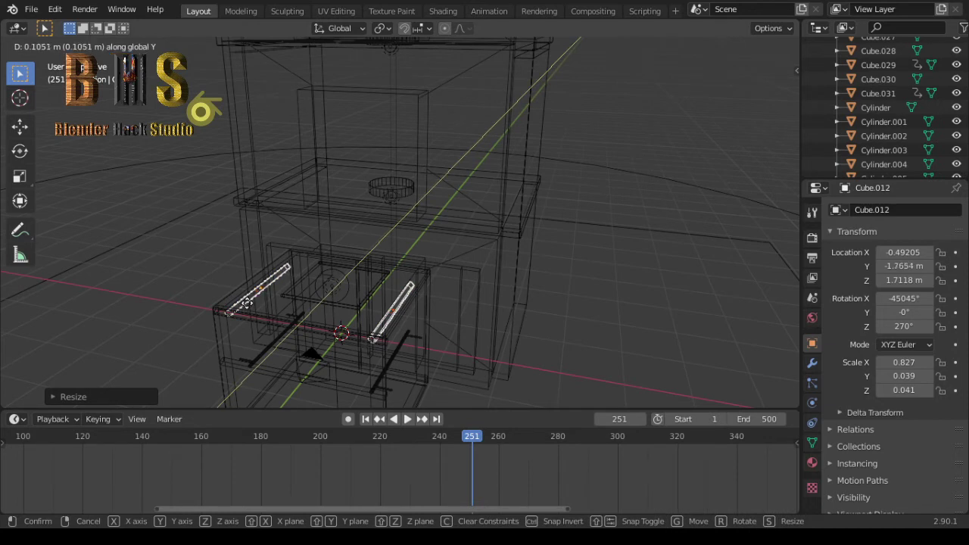
click(246, 302)
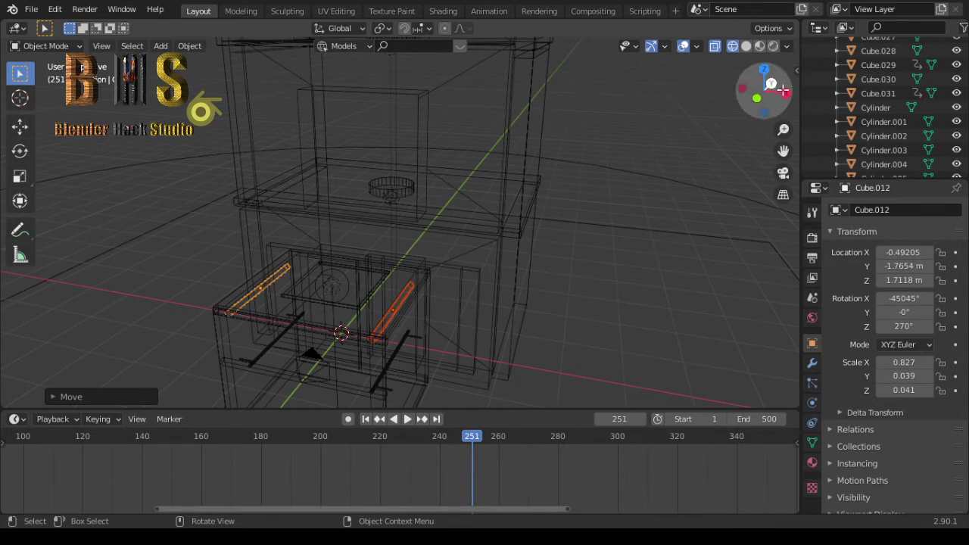
mouse_move(766, 90)
mouse_down()
mouse_move(755, 91)
mouse_move(778, 90)
mouse_up()
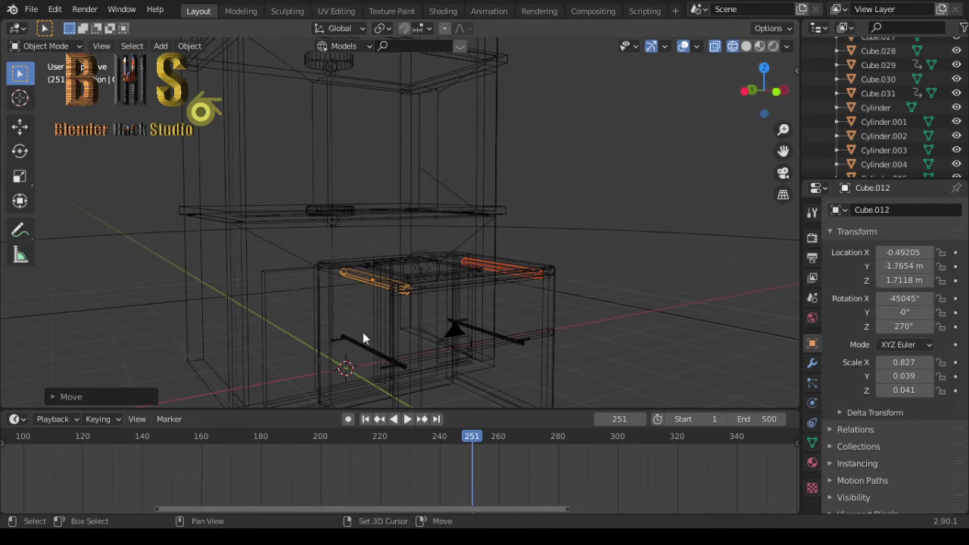
- Add the small cylinder, rods, box frame, spot light and Cube.015 to the selection, excluding the floor plane
shift+click(339, 342)
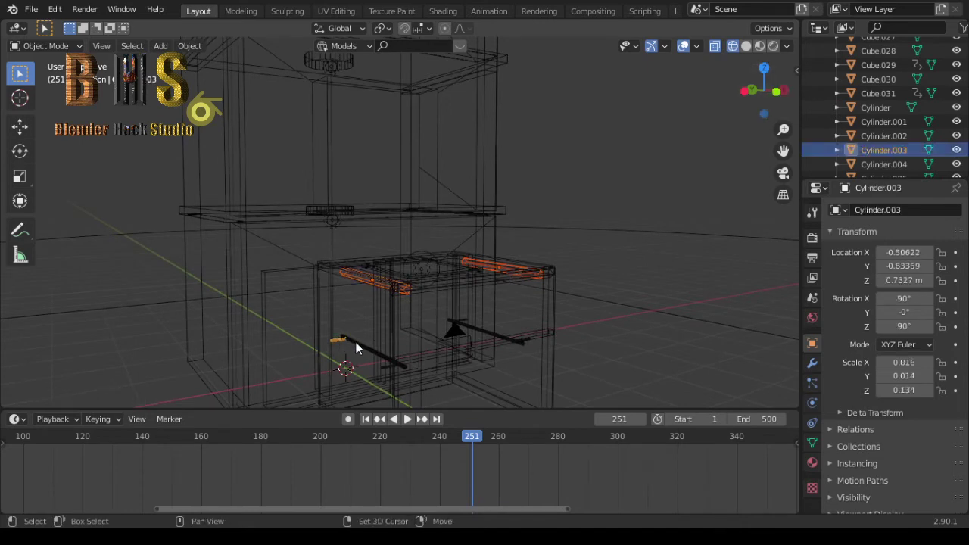
shift+click(356, 343)
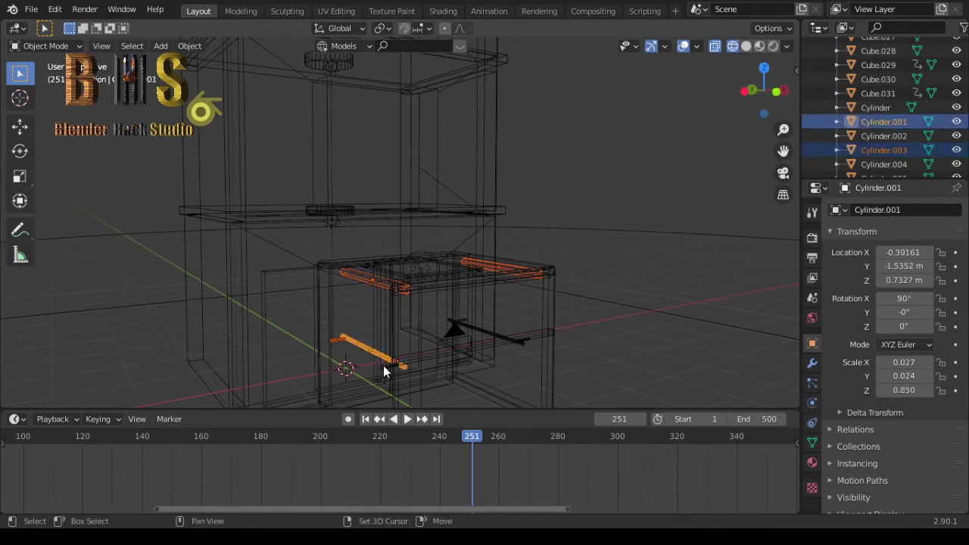
shift+click(388, 368)
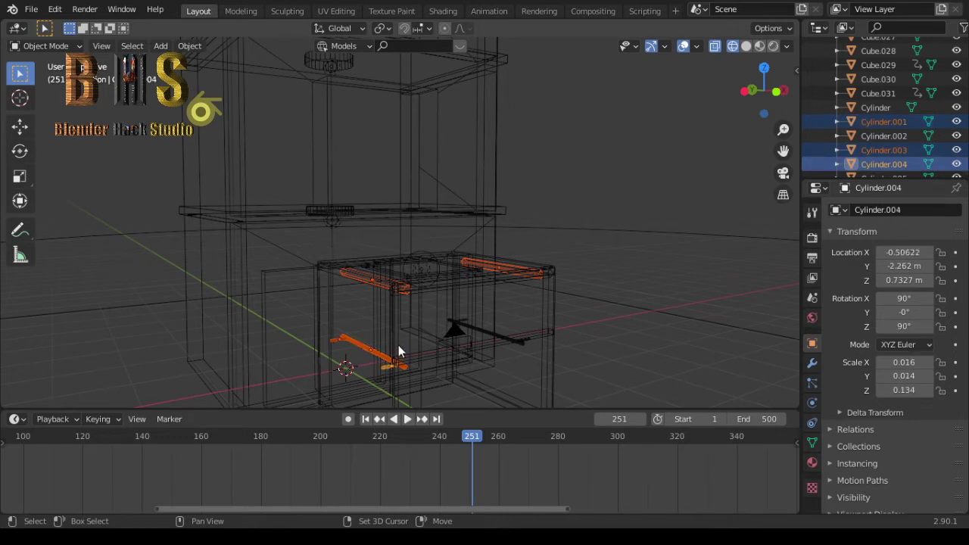
shift+click(398, 345)
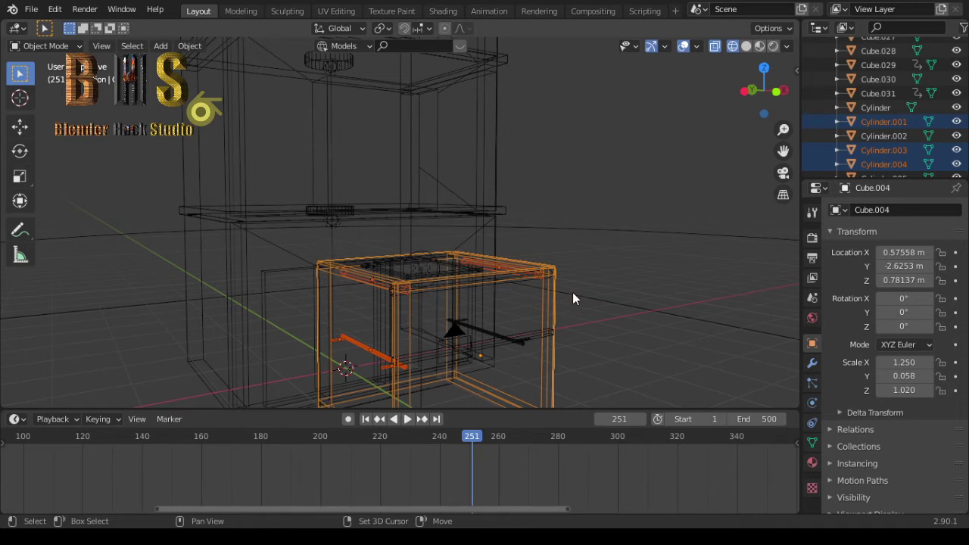
shift+click(421, 266)
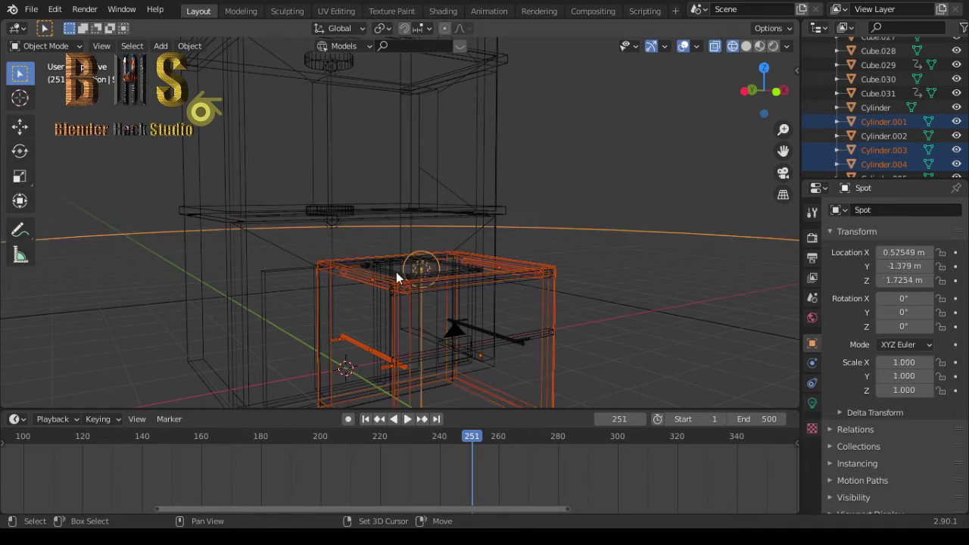
shift+click(397, 277)
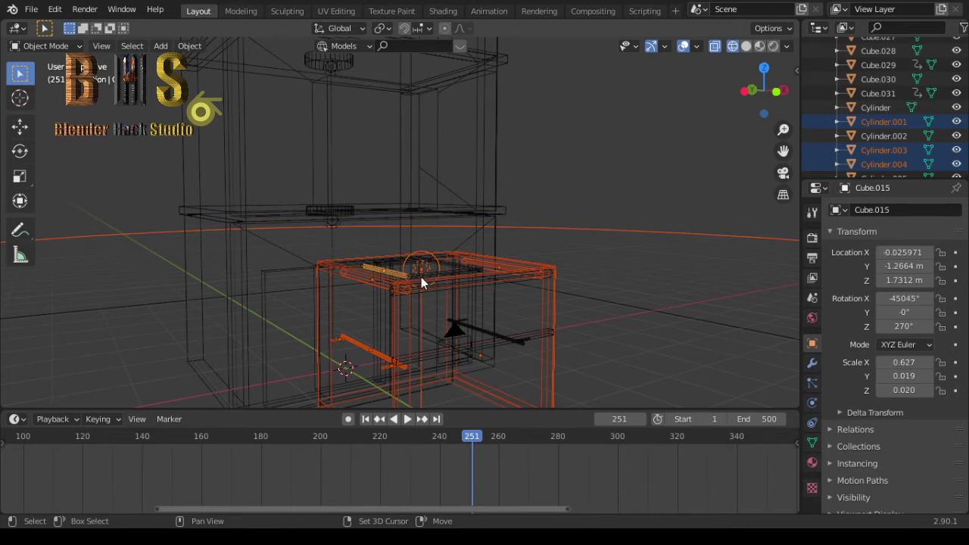
shift+click(421, 278)
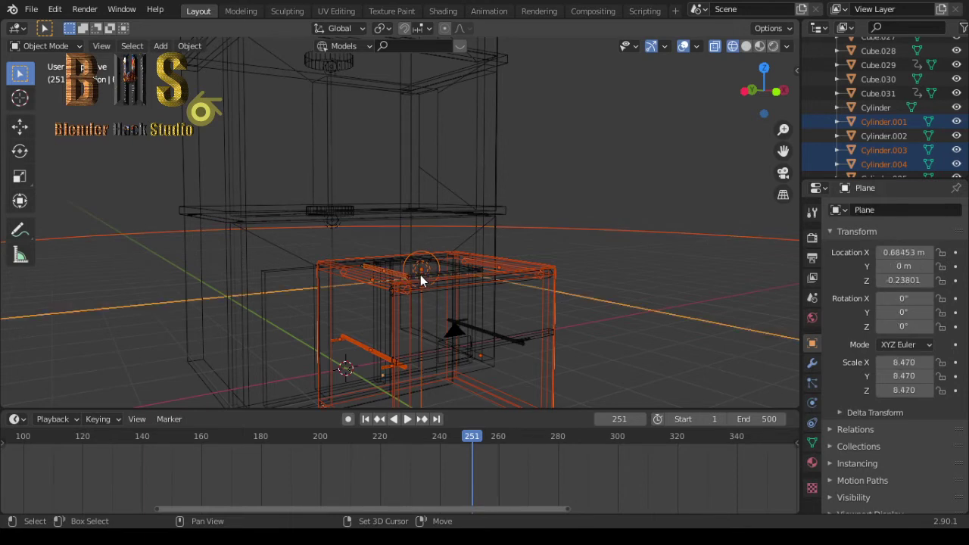
shift+click(609, 313)
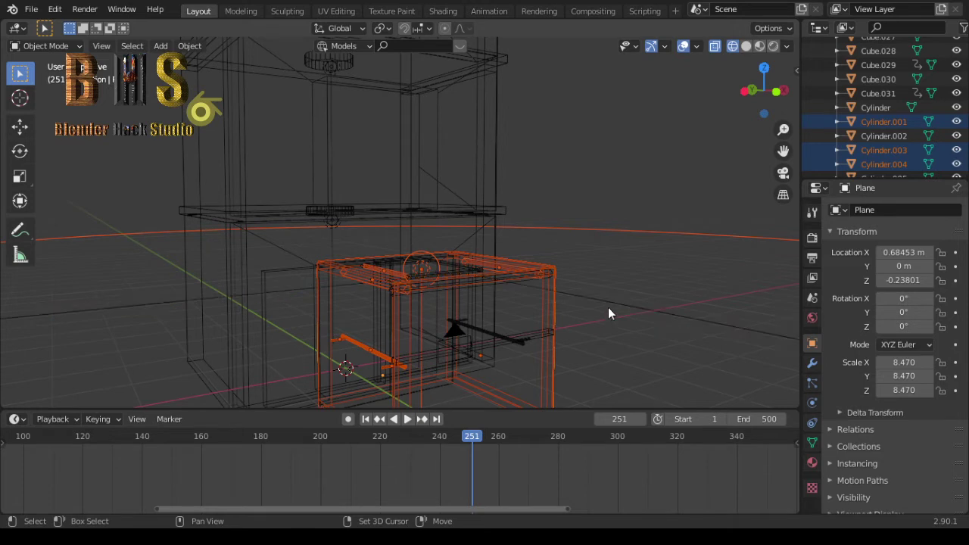
- Add top bars Cube.013–016, leg Cube.002 and front rail Cube.010 to the selection
shift+click(432, 274)
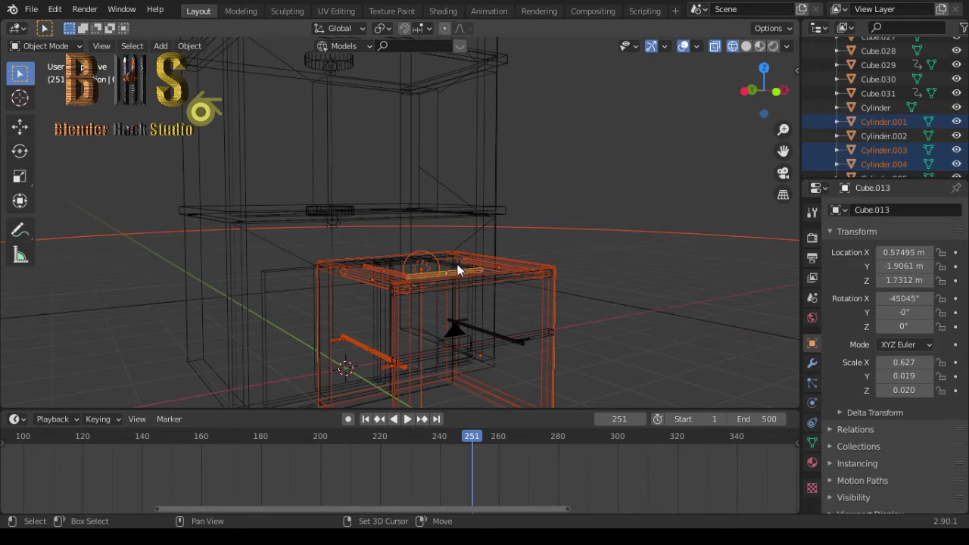
shift+click(458, 265)
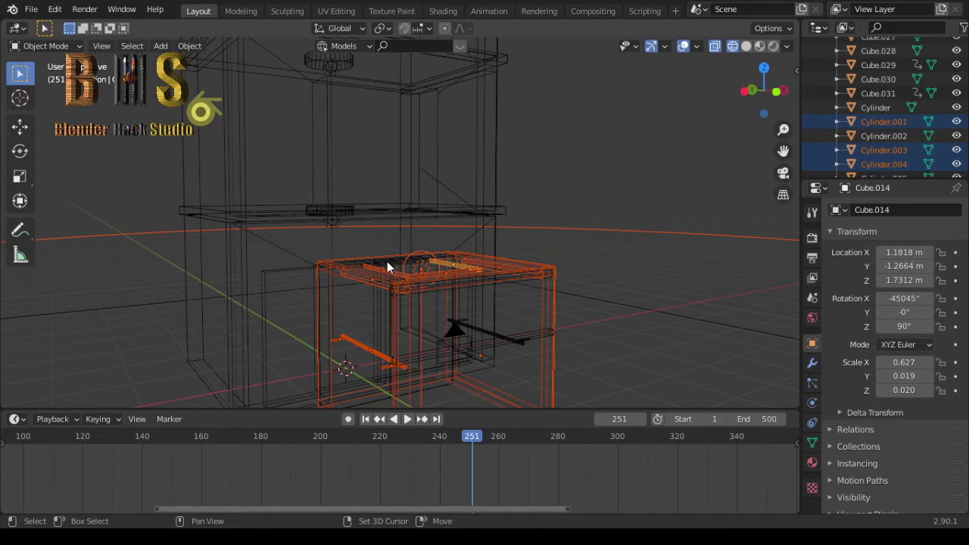
scroll(401, 274, up, 1)
scroll(401, 274, up, 1)
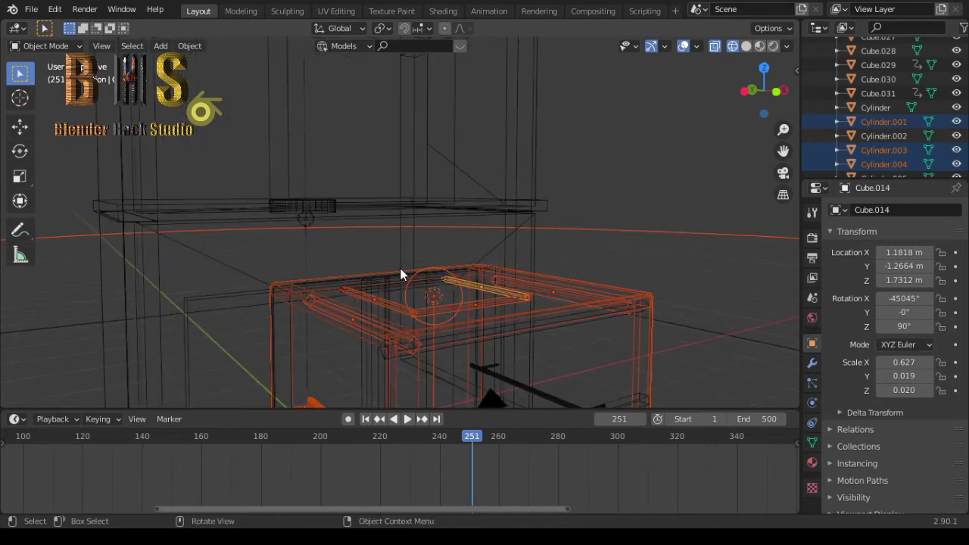
shift+click(345, 288)
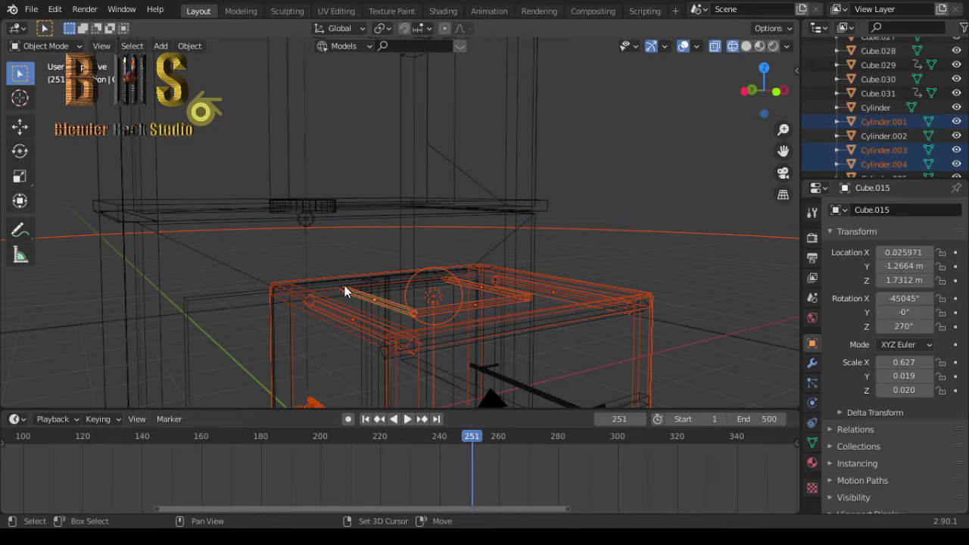
shift+click(353, 290)
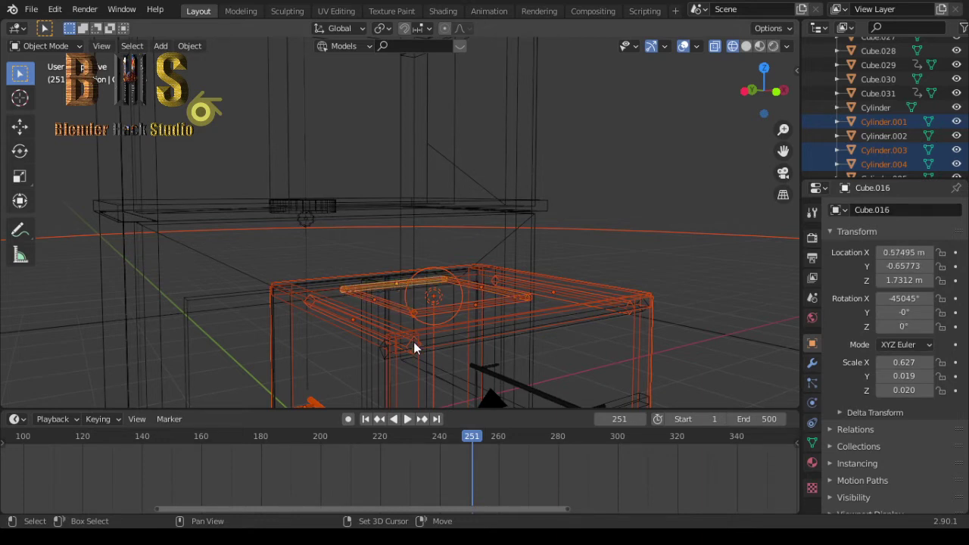
shift+click(494, 332)
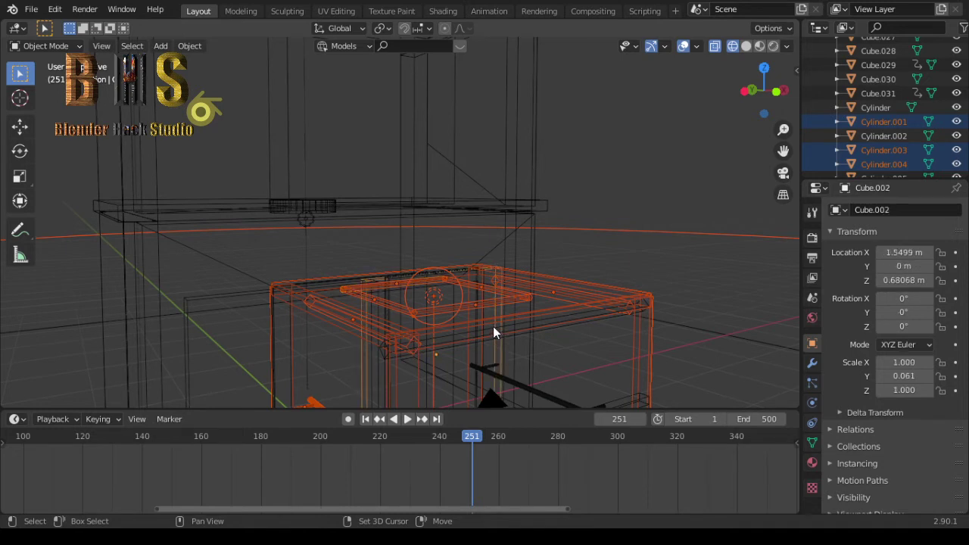
shift+click(493, 328)
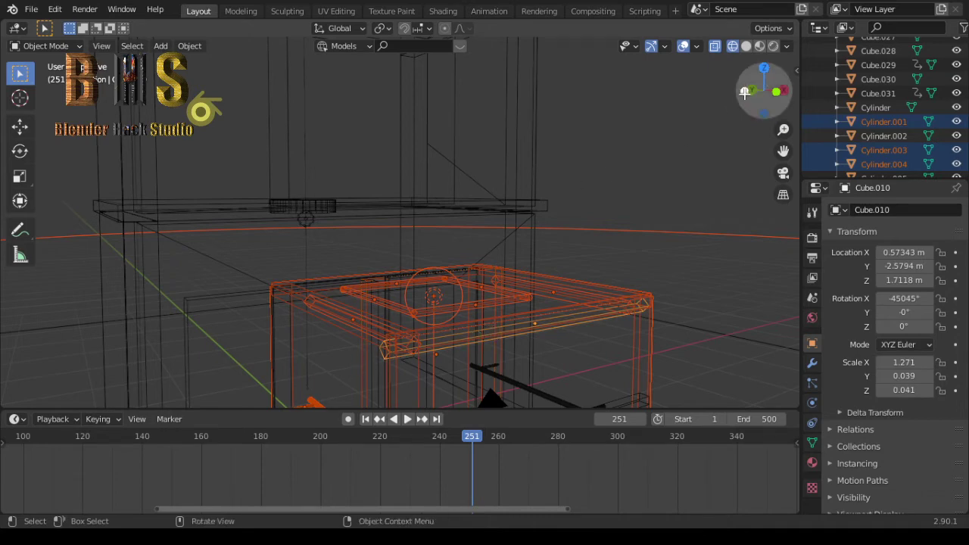
- Cycle the overlapping frame pieces (Cube.002, Cube.007, Cube.018) into the selection, dropping the diagonal beam
mouse_move(745, 92)
mouse_down()
mouse_move(727, 114)
mouse_move(723, 91)
mouse_move(765, 94)
mouse_up()
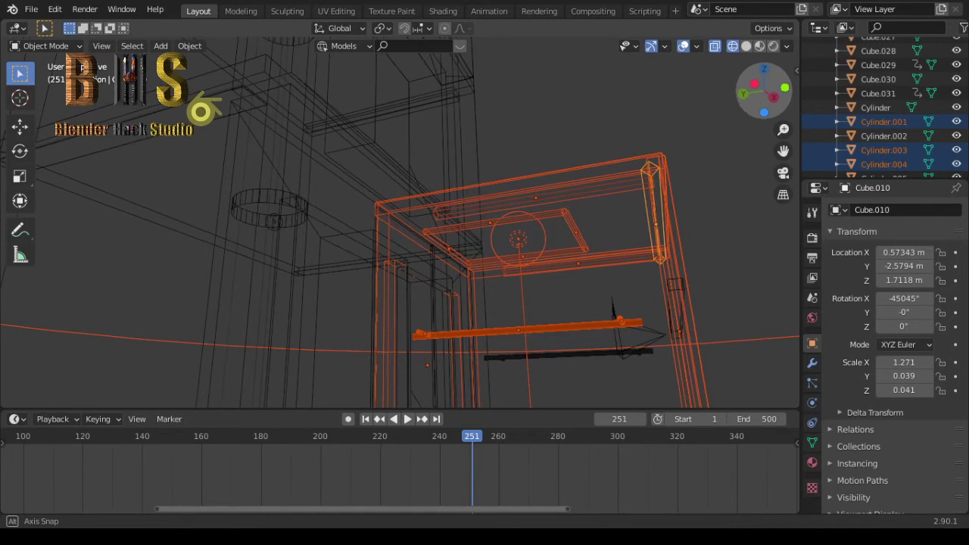
shift+click(398, 265)
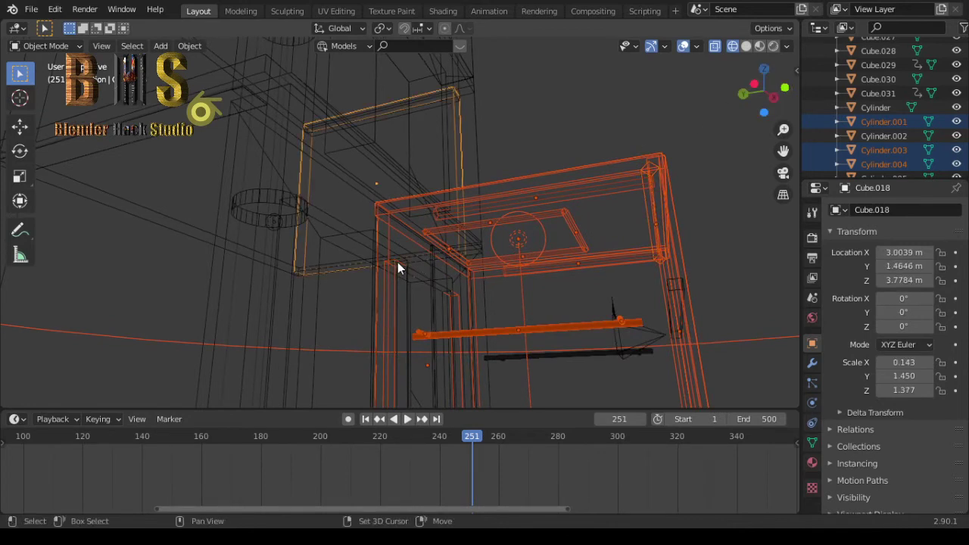
shift+click(397, 264)
shift+click(400, 267)
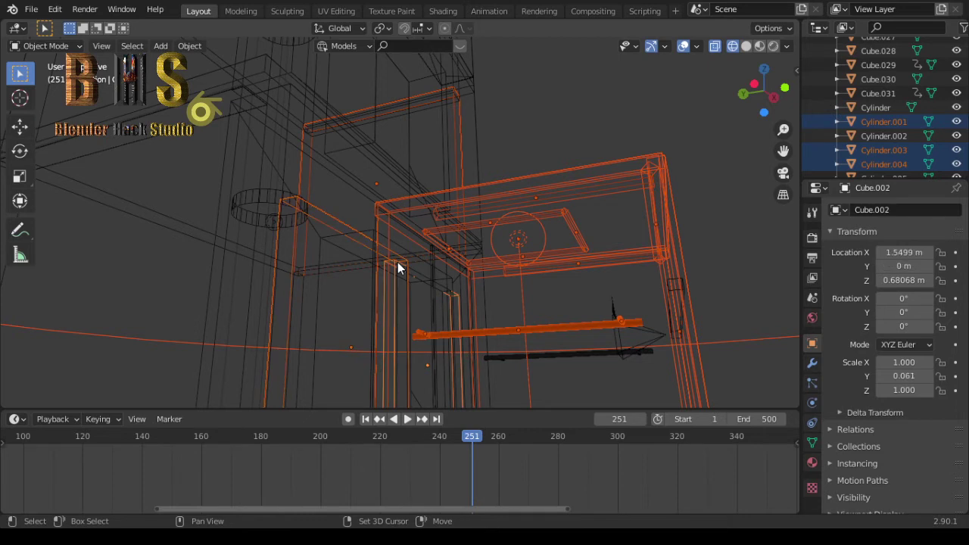
shift+click(399, 267)
shift+click(399, 267)
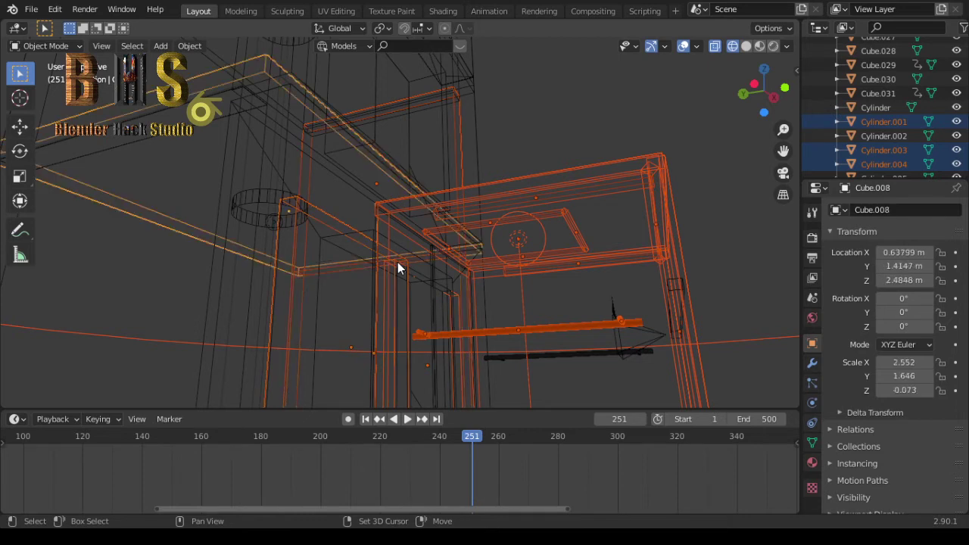
shift+click(399, 267)
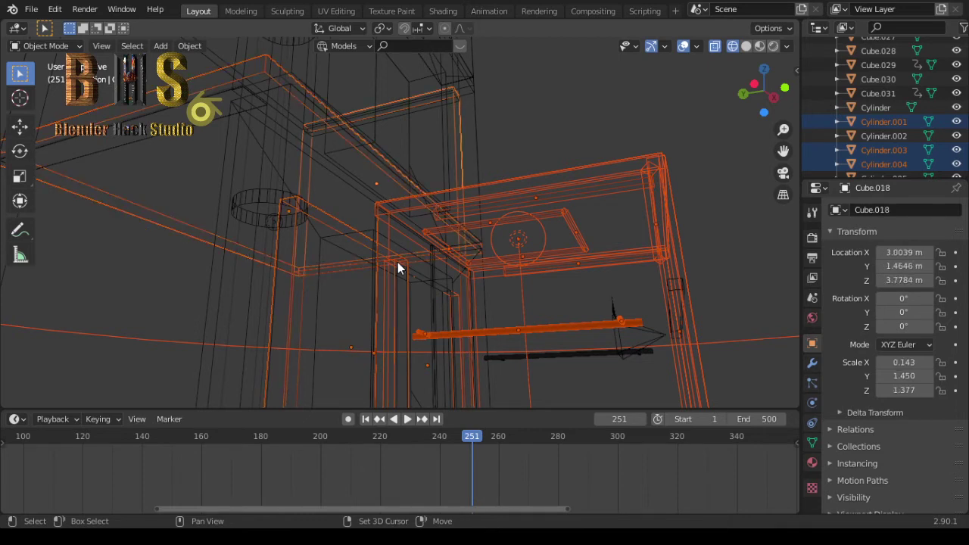
shift+click(399, 268)
shift+click(399, 267)
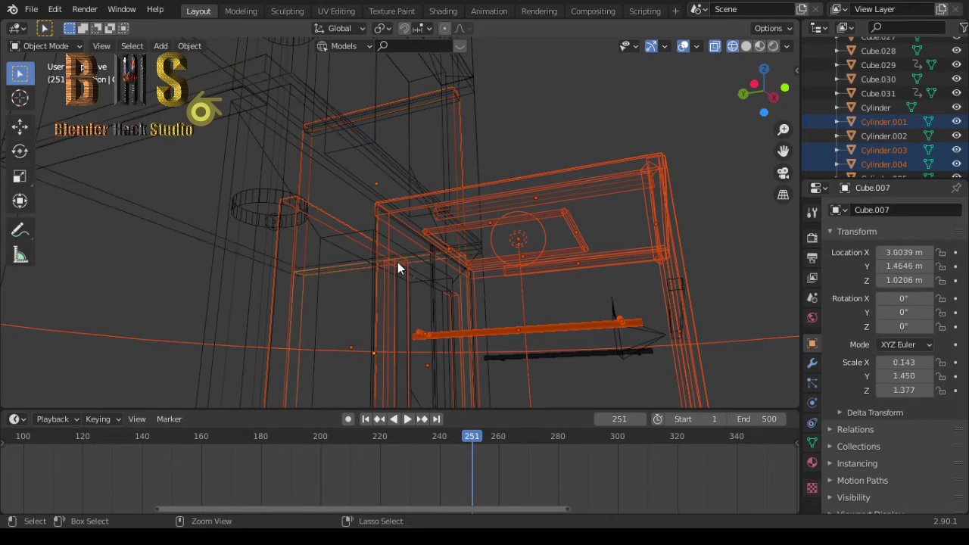
shift+click(399, 268)
shift+click(399, 268)
shift+click(399, 267)
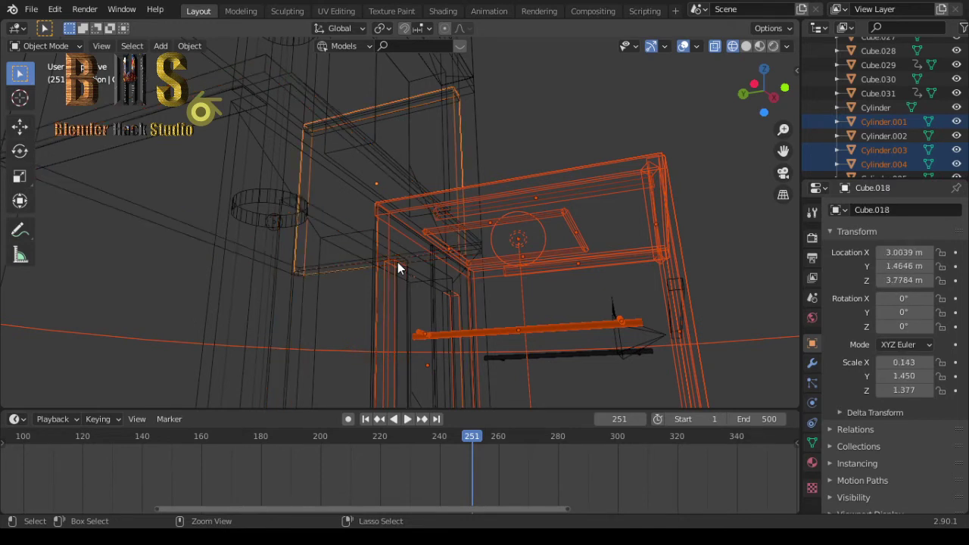
shift+click(399, 267)
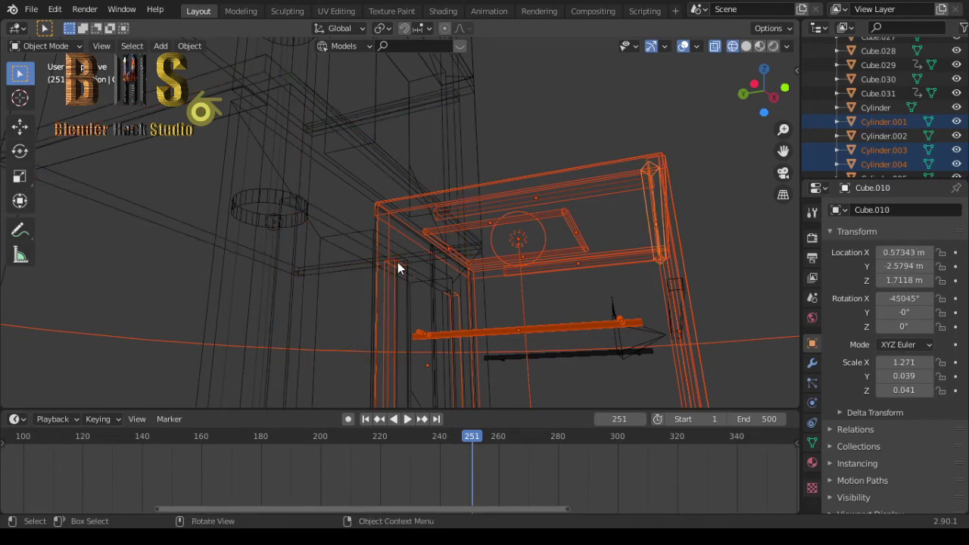
- Add boxes Cube, Cube.001, Cube.002, brace Cube.016 and post Cube.010 to the selection
scroll(393, 277, up, 2)
scroll(393, 277, up, 1)
scroll(393, 276, up, 1)
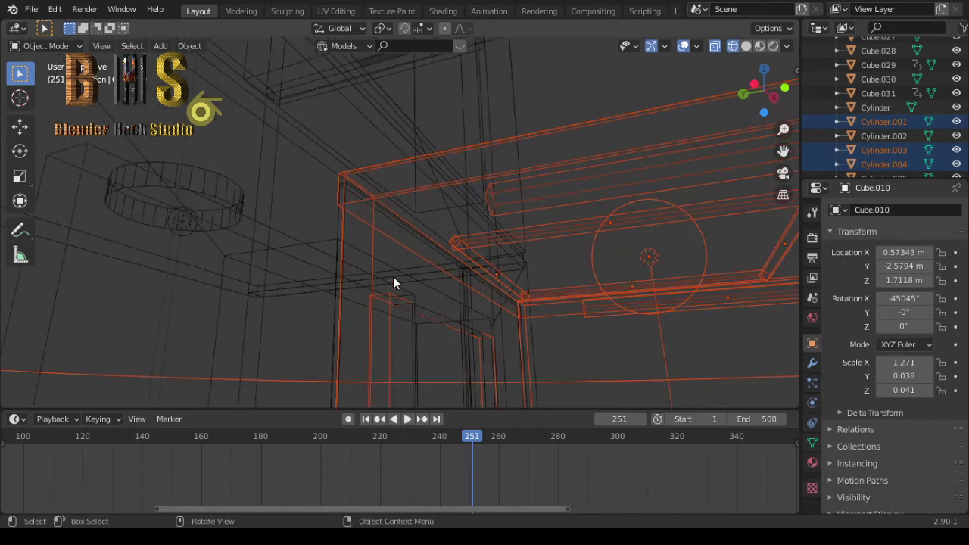
shift+click(390, 320)
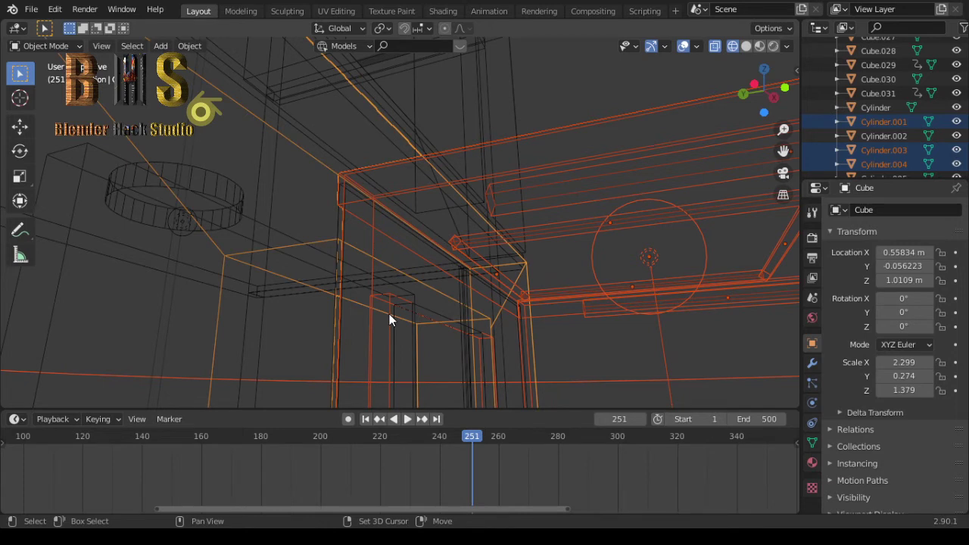
shift+click(390, 320)
shift+click(390, 319)
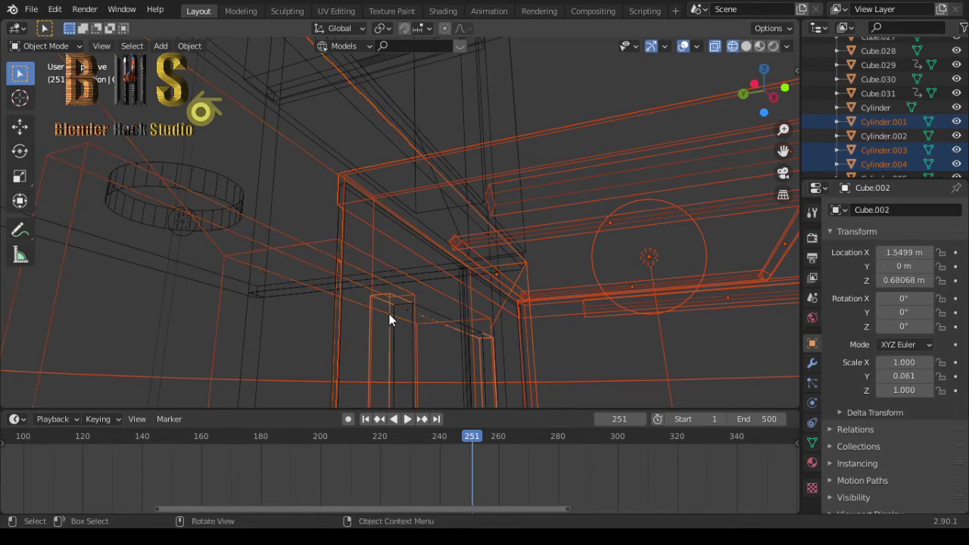
shift+click(390, 320)
shift+click(390, 320)
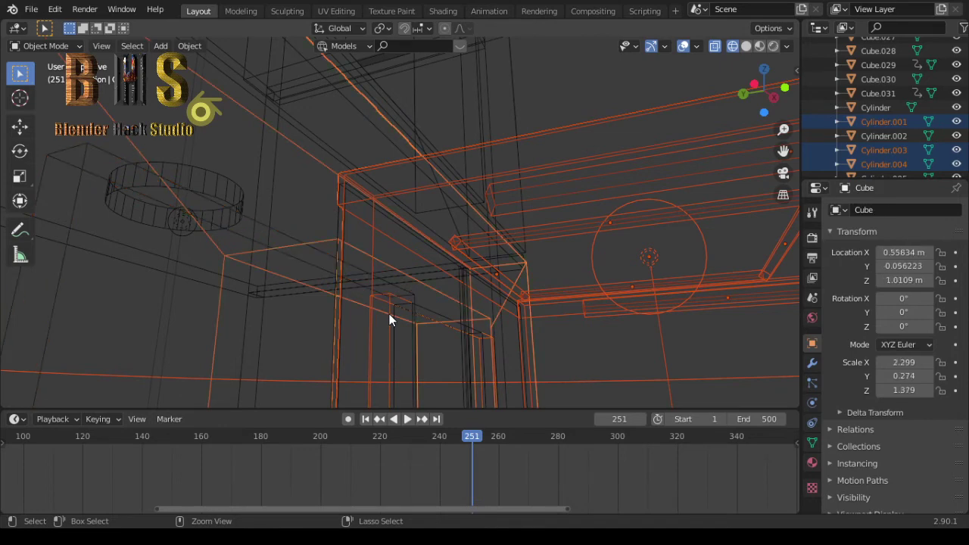
shift+click(390, 319)
shift+click(390, 320)
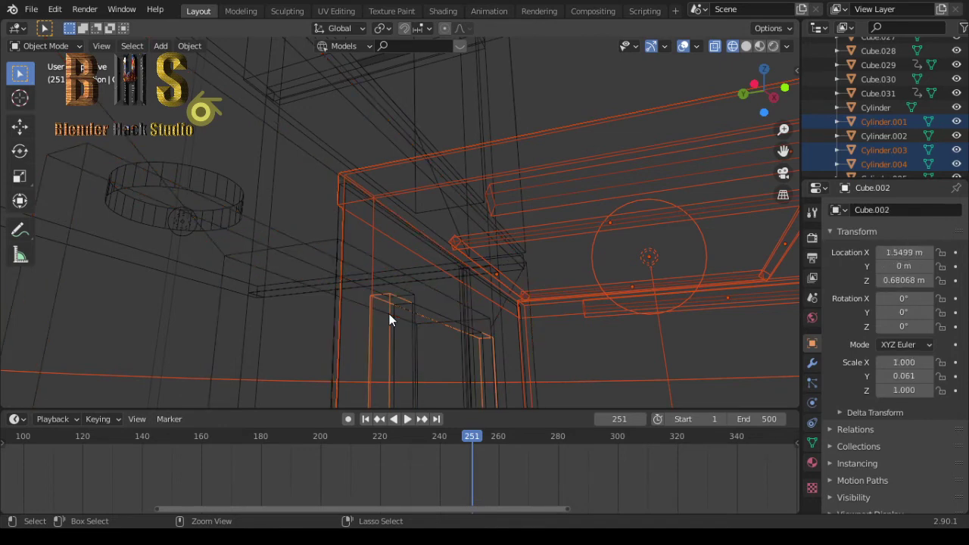
shift+click(390, 319)
middle_drag(390, 320, 529, 270)
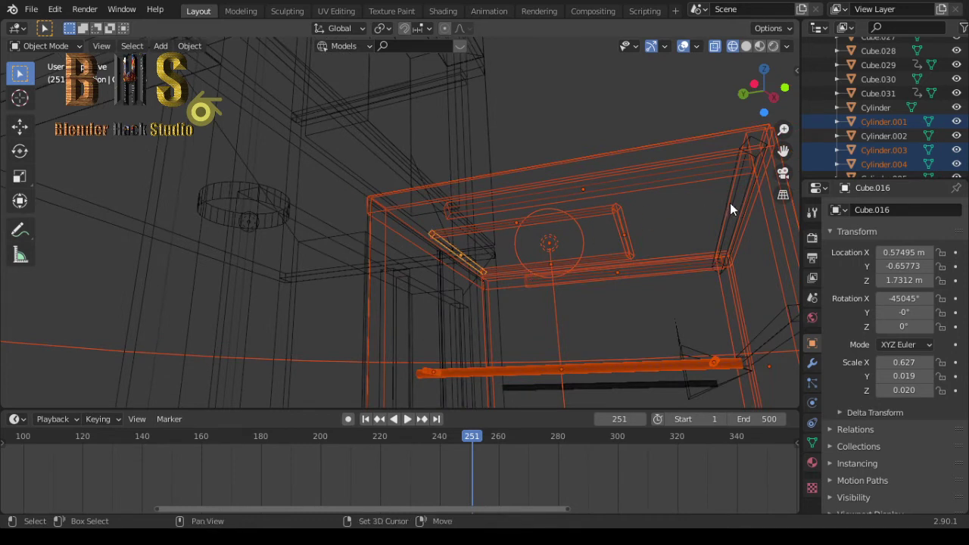
shift+click(731, 211)
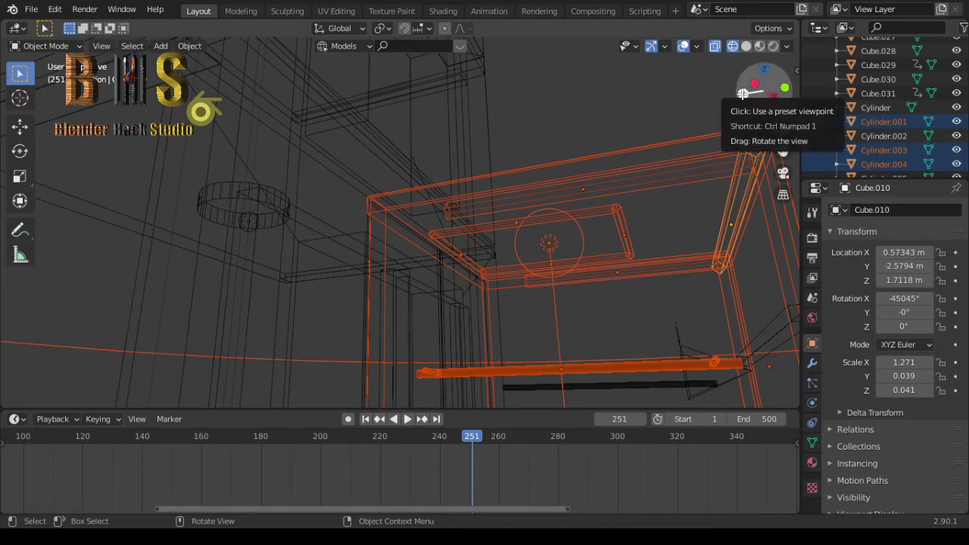
mouse_move(757, 97)
mouse_down()
mouse_move(776, 102)
mouse_move(750, 99)
mouse_move(761, 96)
mouse_up()
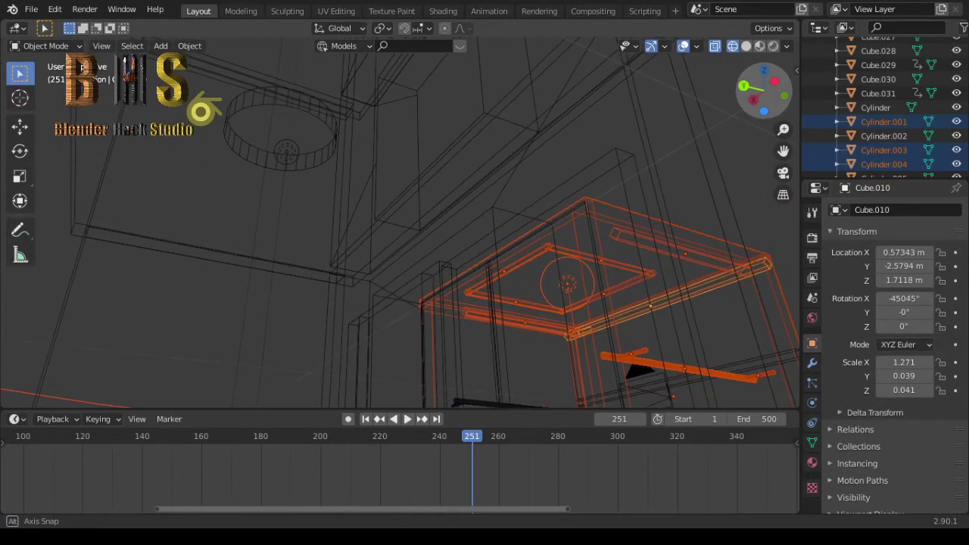
- Add brace Cube.016 and vertical bar Cube.003, undoing an accidental single selection
drag(761, 97, 746, 101)
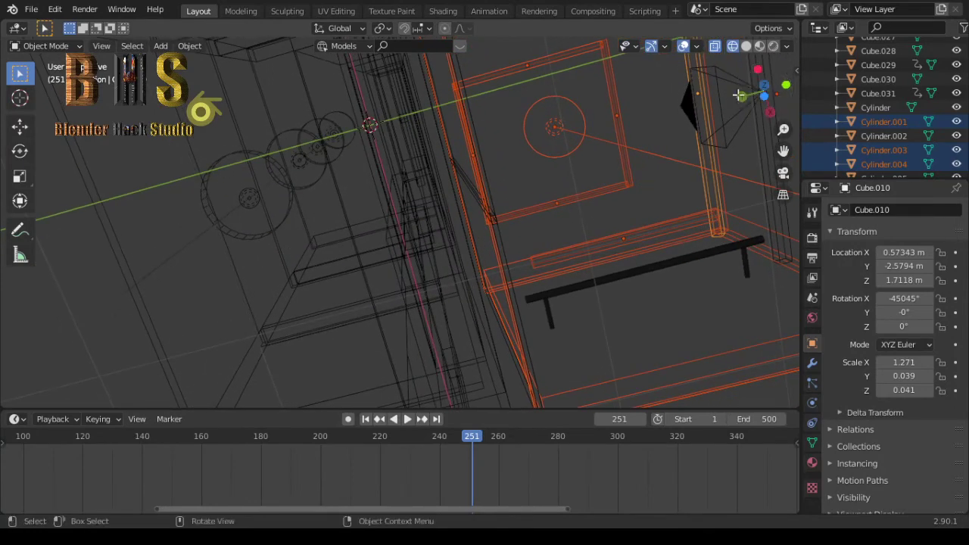
shift+click(498, 231)
shift+click(493, 206)
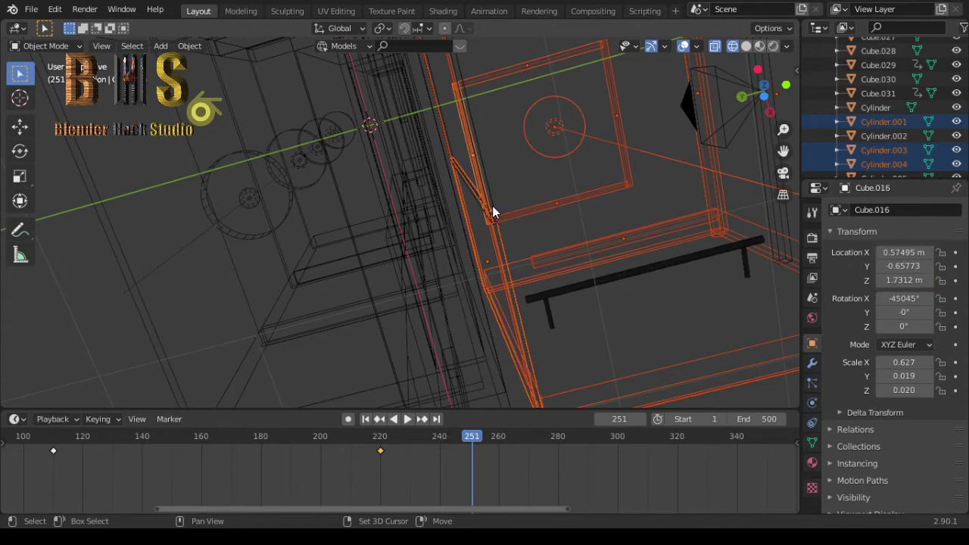
click(605, 248)
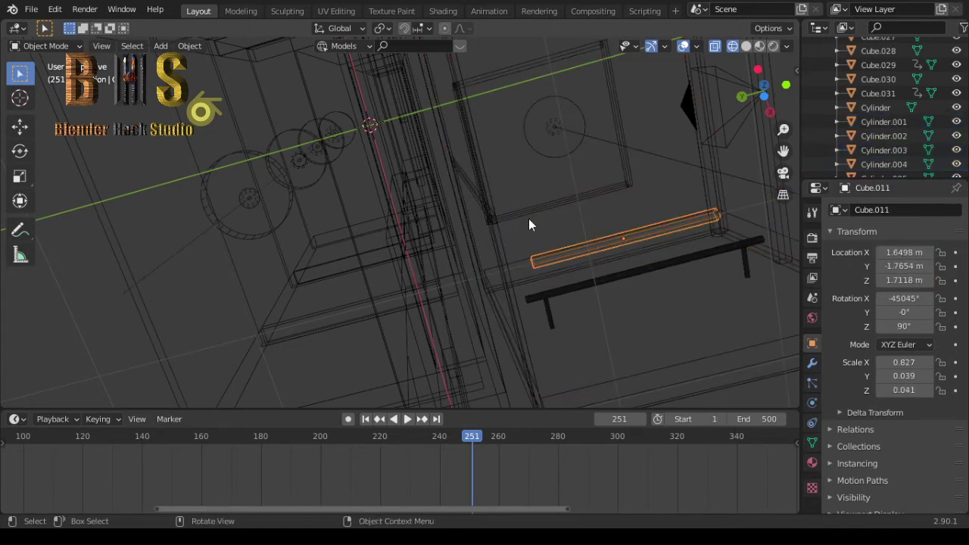
key(ctrl+z)
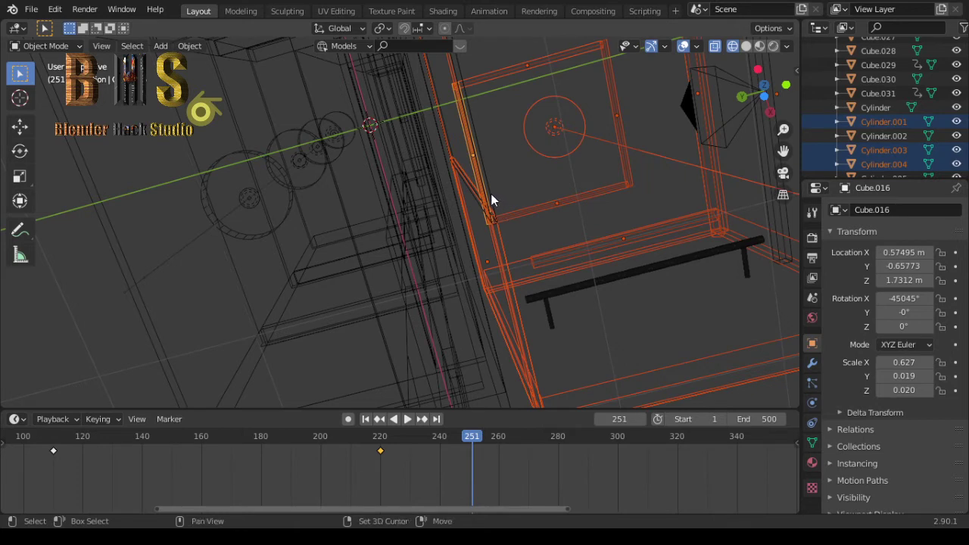
shift+click(490, 196)
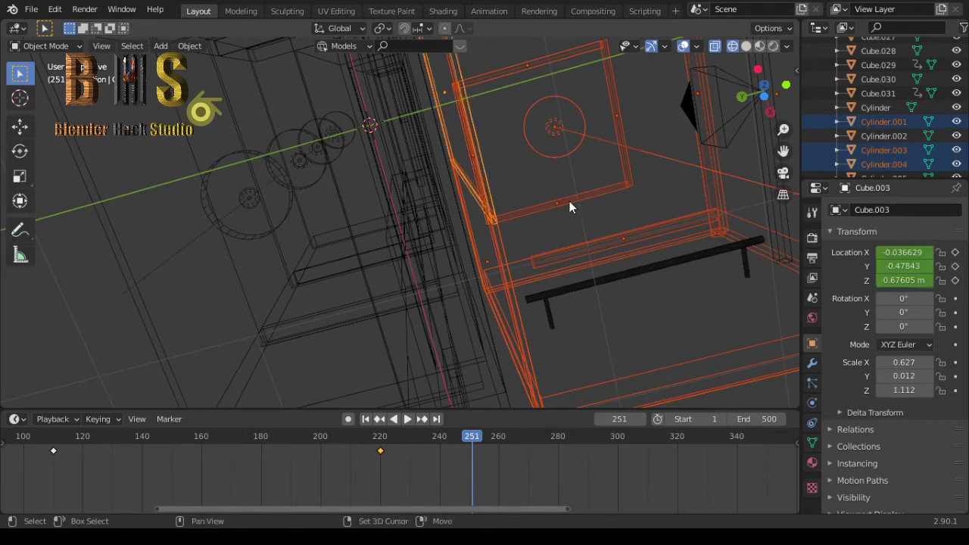
- Add handrail Cylinder.002, its legs Cylinder.005 and .006, panel Cube.004 and post Cube.009
shift+click(670, 258)
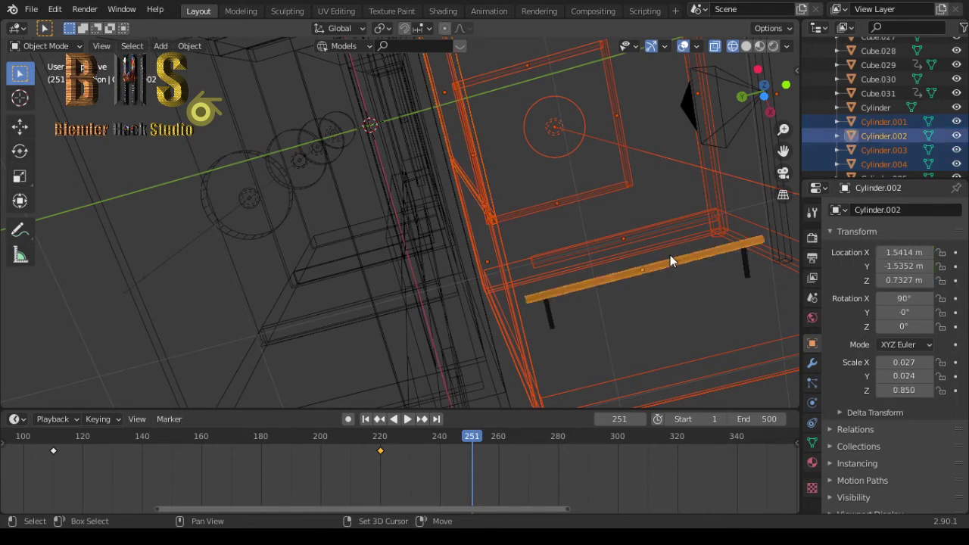
shift+click(552, 312)
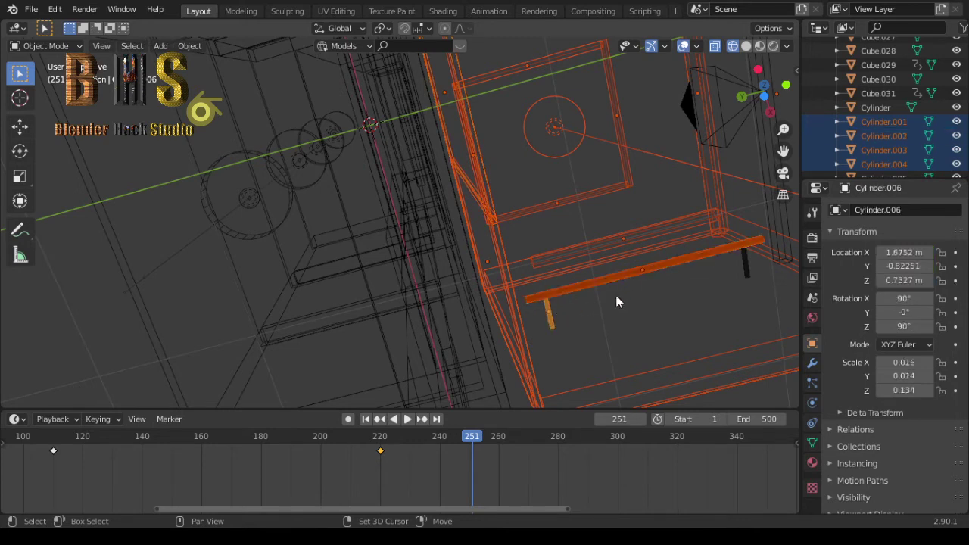
shift+click(746, 262)
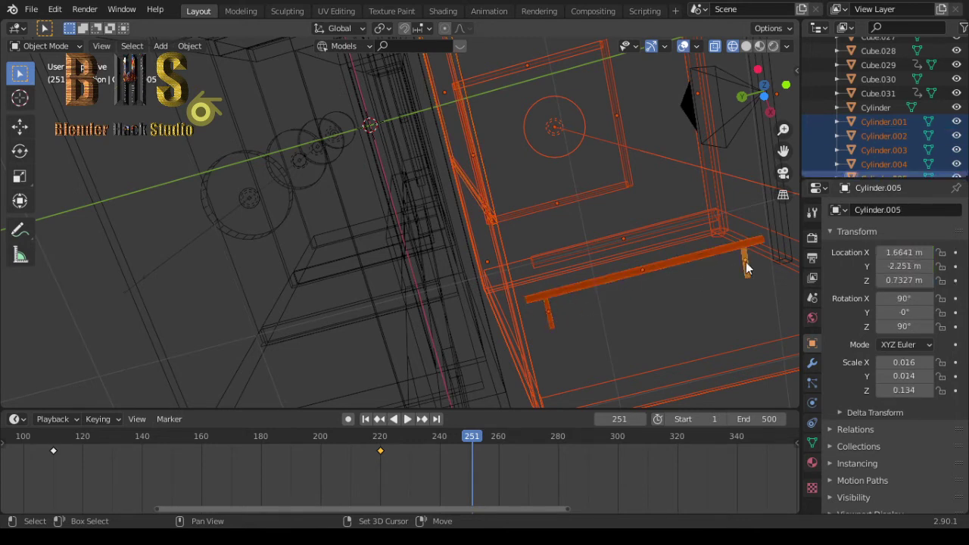
shift+click(787, 259)
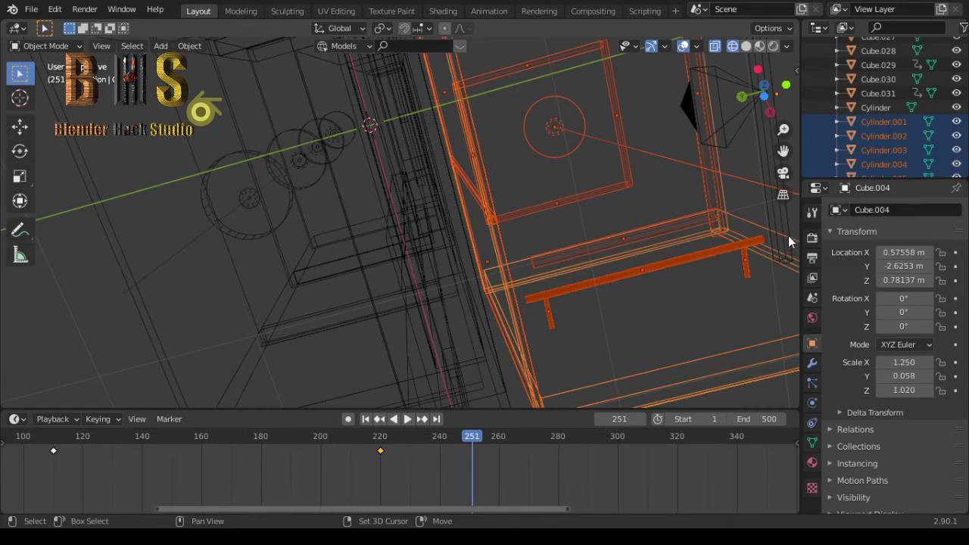
shift+click(788, 232)
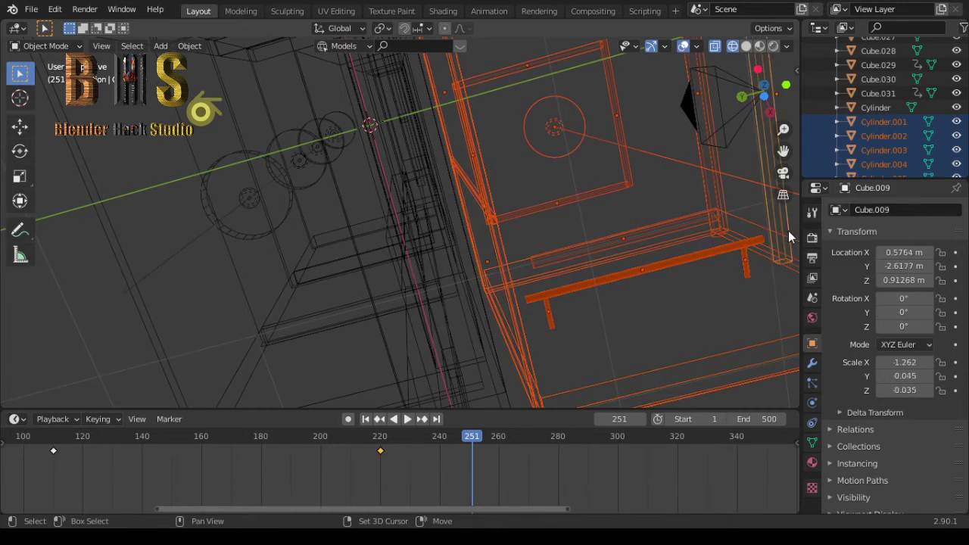
middle_drag(739, 298, 739, 298)
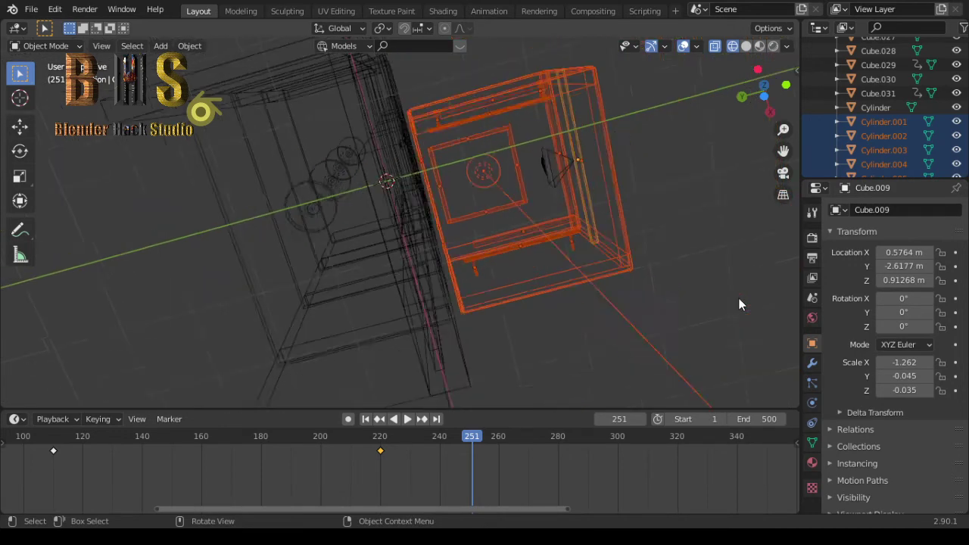
scroll(740, 303, down, 2)
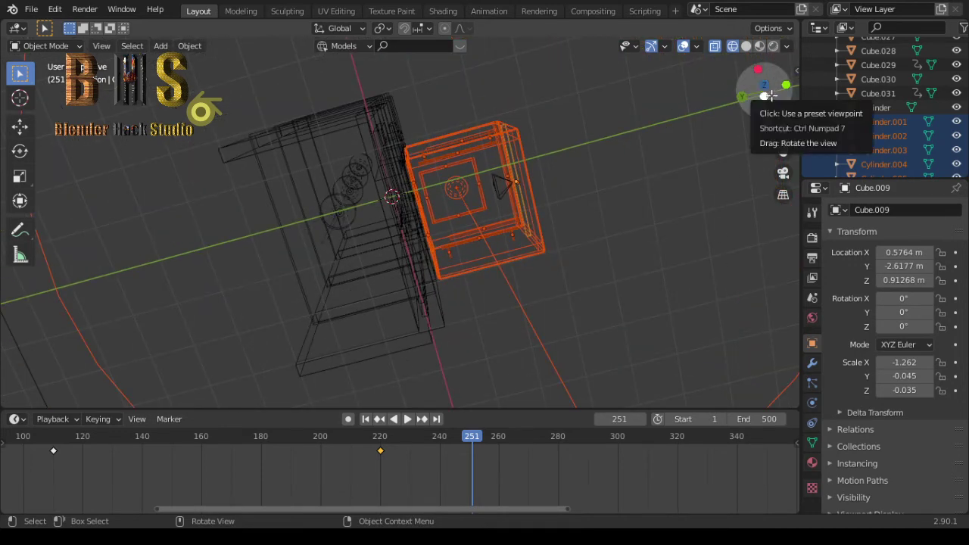
mouse_move(764, 91)
mouse_down()
mouse_move(746, 106)
mouse_move(761, 84)
mouse_move(742, 102)
mouse_move(757, 93)
mouse_up()
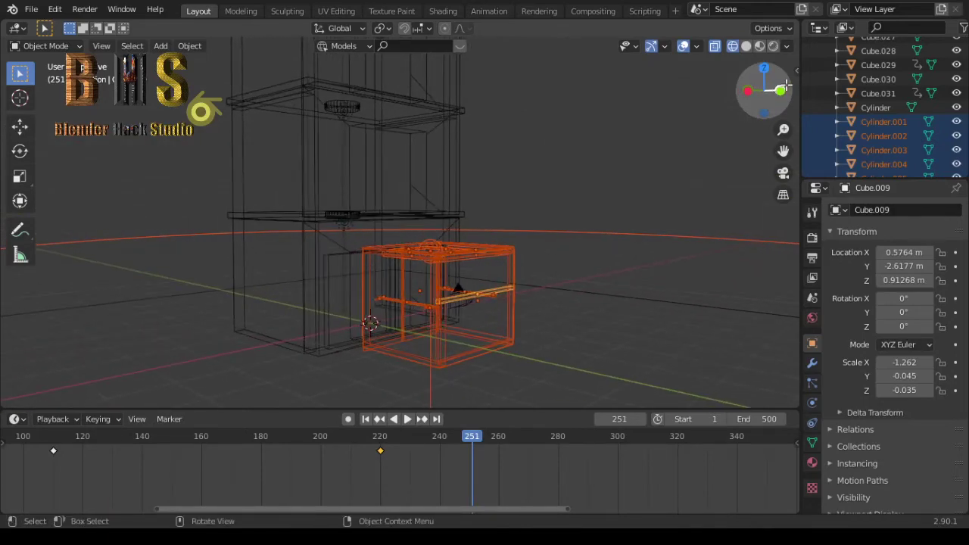
- Go to frame 0 and keyframe the car's Location Z at 0.91268 m
ctrl+click(467, 294)
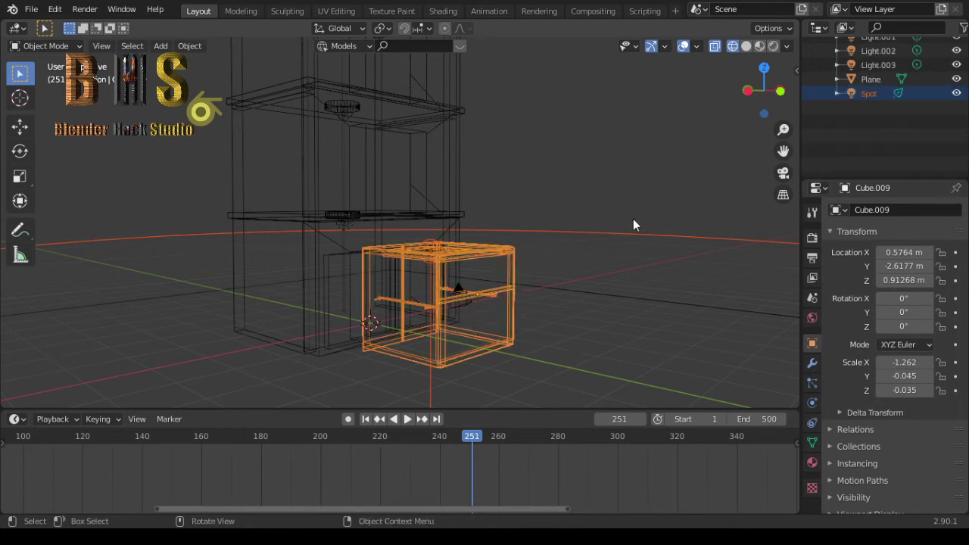
scroll(598, 242, down, 5)
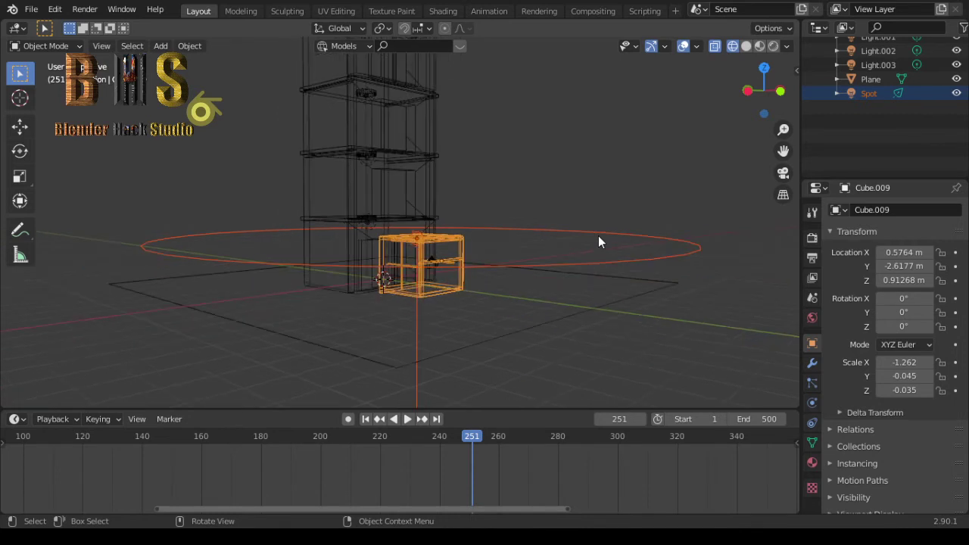
scroll(599, 242, down, 3)
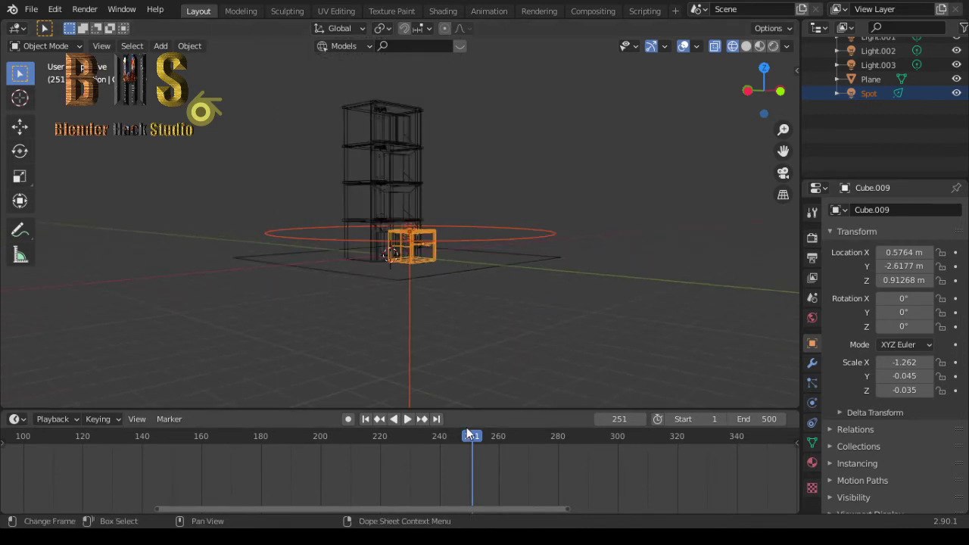
mouse_move(474, 437)
mouse_down()
mouse_move(18, 454)
mouse_move(770, 455)
mouse_move(137, 433)
mouse_up()
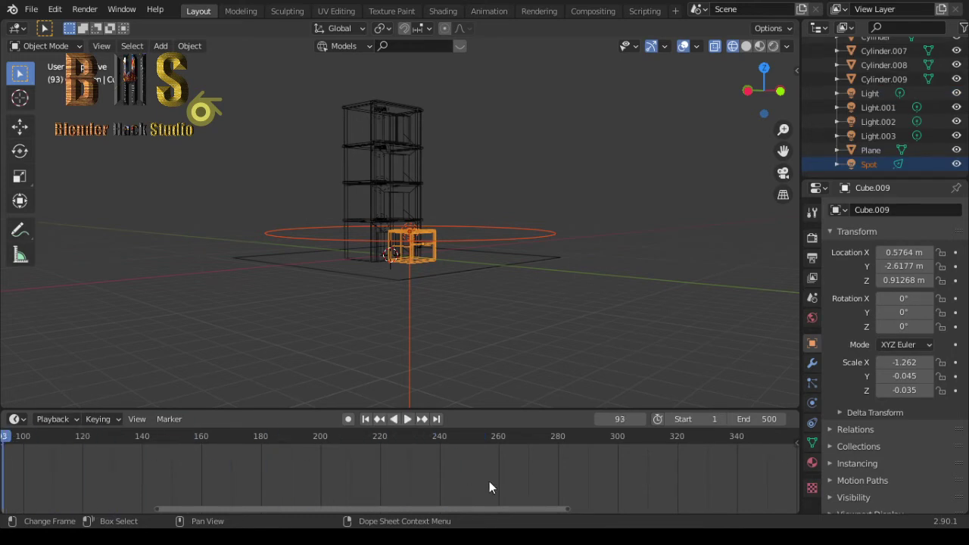
click(615, 418)
text(0)
key(Return)
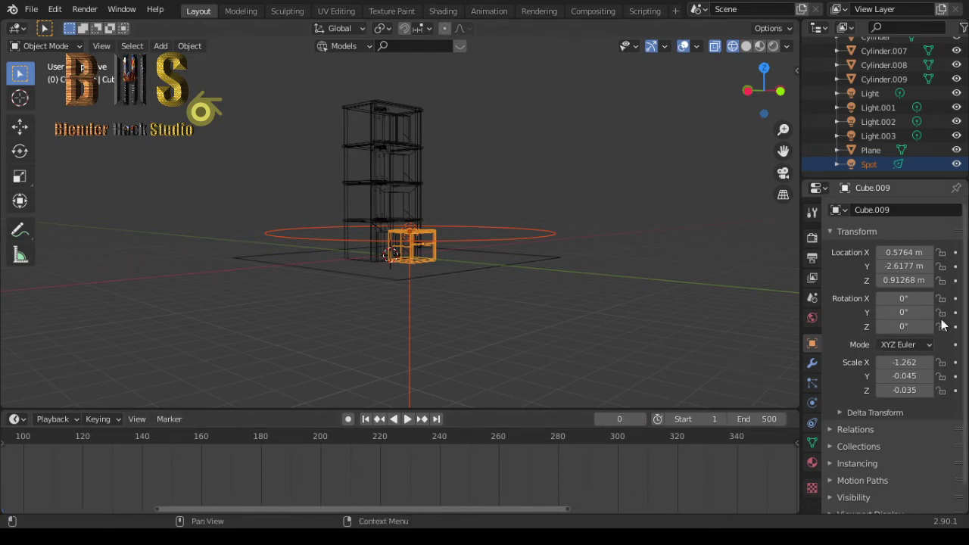
click(956, 281)
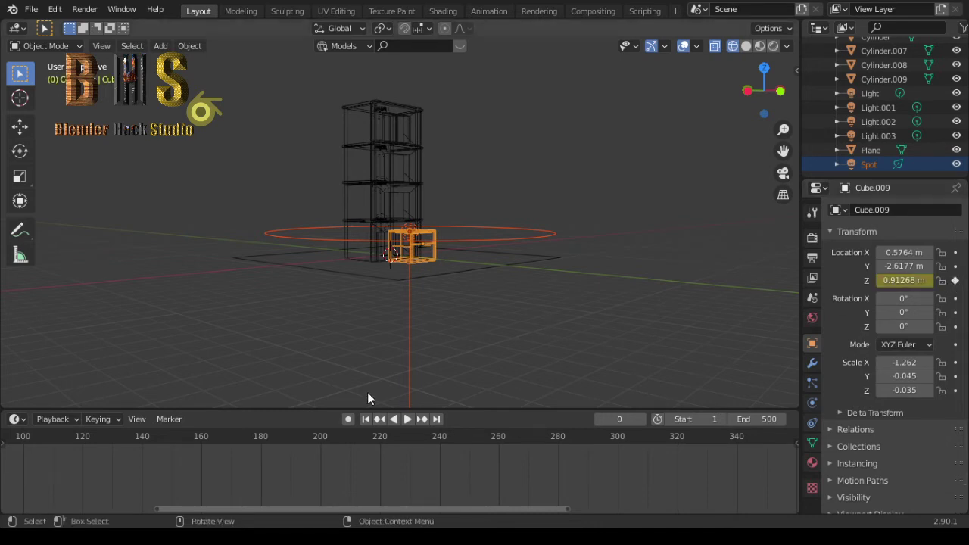
mouse_move(619, 418)
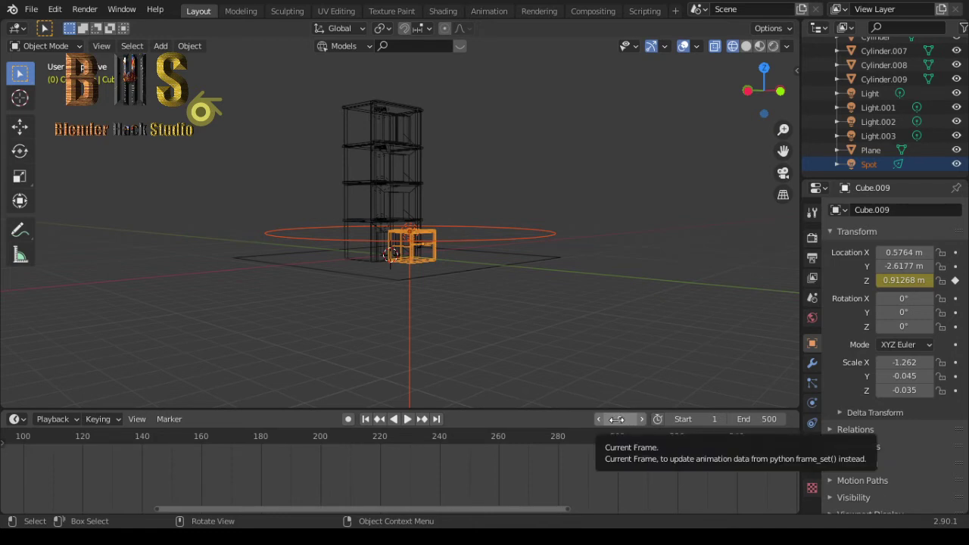
- Go to frame 246 and keyframe the car's Location Z there
click(618, 419)
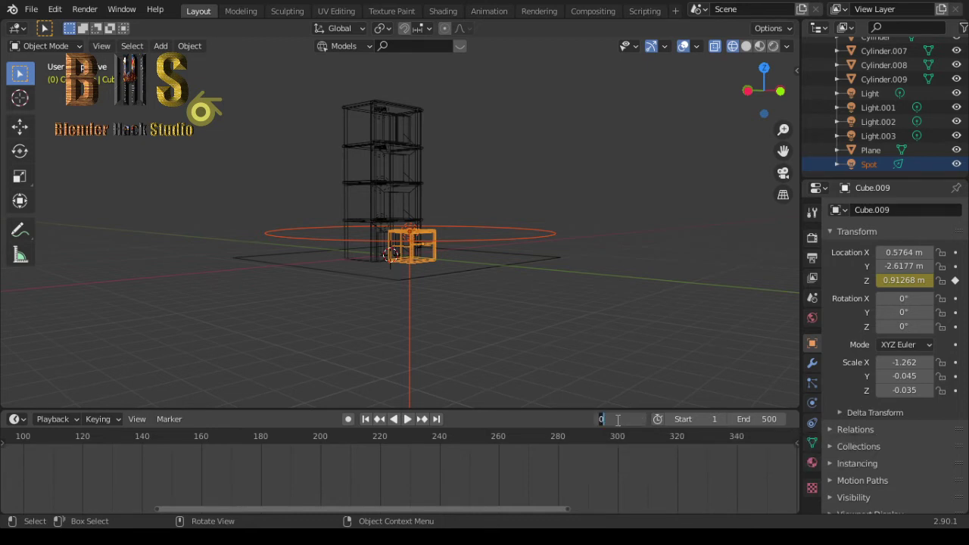
text(240)
key(BackSpace)
key(BackSpace)
text(4)
text(6)
key(Return)
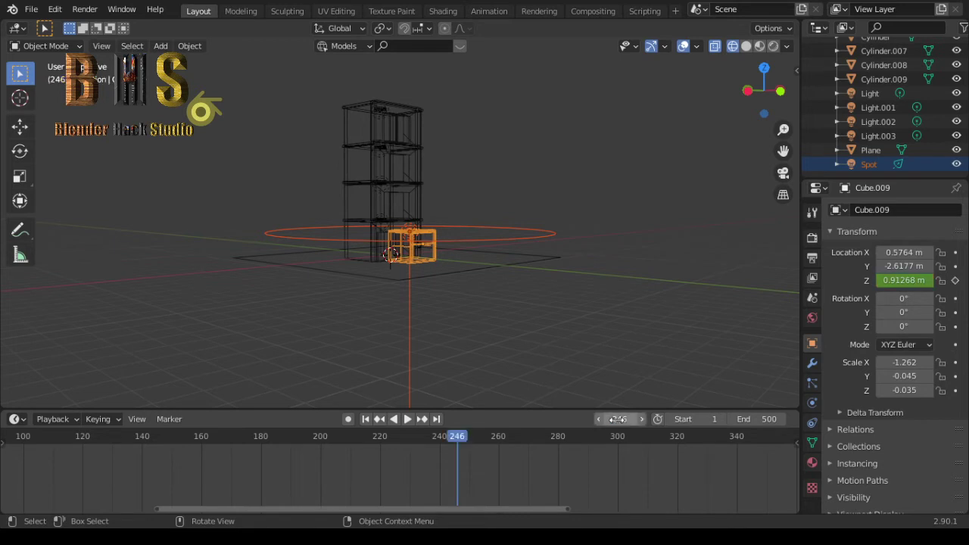
click(956, 281)
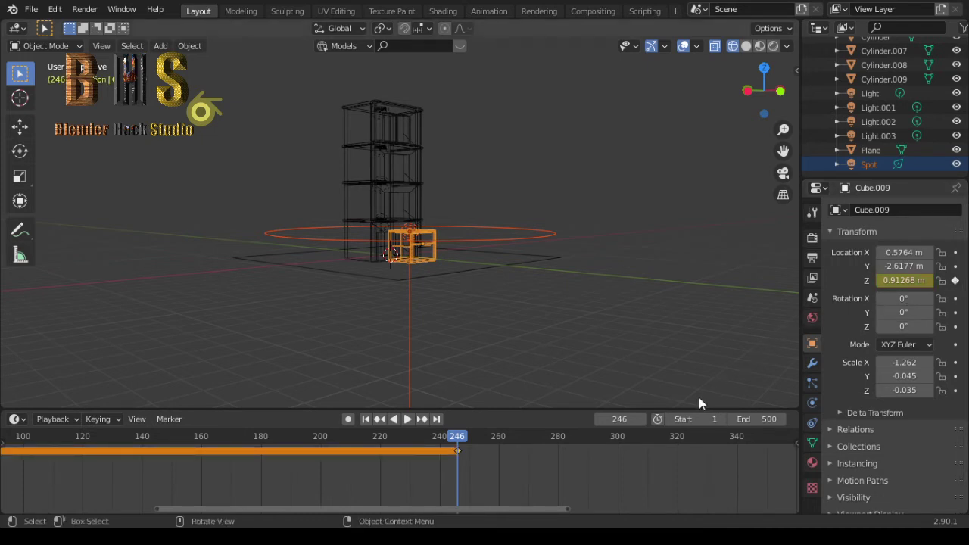
- Inspect the new key in the timeline and enter 247 as the current frame
scroll(624, 445, down, 1)
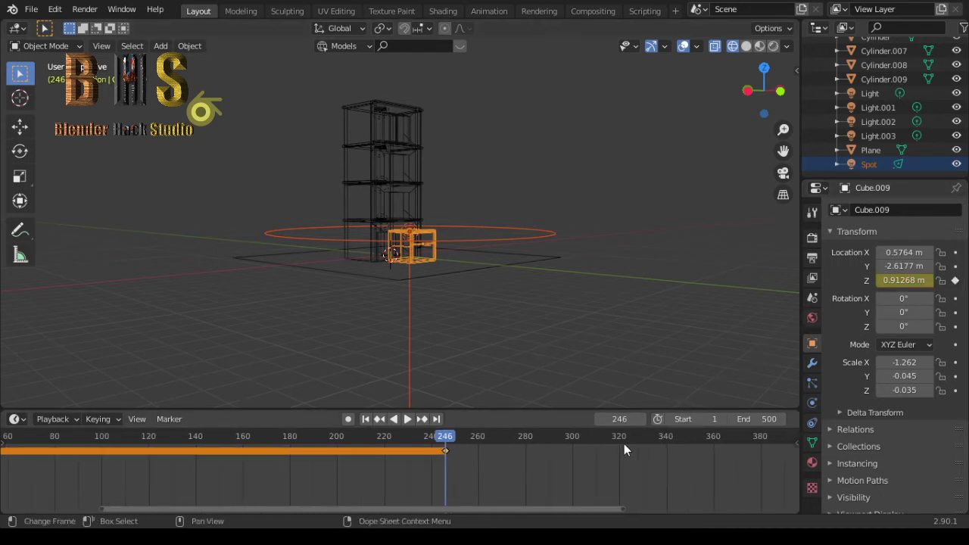
scroll(624, 446, down, 2)
scroll(624, 443, up, 1)
scroll(624, 444, up, 1)
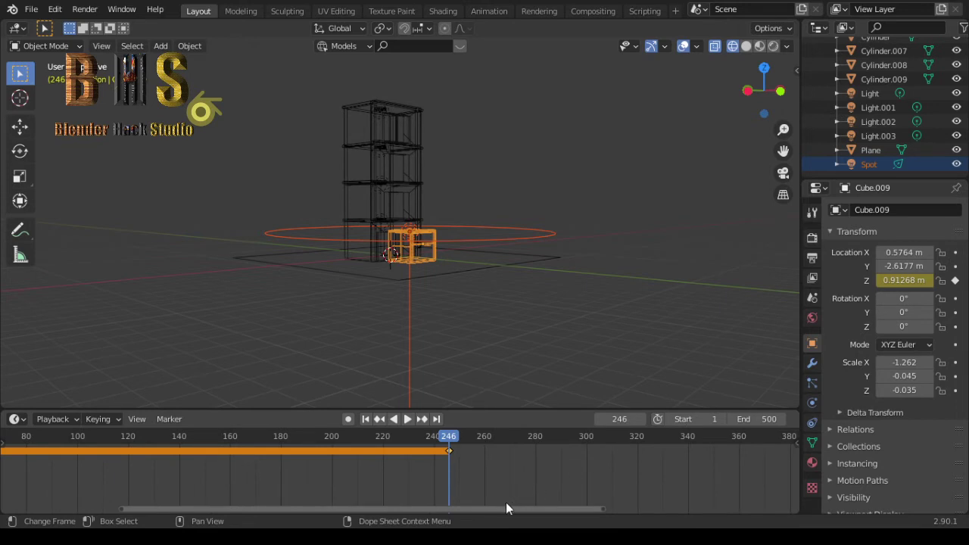
drag(497, 509, 671, 505)
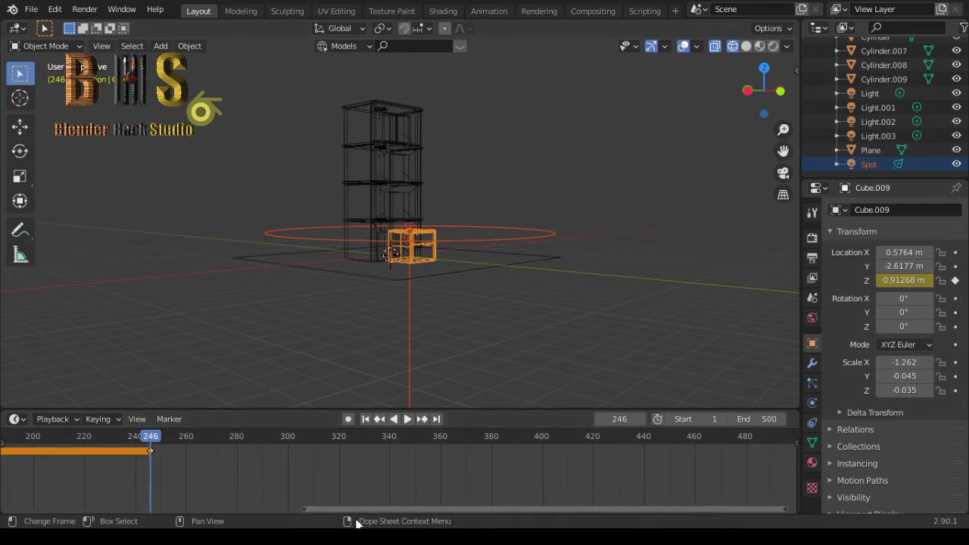
click(619, 418)
key(BackSpace)
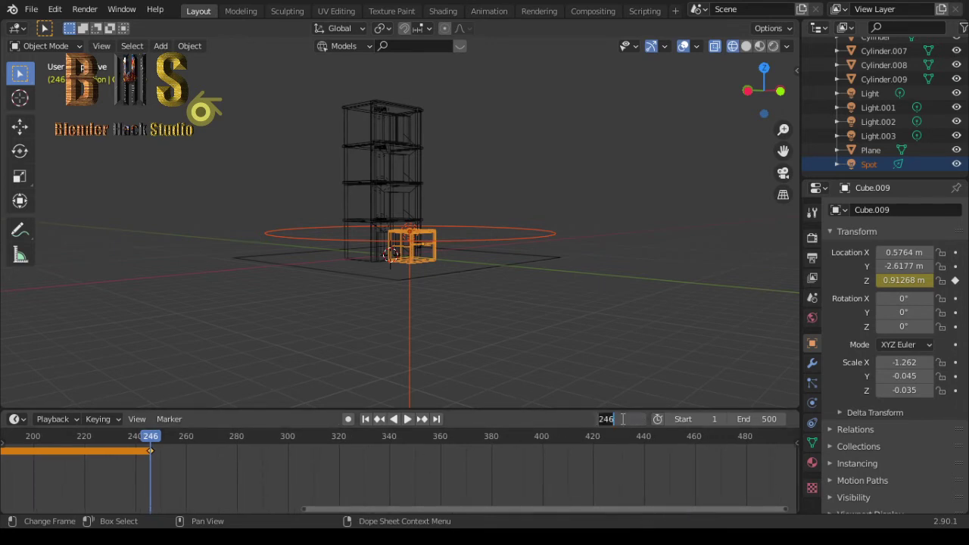
text(247)
- Go to frame 440 and select only the elevator car
key(shift+Left)
drag(636, 510, 649, 520)
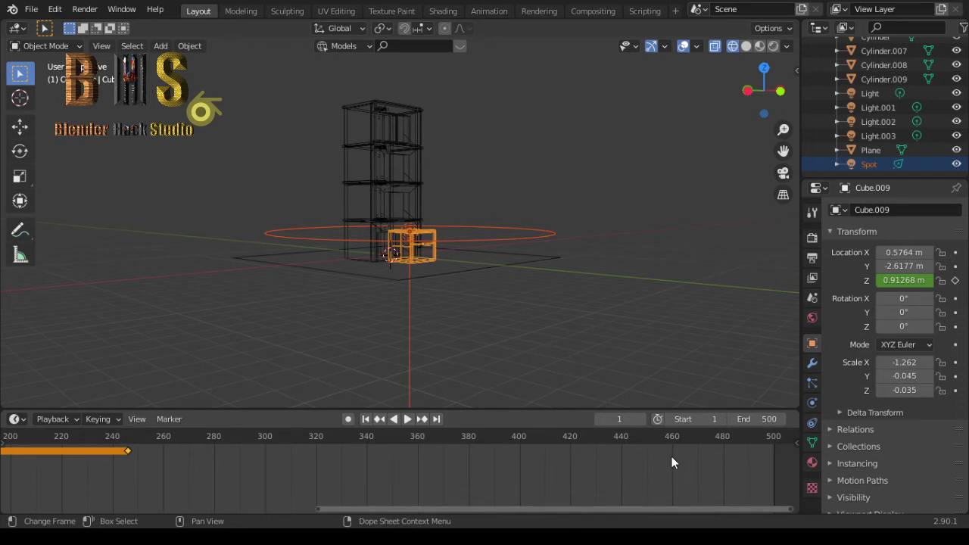
click(624, 419)
text(440)
key(Return)
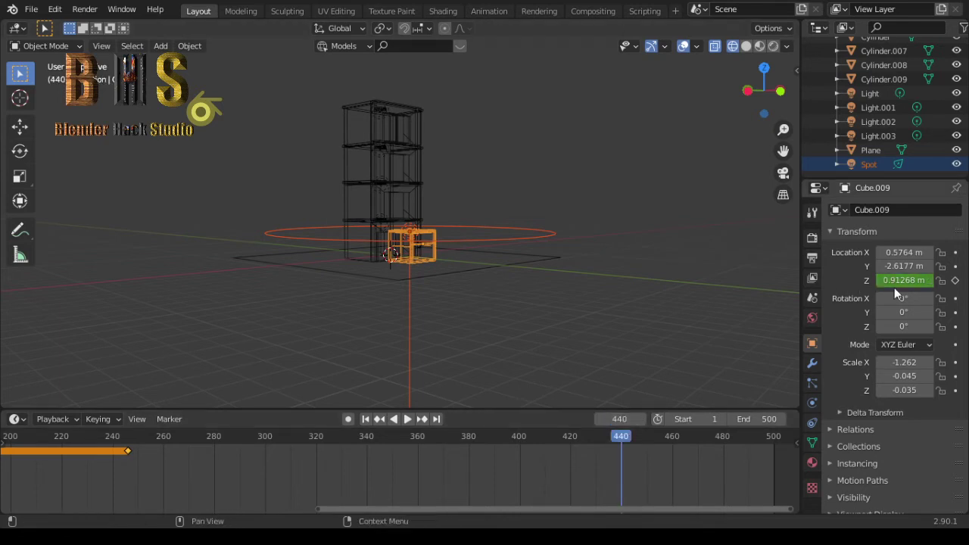
click(567, 284)
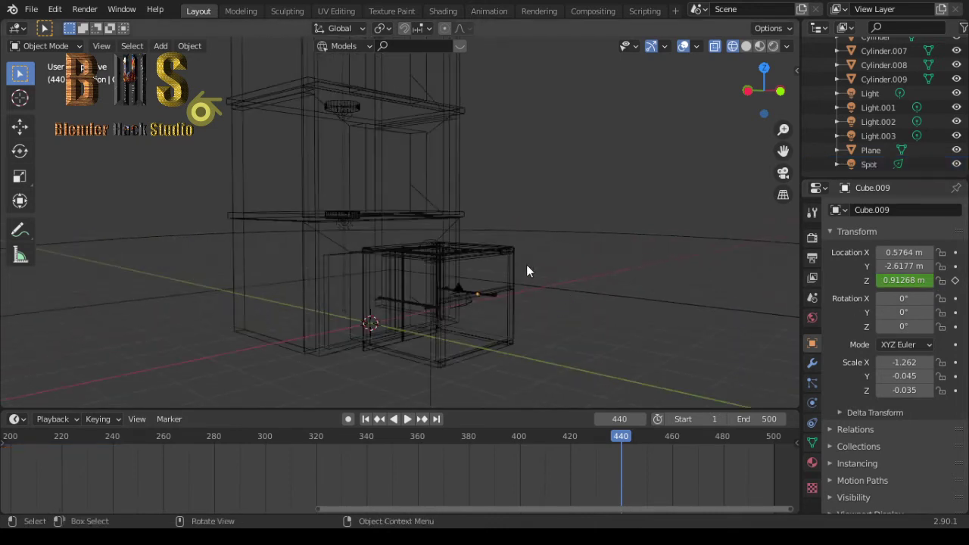
click(505, 252)
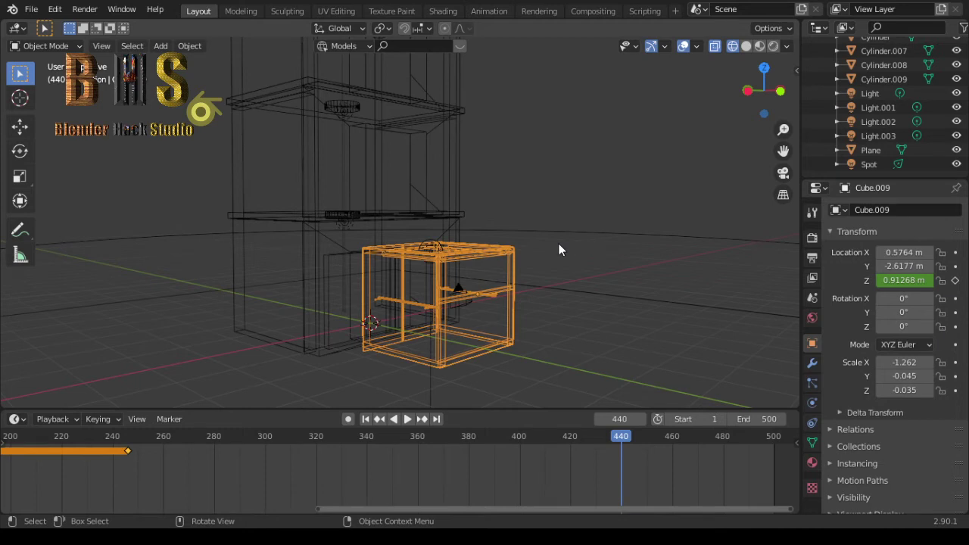
- Undo a first free move, pan up to the top floor and start moving the car along Z
key(g)
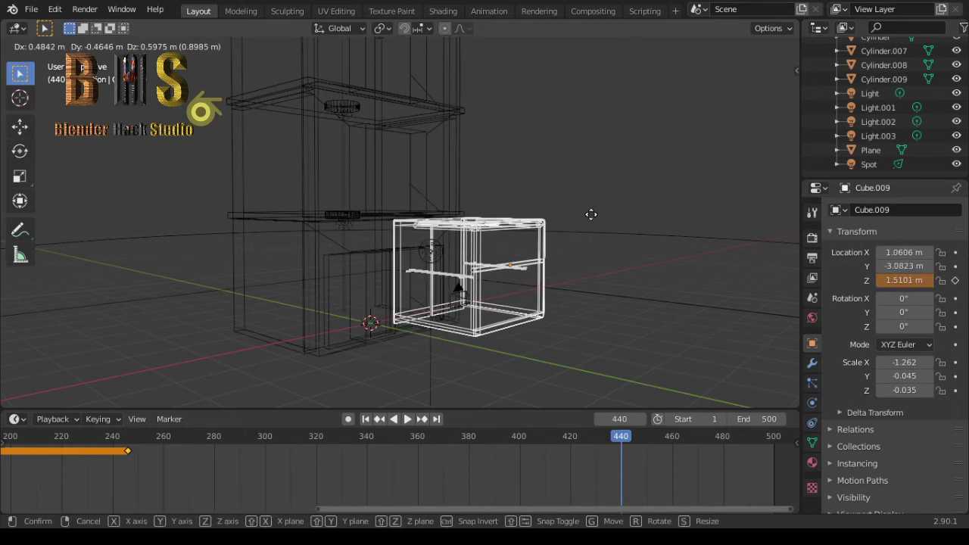
click(565, 223)
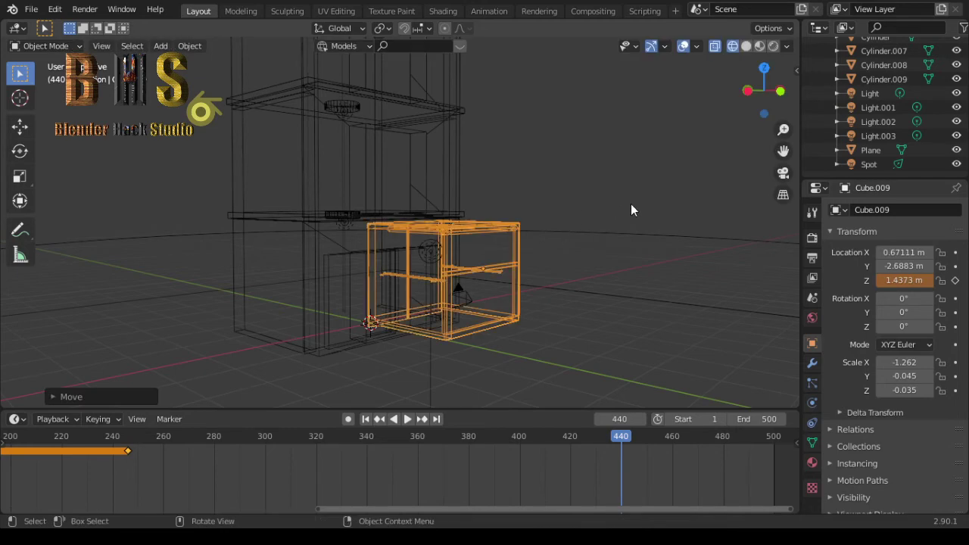
key(ctrl+z)
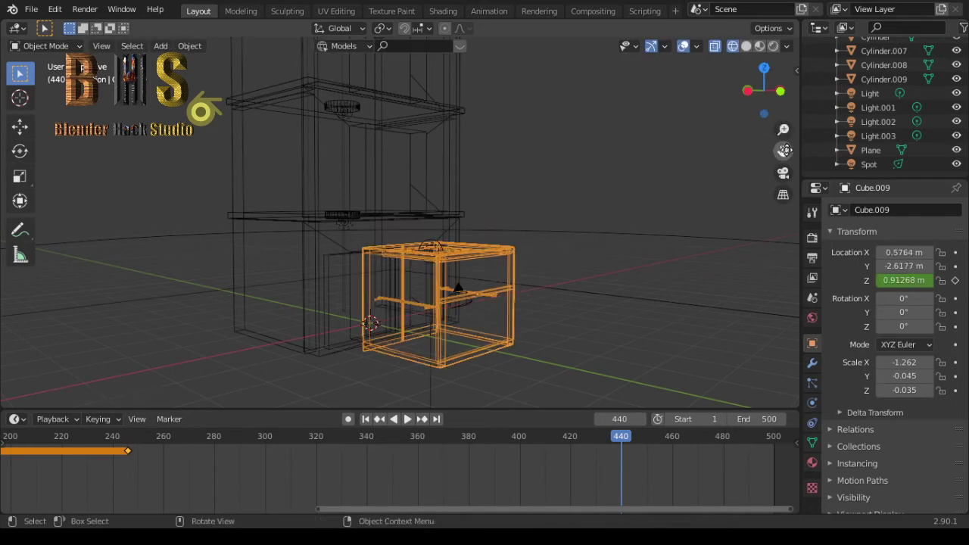
mouse_move(785, 150)
mouse_down()
mouse_move(784, 273)
mouse_move(570, 198)
mouse_up()
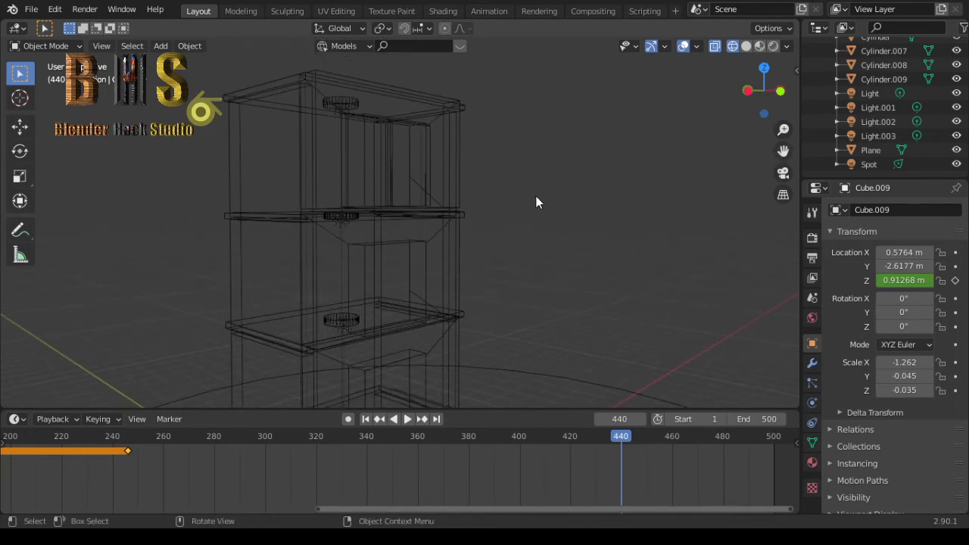
key(g)
key(z)
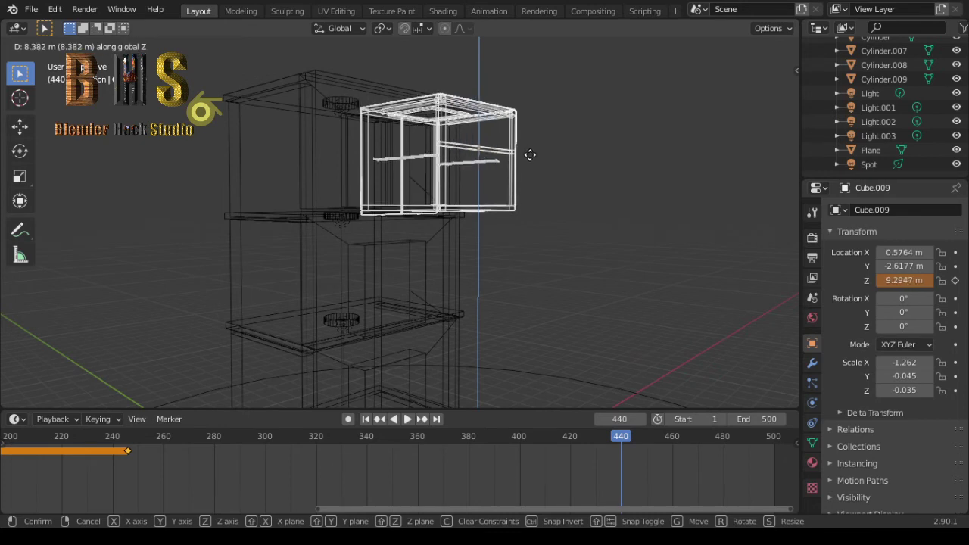
- Place the car at 9.2947 m and keyframe its Location Z at frame 440
click(530, 154)
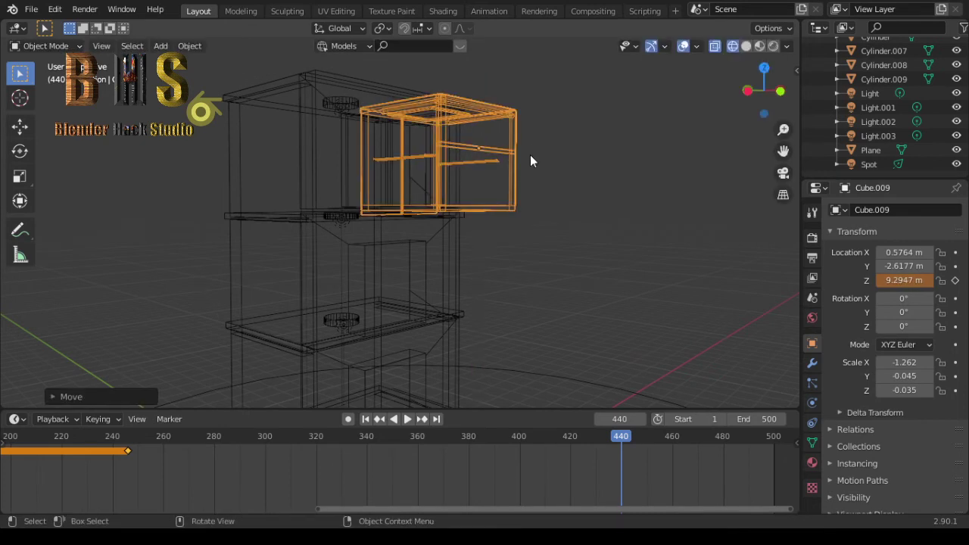
mouse_move(749, 89)
mouse_down()
mouse_move(780, 93)
mouse_move(767, 91)
mouse_up()
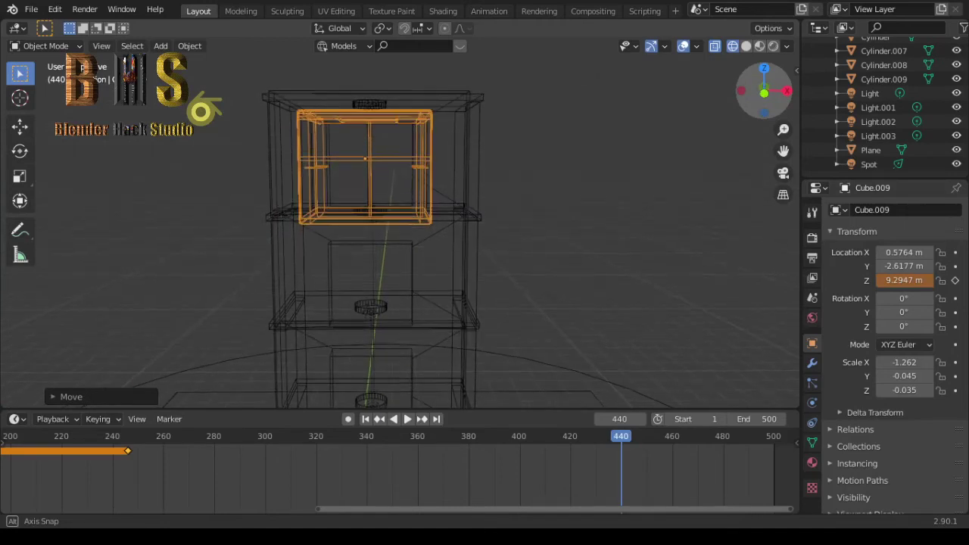
click(955, 281)
key(Home)
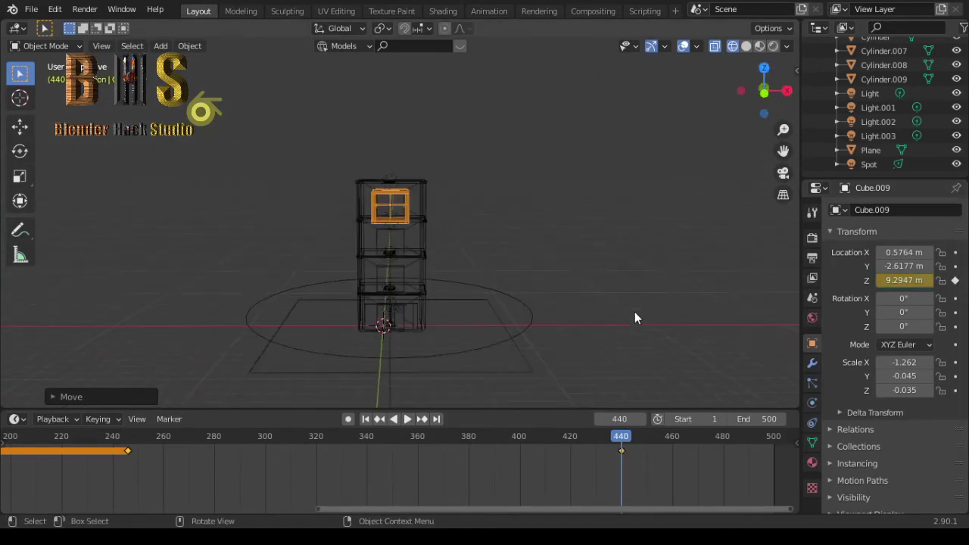
mouse_move(764, 91)
mouse_down()
mouse_move(787, 93)
mouse_move(757, 91)
mouse_up()
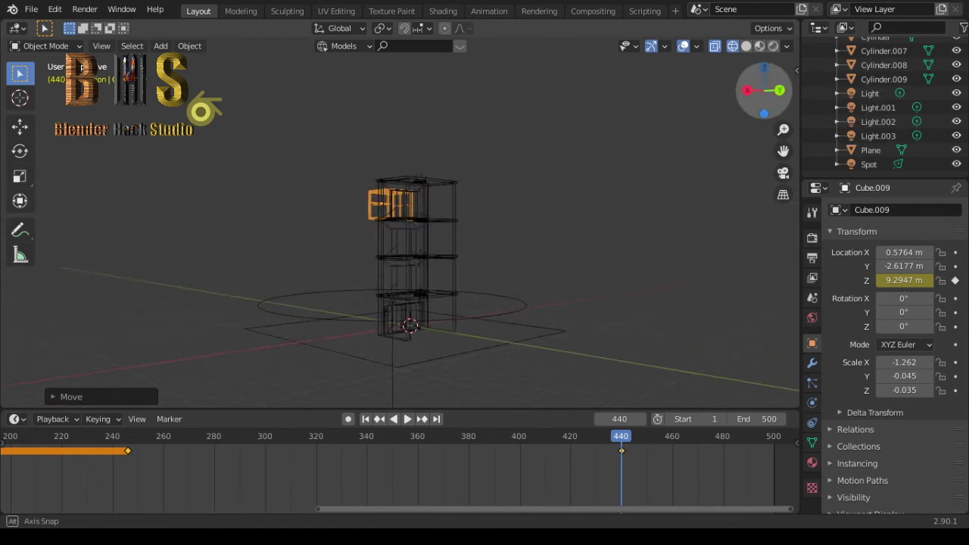
scroll(394, 268, up, 4)
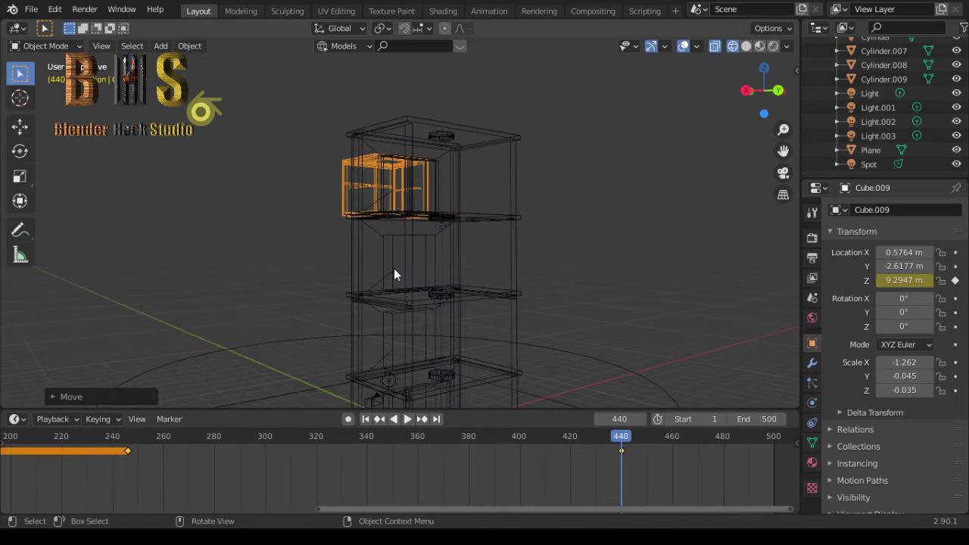
drag(784, 151, 783, 84)
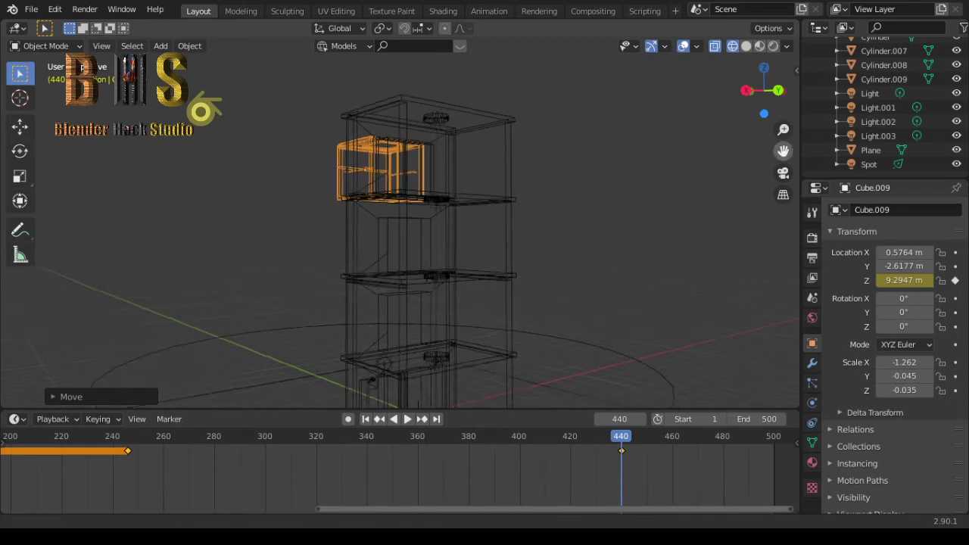
- Play the animation to preview the car rising, then zoom in on the elevator car
key(space)
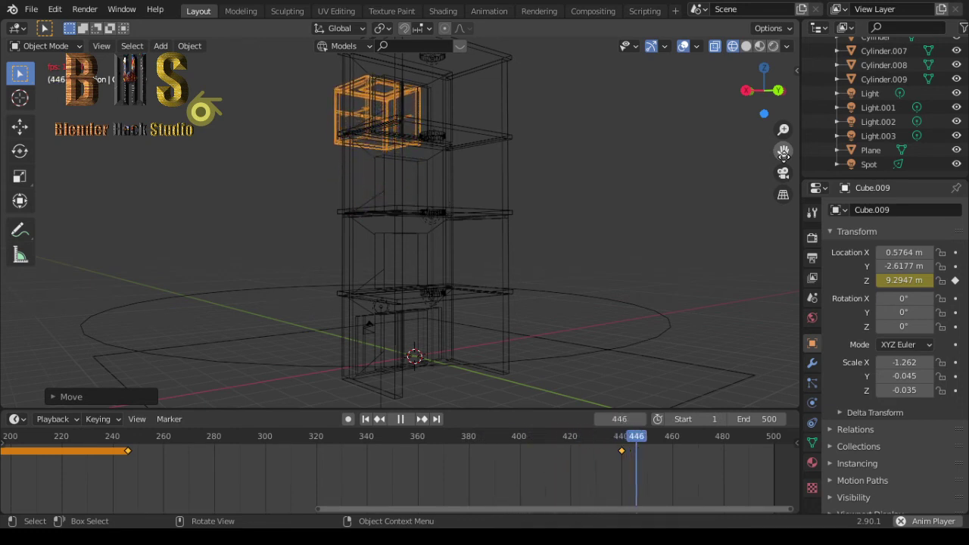
key(space)
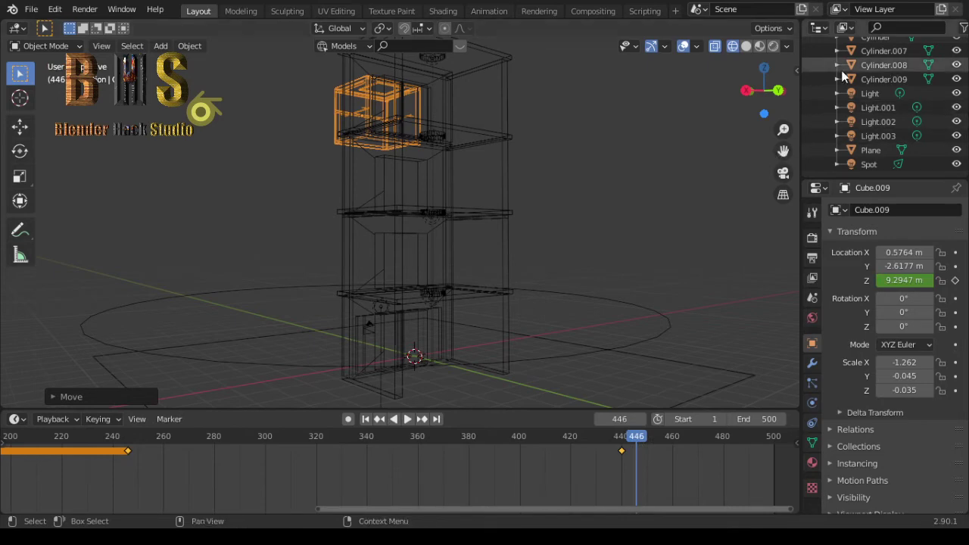
drag(778, 91, 724, 97)
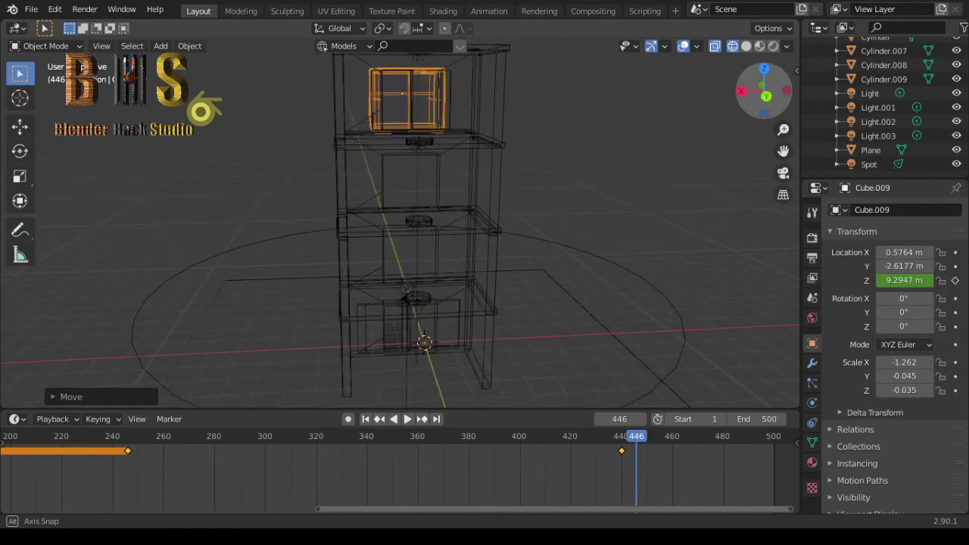
drag(724, 97, 566, 150)
scroll(566, 150, up, 2)
scroll(567, 150, up, 2)
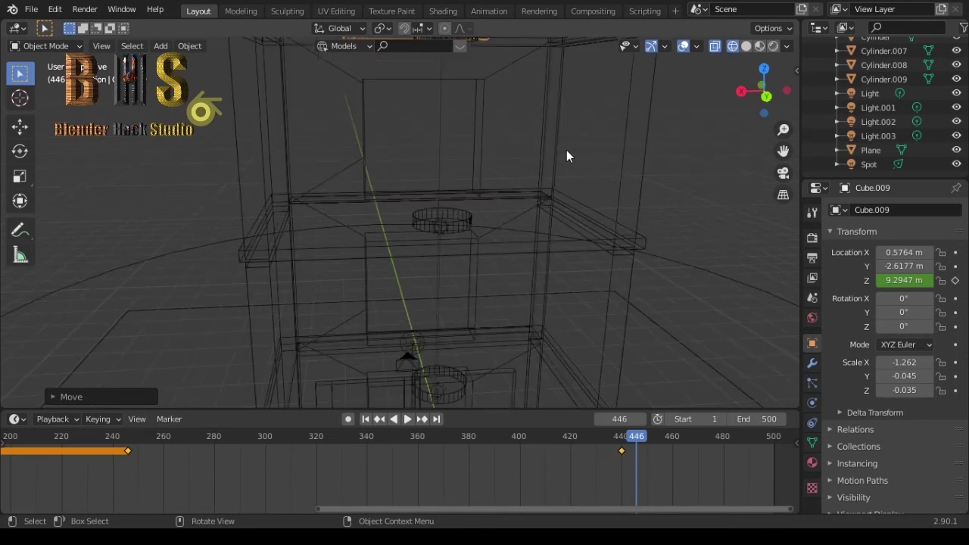
scroll(566, 150, up, 2)
mouse_move(783, 150)
mouse_down()
mouse_move(755, 194)
mouse_move(781, 235)
mouse_up()
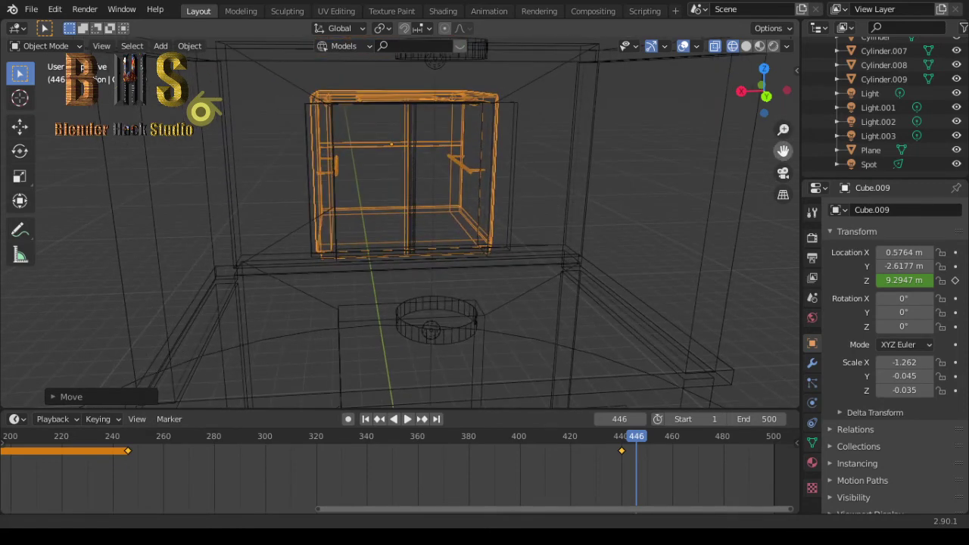
scroll(555, 230, up, 1)
scroll(555, 230, up, 1)
scroll(555, 230, up, 1)
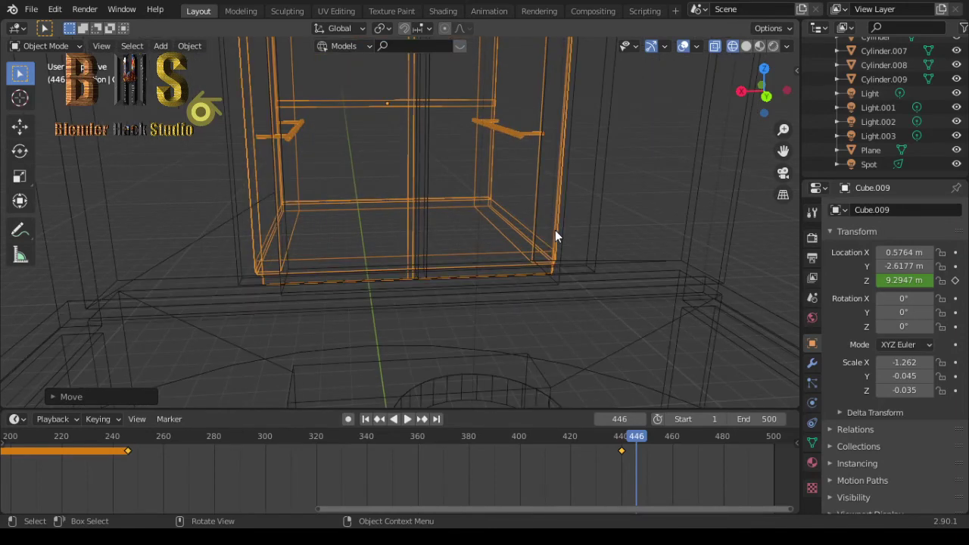
- Switch to Solid shading and select door panels Cube.029 and Cube.031
click(483, 198)
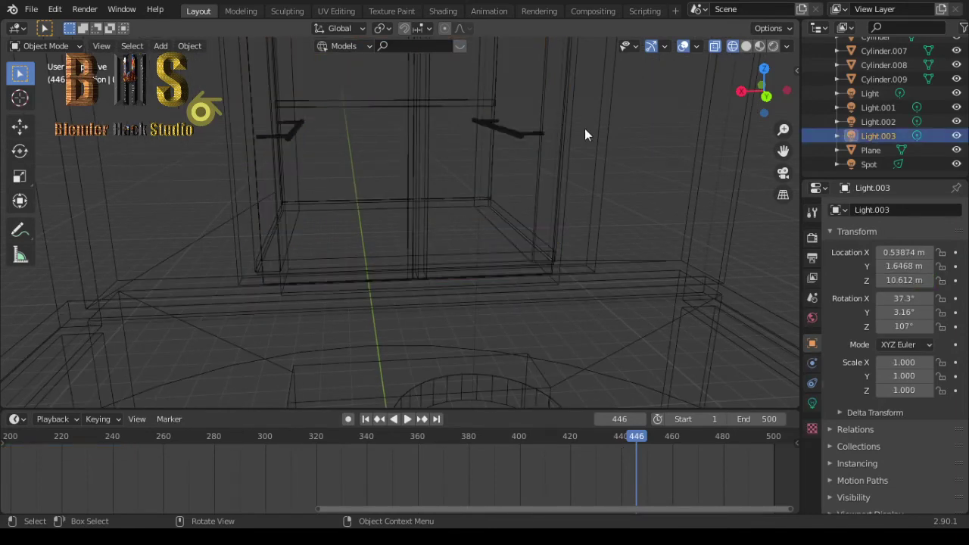
click(747, 49)
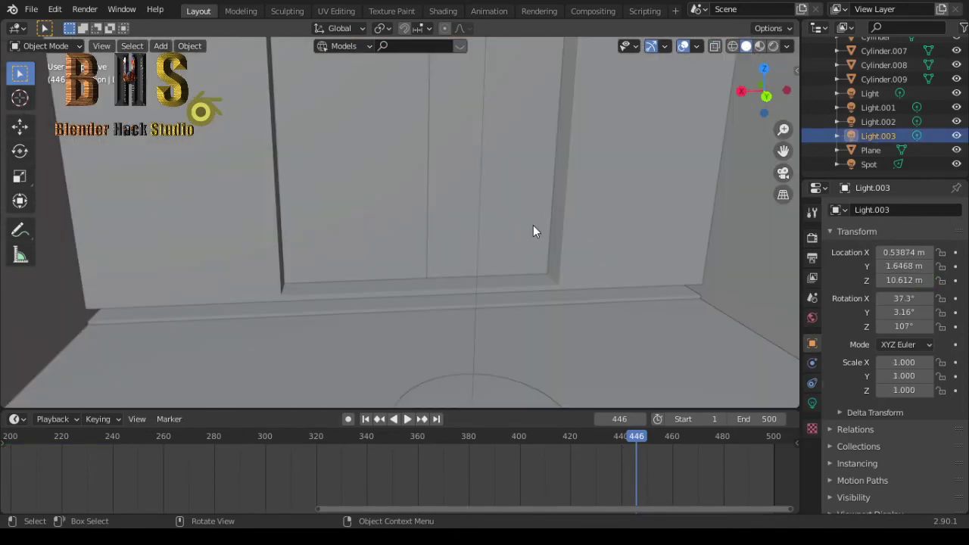
click(456, 217)
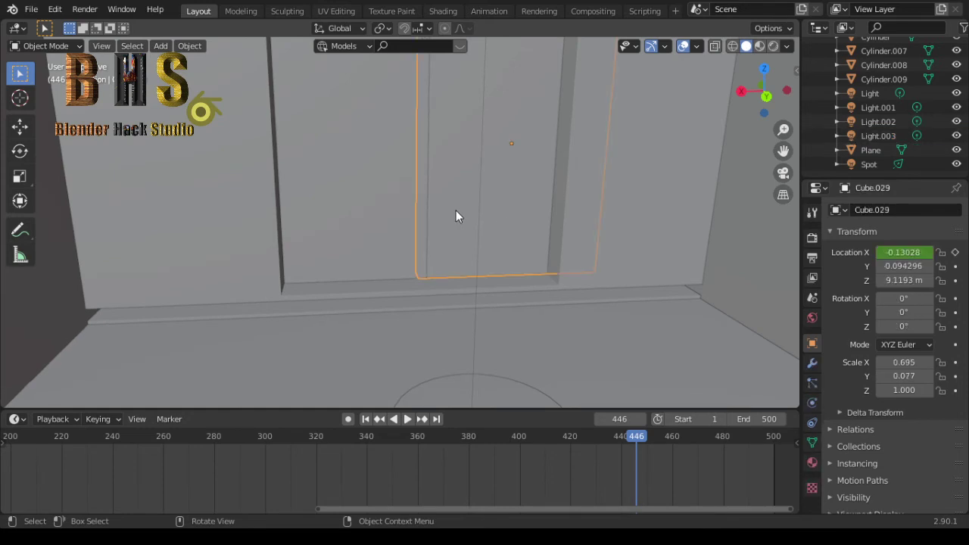
shift+click(356, 212)
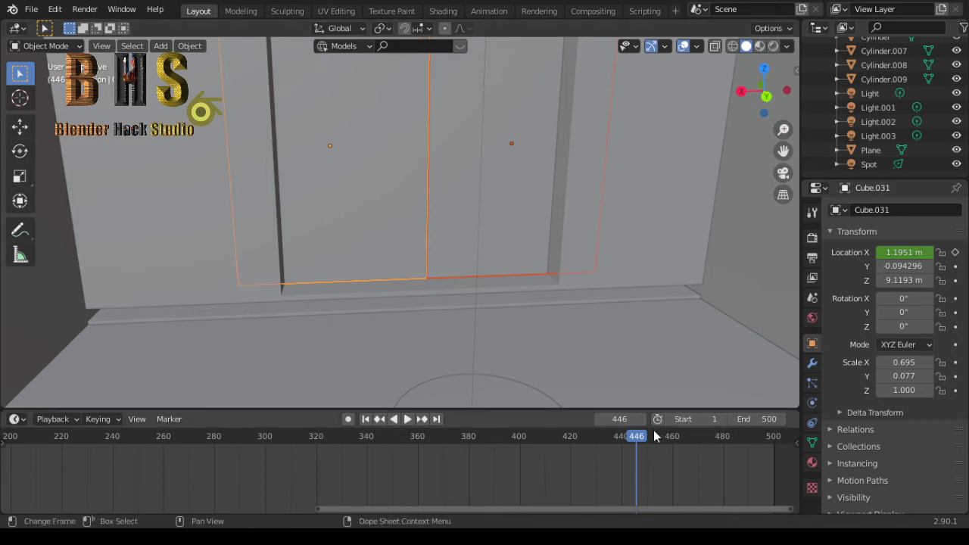
- Scrub the playhead from frame 356 forward to frame 440
drag(638, 439, 407, 452)
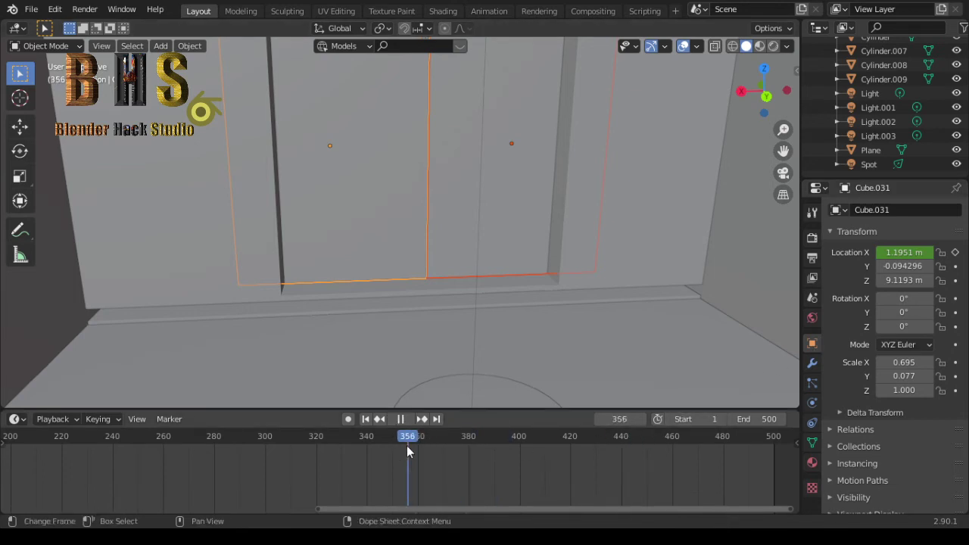
scroll(476, 501, down, 2)
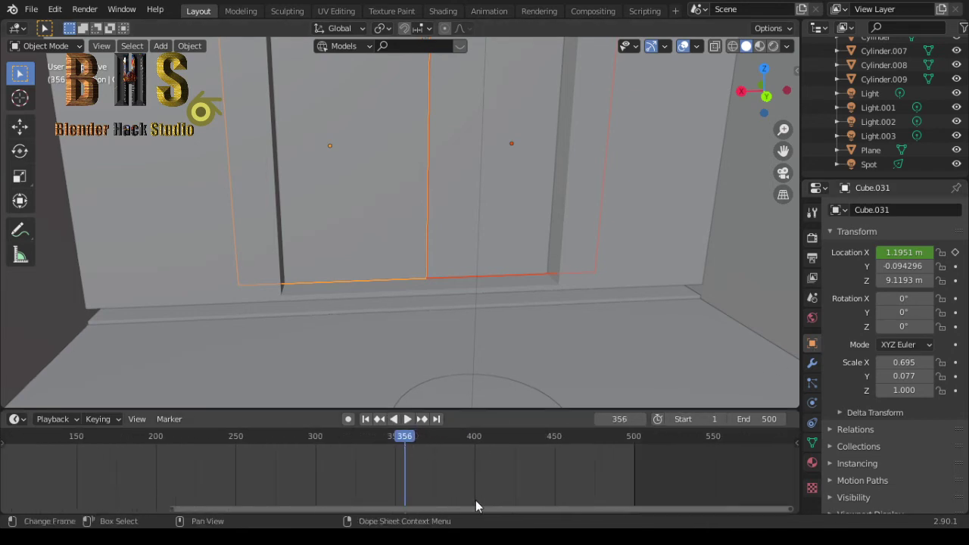
scroll(476, 500, down, 2)
scroll(476, 501, down, 2)
scroll(476, 501, down, 1)
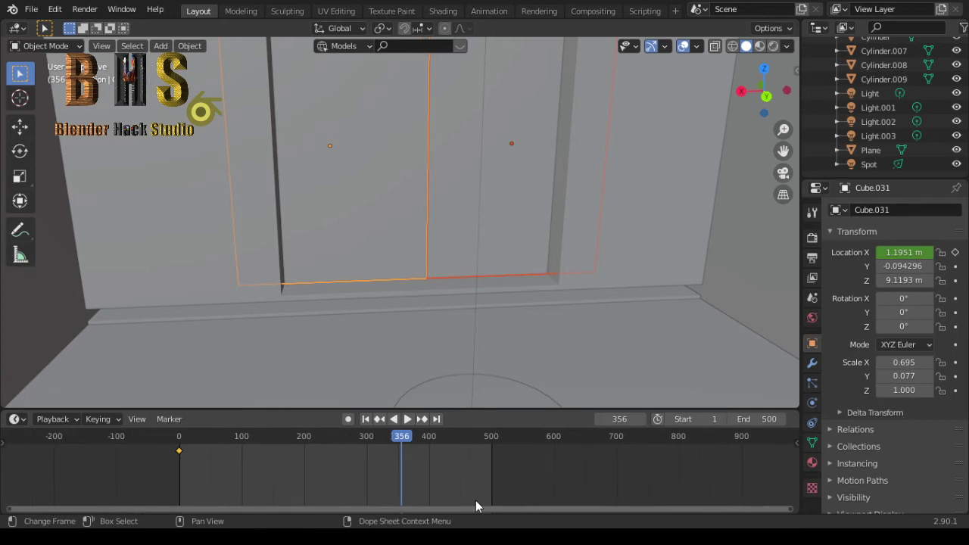
scroll(476, 501, up, 2)
scroll(475, 501, up, 1)
scroll(475, 501, up, 1)
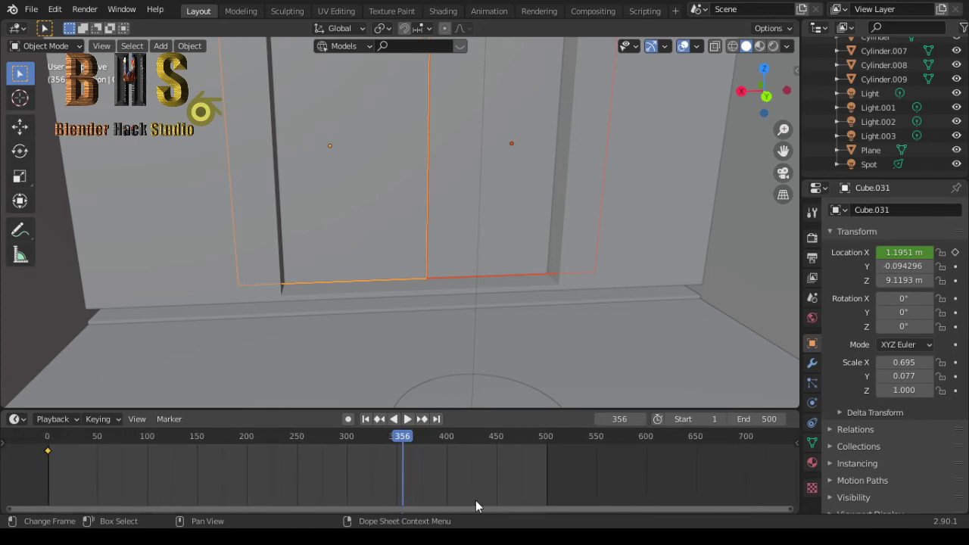
scroll(476, 506, up, 1)
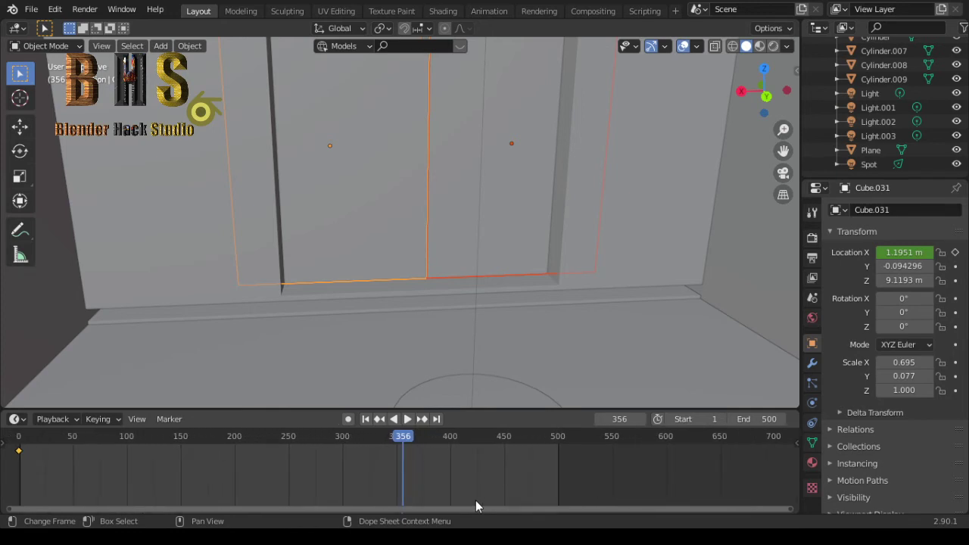
scroll(476, 505, up, 1)
scroll(476, 506, up, 2)
scroll(475, 503, up, 1)
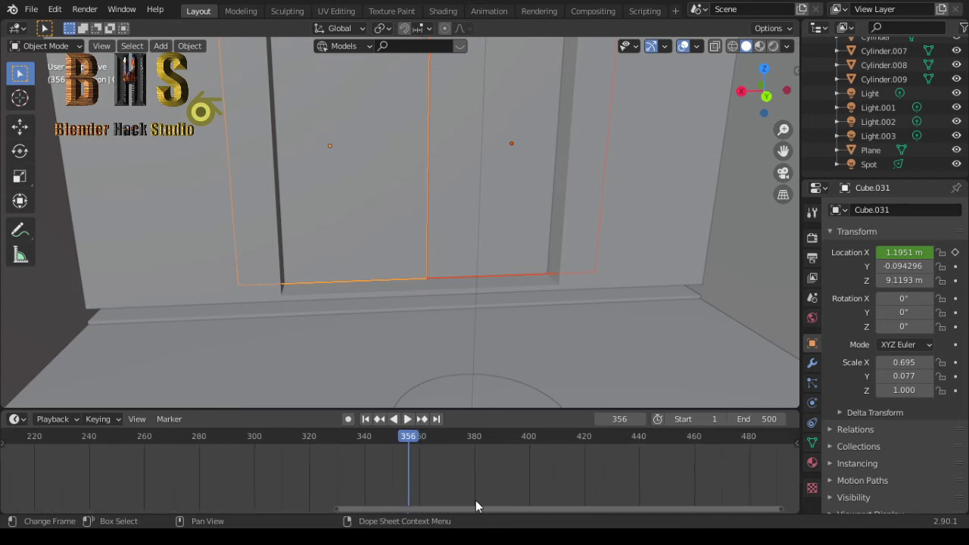
scroll(476, 504, up, 1)
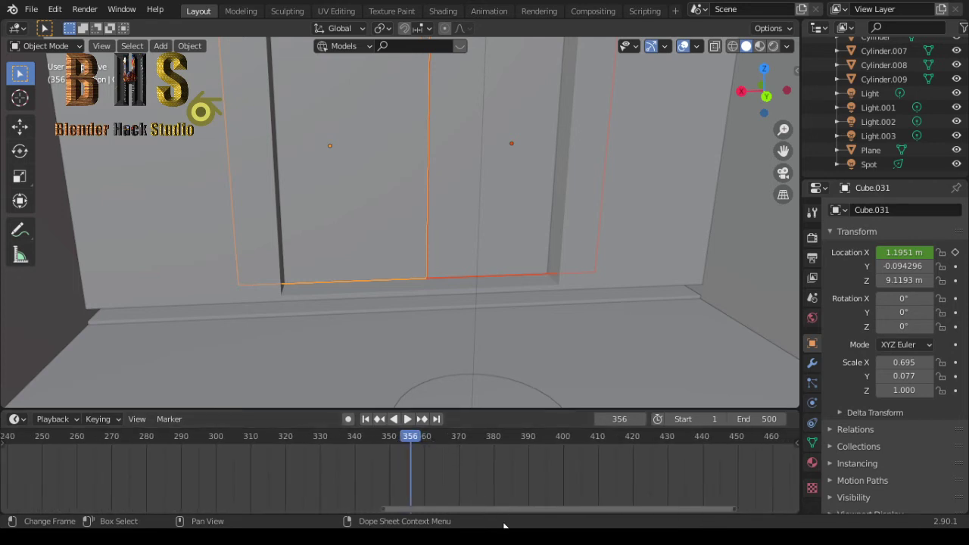
drag(410, 438, 703, 450)
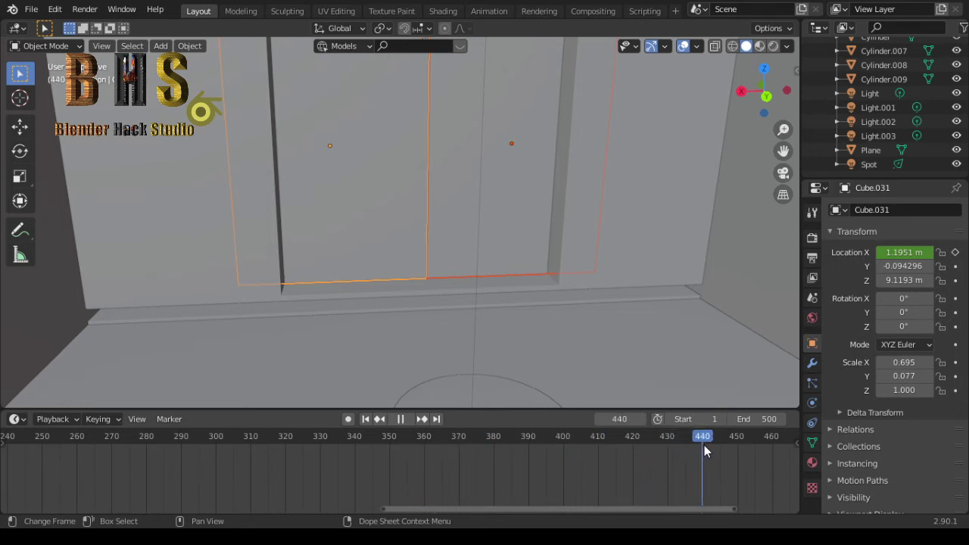
drag(705, 447, 704, 447)
- Keyframe the closed X locations of door panels Cube.031 and Cube.029 at frame 440
click(955, 253)
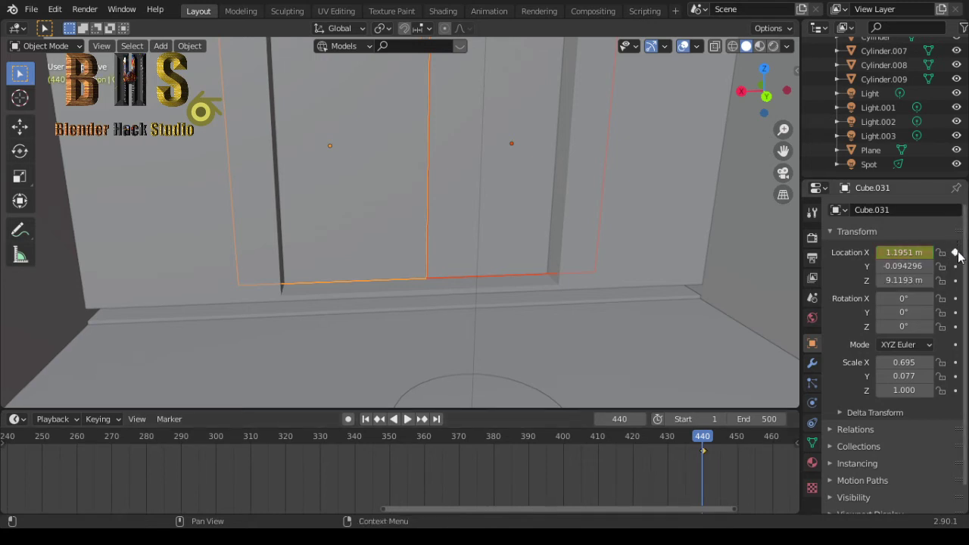
click(520, 189)
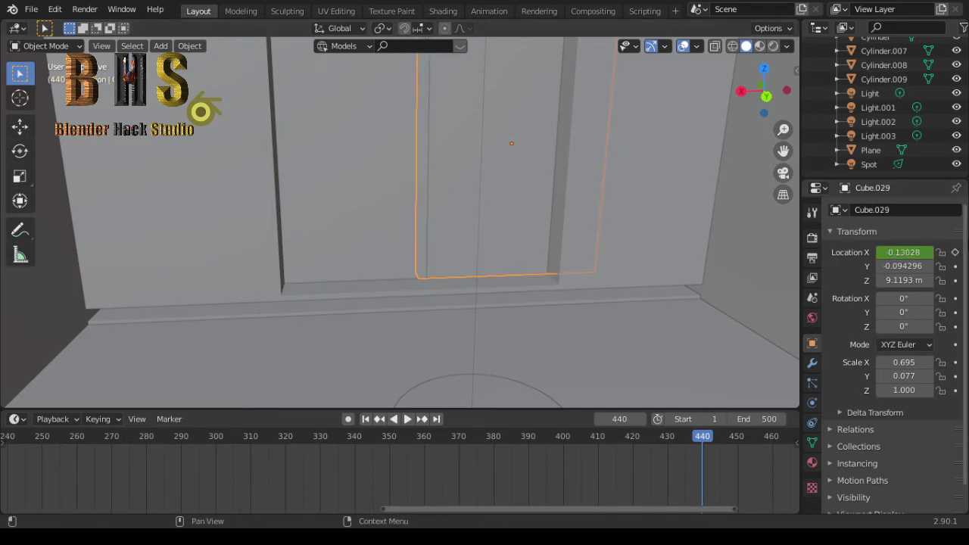
click(956, 253)
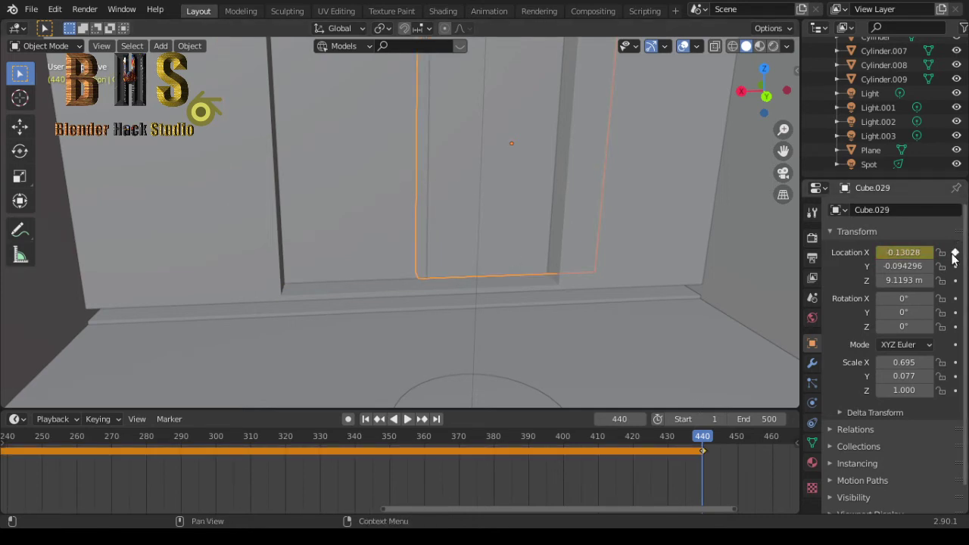
click(398, 190)
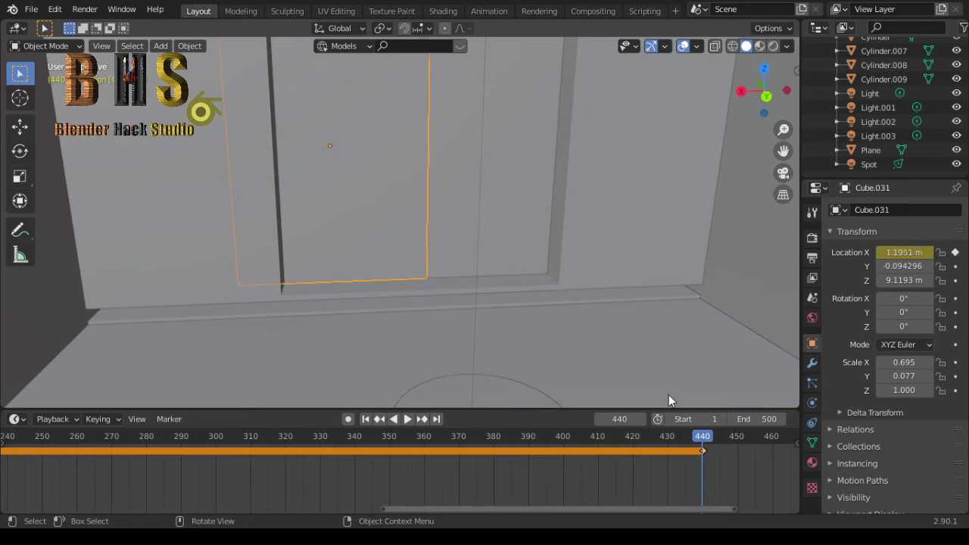
- At frame 480, slide Cube.031 open along X and keyframe its location
drag(593, 509, 693, 506)
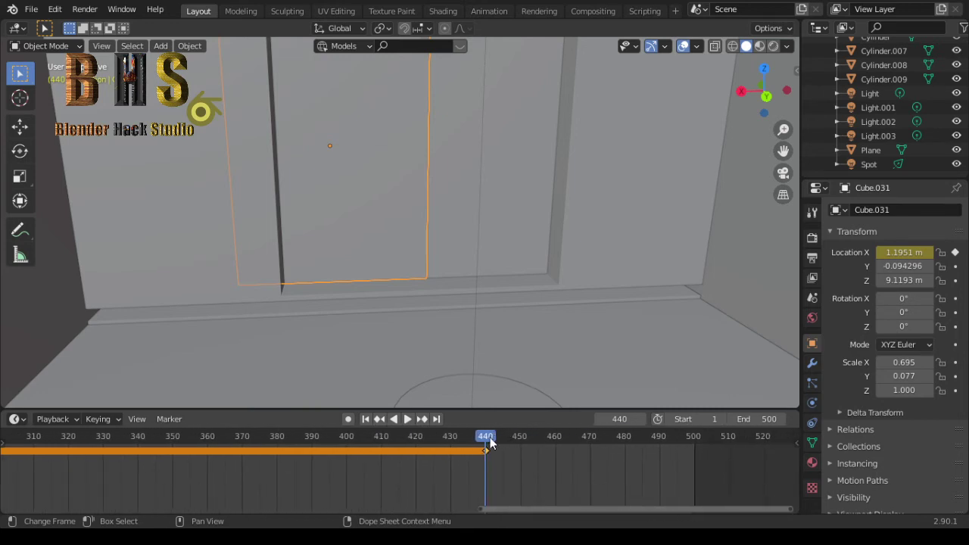
key(space)
drag(626, 437, 662, 439)
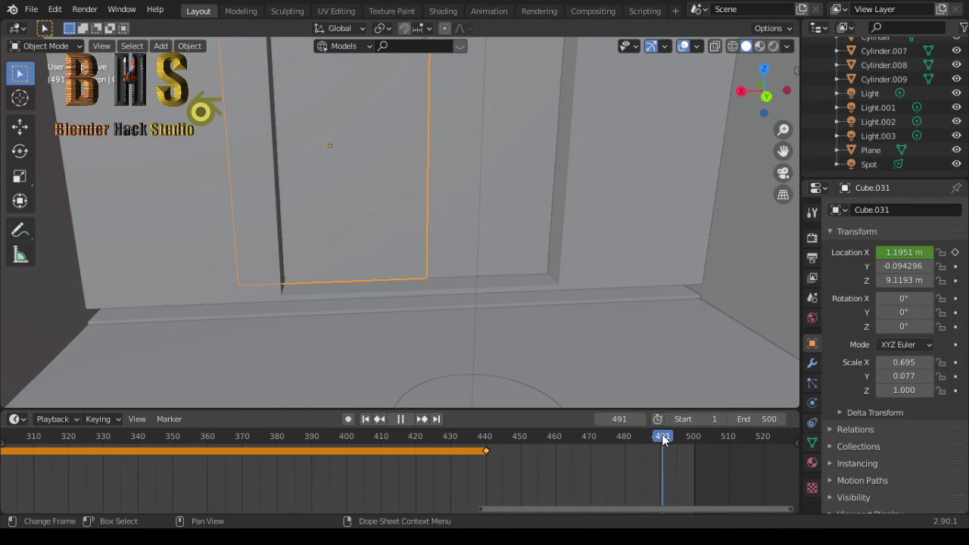
mouse_move(663, 439)
mouse_down()
mouse_move(590, 437)
mouse_move(626, 442)
mouse_up()
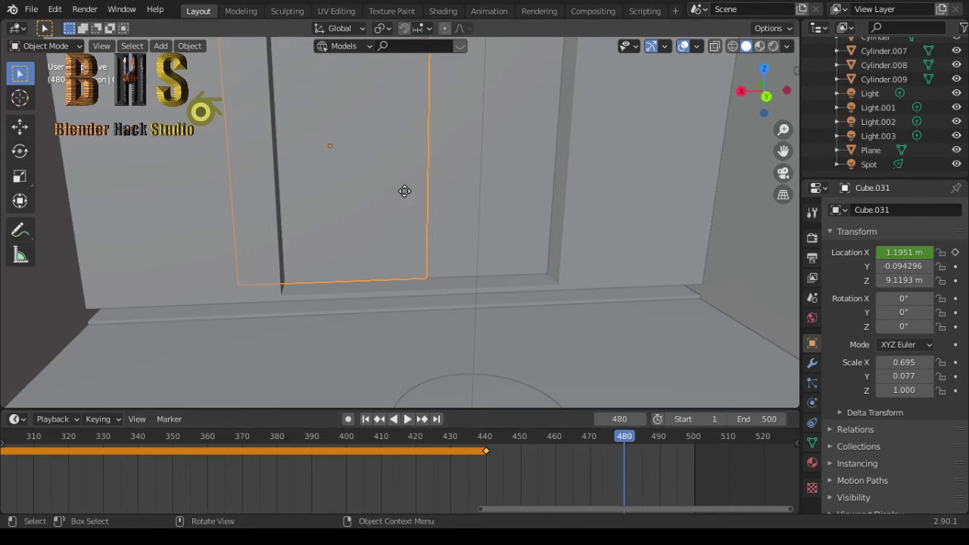
key(g)
key(x)
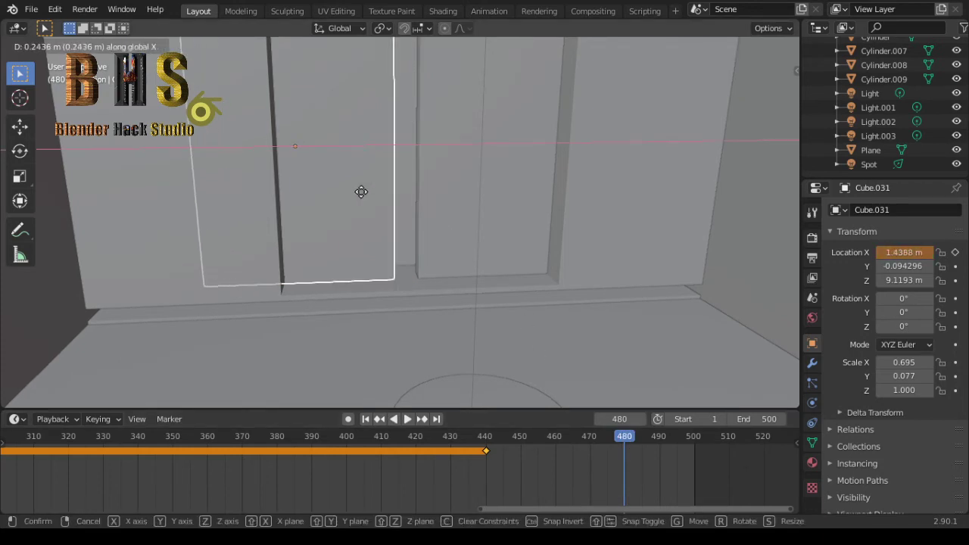
click(252, 196)
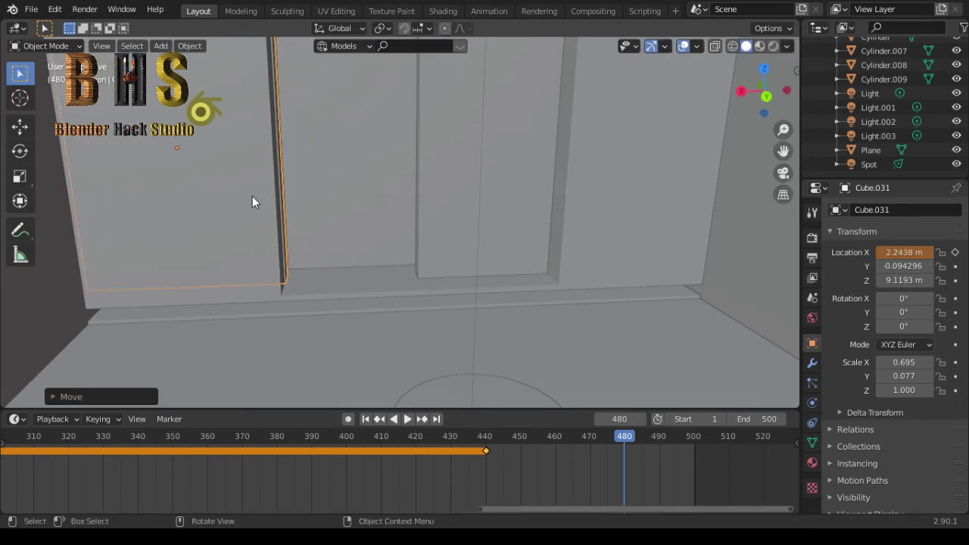
click(955, 253)
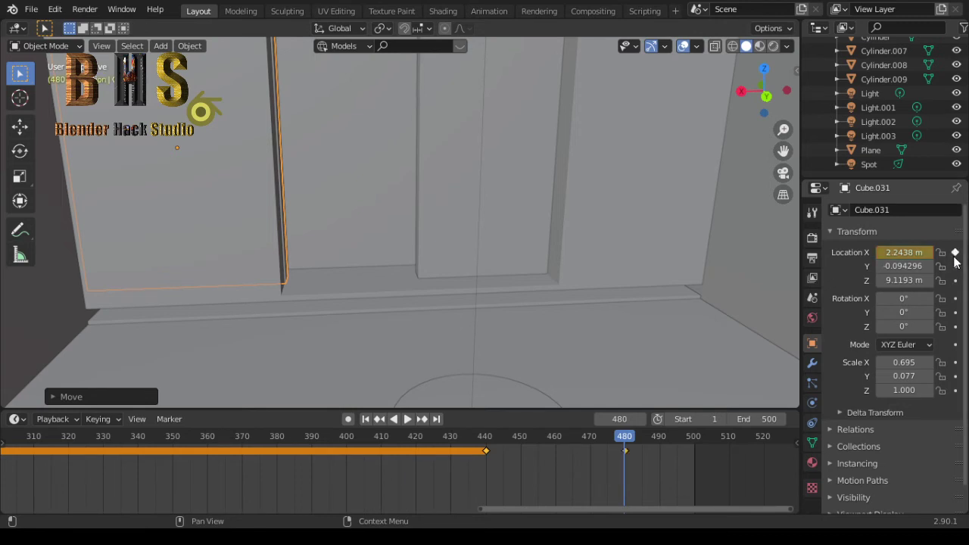
- Slide Cube.029 open to X -1.1178 m and keyframe its location at frame 480
click(463, 168)
key(g)
key(x)
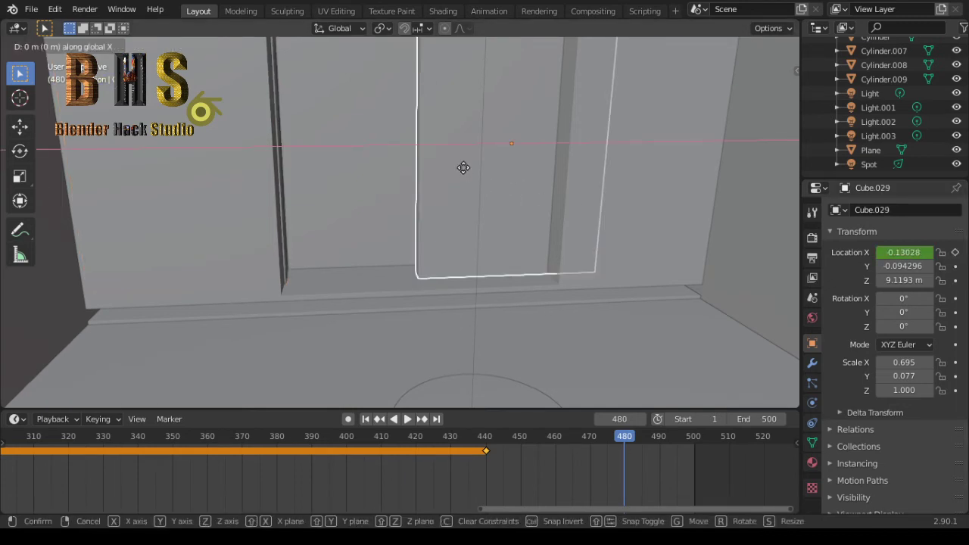
click(591, 168)
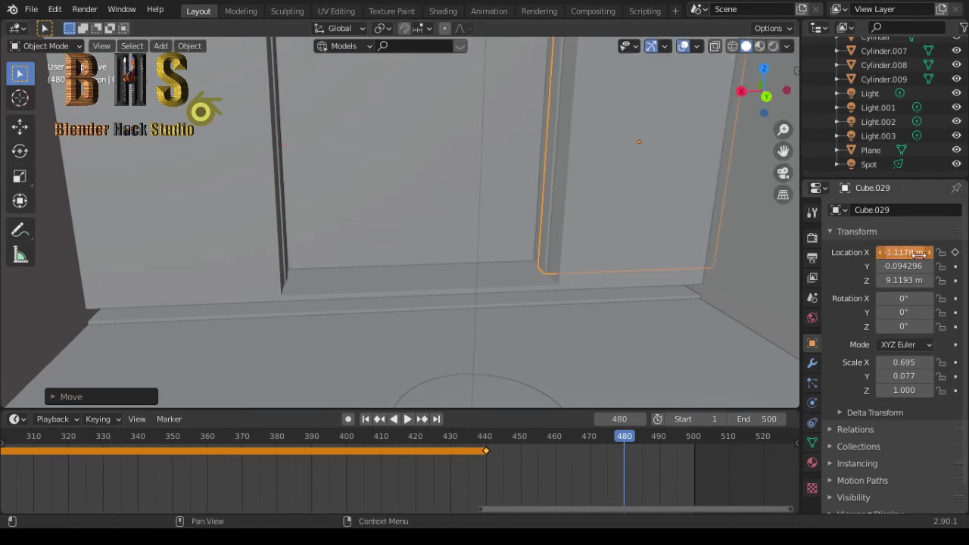
click(955, 254)
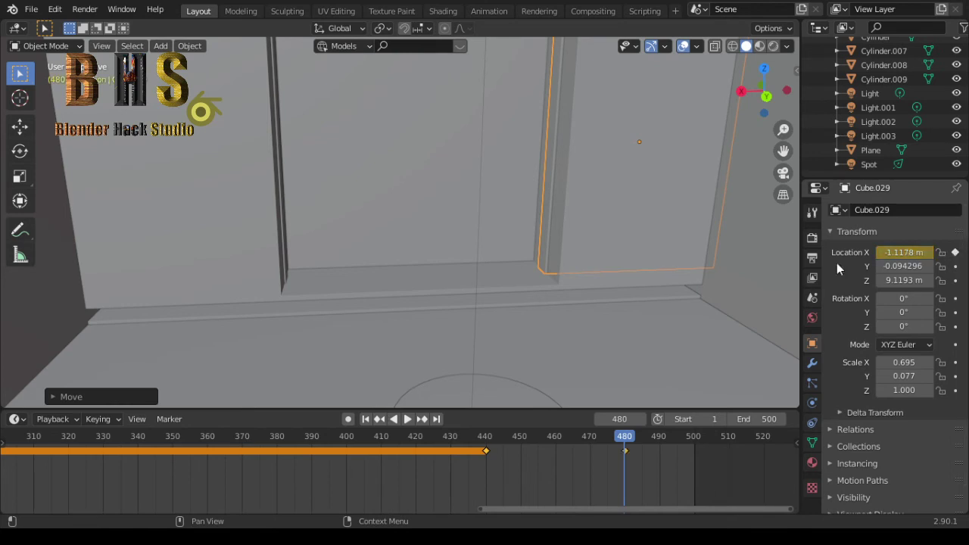
click(418, 218)
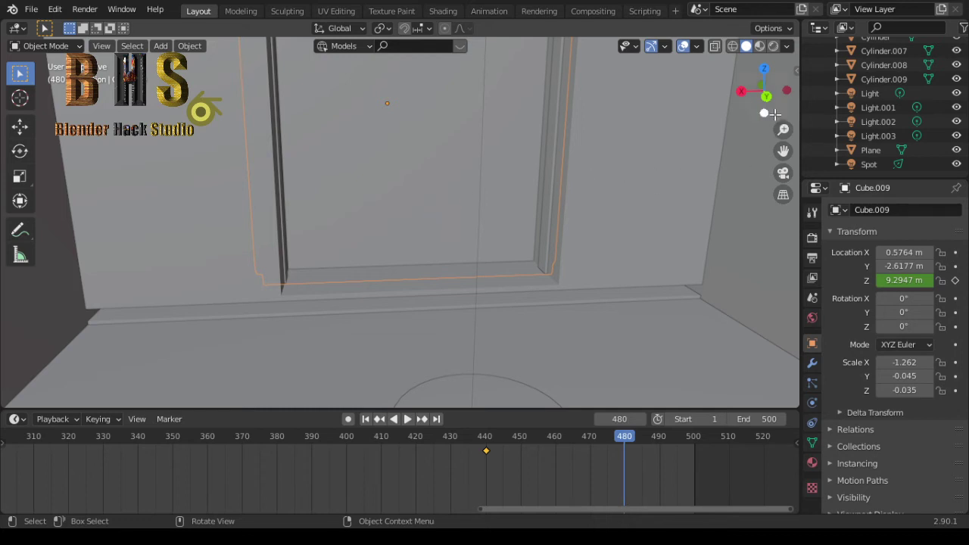
- Orbit to the doorway and nudge Cube.009 along X from 0.5764 m to 0.52659 m
drag(765, 97, 606, 251)
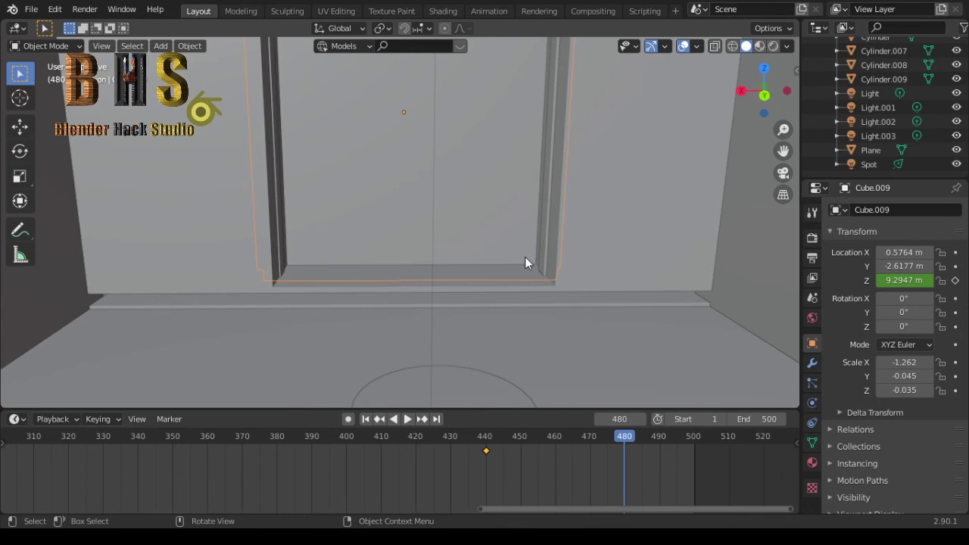
key(g)
key(x)
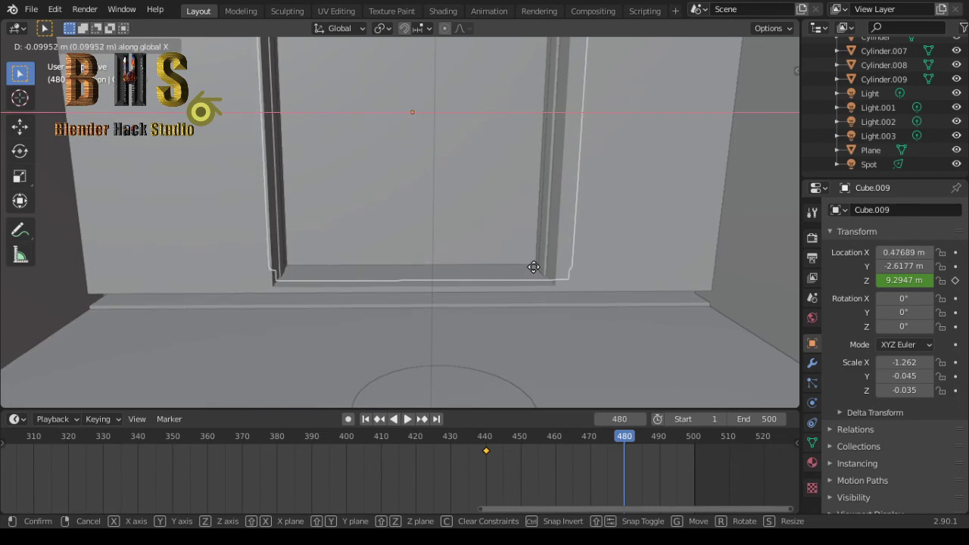
click(529, 267)
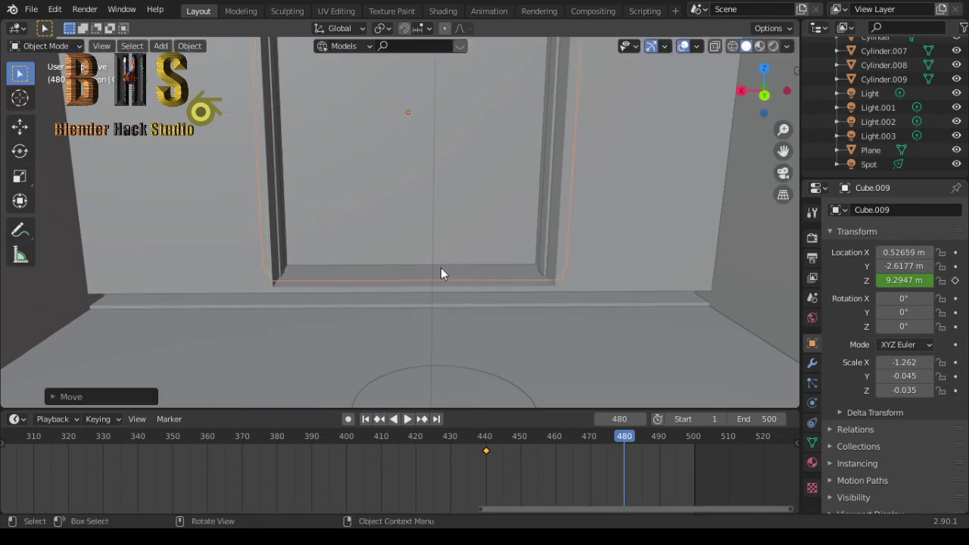
click(410, 235)
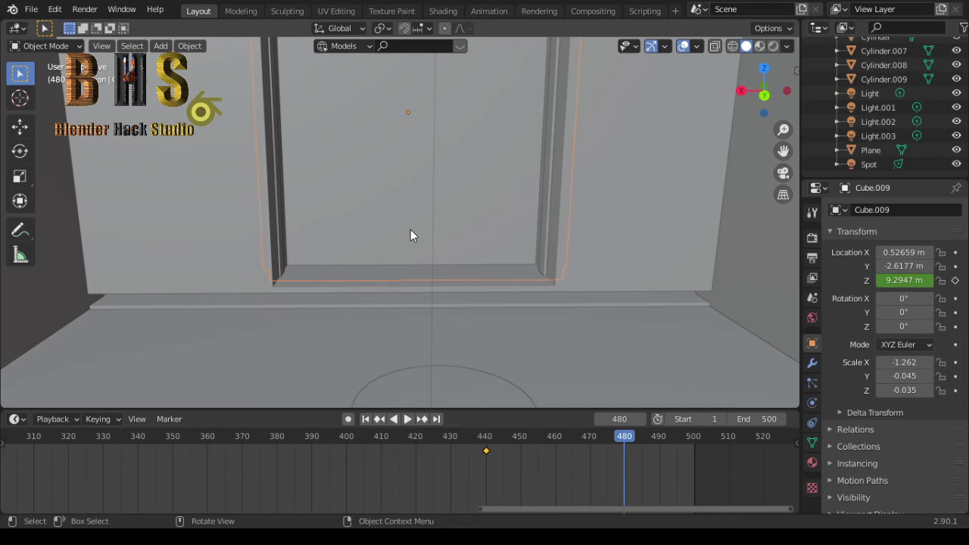
key(ctrl)
ctrl+click(410, 229)
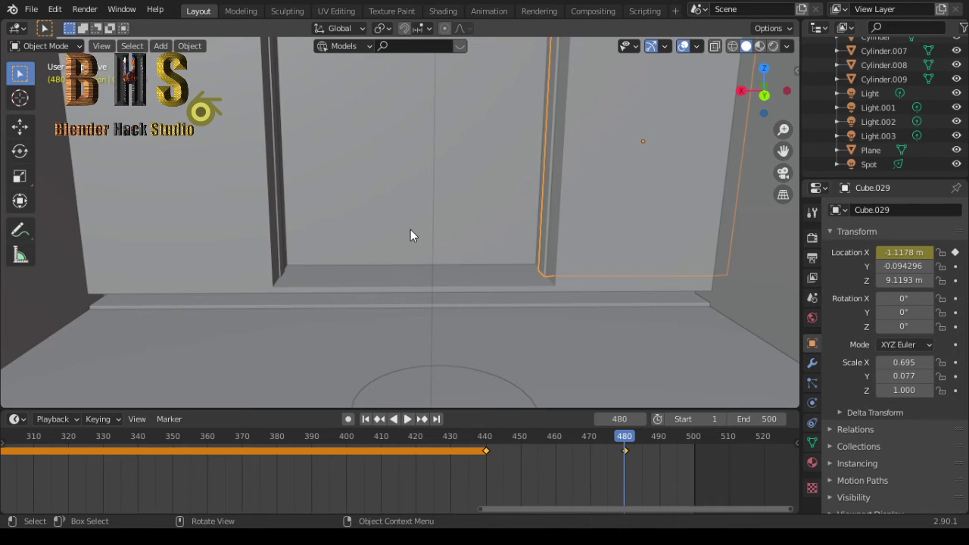
- Play the animation while orbiting around the building, stopping at frame 466
key(space)
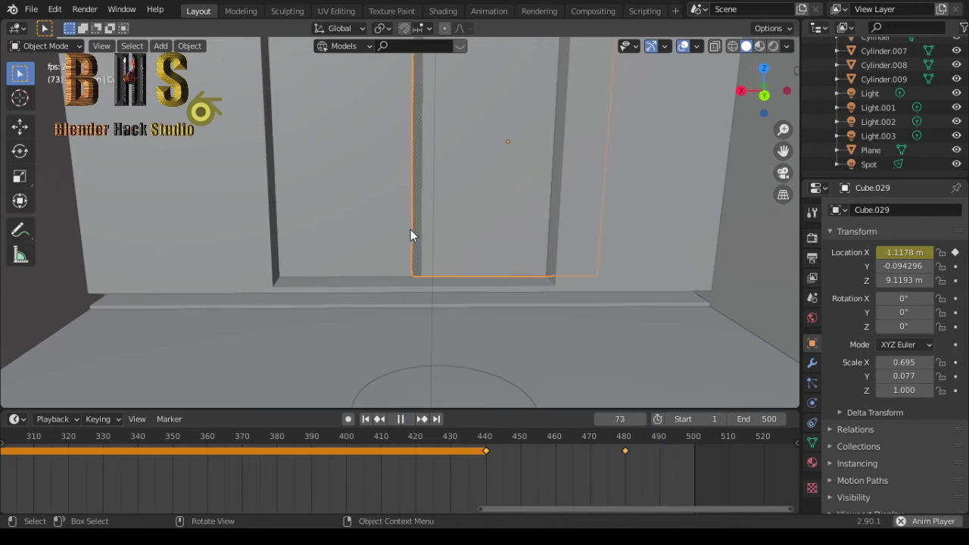
scroll(410, 229, down, 8)
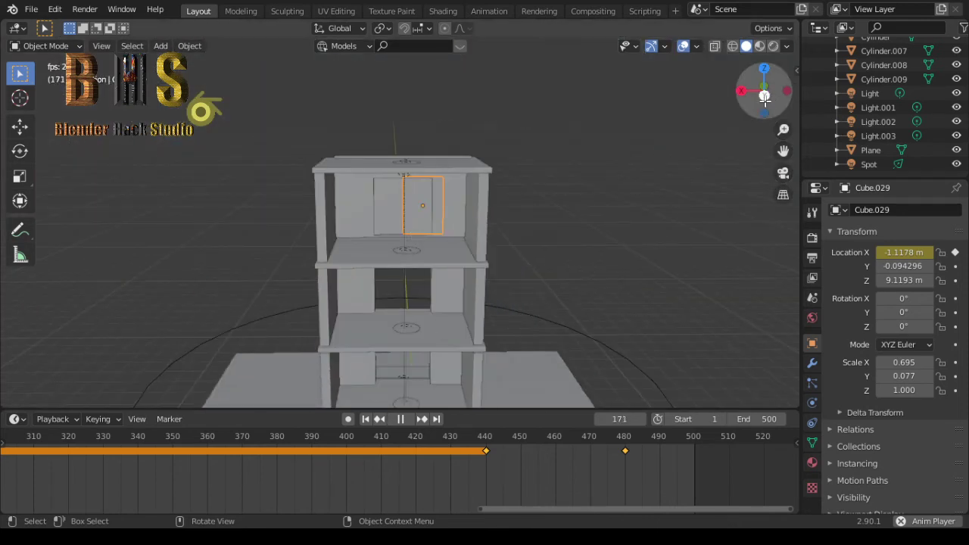
mouse_move(764, 97)
mouse_down()
mouse_move(766, 83)
mouse_move(780, 87)
mouse_move(767, 90)
mouse_up()
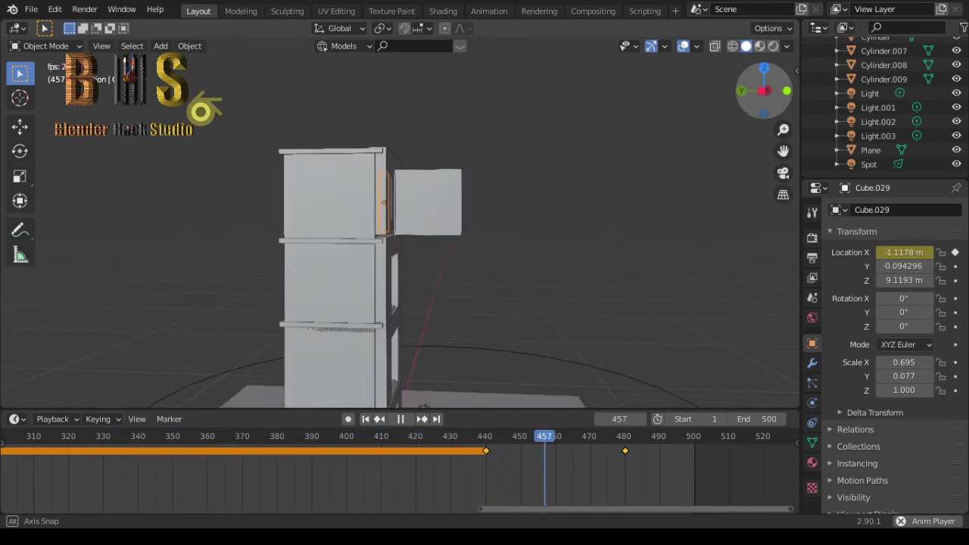
drag(765, 89, 765, 100)
key(space)
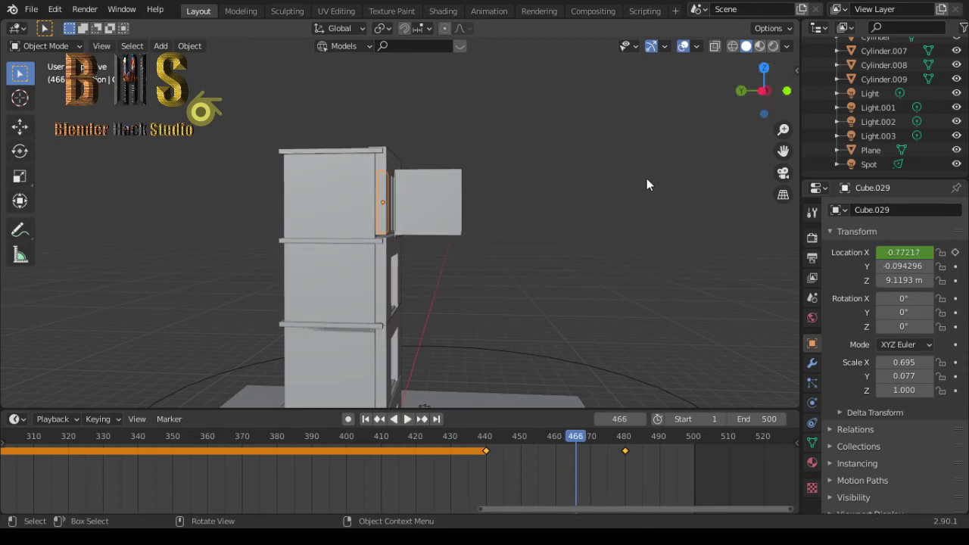
drag(763, 93, 769, 89)
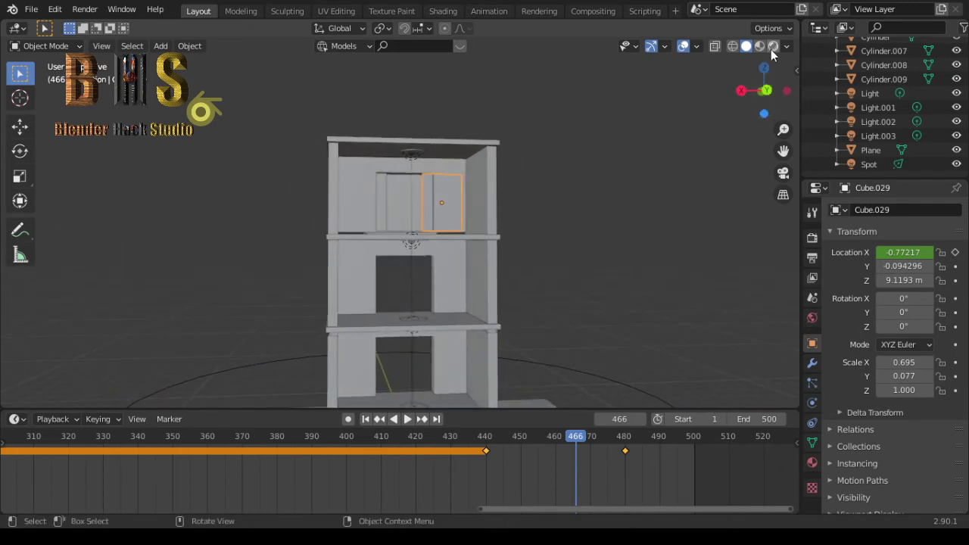
- Switch the viewport to rendered shading and select Cube.009 around the doorway
click(772, 48)
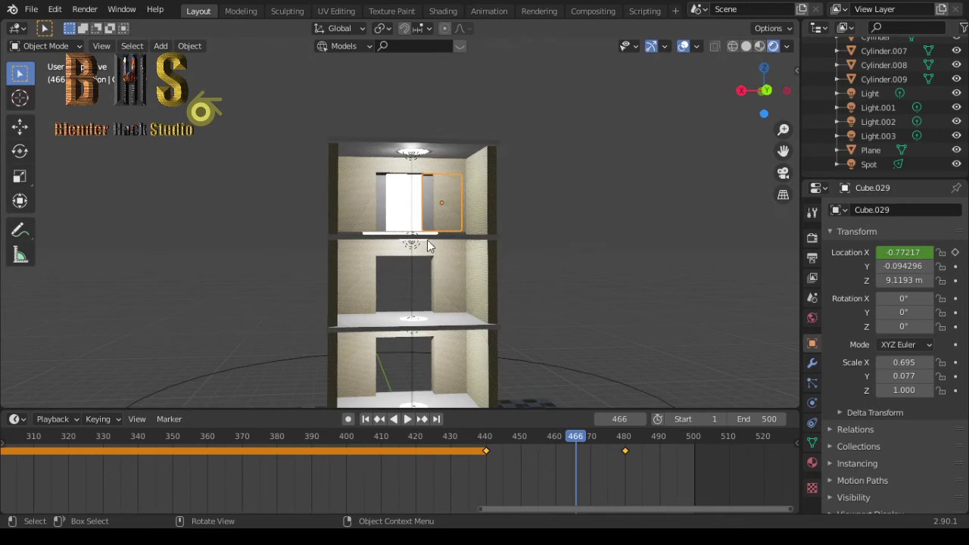
scroll(433, 225, up, 3)
scroll(433, 225, up, 2)
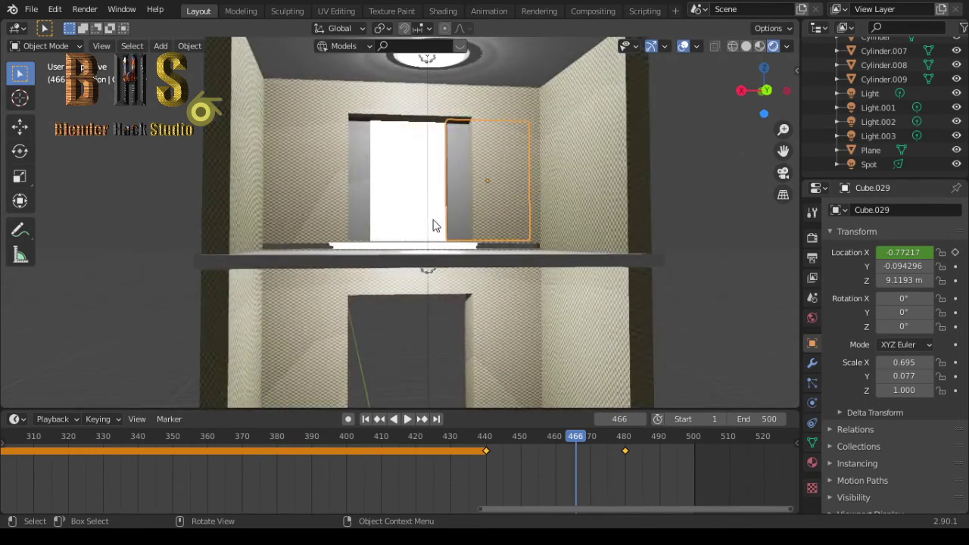
scroll(433, 225, up, 2)
scroll(434, 225, up, 1)
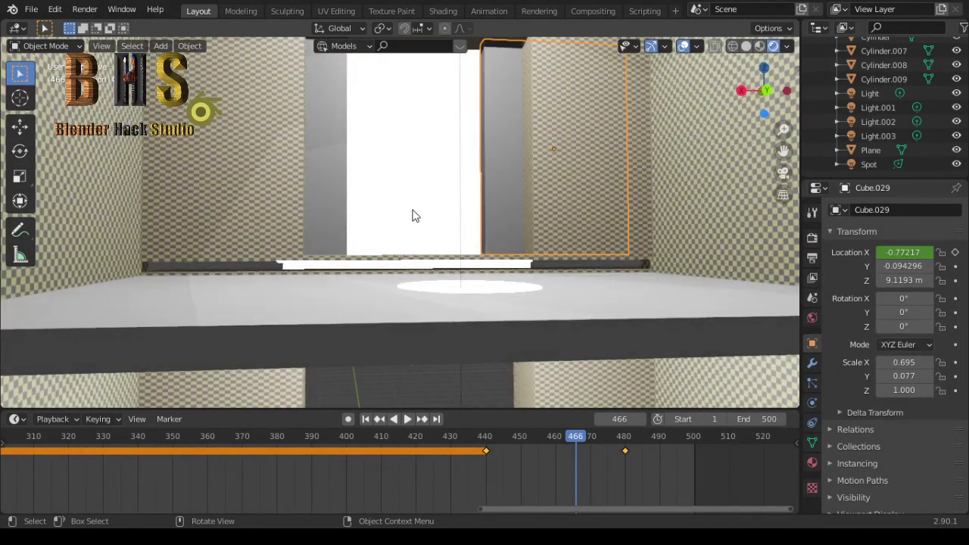
click(414, 216)
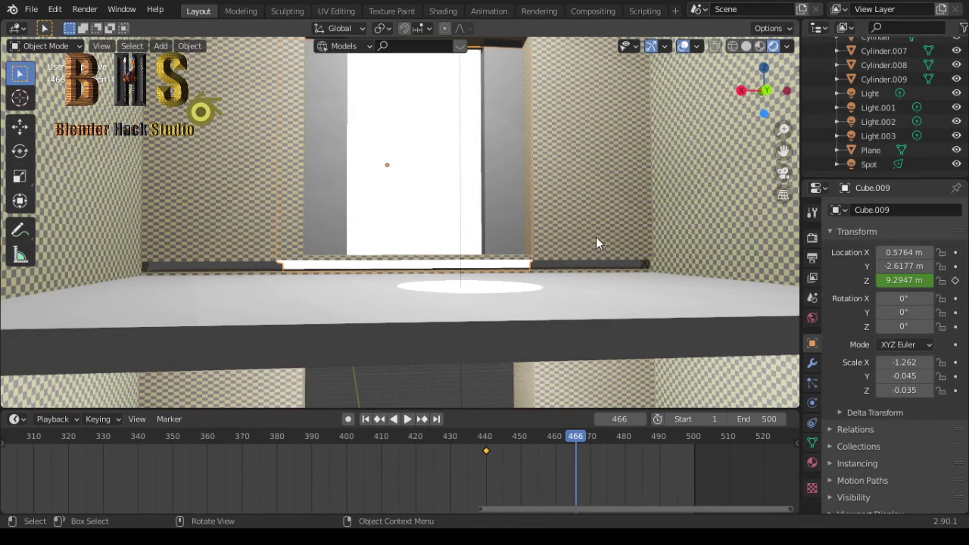
scroll(596, 243, down, 2)
scroll(597, 242, down, 2)
scroll(597, 242, down, 1)
scroll(597, 243, down, 1)
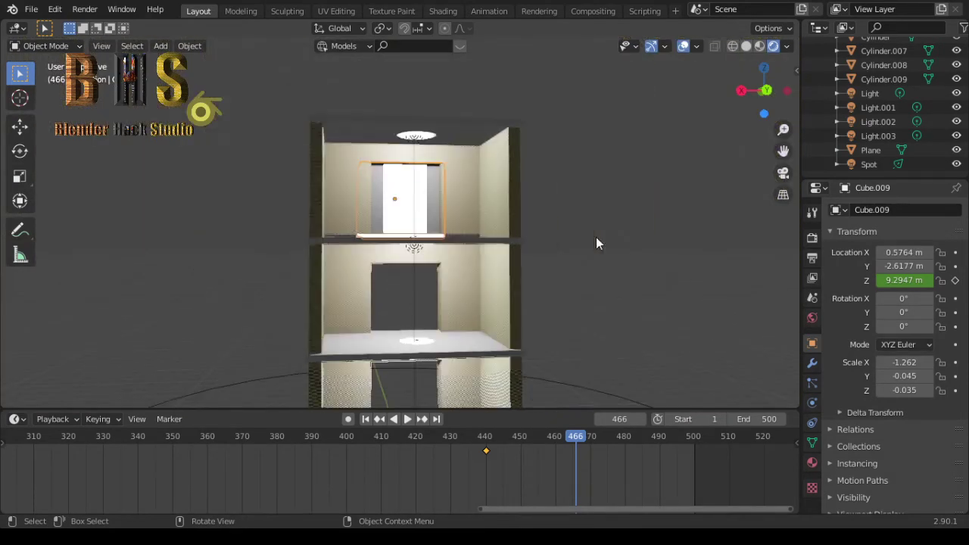
scroll(596, 243, down, 1)
scroll(597, 243, down, 1)
scroll(597, 243, down, 1)
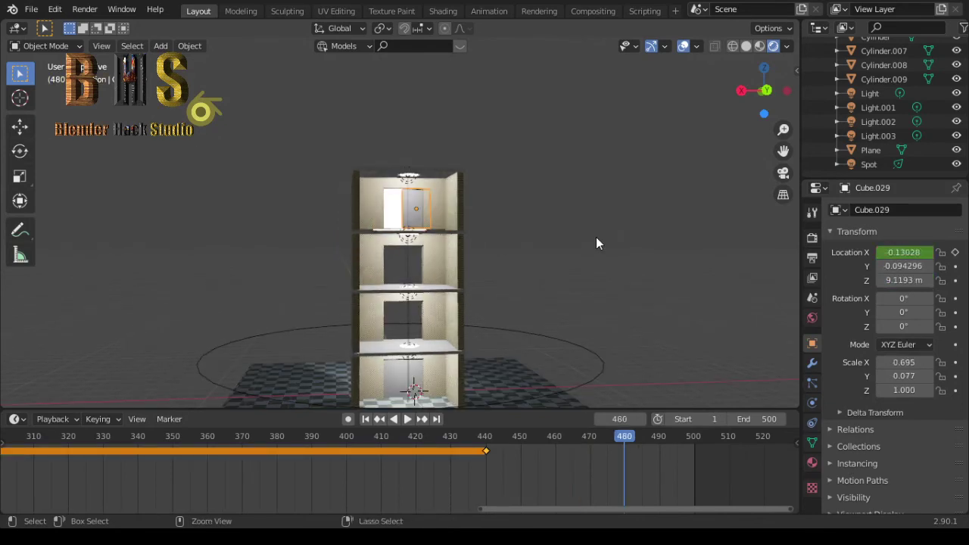
- Step back through keyframes 440, 246 and 93, ending at frame 251
key(Down)
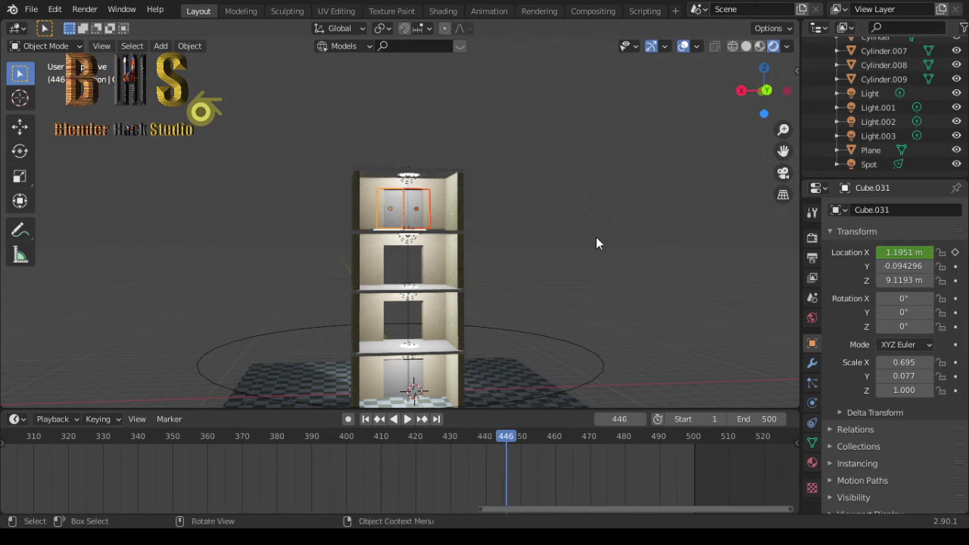
drag(763, 92, 784, 91)
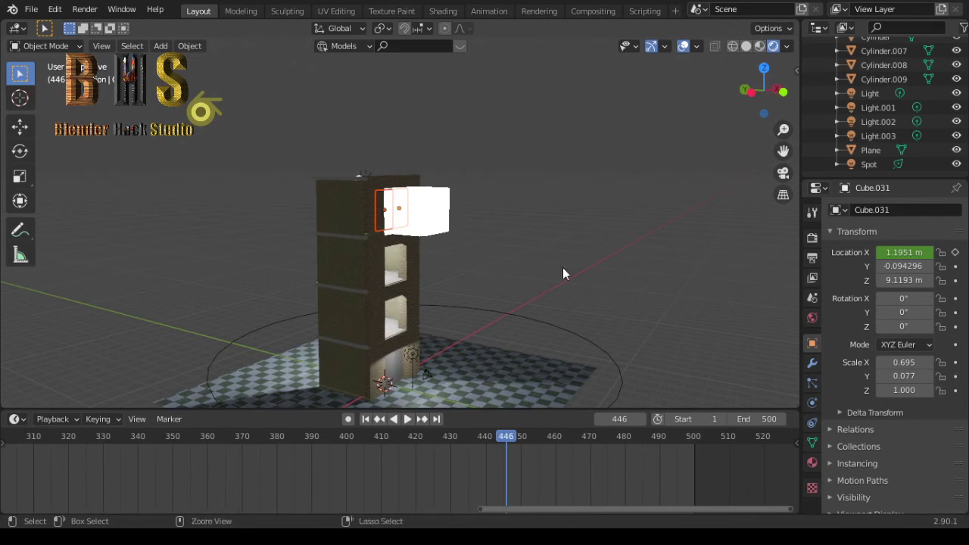
key(ctrl+z)
key(ctrl+z)
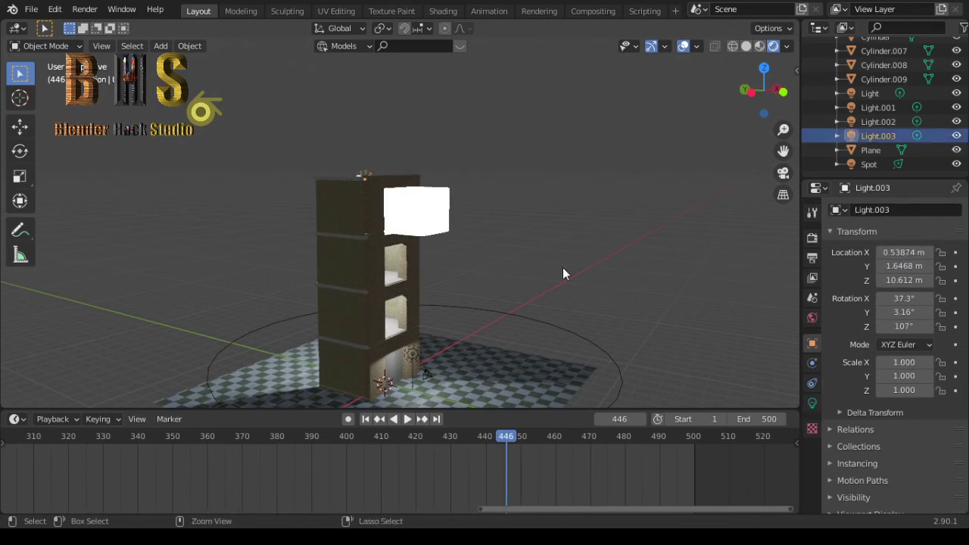
key(ctrl+z)
key(ctrl+z)
key(ctrl+z)
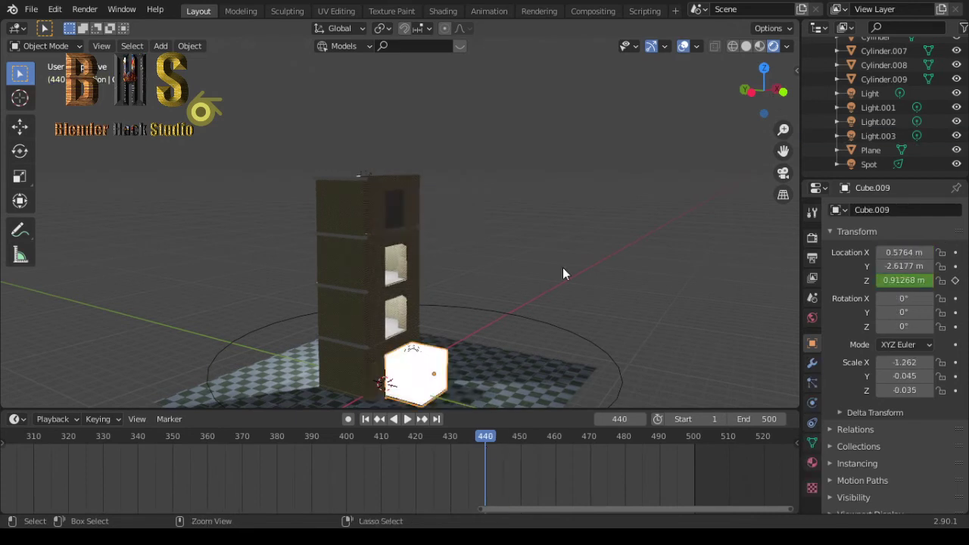
key(ctrl+z)
key(ctrl+z)
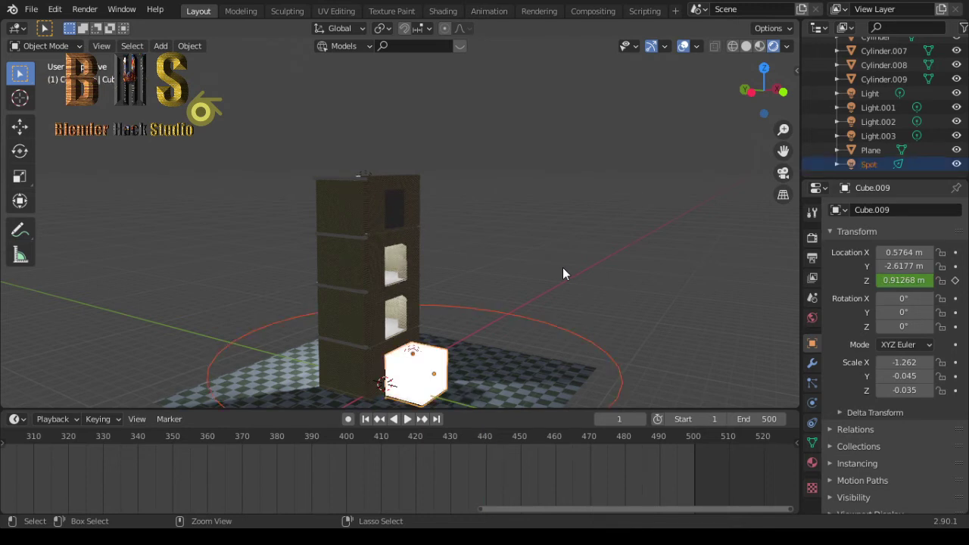
key(ctrl+z)
key(ctrl+z)
key(ctrl+z)
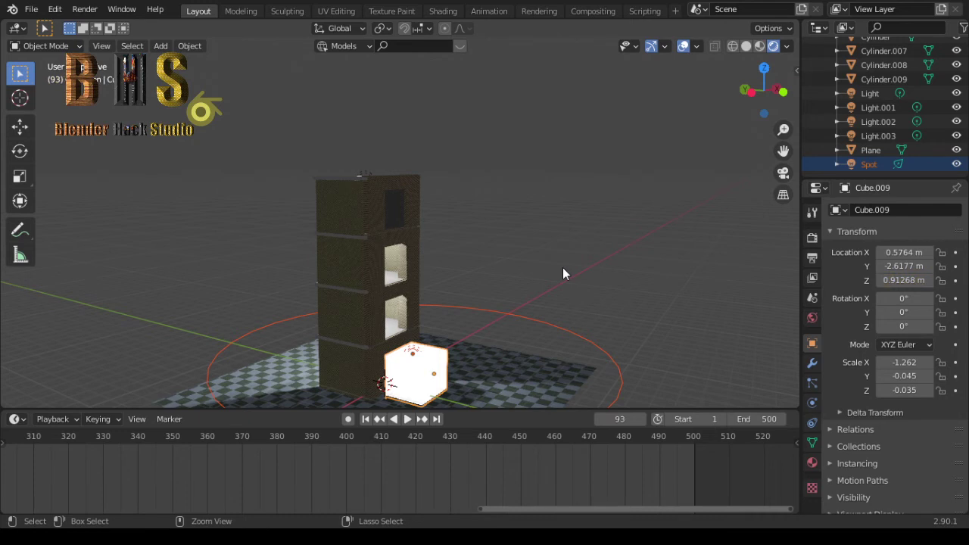
key(ctrl+z)
key(ctrl+z)
key(ctrl+z)
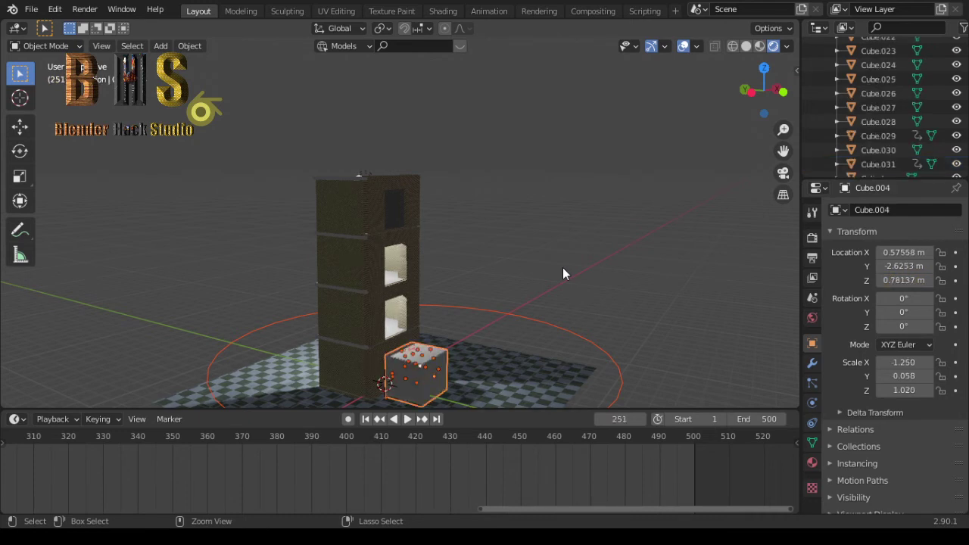
key(ctrl+z)
key(ctrl+z)
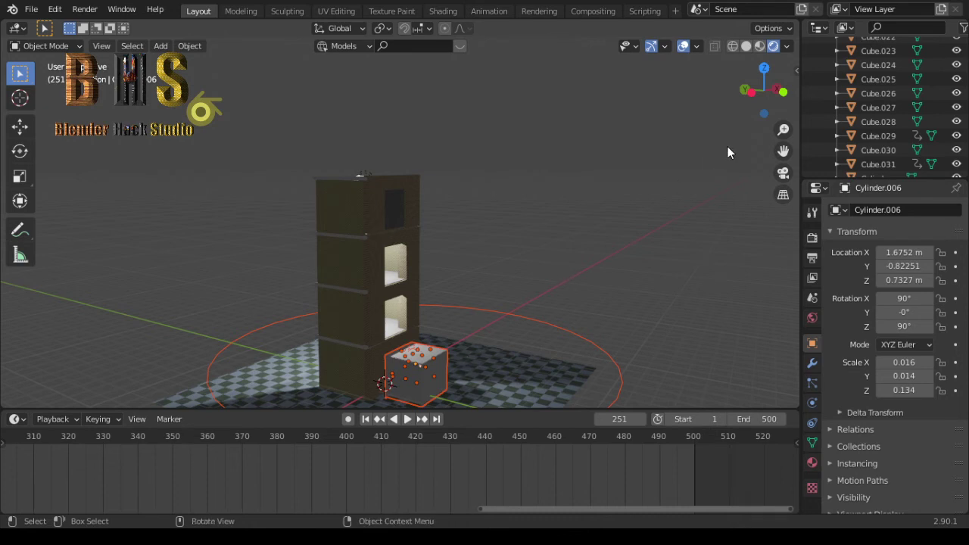
mouse_move(763, 90)
mouse_down()
mouse_move(757, 102)
mouse_move(787, 95)
mouse_move(773, 94)
mouse_up()
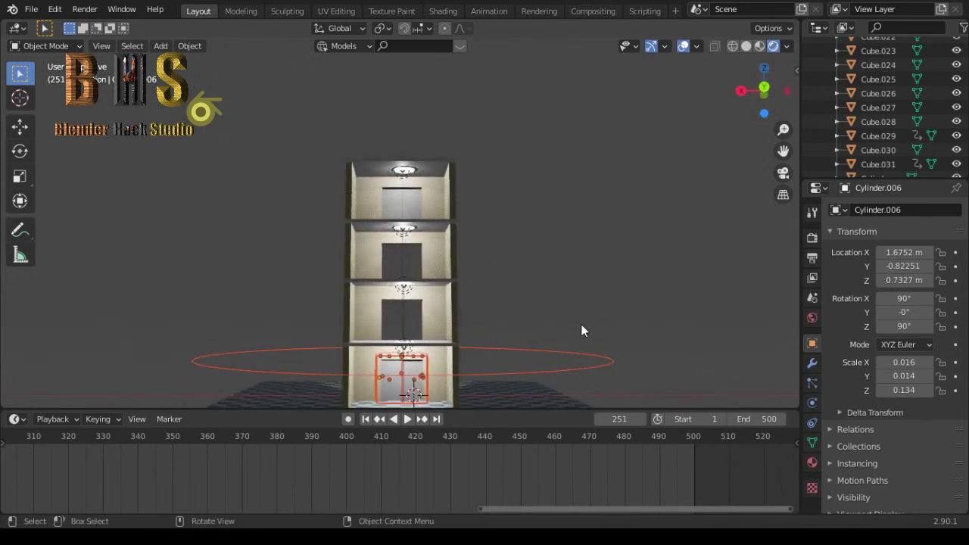
click(414, 375)
click(412, 371)
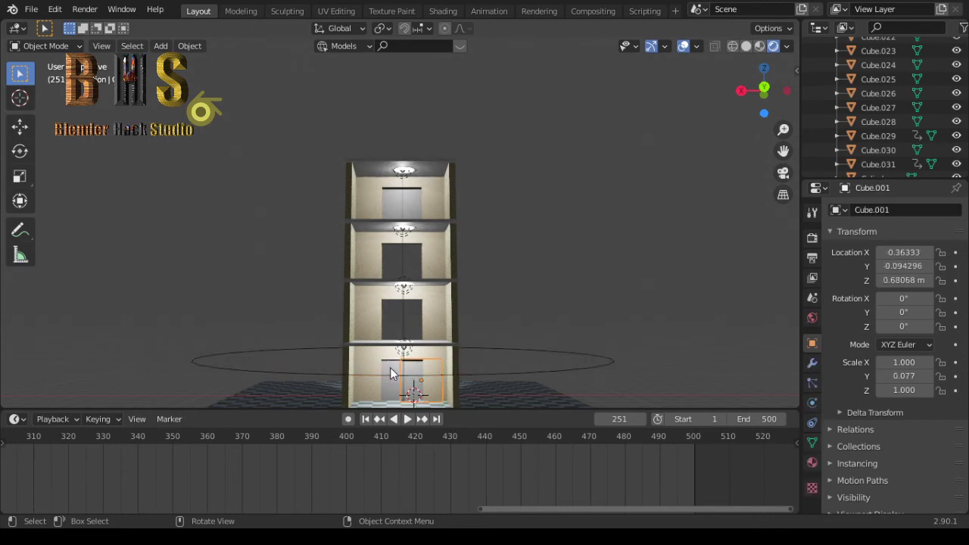
click(390, 367)
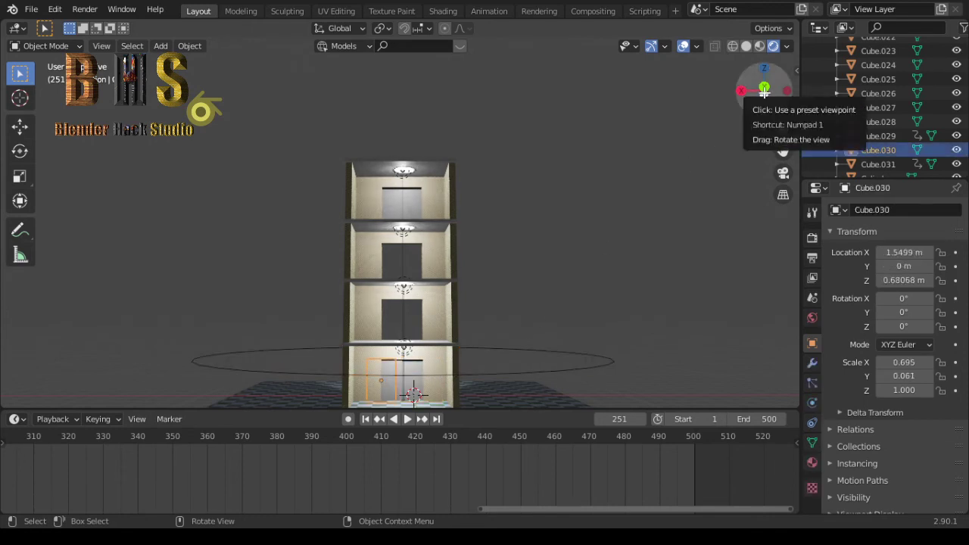
drag(764, 90, 516, 310)
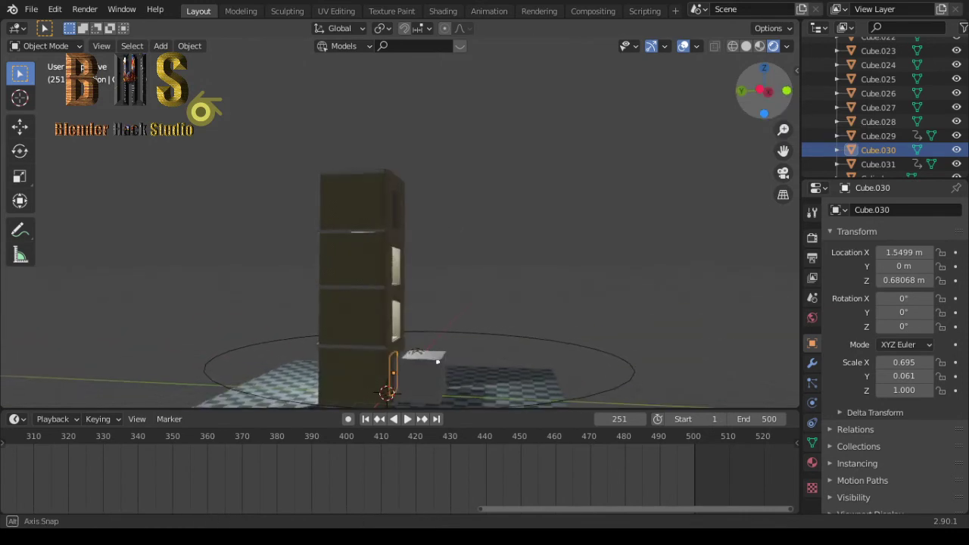
click(418, 388)
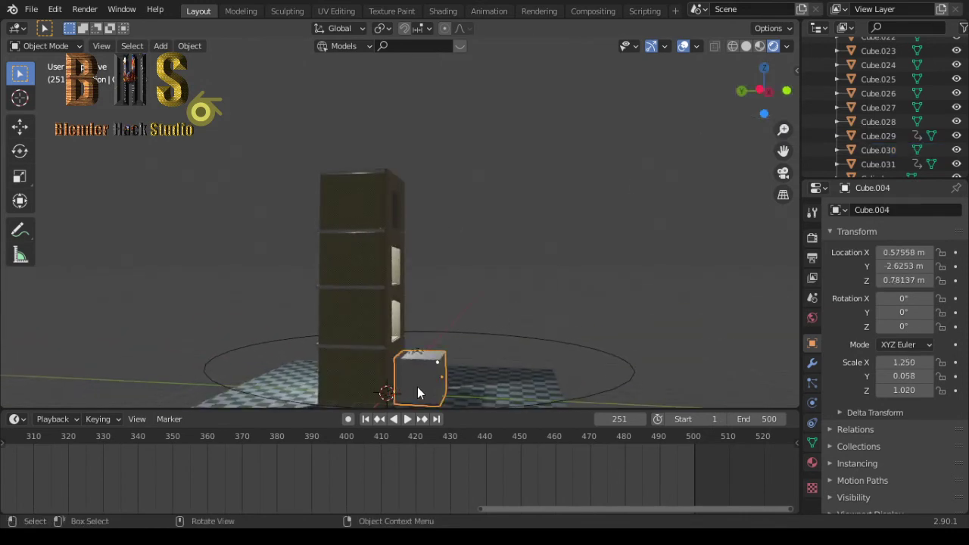
scroll(457, 393, up, 5)
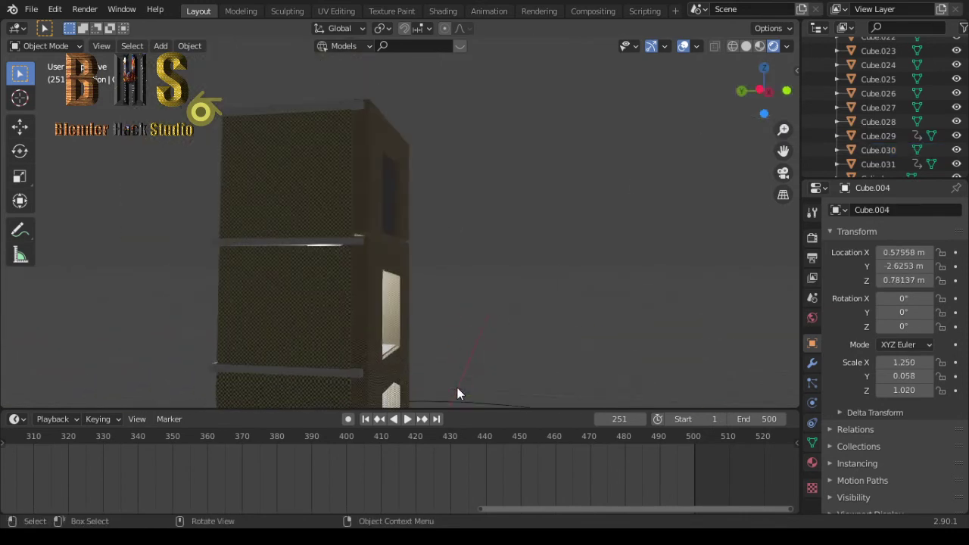
scroll(458, 392, down, 4)
scroll(458, 392, down, 3)
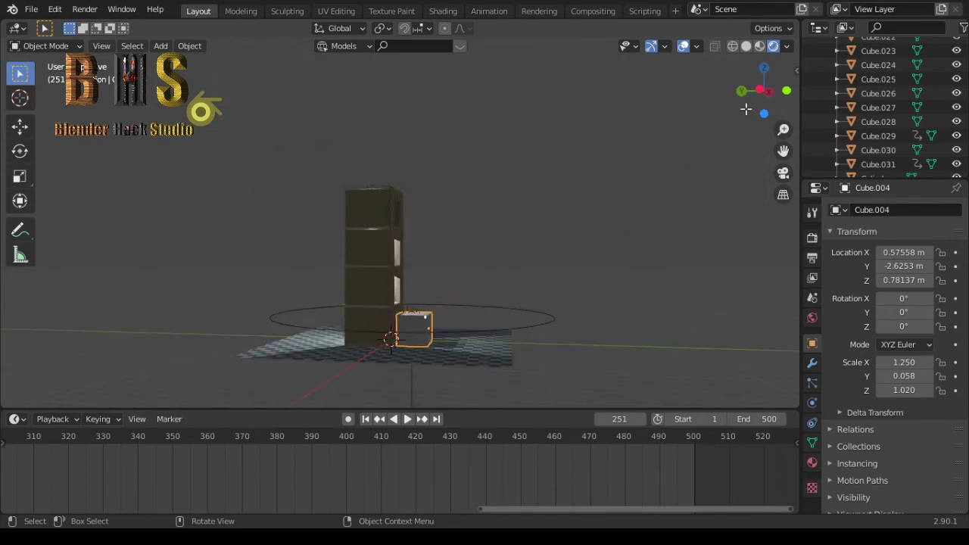
drag(742, 92, 765, 91)
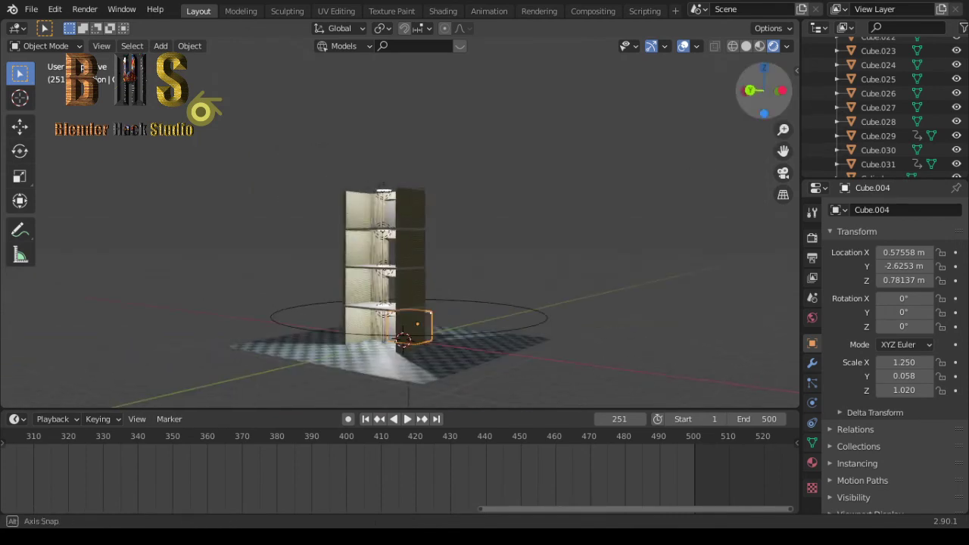
alt+middle_drag(424, 197, 441, 187)
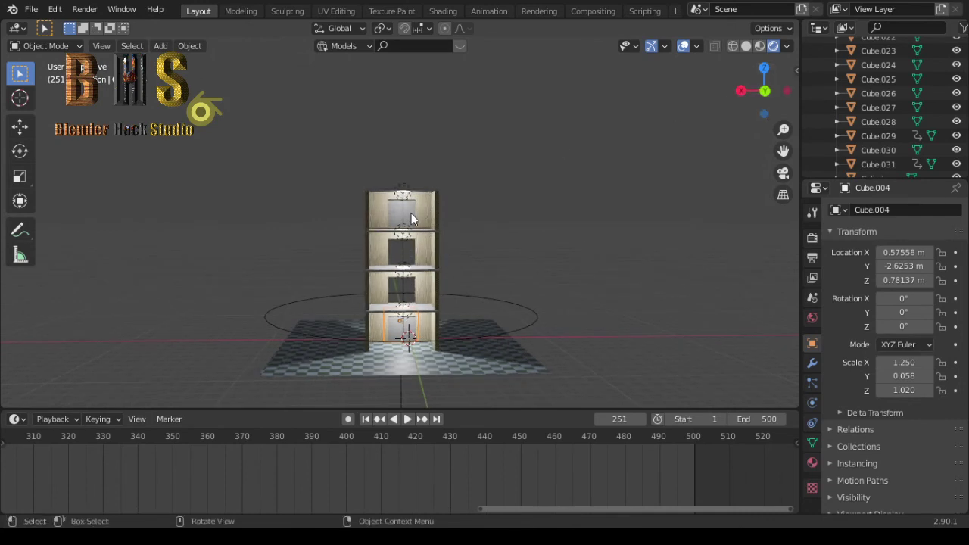
scroll(412, 219, up, 3)
scroll(411, 218, up, 2)
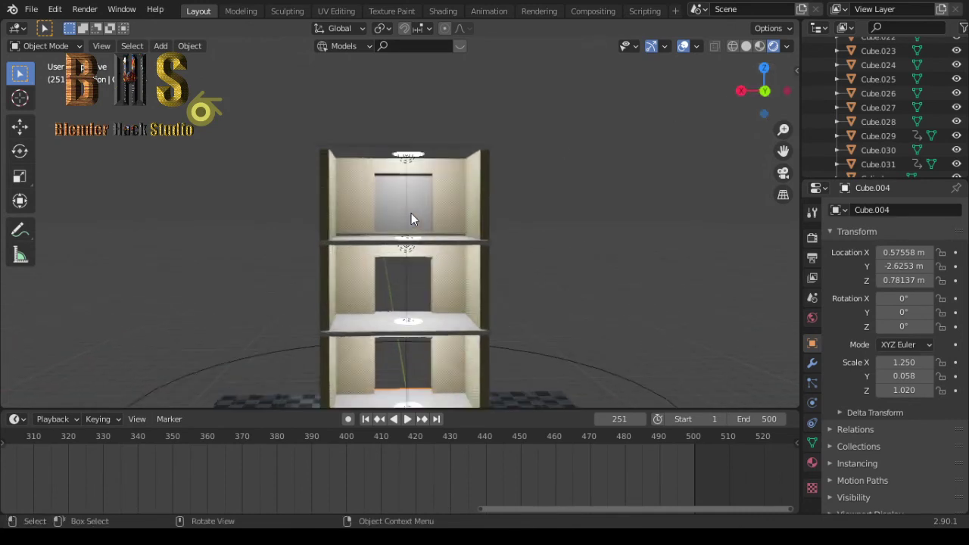
scroll(411, 219, up, 2)
scroll(411, 218, down, 3)
scroll(411, 219, down, 2)
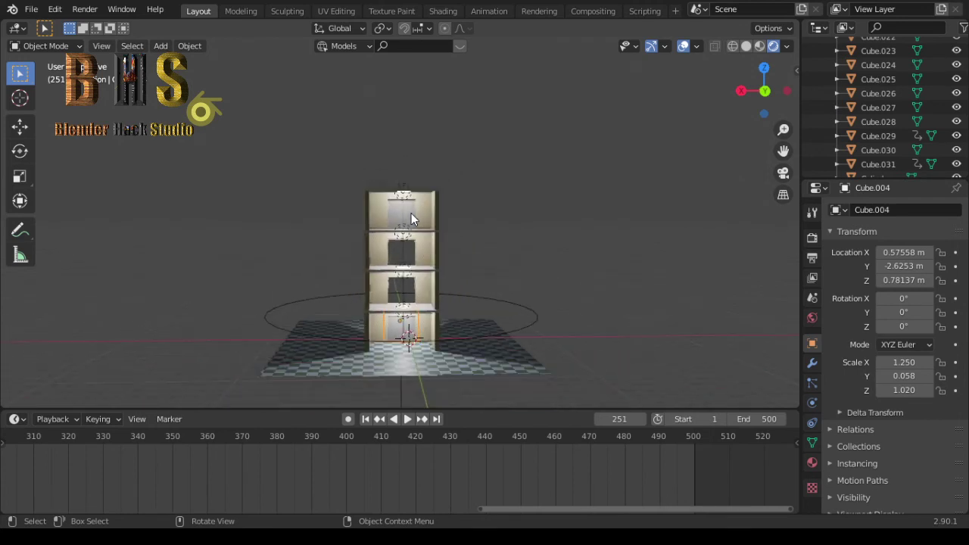
scroll(411, 219, down, 2)
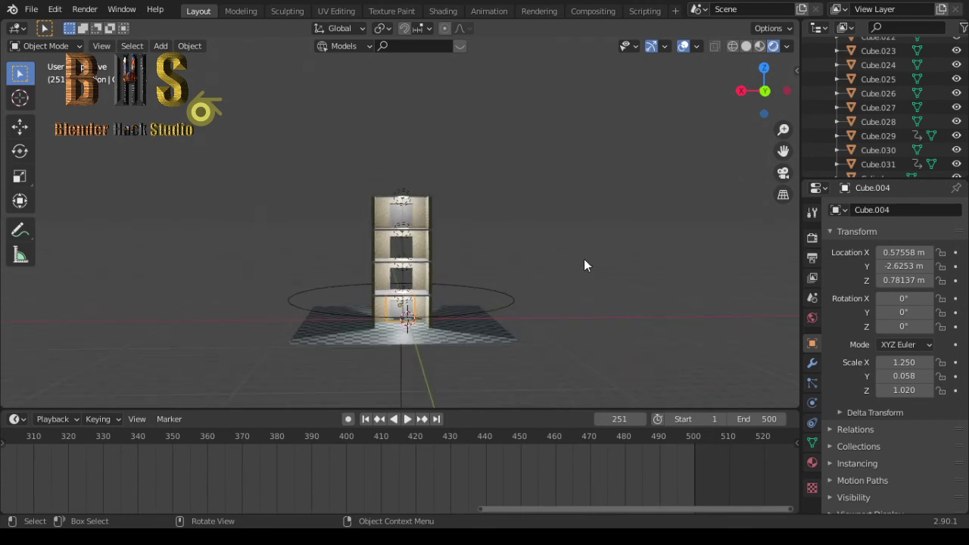
mouse_move(766, 91)
mouse_down()
mouse_move(750, 109)
mouse_move(764, 91)
mouse_up()
- Look through the elevator camera and play the animation, stopping at frame 223
key(KP_0)
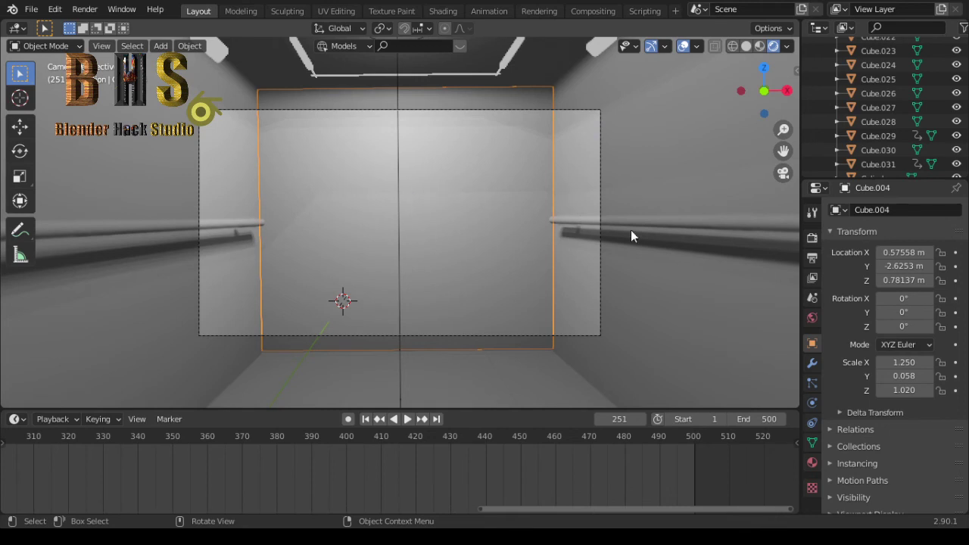
key(space)
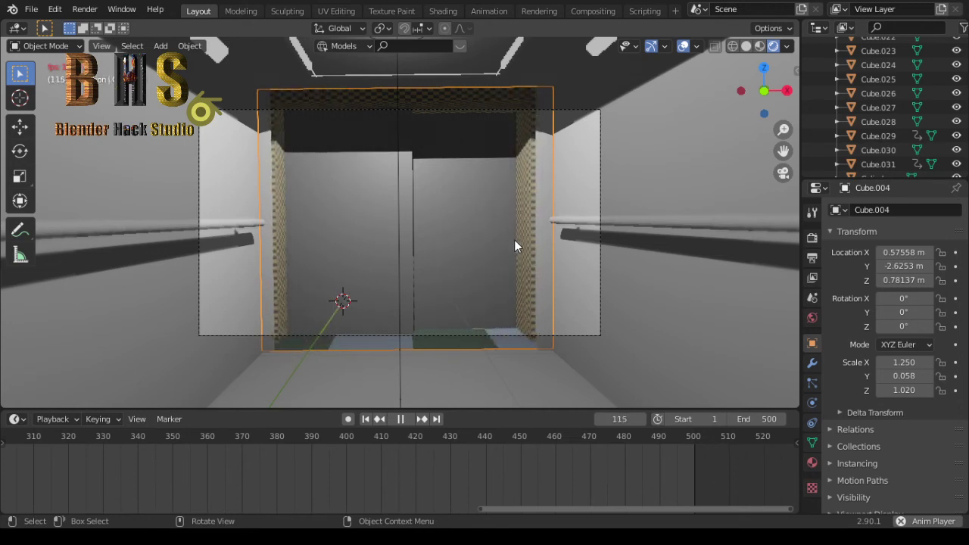
key(space)
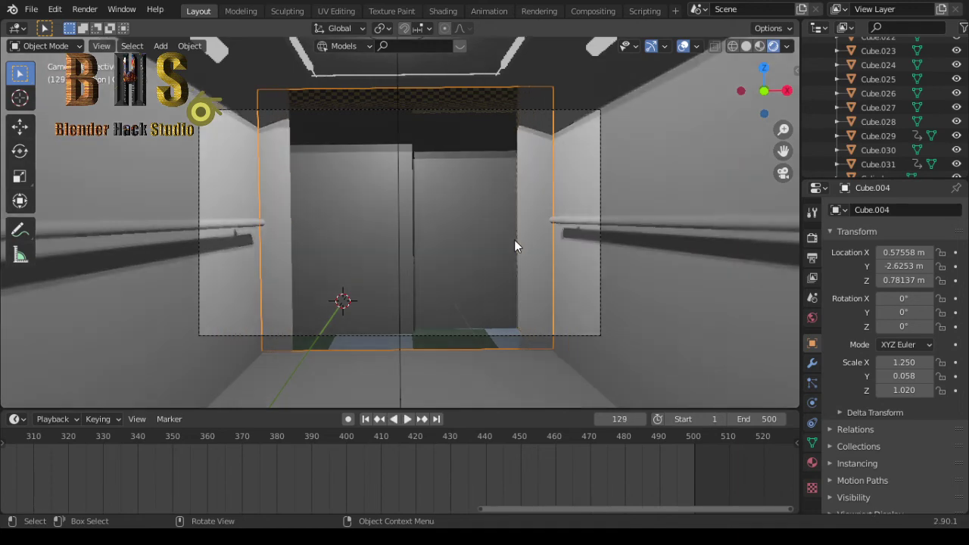
key(space)
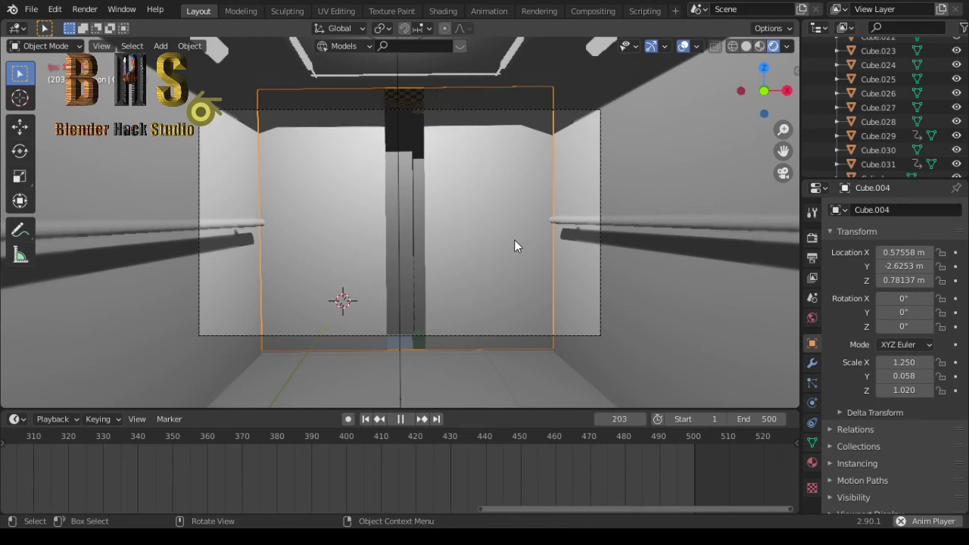
key(space)
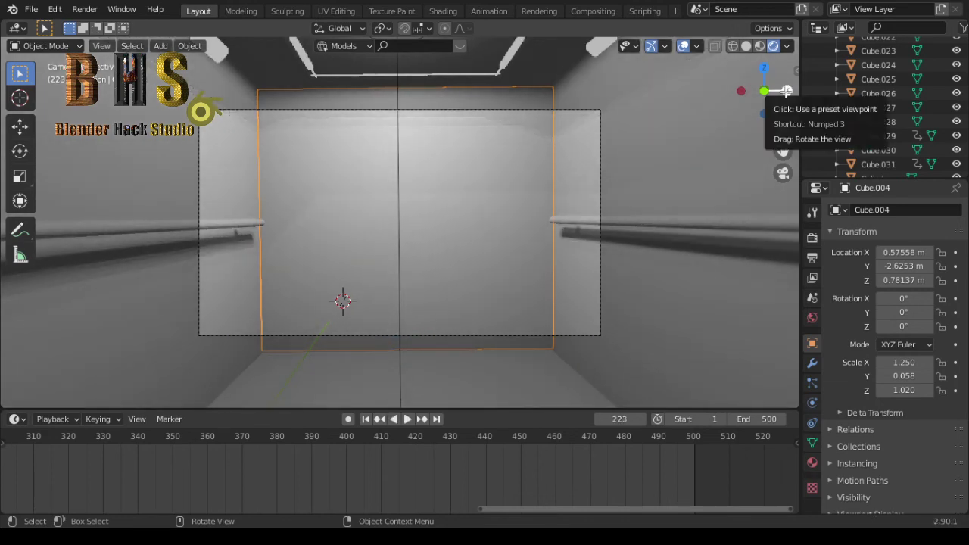
- Orbit back to the doors and select door panel Cube.002
drag(786, 91, 593, 396)
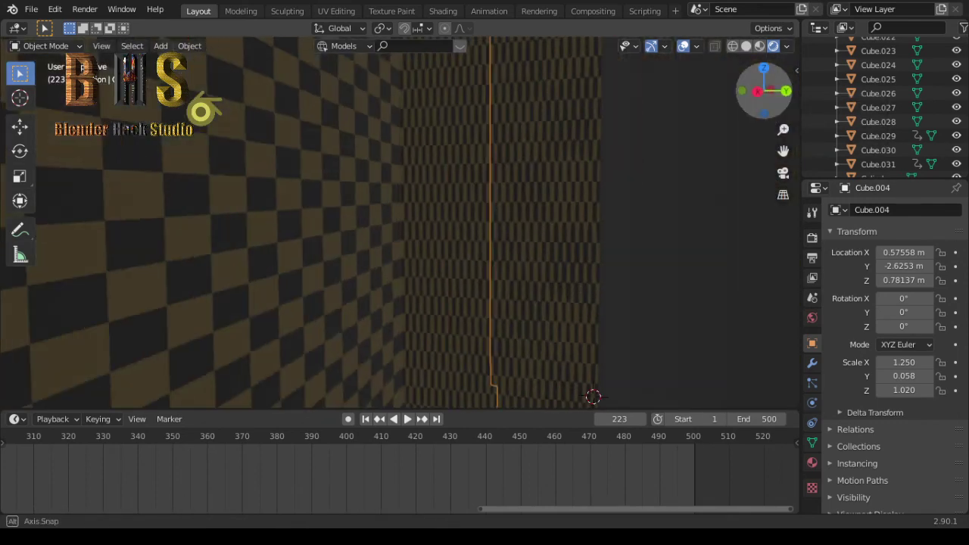
mouse_move(593, 396)
mouse_down()
mouse_move(785, 91)
mouse_move(767, 97)
mouse_up()
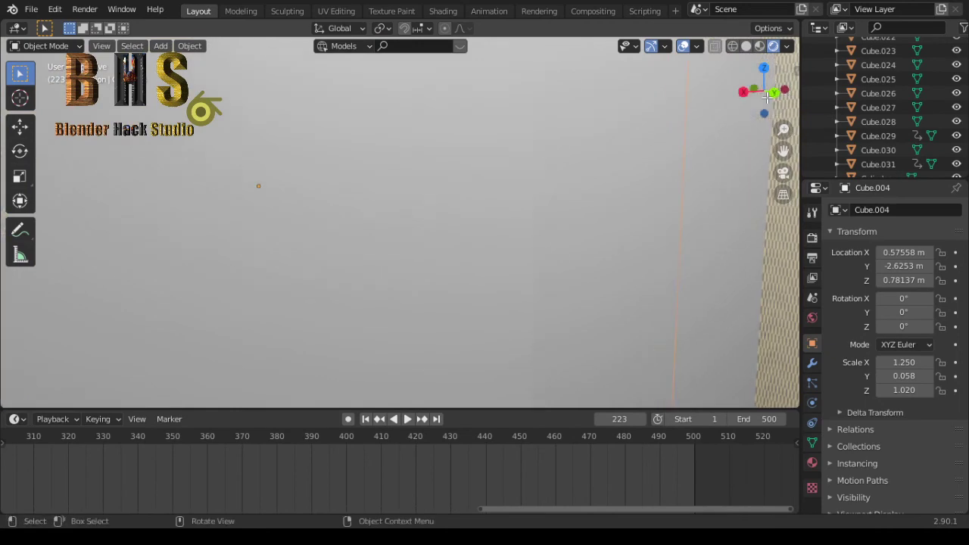
scroll(624, 199, down, 3)
scroll(624, 198, down, 2)
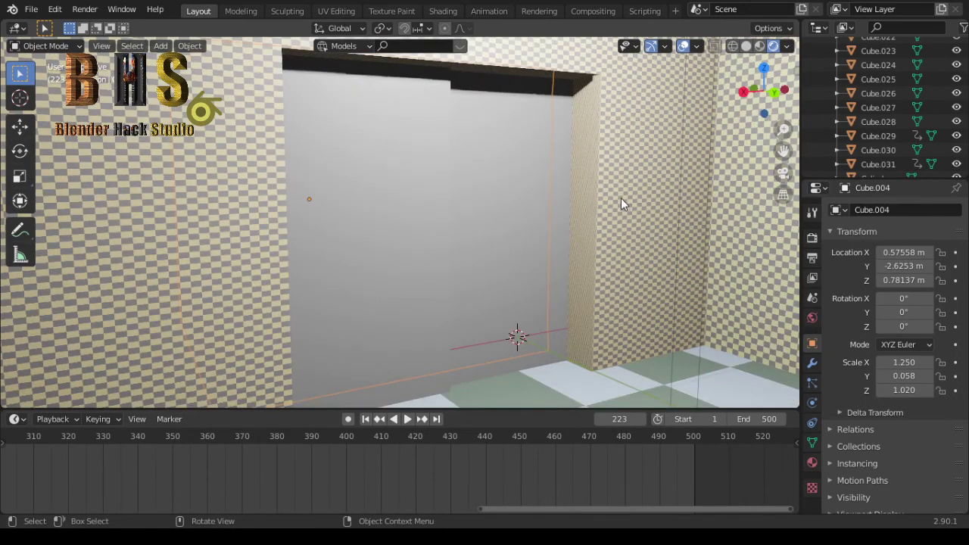
click(417, 237)
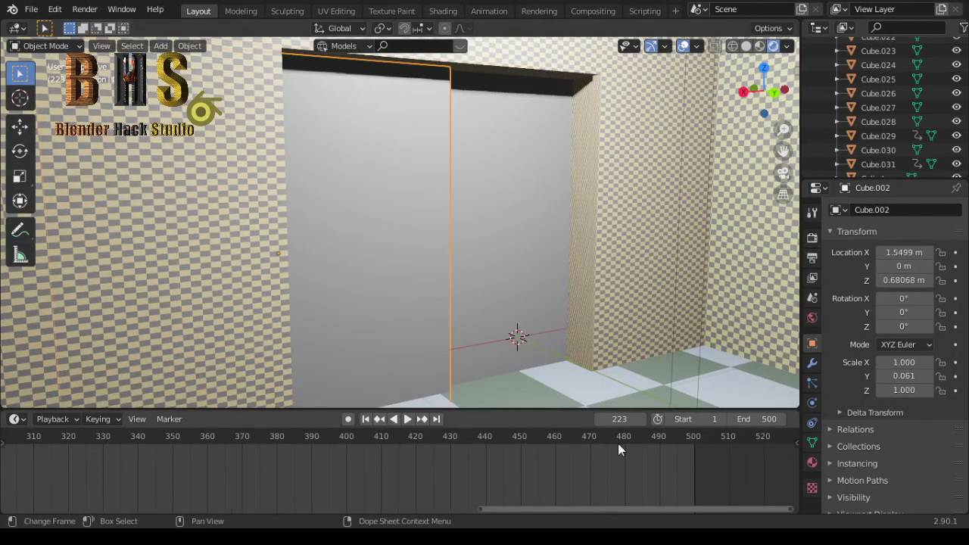
drag(631, 507, 169, 507)
ctrl+scroll(382, 474, left, 1)
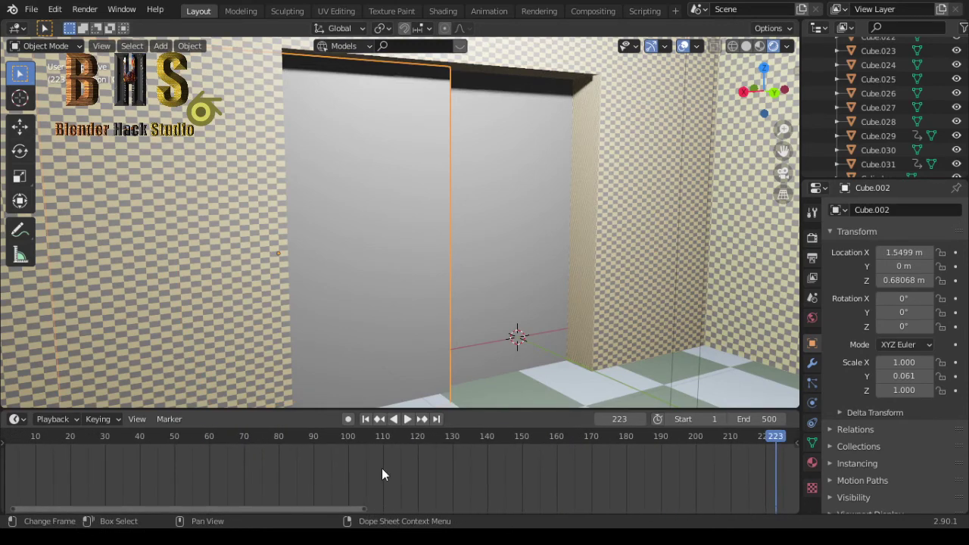
- Set the animation end frame to 250 and scrub back to about frame 120
double_click(752, 419)
text(250)
key(Return)
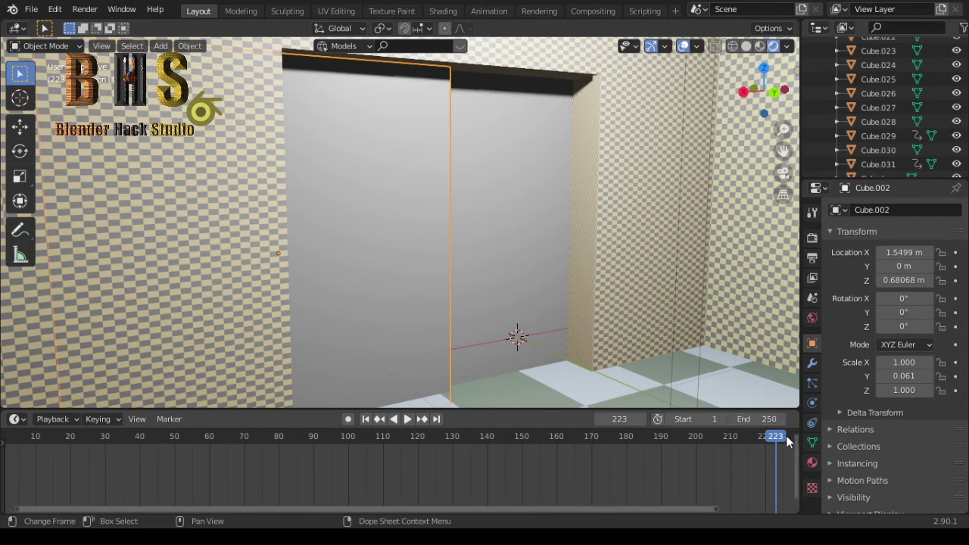
drag(786, 435, 764, 438)
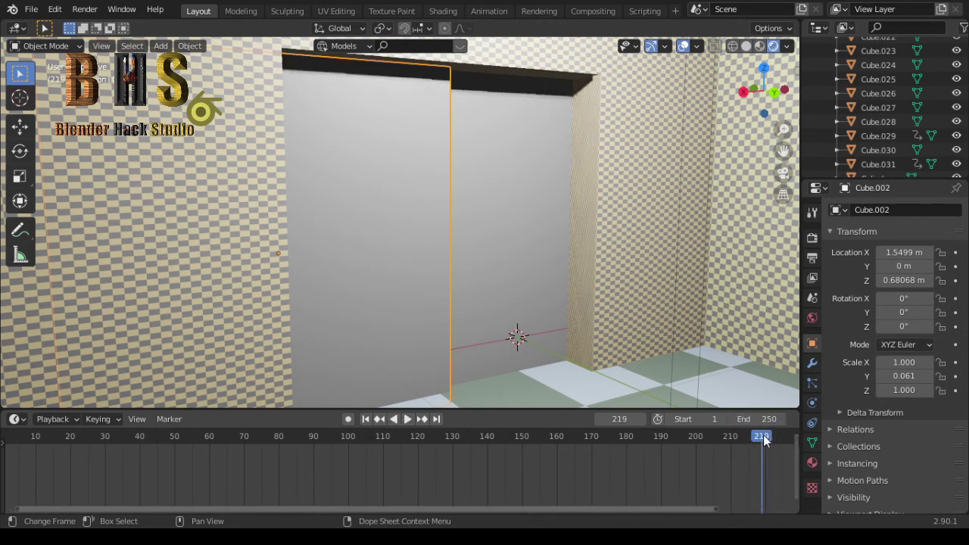
drag(681, 441, 634, 444)
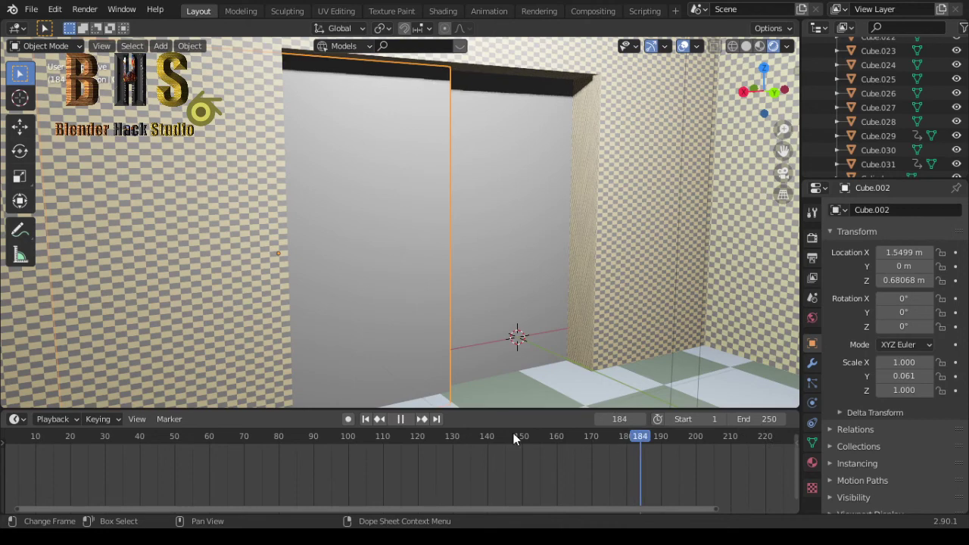
drag(513, 437, 422, 444)
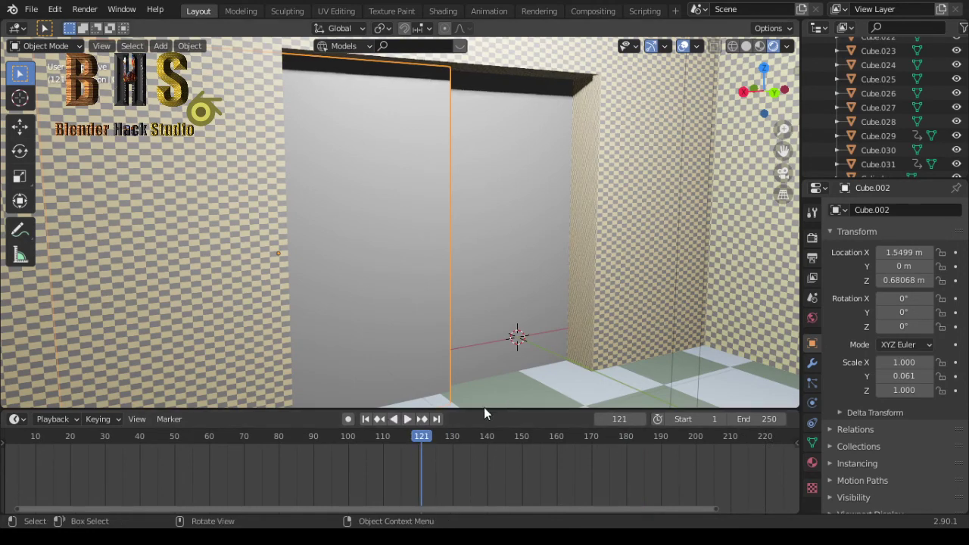
key(ctrl+shift+space)
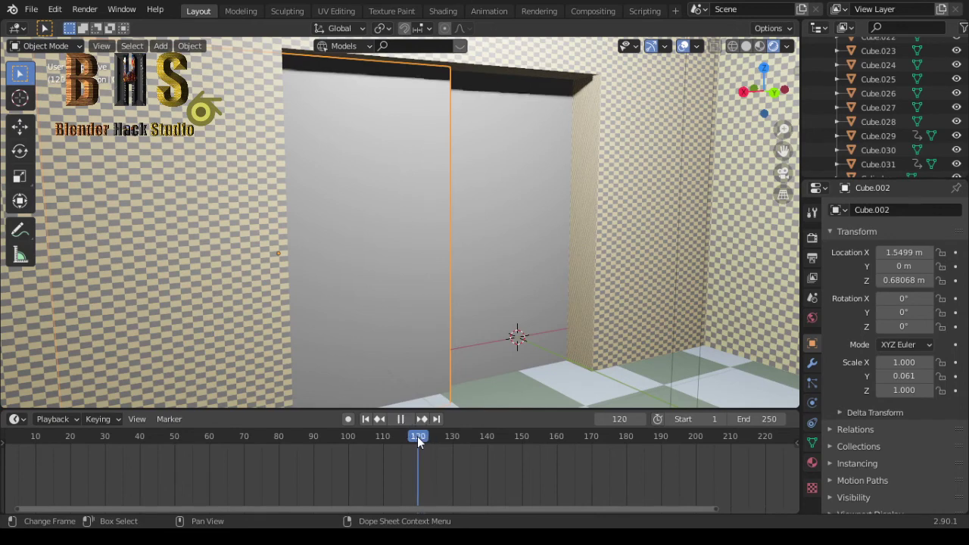
key(space)
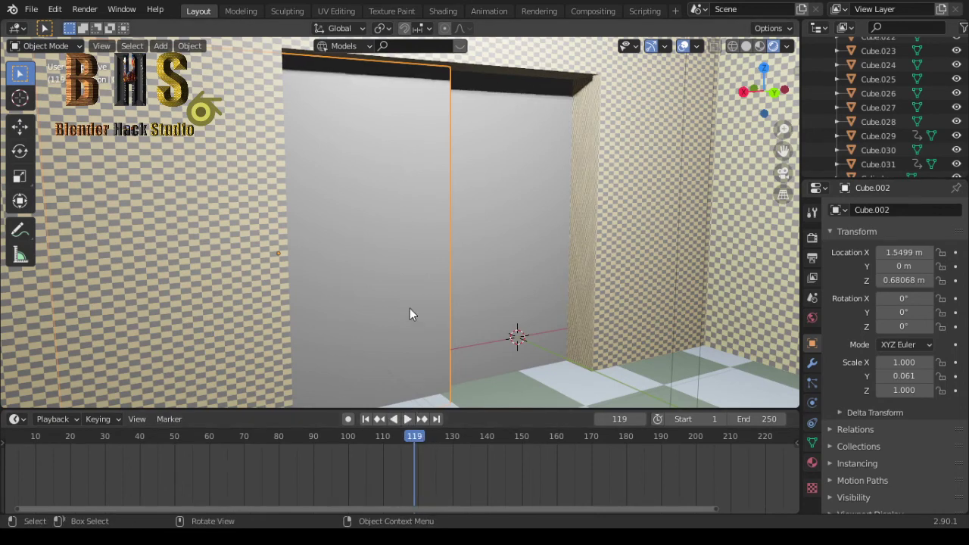
- Try sliding Cube.002 along X, undo the move, and replay the animation
key(g)
key(x)
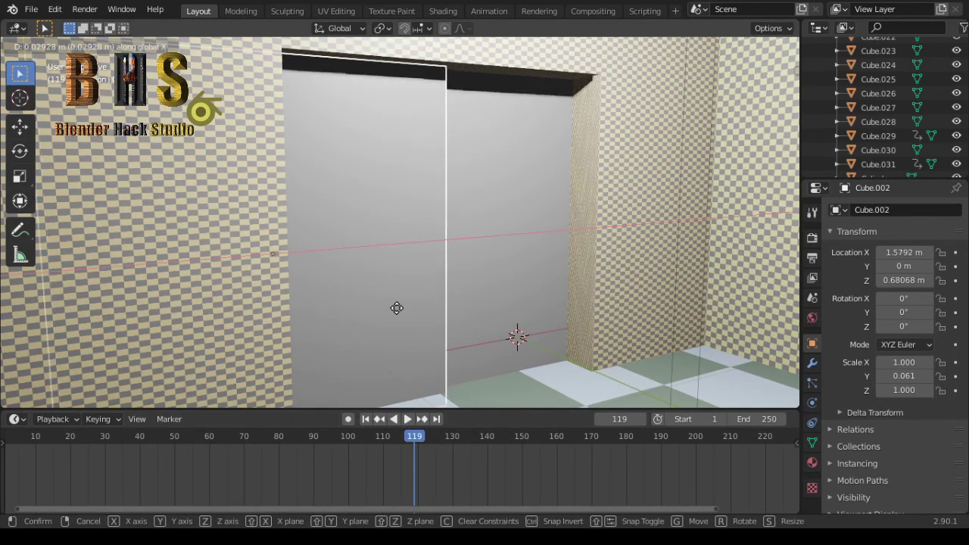
click(294, 323)
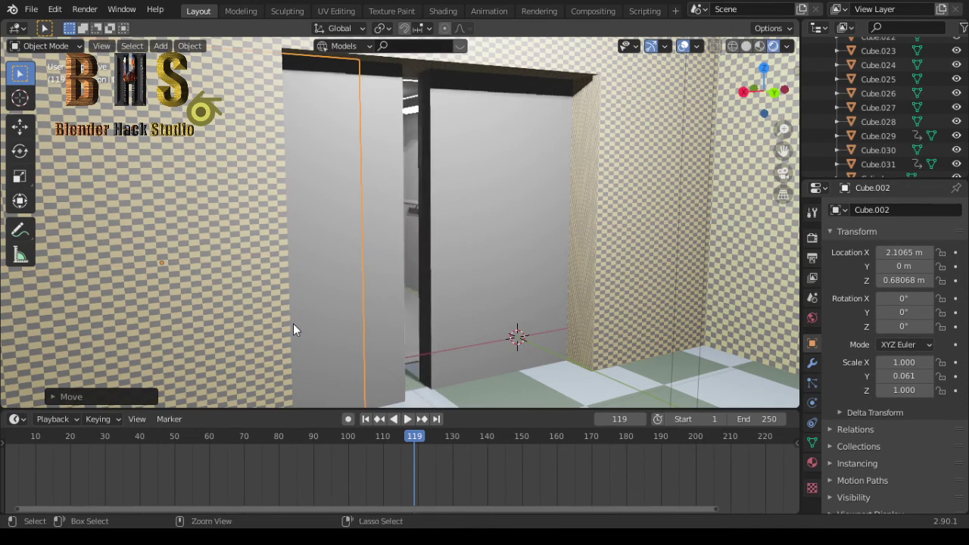
key(ctrl+z)
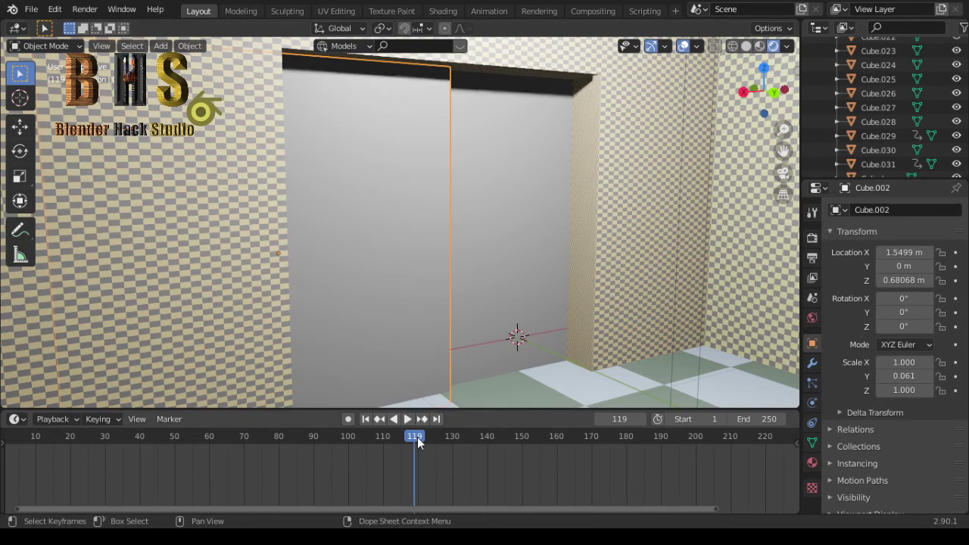
key(space)
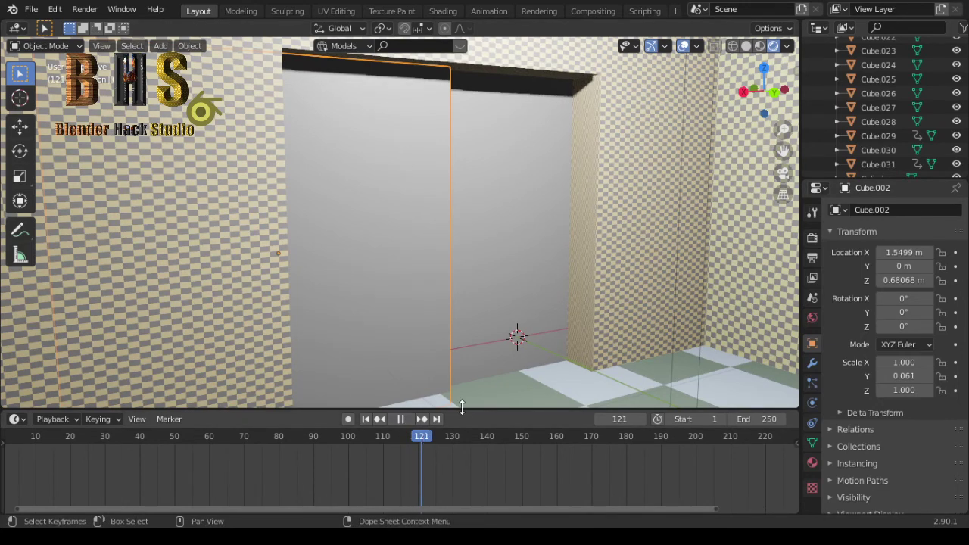
key(space)
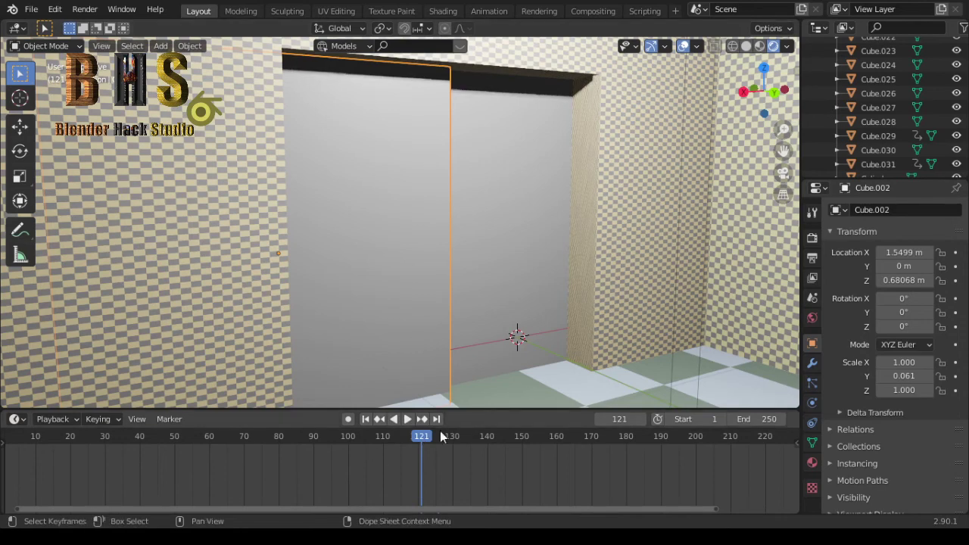
- At frame 0, keyframe closed X locations: Cube.002 at 1.5499 m, Cube.001 at -0.36333
click(621, 419)
text(0)
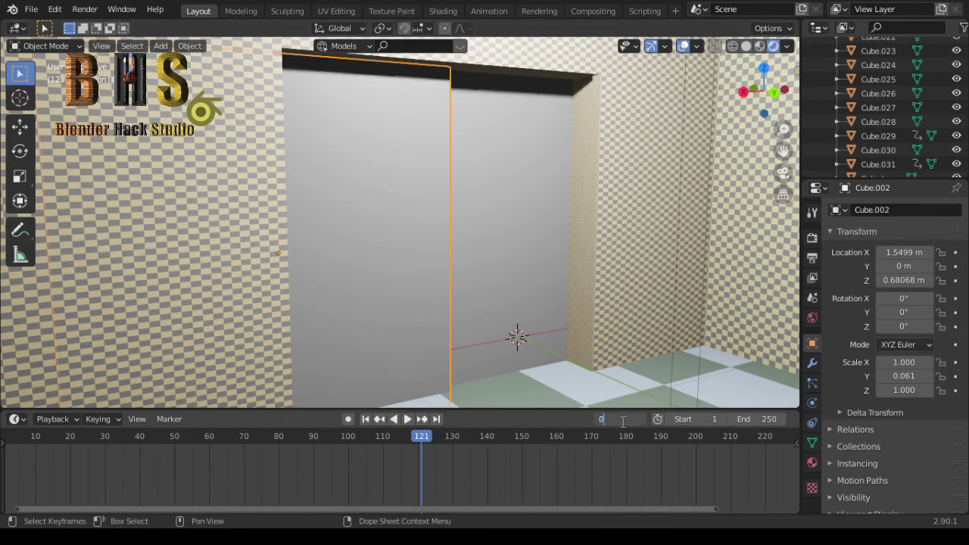
key(Return)
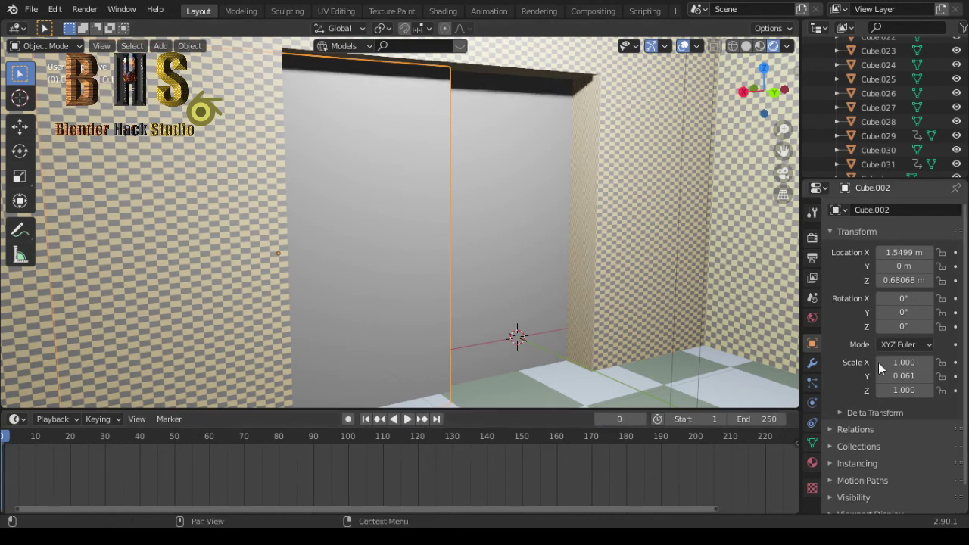
click(957, 254)
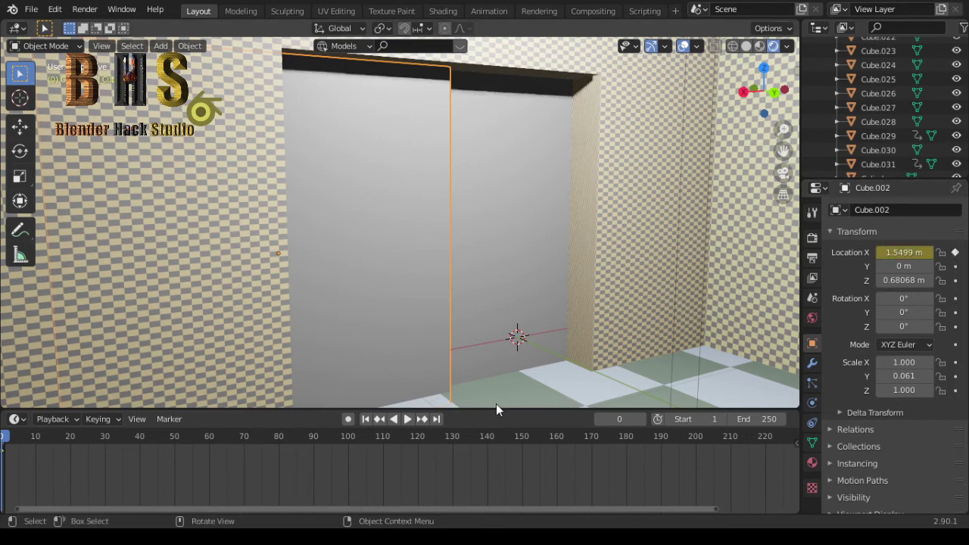
click(496, 285)
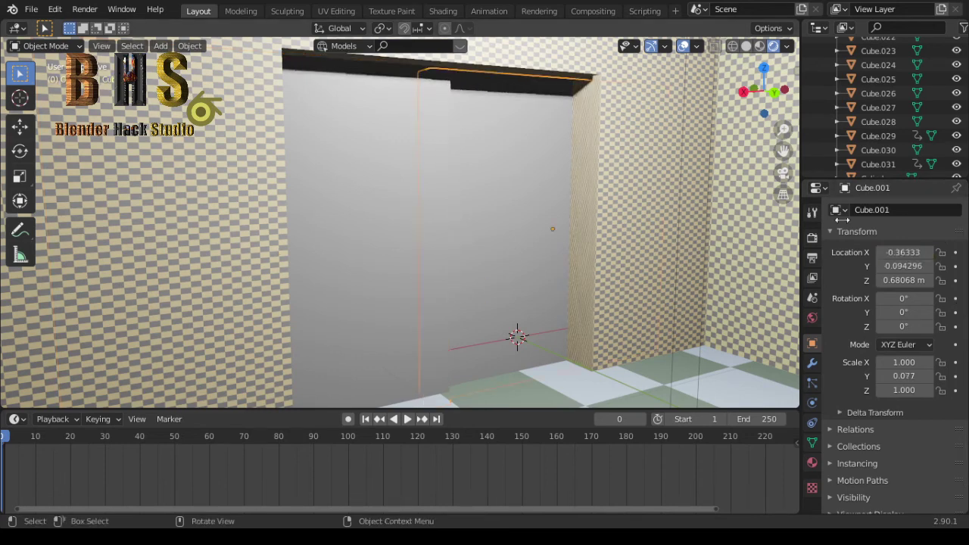
click(956, 253)
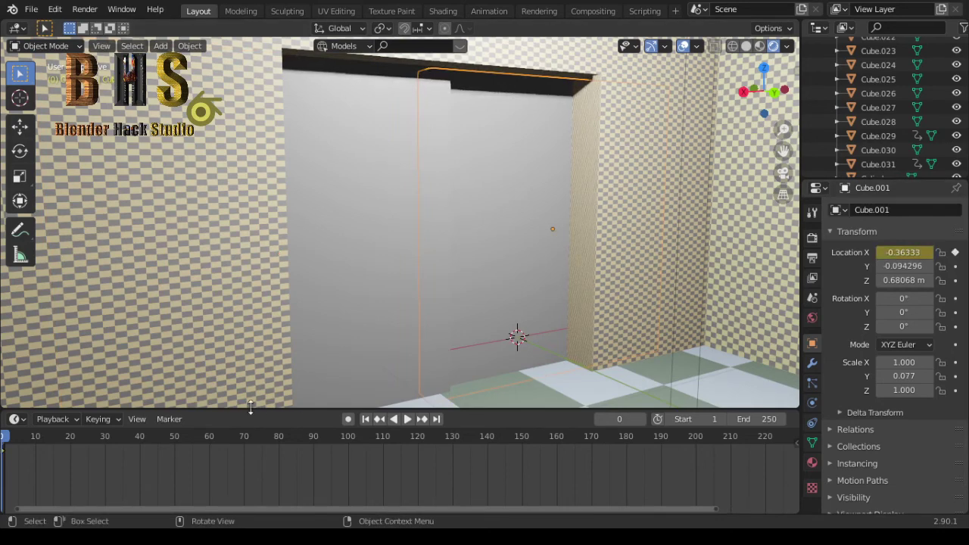
key(space)
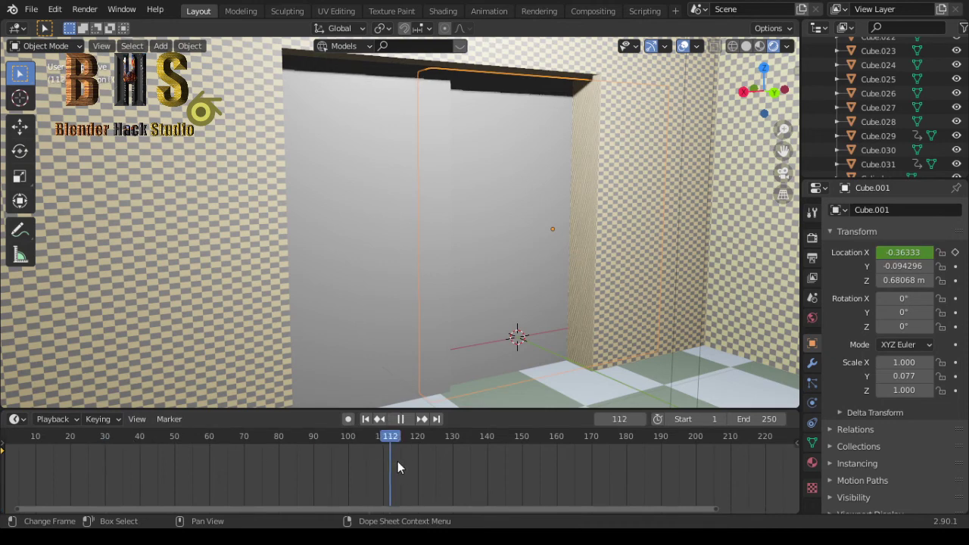
drag(408, 466, 380, 462)
key(space)
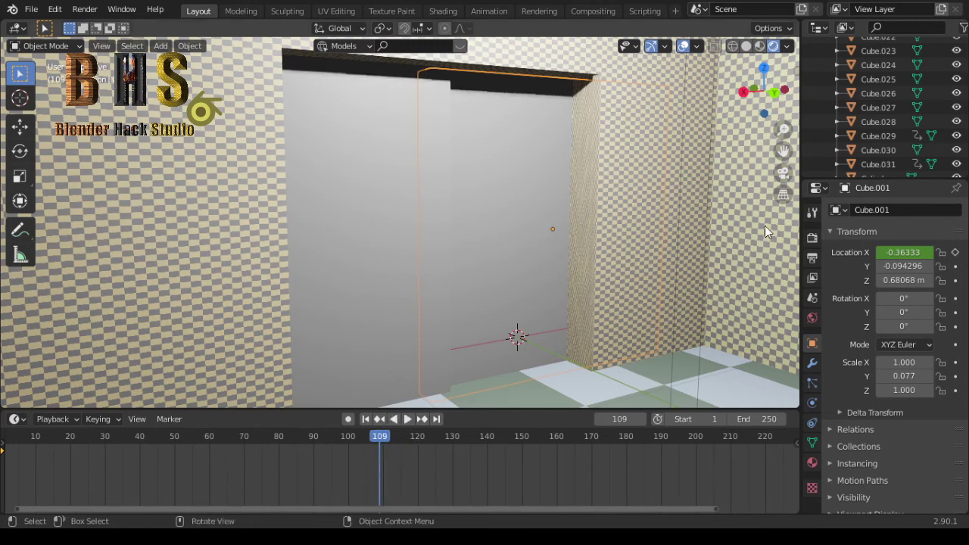
scroll(884, 123, down, 1)
scroll(883, 119, down, 2)
scroll(884, 120, down, 2)
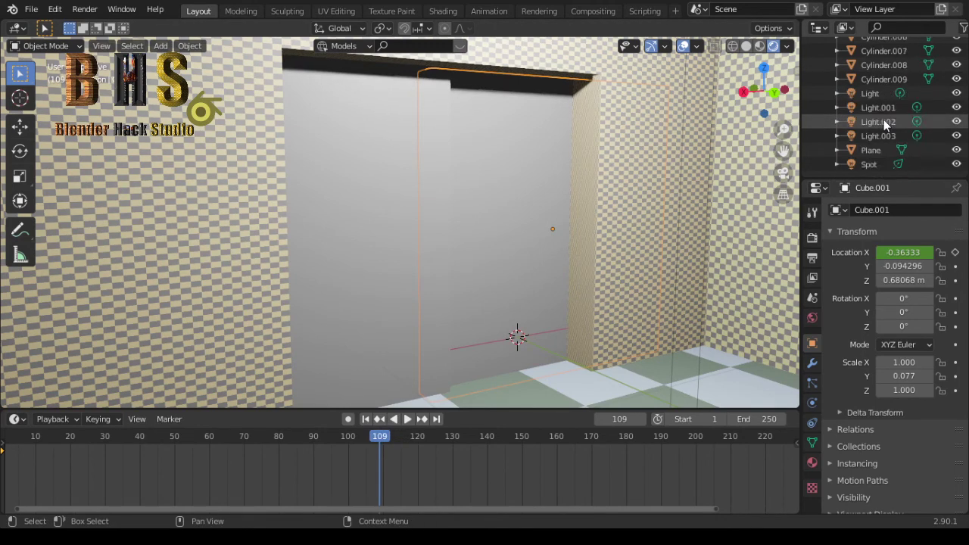
scroll(884, 120, up, 15)
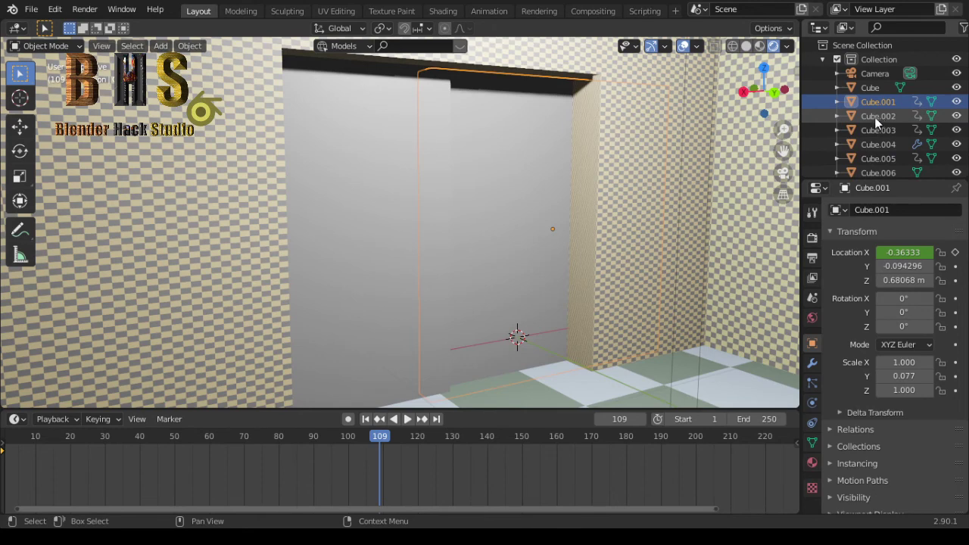
click(875, 116)
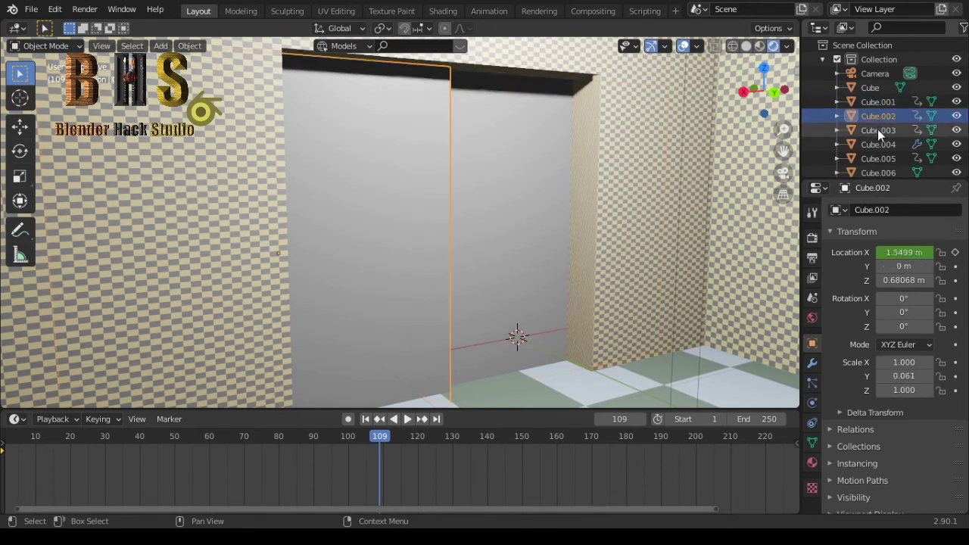
click(878, 130)
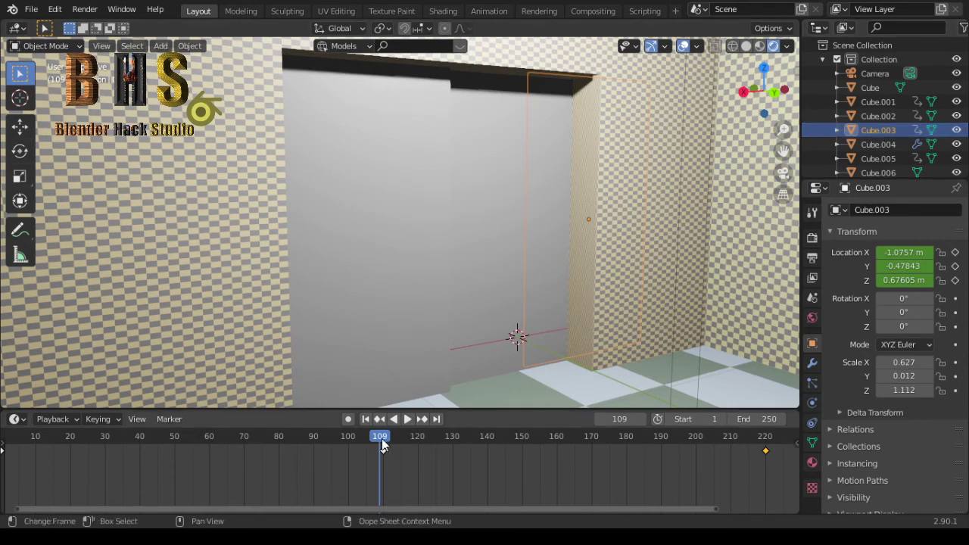
key(space)
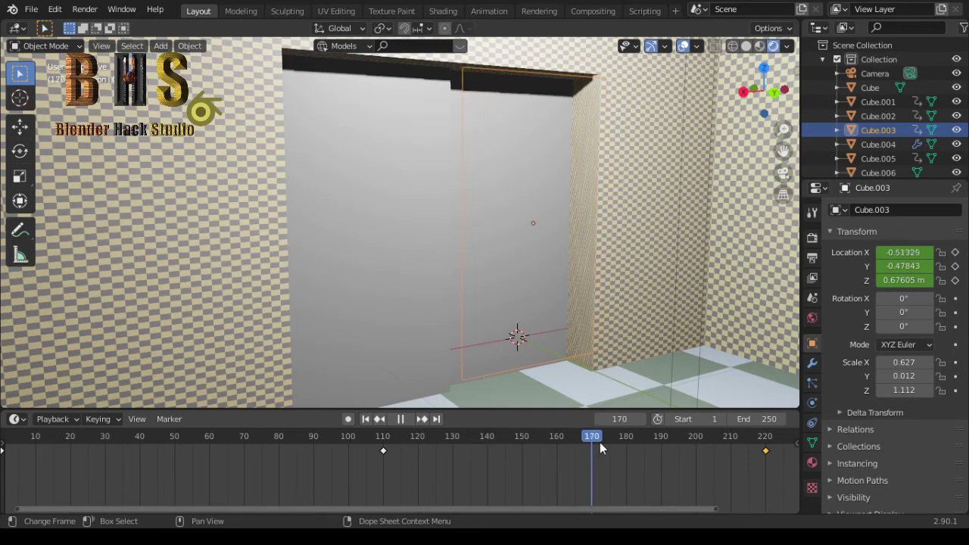
mouse_move(548, 448)
mouse_down()
mouse_move(331, 454)
mouse_move(410, 456)
mouse_move(362, 467)
mouse_move(411, 454)
mouse_up()
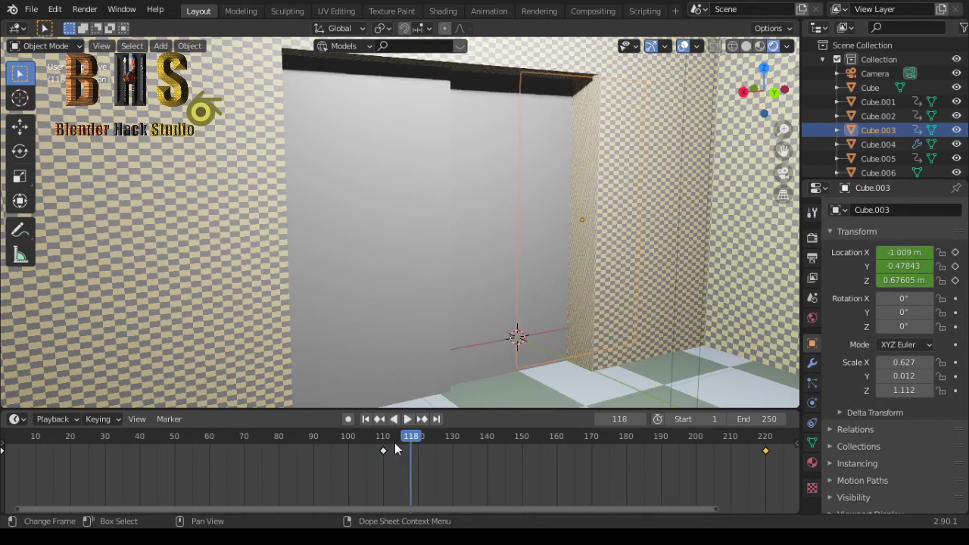
- At frame 110, slide Cube.002 open to X 2.507 m and keyframe that position
click(414, 233)
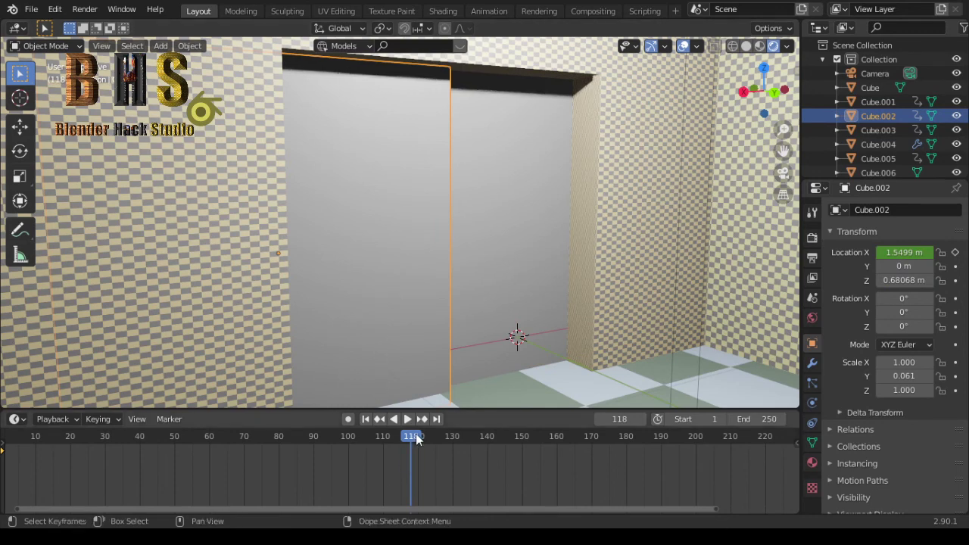
key(space)
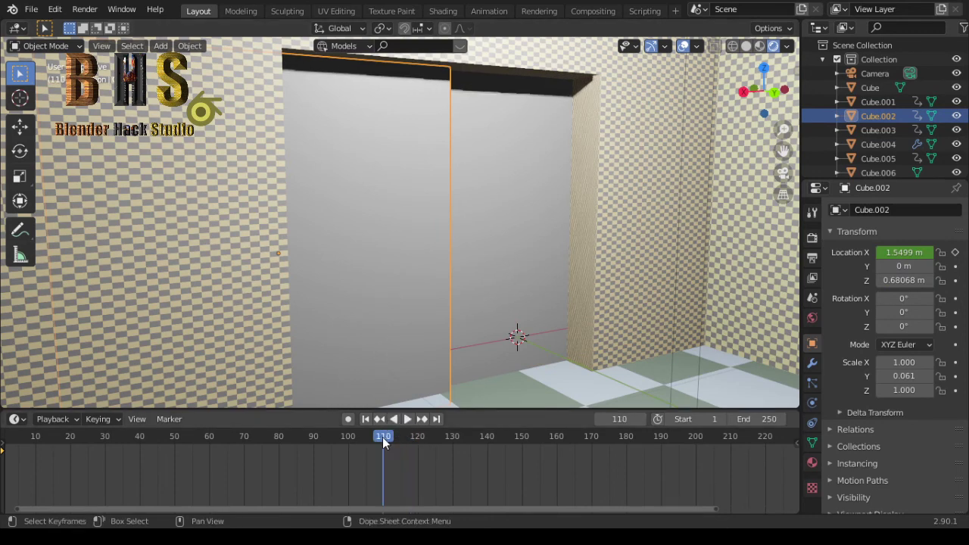
key(space)
key(g)
key(z)
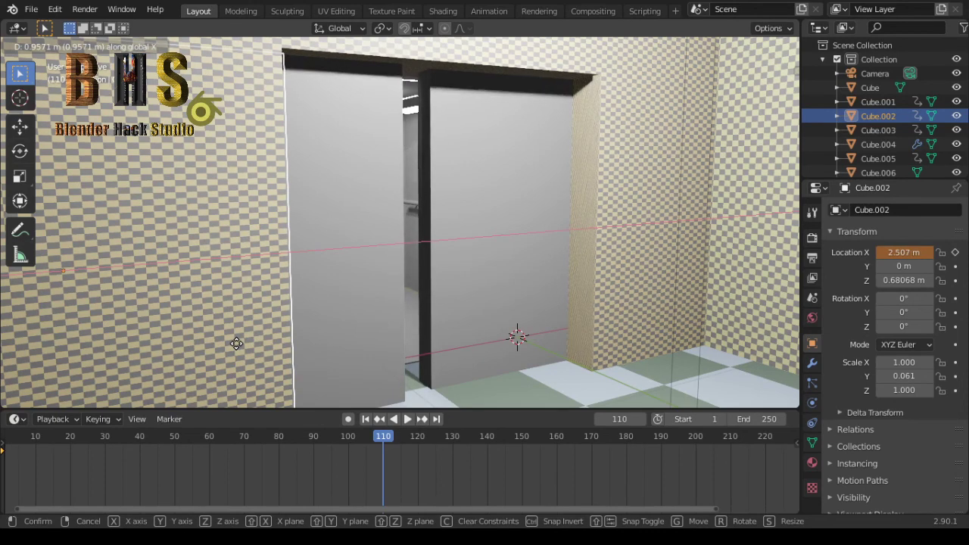
click(236, 344)
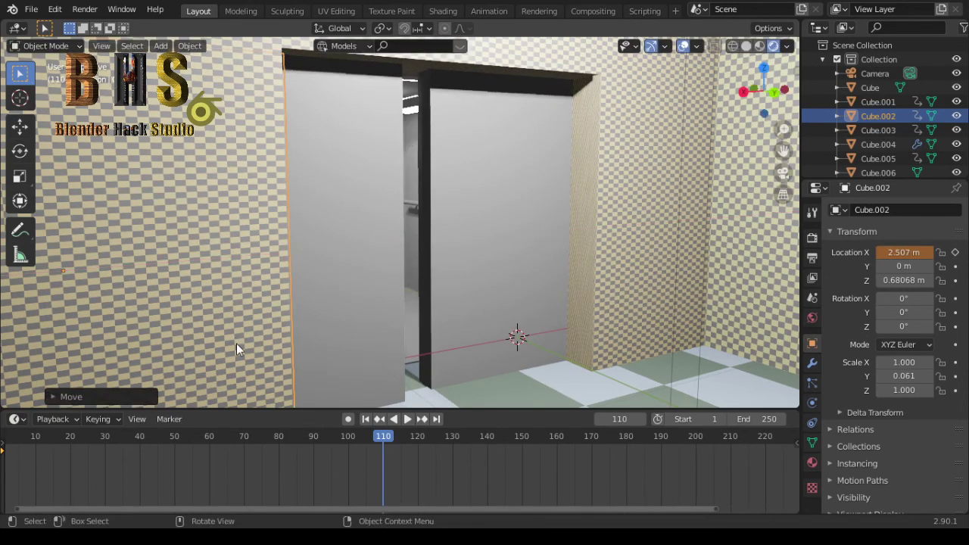
click(955, 253)
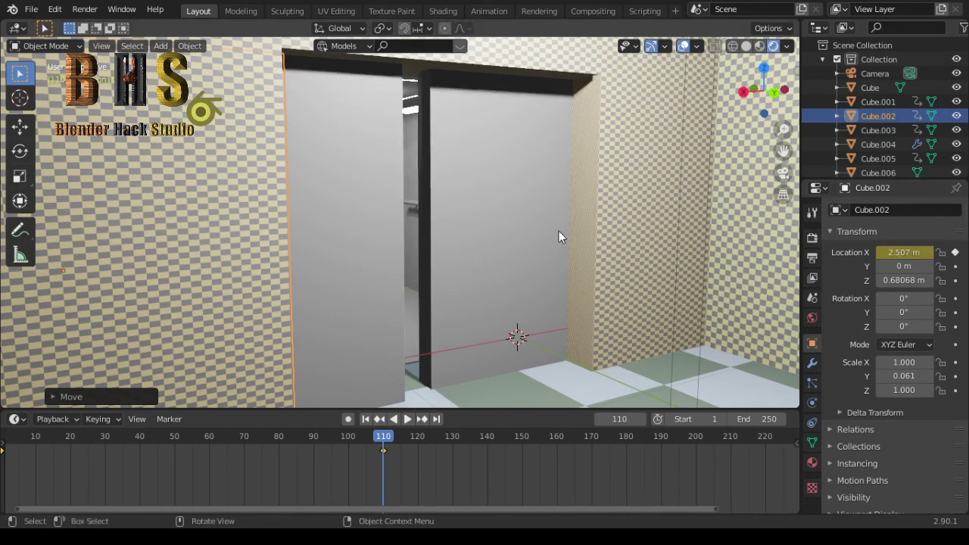
click(515, 262)
- Slide Cube.001 open to X -1.3975 m and keyframe it at frame 110
key(g)
key(x)
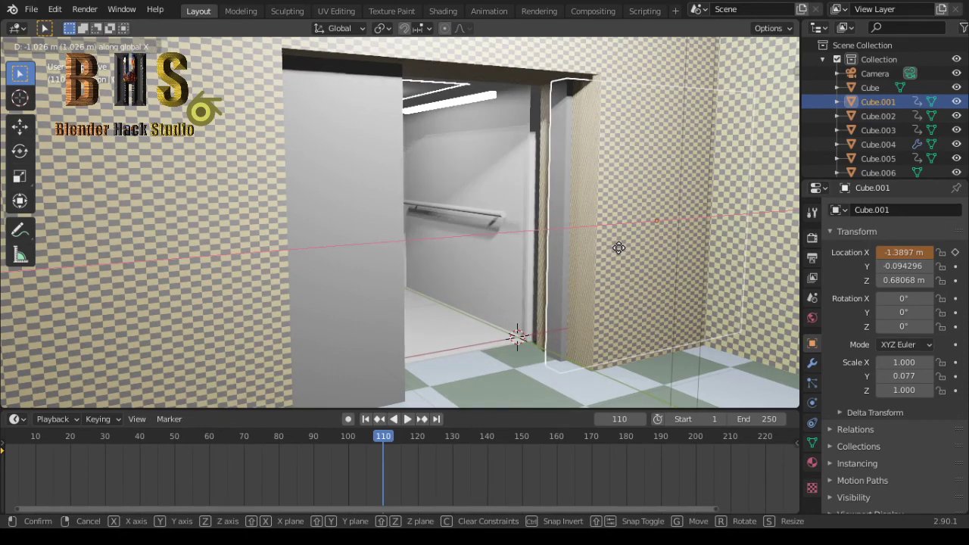
click(620, 247)
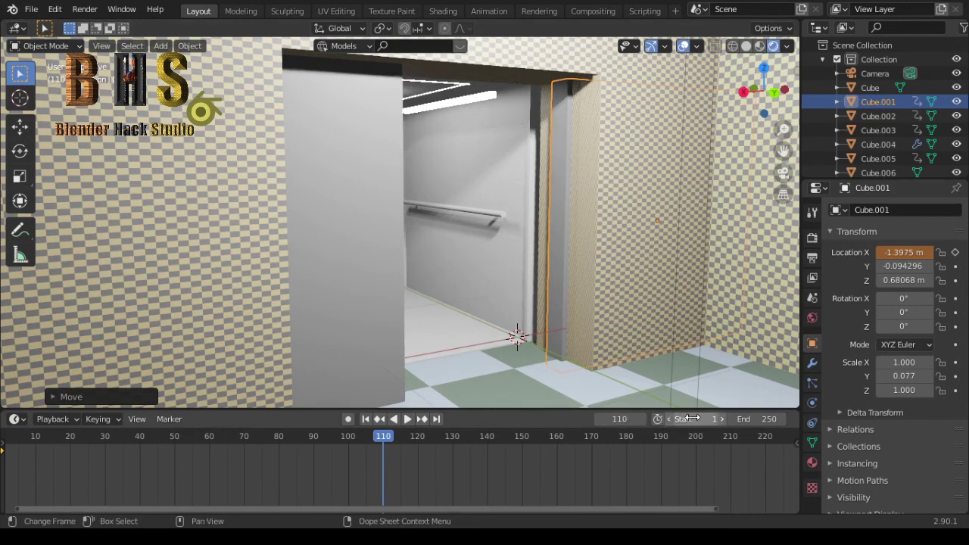
click(955, 253)
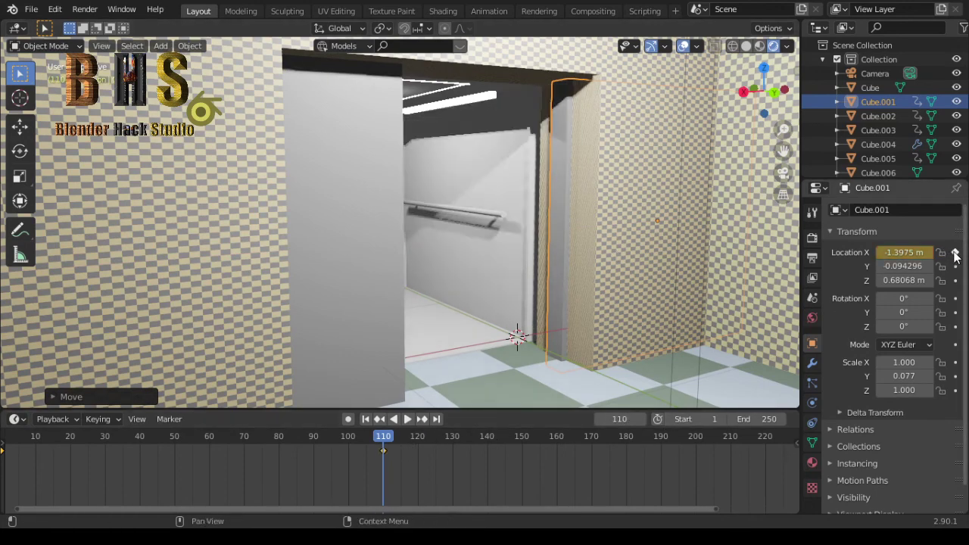
- Select left door Cube.030 and start sliding it along X
click(367, 201)
key(g)
key(x)
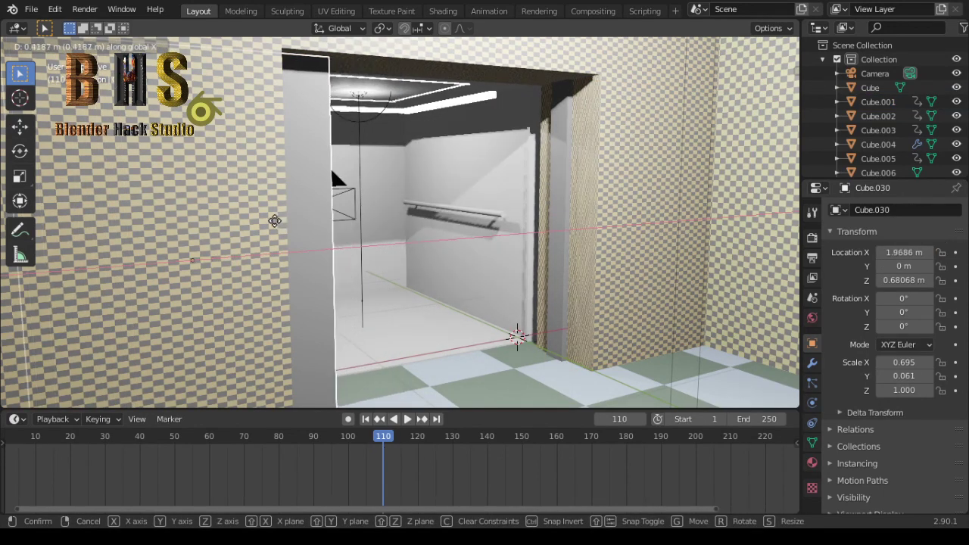
- Adjust Cube.030 open to X 2.2253 m and keyframe it at frame 110
click(230, 234)
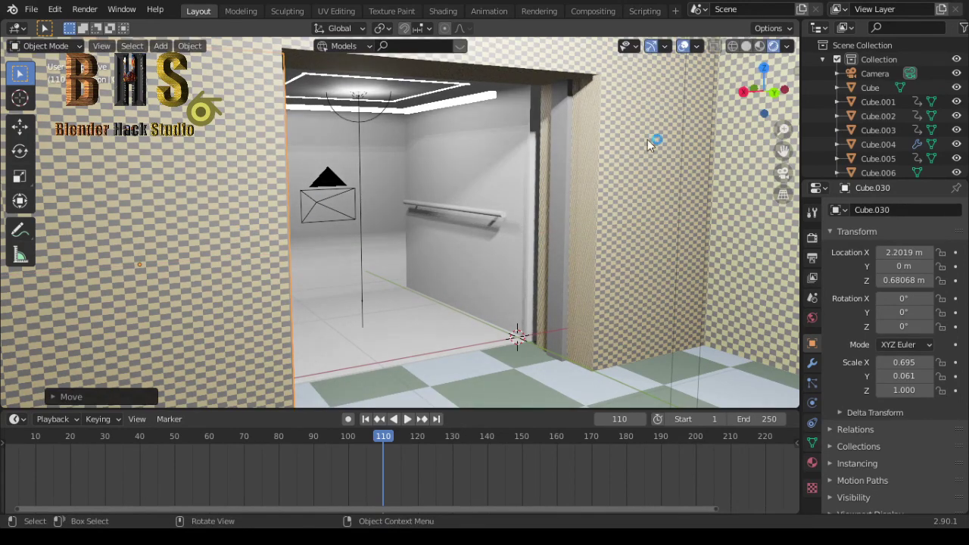
drag(785, 89, 764, 92)
key(g)
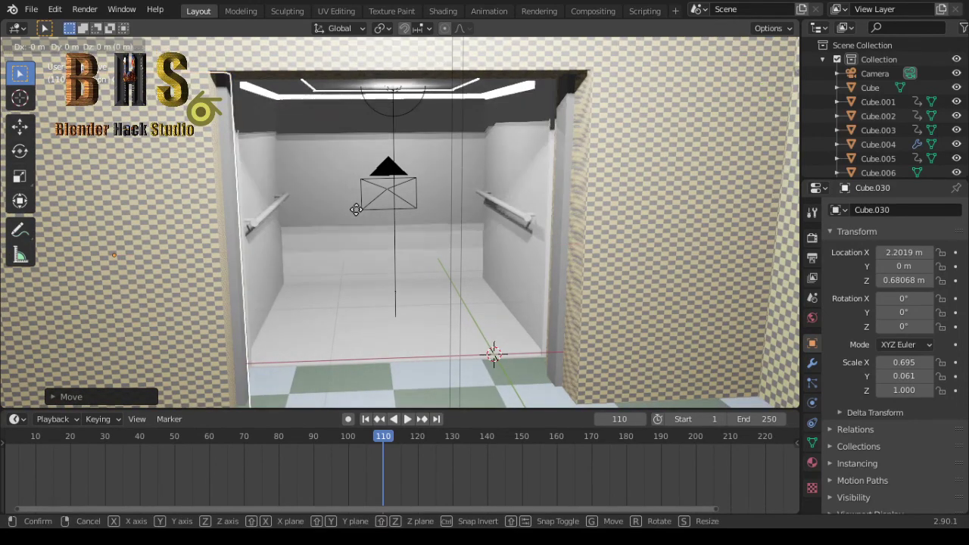
key(x)
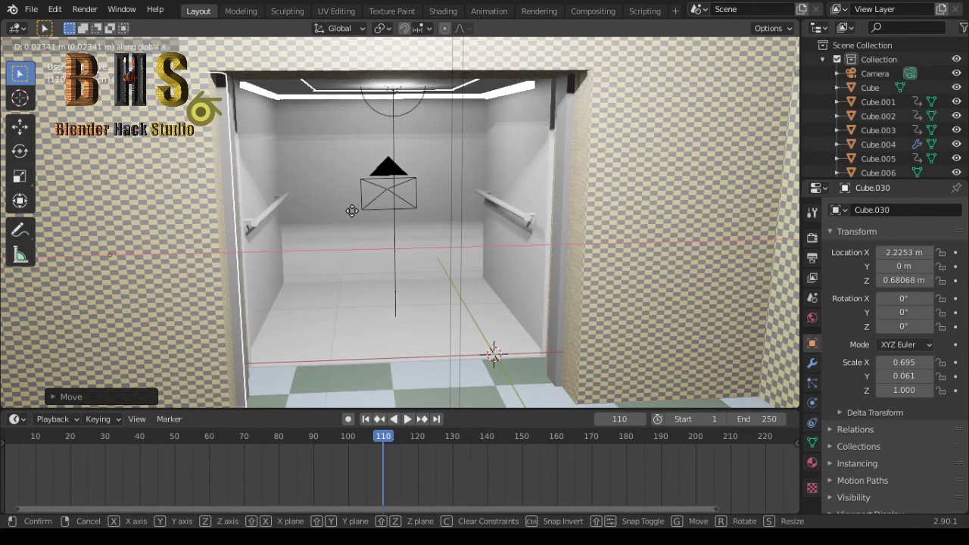
click(352, 212)
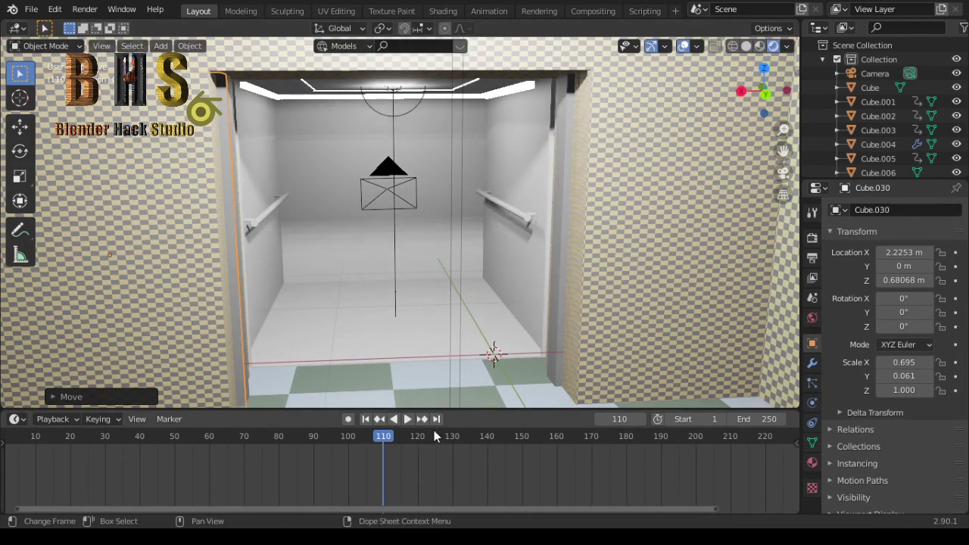
click(956, 253)
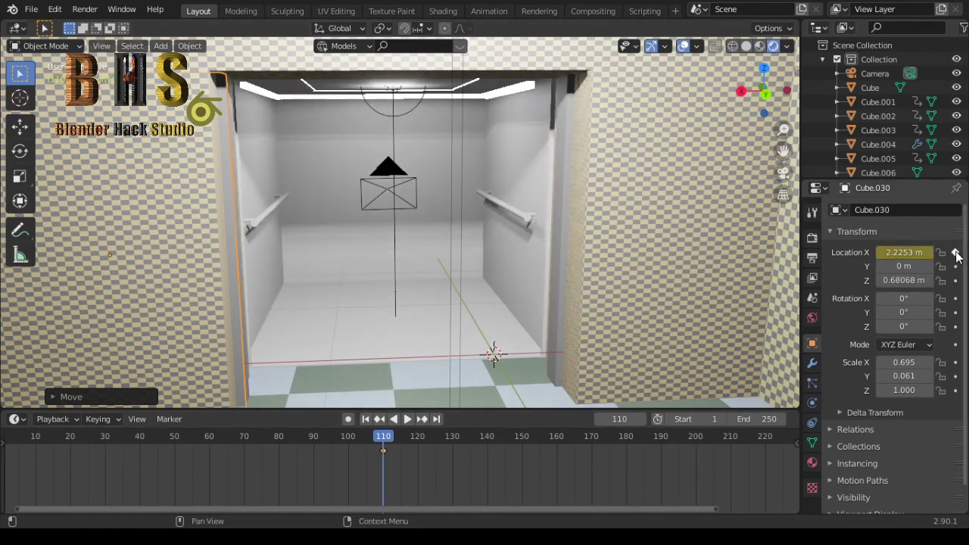
- Play back the door animation to check it, then select the Cube.002 door panel
key(space)
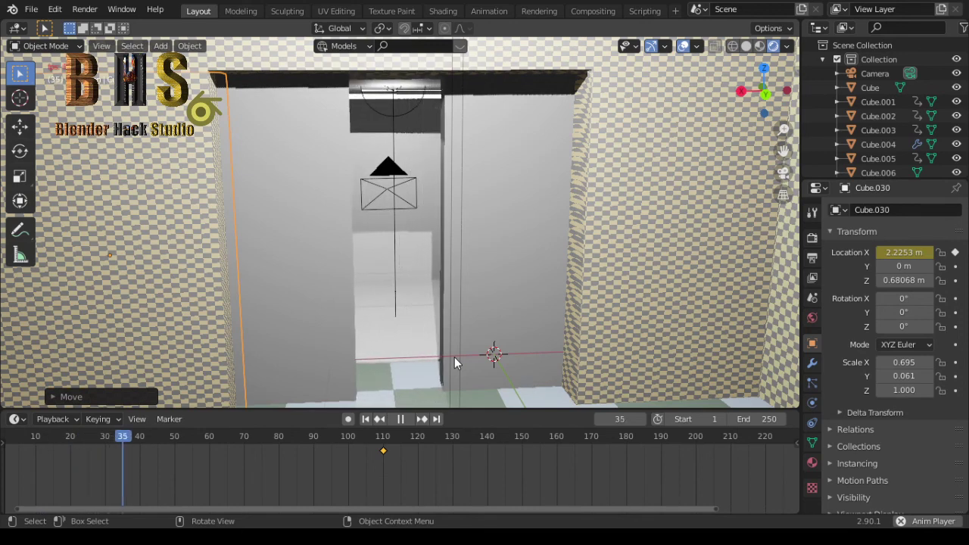
key(space)
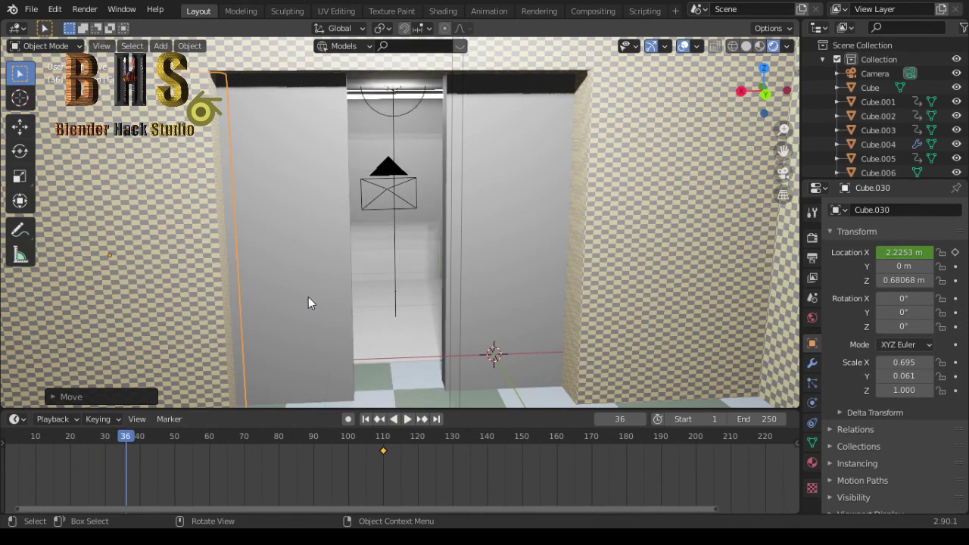
click(308, 298)
click(608, 422)
text(240)
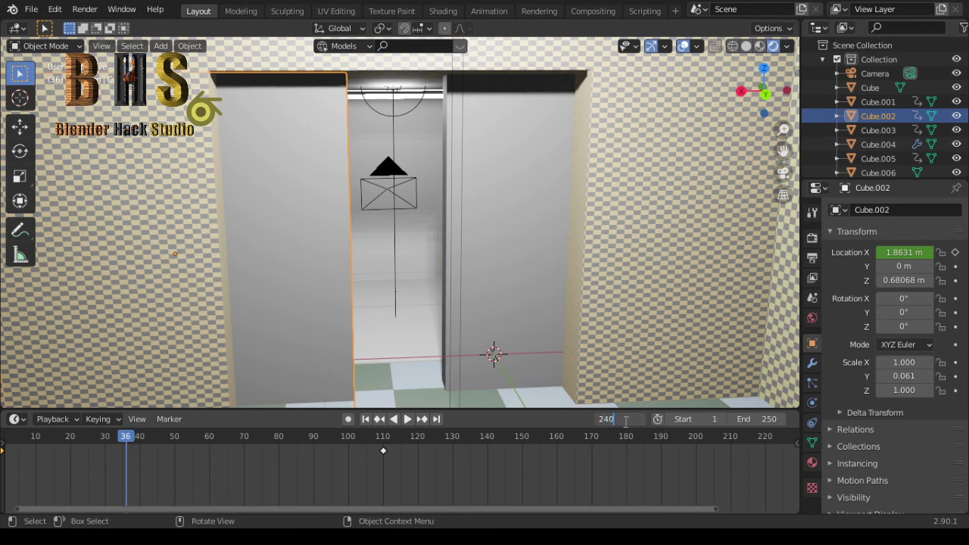
- At frame 240, keyframe Cube.002 and Cube.001 slid closed, then play through the scene camera
key(Return)
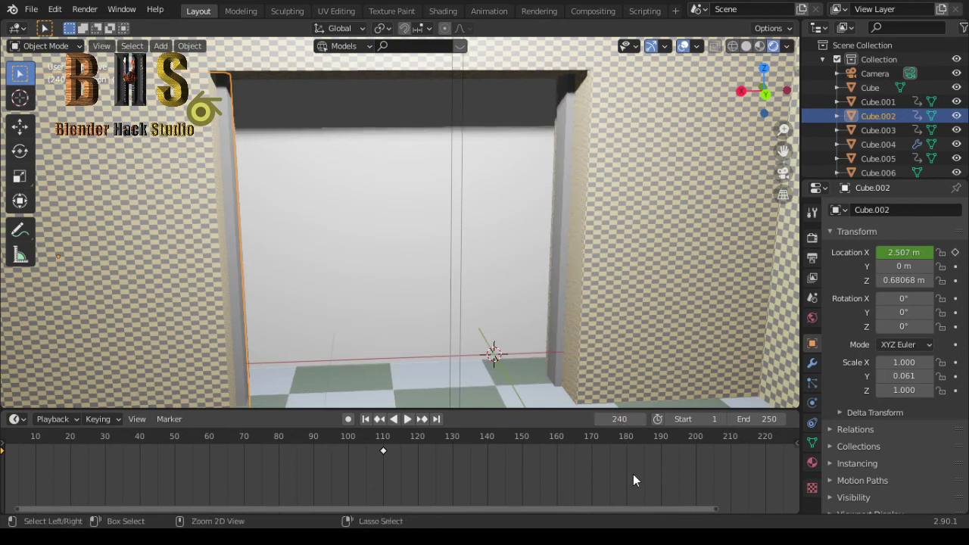
key(ctrl+z)
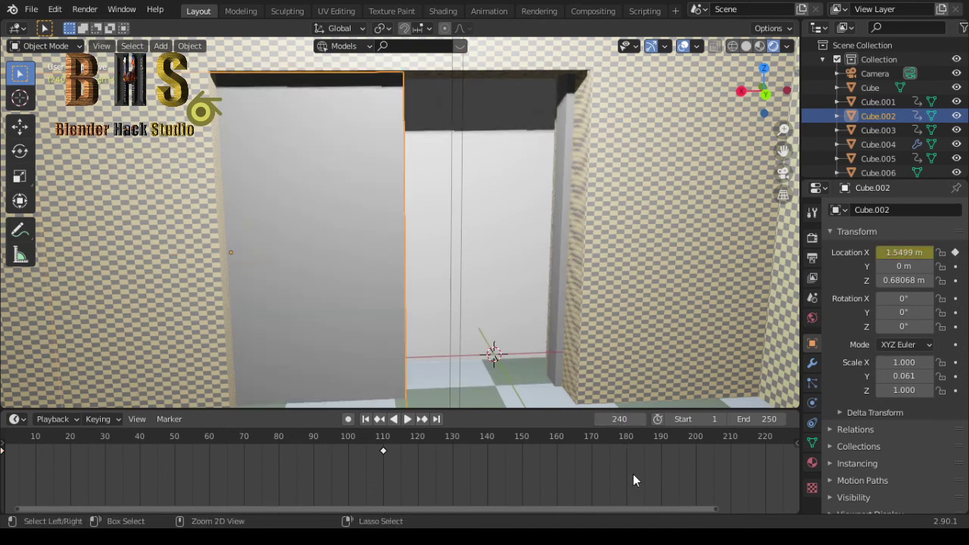
click(562, 252)
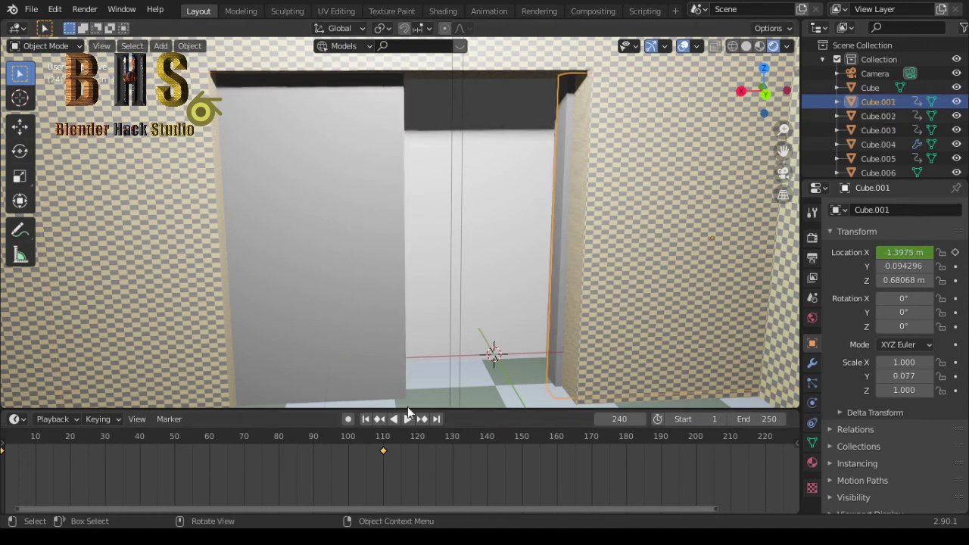
click(2, 452)
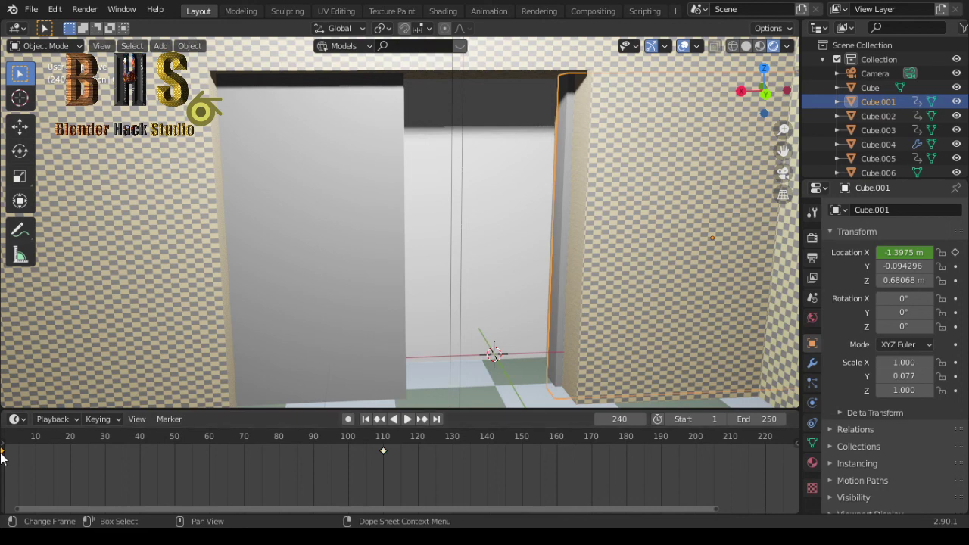
key(ctrl+v)
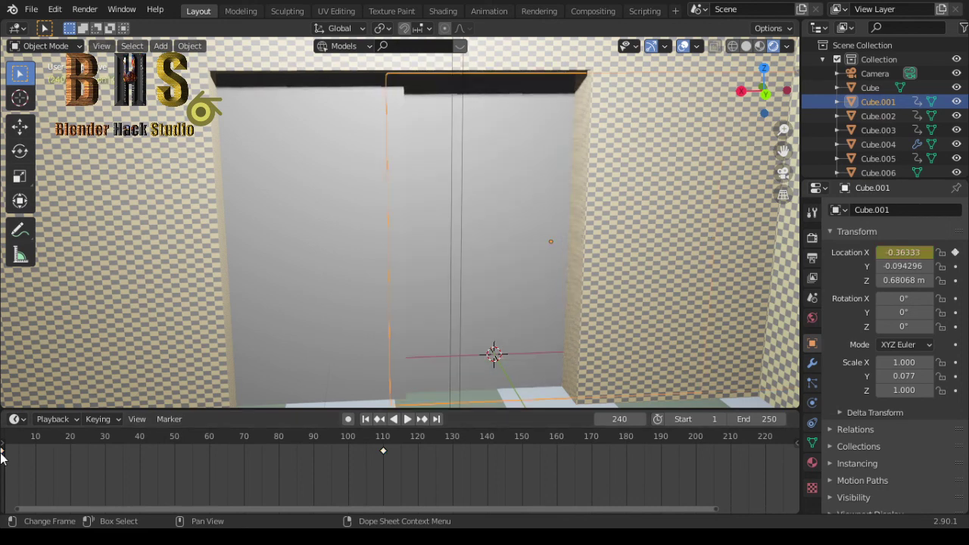
key(space)
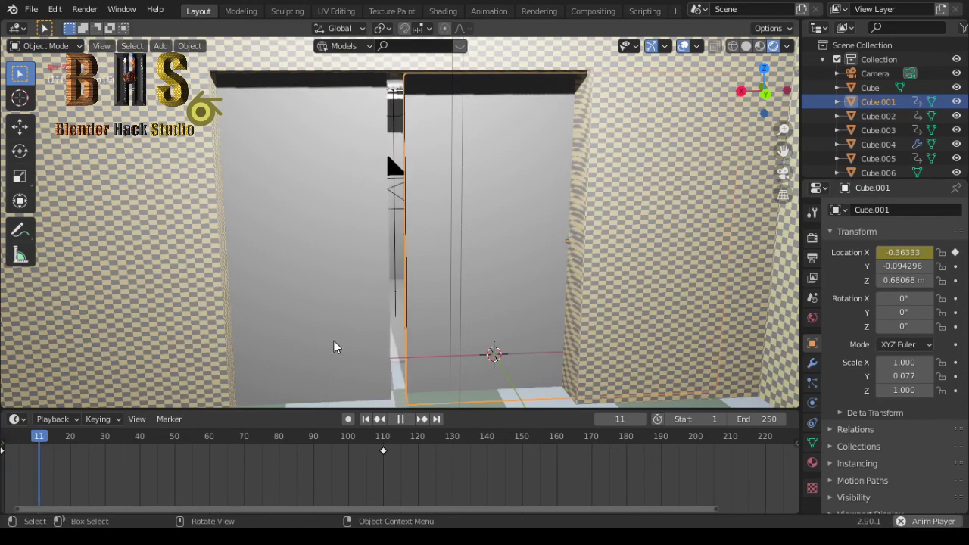
key(KP_0)
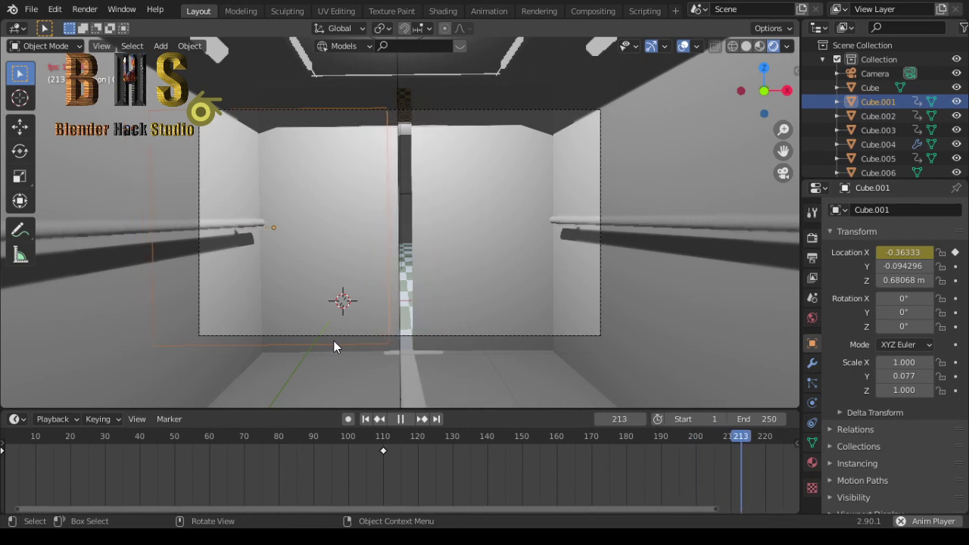
- Hide viewport overlays and stop camera-view playback at frame 110 with the doors open
click(684, 48)
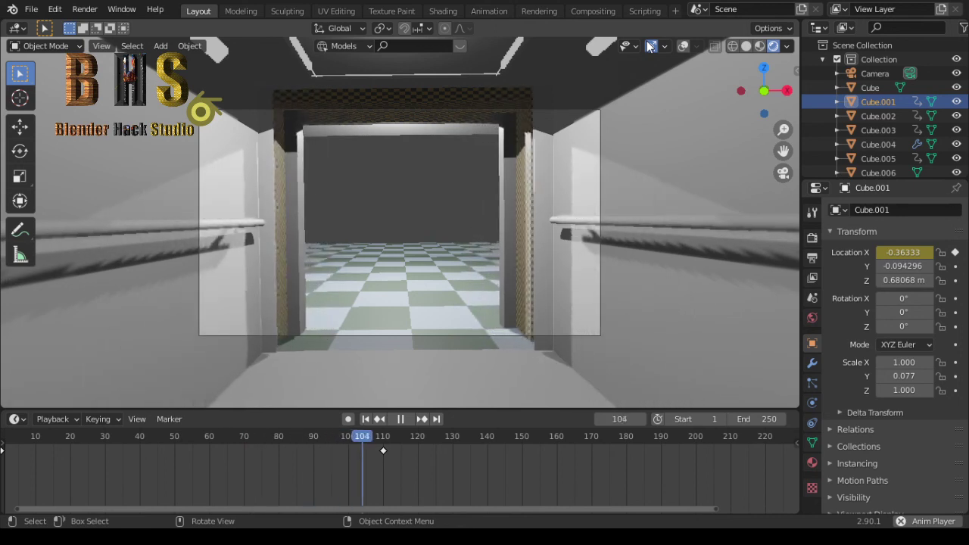
key(space)
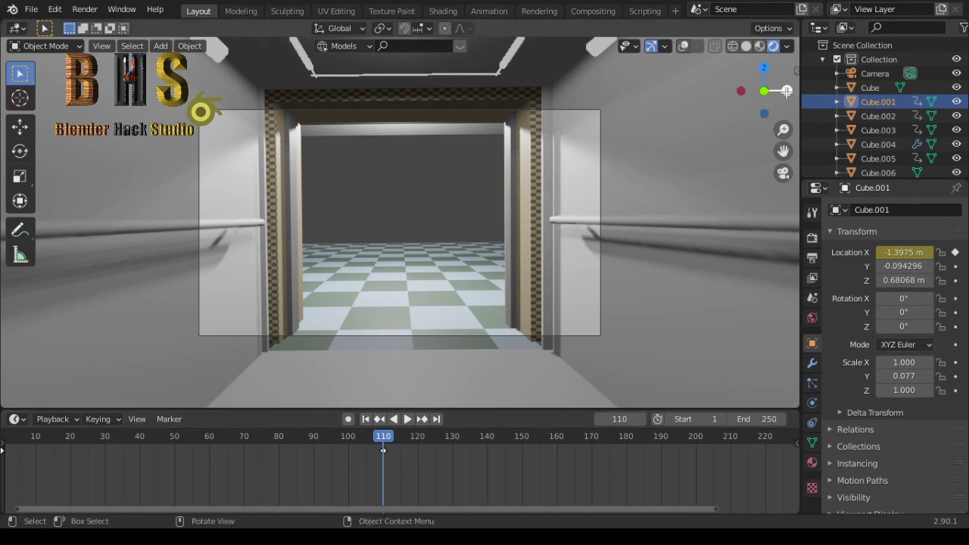
- Orbit out of camera view and zoom out to frame the lobby with the open doorway centred
mouse_move(786, 91)
mouse_down()
mouse_move(750, 103)
mouse_move(757, 97)
mouse_up()
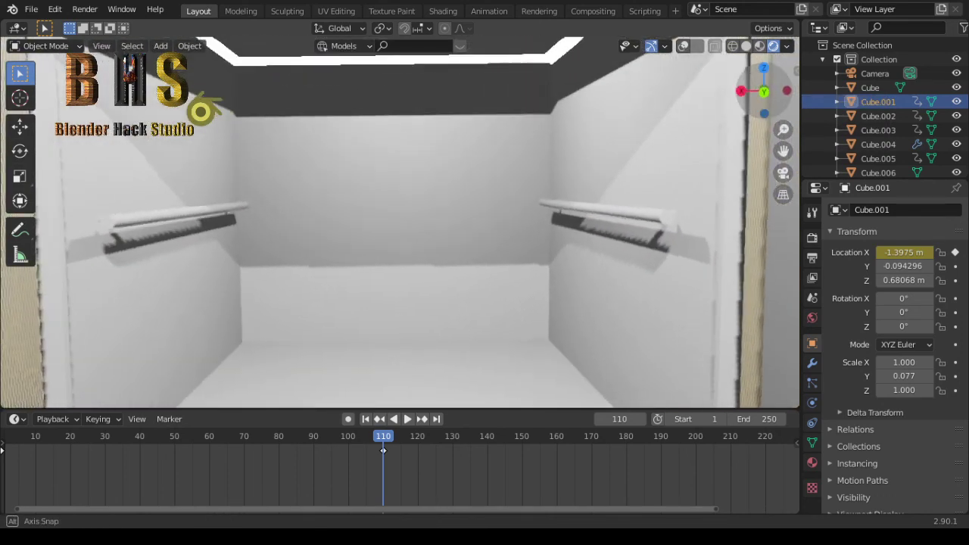
drag(758, 97, 787, 97)
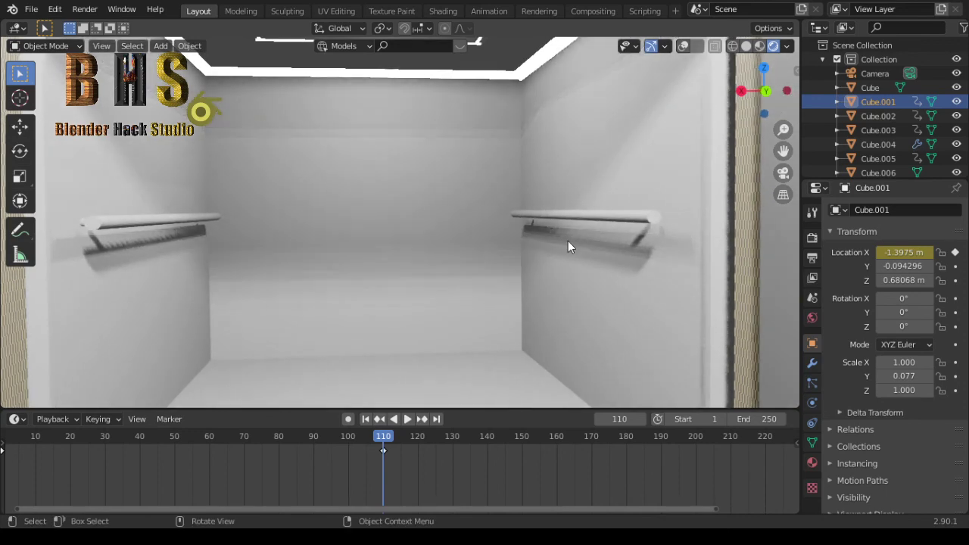
scroll(568, 243, down, 2)
scroll(570, 247, down, 1)
scroll(570, 246, down, 1)
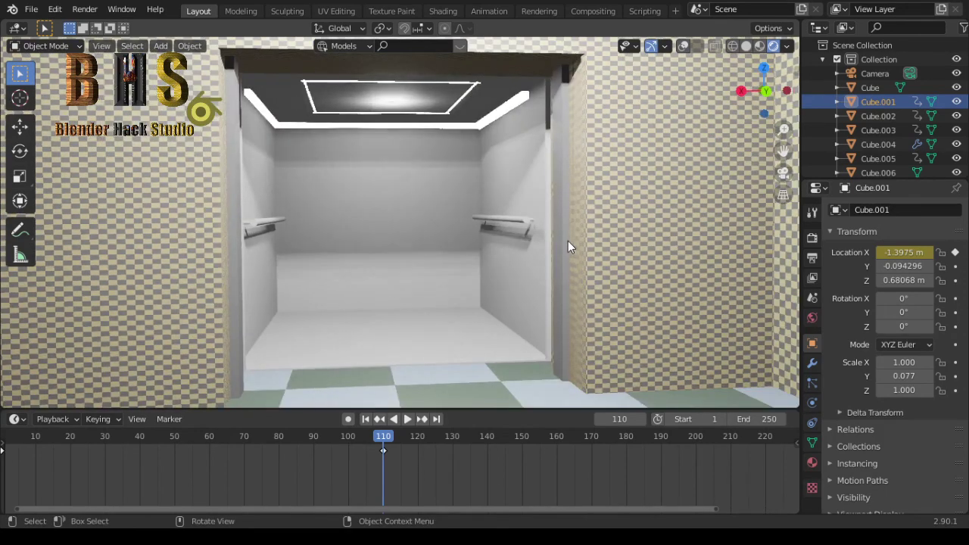
scroll(570, 246, down, 1)
scroll(569, 246, down, 1)
scroll(567, 241, down, 1)
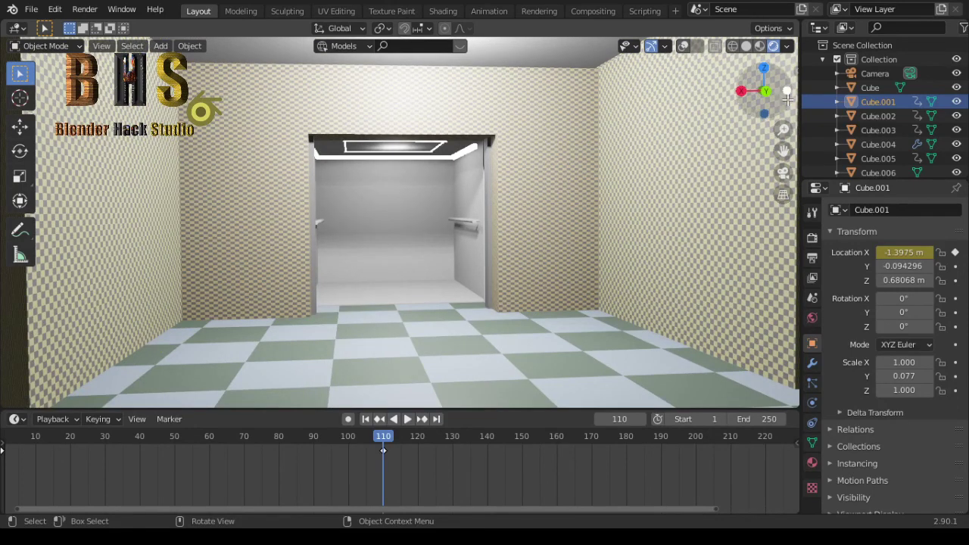
drag(785, 89, 786, 90)
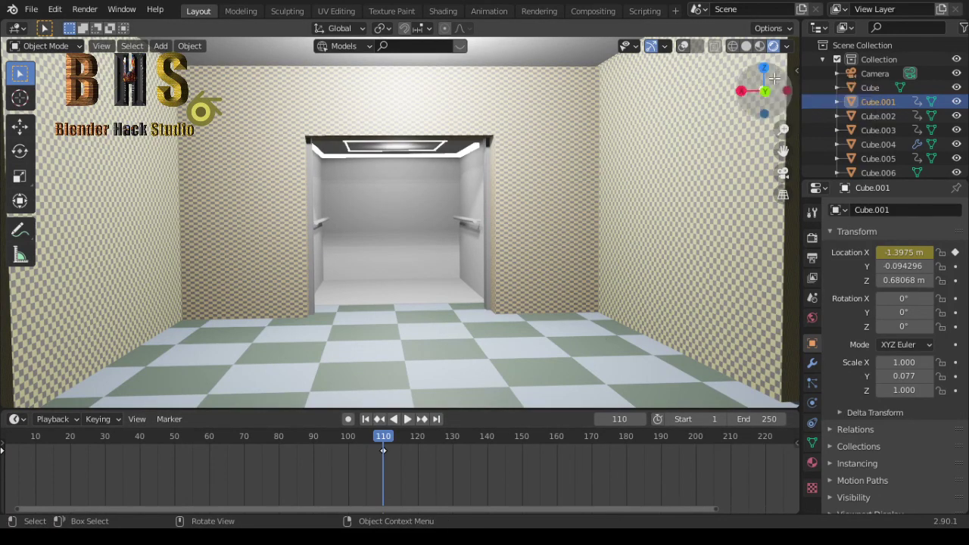
drag(740, 92, 742, 92)
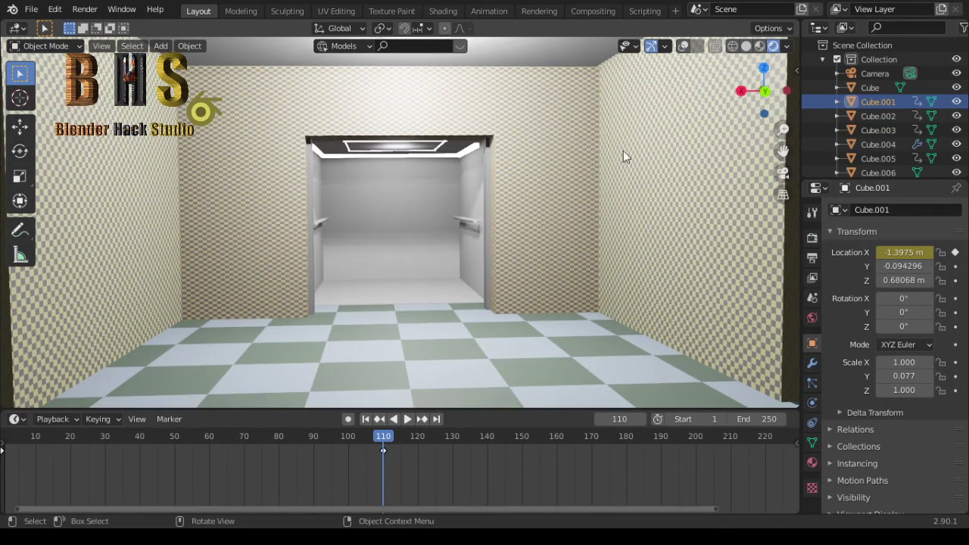